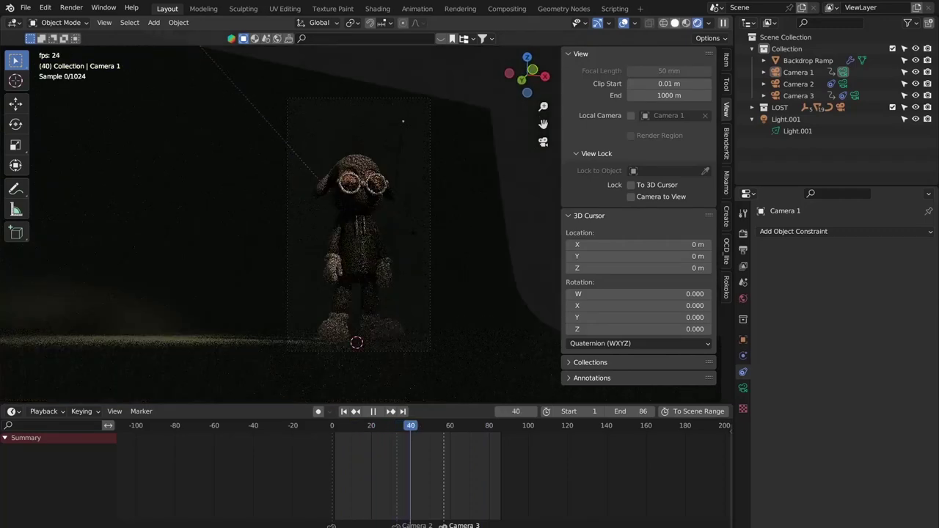
Start a new General file and delete the default camera, cube and light
key(z)
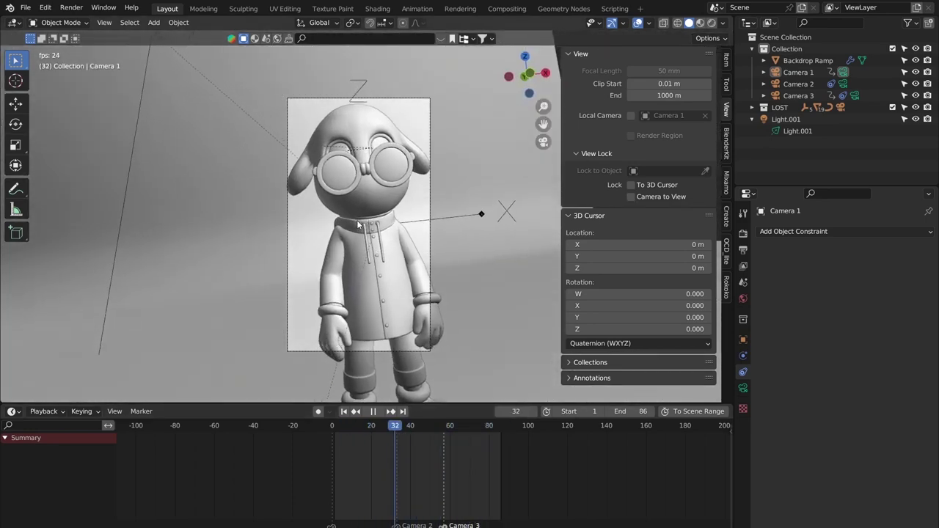
key(space)
key(ctrl+n)
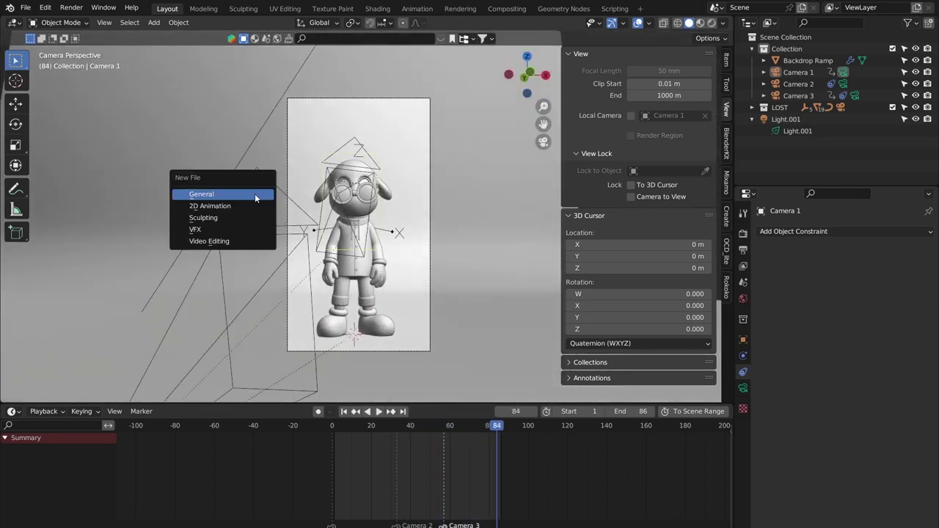
key(ctrl+n)
click(211, 201)
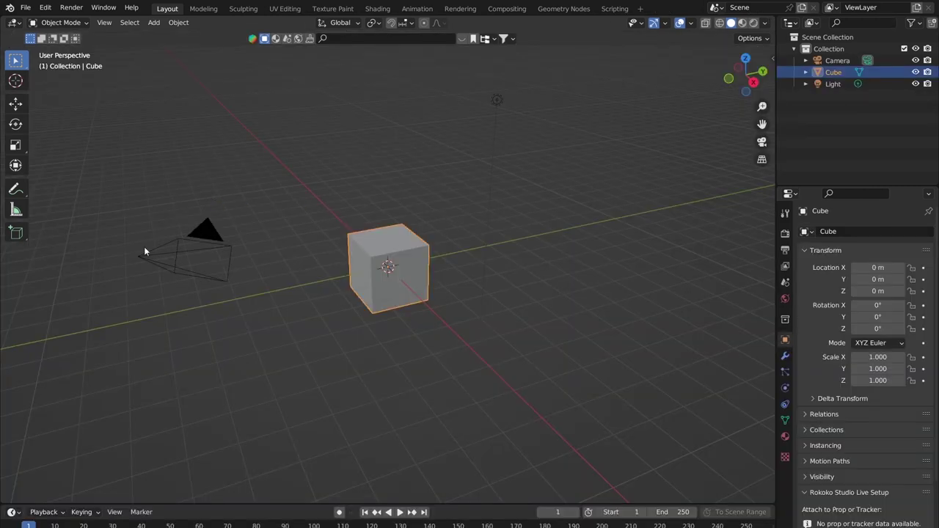
drag(119, 97, 625, 453)
key(Delete)
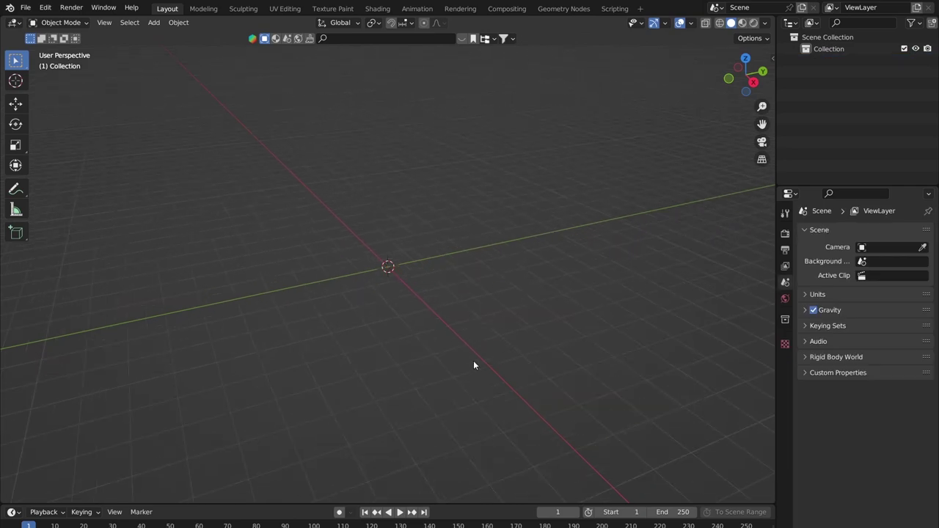
Import the character model with its glasses, gloves and rope into the empty scene
click(25, 7)
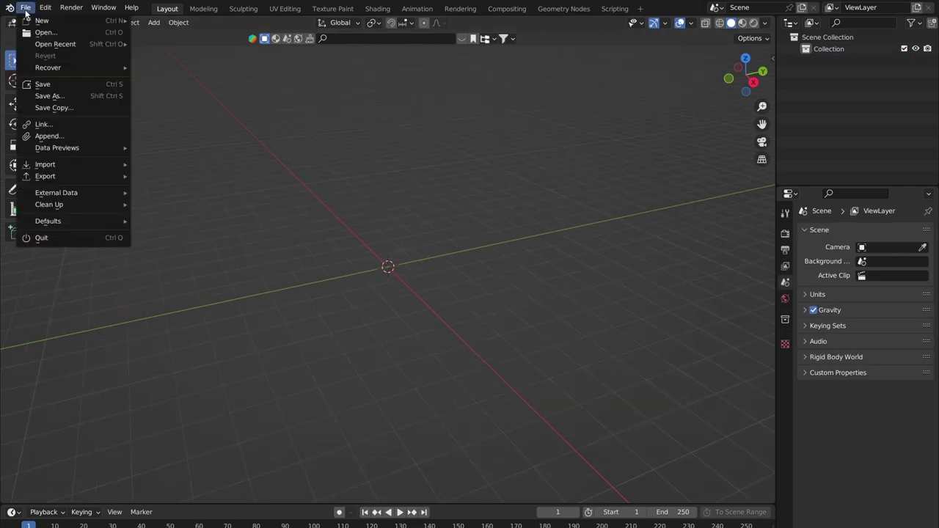
mouse_move(59, 172)
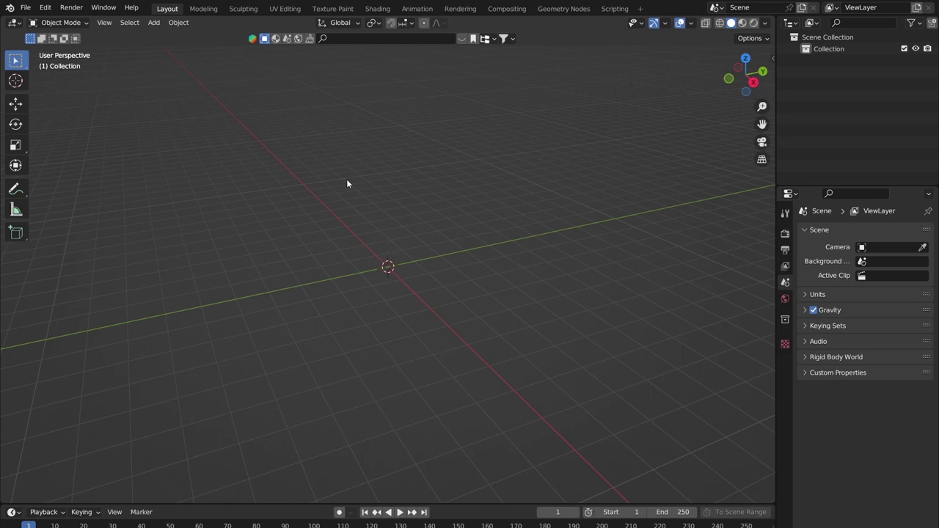
middle_drag(157, 257, 388, 283)
scroll(407, 213, up, 4)
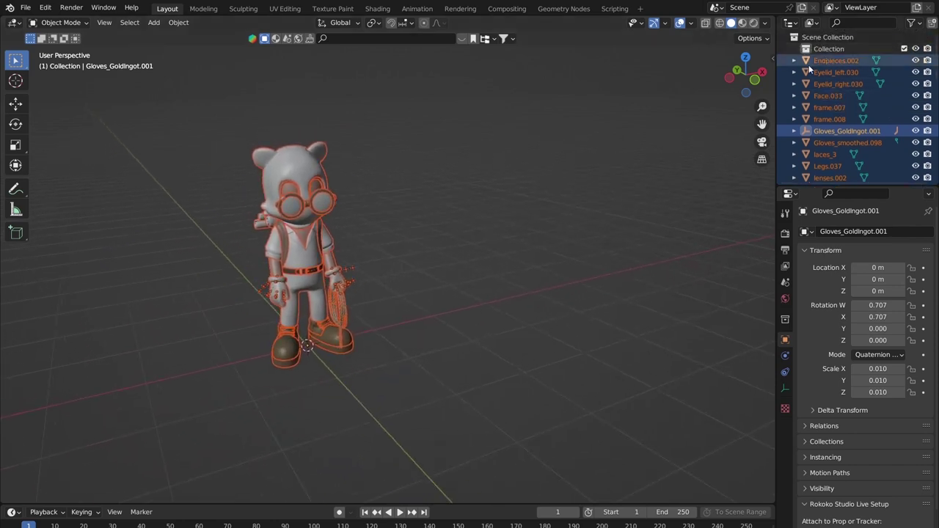
Enlarge the Outliner in width and height to show more of the imported objects
drag(774, 137, 702, 149)
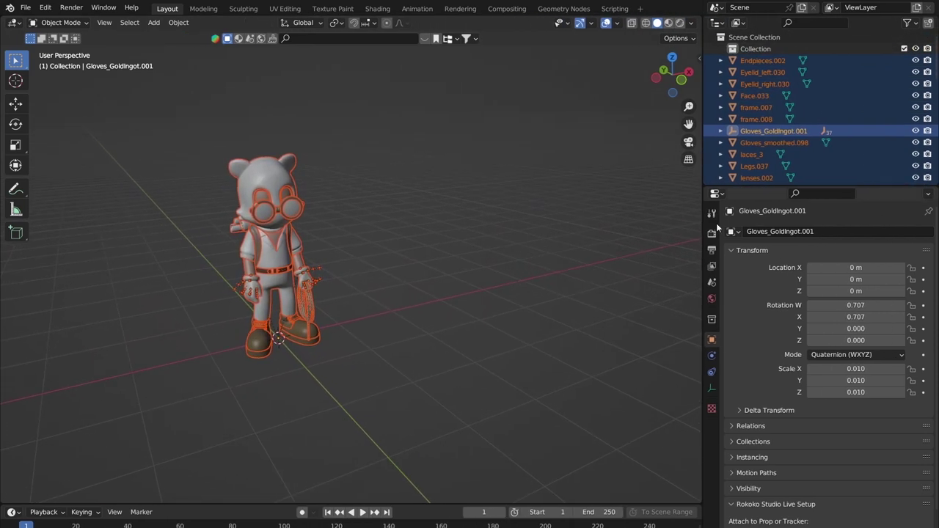
click(773, 183)
drag(773, 187, 773, 334)
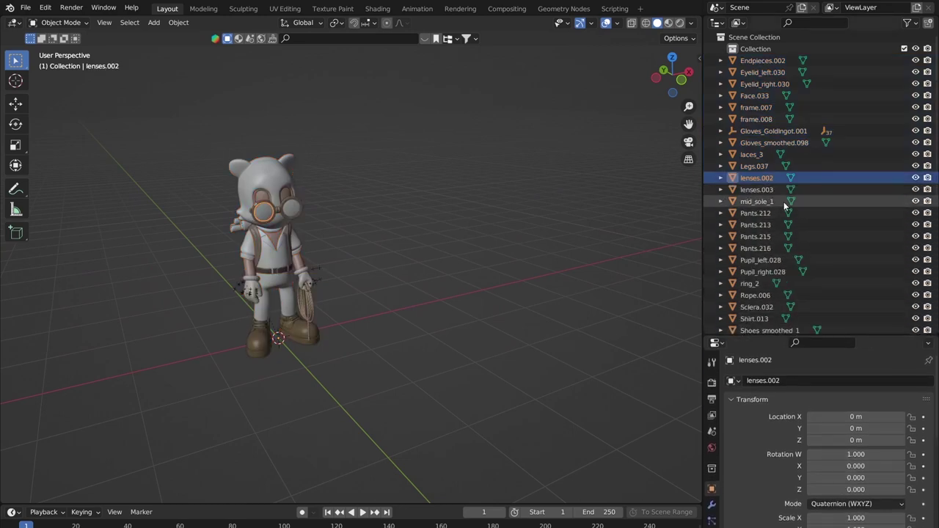
Move all imported objects from Endpieces.002 through Плоскость.072 into a new collection named LOST
scroll(789, 176, down, 3)
scroll(770, 140, up, 2)
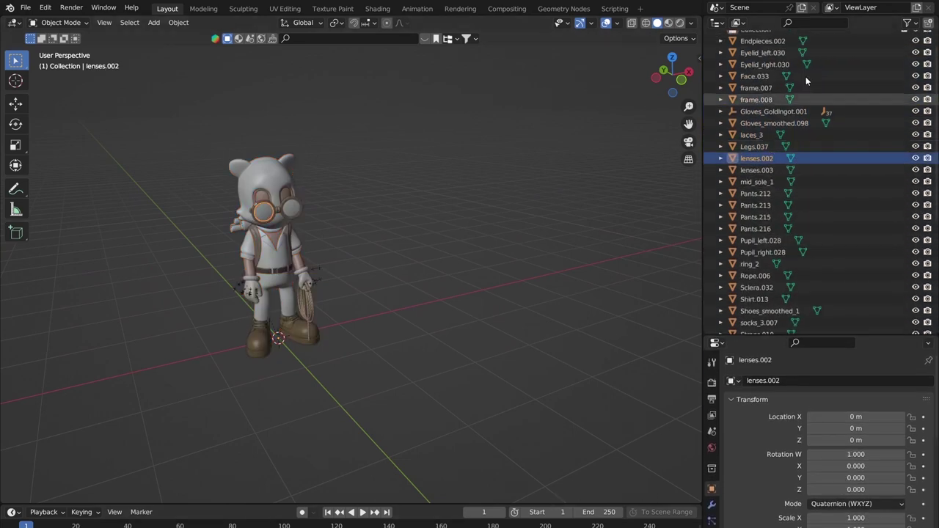
scroll(768, 128, up, 1)
click(767, 60)
scroll(756, 88, down, 1)
scroll(778, 220, down, 5)
scroll(763, 190, up, 3)
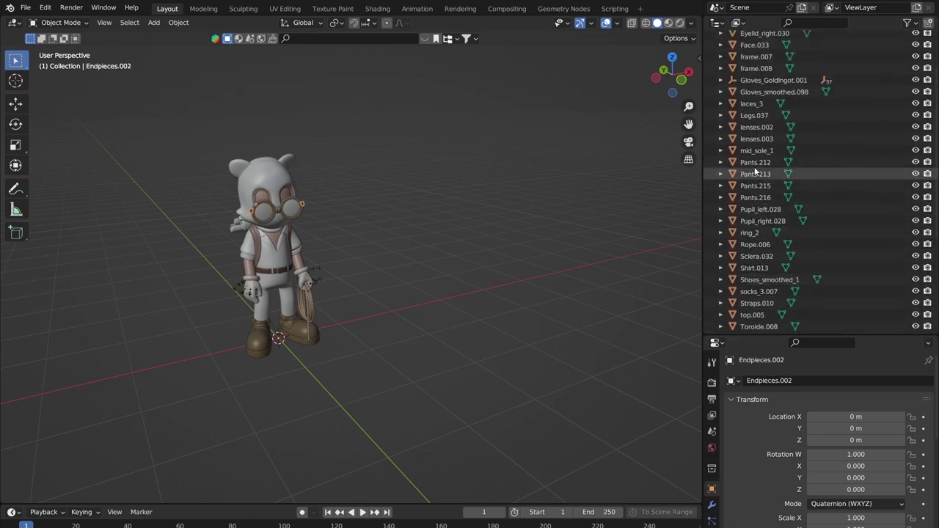
scroll(758, 177, up, 2)
scroll(721, 86, down, 3)
scroll(774, 147, down, 5)
scroll(775, 235, up, 8)
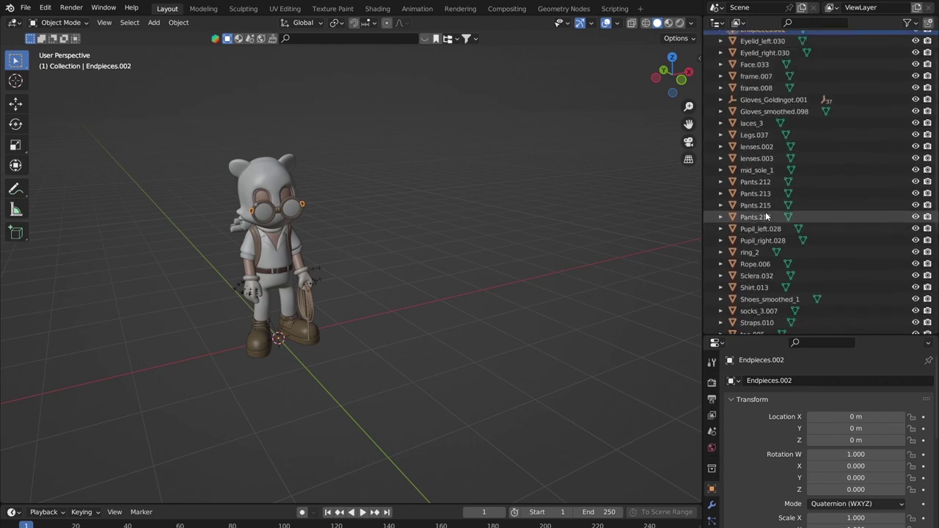
scroll(764, 205, up, 3)
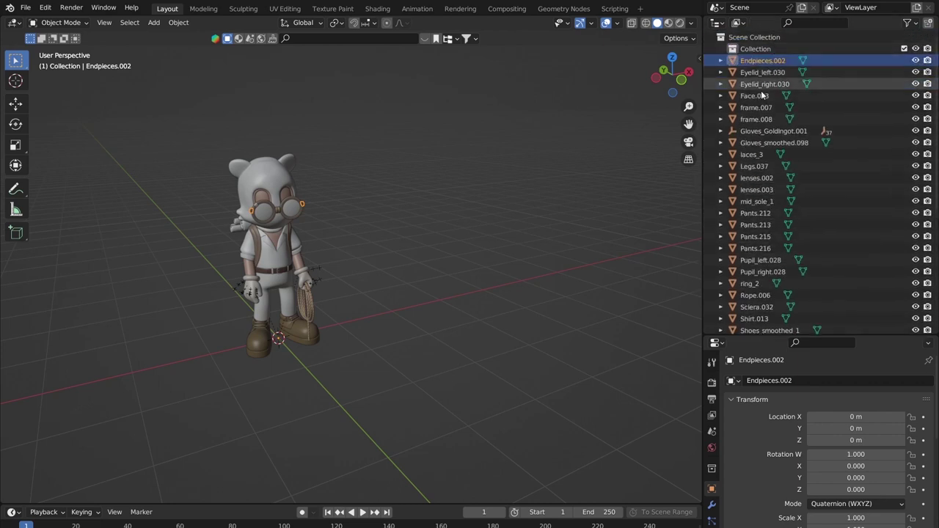
scroll(770, 110, down, 7)
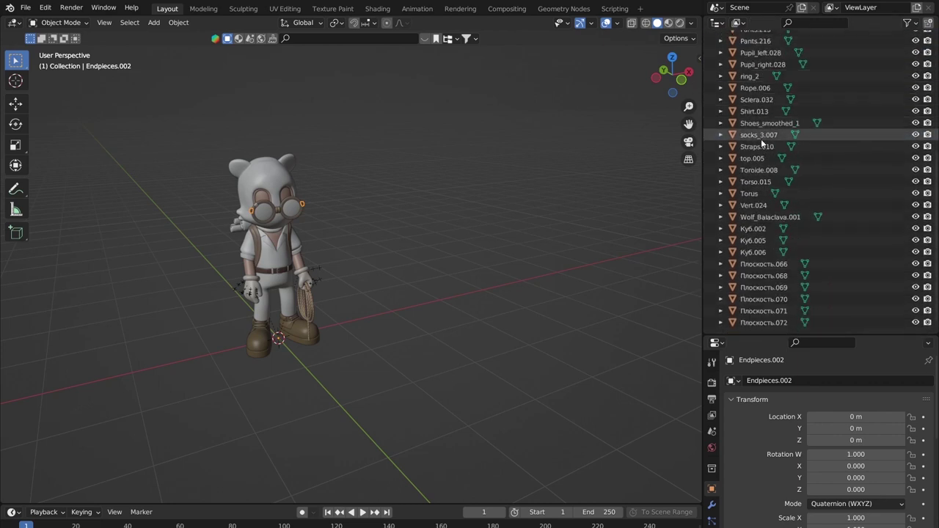
shift+click(777, 324)
scroll(800, 293, up, 7)
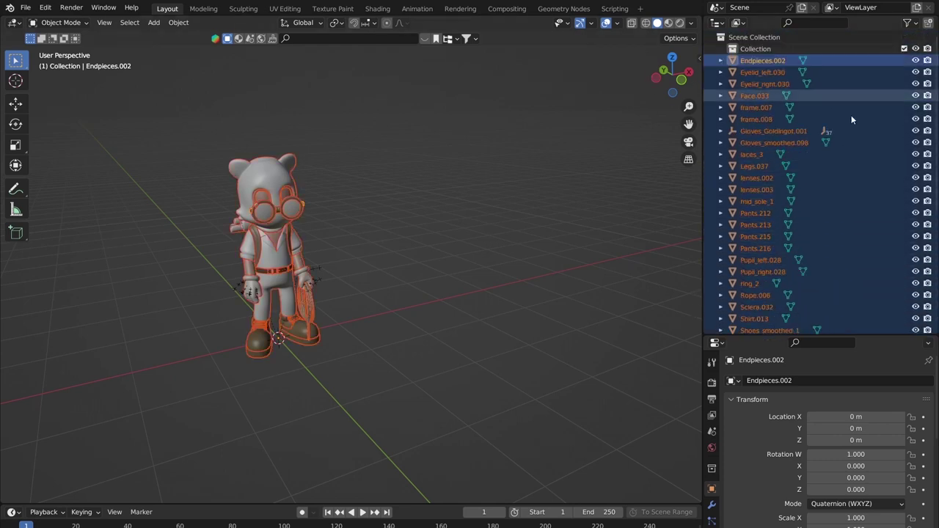
key(m)
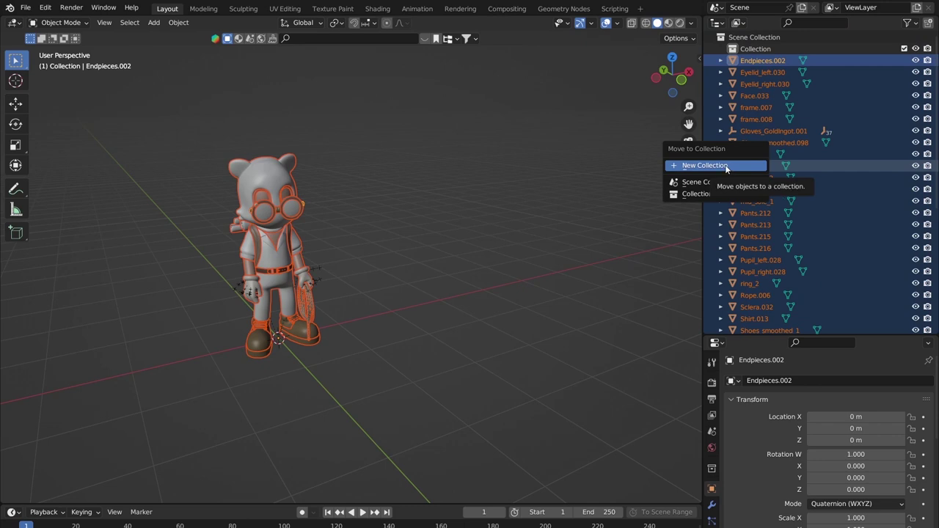
click(727, 166)
text(LOST)
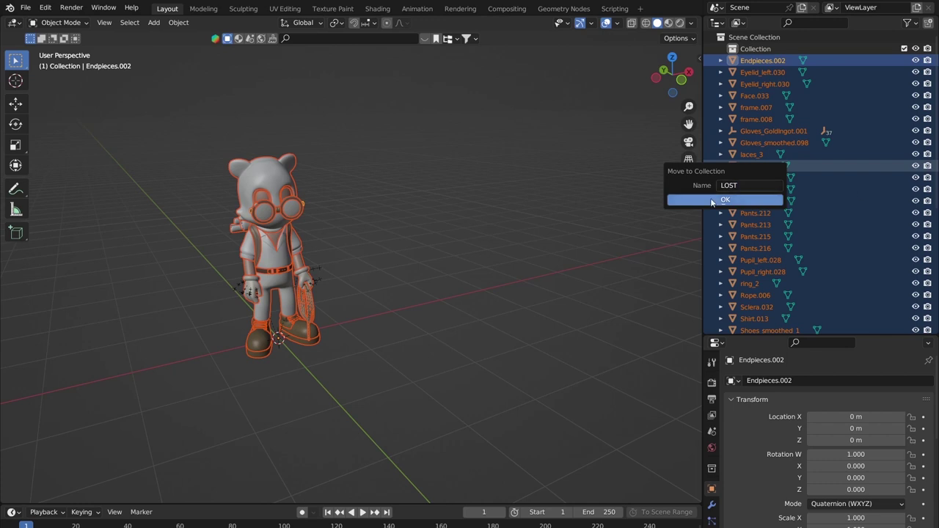
click(775, 200)
Clear the selection and move the leftover Gloves_2.001 empty into the LOST collection
click(721, 61)
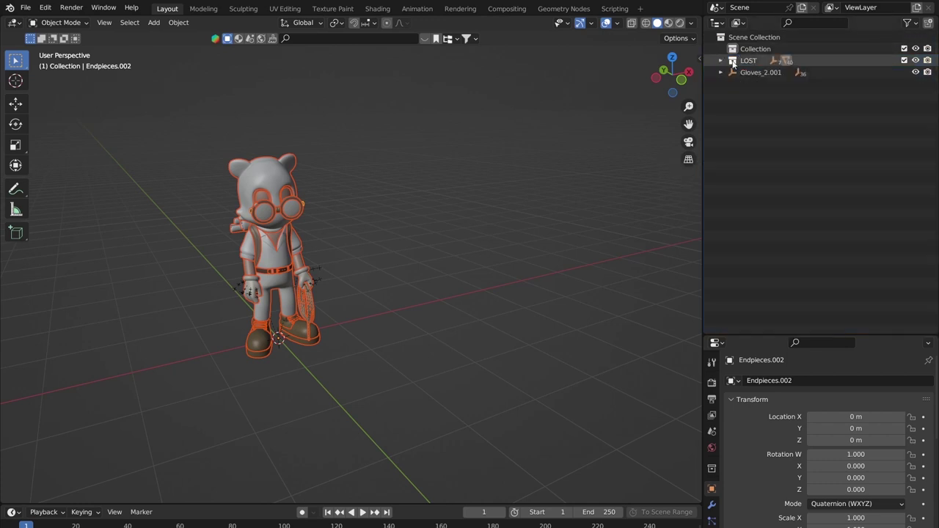
key(alt+a)
click(752, 84)
ctrl+click(763, 71)
drag(763, 70, 758, 62)
Move the L_Wrist and R_Wrist empties into the LOST collection
click(752, 72)
shift+click(765, 85)
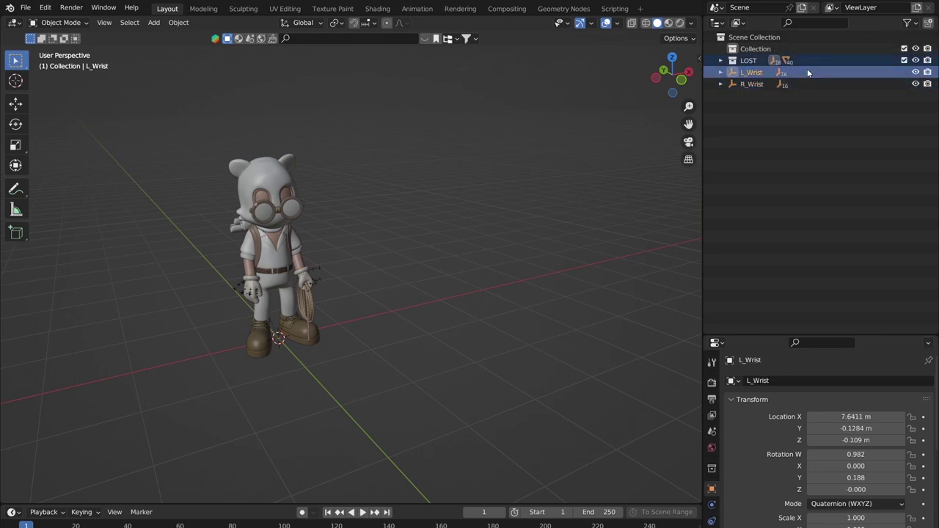
click(756, 83)
drag(742, 72, 758, 62)
Move the remaining loose hand and finger empties in groups into the LOST collection
ctrl+click(755, 73)
click(755, 73)
shift+click(761, 151)
click(756, 72)
shift+click(760, 154)
click(752, 73)
shift+click(760, 154)
click(753, 71)
shift+click(761, 142)
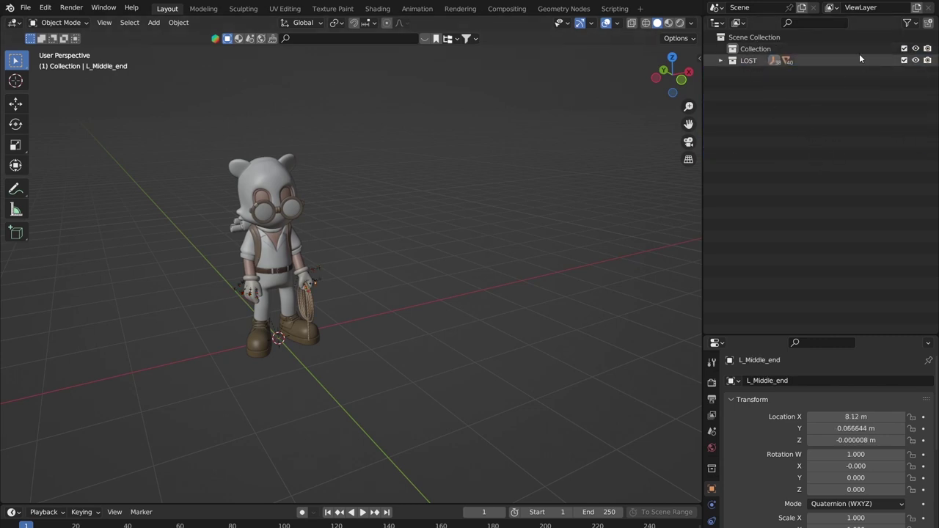
Add a mesh plane at the world origin under the character's feet
middle_drag(492, 139, 455, 270)
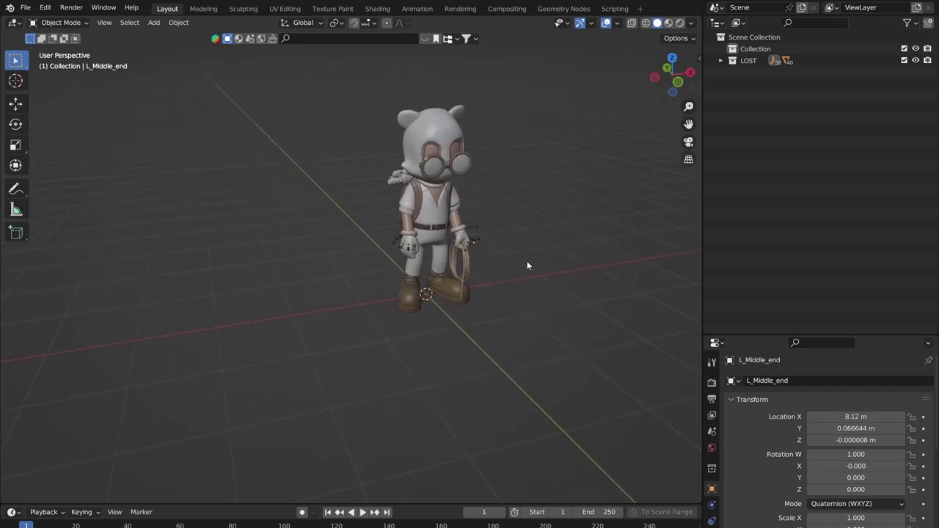
shift+middle_drag(617, 169, 507, 232)
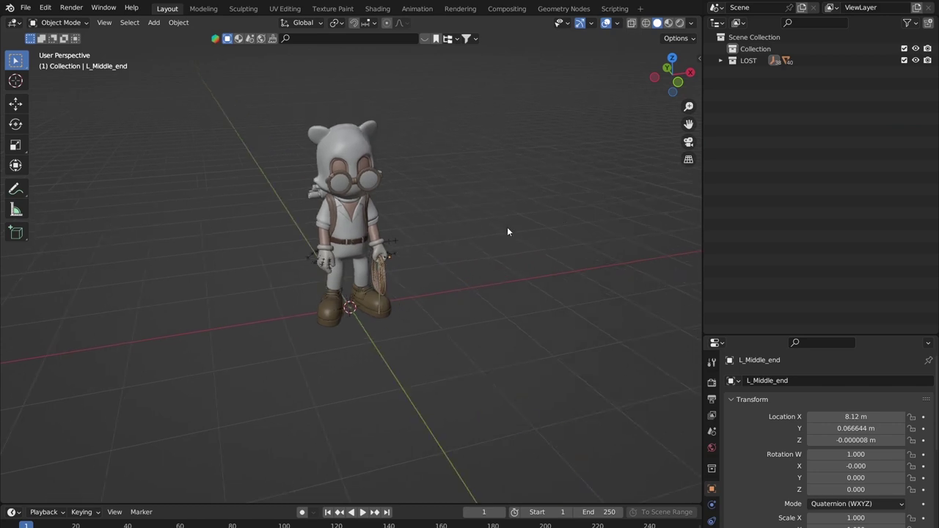
key(shift+a)
key(shift+a)
key(Escape)
key(shift+a)
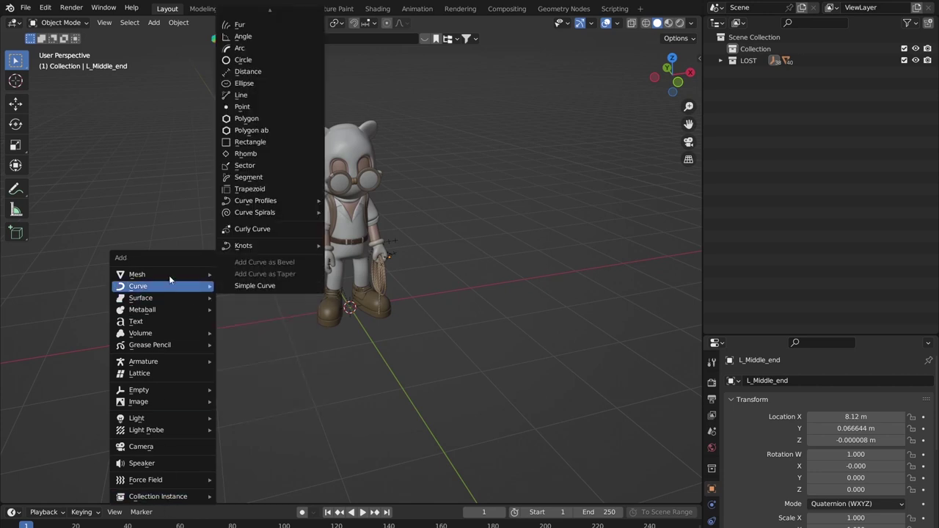
mouse_move(139, 276)
click(222, 275)
scroll(333, 273, down, 3)
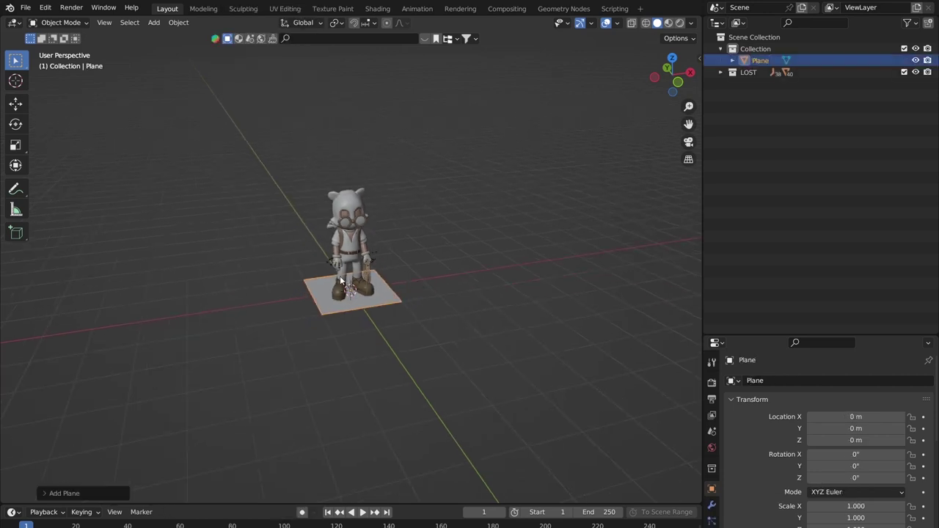
Scale the plane uniformly to about 6.1 to form a large floor around the character
key(s)
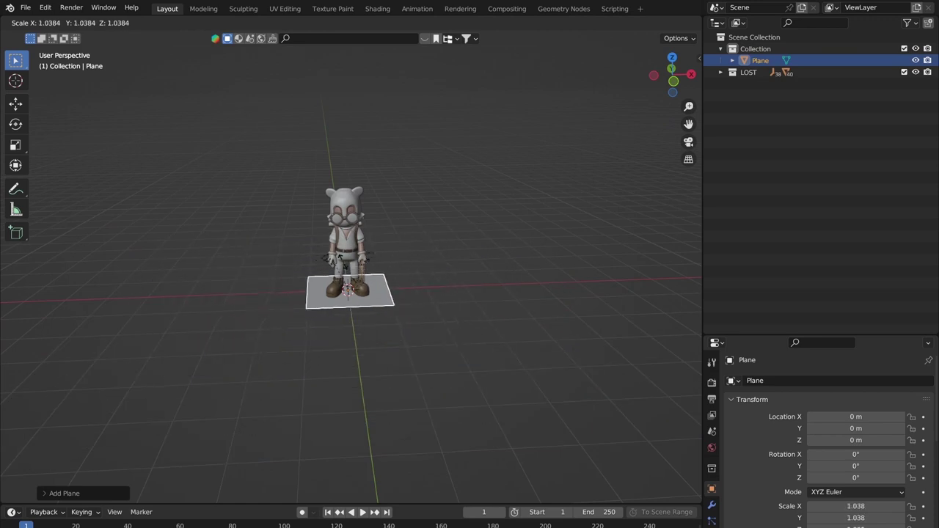
click(529, 222)
middle_drag(528, 222, 421, 269)
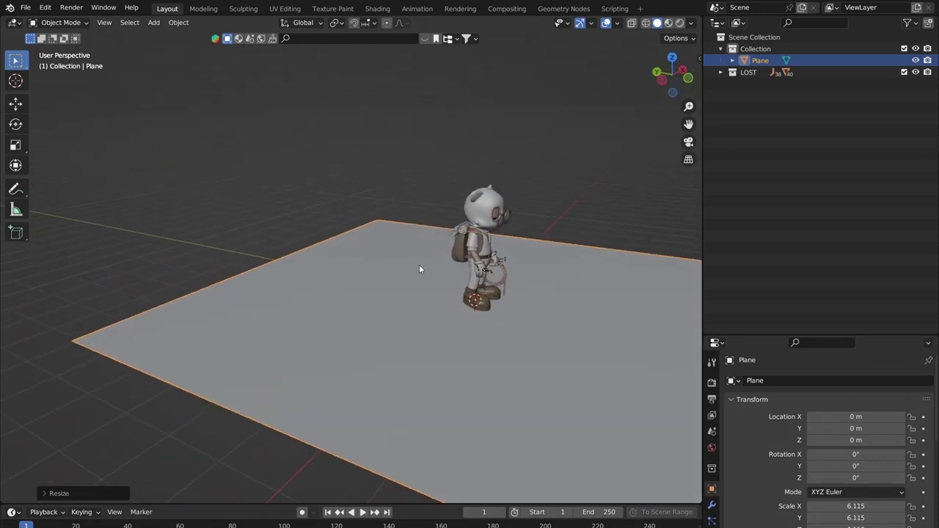
Open the plane in Edit Mode and select its edge behind the character in edge selection mode
key(Tab)
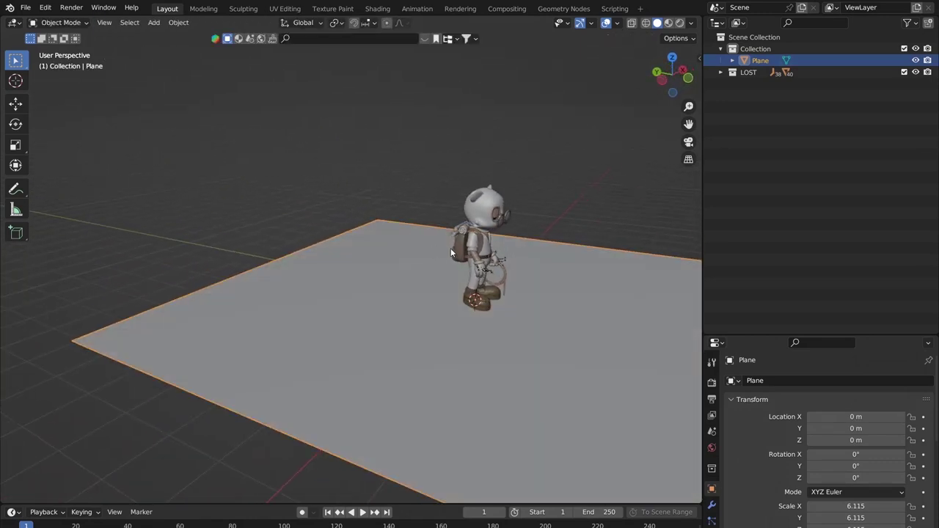
scroll(392, 248, down, 3)
middle_drag(450, 266, 444, 282)
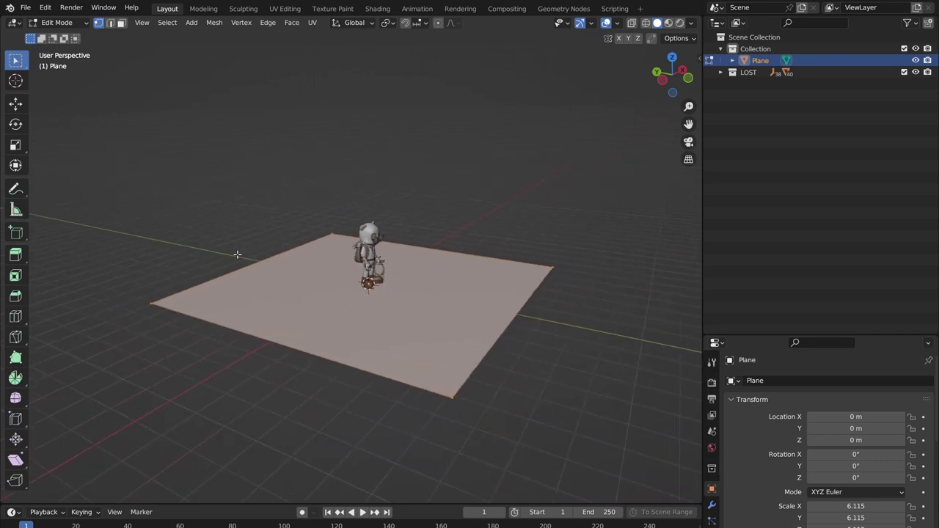
key(alt+a)
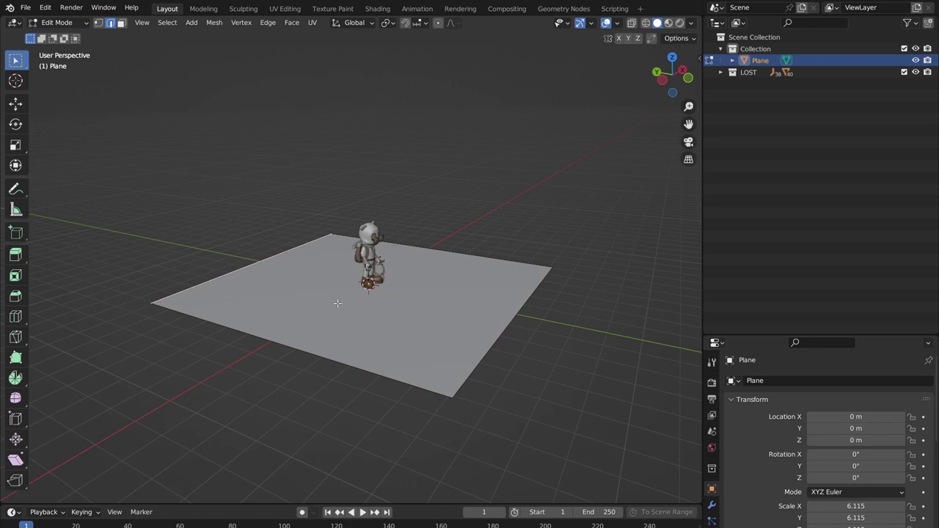
key(Tab)
key(Tab)
Try selecting the plane's elements in the vertex, edge and face selection modes
drag(102, 135, 638, 471)
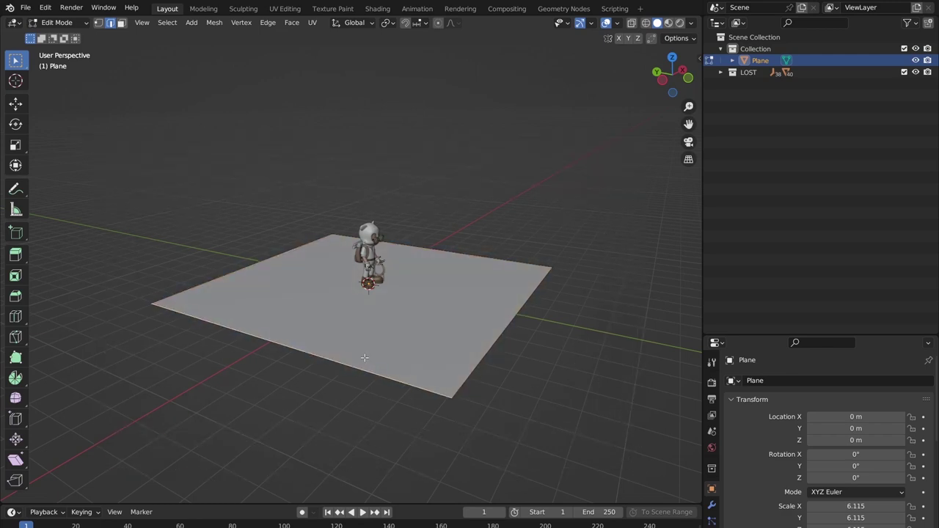
key(1)
drag(94, 160, 645, 457)
click(565, 347)
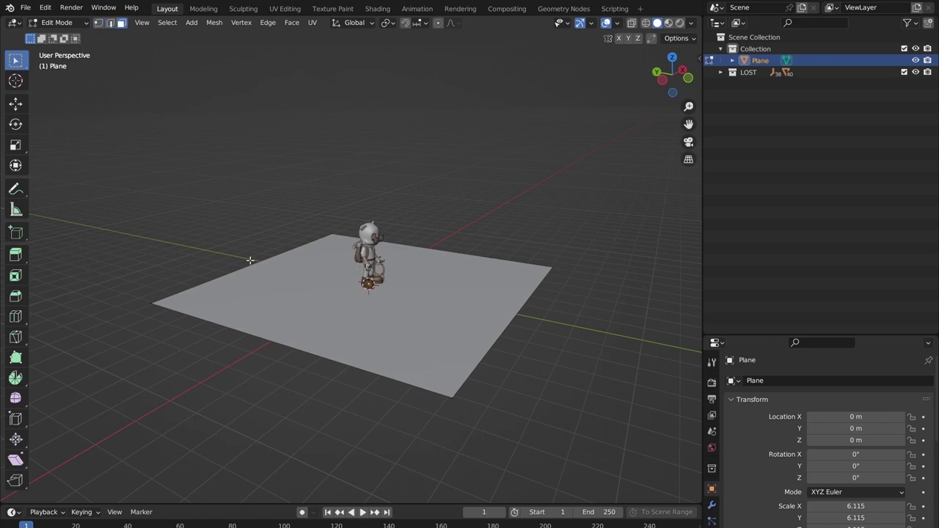
drag(116, 273, 167, 349)
key(2)
click(270, 261)
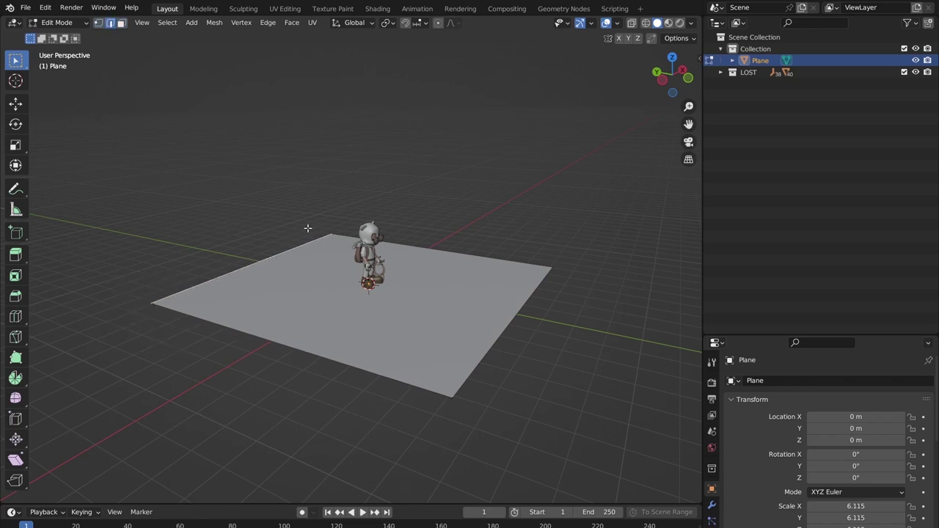
key(3)
click(308, 307)
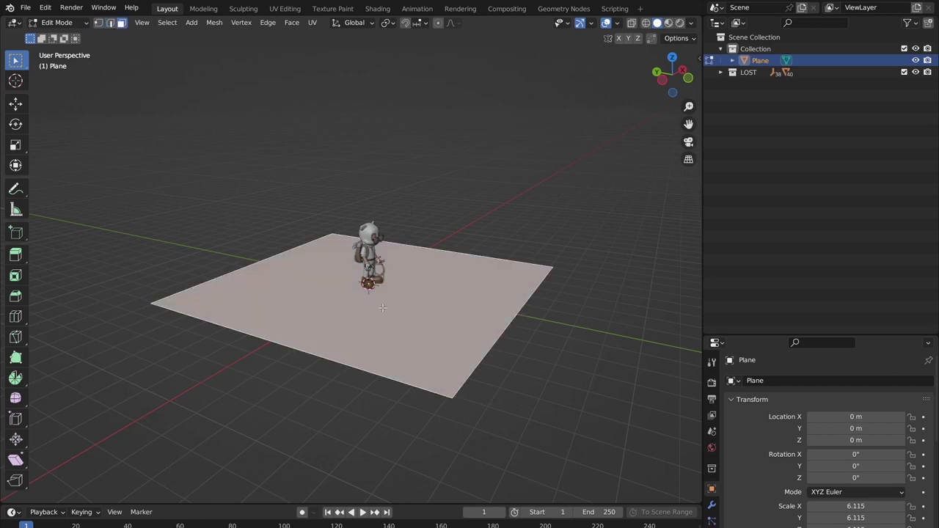
Return to edge selection, clear the face selection and select only the plane's edge behind the character
key(2)
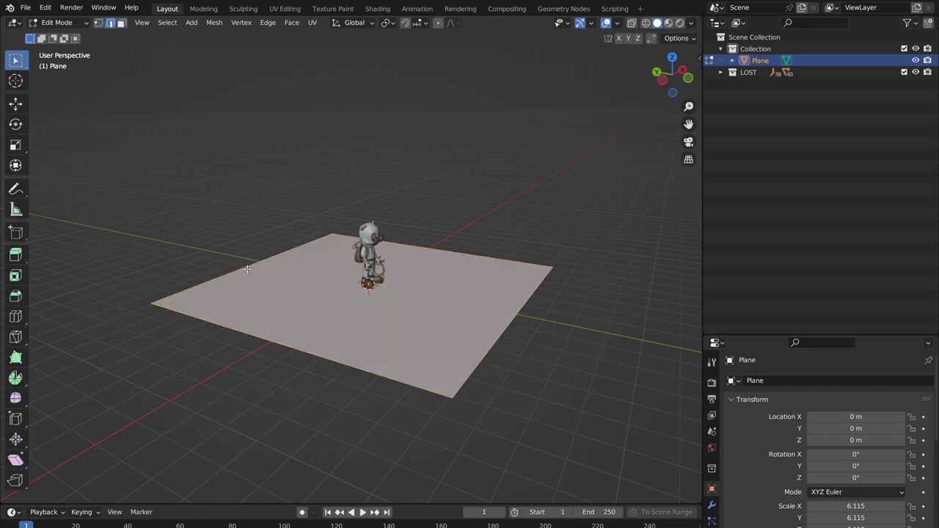
key(alt+a)
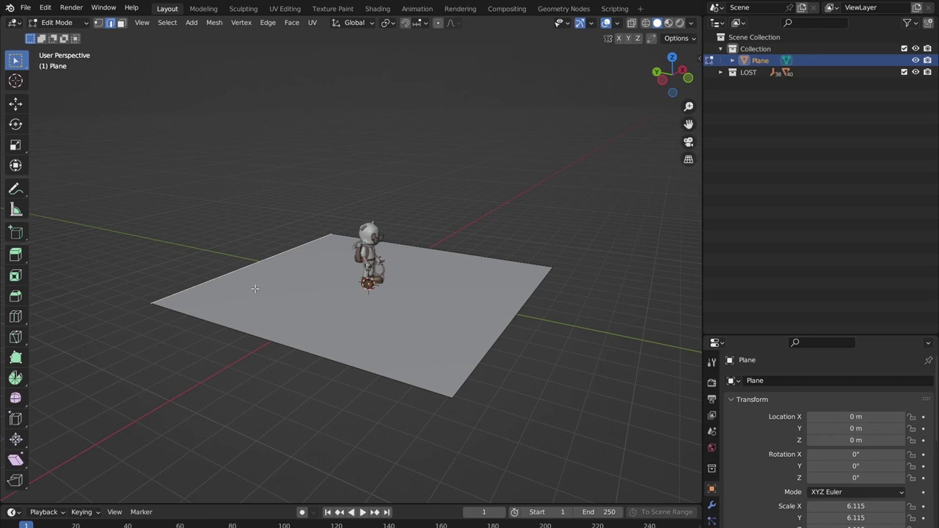
Extrude the floor's selected edge straight up along global Z to form a tall wall behind the character
click(255, 288)
key(e)
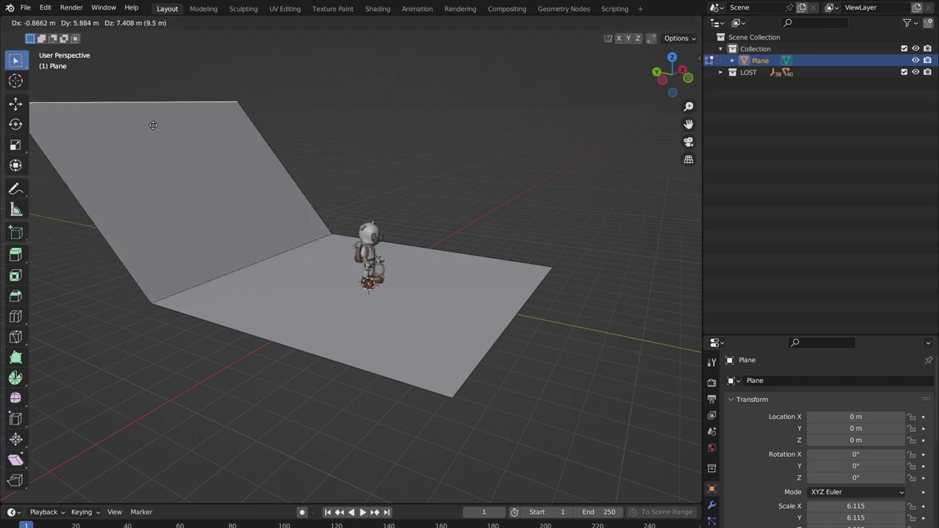
key(z)
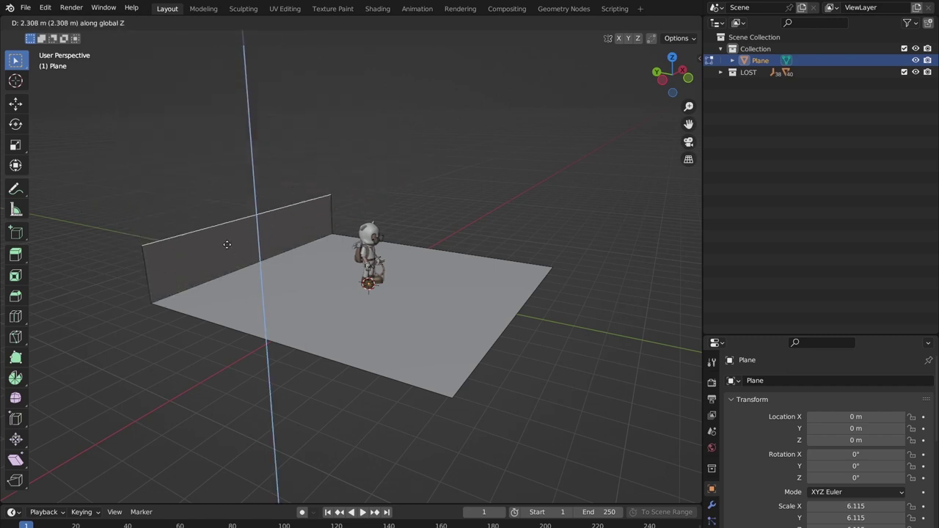
click(228, 91)
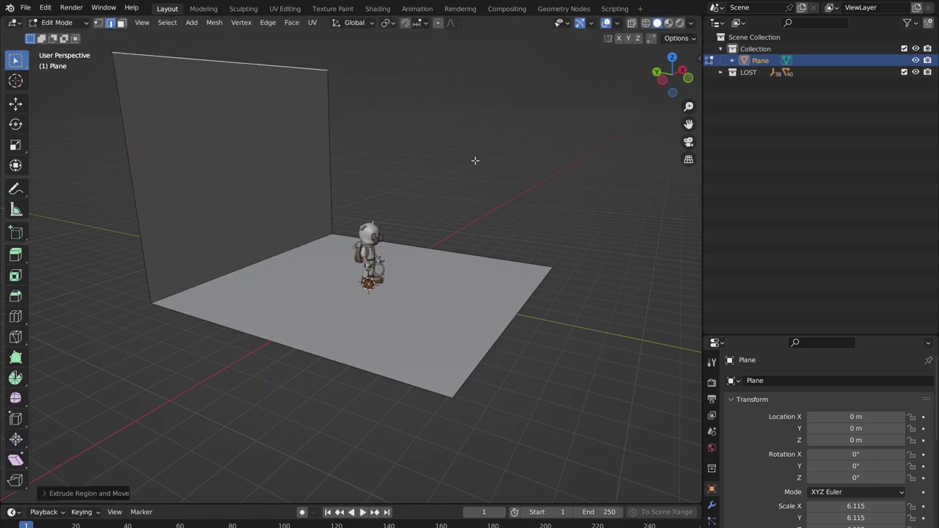
Bevel the edge where the wall meets the floor with several segments to form a rounded curve
middle_drag(458, 154, 501, 209)
scroll(411, 210, up, 5)
middle_drag(382, 217, 456, 228)
scroll(335, 178, up, 2)
scroll(335, 178, down, 4)
click(247, 290)
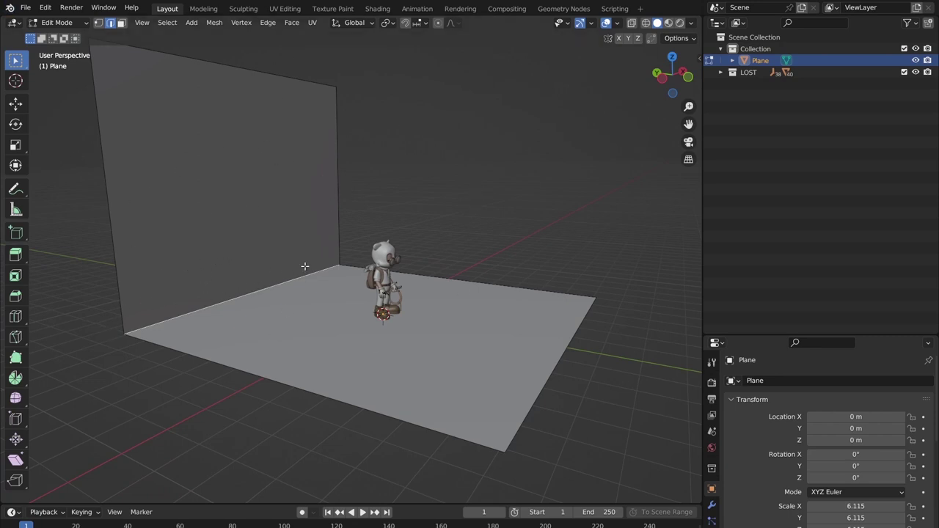
click(250, 309)
key(ctrl+b)
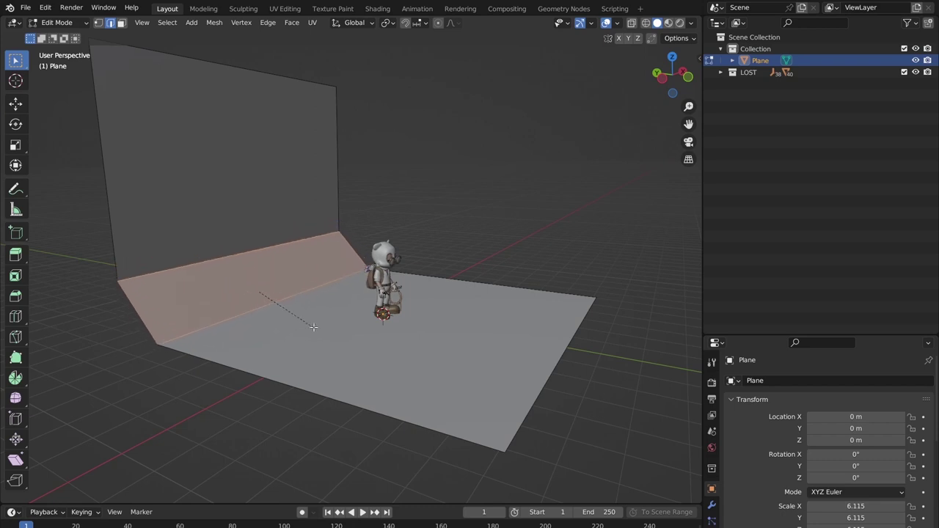
scroll(299, 329, up, 7)
scroll(302, 331, up, 10)
scroll(302, 332, down, 15)
scroll(302, 332, up, 3)
scroll(302, 332, up, 6)
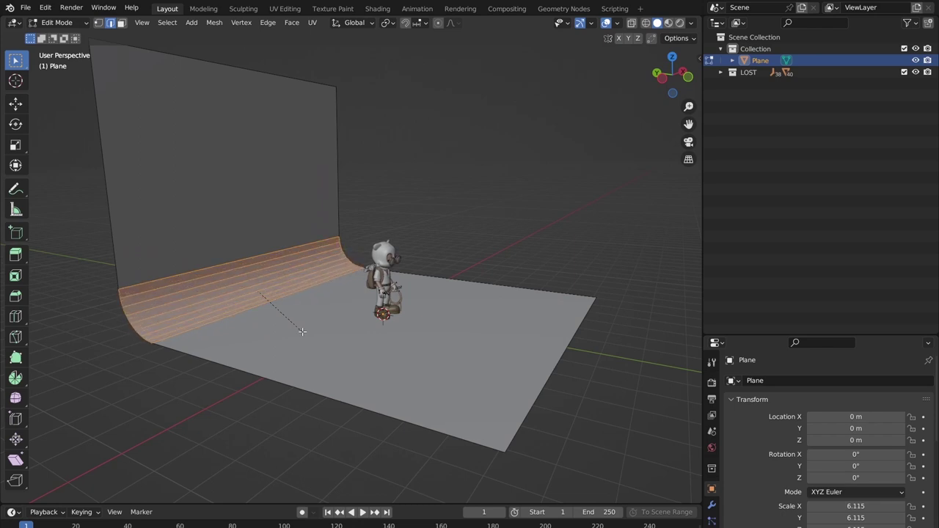
scroll(302, 331, down, 9)
scroll(303, 331, up, 3)
click(302, 331)
Return the plane to Object Mode and apply Shade Smooth to it
key(Tab)
middle_drag(504, 229, 384, 246)
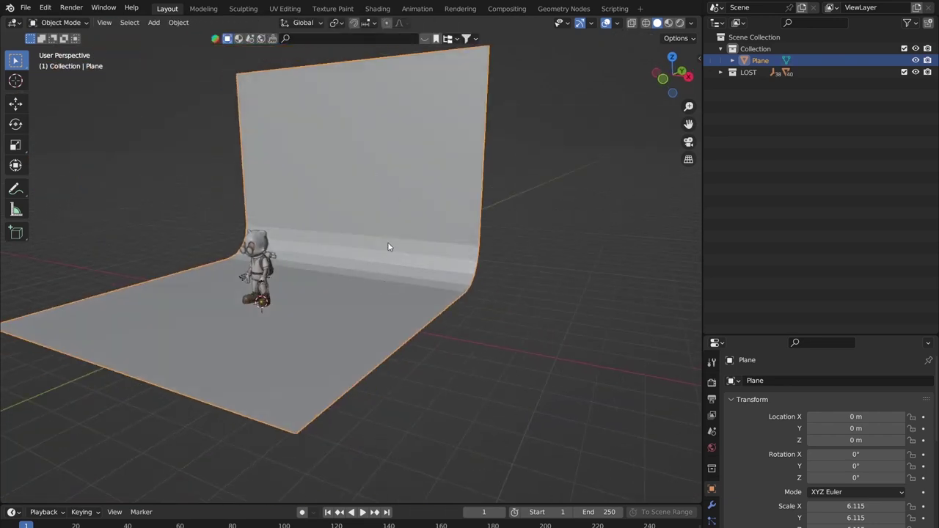
middle_drag(184, 174, 306, 174)
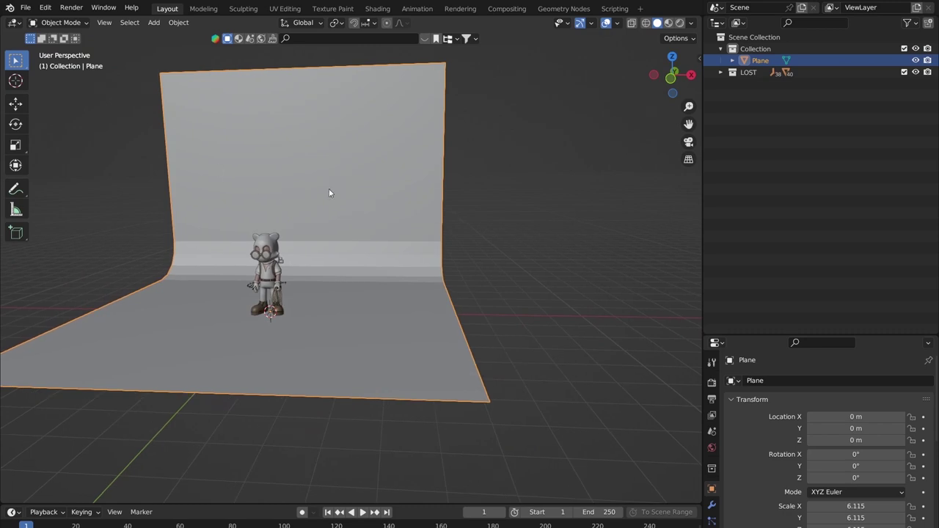
right_click(281, 163)
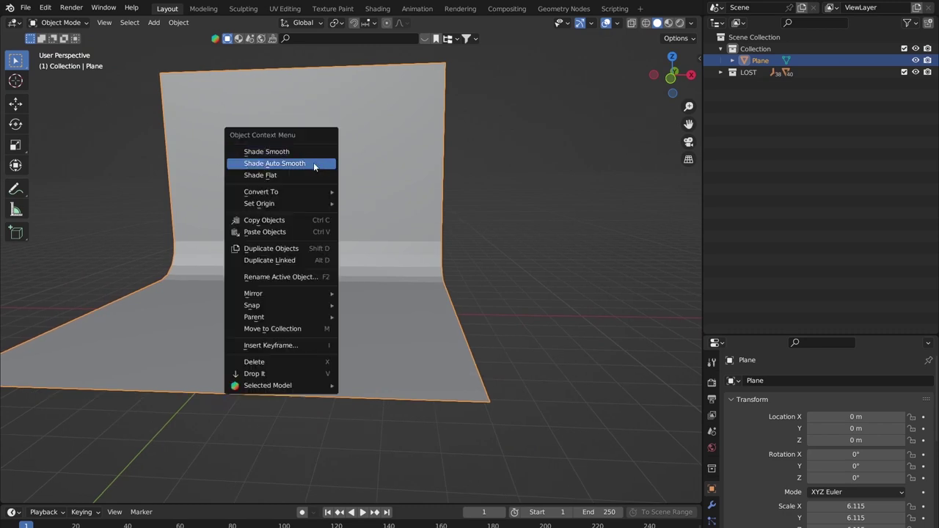
click(280, 152)
Examine the smooth-shaded curve and wall around the character from several angles and distances
middle_drag(252, 189, 193, 254)
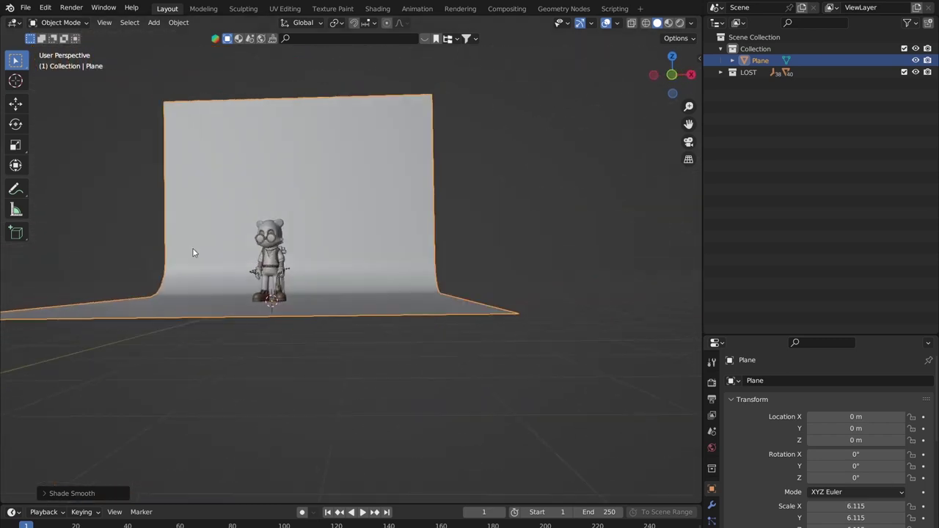
scroll(282, 271, up, 1)
middle_drag(281, 270, 411, 287)
scroll(349, 272, up, 3)
scroll(343, 278, down, 3)
scroll(388, 293, down, 6)
scroll(398, 293, up, 5)
scroll(411, 286, up, 3)
scroll(612, 160, down, 3)
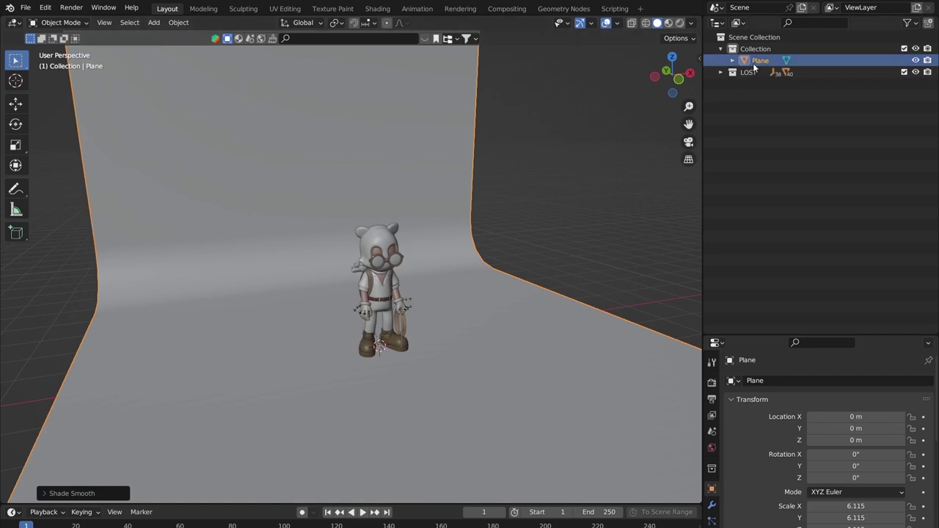
Rename the Plane object as Backdrop Ramp
drag(763, 62, 772, 64)
double_click(789, 61)
text(bAC)
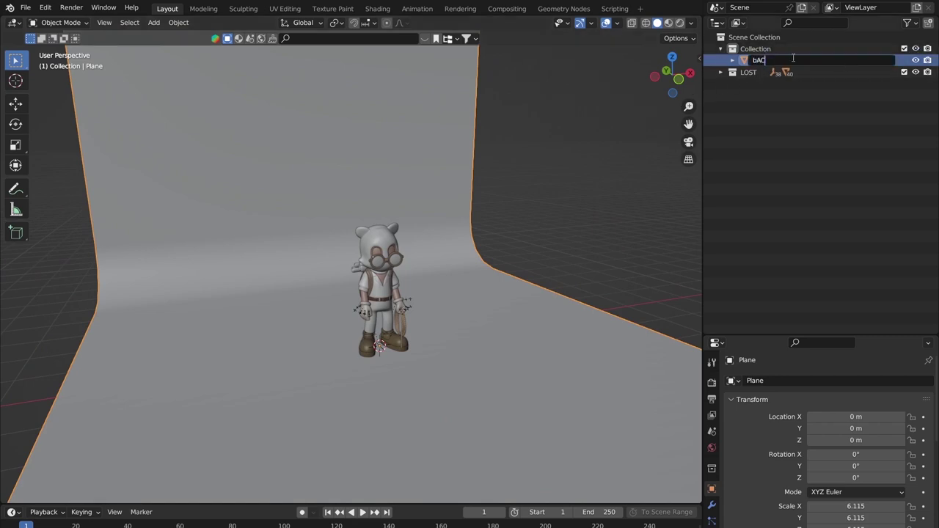
text(KDR)
key(BackSpace)
key(BackSpace)
key(BackSpace)
key(BackSpace)
key(BackSpace)
key(BackSpace)
text(BACK)
key(BackSpace)
text(ac)
text(kdrop Ramp)
key(Return)
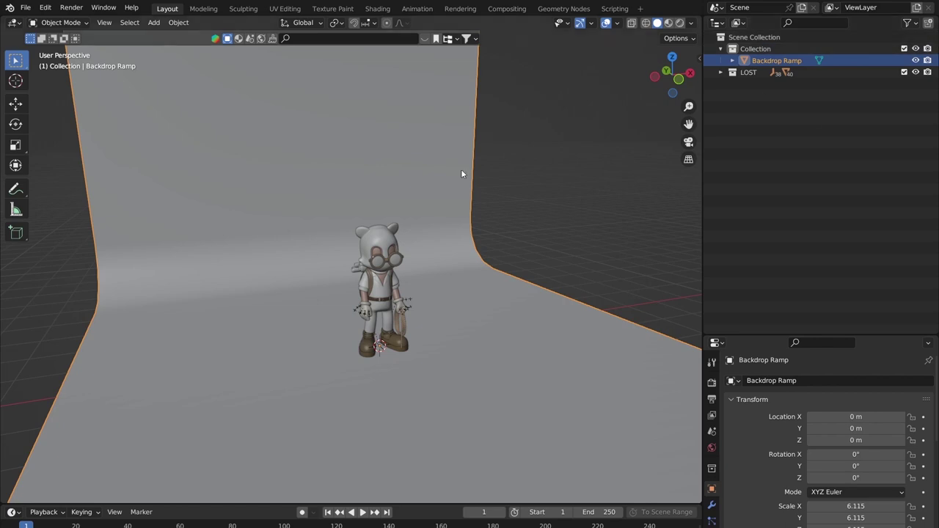
Add a point light at the 3D cursor at the character's feet
scroll(517, 309, down, 3)
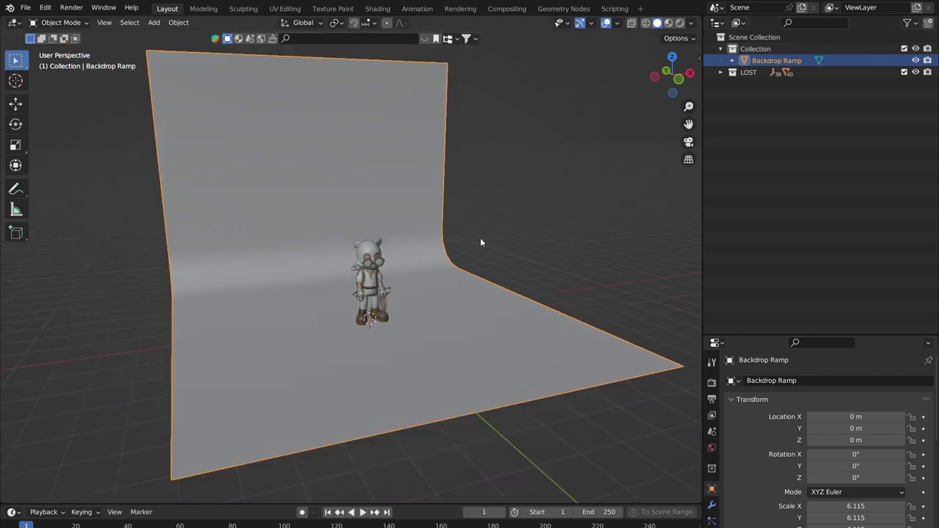
scroll(433, 260, down, 5)
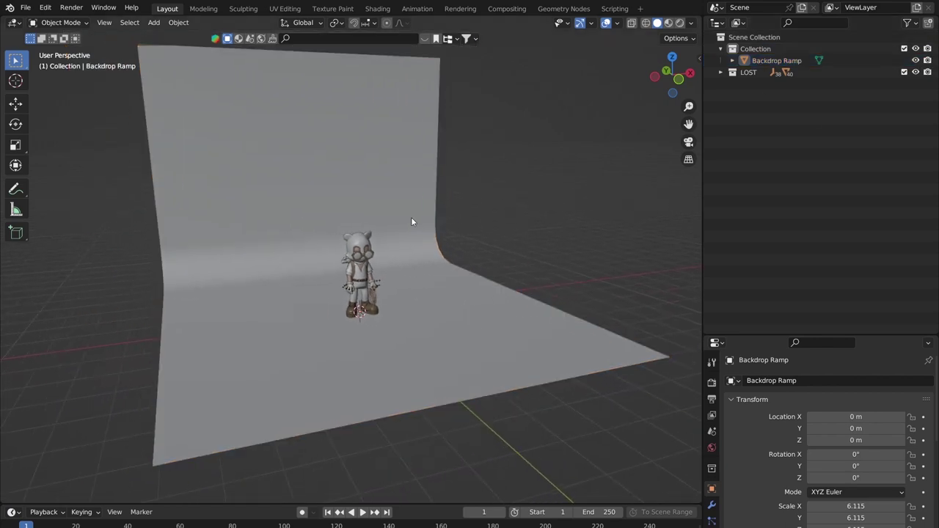
scroll(380, 165, up, 6)
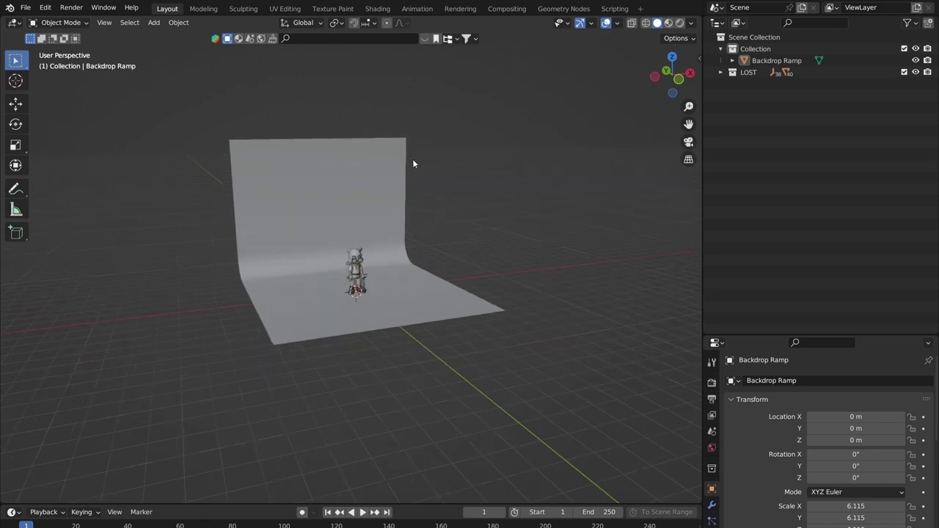
scroll(292, 275, down, 3)
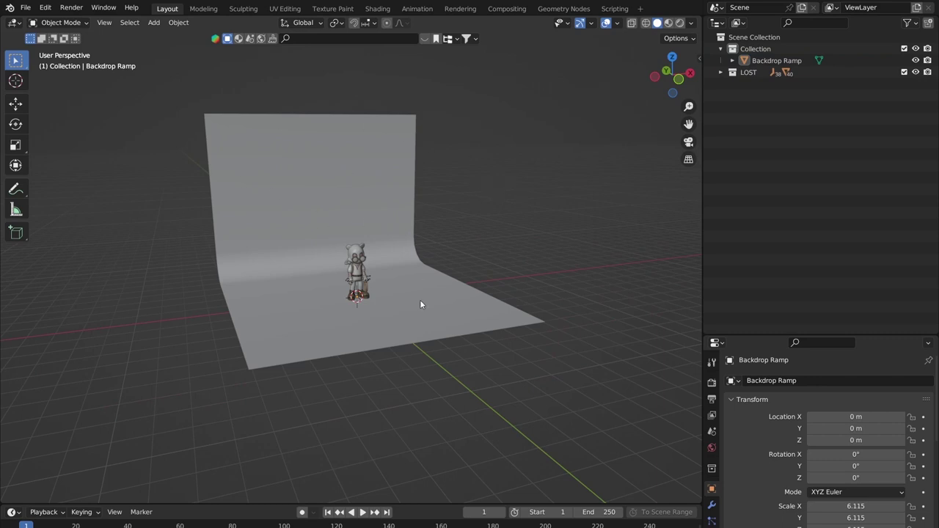
scroll(375, 243, up, 4)
scroll(558, 242, up, 2)
mouse_move(467, 255)
shift+middle_down()
mouse_move(433, 223)
mouse_move(463, 244)
shift+middle_up()
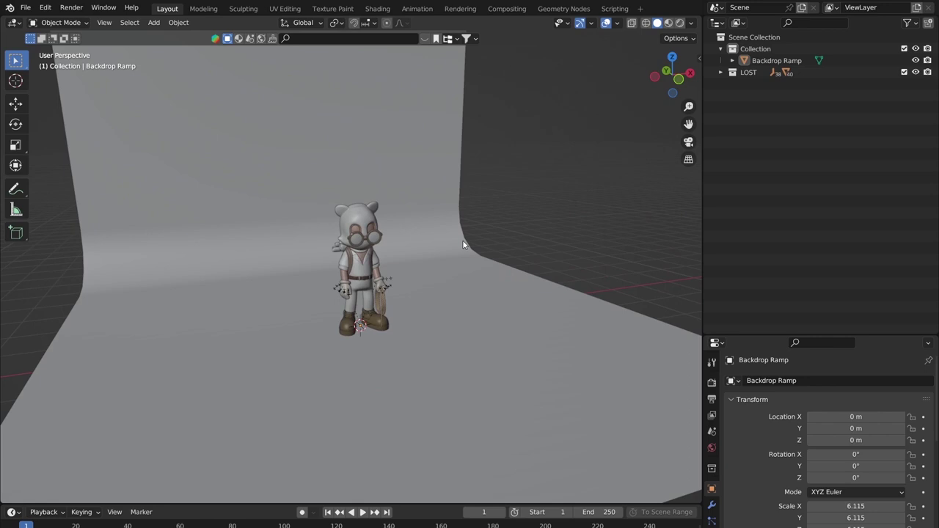
scroll(518, 230, down, 3)
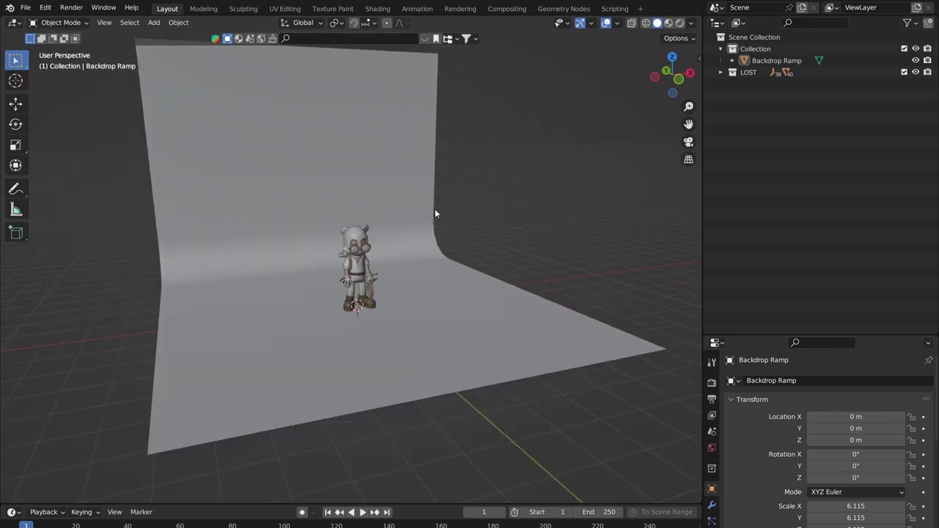
key(shift+a)
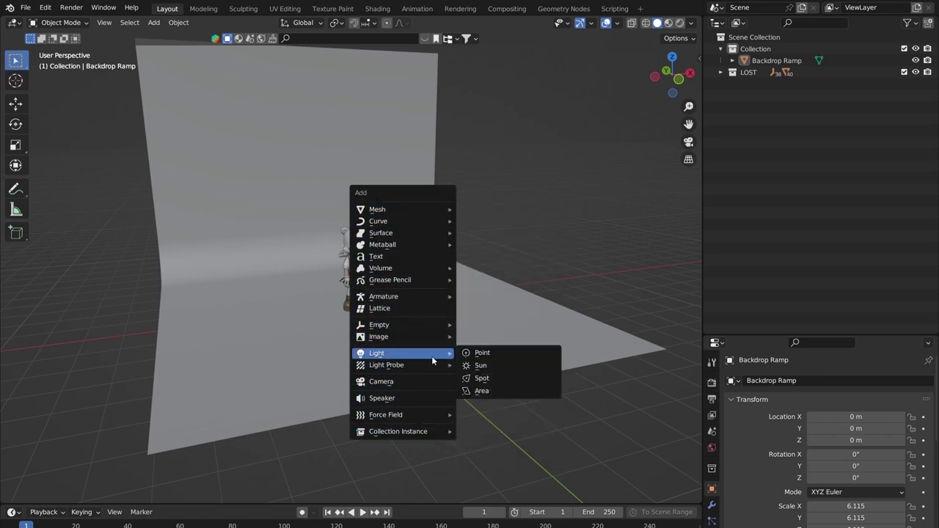
mouse_move(400, 354)
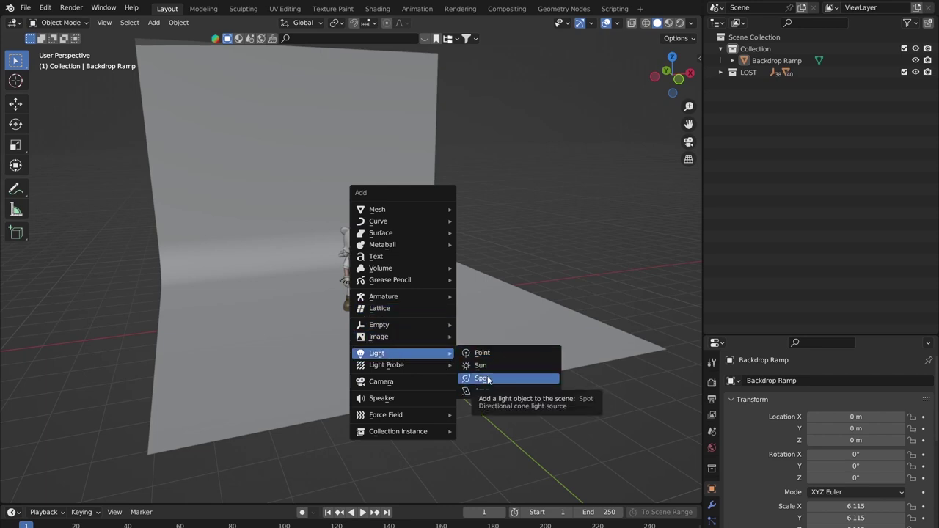
click(502, 356)
Examine where the new point light sits at the character's feet, from close up and from farther away
scroll(428, 281, down, 5)
mouse_move(352, 284)
middle_down()
mouse_move(406, 225)
mouse_move(287, 279)
mouse_move(348, 286)
middle_up()
scroll(404, 256, up, 4)
middle_drag(404, 255, 364, 296)
key(g)
key(Escape)
scroll(358, 299, up, 5)
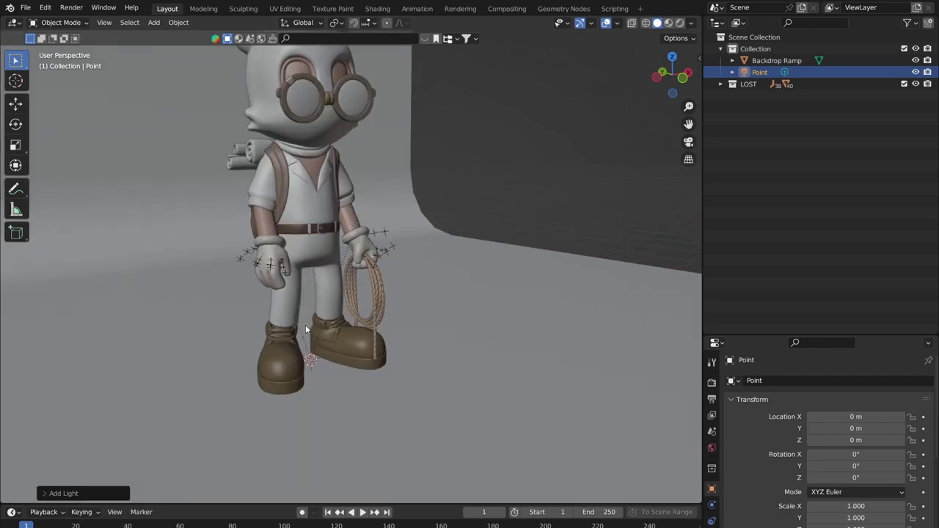
scroll(360, 337, down, 3)
middle_drag(332, 284, 428, 280)
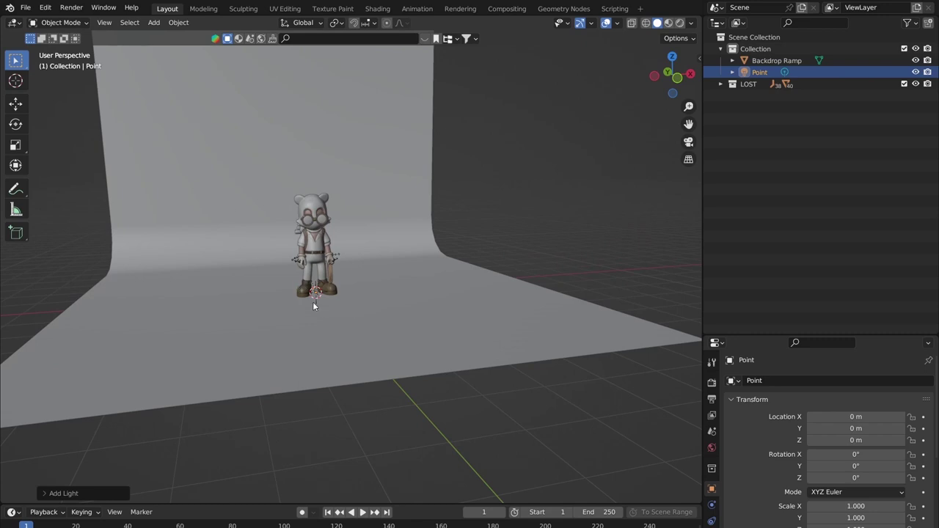
scroll(322, 289, up, 5)
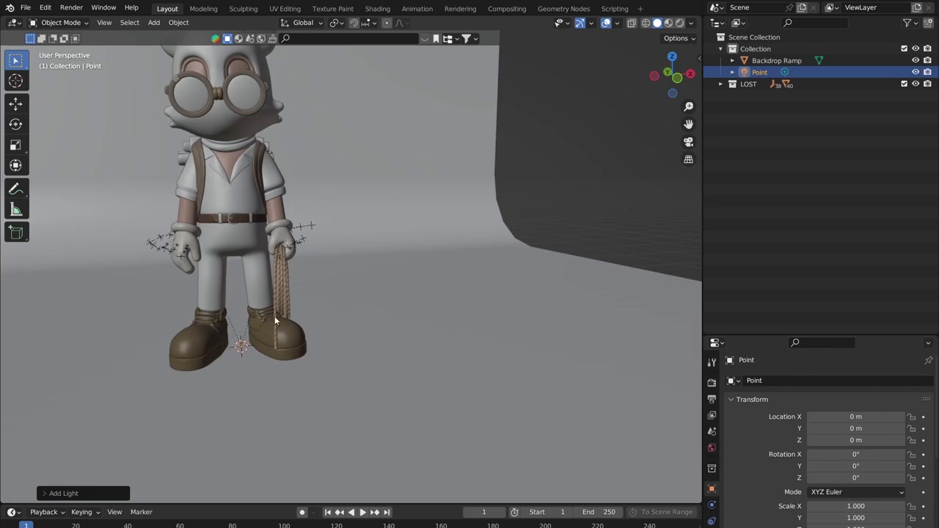
scroll(334, 321, up, 3)
scroll(235, 330, down, 10)
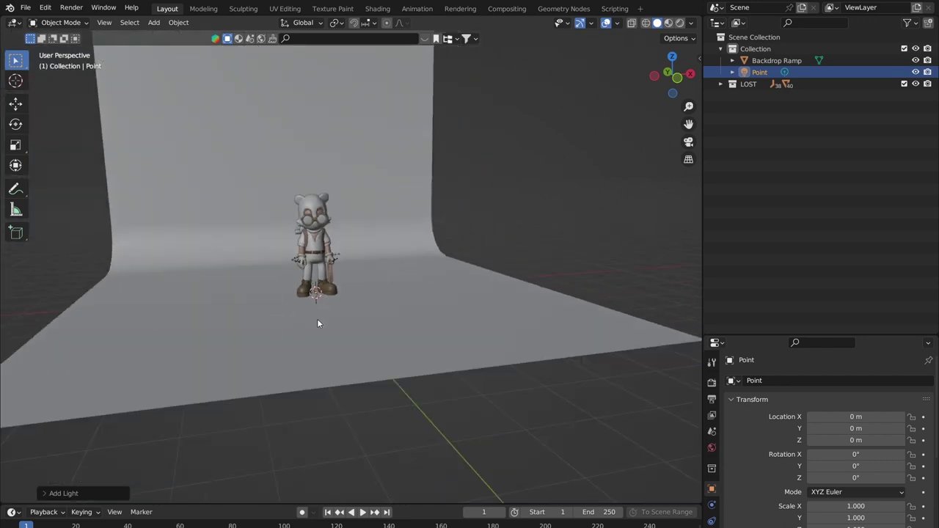
middle_drag(317, 323, 370, 327)
middle_drag(304, 283, 165, 289)
middle_drag(321, 284, 433, 304)
scroll(415, 293, down, 6)
scroll(403, 303, up, 4)
Place the 3D cursor in the empty space beside the backdrop and try moving the point light
shift+right_click(171, 199)
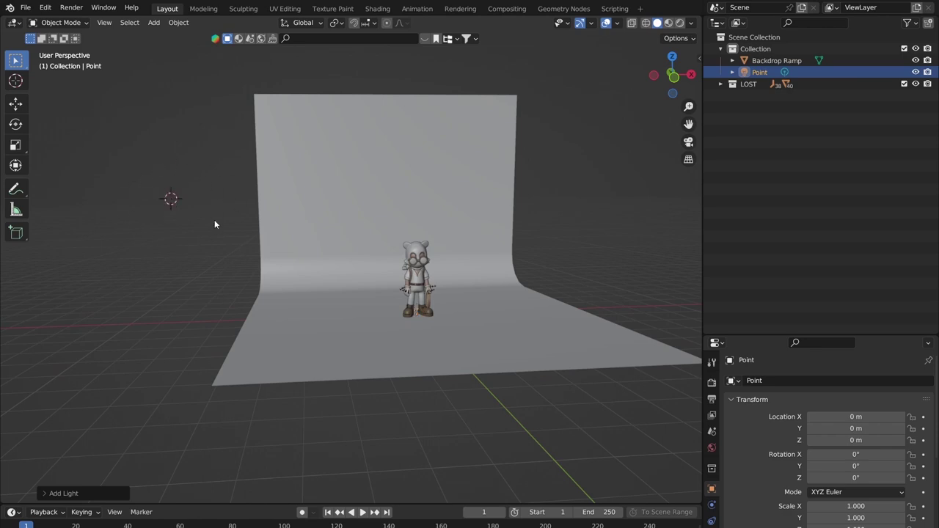
key(g)
click(563, 213)
Reposition the 3D cursor in the empty space beside the backdrop and add a cube there
shift+right_click(147, 239)
key(shift+a)
key(Escape)
key(shift+a)
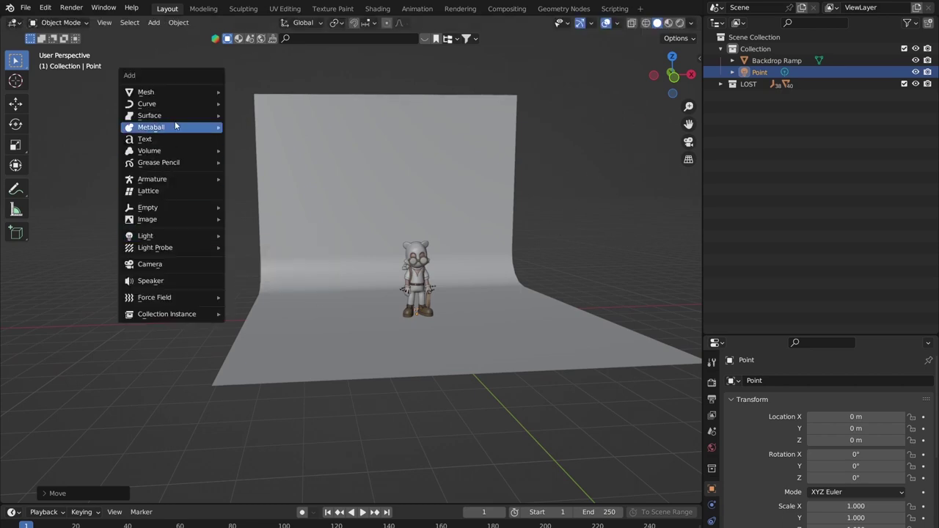
mouse_move(192, 92)
click(250, 96)
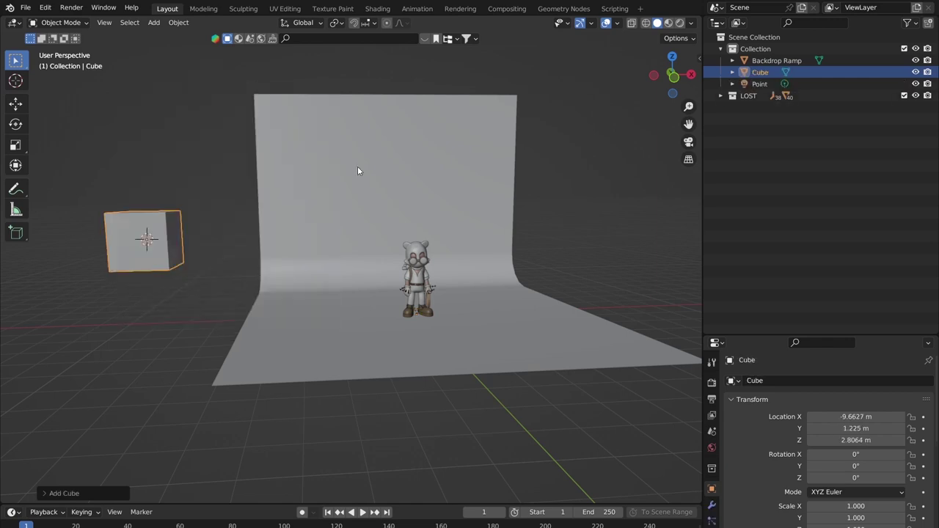
Place the 3D cursor on top of the character's head and add a second cube there
scroll(168, 276, up, 5)
middle_drag(237, 247, 389, 254)
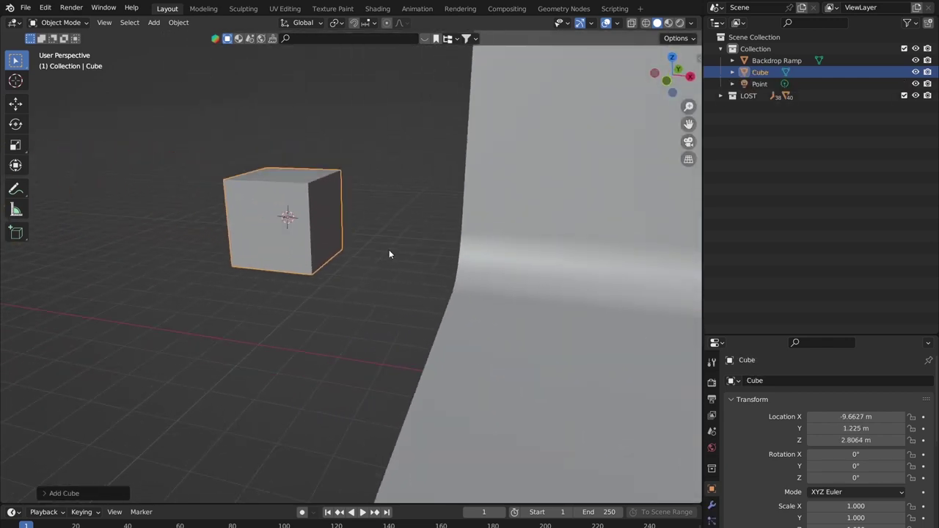
middle_drag(411, 218, 302, 193)
scroll(325, 279, up, 6)
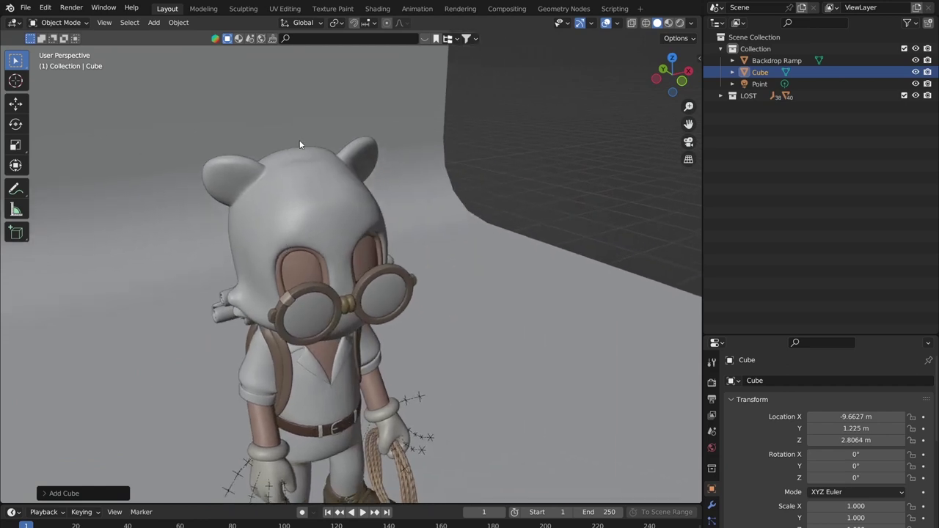
scroll(486, 210, down, 2)
click(325, 202)
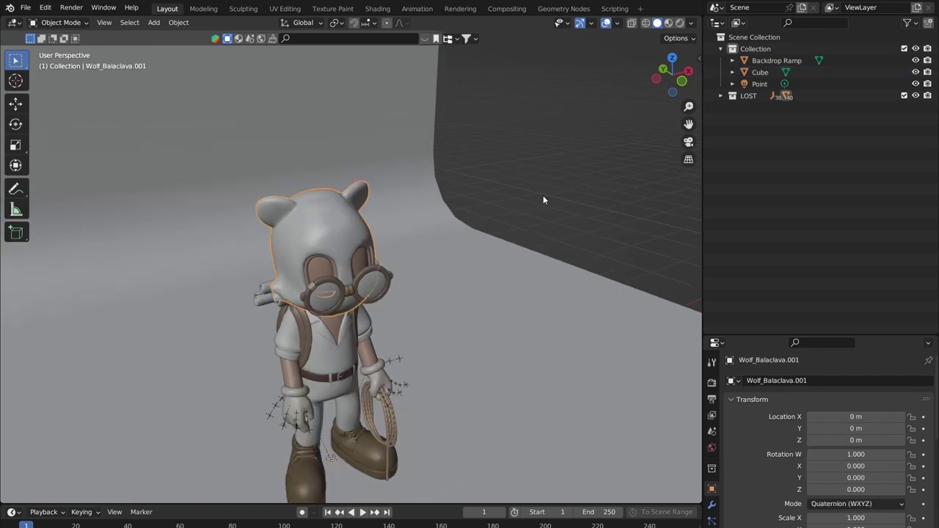
shift+right_click(321, 209)
middle_drag(343, 210, 315, 228)
middle_drag(267, 252, 394, 234)
key(shift+a)
mouse_move(402, 237)
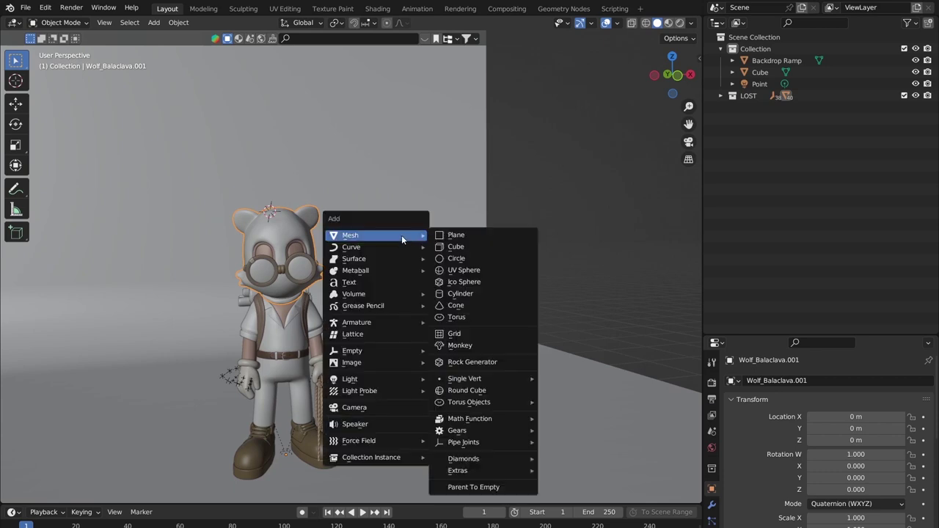
click(462, 246)
Scale the cube on the head down to about 0.1 and move it away from the head
key(s)
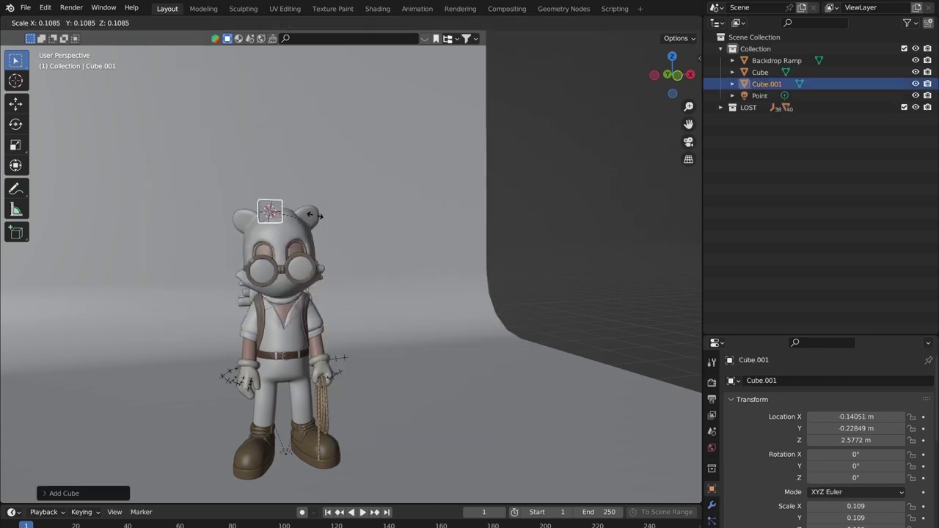
click(378, 215)
key(g)
click(393, 180)
middle_drag(393, 180, 286, 221)
key(g)
click(461, 210)
Delete the small second cube
scroll(394, 207, down, 4)
shift+middle_drag(359, 231, 201, 146)
key(Delete)
Place the 3D cursor in the empty space beside the backdrop
scroll(382, 247, down, 4)
shift+right_drag(282, 171, 110, 183)
shift+right_drag(129, 286, 318, 206)
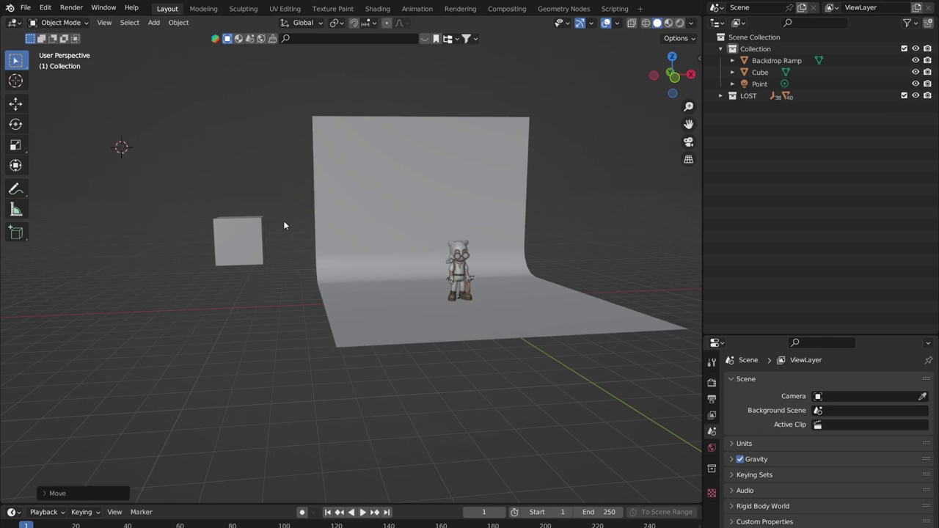
Move the remaining cube from beside the backdrop to the character
middle_drag(372, 222, 317, 235)
click(177, 270)
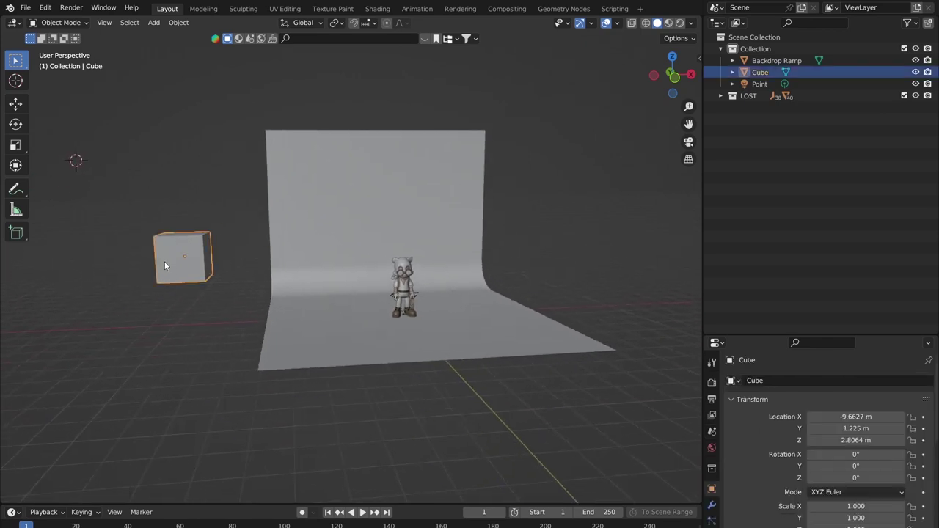
key(g)
key(Escape)
key(g)
click(53, 270)
key(g)
click(430, 294)
Adjust the cube's position from several viewing angles until it sits over the character's head
scroll(430, 294, up, 3)
middle_drag(430, 294, 441, 278)
key(g)
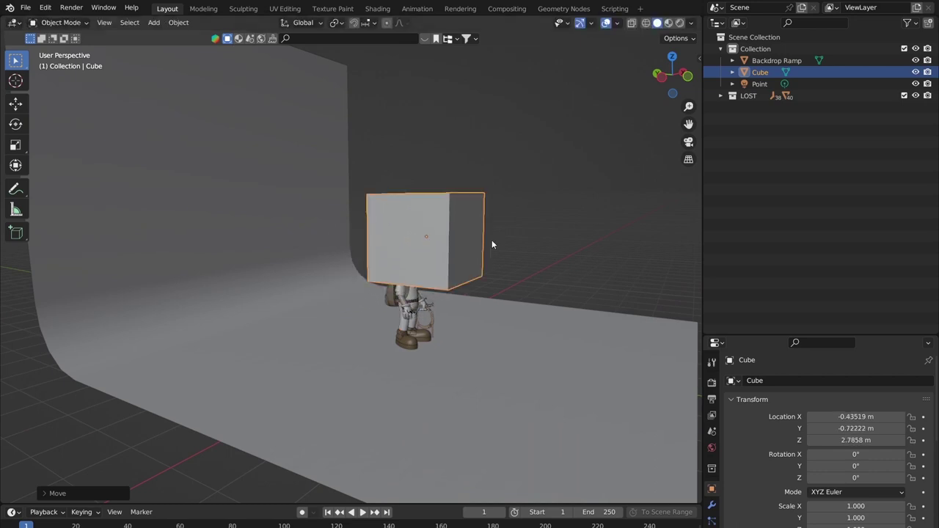
middle_drag(492, 240, 534, 215)
click(456, 204)
middle_drag(456, 204, 349, 245)
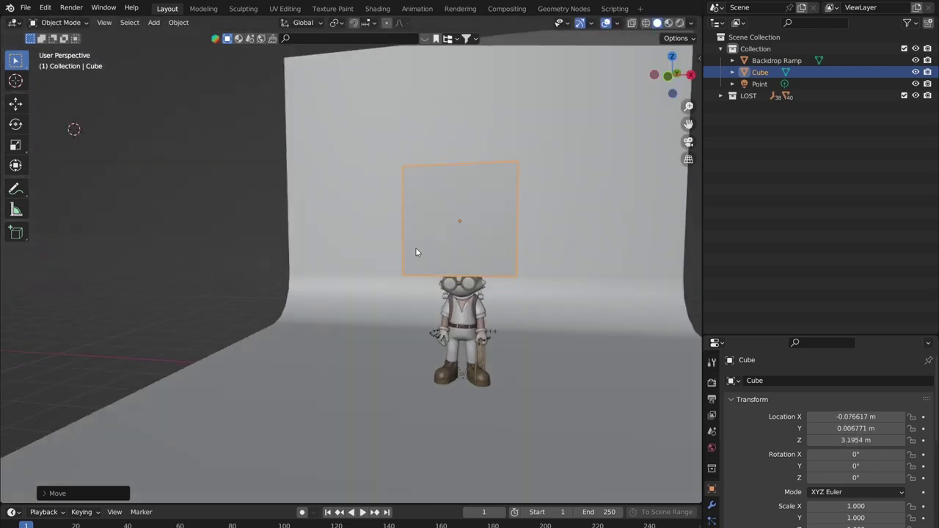
key(g)
click(425, 249)
middle_drag(425, 249, 482, 281)
scroll(483, 281, up, 3)
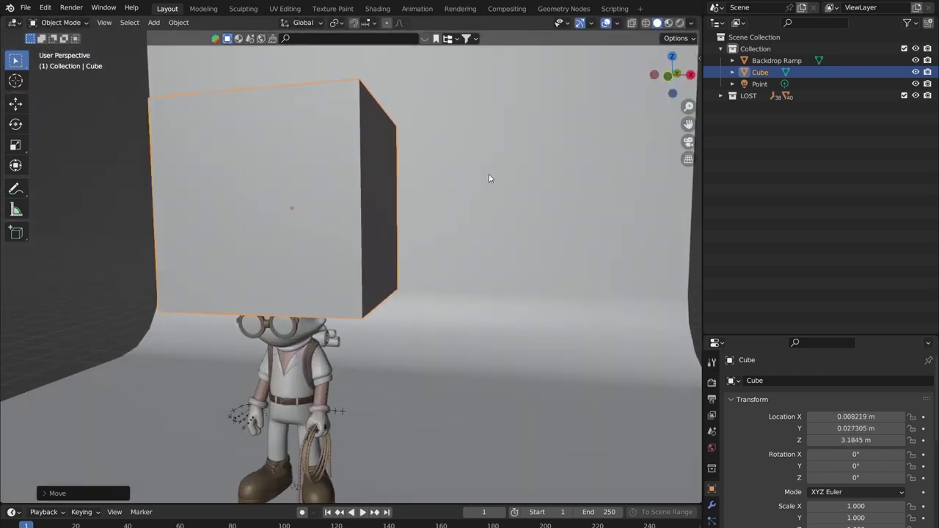
key(w)
scroll(426, 202, down, 7)
key(Tab)
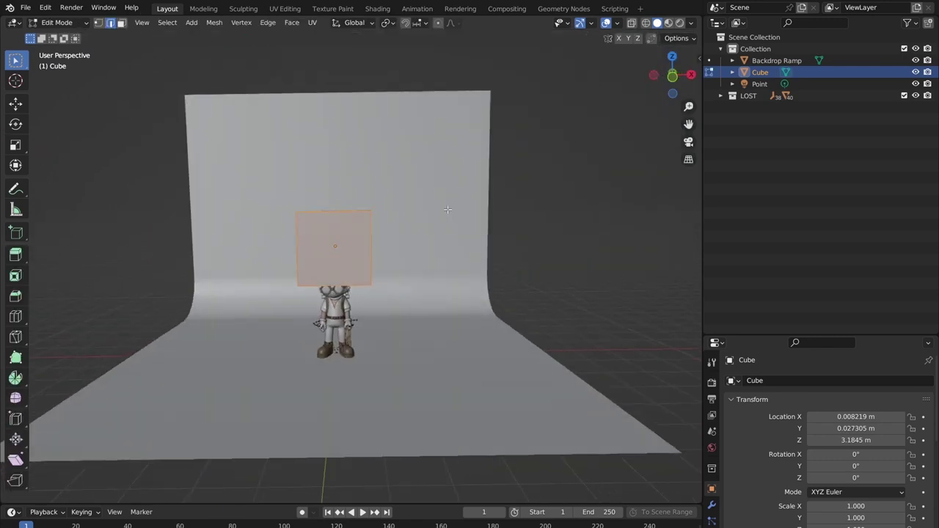
key(Tab)
shift+middle_drag(416, 224, 492, 205)
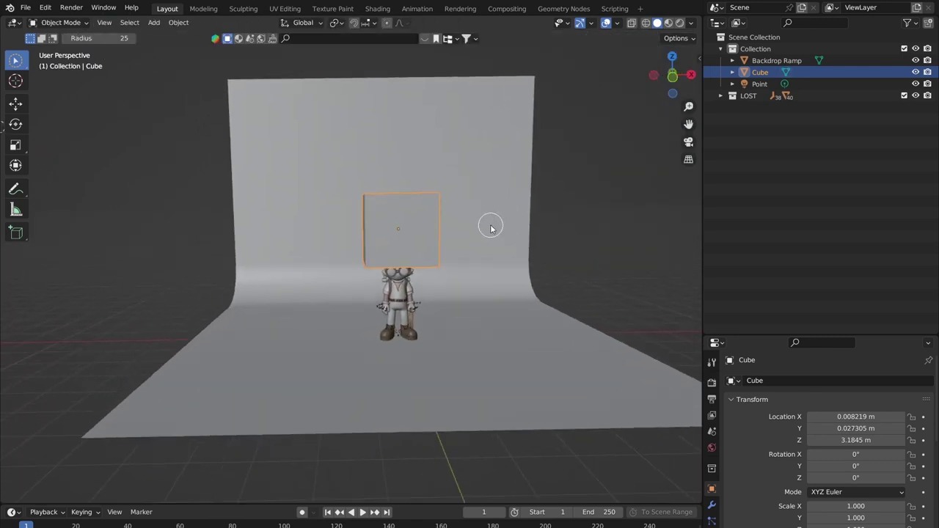
Move the cube off the character's head into the empty space beside the backdrop
key(g)
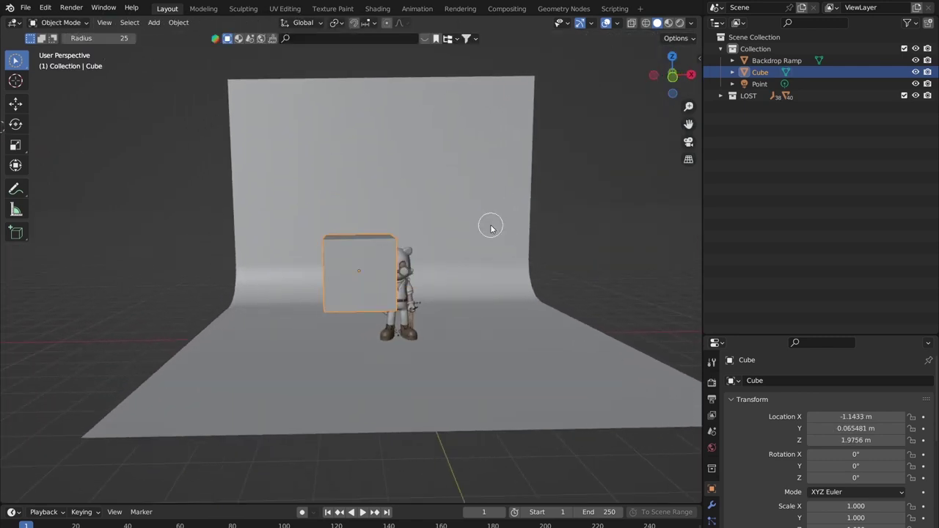
click(214, 255)
scroll(215, 255, down, 3)
key(ctrl+z)
key(z)
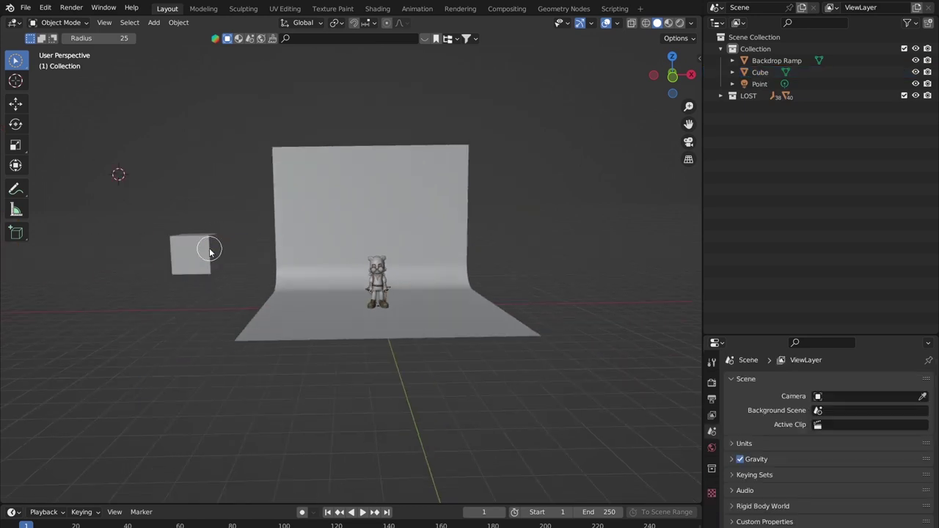
Delete the cube beside the backdrop
key(w)
click(209, 253)
key(x)
click(205, 248)
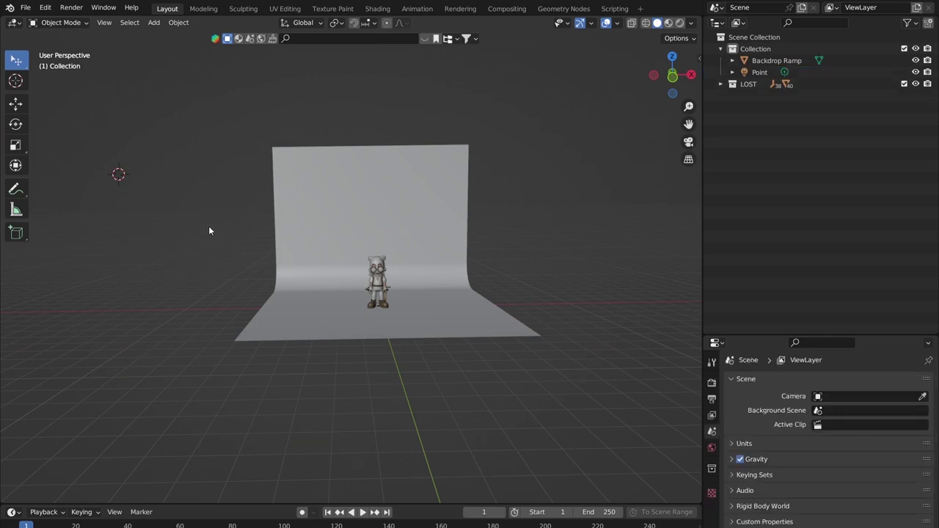
Select the Point light, show its light settings and move it up from the character's feet to the open side of the backdrop
scroll(403, 253, up, 5)
middle_drag(458, 259, 465, 263)
scroll(465, 263, down, 4)
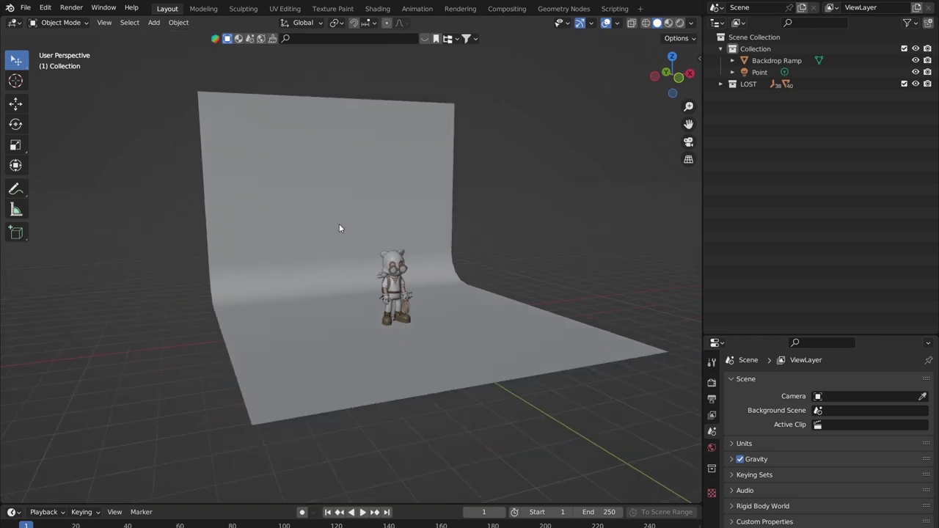
click(760, 73)
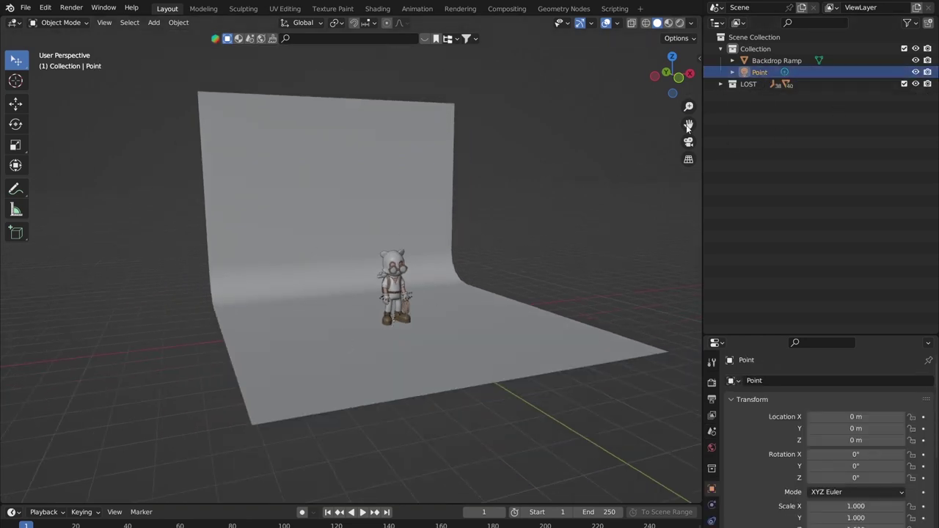
click(783, 73)
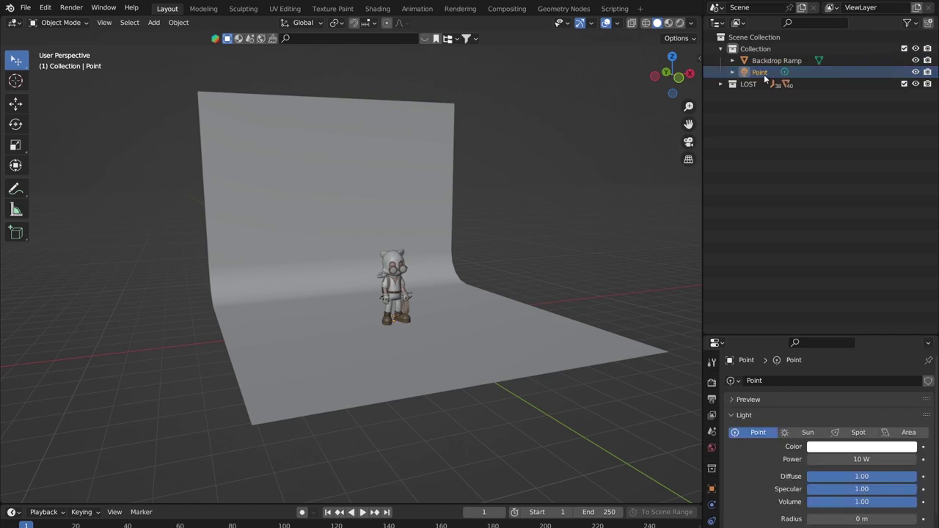
scroll(425, 347, up, 2)
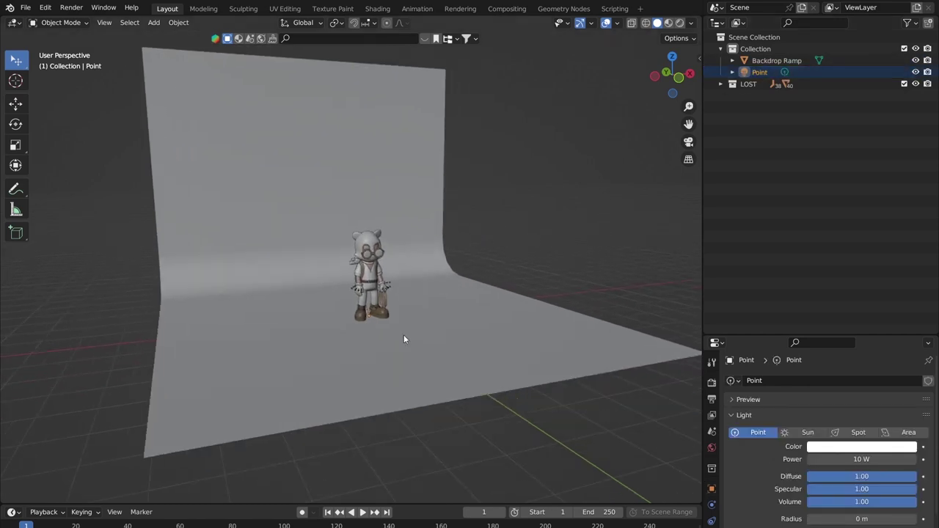
key(g)
click(497, 159)
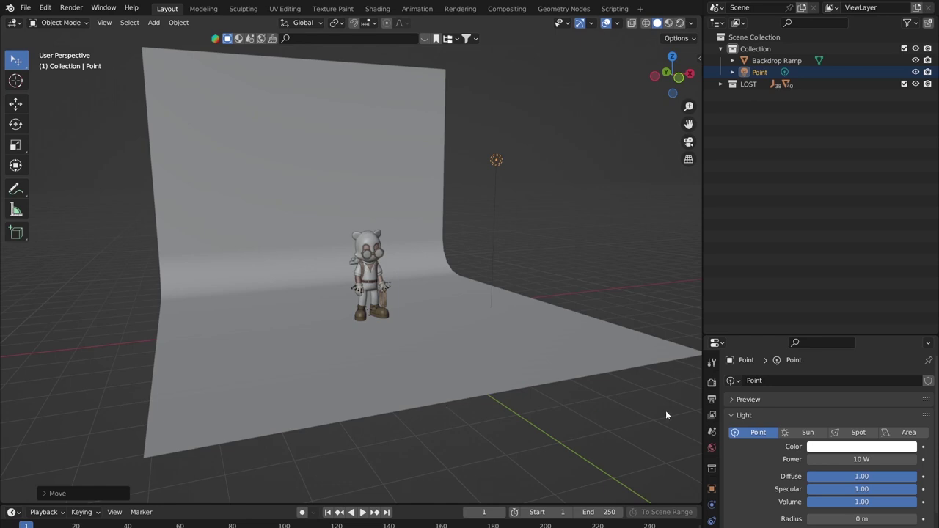
Switch the viewport to rendered shading and reposition the point light above and beside the character
click(679, 23)
scroll(392, 203, up, 3)
middle_drag(559, 175, 485, 143)
key(g)
click(477, 162)
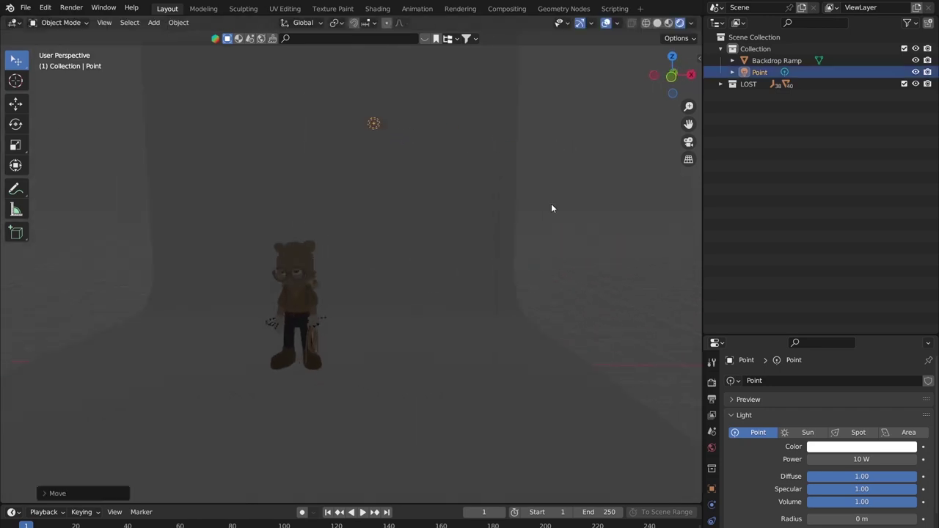
Enlarge the properties editor to show all of the point light's settings
click(841, 458)
click(750, 336)
drag(749, 336, 741, 191)
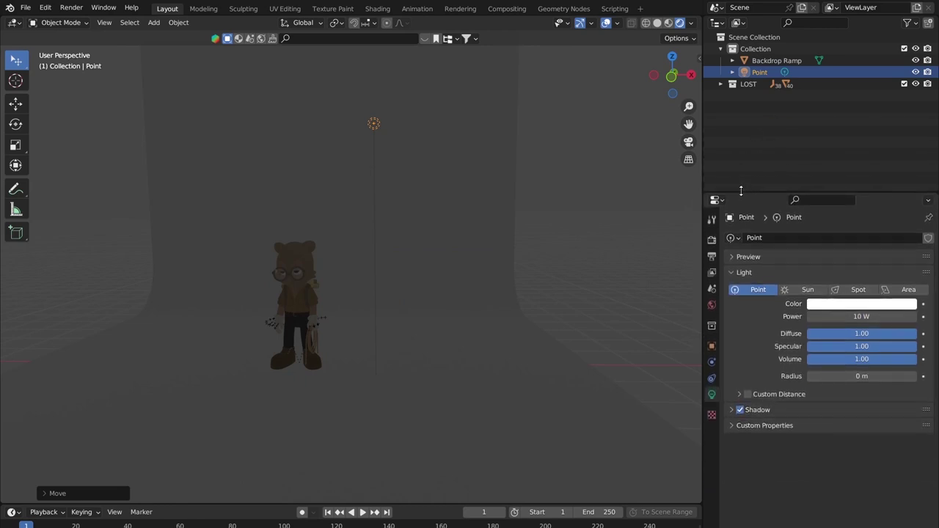
click(374, 124)
key(g)
right_click(404, 131)
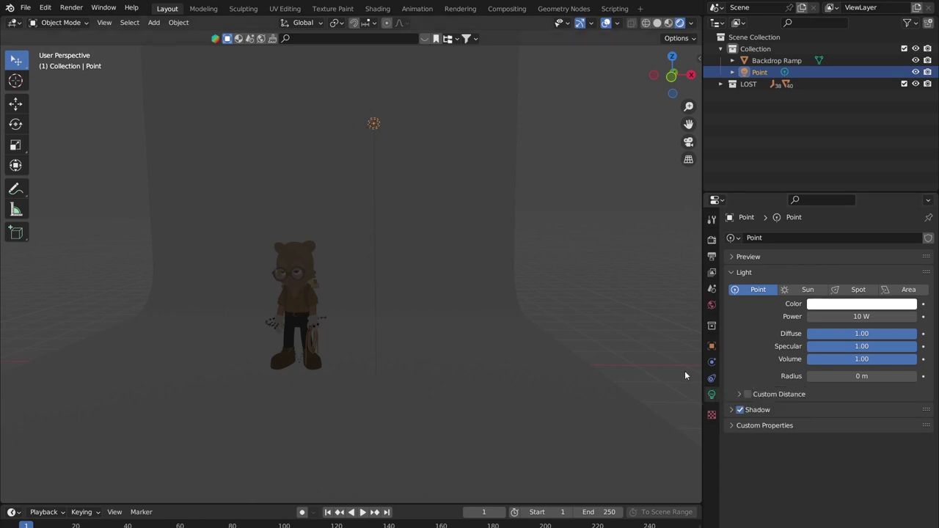
Set the point light's power to 1000 W
click(843, 314)
text(1000)
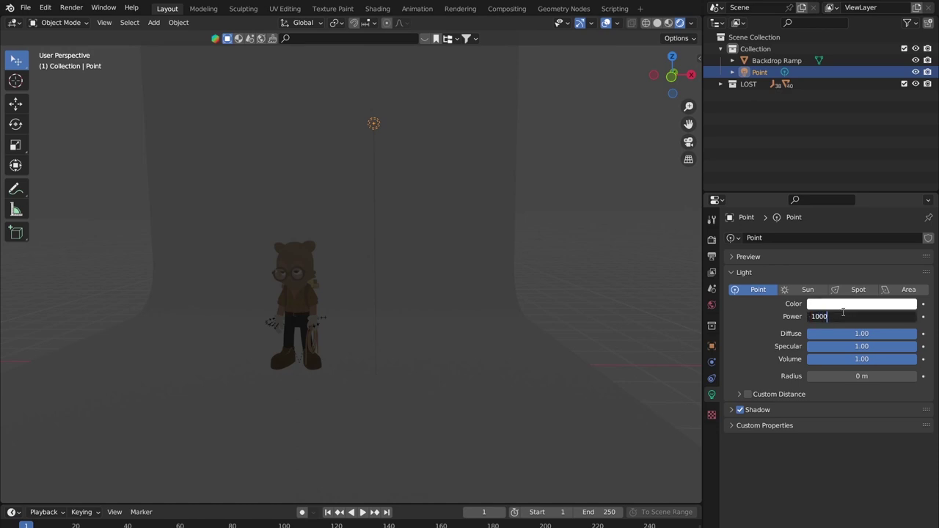
key(Return)
Set the point light's power to 500 W
click(841, 316)
text(500)
key(Return)
Move the point light to the front and side of the character so the shadow falls sideways across the backdrop
middle_drag(621, 340, 402, 259)
key(g)
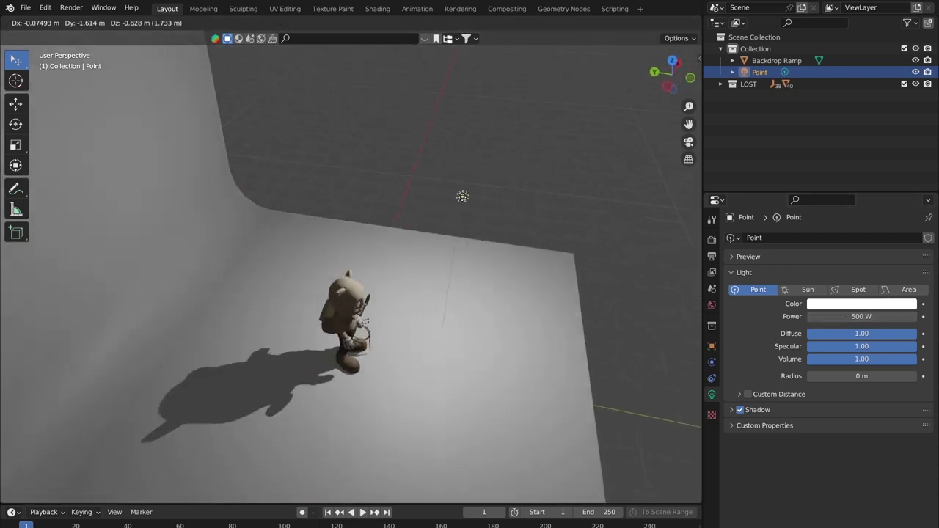
click(431, 215)
middle_drag(430, 214, 433, 183)
key(g)
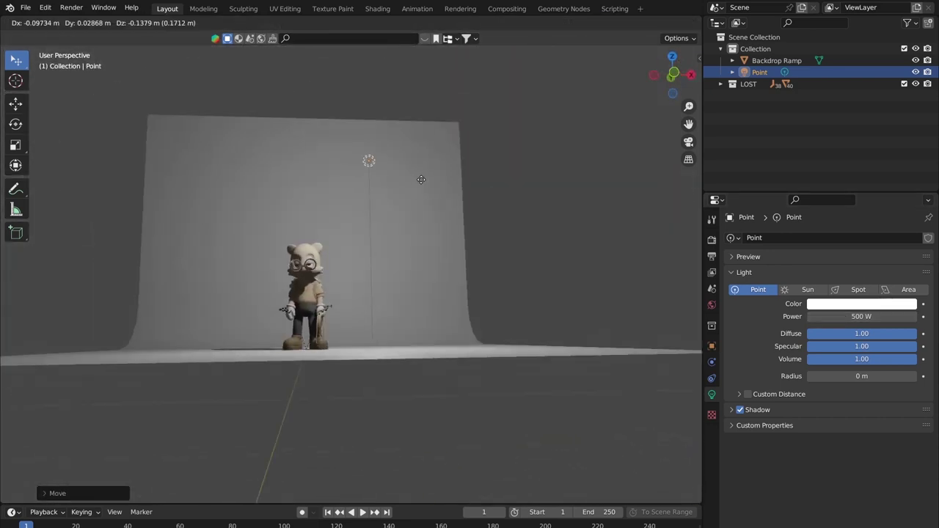
click(467, 218)
middle_drag(468, 218, 482, 256)
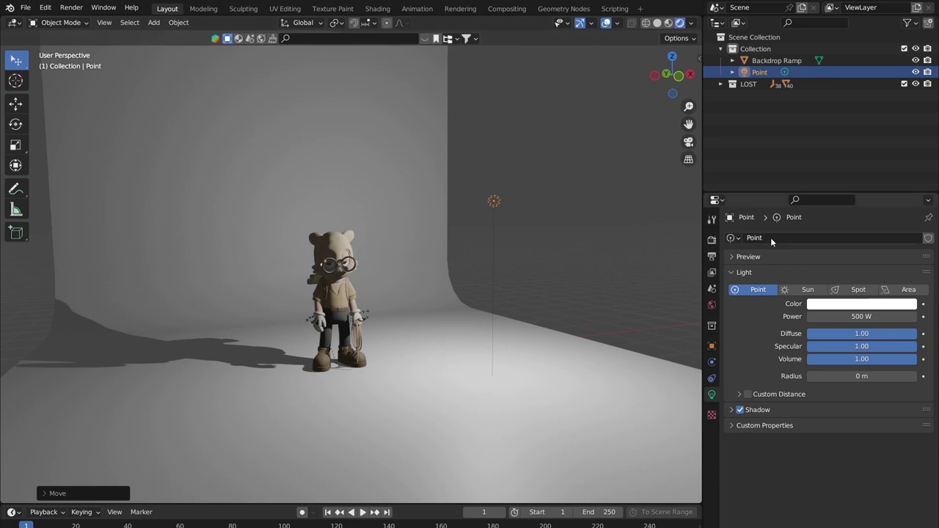
Open the scene's render settings and enlarge the timeline area
click(711, 240)
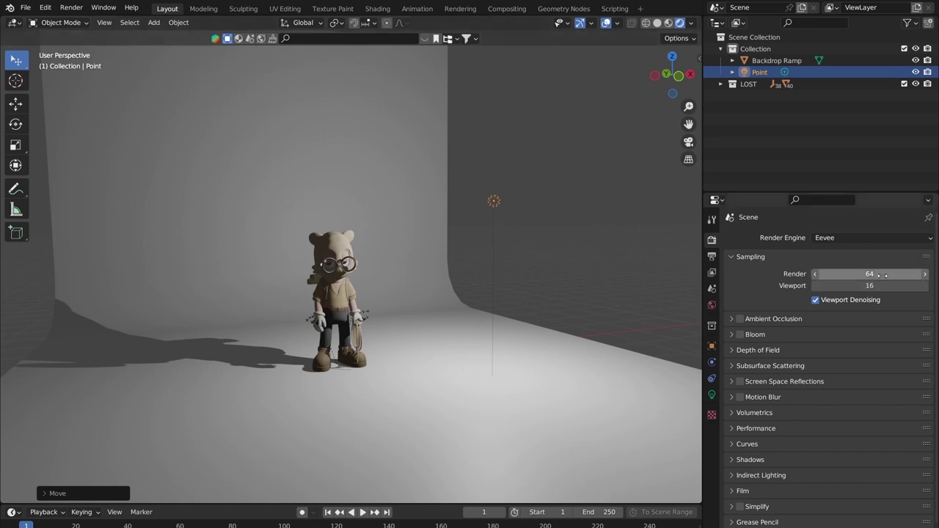
middle_drag(403, 254, 439, 239)
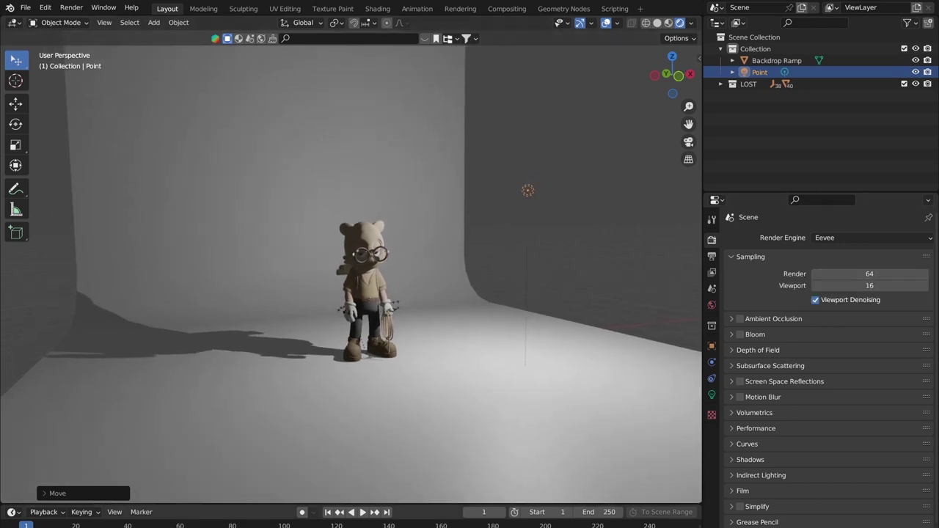
drag(406, 503, 406, 408)
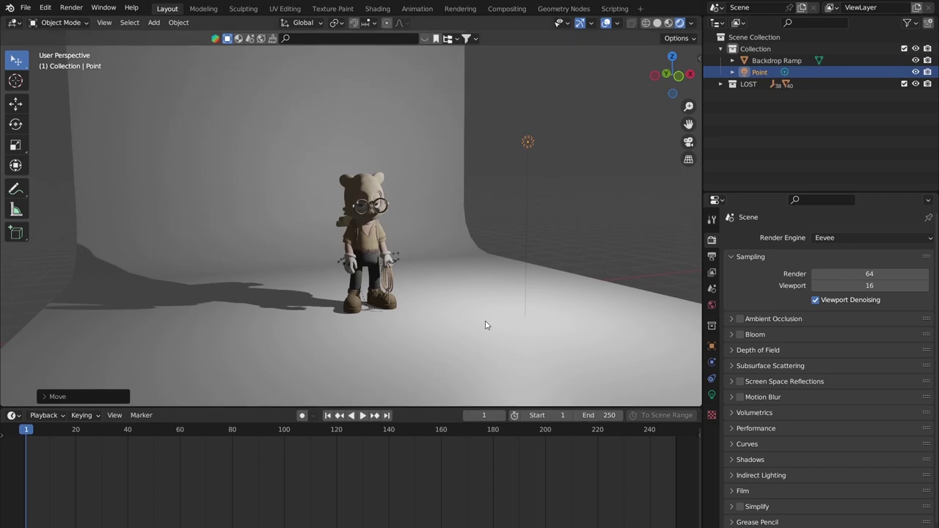
scroll(401, 179, up, 2)
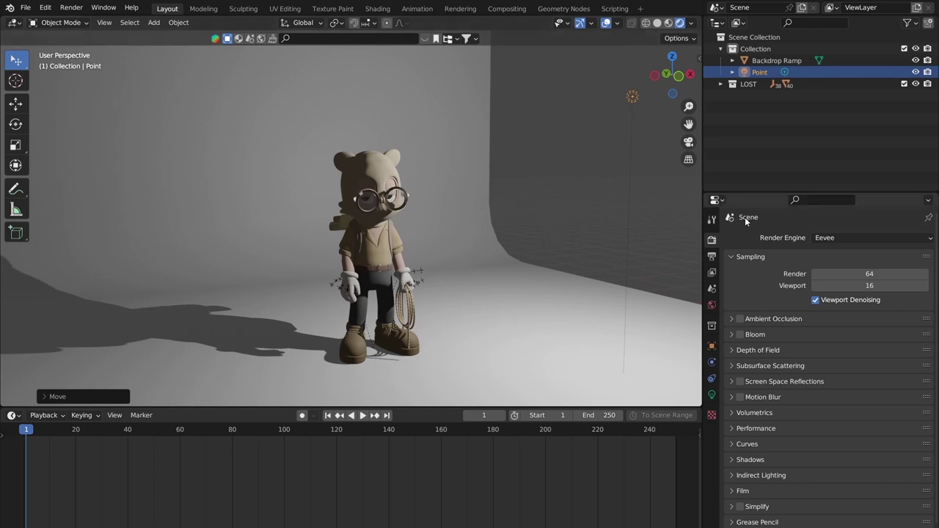
shift+middle_drag(351, 161, 496, 229)
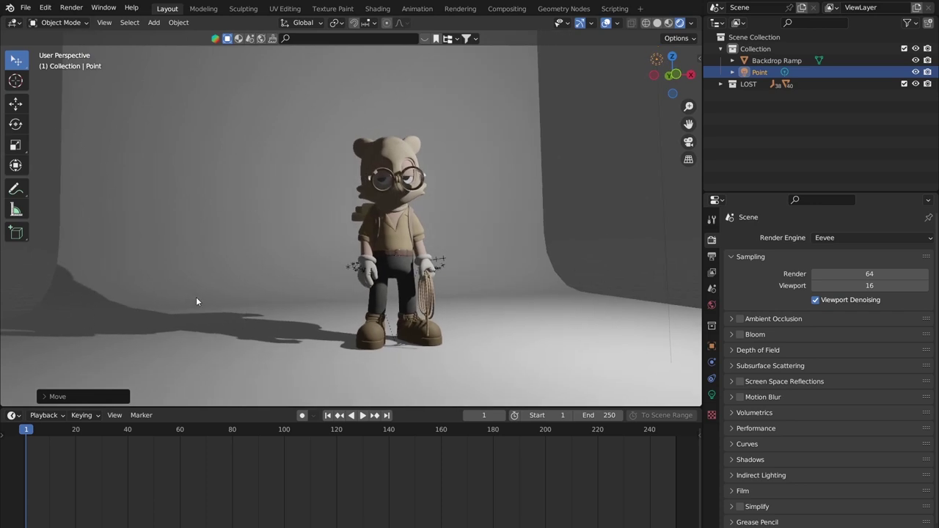
middle_drag(498, 267, 475, 289)
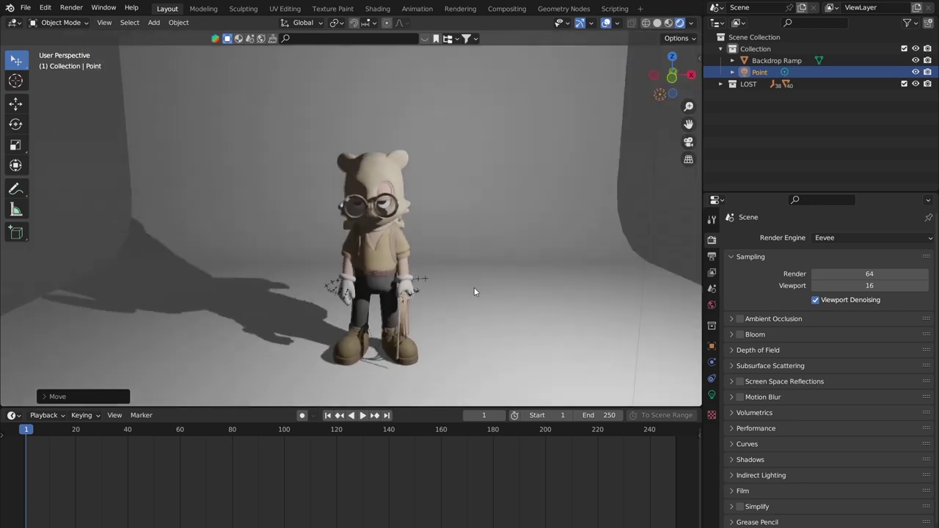
Preview the lit character with the Cycles render engine and switch the engine back to Eevee
click(886, 236)
click(828, 276)
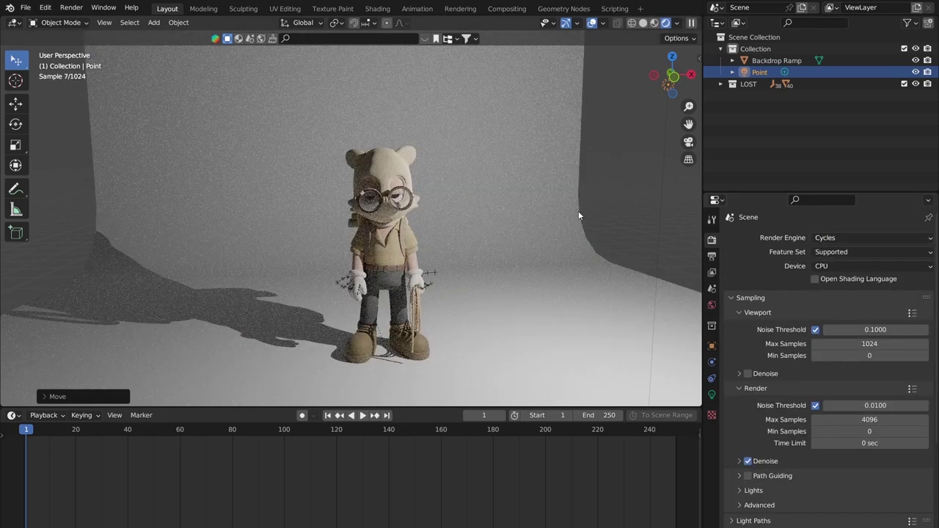
middle_drag(530, 224, 562, 146)
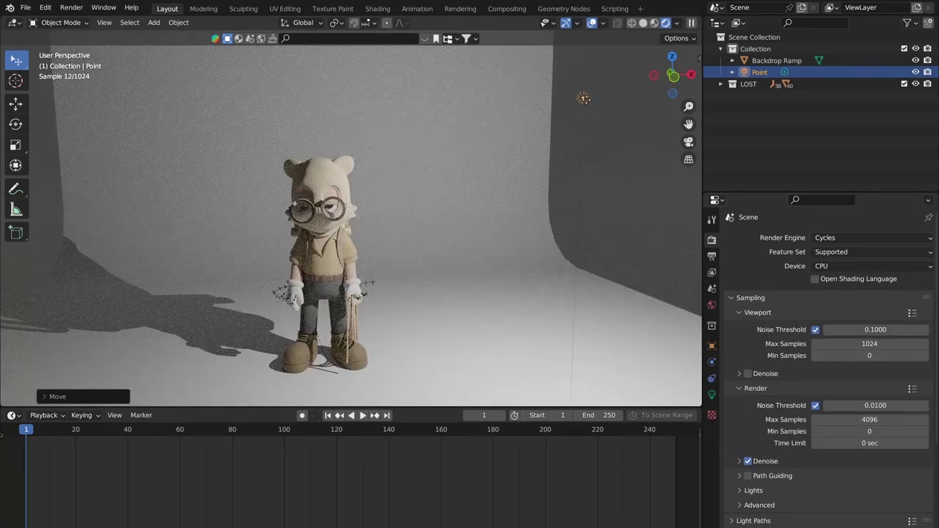
click(852, 237)
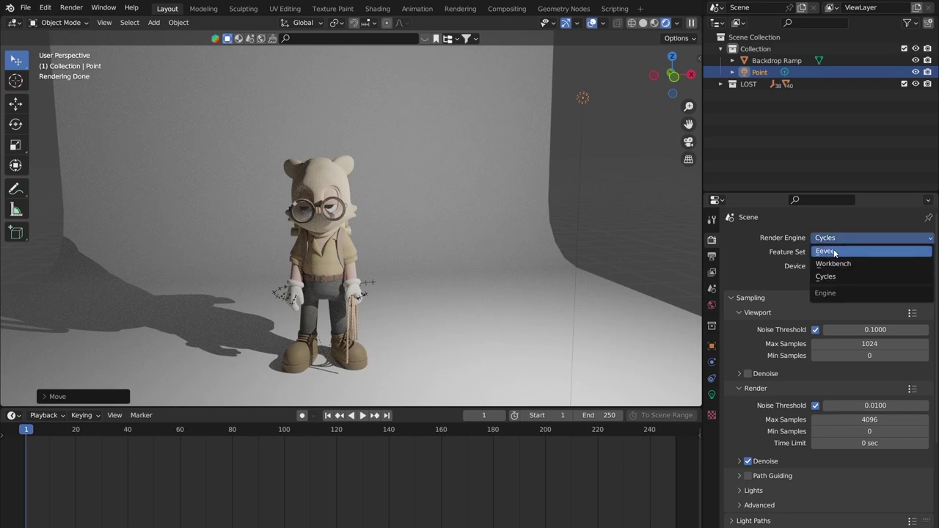
click(845, 250)
scroll(370, 224, down, 2)
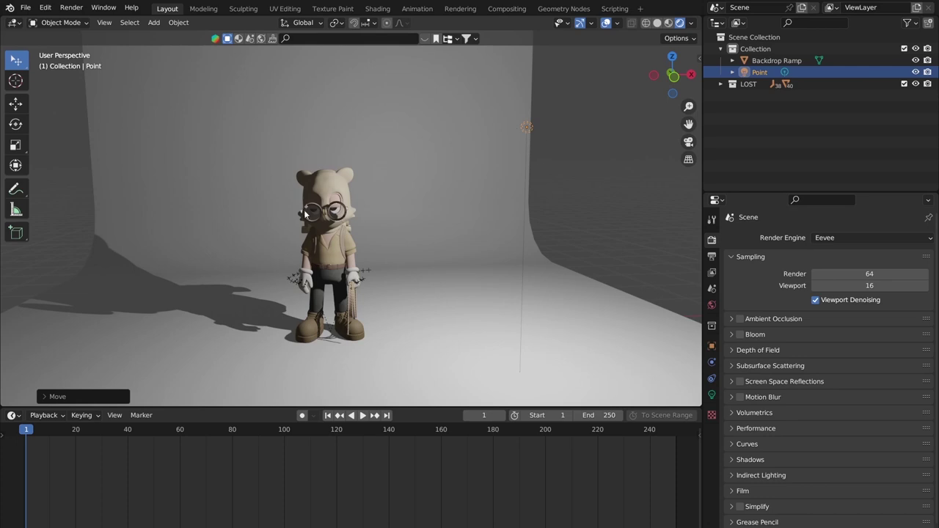
Deselect the point light
scroll(339, 213, down, 3)
middle_drag(309, 262, 543, 236)
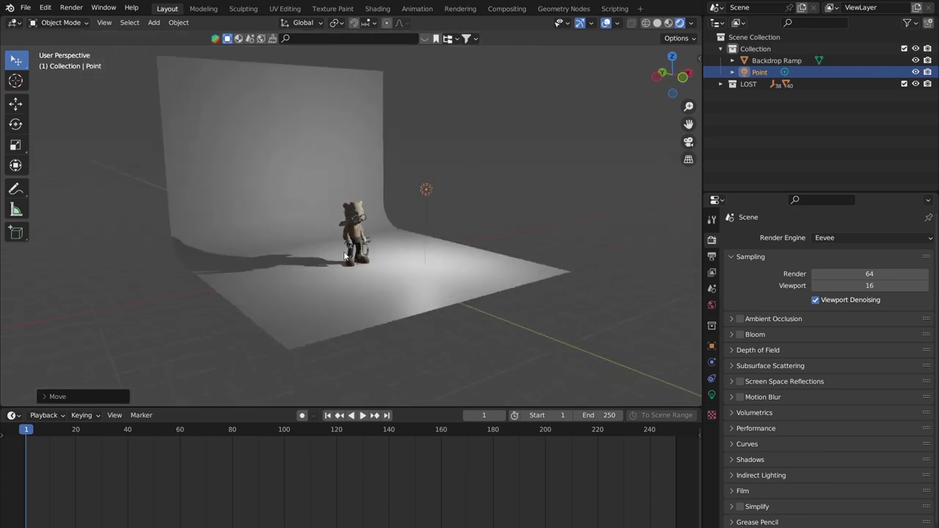
click(553, 234)
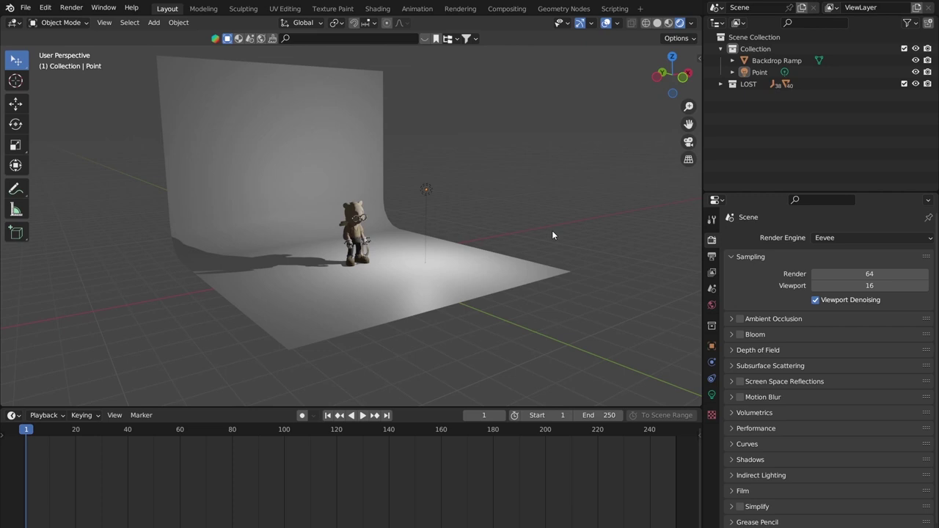
middle_drag(502, 314, 348, 251)
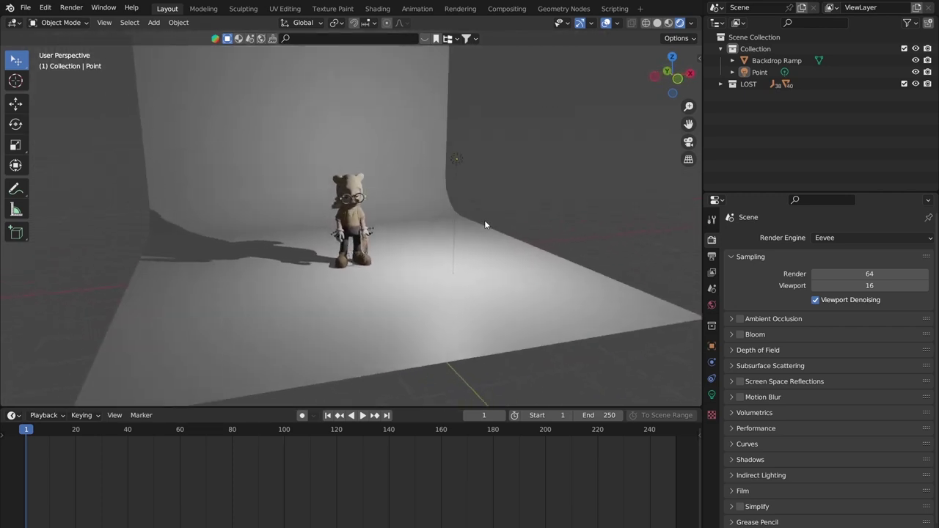
Add a camera to the scene and locate it beside the backdrop
key(shift+a)
key(shift+a)
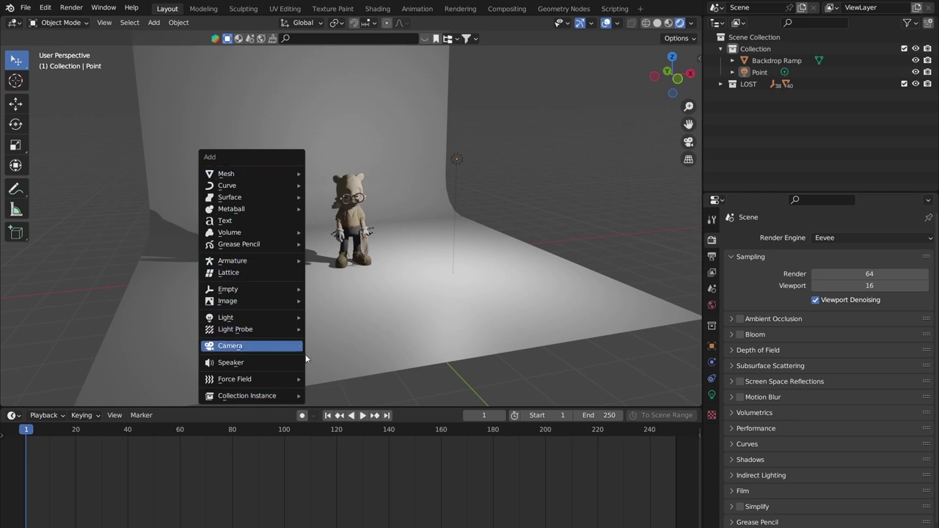
click(250, 346)
scroll(394, 247, down, 3)
middle_drag(394, 247, 242, 237)
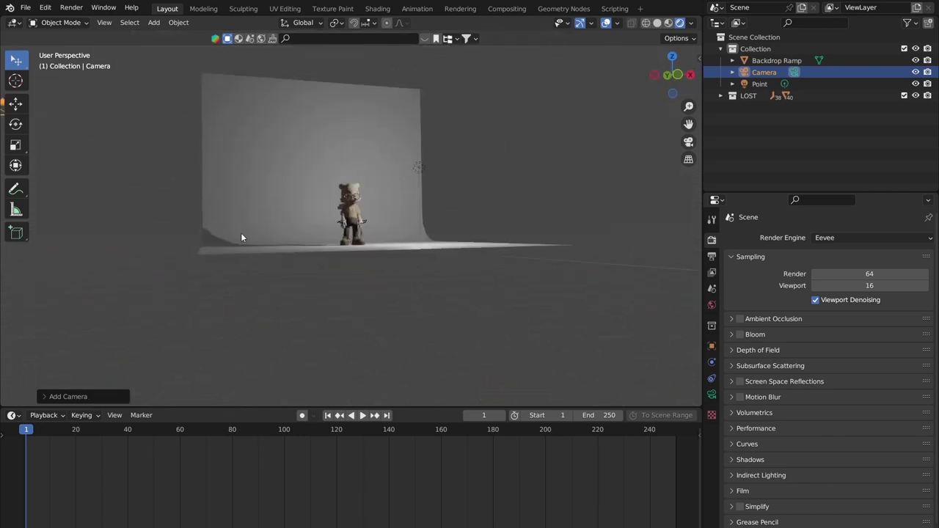
middle_drag(303, 231, 222, 94)
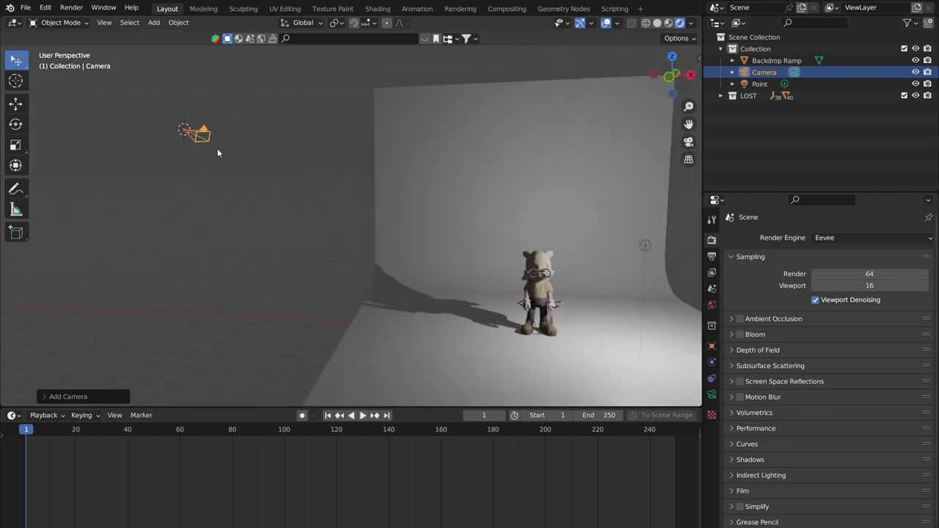
middle_drag(190, 140, 294, 168)
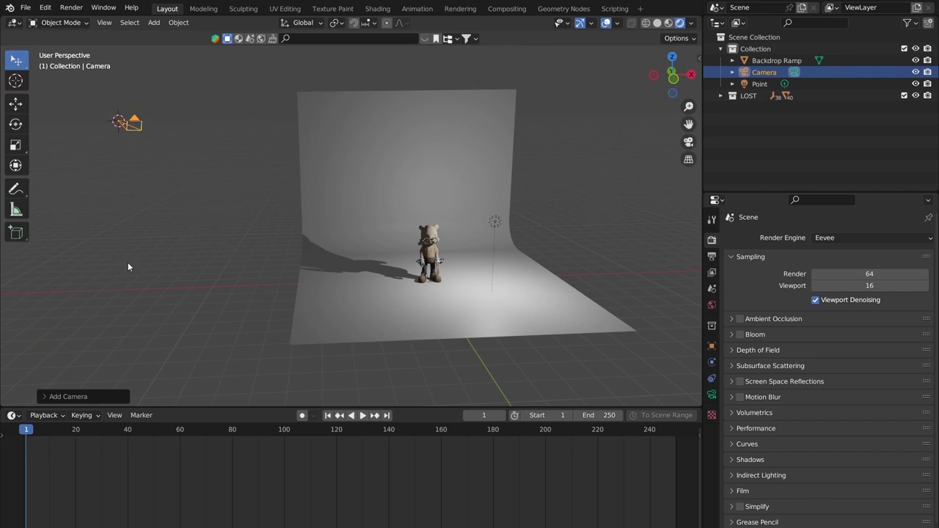
scroll(503, 254, down, 3)
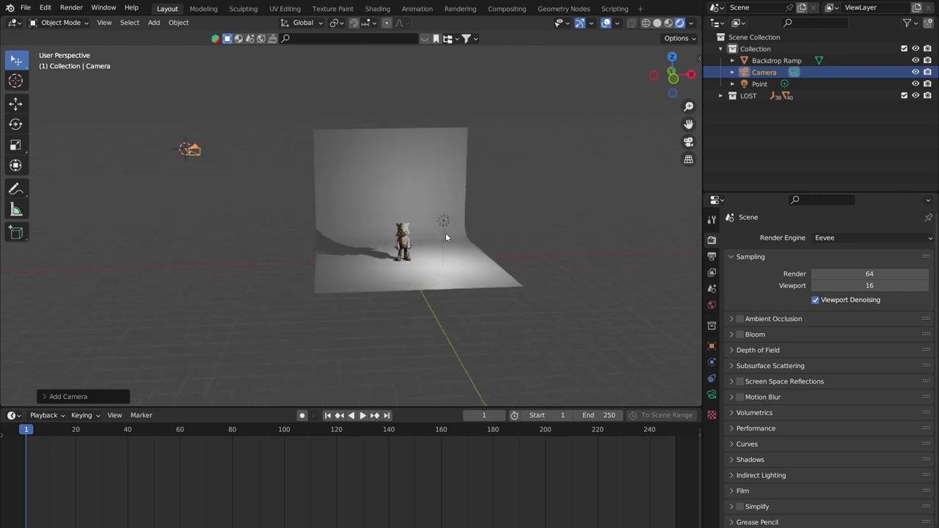
scroll(564, 245, up, 8)
middle_drag(564, 245, 363, 151)
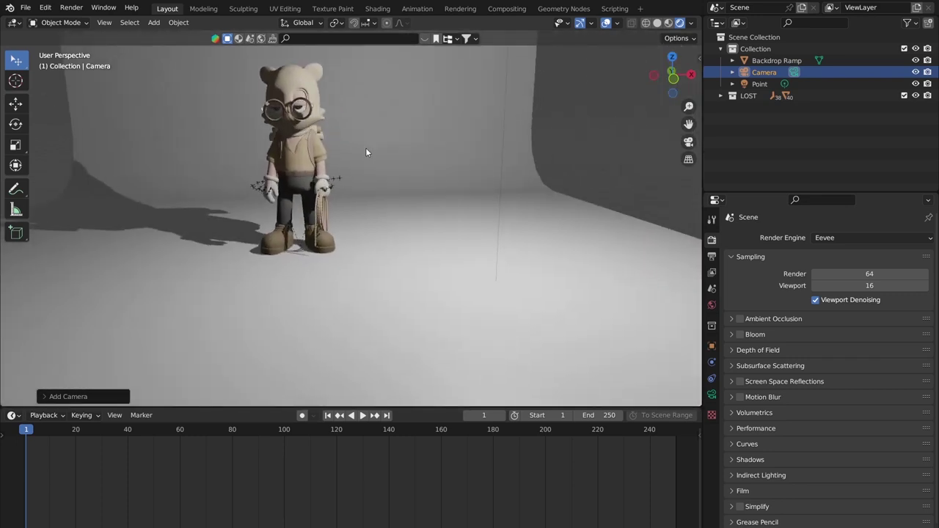
middle_drag(159, 222, 230, 235)
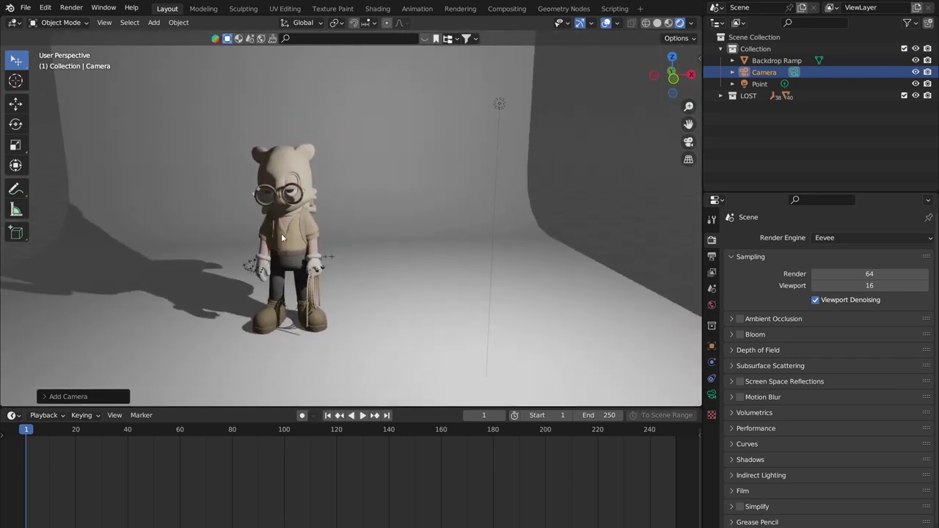
scroll(327, 218, down, 4)
middle_drag(343, 161, 361, 196)
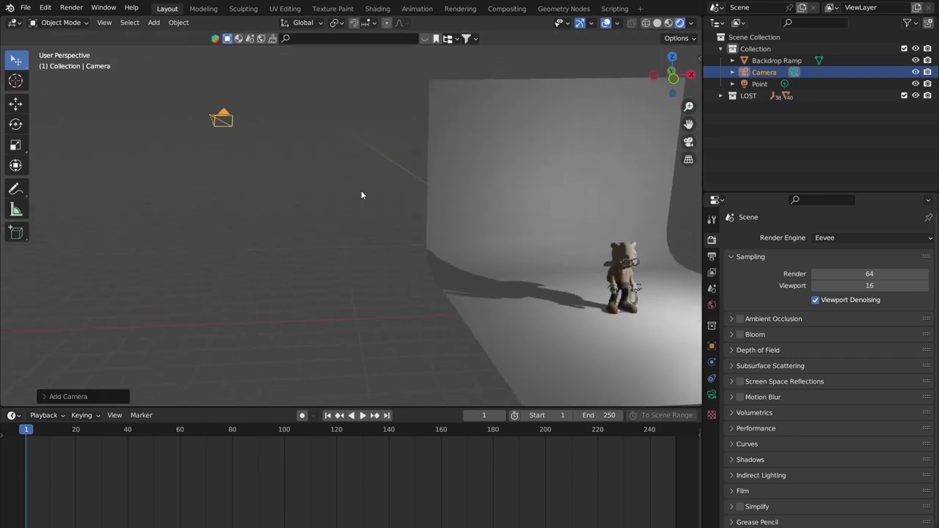
click(210, 119)
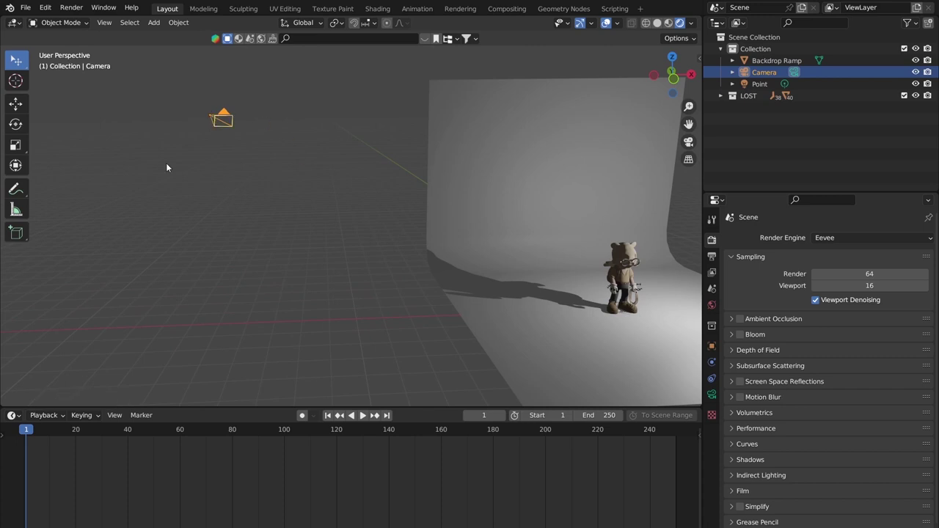
key(g)
key(Escape)
shift+middle_drag(392, 115, 336, 110)
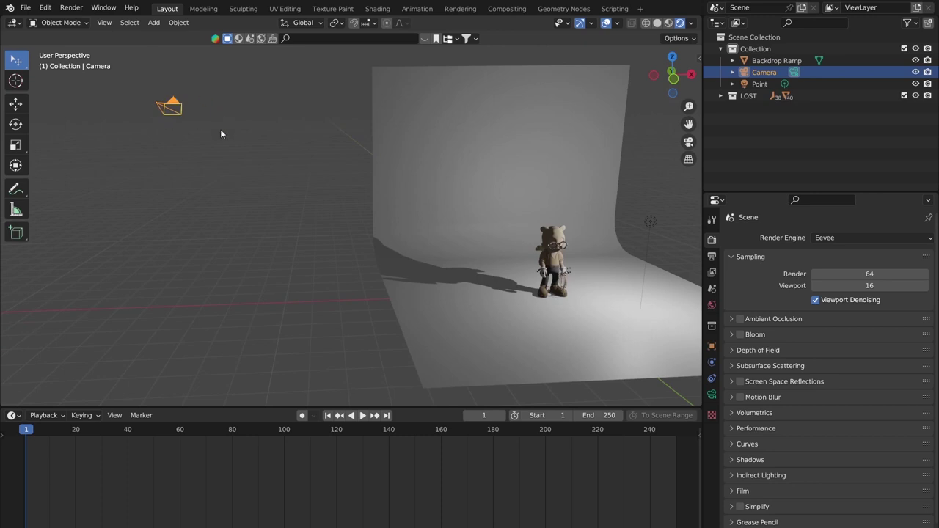
shift+middle_drag(221, 128, 223, 122)
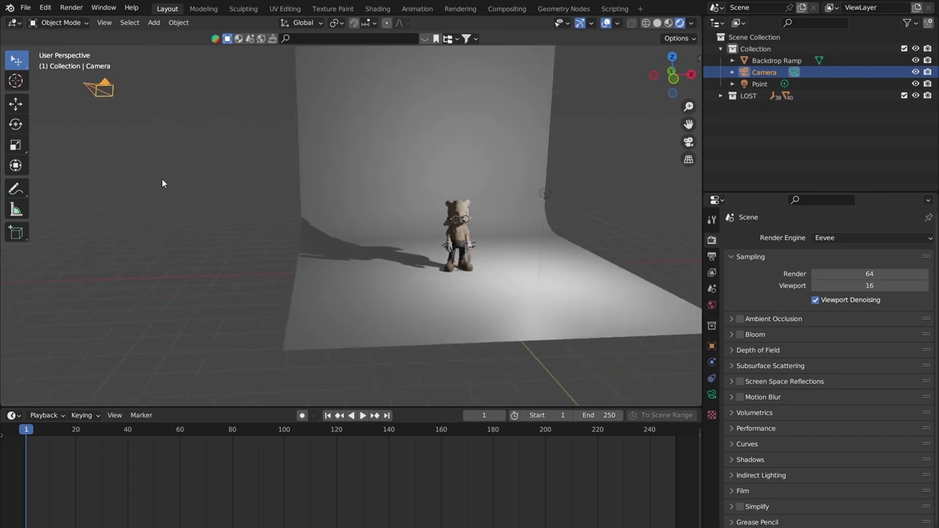
key(g)
key(Escape)
key(g)
key(Escape)
Move the camera from beside the backdrop over to the area in front of the character
scroll(182, 129, down, 4)
middle_drag(182, 129, 274, 291)
key(g)
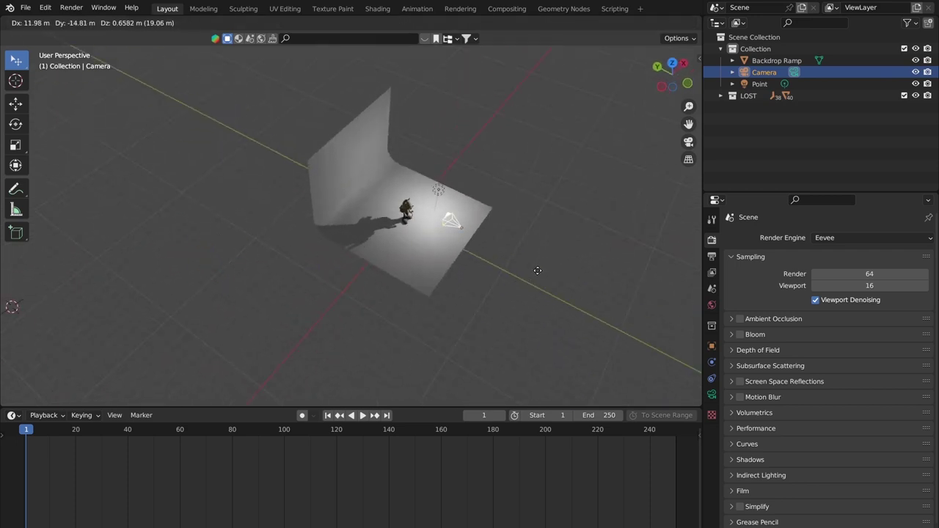
click(504, 268)
middle_drag(504, 268, 519, 184)
key(g)
click(478, 218)
Reposition the camera near the backdrop's front edge so it points at the character from the front
middle_drag(451, 223, 316, 212)
key(g)
click(419, 237)
middle_drag(419, 236, 438, 346)
key(g)
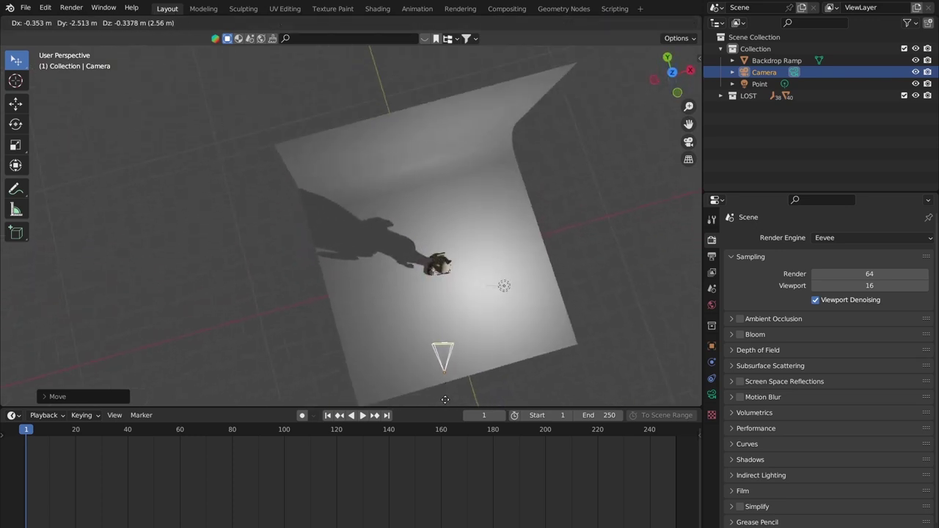
click(439, 401)
middle_drag(439, 402, 448, 249)
middle_drag(566, 219, 588, 214)
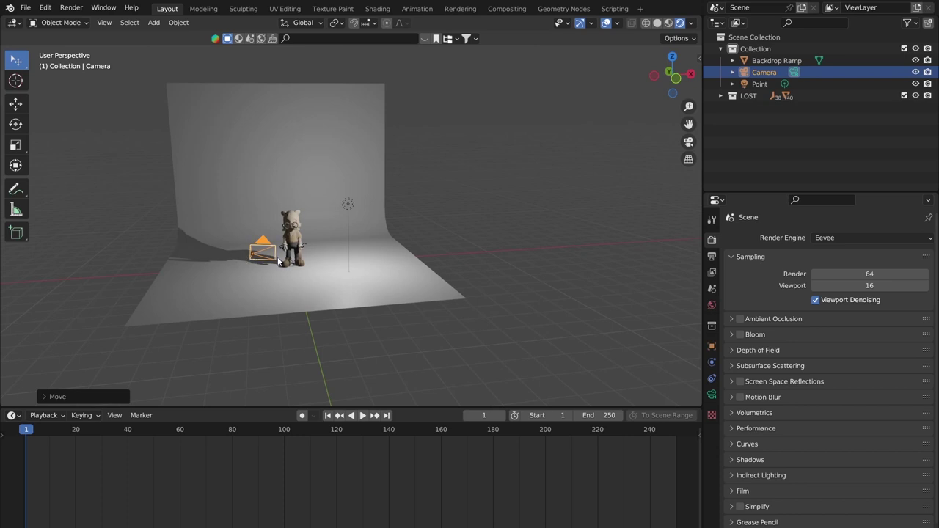
Switch the viewport to the camera's view to check how it frames the character
scroll(278, 261, up, 2)
middle_drag(278, 260, 410, 240)
scroll(378, 271, up, 3)
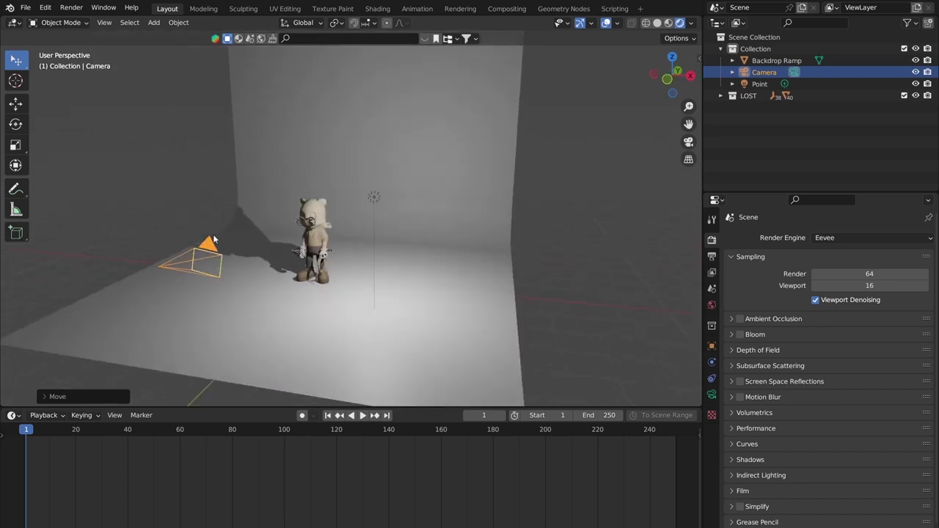
middle_drag(273, 221, 380, 215)
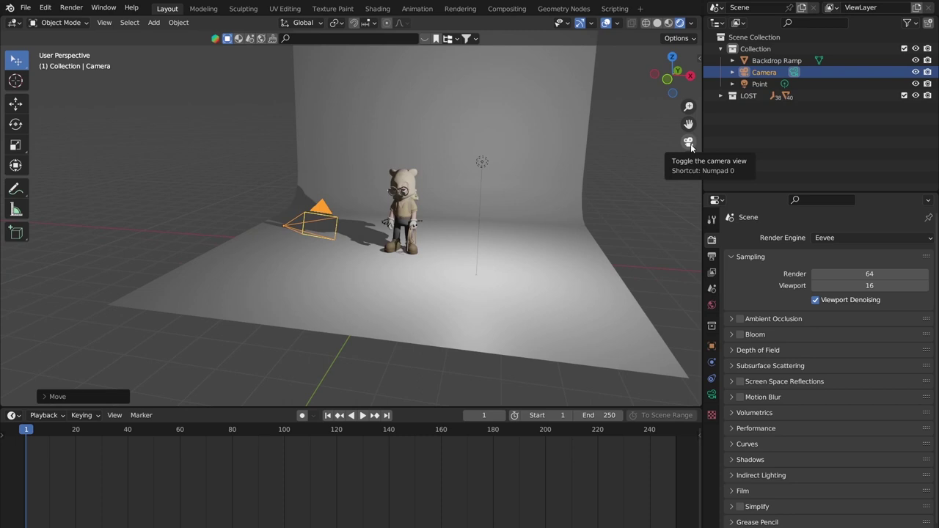
key(n)
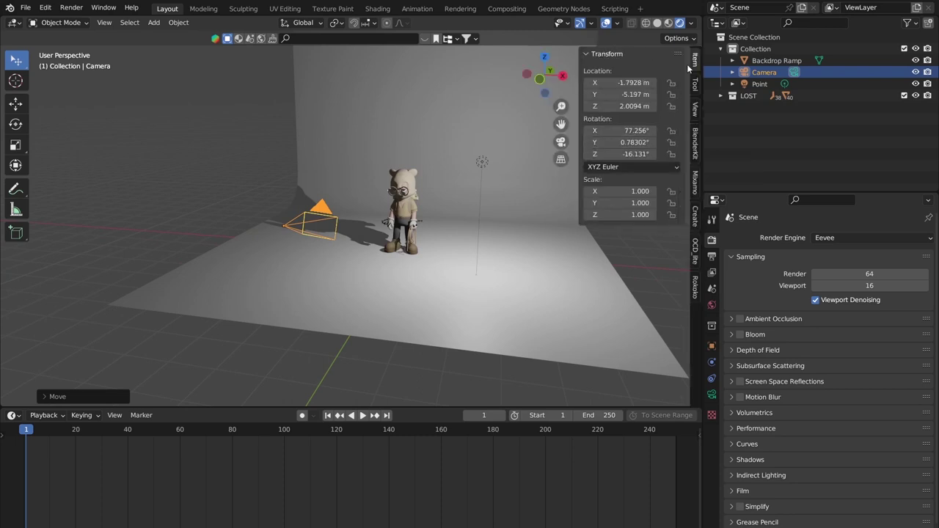
key(n)
key(n)
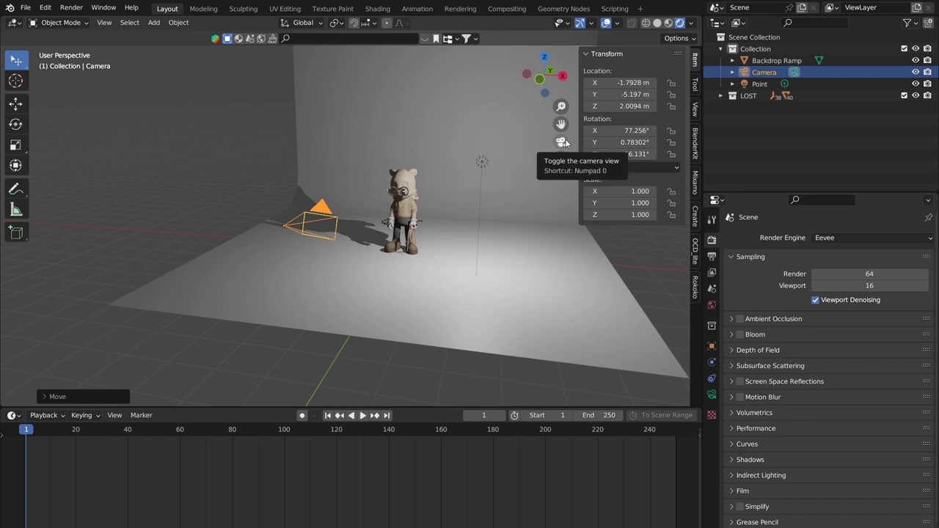
key(n)
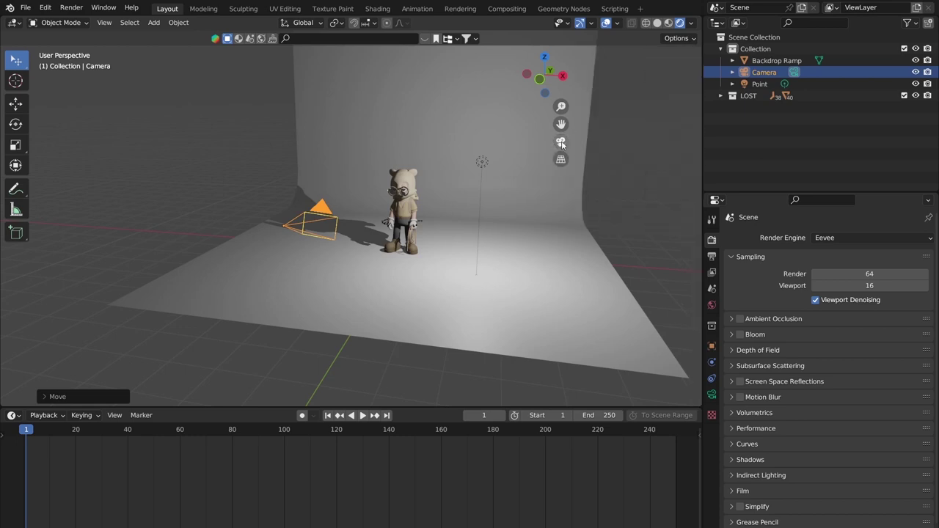
click(689, 142)
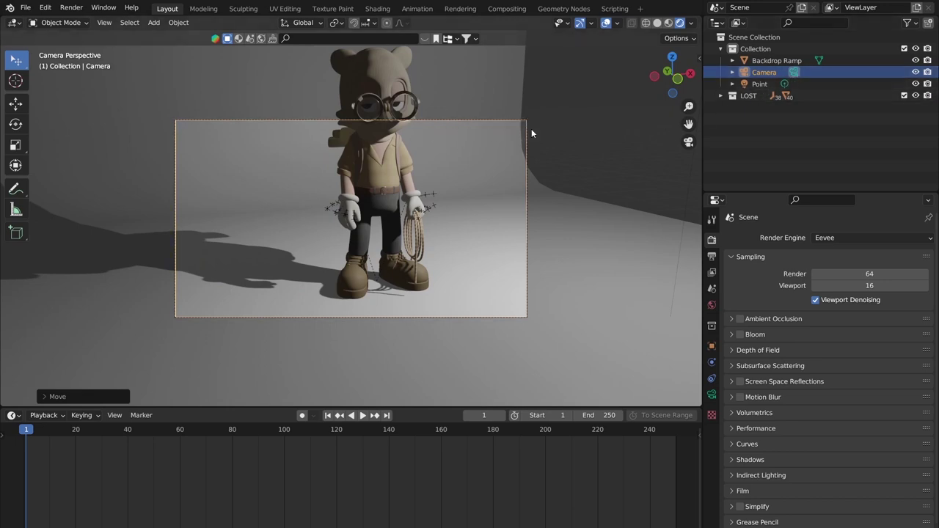
shift+middle_drag(406, 148, 349, 232)
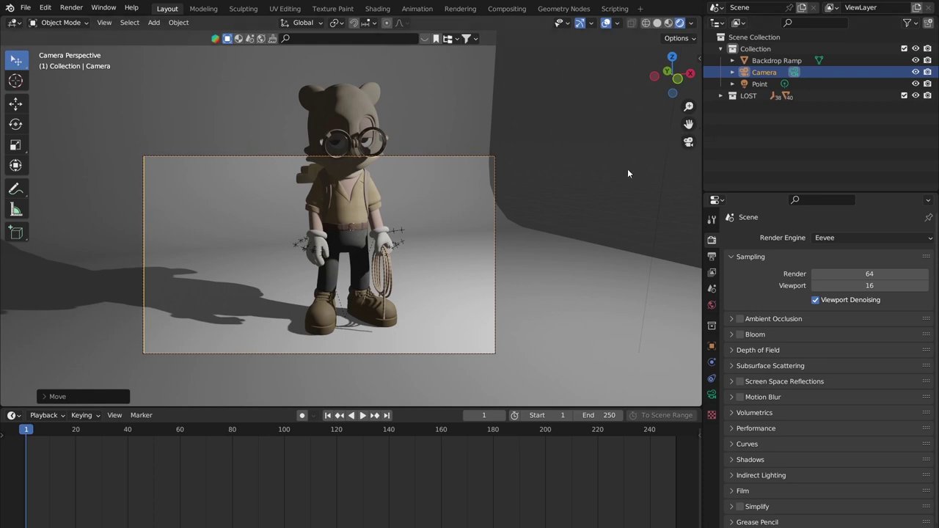
shift+middle_drag(514, 267, 439, 243)
Rename the camera as Camera 01 and the point light as Light 01, leaving nothing selected
double_click(764, 71)
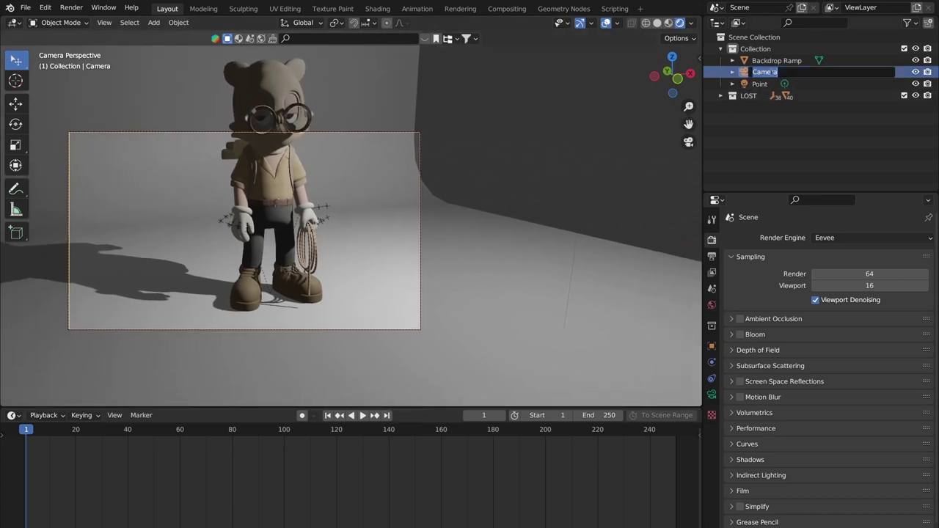
text(Camera 01)
key(Return)
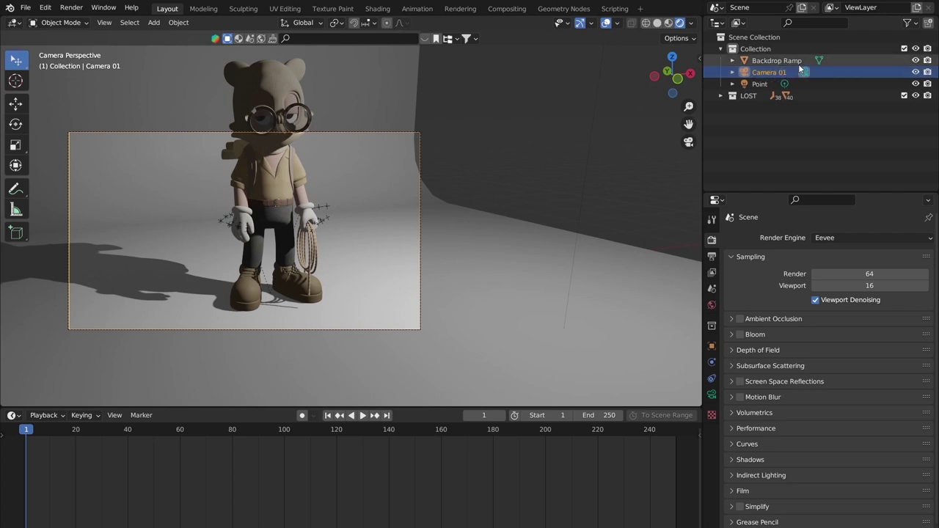
double_click(760, 83)
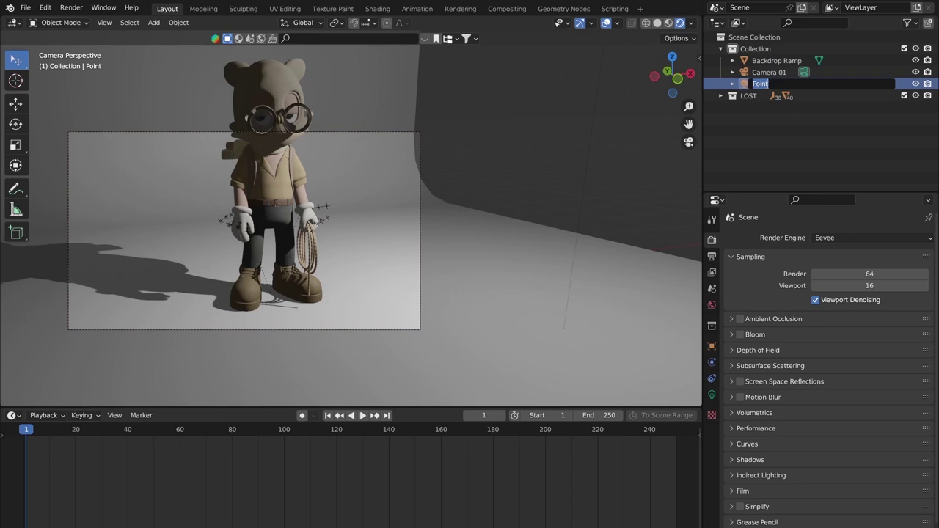
text(Light 01)
key(Return)
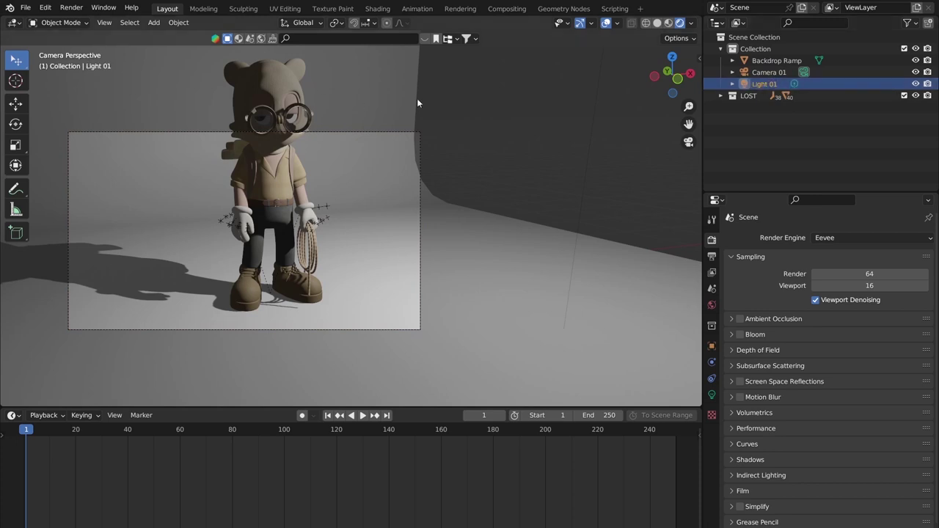
click(772, 85)
key(alt+a)
Select Camera 01, enlarge the properties area and open the camera's lens settings
scroll(462, 109, down, 1)
click(340, 146)
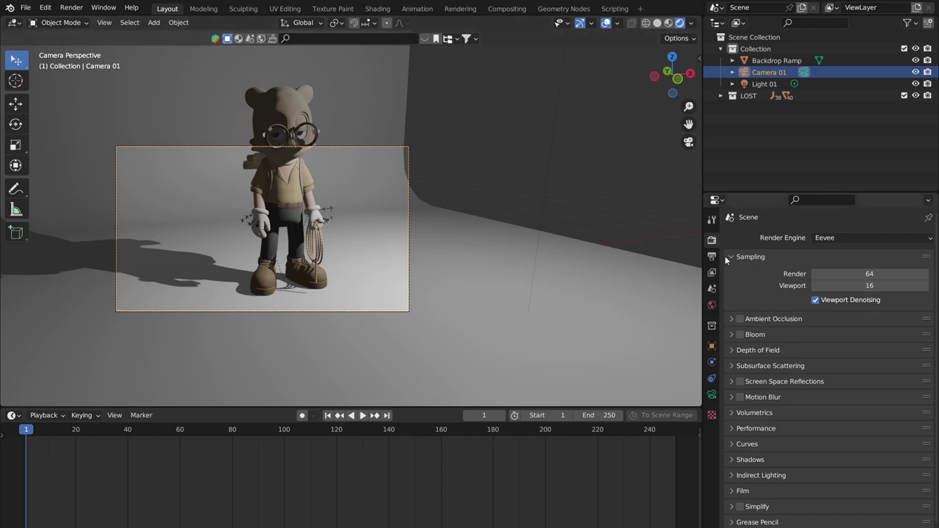
drag(773, 194, 800, 135)
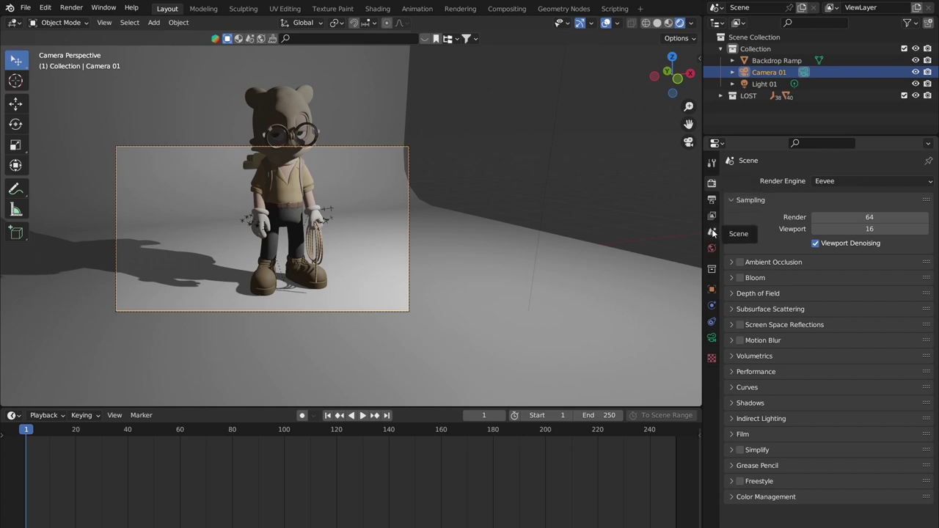
click(711, 338)
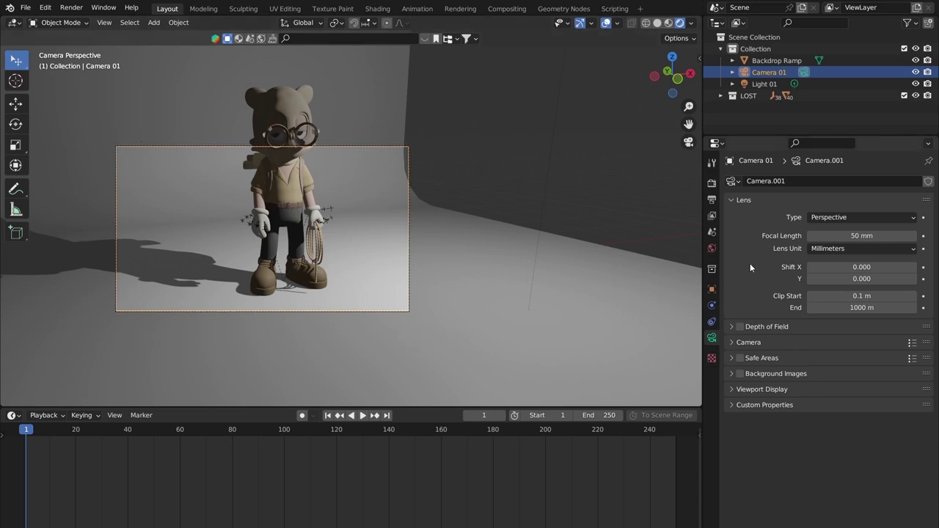
Set the vertical resolution of the render output to 1920 px for a square camera frame
click(712, 183)
click(711, 199)
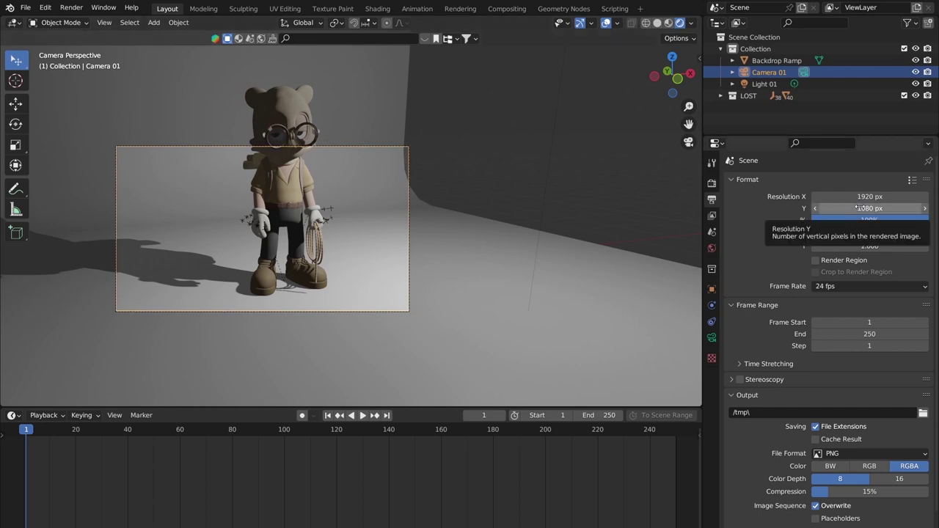
shift+middle_drag(444, 157, 388, 163)
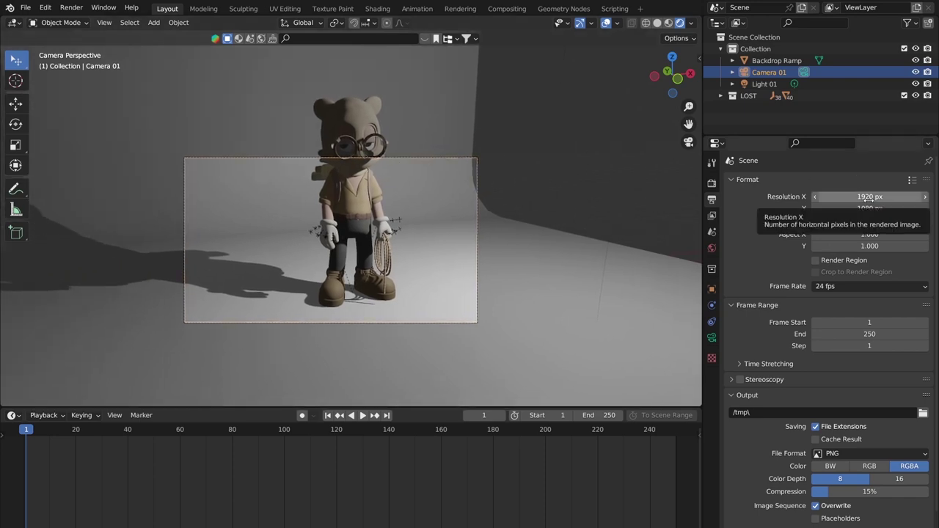
shift+middle_drag(487, 195, 450, 221)
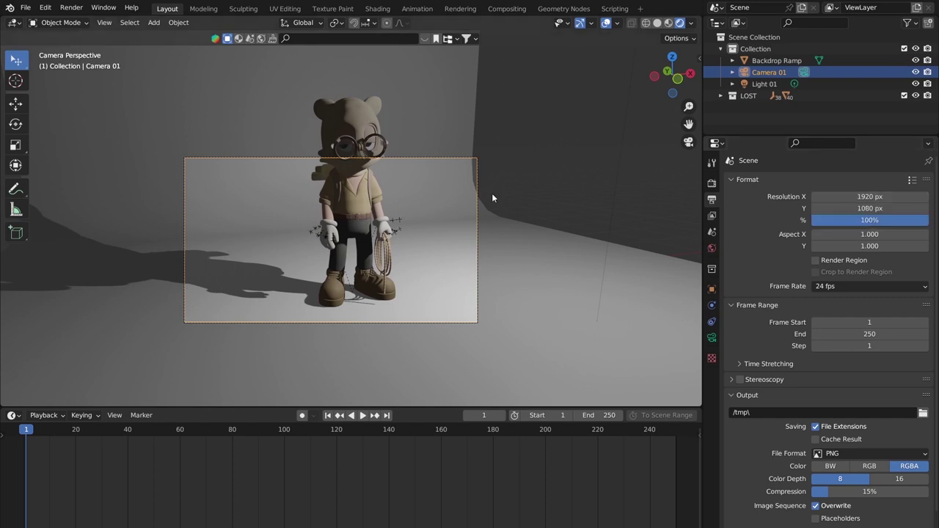
scroll(642, 250, up, 1)
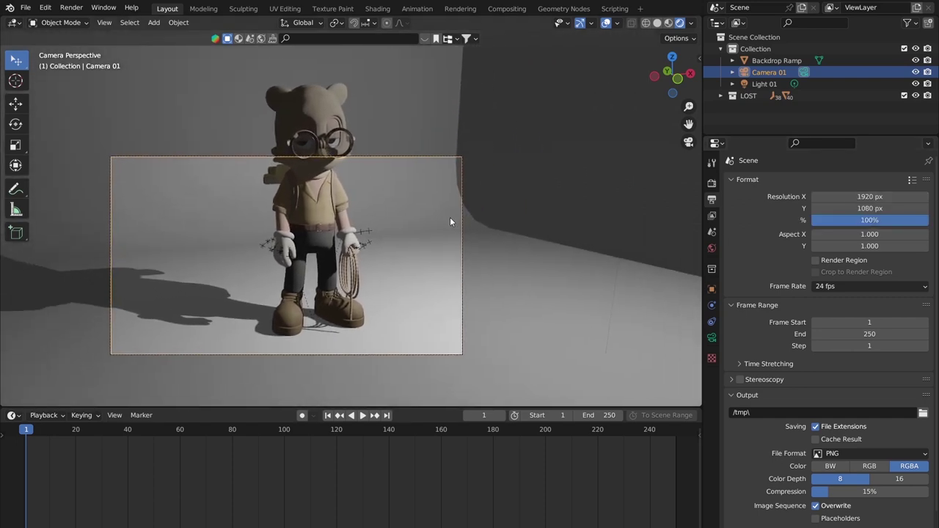
click(866, 209)
text(1920)
key(Return)
scroll(297, 199, down, 3)
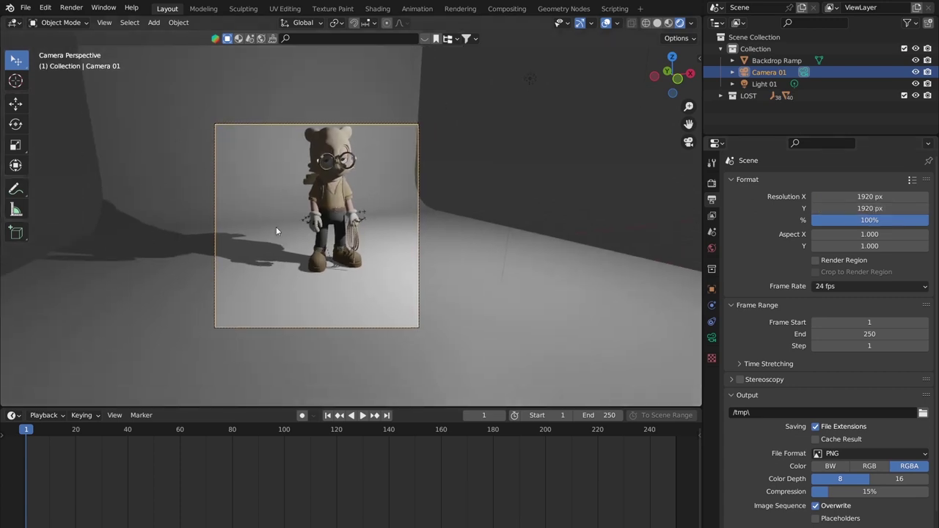
scroll(396, 191, up, 2)
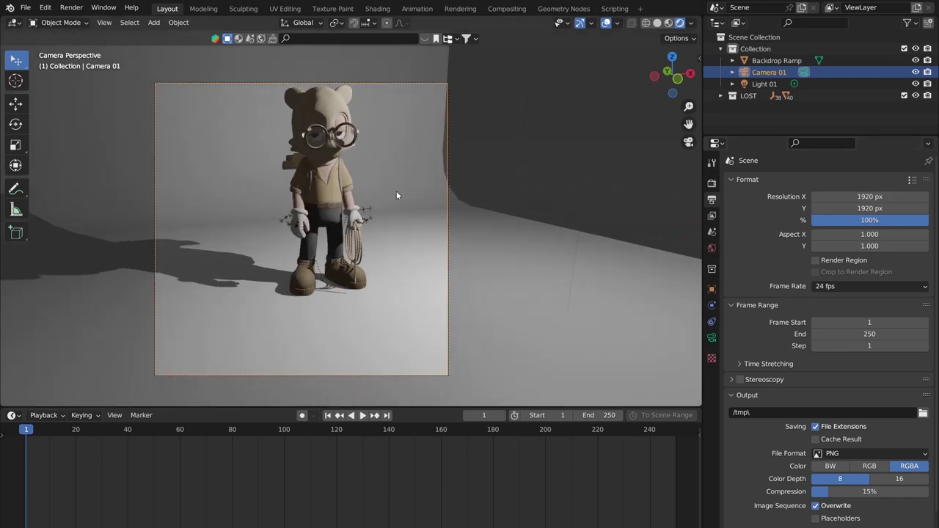
Set the horizontal resolution of the render output to 1080 px for a vertical camera frame
click(889, 211)
click(902, 198)
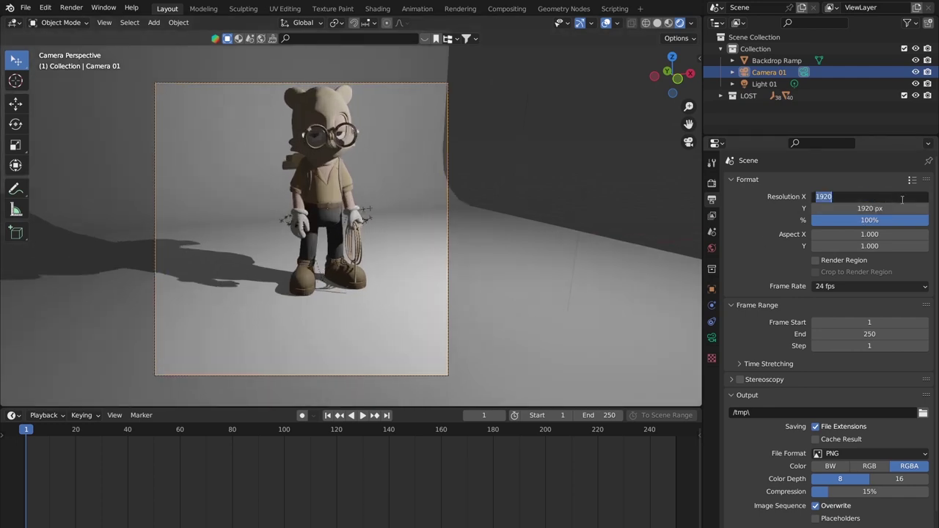
text(10)
key(Return)
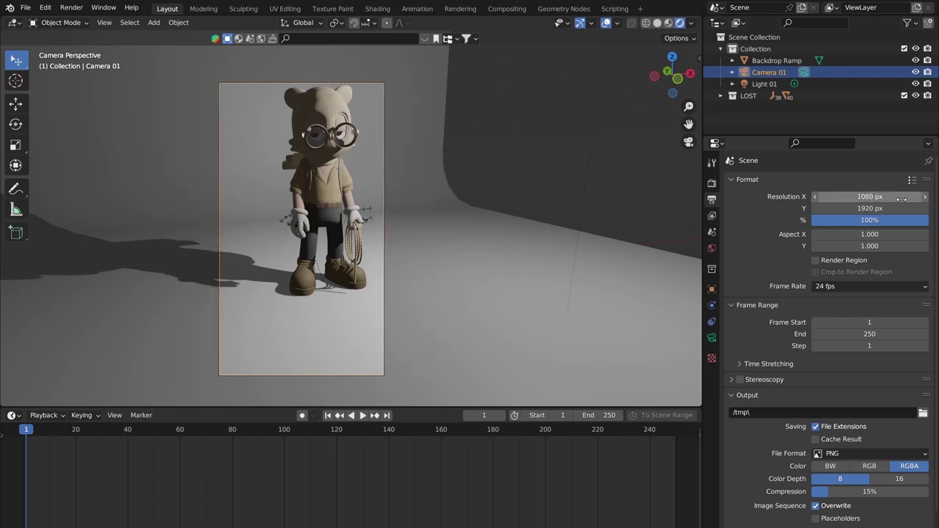
shift+middle_drag(354, 154, 376, 147)
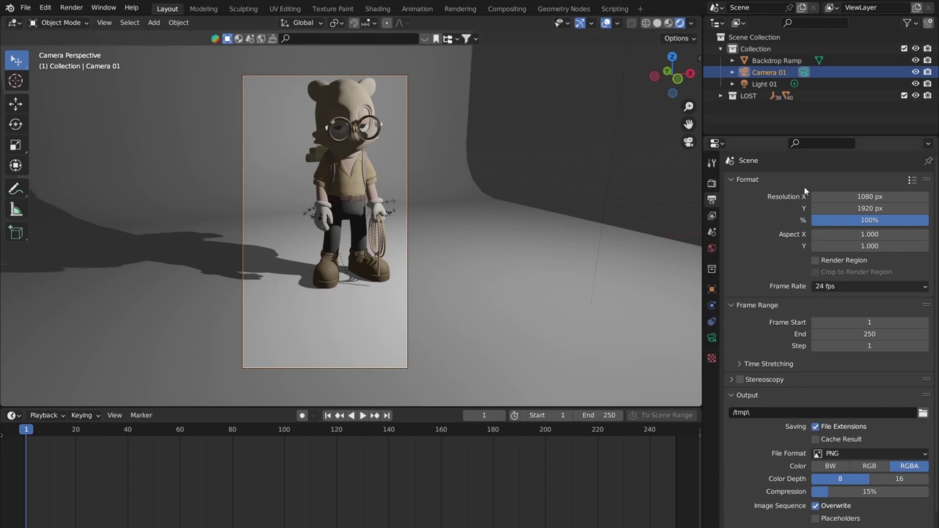
Collapse the output property sections, leaving only the Format settings expanded
key(Left)
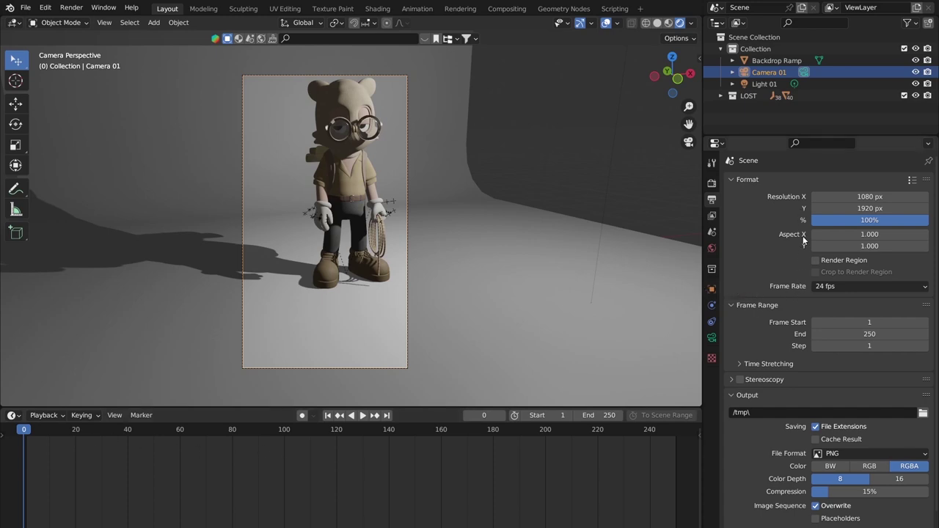
click(731, 179)
click(731, 179)
click(731, 180)
click(731, 195)
click(732, 226)
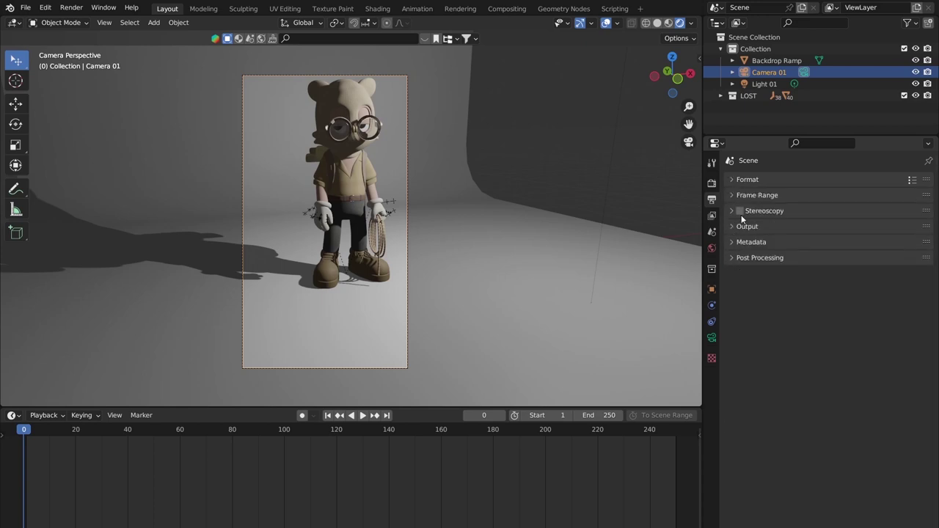
click(738, 180)
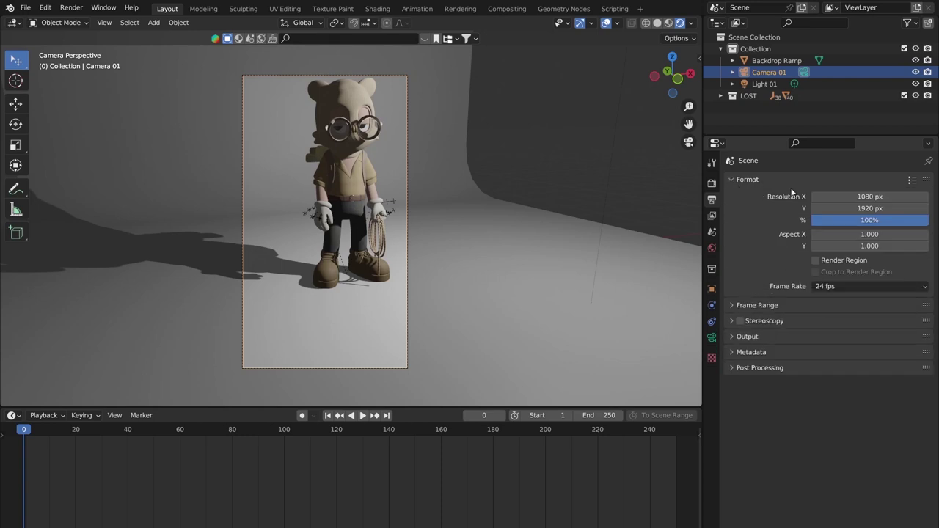
Review the available output frame rates and keep 24 fps selected
click(856, 289)
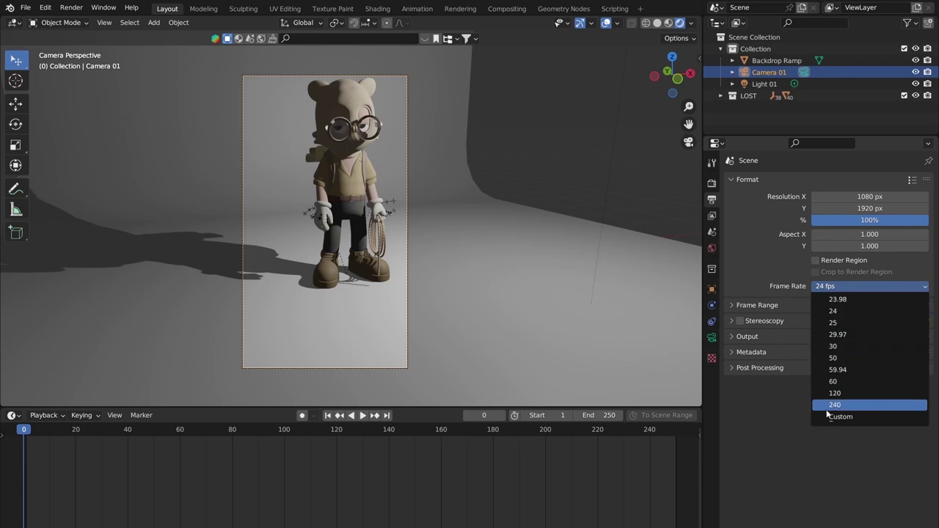
click(860, 282)
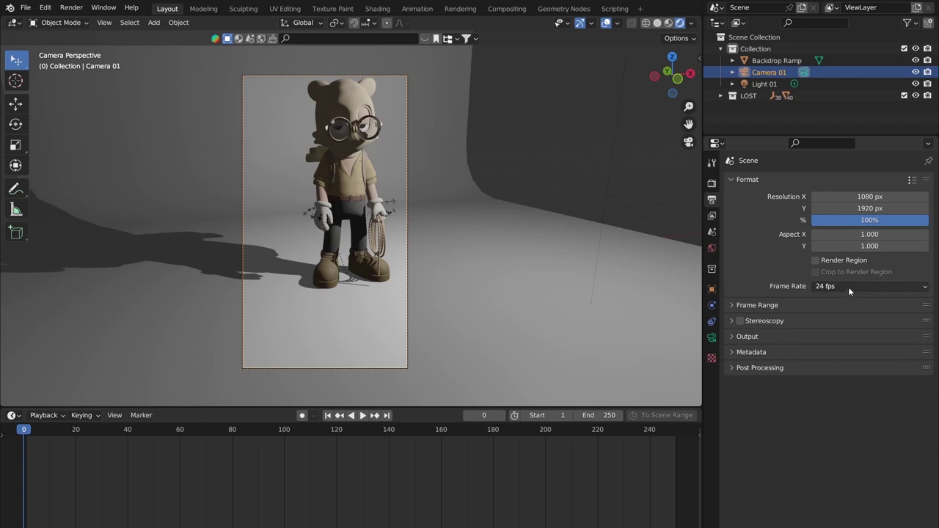
click(851, 286)
click(838, 310)
click(823, 288)
click(831, 312)
shift+middle_drag(409, 220, 387, 237)
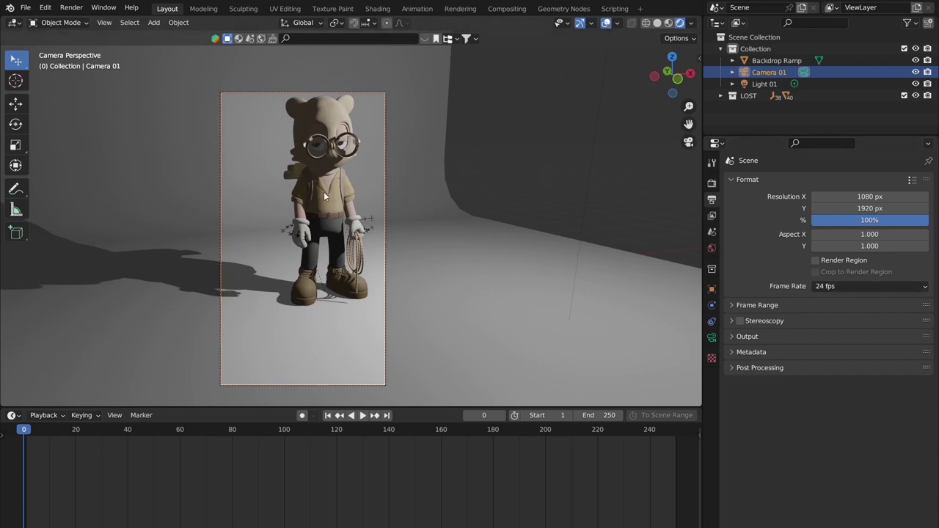
click(384, 199)
shift+click(385, 196)
Try a 30 fps output frame rate and return it to 24 fps
click(845, 285)
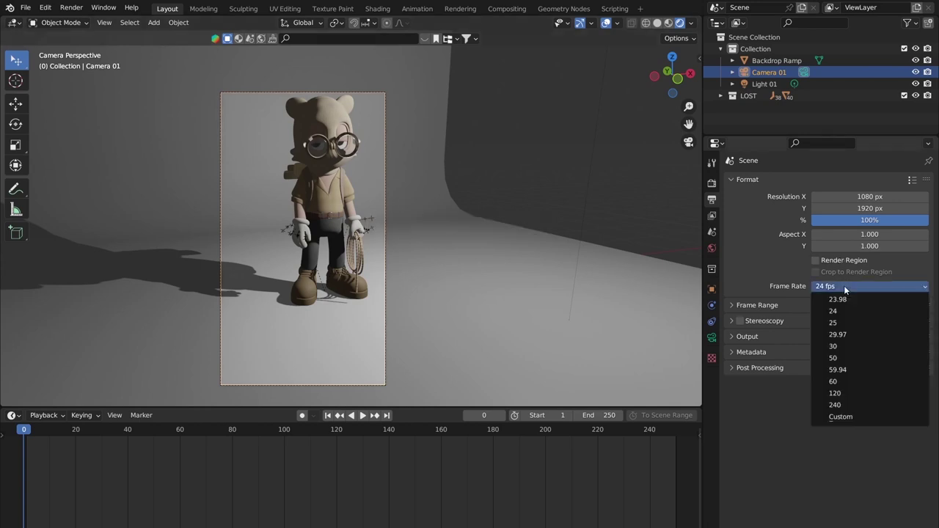
click(842, 346)
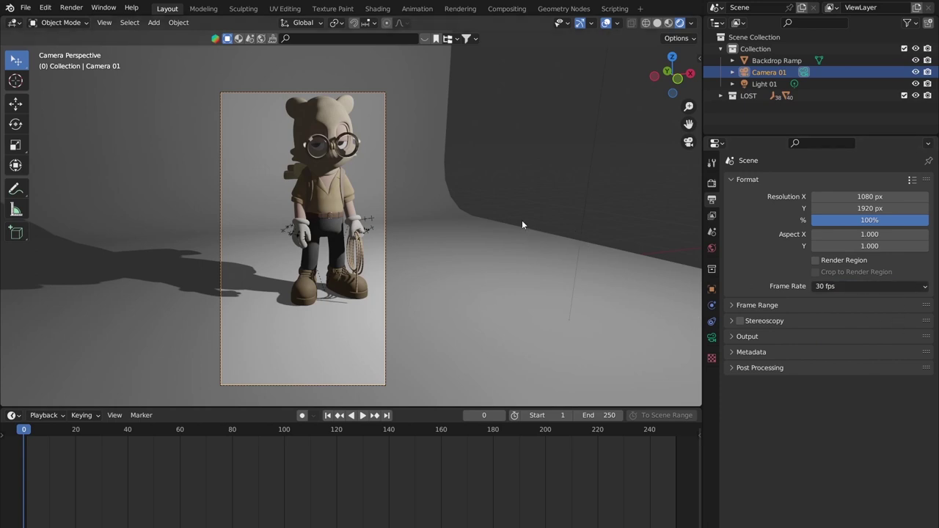
click(852, 287)
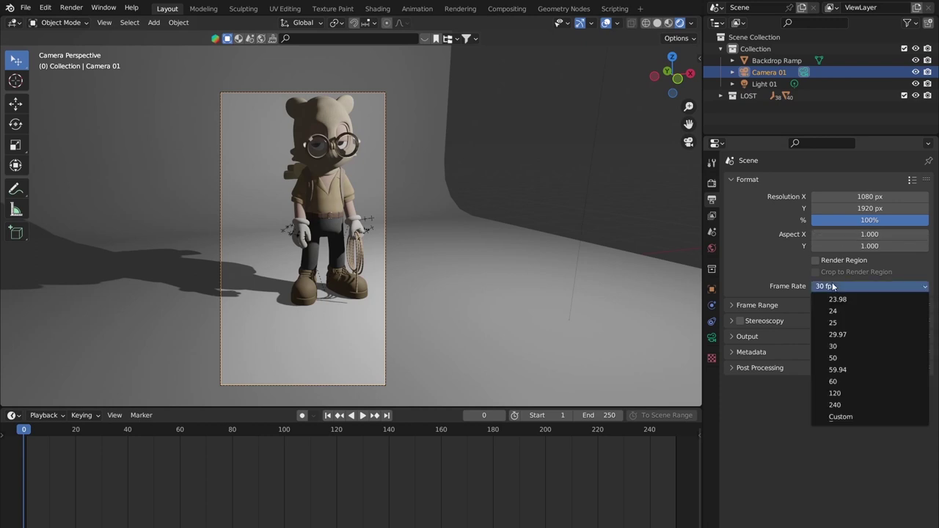
click(860, 312)
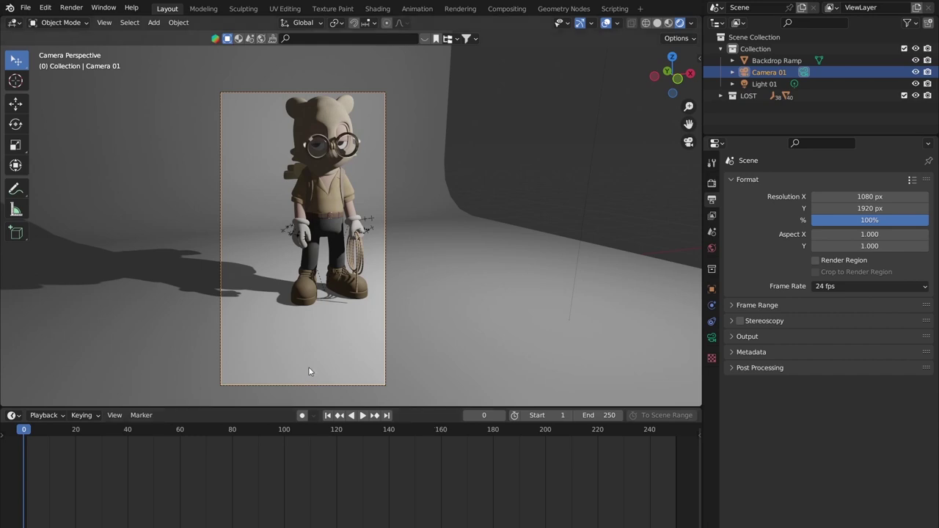
click(832, 289)
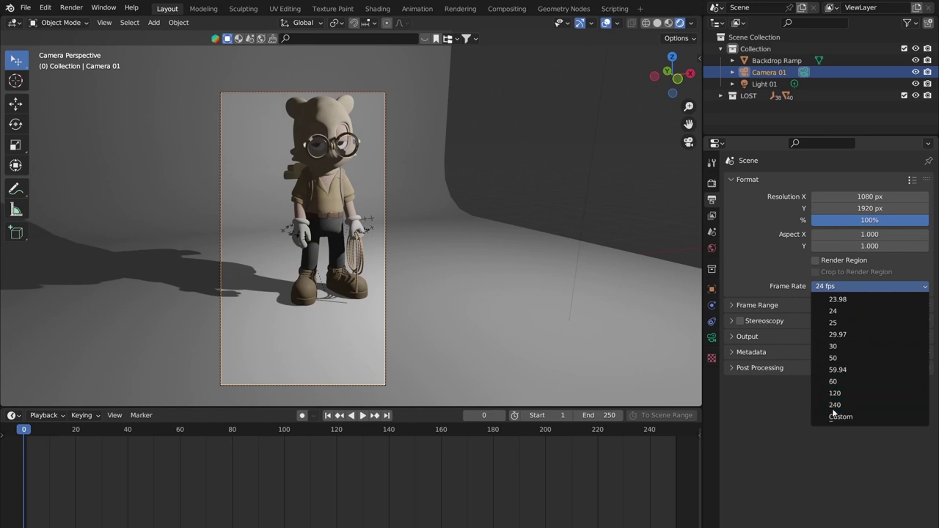
click(849, 310)
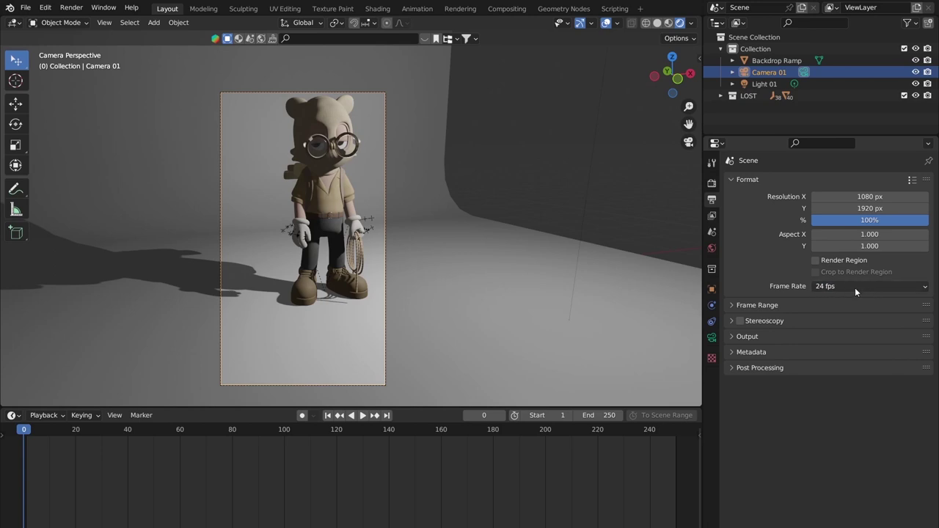
shift+middle_drag(422, 187, 402, 198)
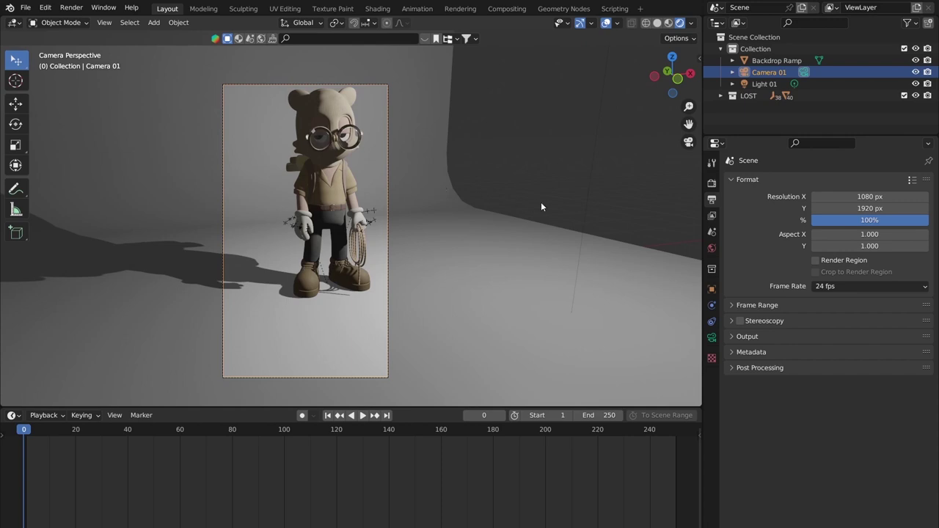
shift+middle_drag(553, 210, 352, 242)
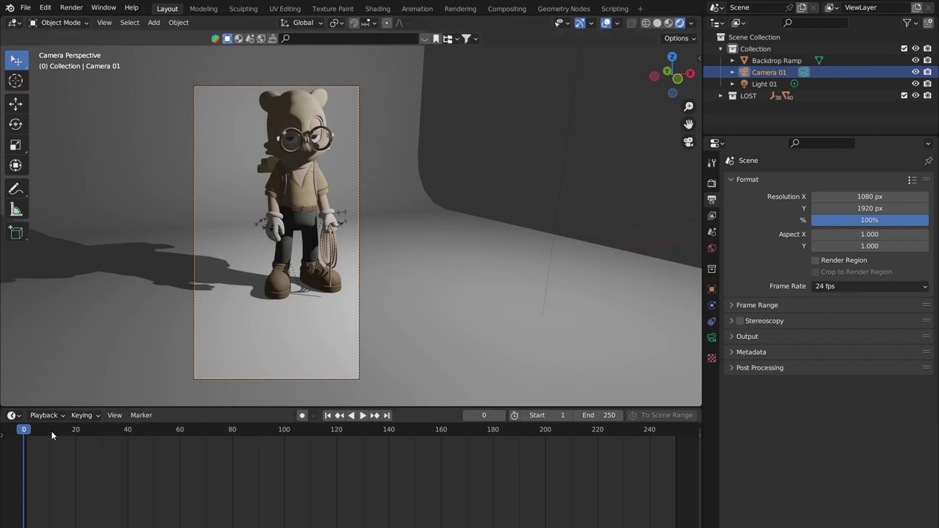
drag(115, 433, 180, 437)
key(shift+Left)
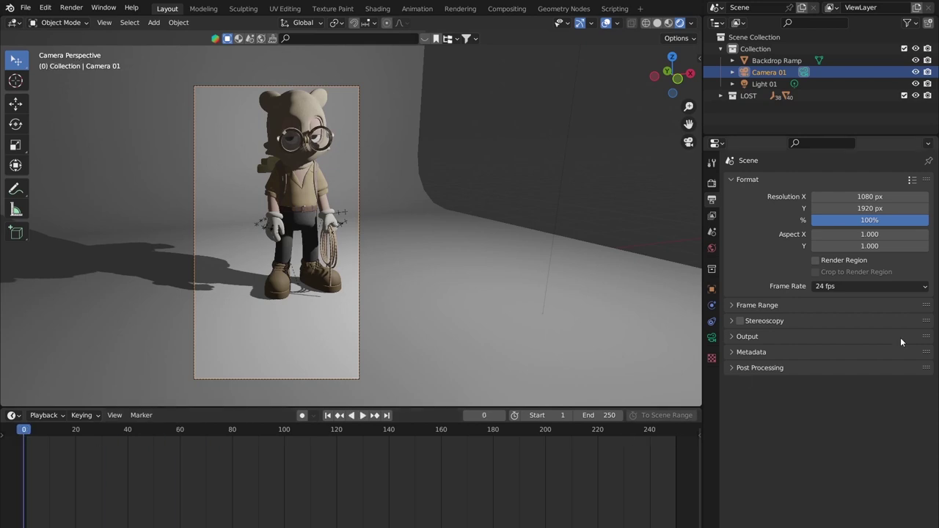
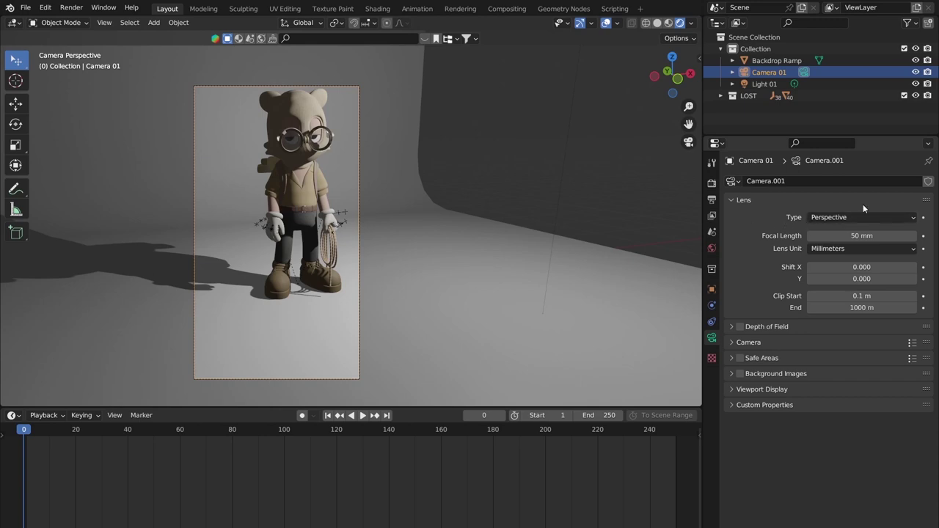
Set Camera 01's lens type to Orthographic in its camera settings
click(734, 199)
click(734, 200)
click(849, 219)
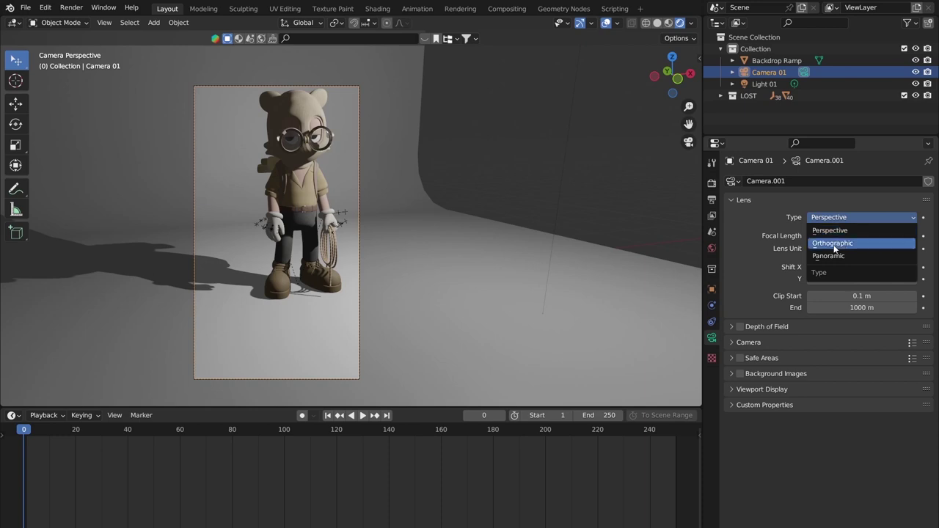
click(844, 243)
Examine the character and backdrop from different distances outside the camera view
middle_drag(278, 174, 384, 208)
scroll(389, 209, up, 3)
scroll(396, 210, up, 2)
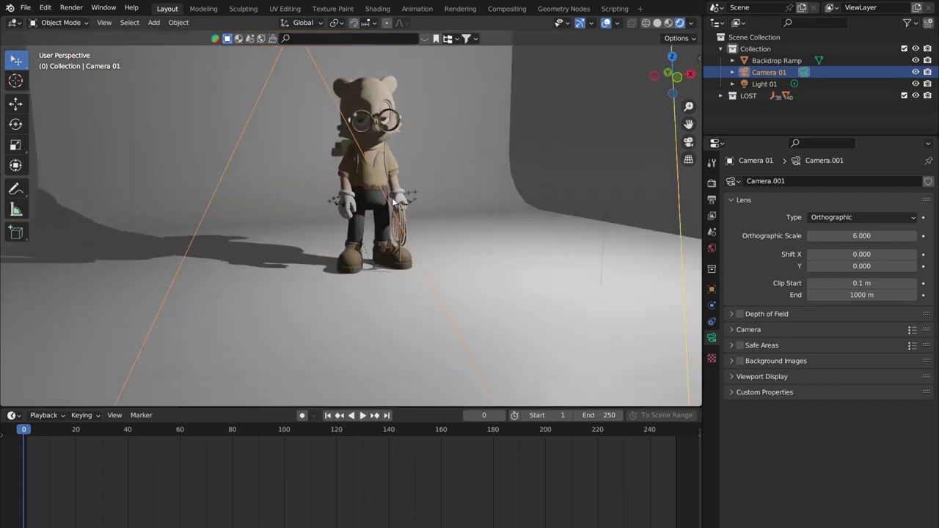
scroll(396, 205, down, 2)
scroll(397, 198, up, 5)
scroll(437, 201, down, 5)
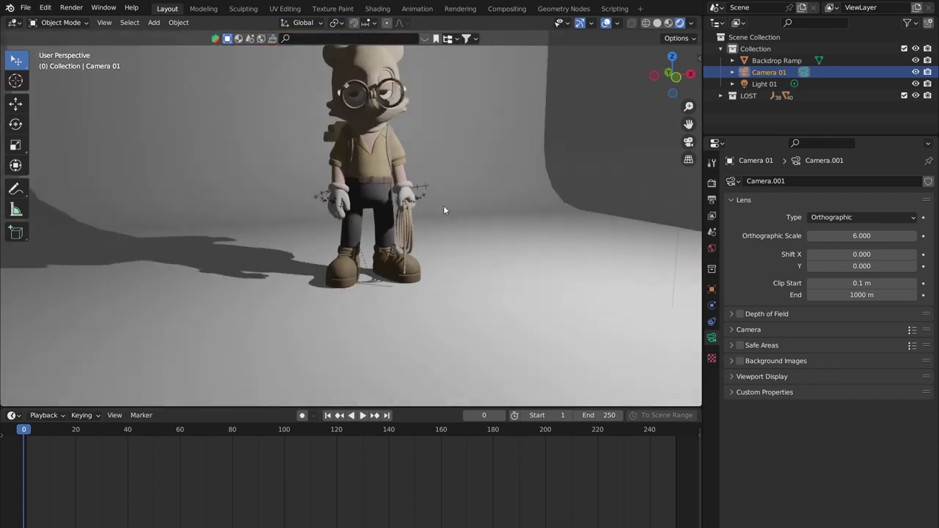
scroll(429, 229, up, 3)
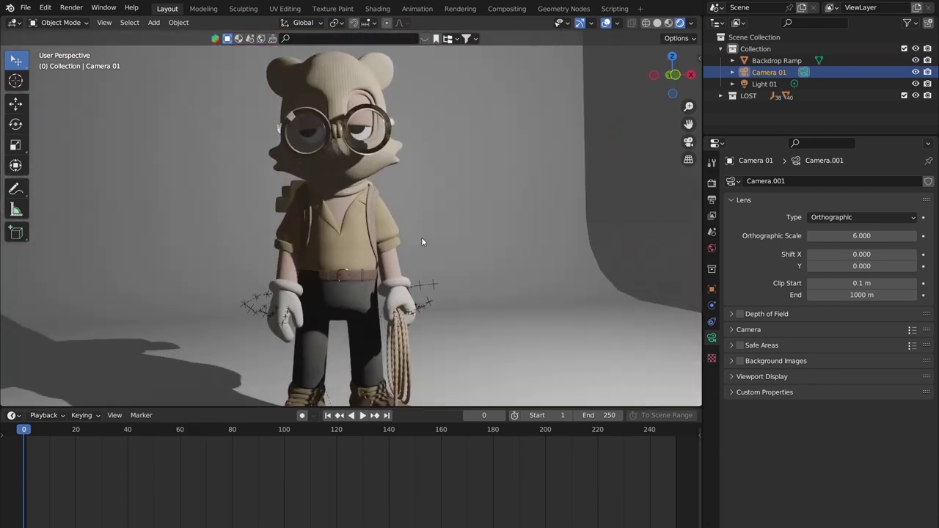
scroll(427, 212, down, 2)
mouse_move(427, 212)
middle_down()
mouse_move(411, 225)
mouse_move(419, 210)
middle_up()
scroll(426, 215, up, 2)
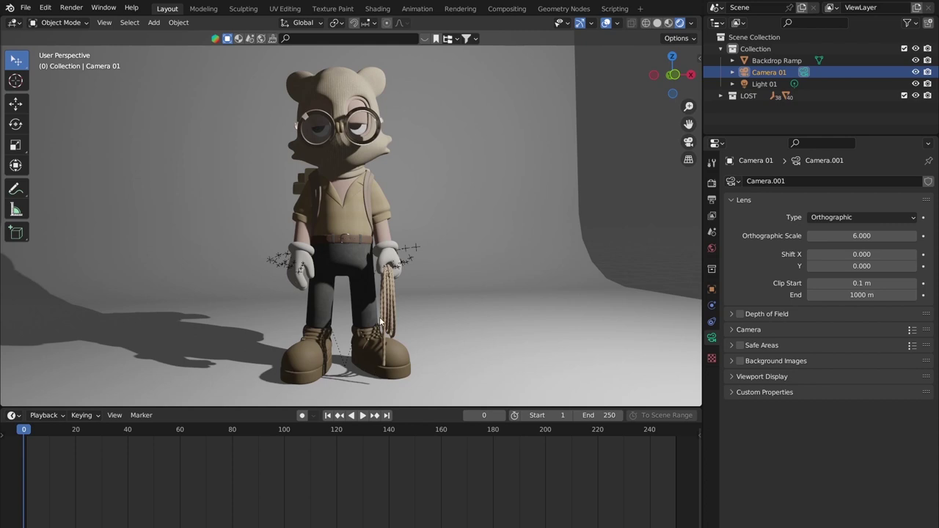
Return Camera 01's lens type to Perspective and look through the camera again
click(835, 217)
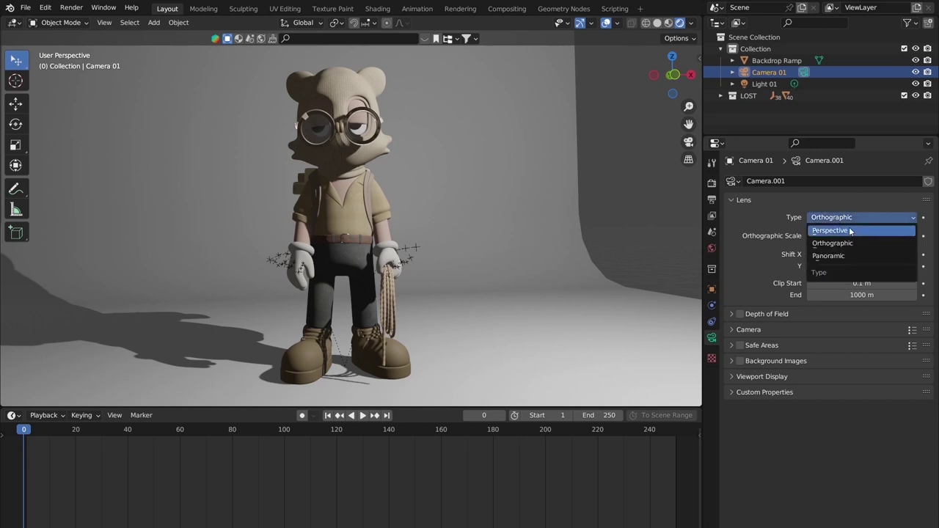
click(836, 230)
scroll(442, 240, down, 3)
middle_drag(442, 240, 637, 151)
click(688, 141)
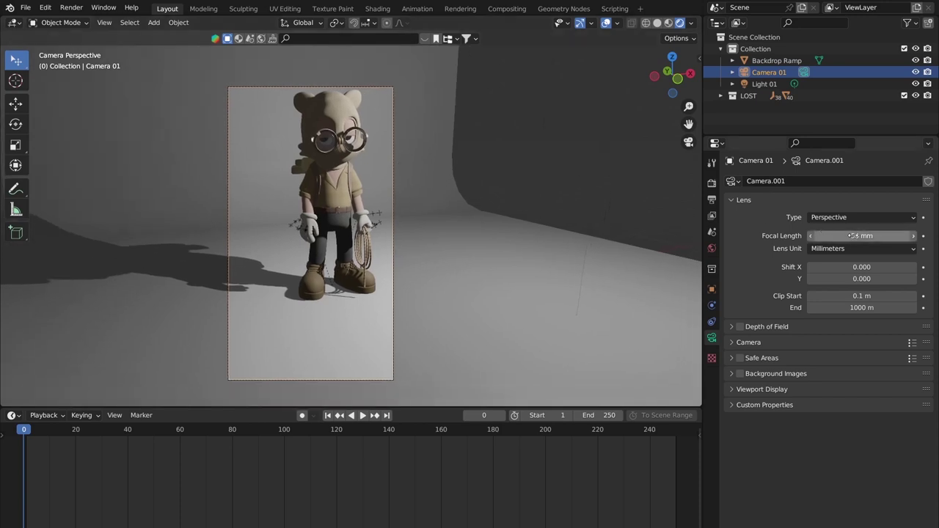
Try a much longer focal length on Camera 01 and reduce it to 23 mm to compare the framing
mouse_move(860, 235)
mouse_down()
mouse_move(742, 235)
mouse_move(917, 237)
mouse_move(792, 235)
mouse_move(855, 236)
mouse_up()
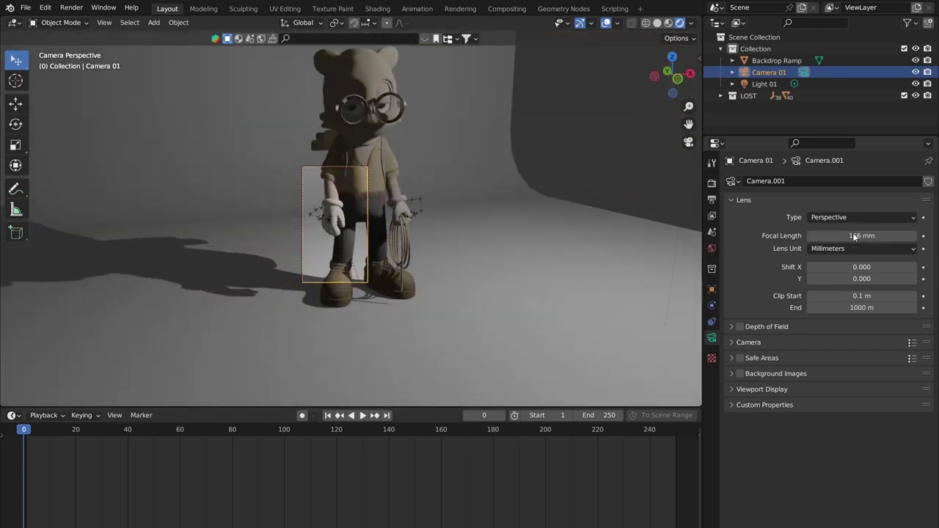
click(862, 218)
drag(884, 236, 823, 235)
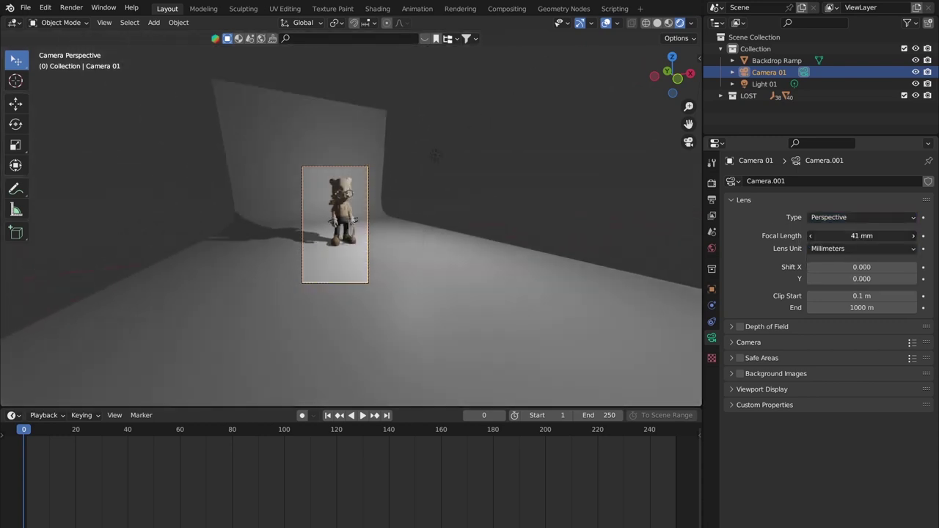
scroll(382, 150, up, 4)
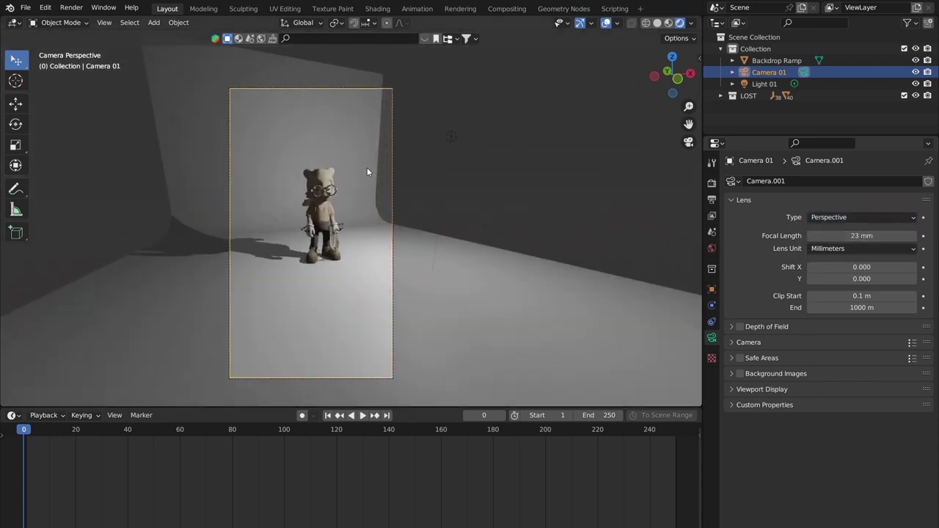
scroll(367, 167, up, 1)
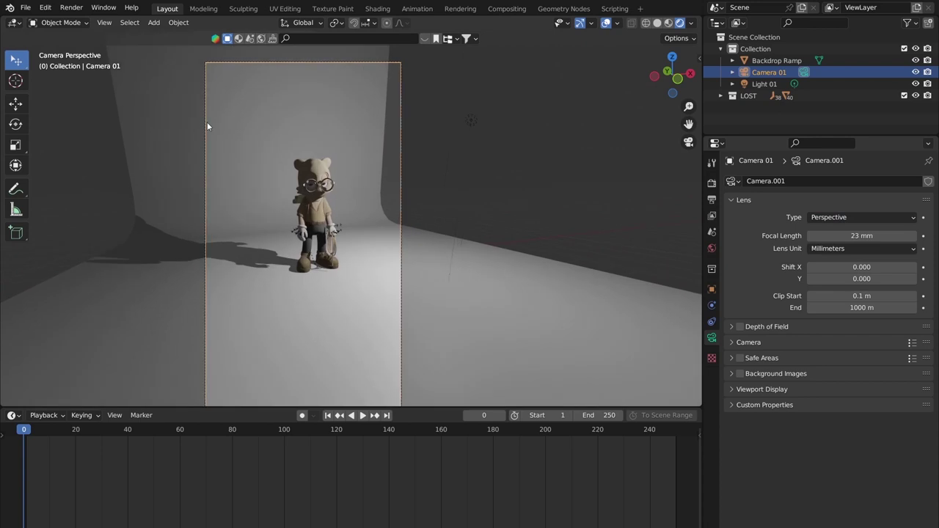
scroll(411, 184, up, 1)
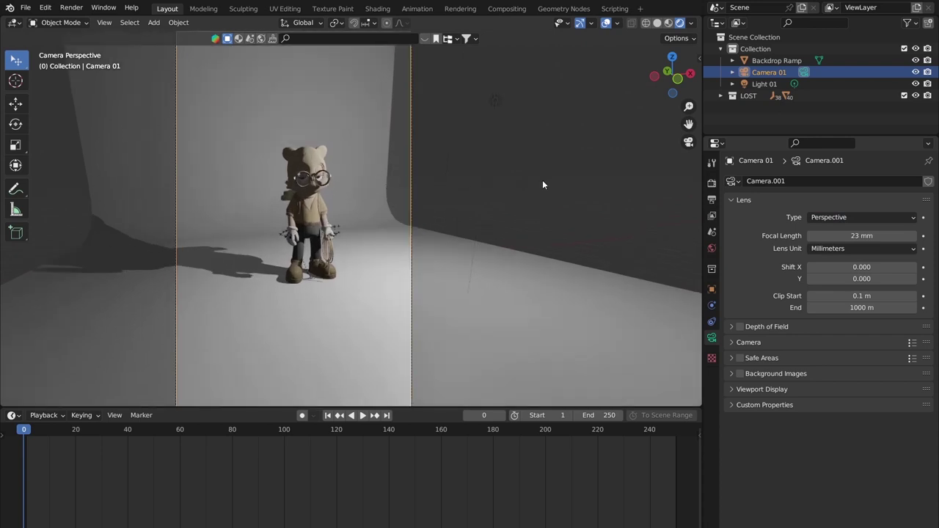
scroll(401, 201, up, 1)
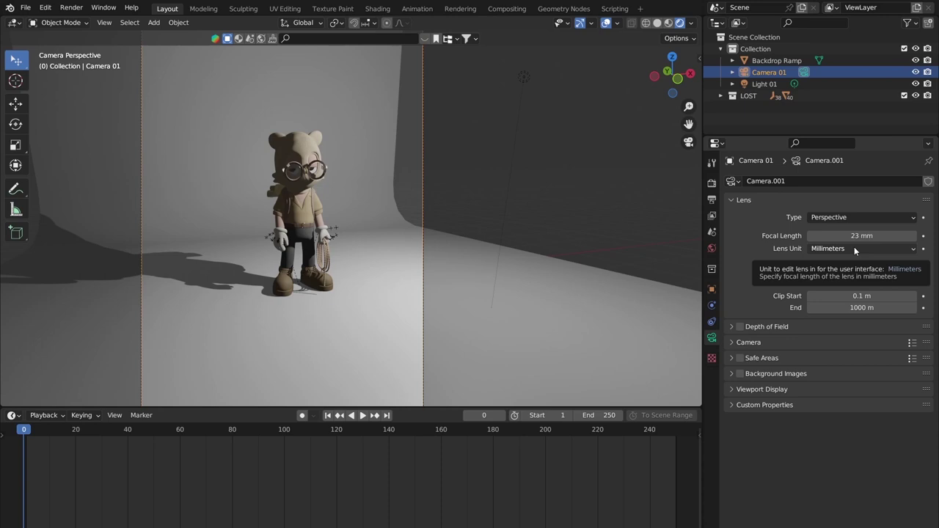
Try a 34 mm focal length on Camera 01 and set it to 50 mm
mouse_move(858, 236)
mouse_down()
mouse_move(869, 236)
mouse_move(824, 235)
mouse_move(855, 237)
mouse_move(846, 235)
mouse_up()
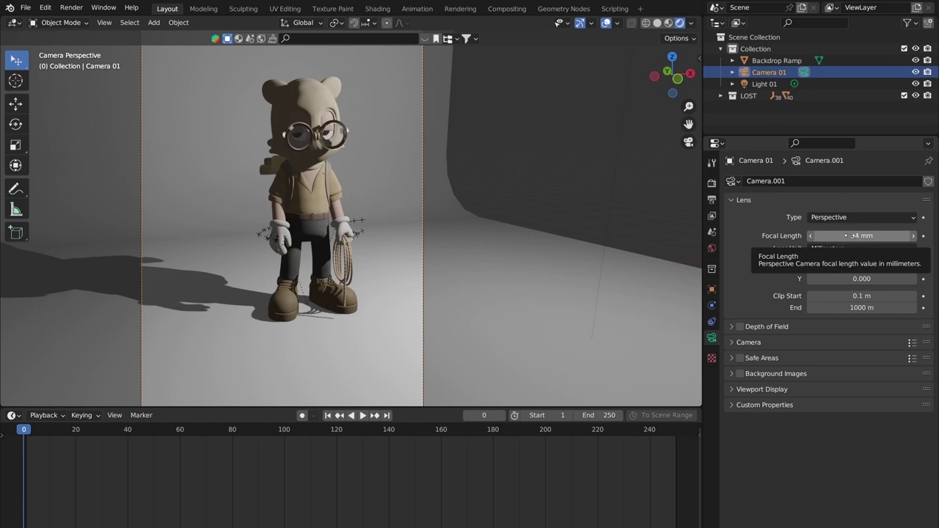
click(853, 237)
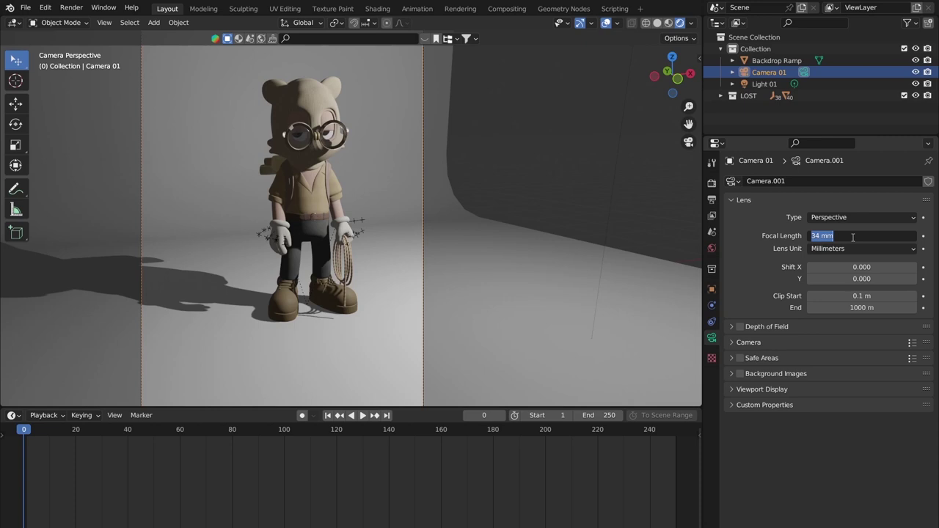
text(50)
key(Return)
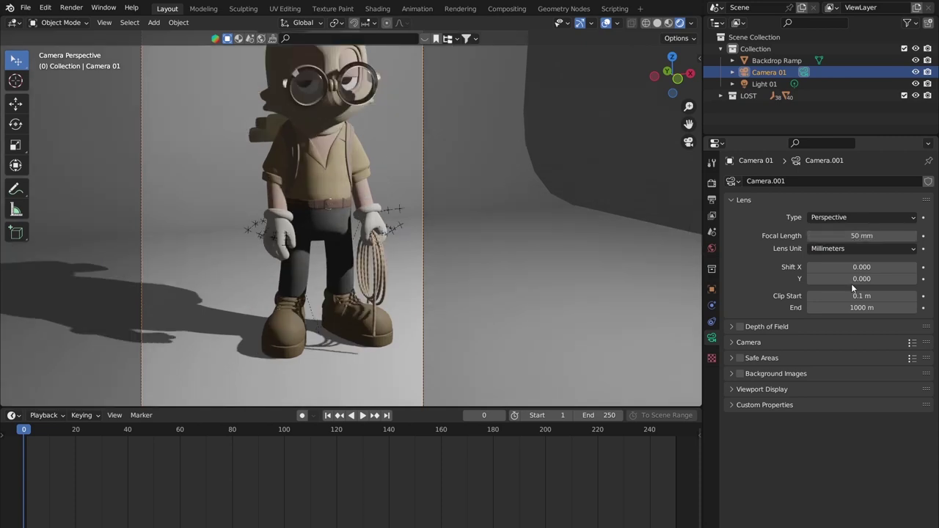
Try an 80 mm focal length on Camera 01 to compare the framing
scroll(419, 247, down, 1)
scroll(419, 248, down, 3)
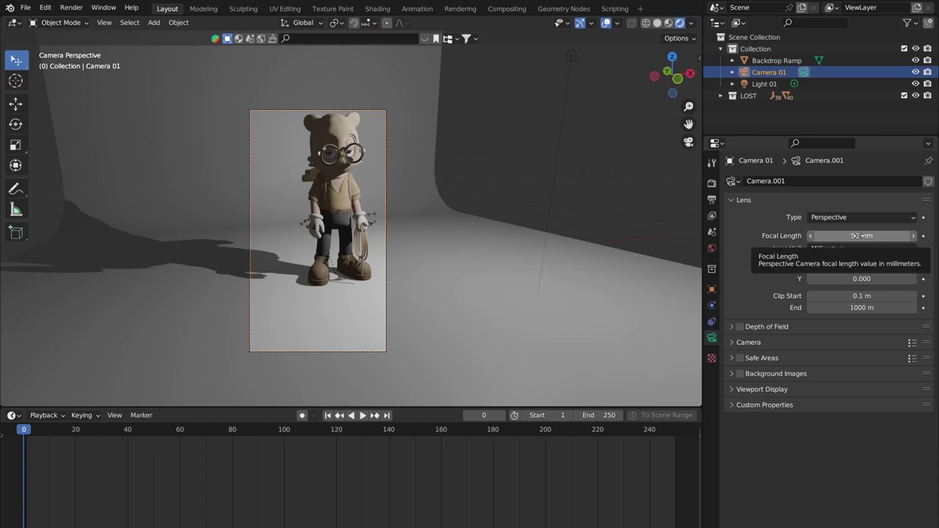
click(862, 236)
text(80)
key(Return)
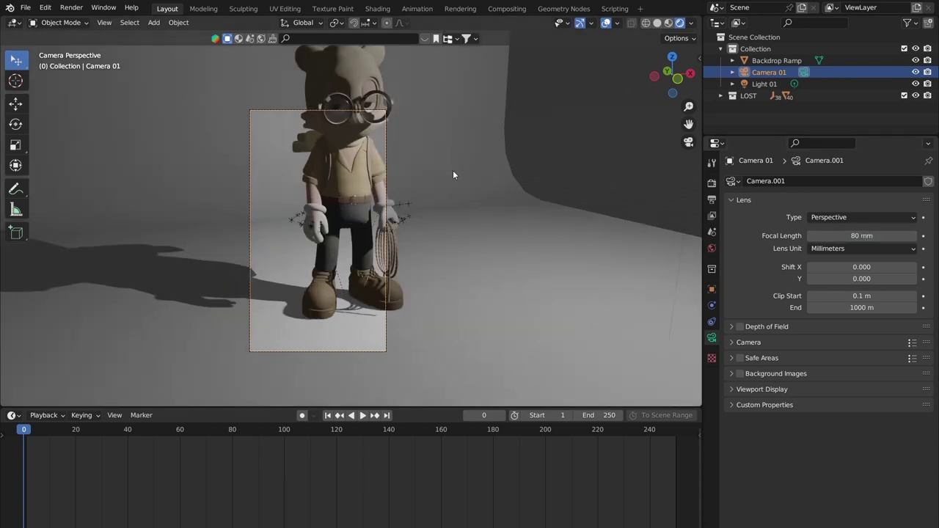
Set Camera 01's focal length to 30 mm and check the full camera frame
click(861, 235)
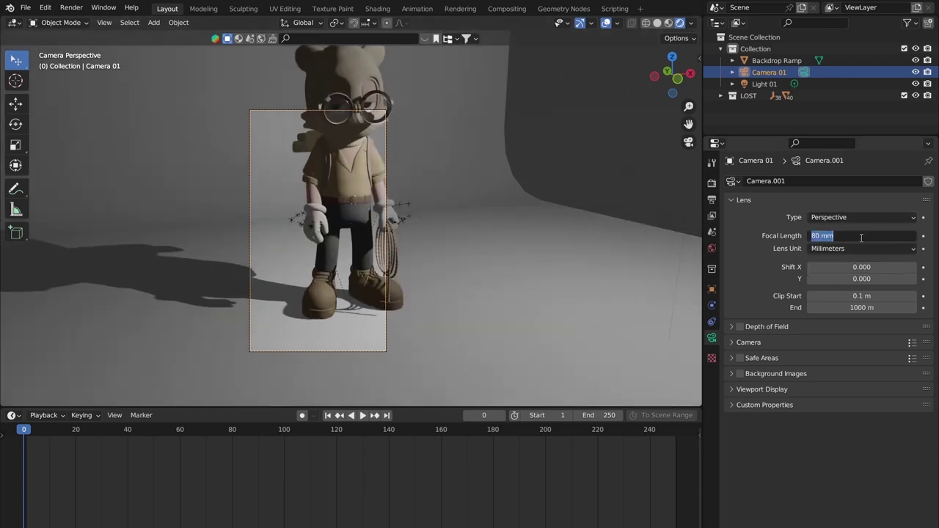
text(30)
key(Return)
scroll(317, 130, up, 3)
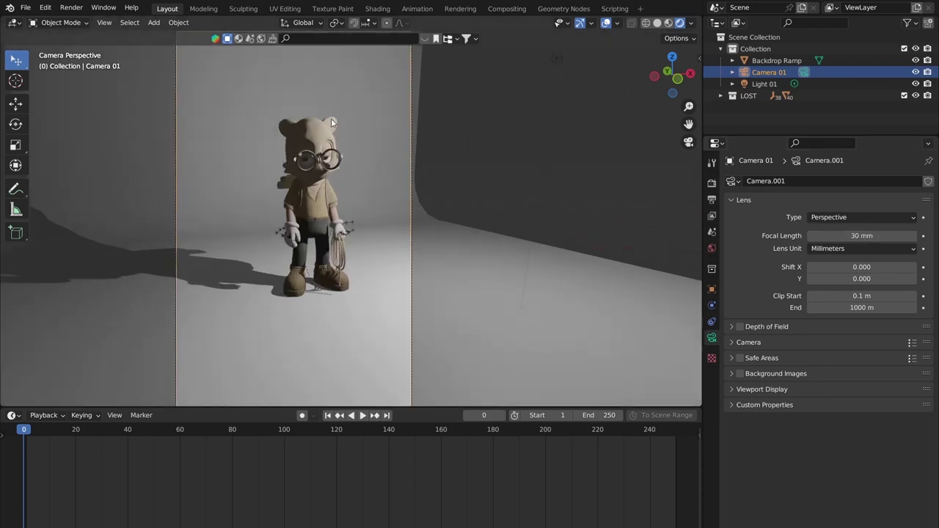
scroll(376, 177, down, 2)
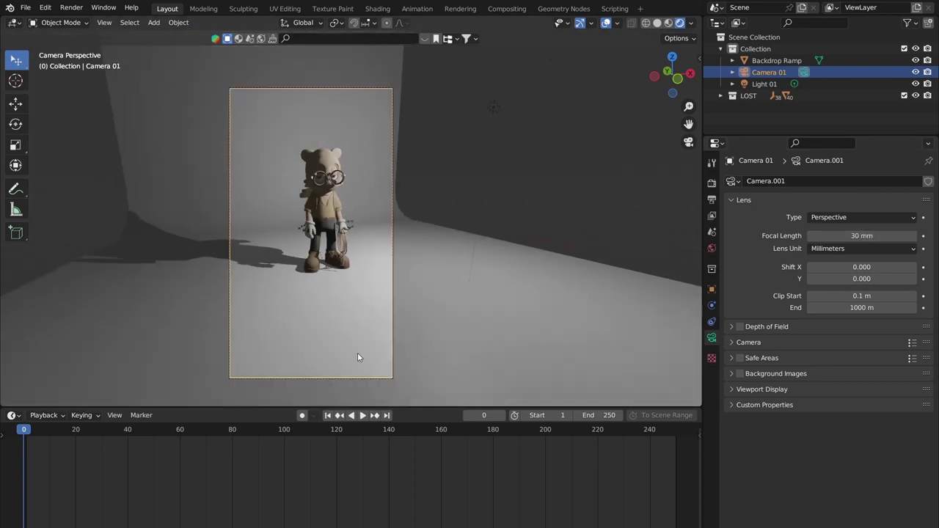
click(391, 162)
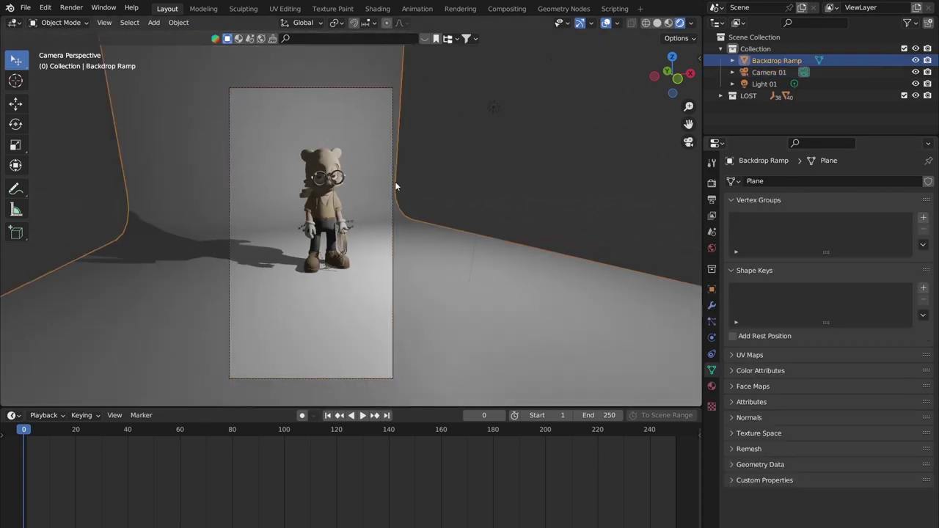
click(392, 224)
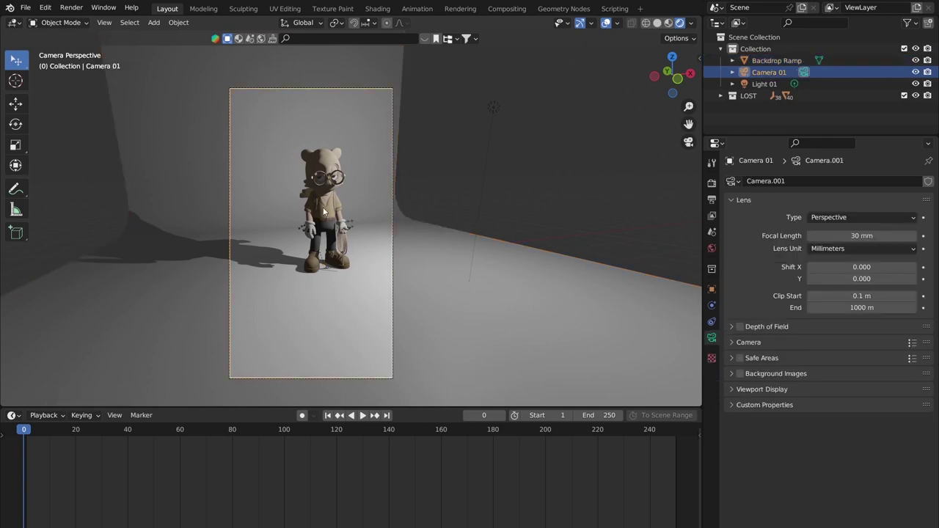
middle_drag(329, 230, 562, 222)
middle_drag(417, 225, 576, 254)
key(g)
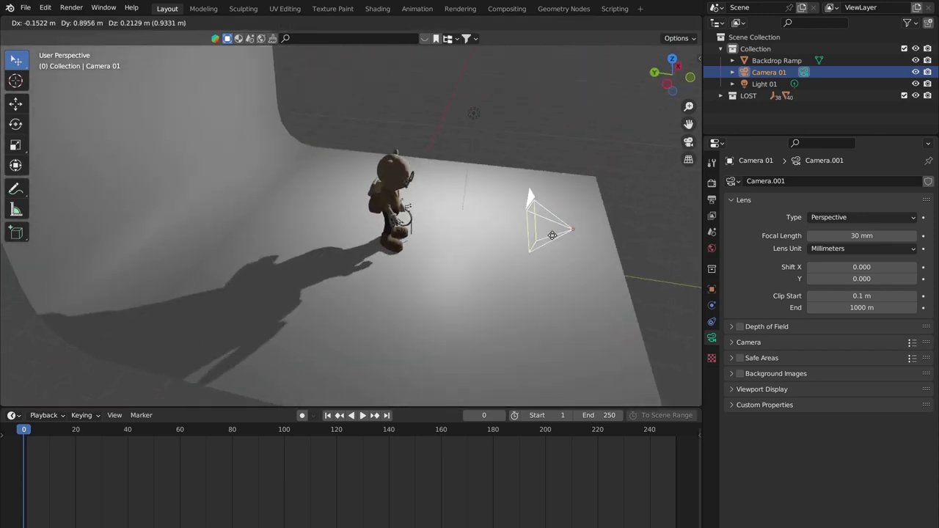
key(Escape)
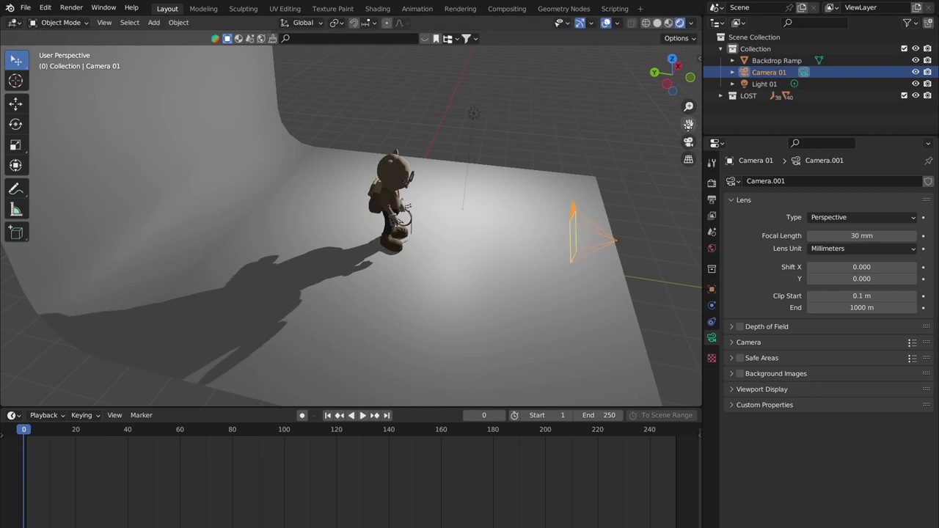
click(688, 141)
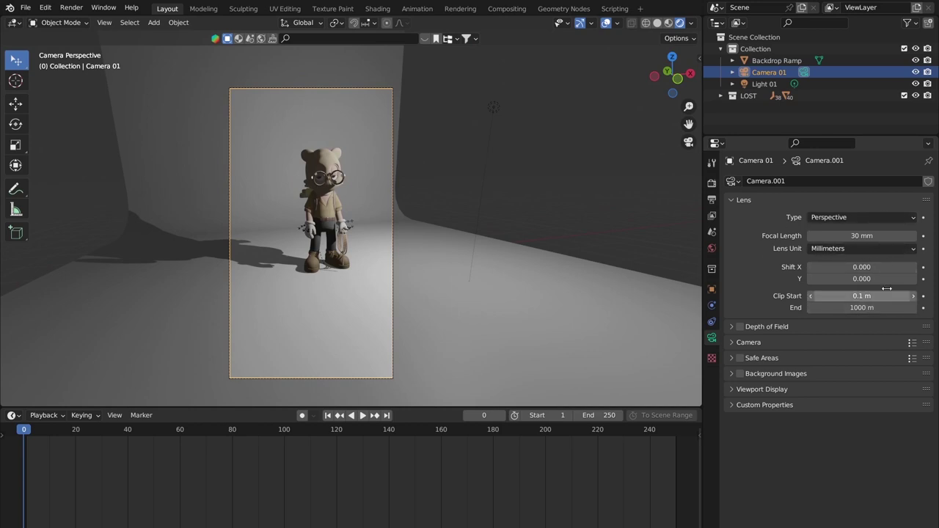
Enable depth of field on Camera 01 and pick the character's head, Wolf_Balaclava.001, as the focus object
click(733, 326)
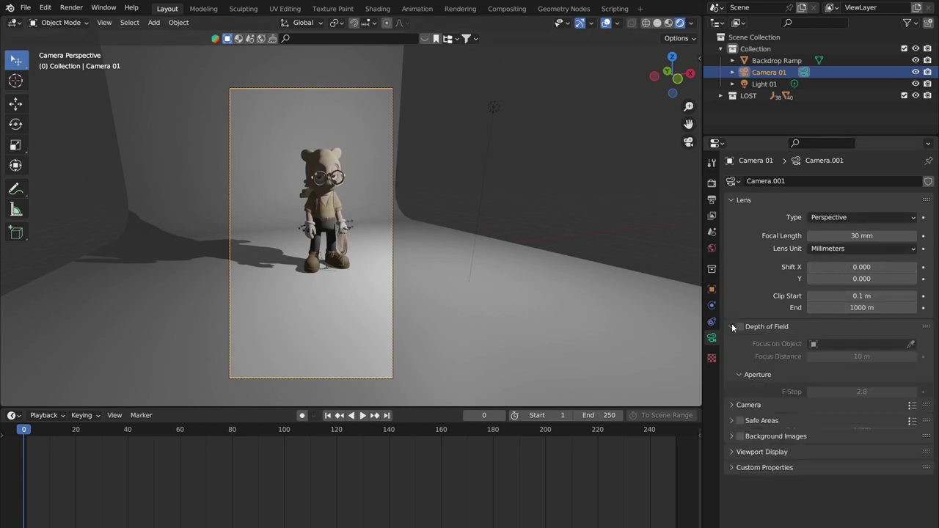
click(740, 327)
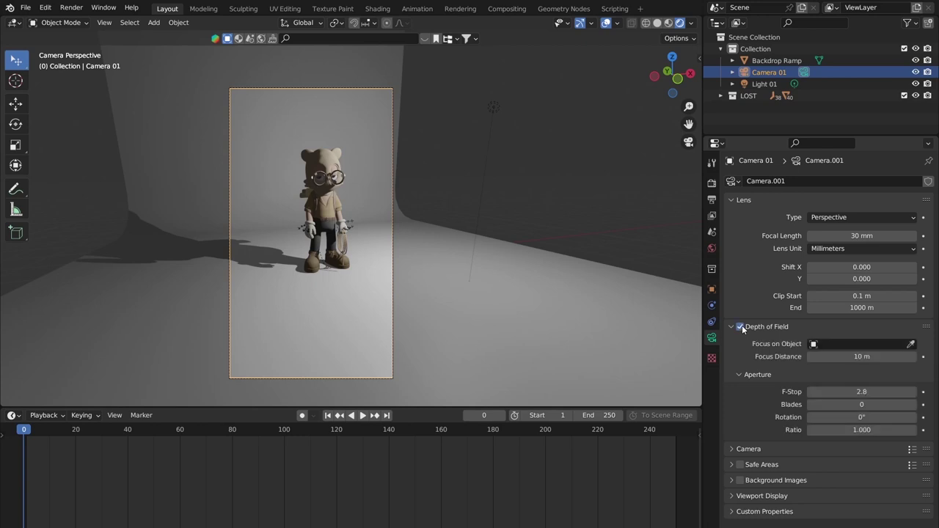
scroll(506, 211, up, 1)
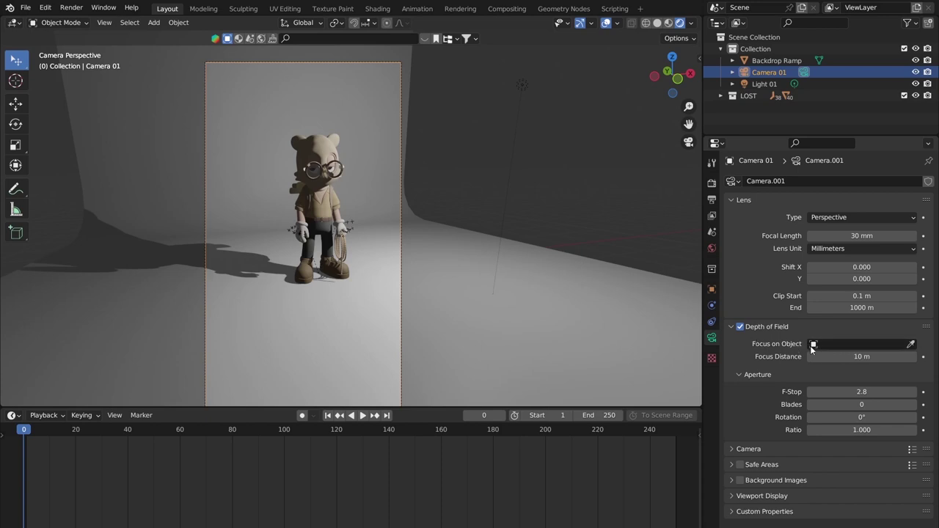
click(865, 345)
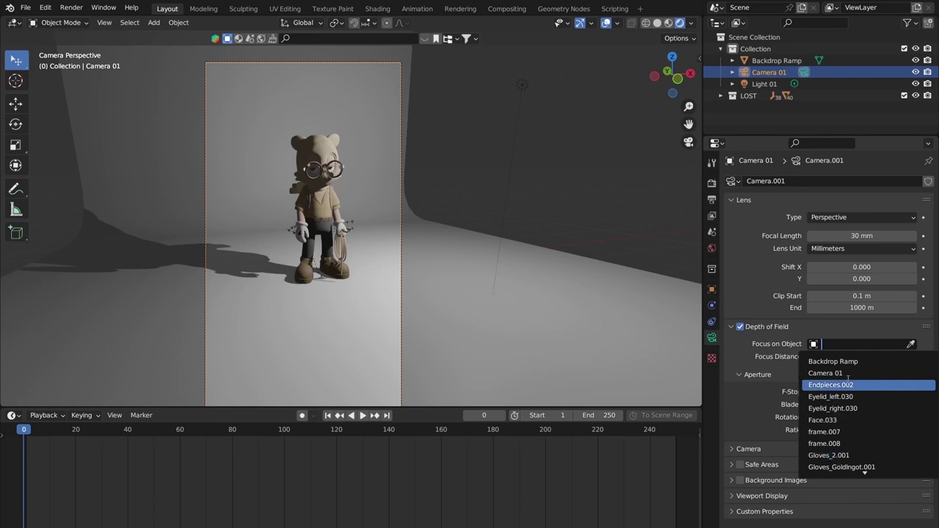
click(911, 344)
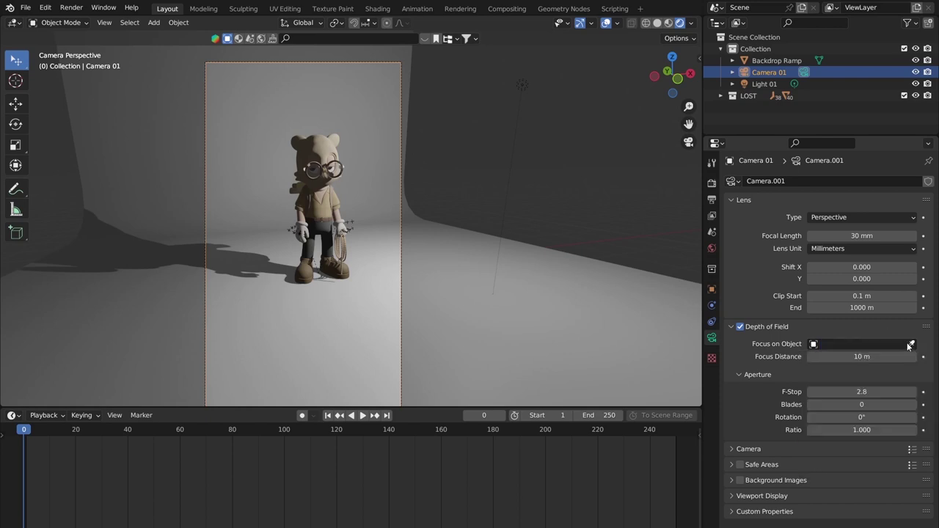
click(910, 344)
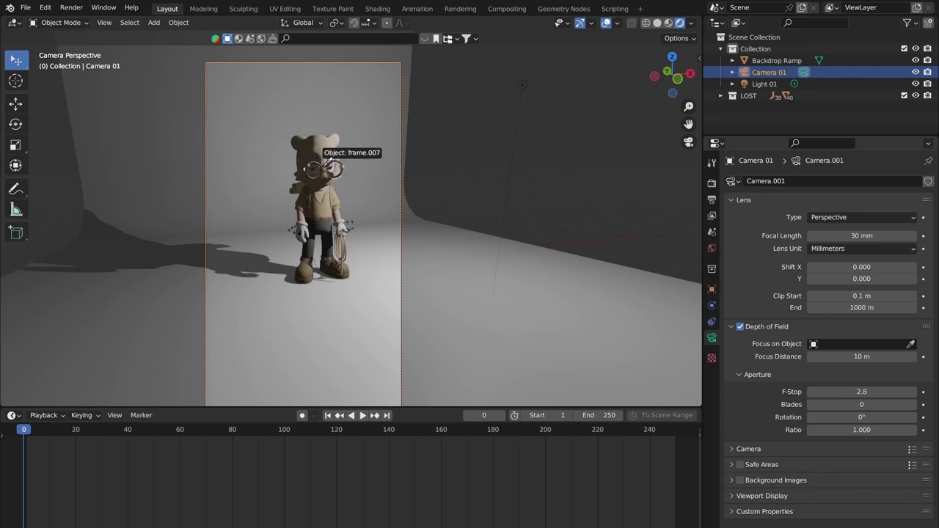
click(323, 155)
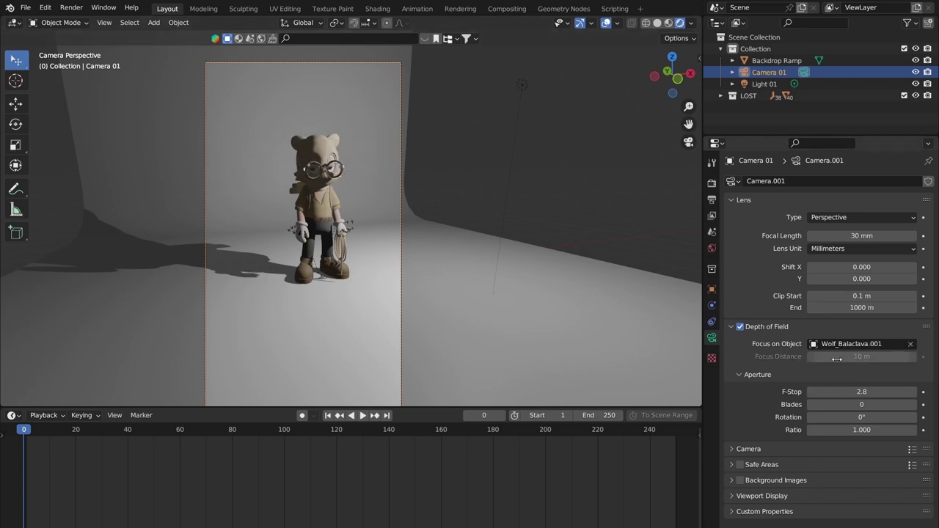
Try aperture F-Stop values of 10.1 and 0.1 on Camera 01, and raise it to 10.3 to compare the blur
mouse_move(862, 391)
mouse_down()
mouse_move(829, 391)
mouse_move(875, 392)
mouse_up()
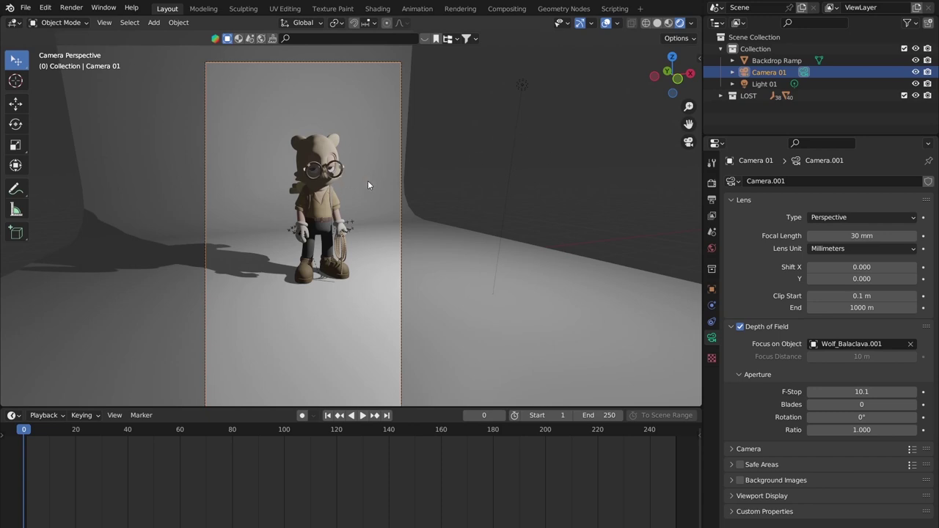
drag(862, 392, 807, 392)
scroll(423, 151, up, 3)
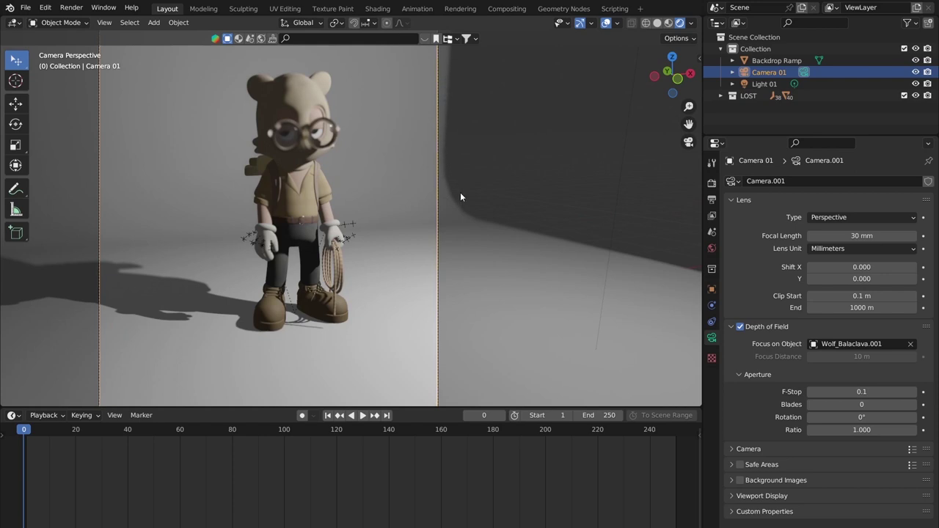
click(837, 392)
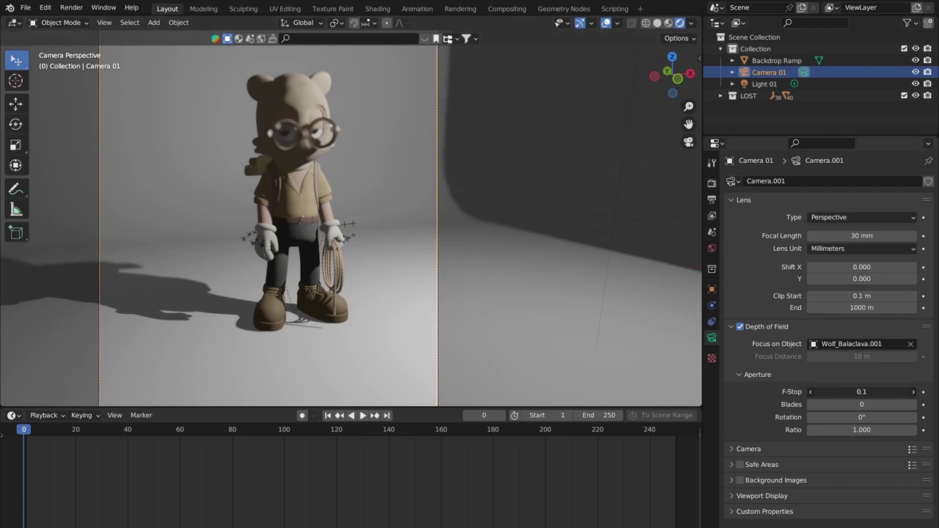
text(10.3)
key(Return)
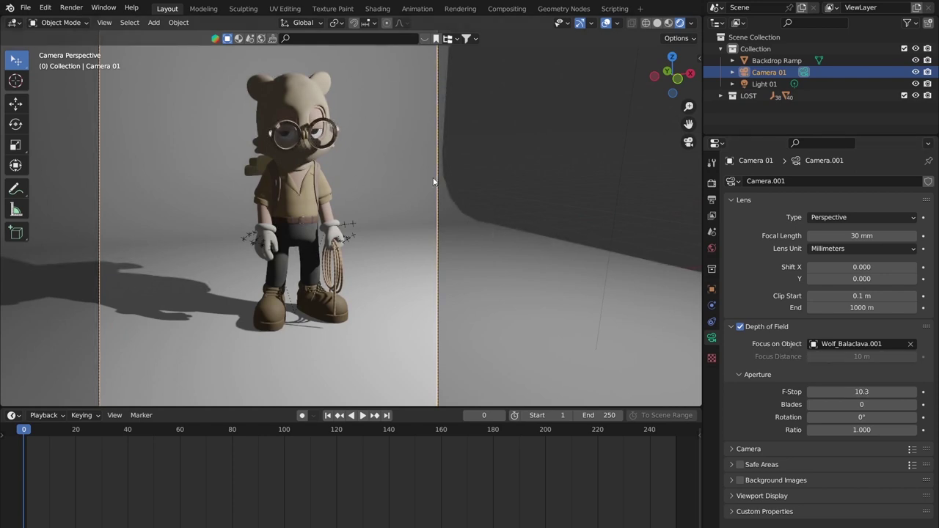
Lower Camera 01's F-Stop to 0.1 and inspect the blur on the character's face and glasses up close
mouse_move(862, 391)
mouse_down()
mouse_move(902, 391)
mouse_move(862, 392)
mouse_up()
scroll(384, 151, up, 2)
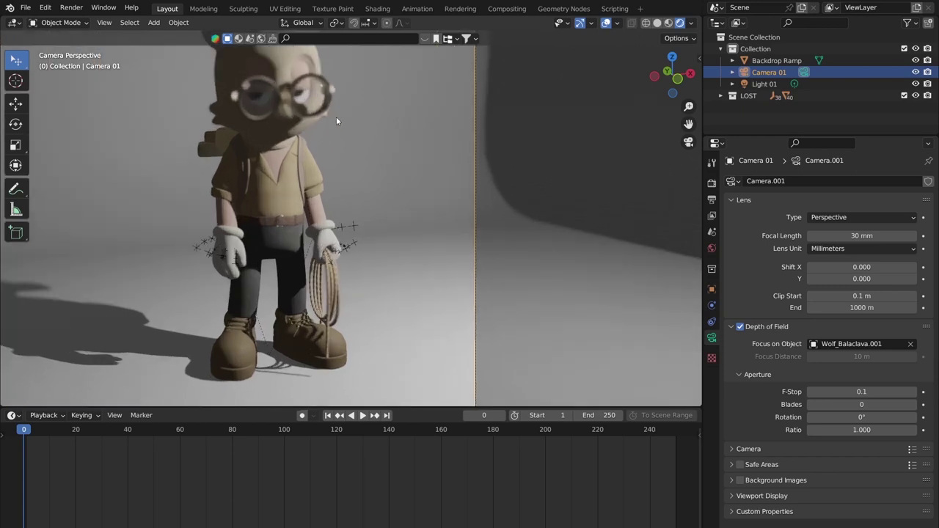
shift+middle_drag(336, 116, 427, 284)
scroll(486, 297, up, 2)
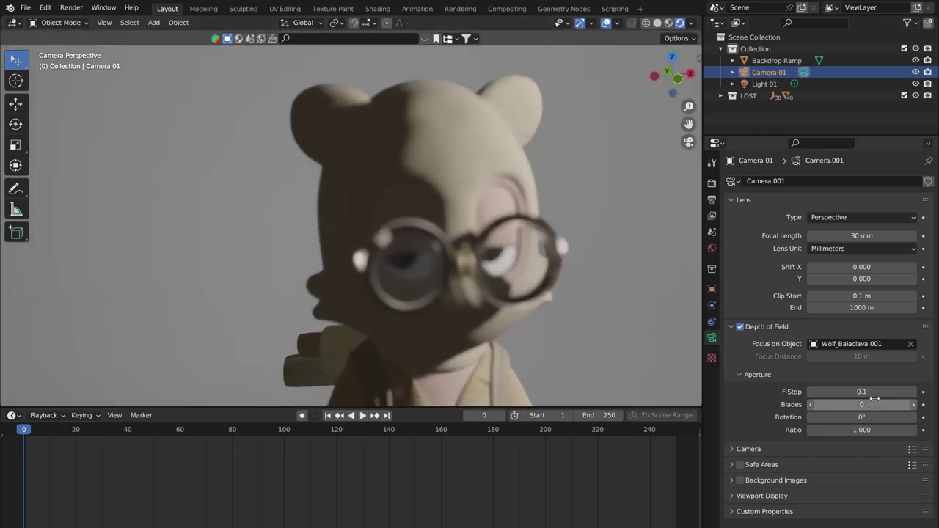
shift+middle_drag(517, 235, 468, 213)
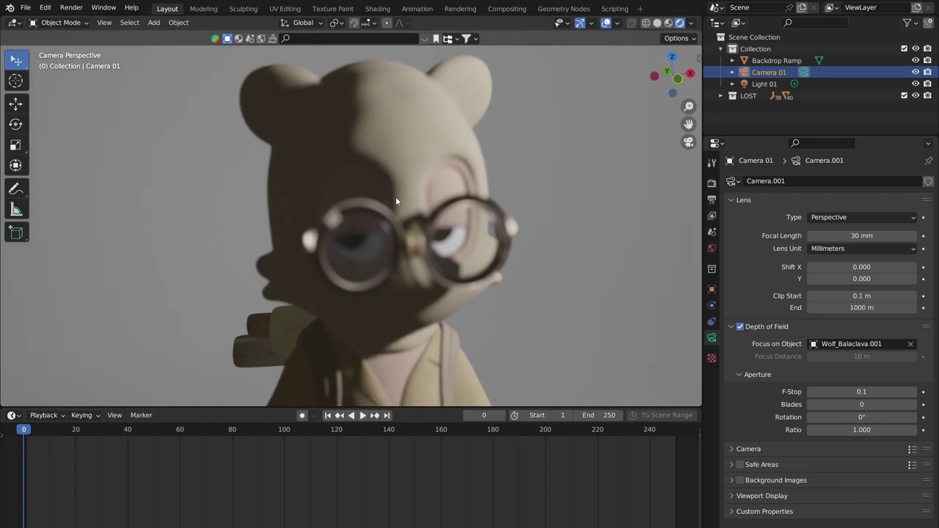
shift+middle_drag(396, 197, 398, 155)
scroll(389, 173, down, 3)
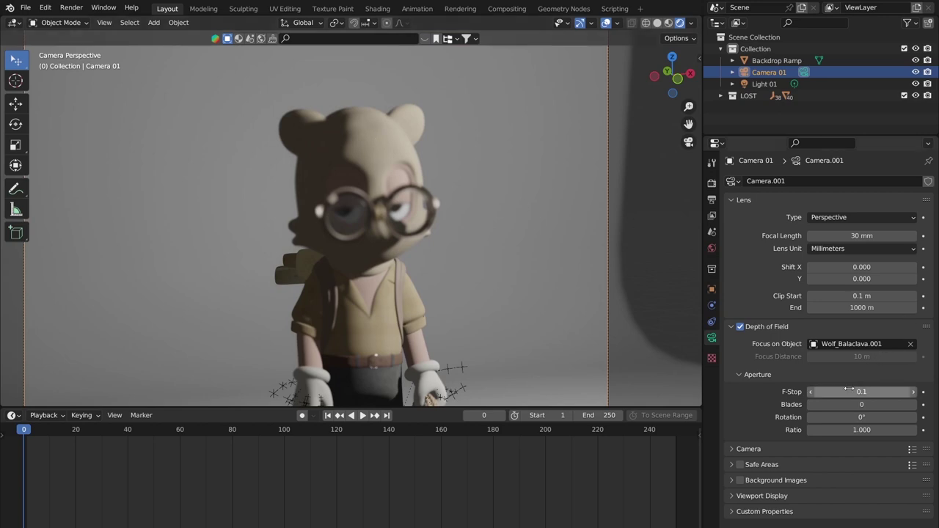
Set Camera 01's F-Stop to 3.6 and disable its depth of field, collapsing those settings
drag(862, 392, 842, 392)
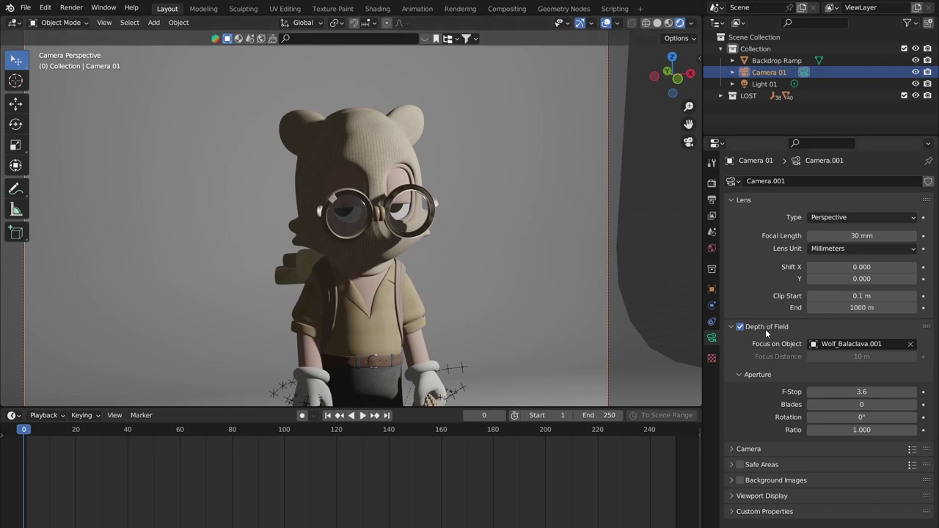
click(740, 326)
scroll(506, 310, down, 3)
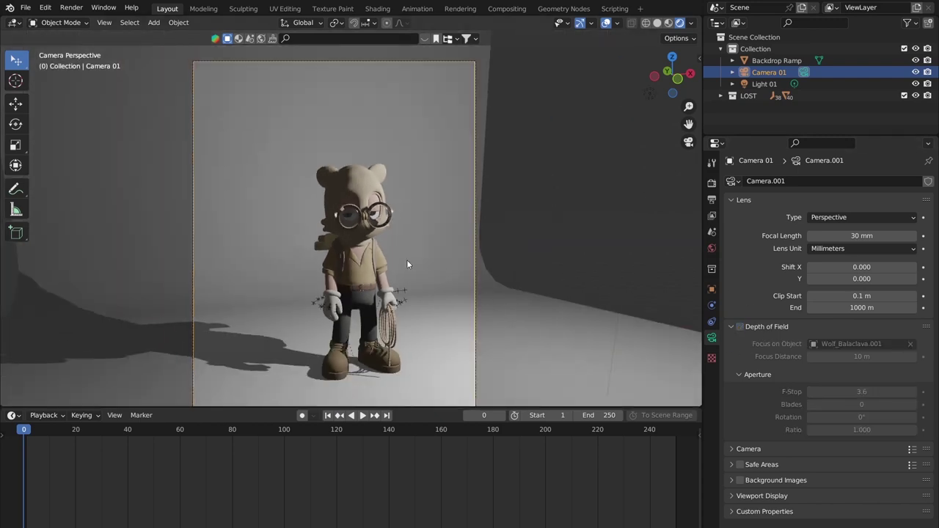
shift+middle_drag(408, 261, 328, 157)
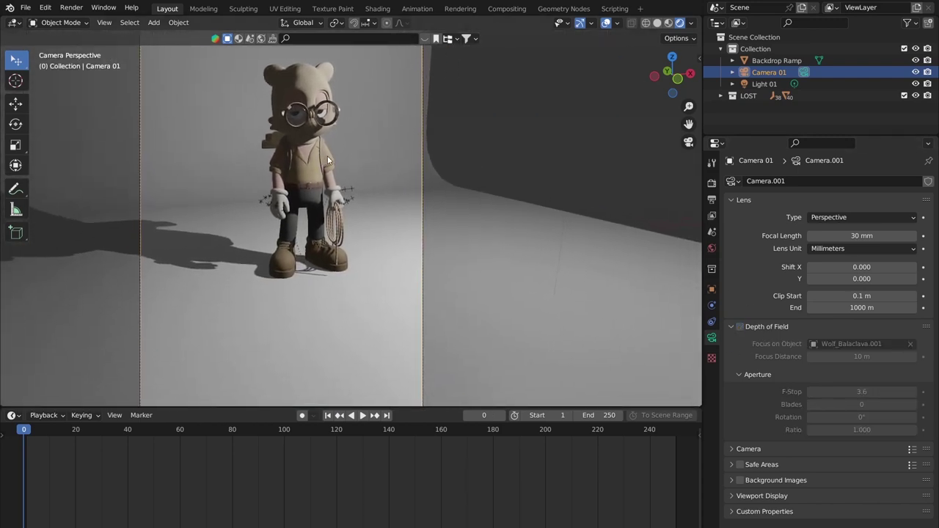
click(731, 327)
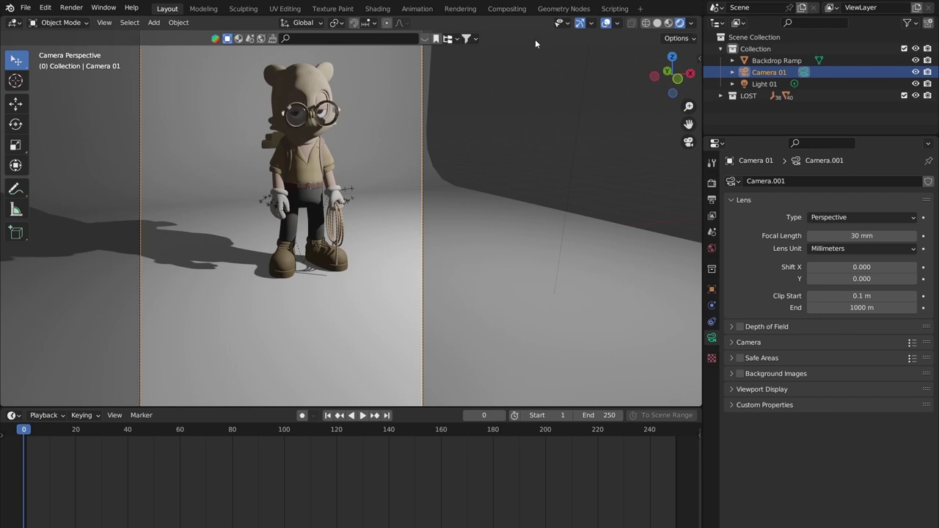
scroll(456, 270, down, 2)
shift+middle_drag(456, 270, 375, 251)
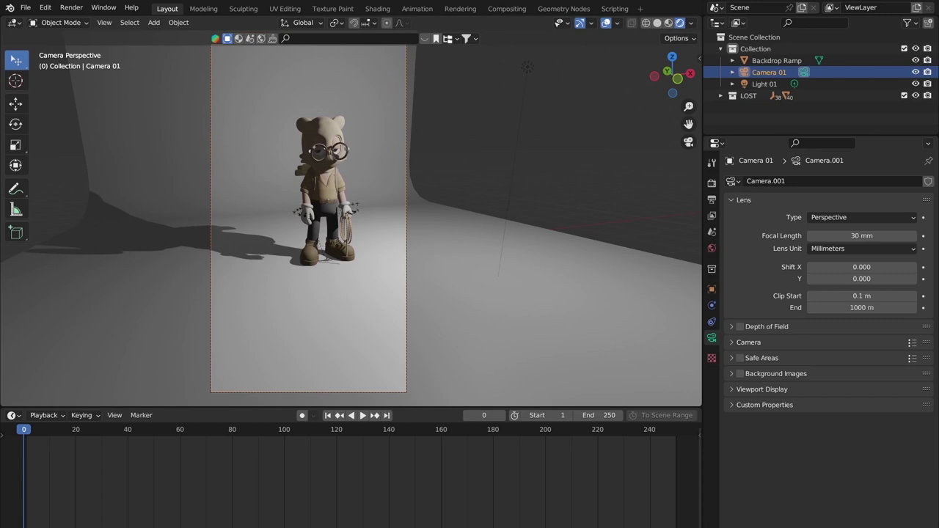
middle_drag(375, 250, 414, 220)
scroll(415, 220, up, 5)
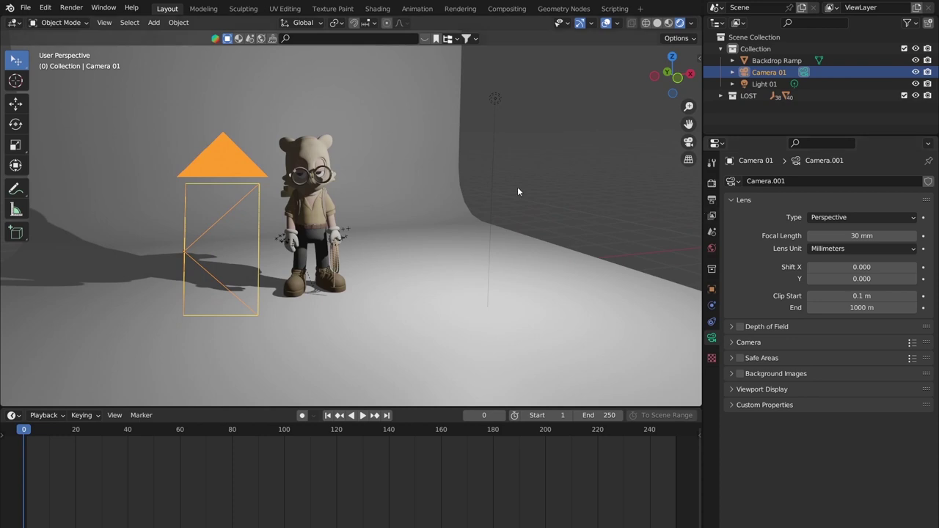
scroll(300, 191, down, 2)
middle_drag(486, 185, 466, 186)
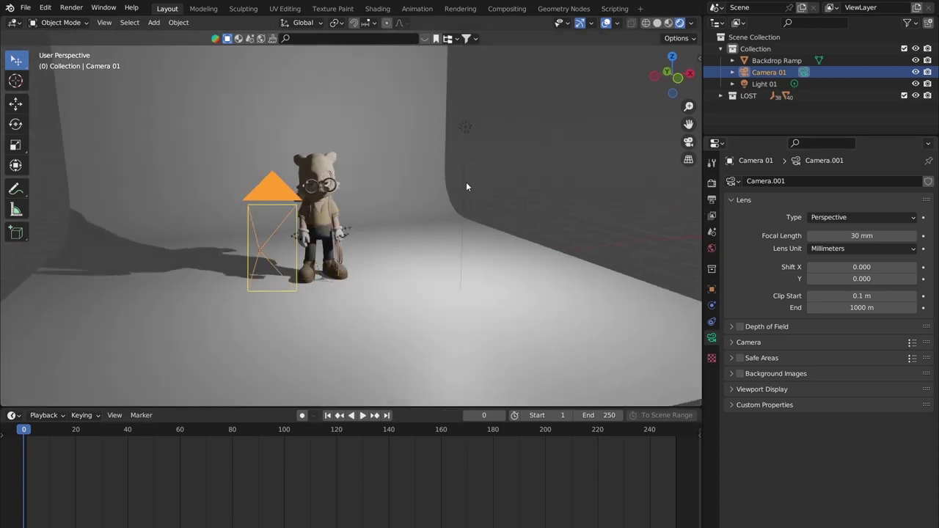
click(688, 143)
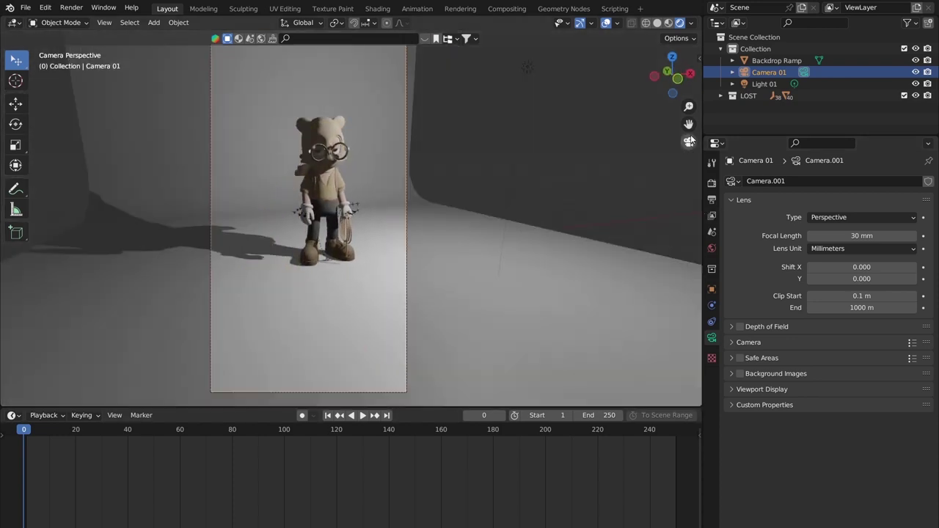
Set Camera 01's focal length to 50 mm, keeping the lens unit in millimeters
click(900, 249)
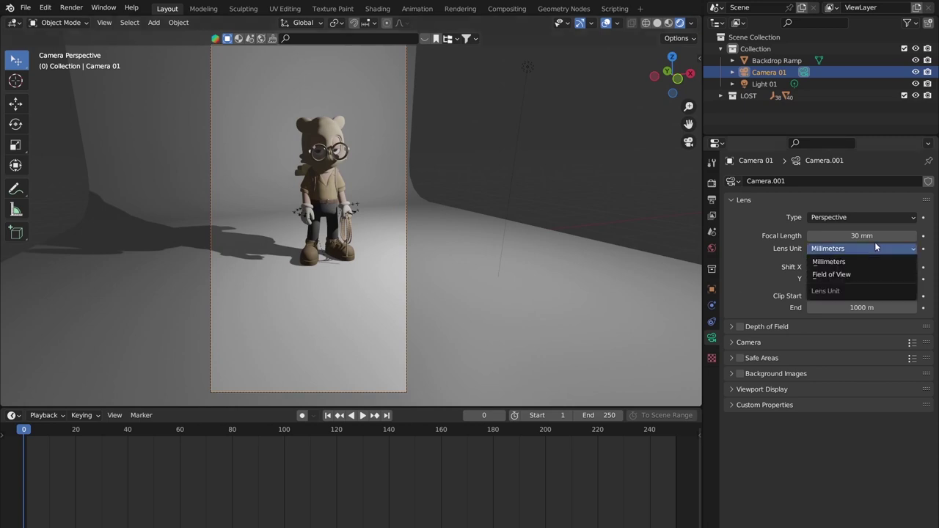
click(864, 235)
text(50)
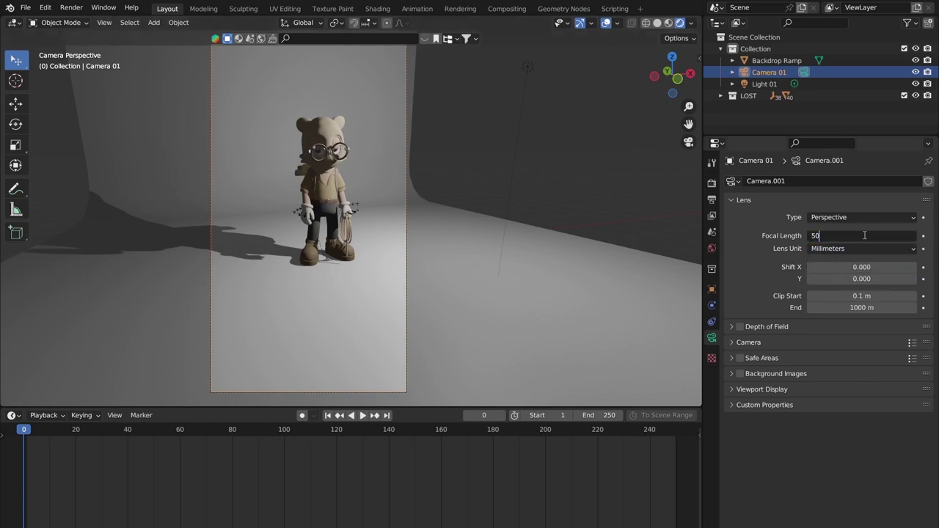
key(Return)
scroll(429, 106, down, 2)
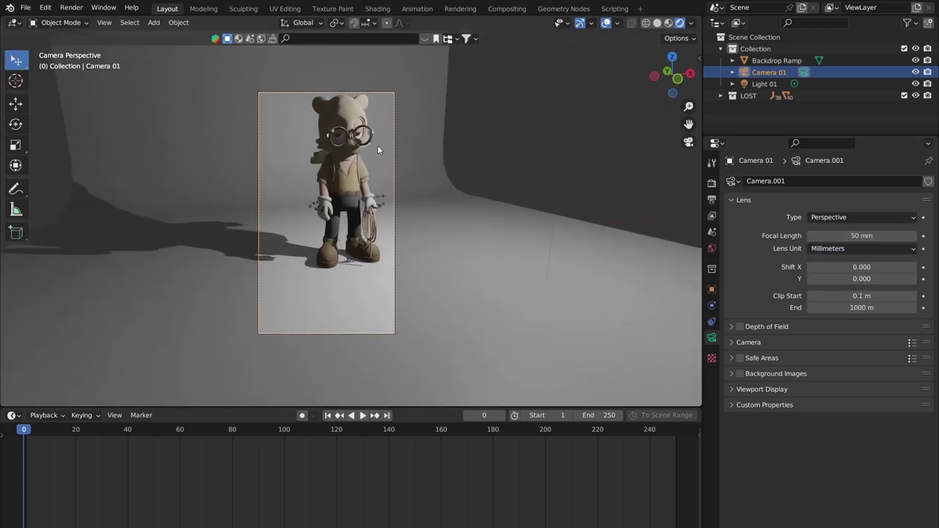
shift+middle_drag(377, 146, 397, 140)
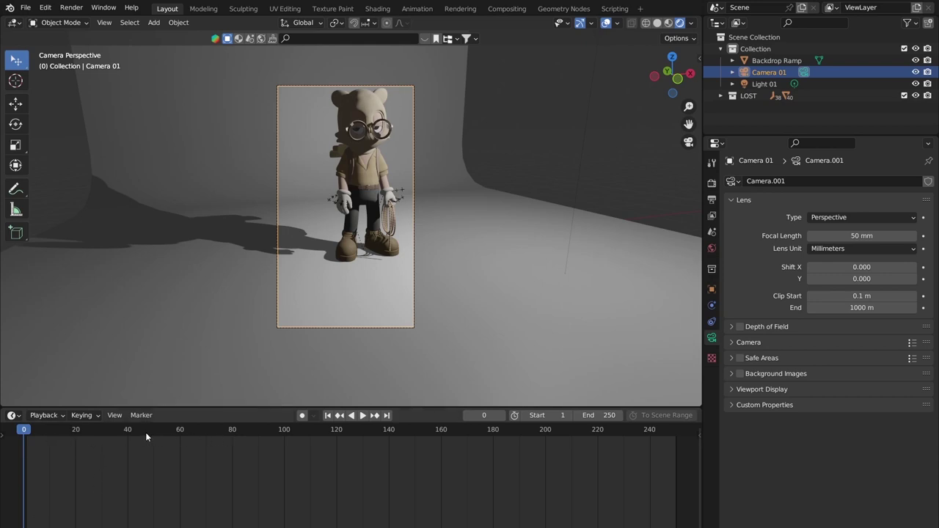
Play and scrub the timeline back to the start, and collapse the timeline area so the viewport fills the height
key(space)
drag(680, 445, 22, 444)
key(space)
drag(208, 405, 208, 527)
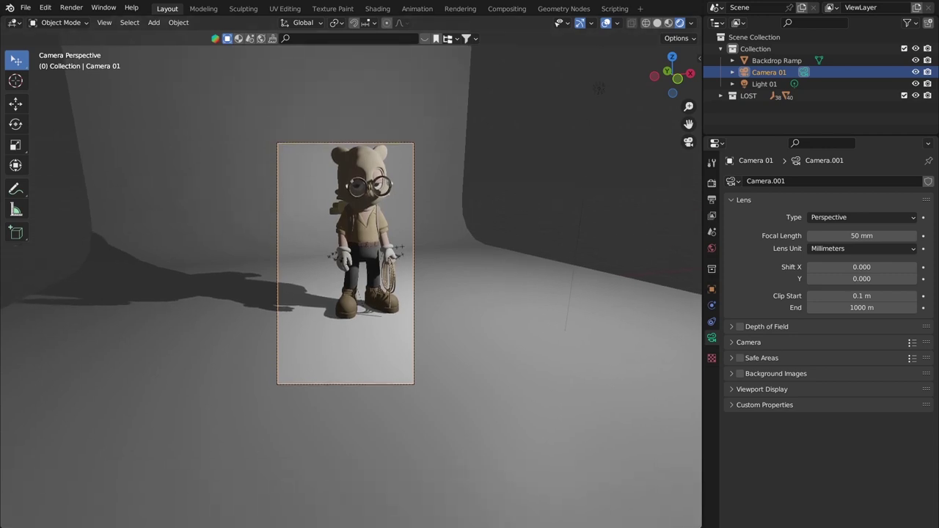
Split a second 3D viewport off below the main one and enlarge it
drag(238, 525, 210, 527)
drag(3, 524, 46, 510)
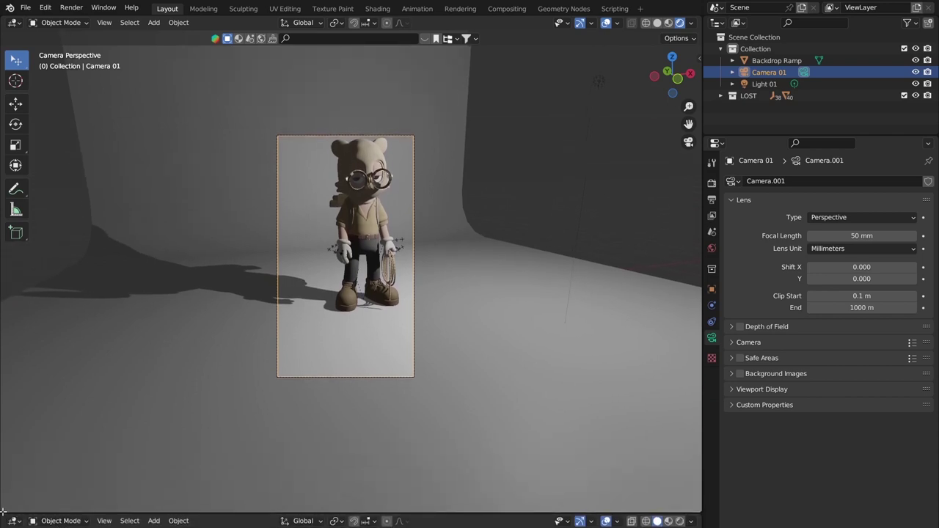
drag(22, 514, 22, 376)
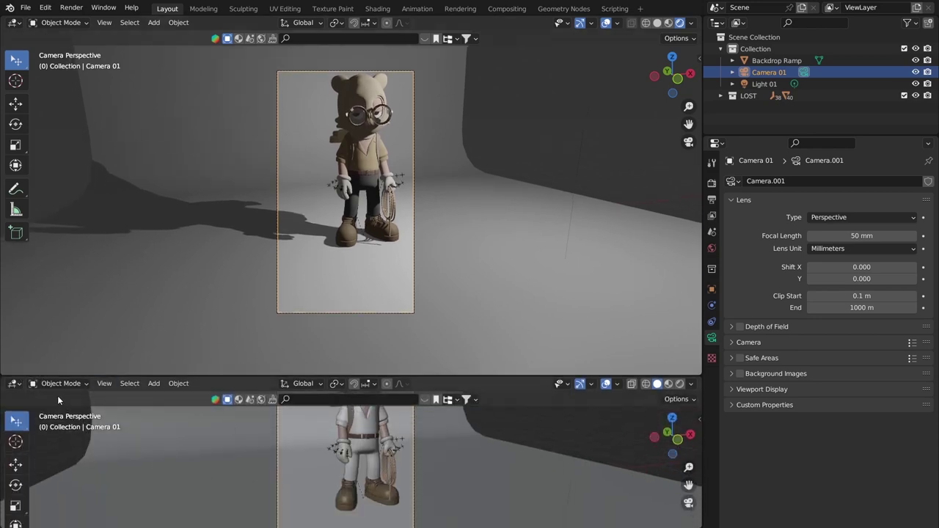
Look through the available editor types for the two viewports, the Outliner and the Properties editor
click(14, 383)
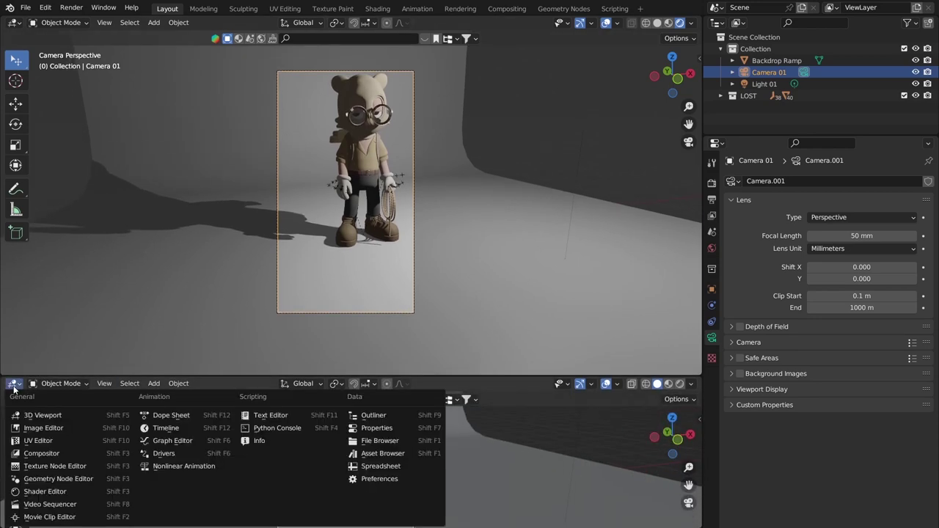
click(13, 384)
click(13, 22)
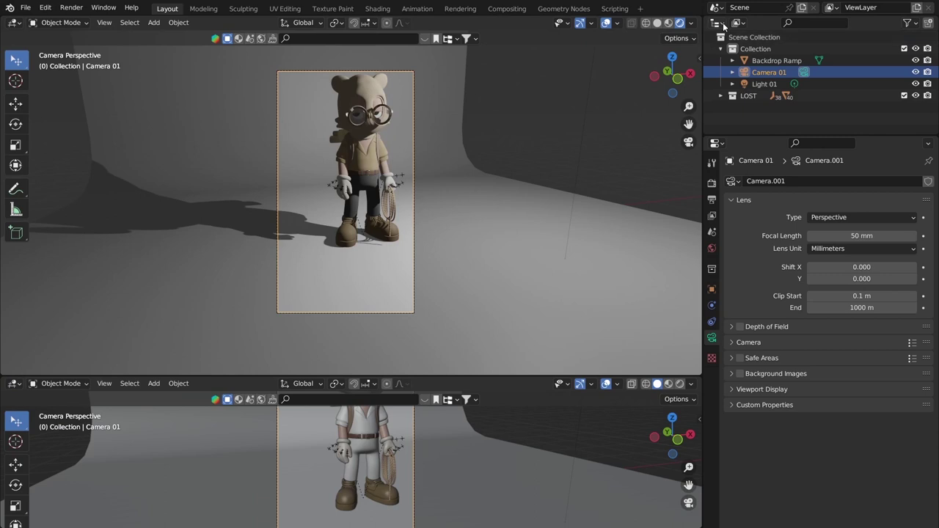
click(722, 24)
click(716, 145)
Browse the Modeling, Sculpting, UV Editing, Texture Paint and Shading workspaces, and return to Layout
click(214, 10)
click(248, 9)
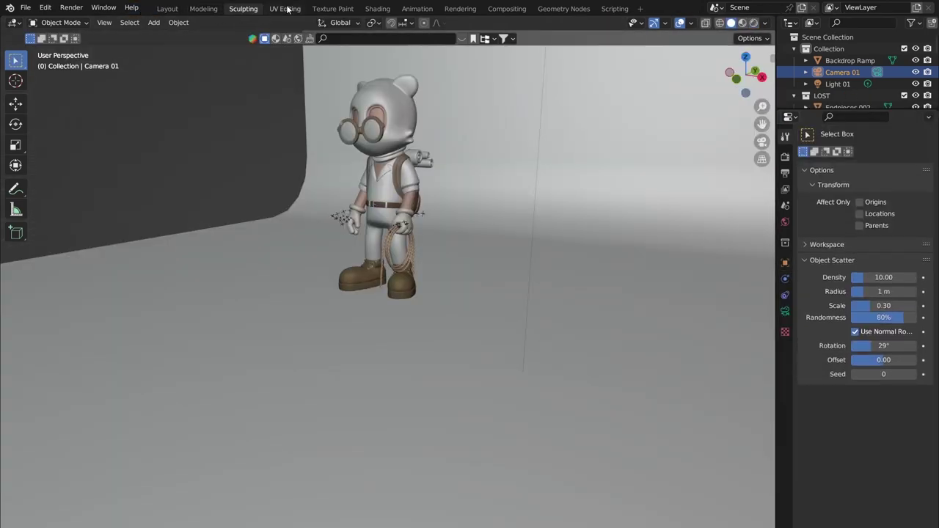
click(288, 9)
click(333, 9)
click(381, 9)
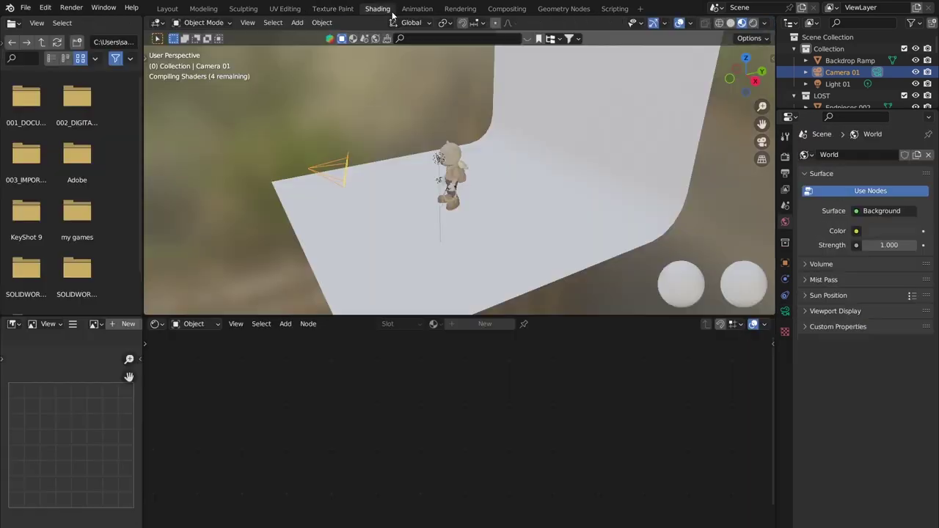
click(169, 10)
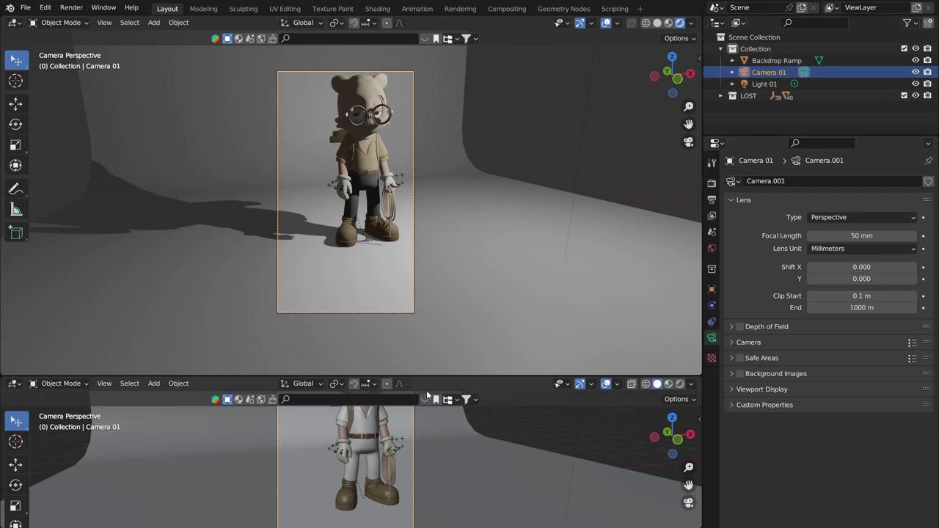
Change the lower viewport into a Timeline editor and resize it to a short strip beneath the main view
drag(426, 376, 448, 329)
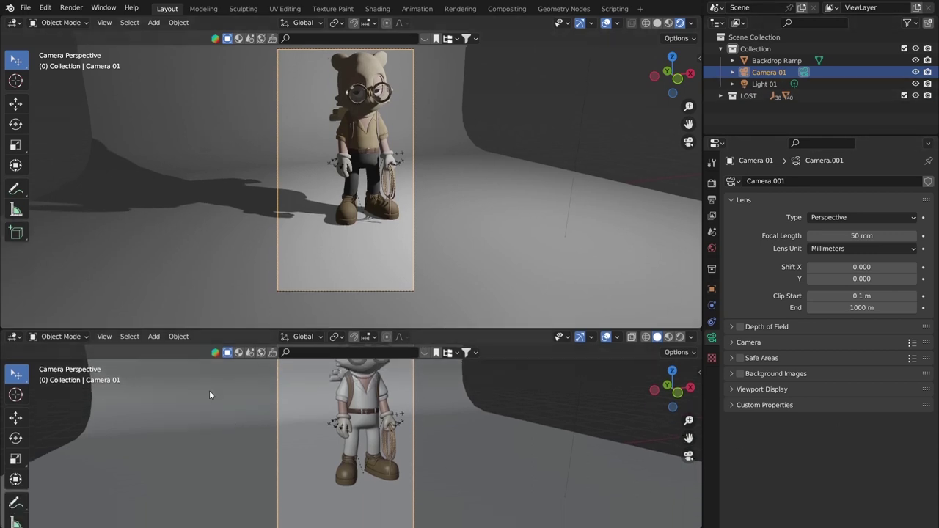
drag(197, 331, 74, 389)
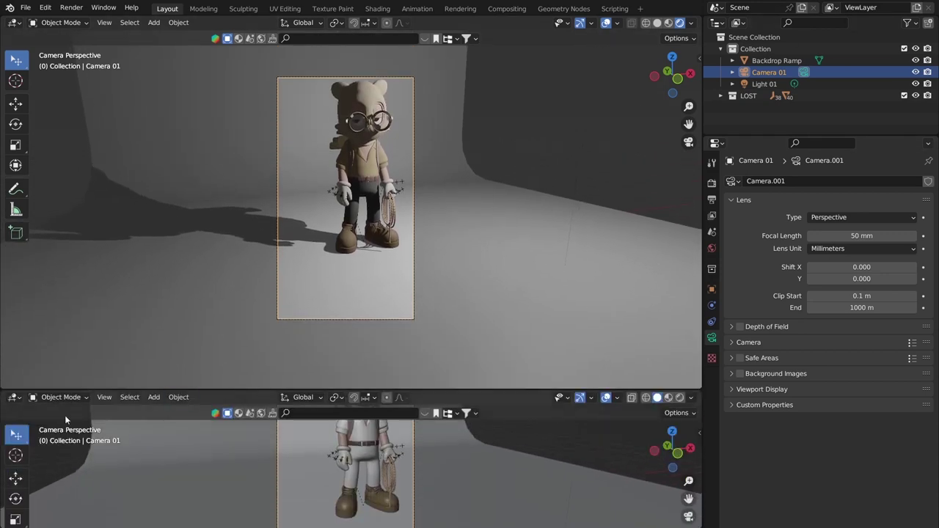
click(20, 400)
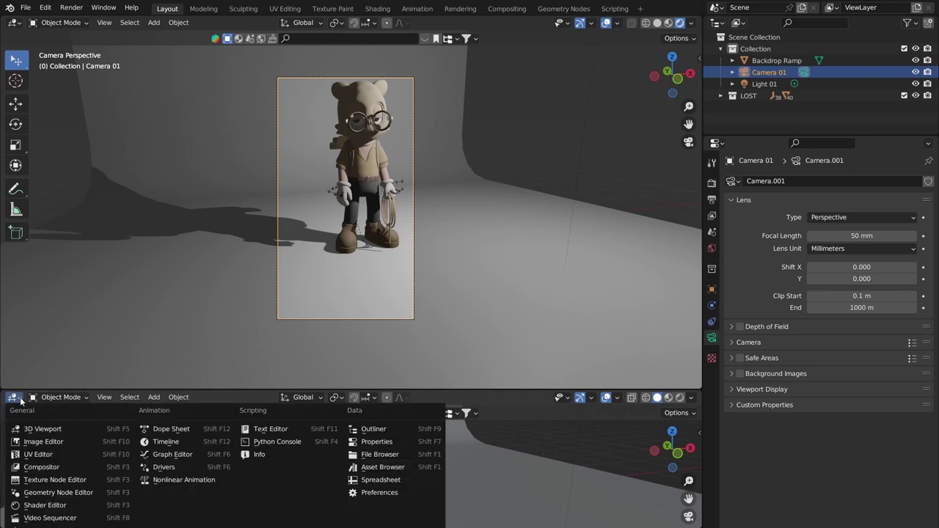
click(20, 401)
click(15, 397)
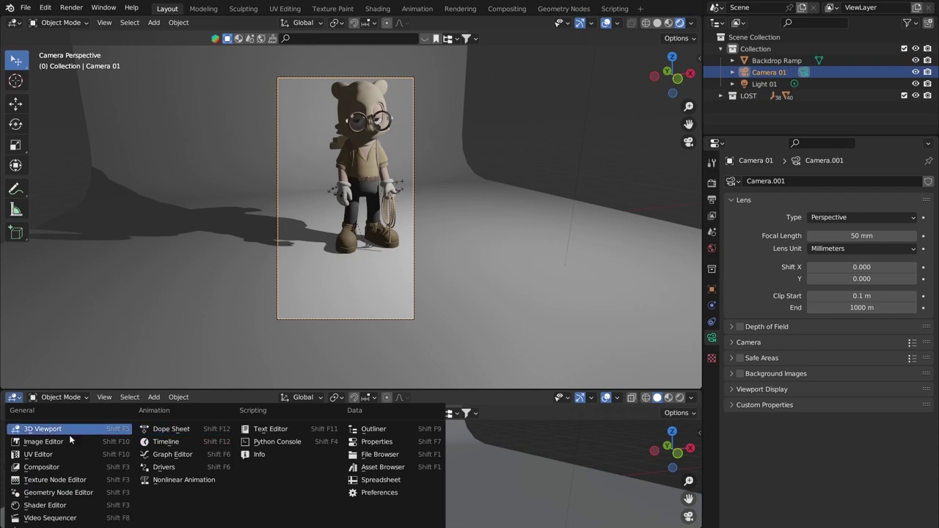
key(Escape)
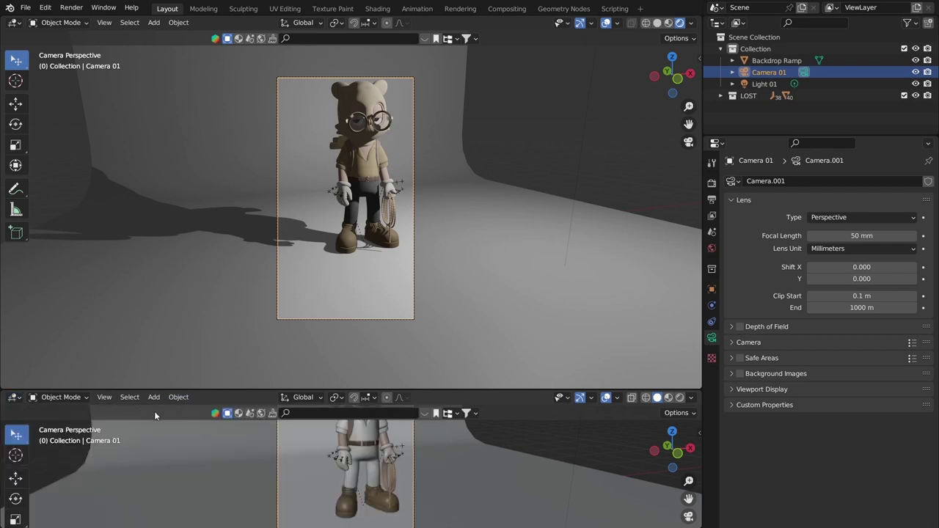
click(20, 397)
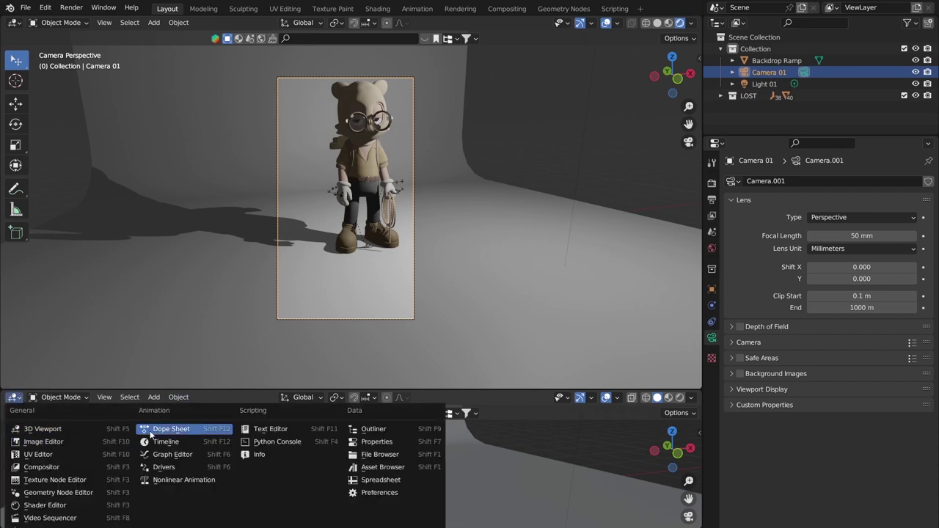
click(211, 442)
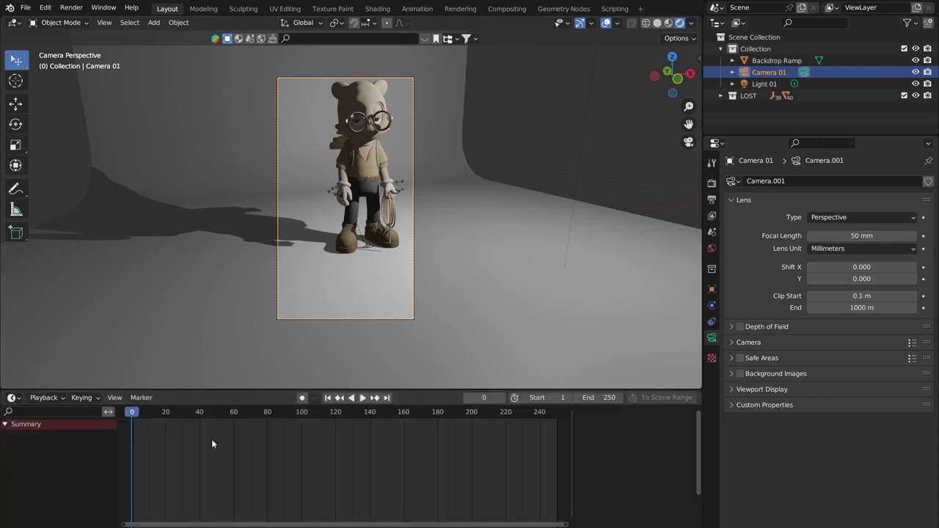
drag(168, 415, 132, 415)
drag(473, 389, 396, 406)
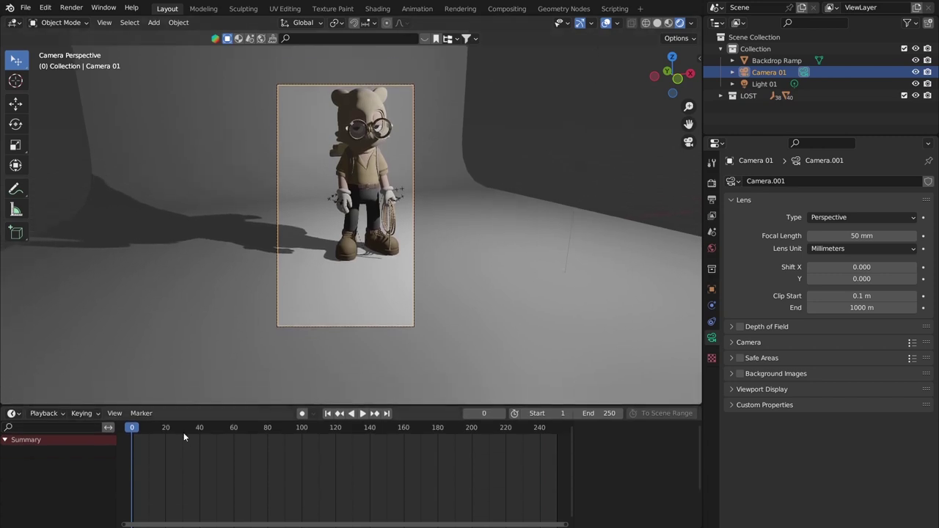
Test timeline playback from the start by repeatedly playing, pausing and reversing it
mouse_move(139, 432)
mouse_down()
mouse_move(506, 445)
mouse_move(561, 435)
mouse_move(126, 441)
mouse_move(522, 432)
mouse_move(126, 430)
mouse_up()
key(space)
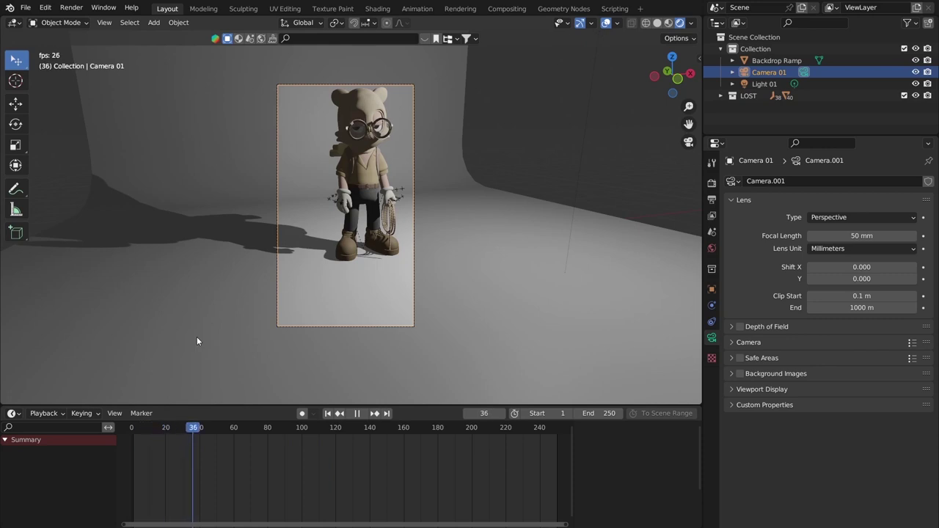
click(357, 414)
click(358, 414)
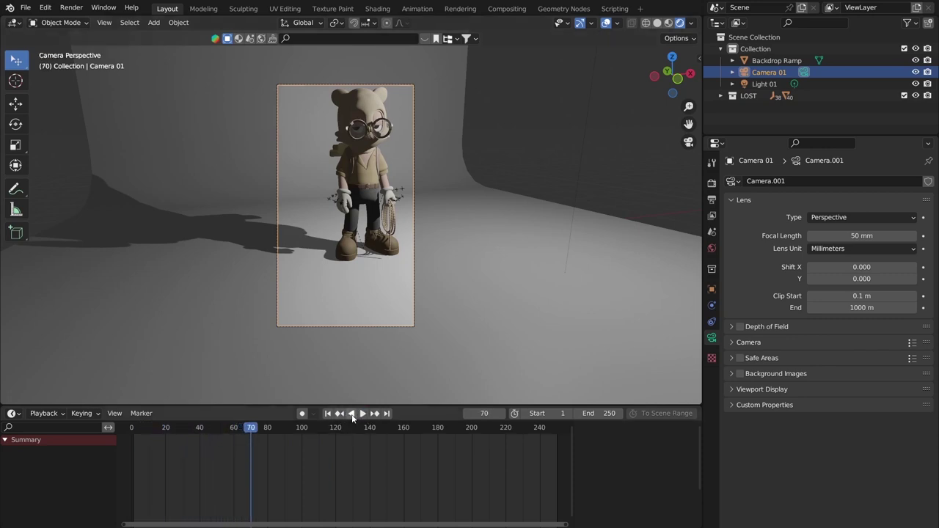
click(352, 416)
click(361, 414)
click(361, 414)
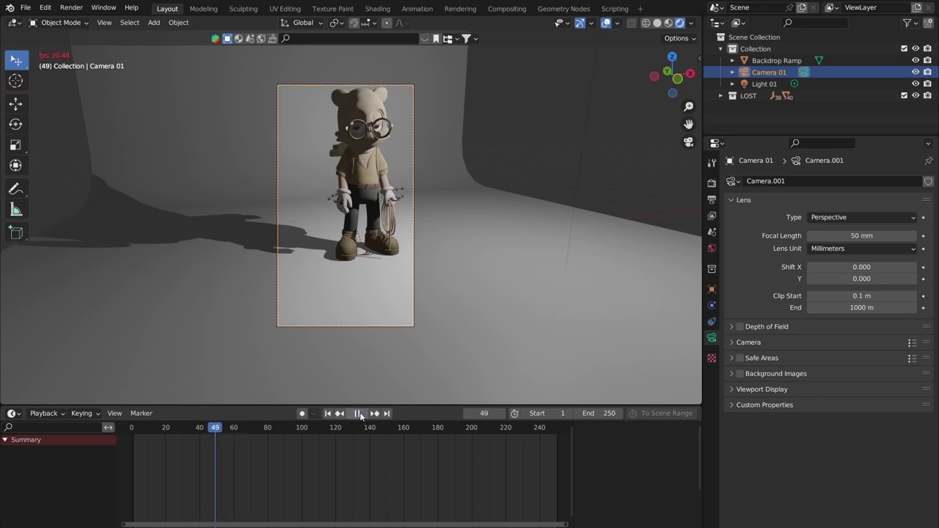
click(358, 414)
click(356, 414)
click(358, 414)
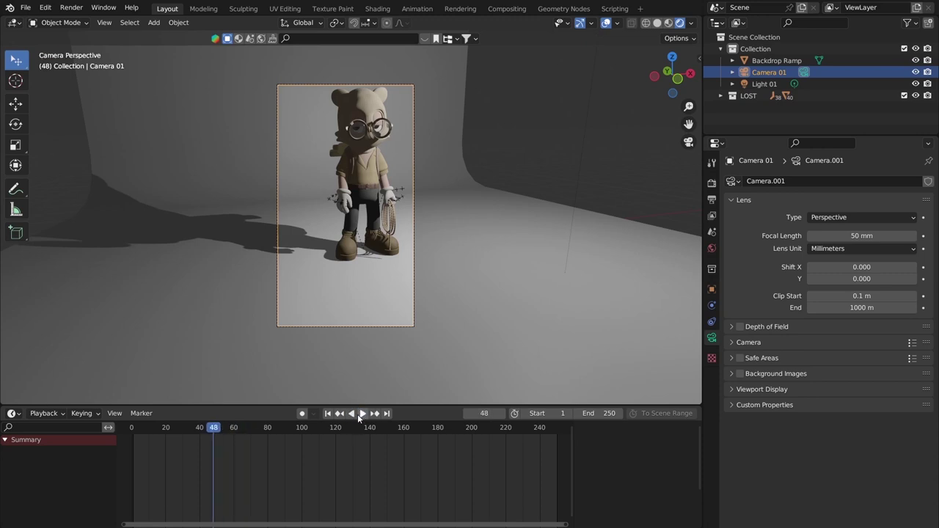
click(358, 414)
key(space)
key(space)
key(space)
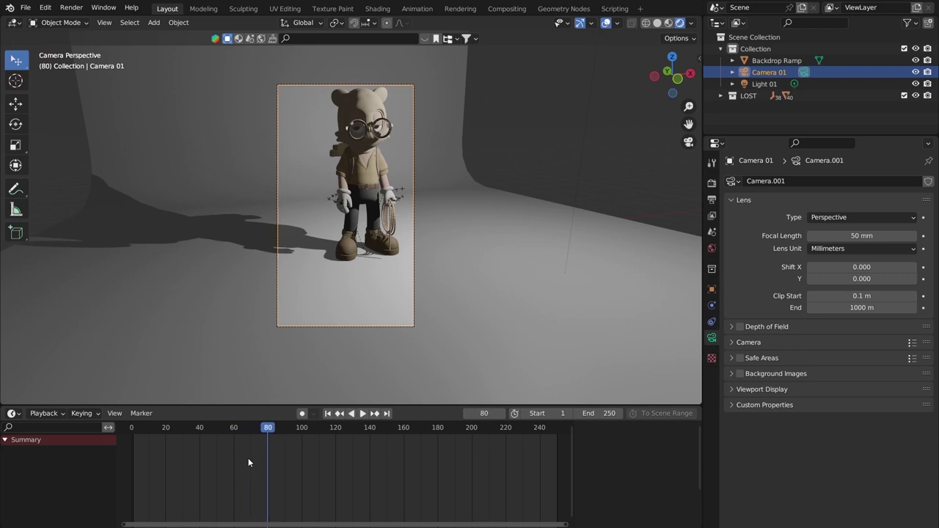
key(space)
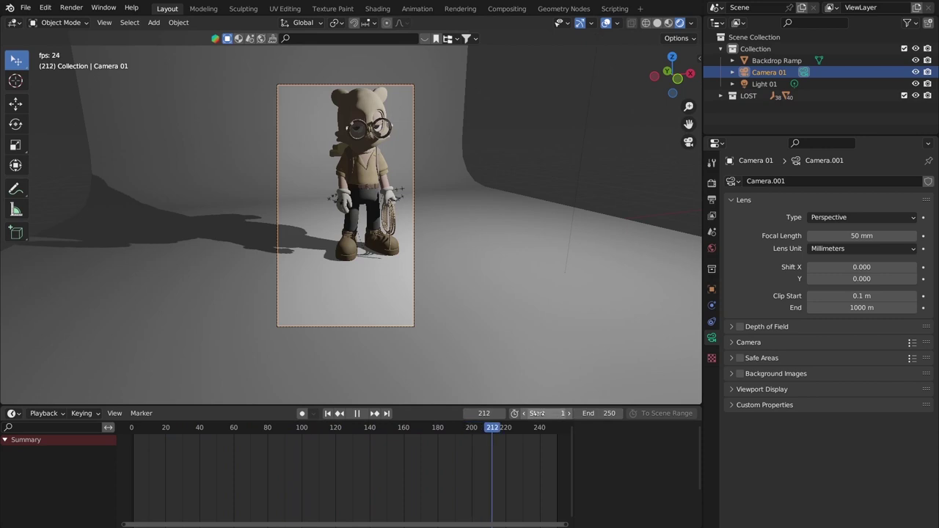
Set the timeline's end frame to 100
click(608, 413)
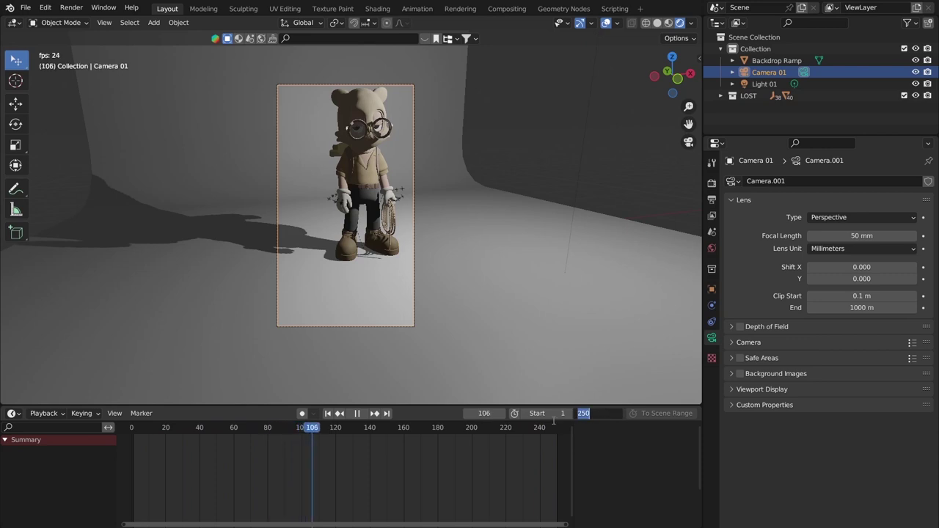
text(100)
key(Return)
scroll(396, 454, down, 2)
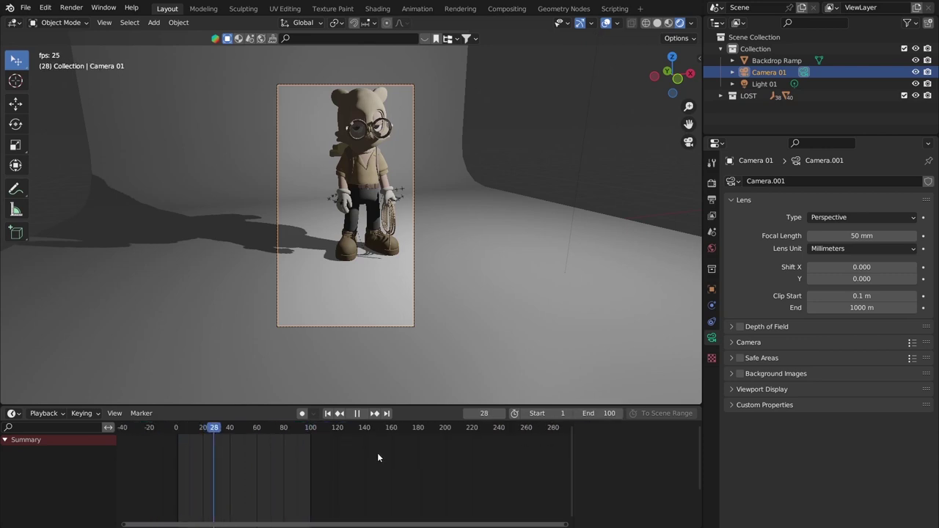
Set the timeline's end frame to 1000 and stop the playback
click(607, 413)
text(1000)
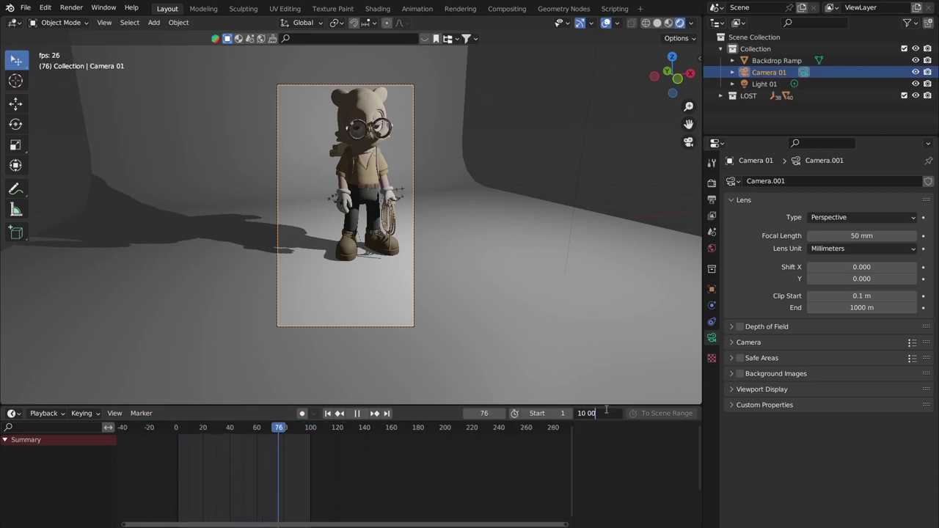
key(Return)
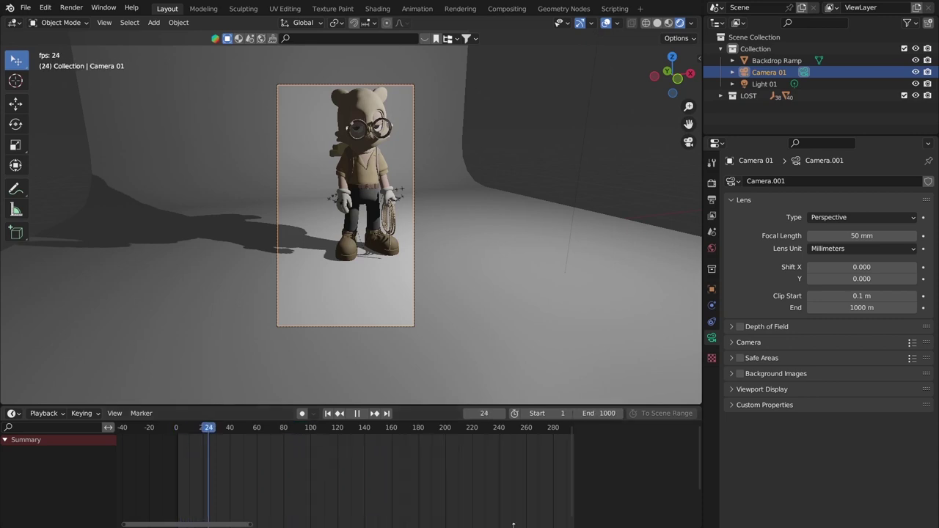
key(space)
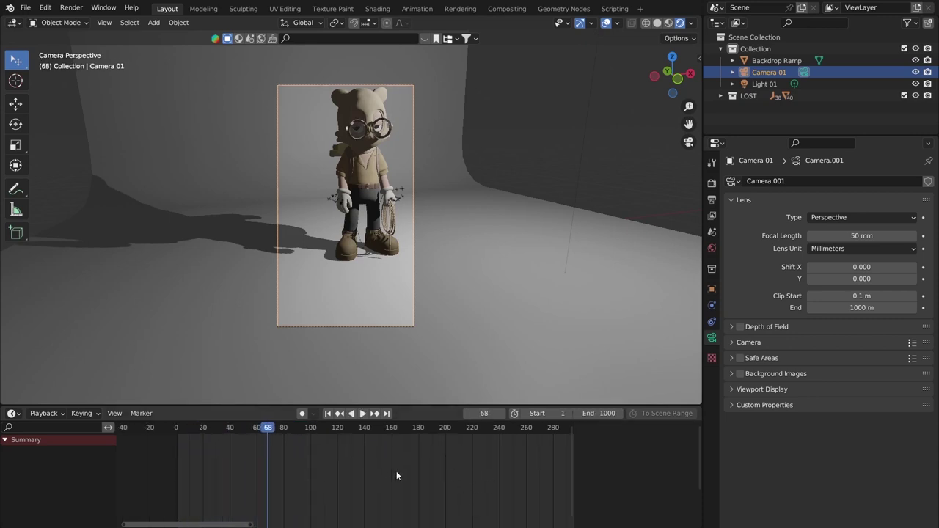
middle_drag(396, 477, 242, 478)
middle_drag(438, 455, 401, 485)
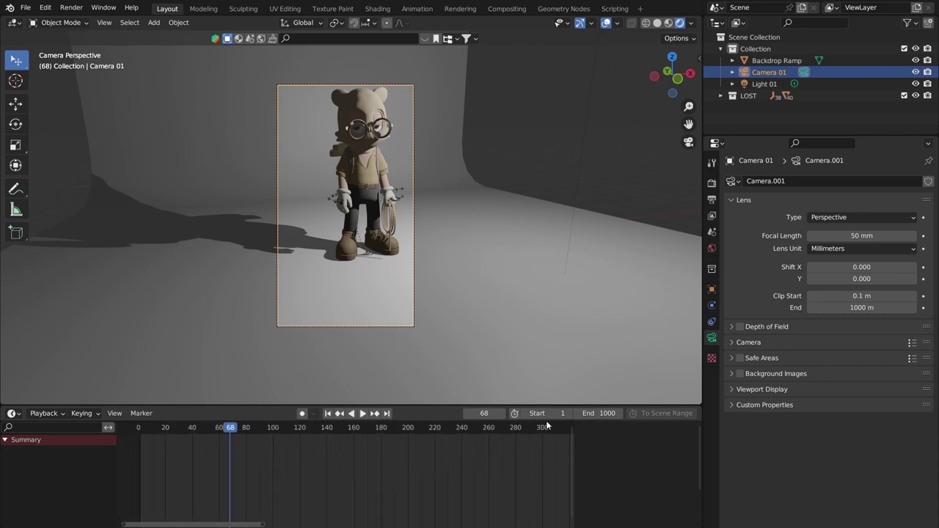
Keep the end frame at 1000, preview the timeline by scrubbing and playing, and return the playhead to frame 0
click(607, 413)
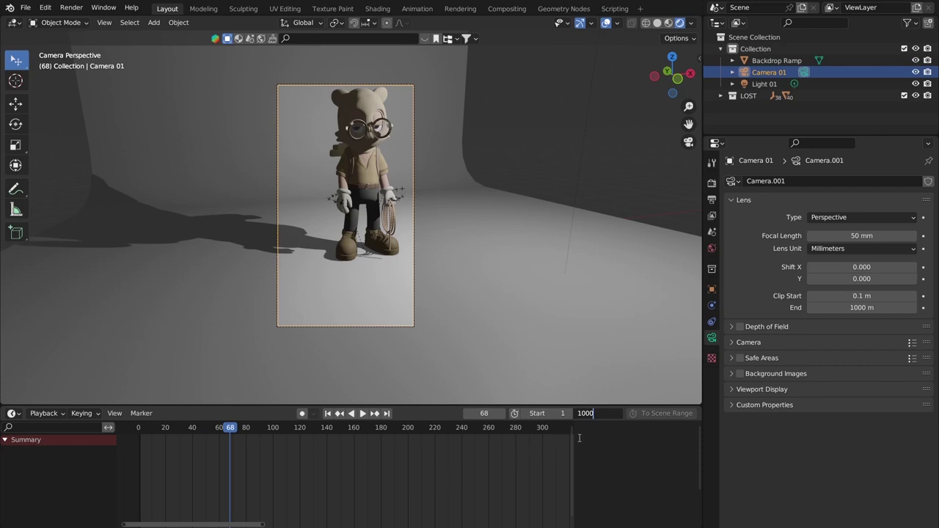
click(603, 416)
key(Return)
drag(233, 433, 363, 455)
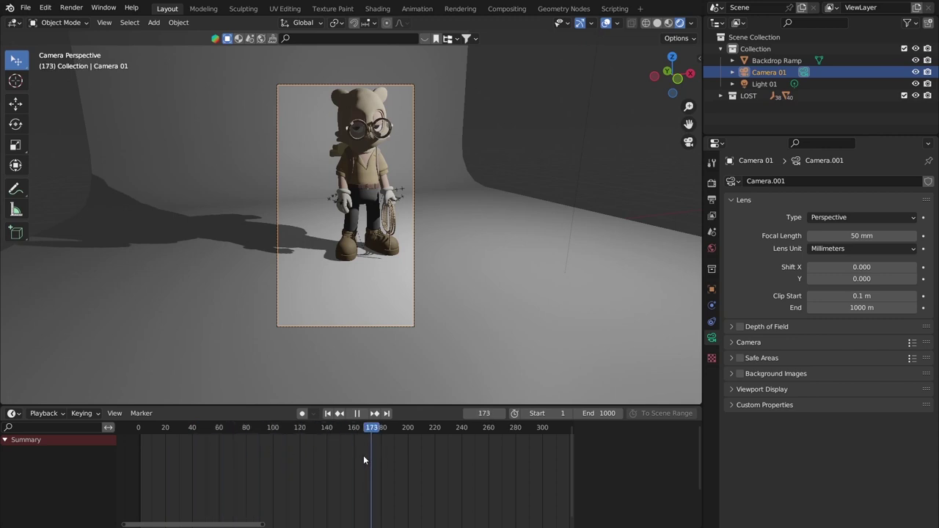
key(Escape)
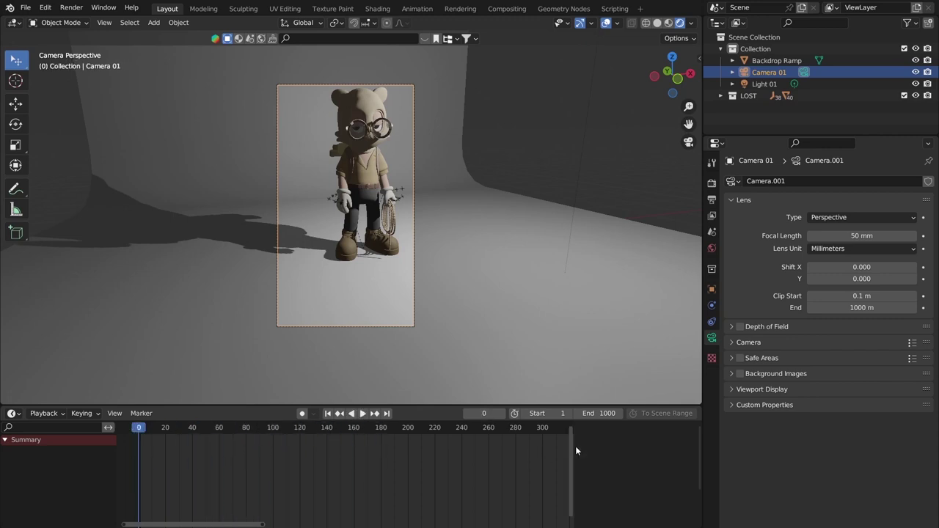
Set the timeline's end frame to 120 and bring the full frame range into view
click(605, 413)
text(120)
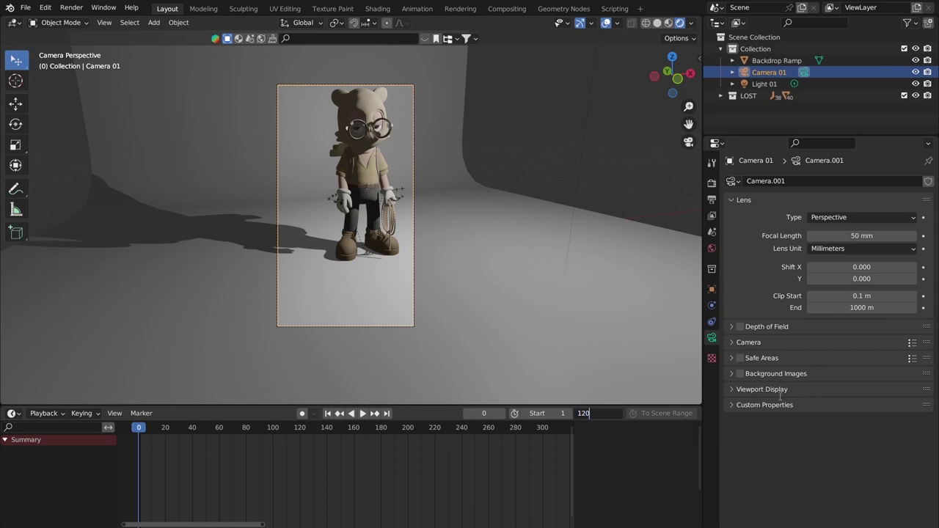
key(Return)
scroll(282, 457, up, 3)
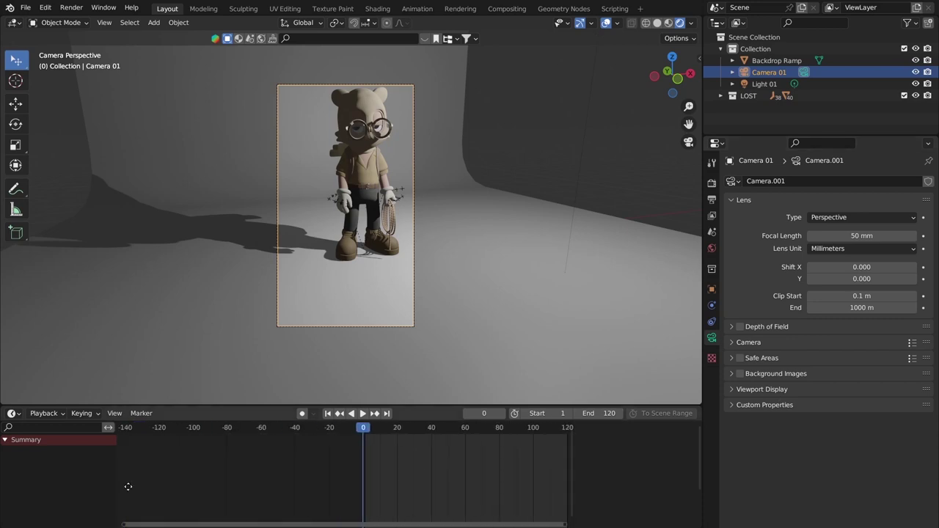
scroll(335, 473, up, 2)
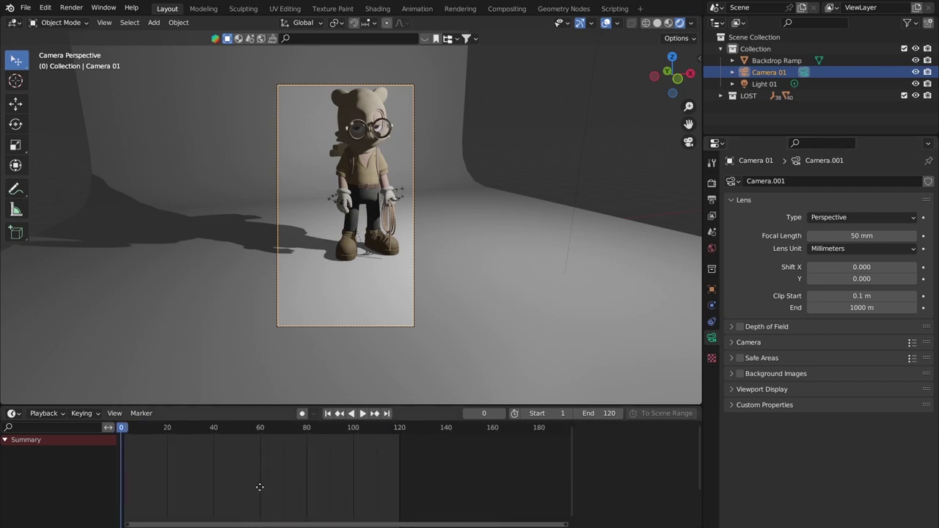
Preview the shortened frame range by playing and scrubbing the timeline, and return the playhead to frame 0
key(space)
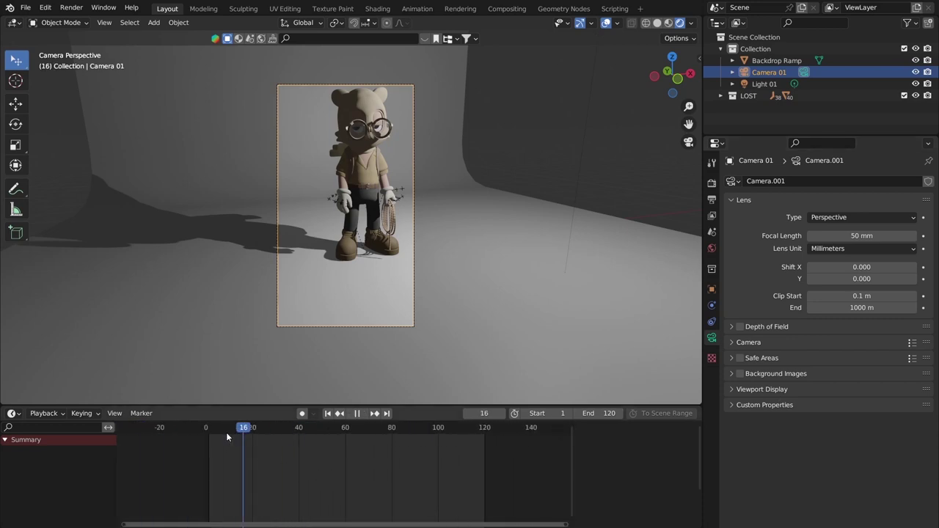
drag(510, 442, 184, 434)
key(space)
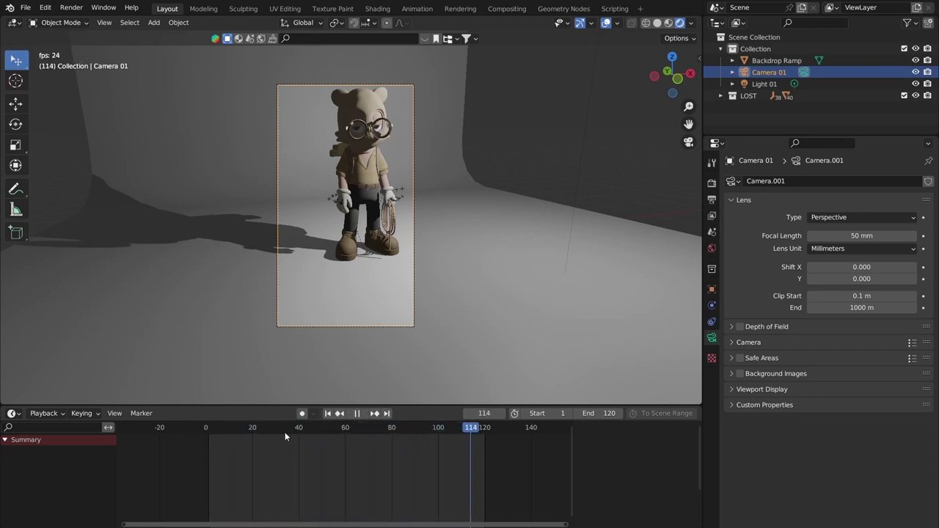
drag(284, 432, 158, 429)
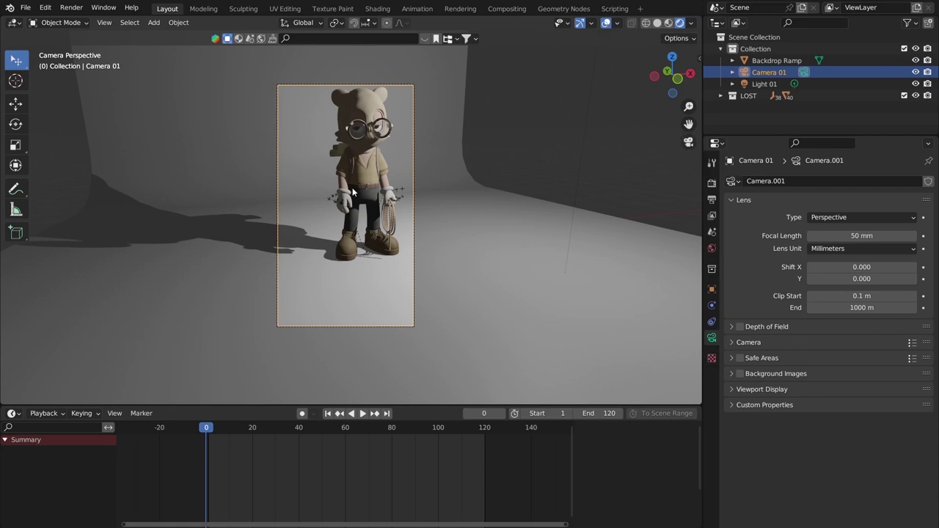
Move Camera 01 closer to the character, to about X -0.983 m, Y -2.997 m and Z 2.359 m
click(413, 163)
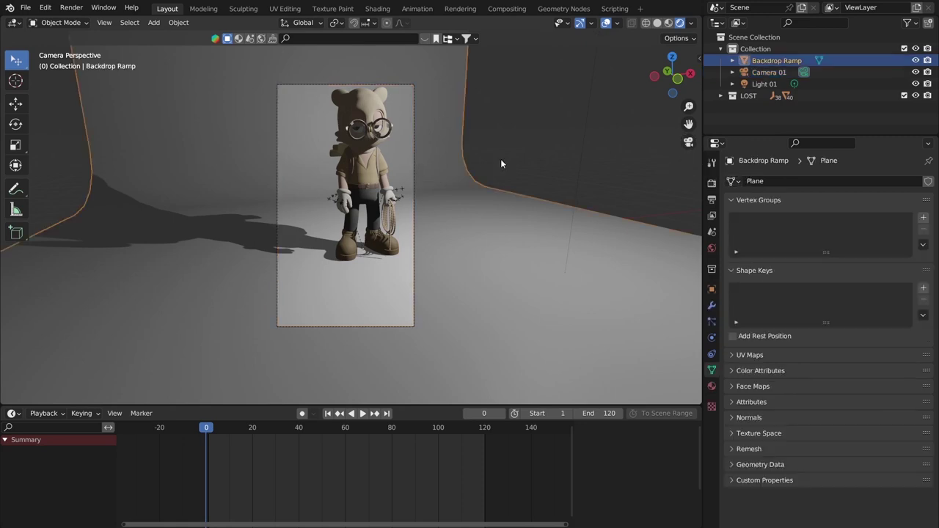
click(414, 154)
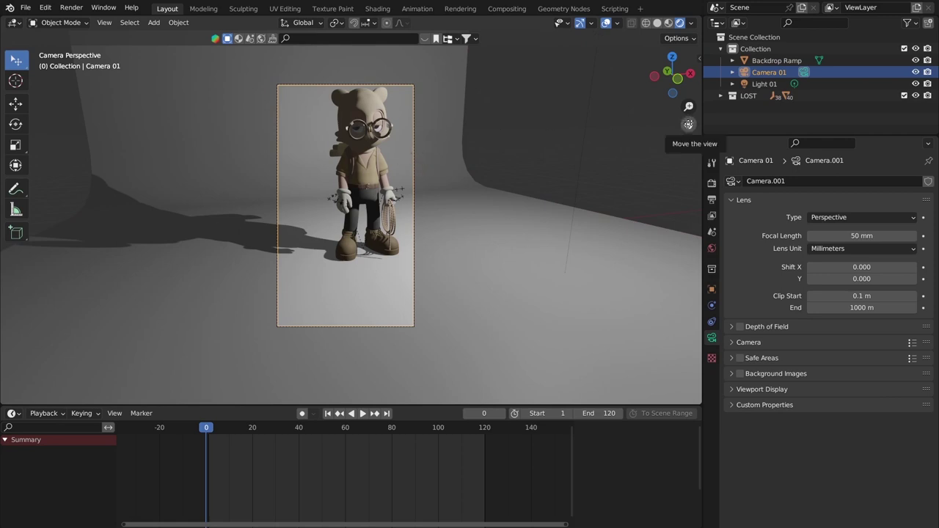
click(712, 293)
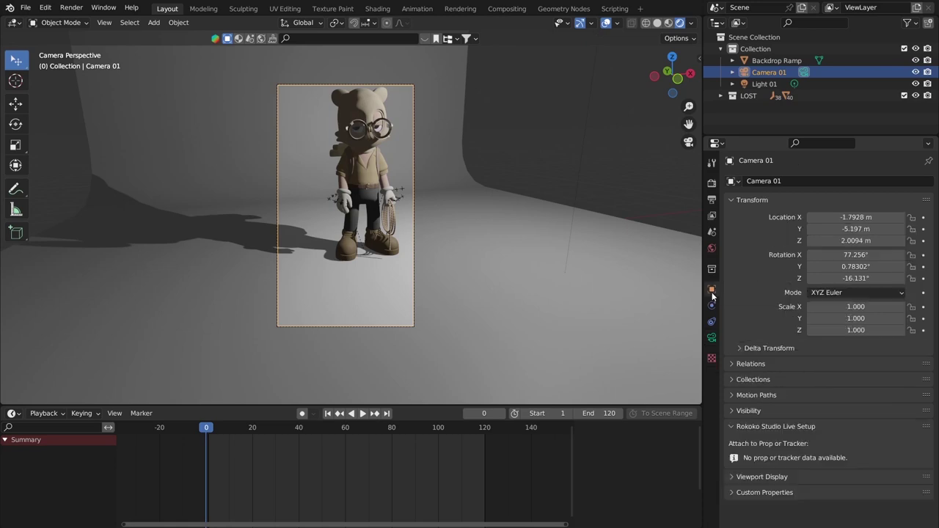
drag(856, 217, 912, 222)
mouse_move(836, 228)
mouse_down()
mouse_move(877, 229)
mouse_move(835, 236)
mouse_up()
drag(856, 241, 822, 241)
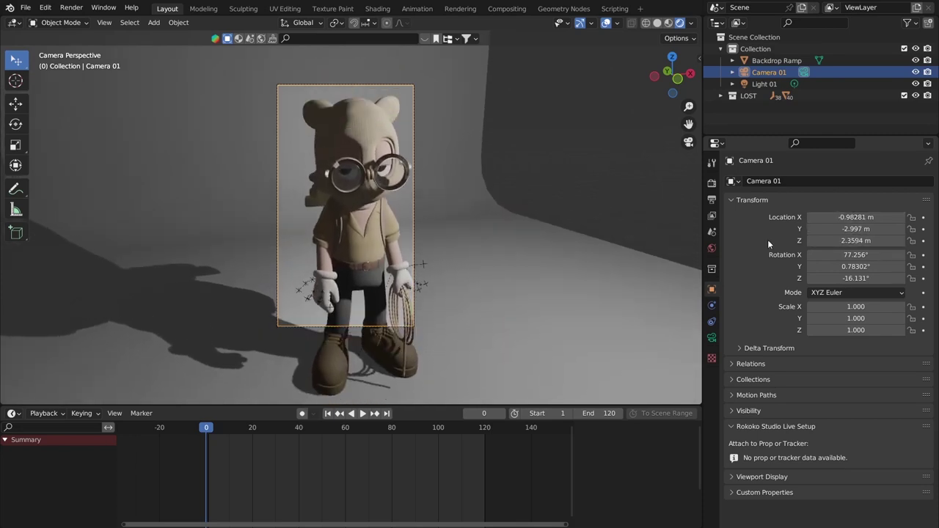
Return to the camera view after inspecting the scene from outside, and rotate Camera 01 to about 79.26° on X and -6.13° on Z
middle_drag(455, 227, 444, 210)
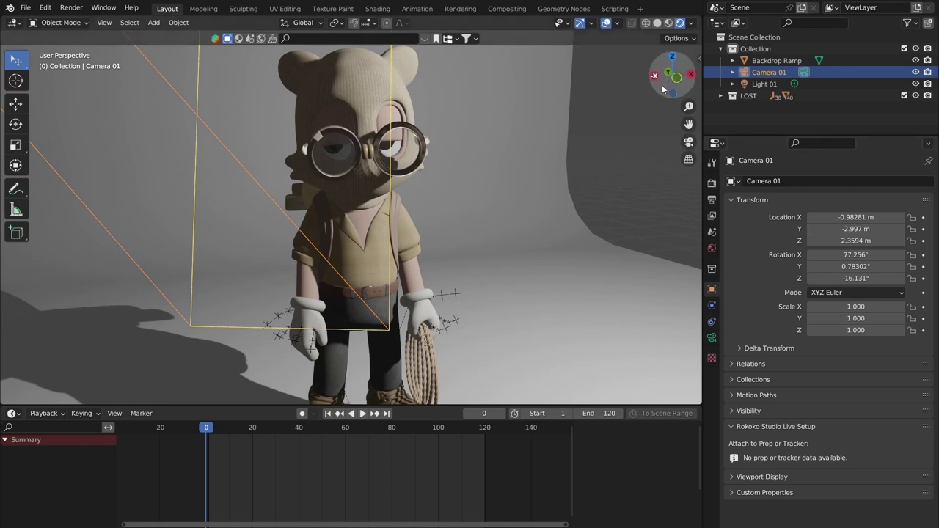
scroll(521, 218, down, 8)
middle_drag(521, 218, 452, 196)
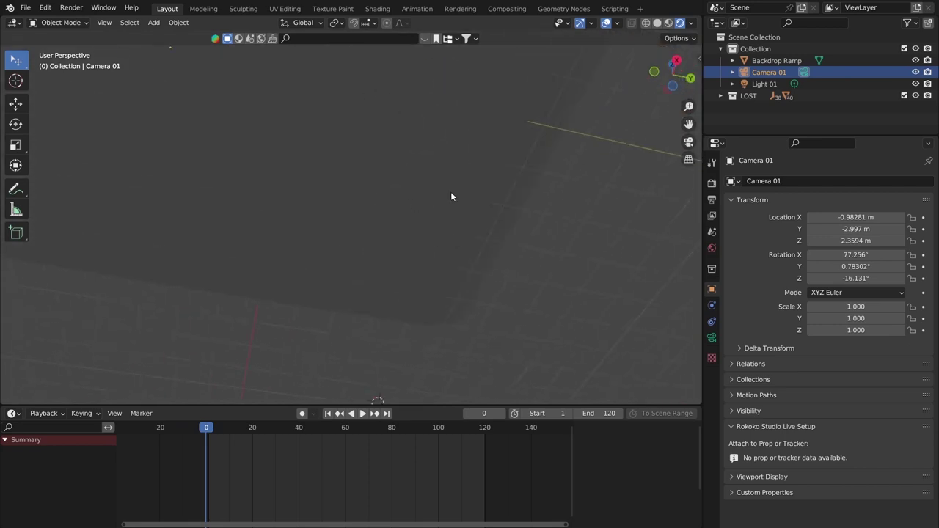
click(689, 144)
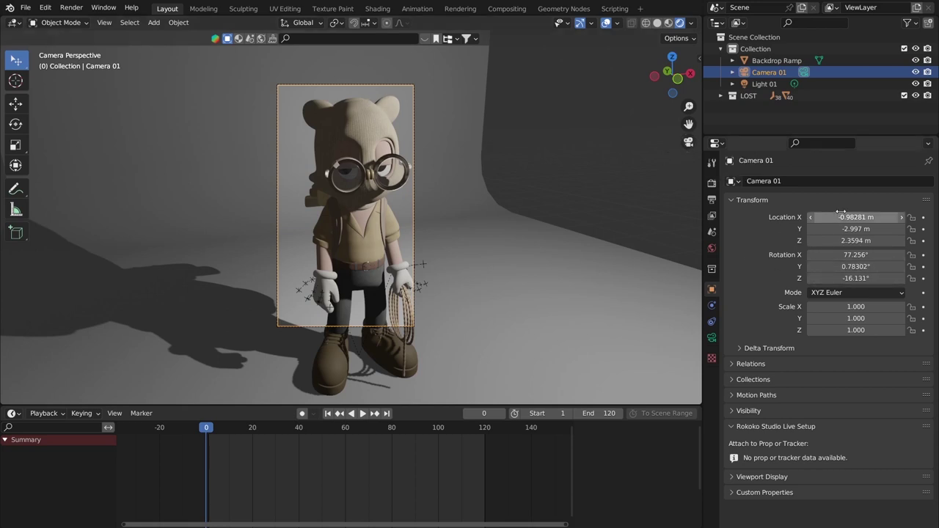
drag(829, 279, 862, 255)
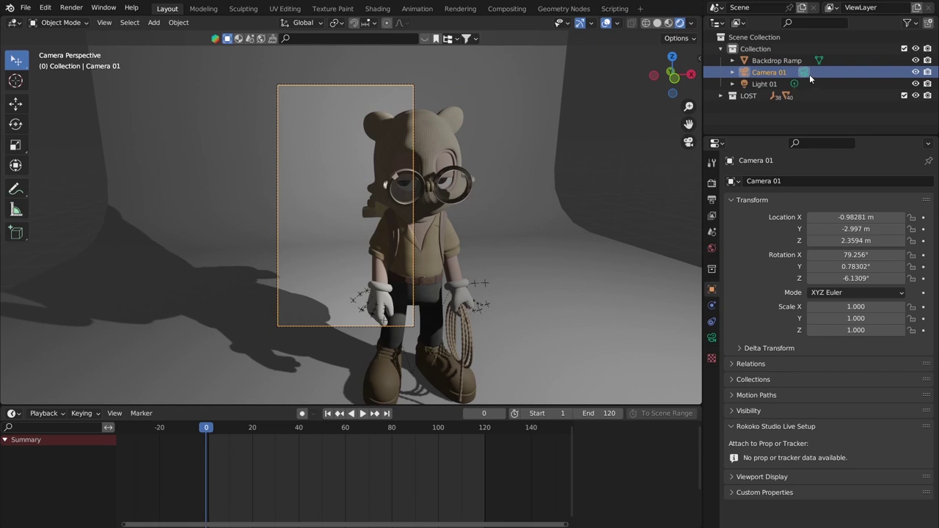
Practise deselecting and reselecting Camera 01 by its outliner entry and its viewport frame, and open its camera data properties
key(alt+a)
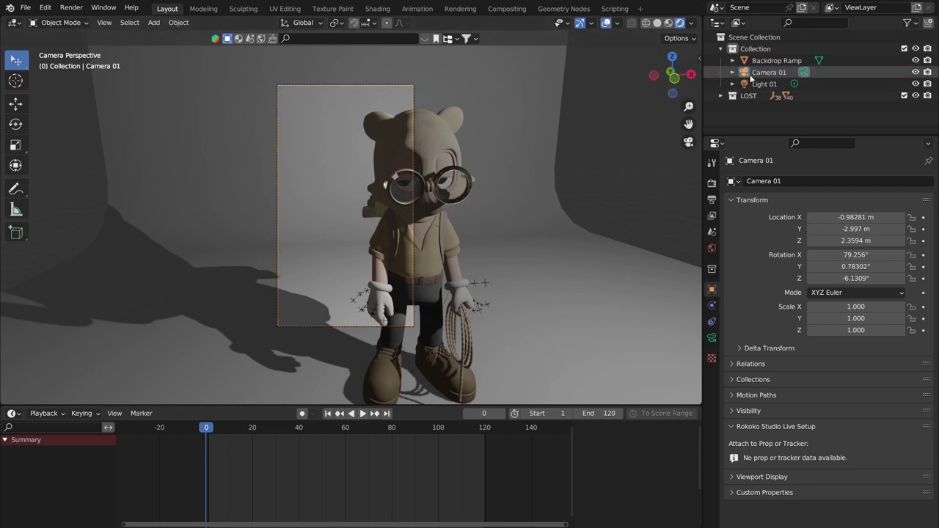
click(844, 72)
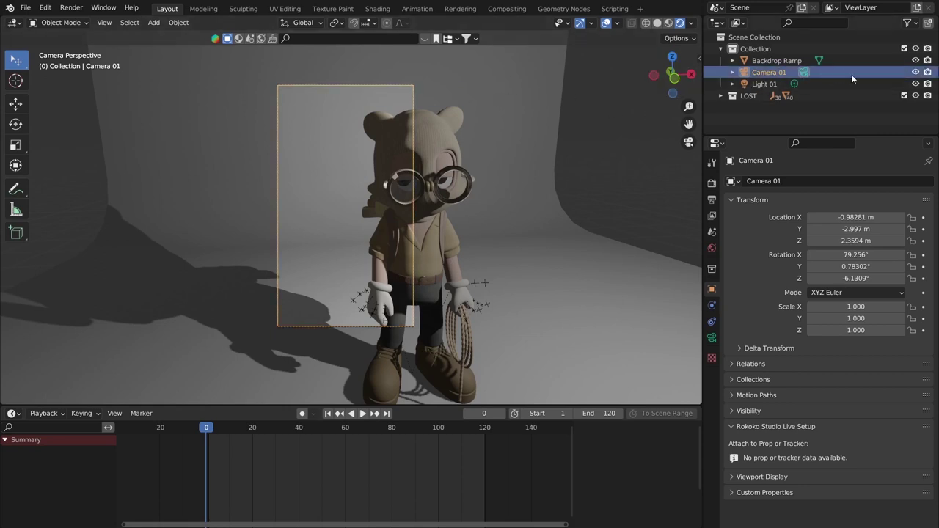
key(alt+a)
click(826, 73)
click(377, 86)
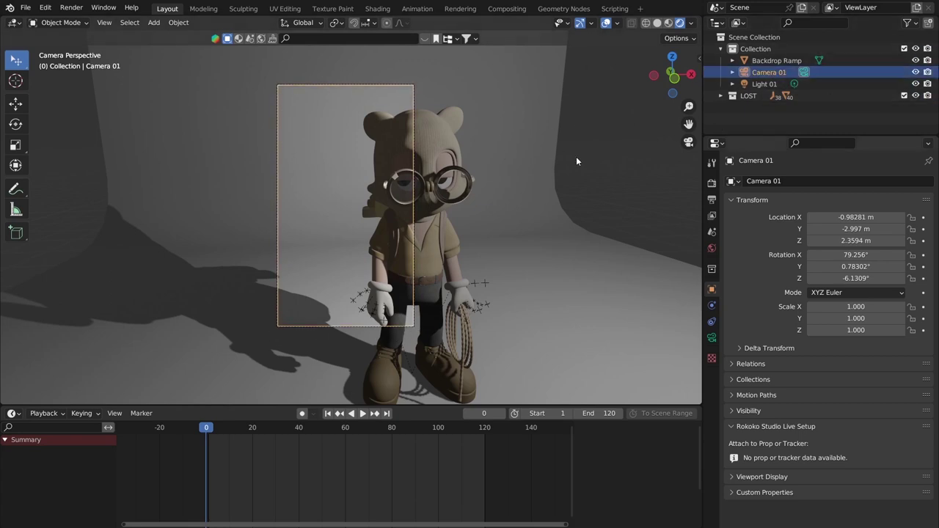
key(alt+a)
click(409, 89)
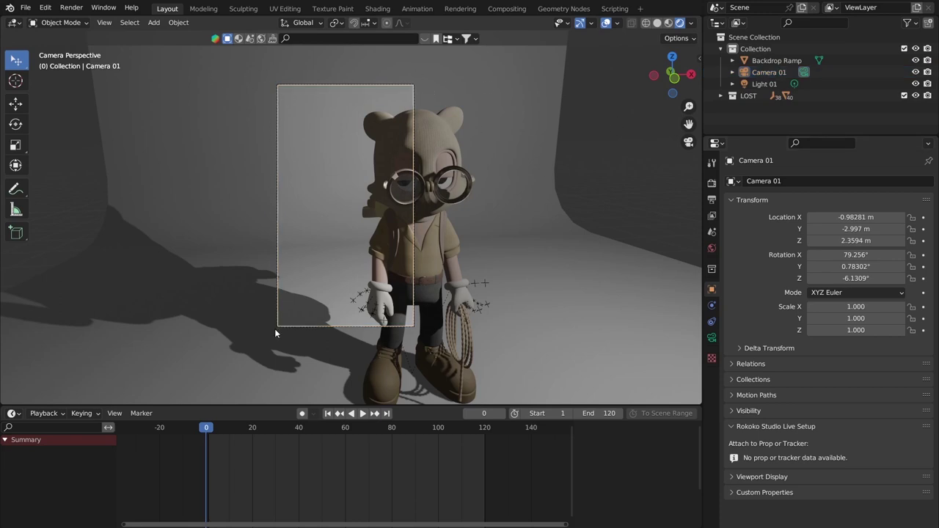
click(413, 109)
click(809, 107)
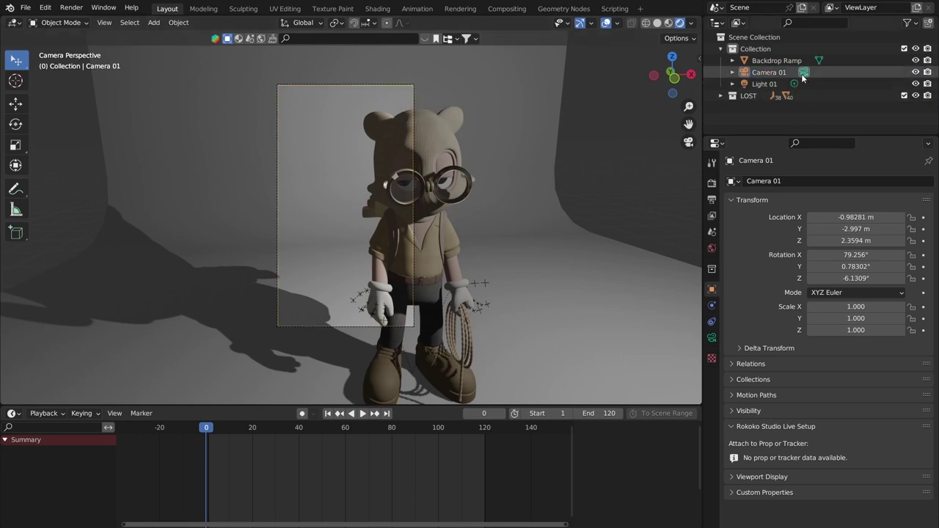
click(804, 72)
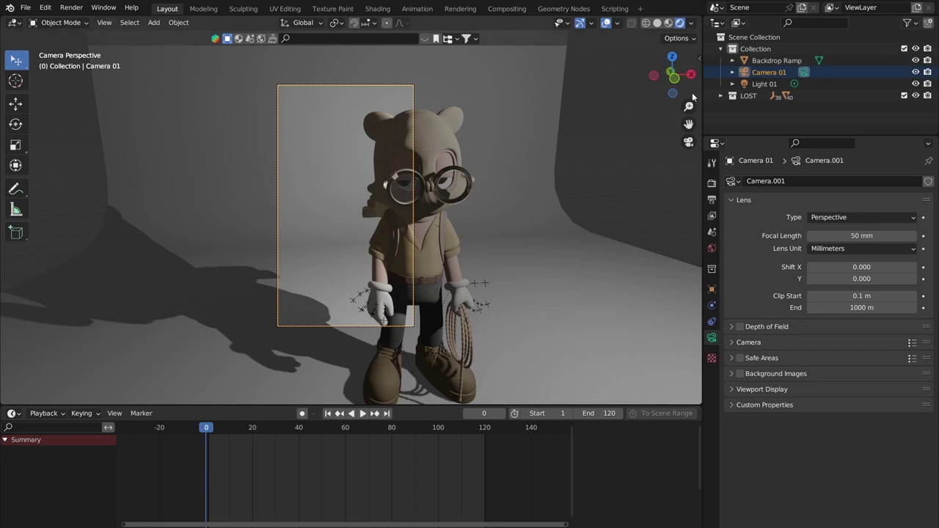
Show the 3D viewport's sidebar with its View settings
key(n)
key(n)
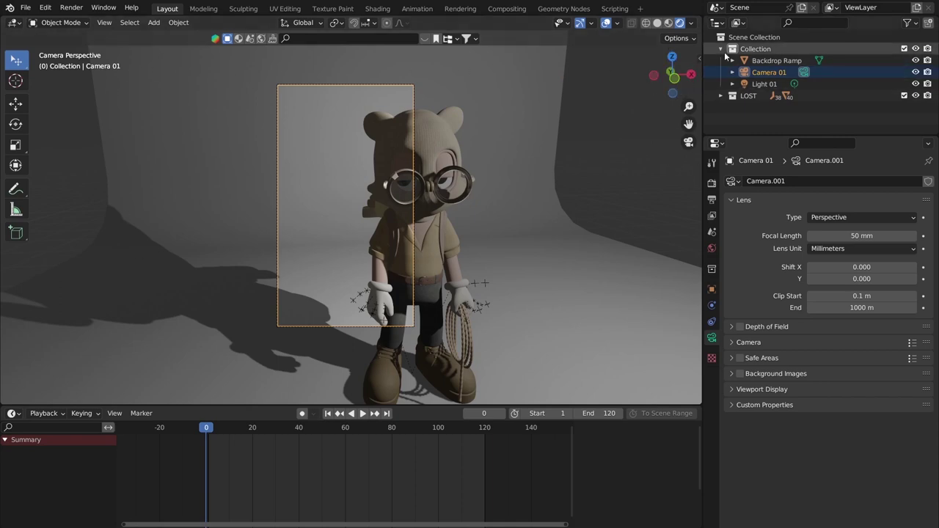
key(n)
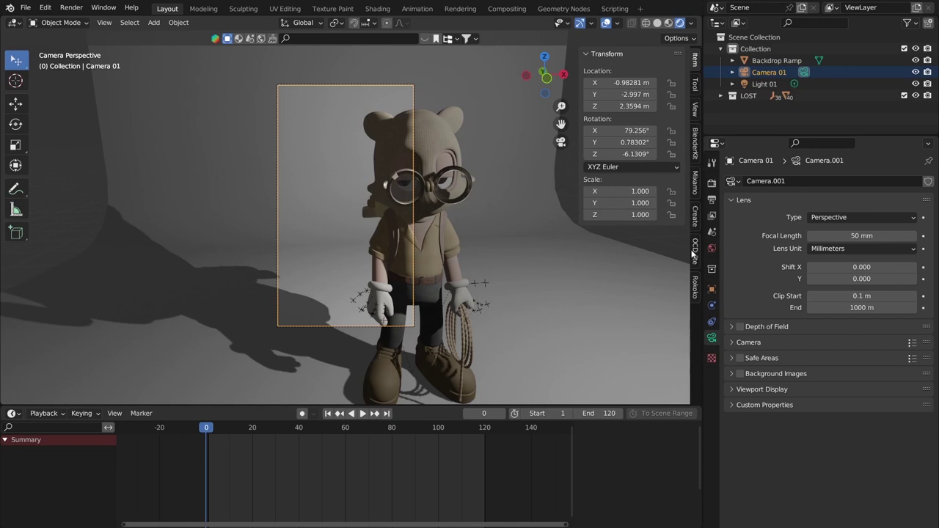
click(696, 157)
click(697, 106)
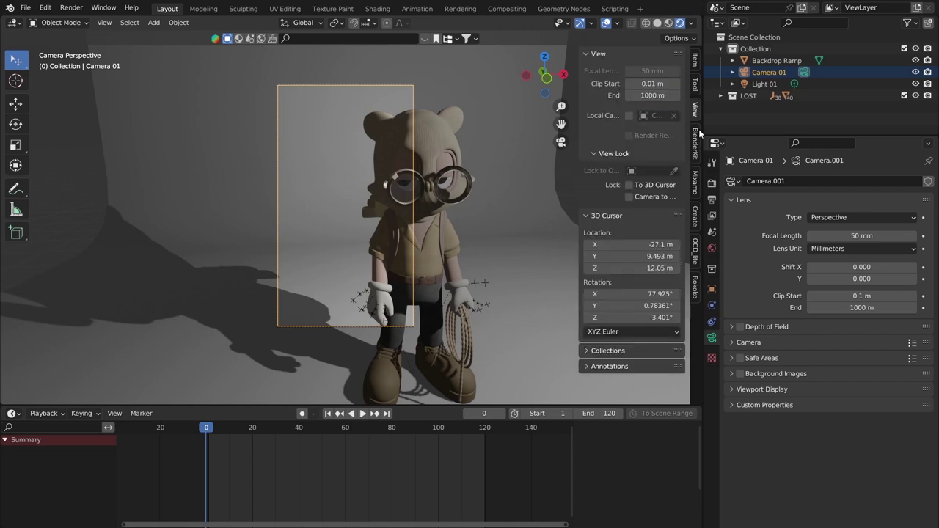
Look through the sidebar's BlenderKit, Mixamo, Create, OCD_lite, Rokoko and Item sections, and return to the View settings
click(699, 136)
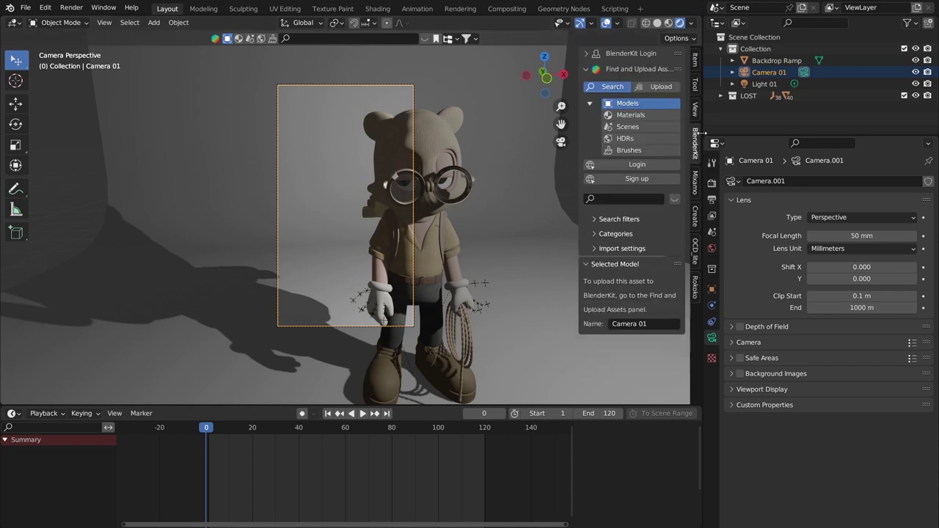
click(697, 184)
click(695, 214)
click(696, 249)
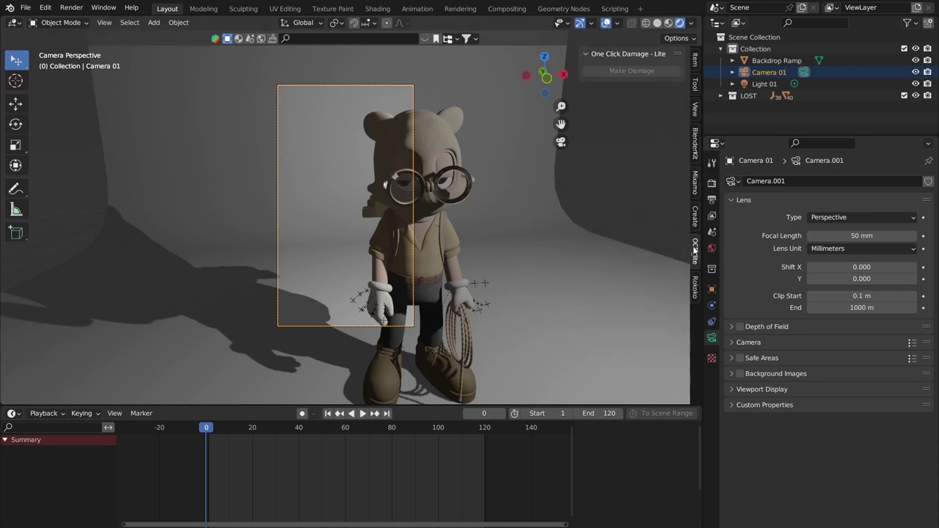
click(696, 285)
click(695, 237)
click(696, 183)
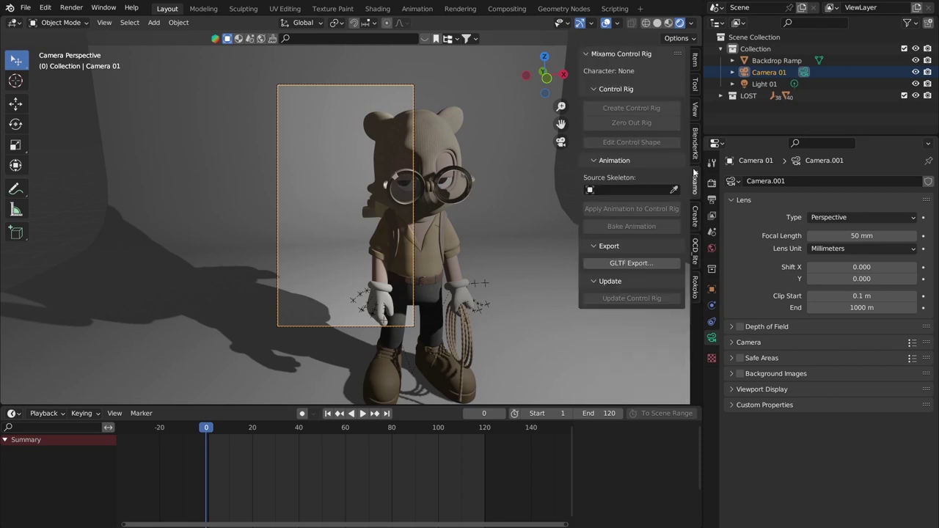
click(696, 145)
click(694, 187)
click(697, 280)
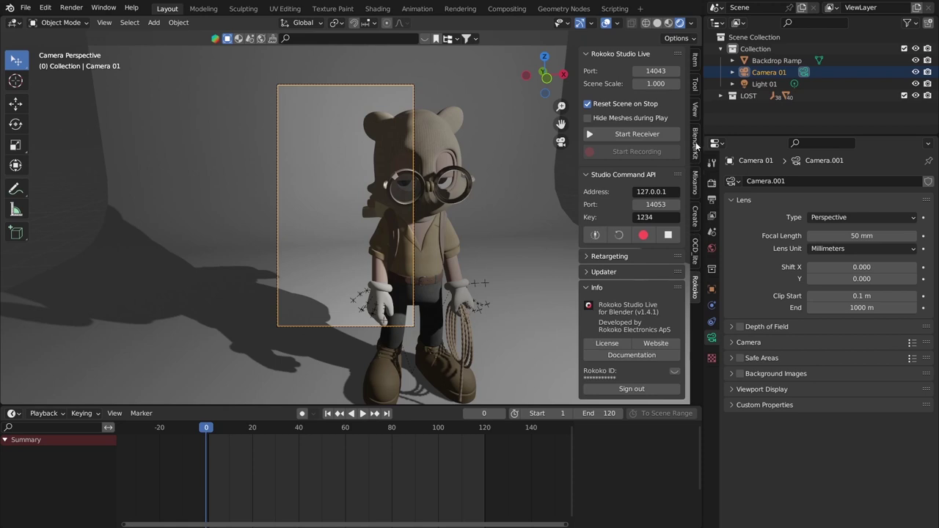
click(697, 146)
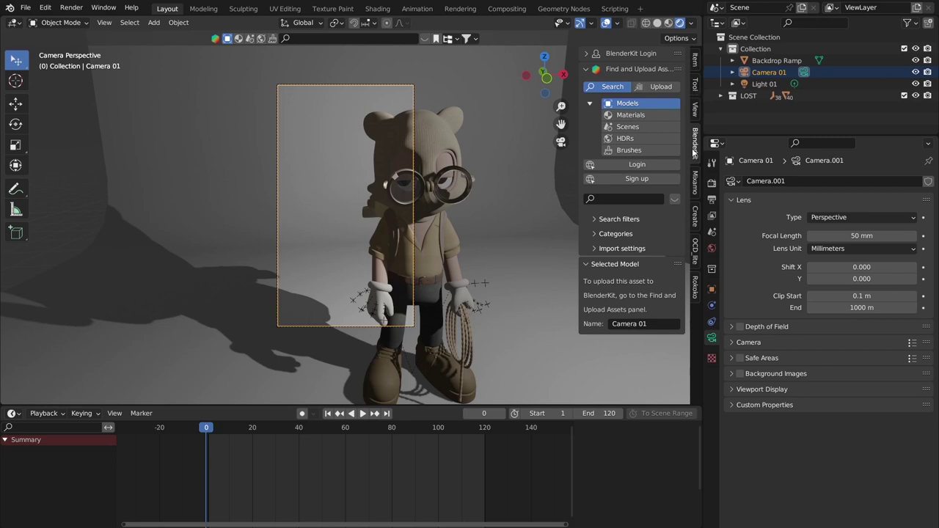
click(695, 60)
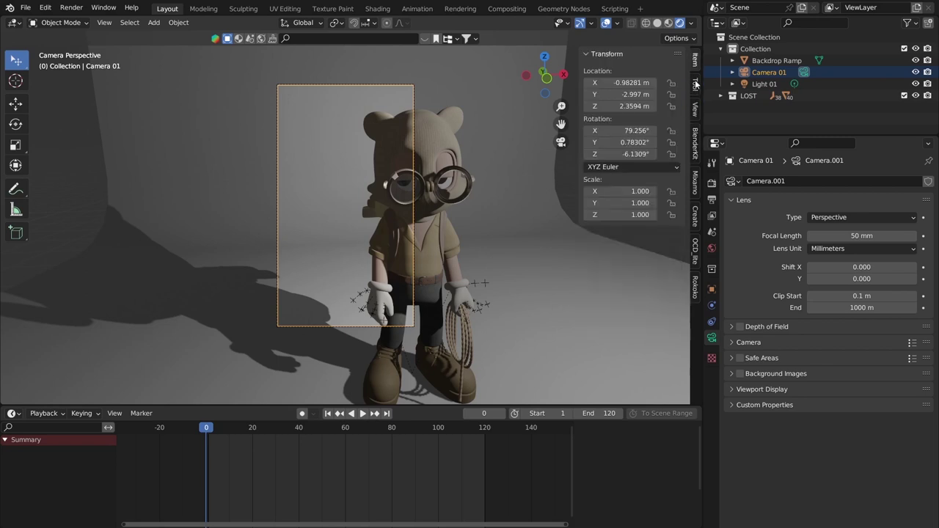
scroll(697, 85, down, 2)
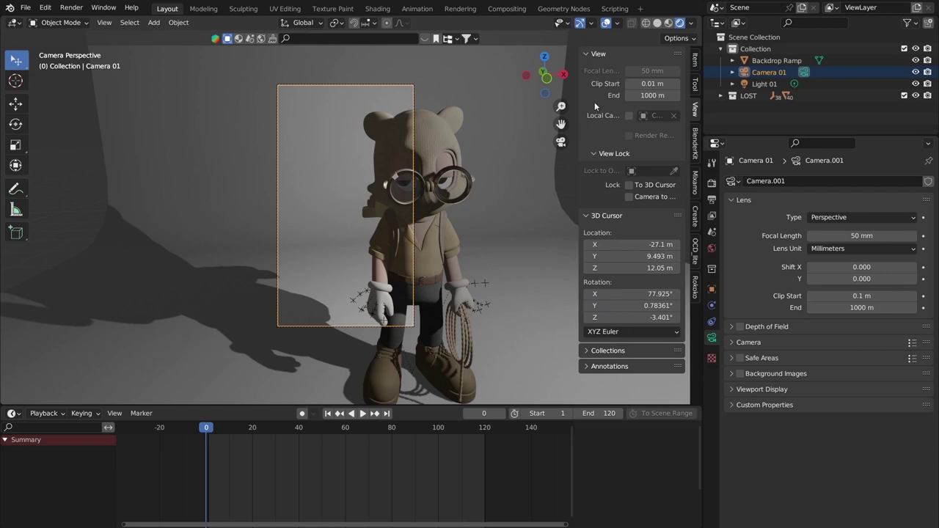
Collapse the 3D Cursor settings, keep the View settings expanded, and widen the sidebar to make the full option names readable
click(586, 53)
click(590, 69)
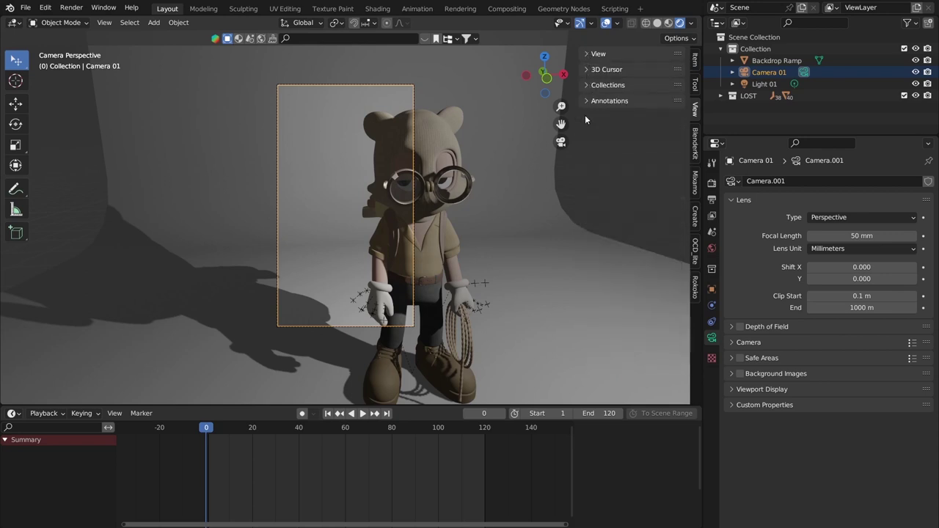
click(586, 53)
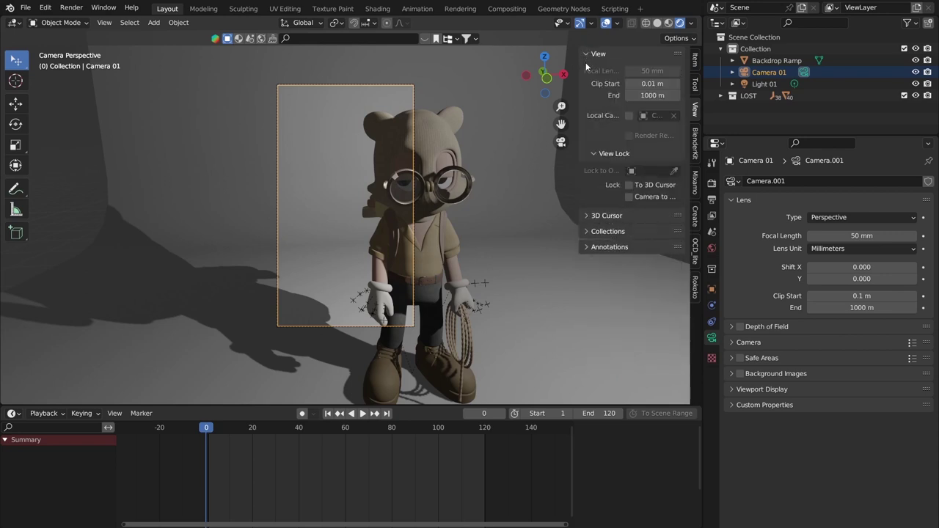
click(588, 217)
click(588, 216)
drag(579, 196, 533, 197)
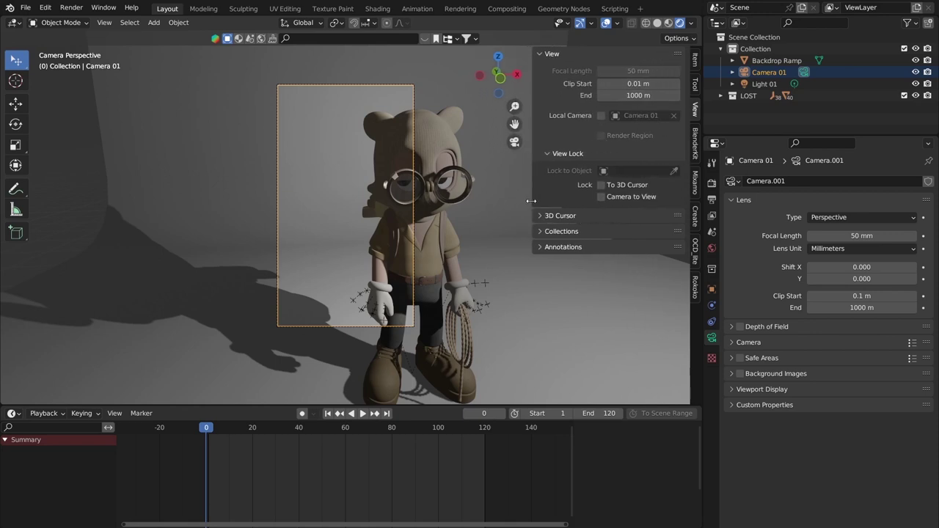
Enable the Camera to View lock and orbit the locked camera to frame the character
click(602, 197)
click(601, 197)
click(601, 198)
middle_drag(395, 129, 349, 77)
middle_drag(190, 250, 402, 255)
middle_drag(254, 236, 365, 267)
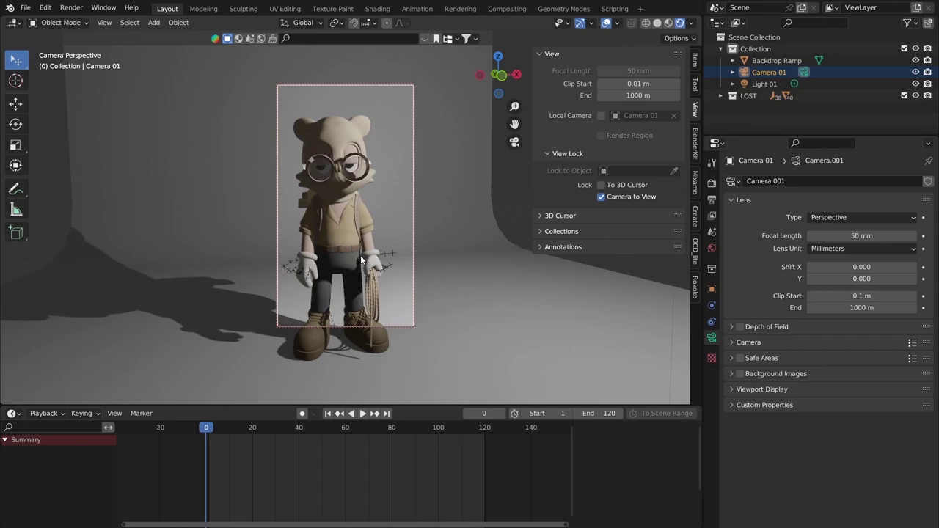
Dolly and orbit the locked camera until the character stands large within the camera frame
scroll(370, 270, up, 4)
scroll(388, 262, down, 5)
scroll(385, 268, up, 5)
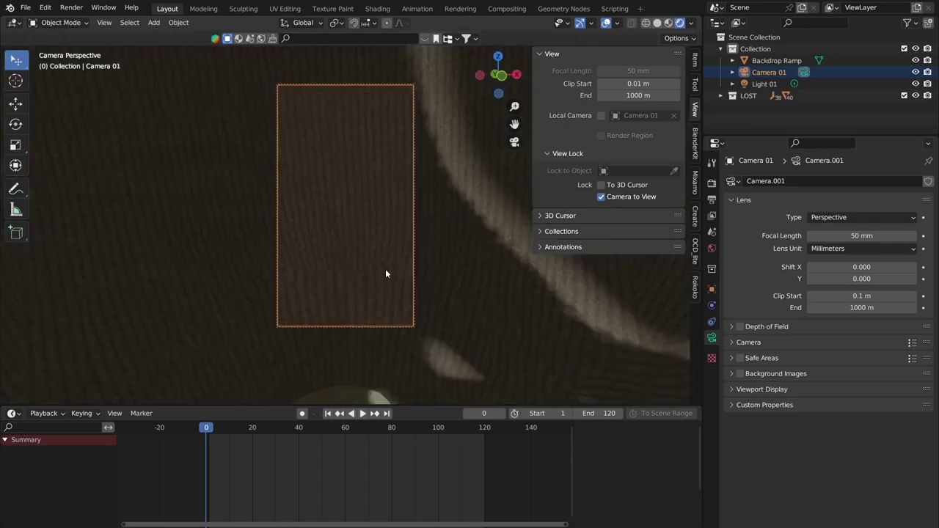
scroll(385, 268, down, 7)
scroll(385, 270, down, 2)
scroll(385, 270, up, 6)
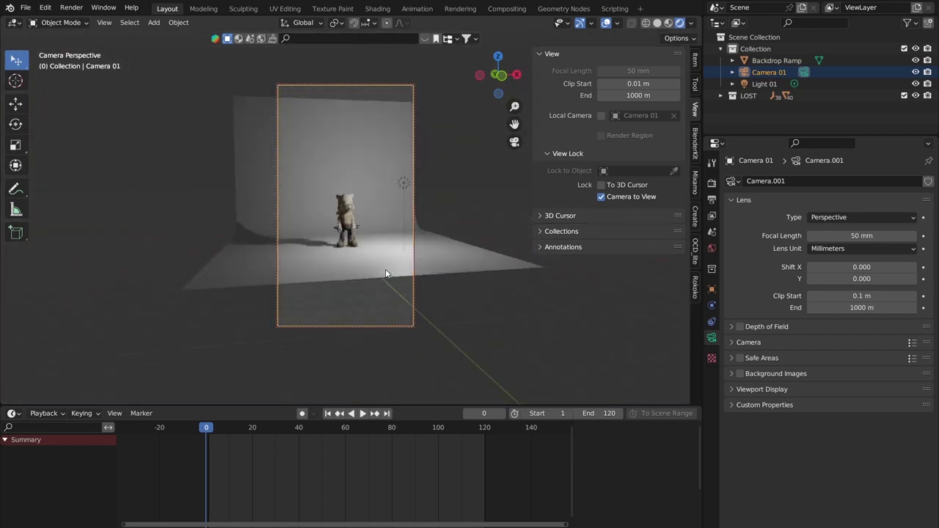
scroll(385, 269, down, 3)
middle_drag(385, 268, 416, 252)
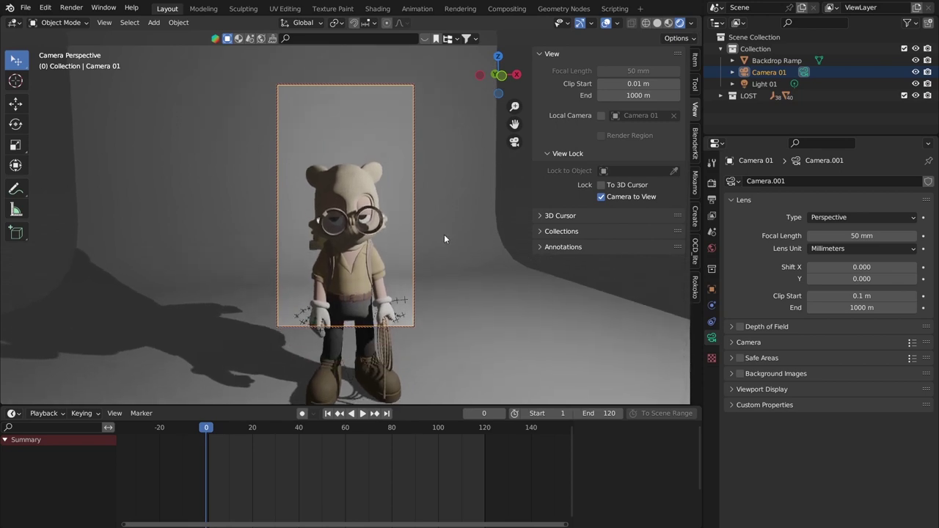
mouse_move(441, 219)
middle_down()
mouse_move(445, 238)
mouse_move(445, 229)
middle_up()
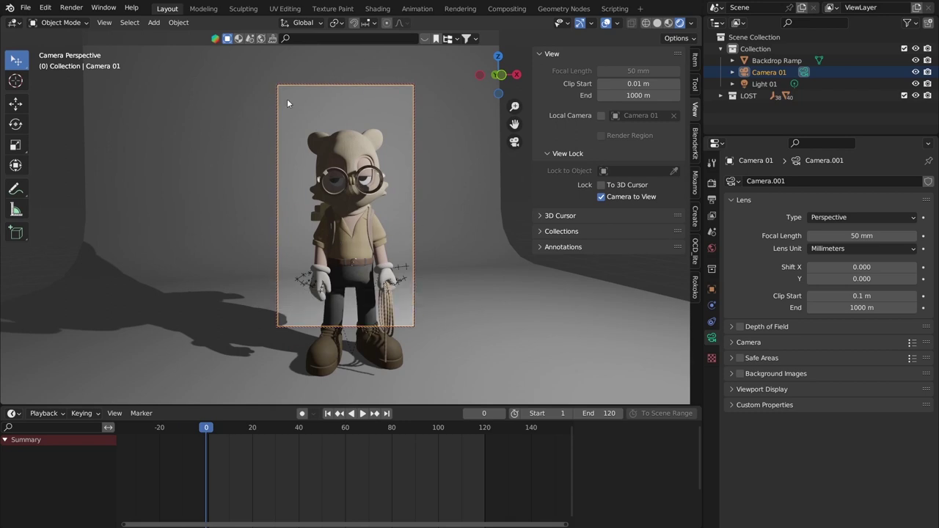
Turn off the Camera to View lock and leave the camera view to inspect the whole backdrop scene from outside
click(601, 197)
middle_drag(162, 202, 464, 270)
scroll(279, 183, down, 5)
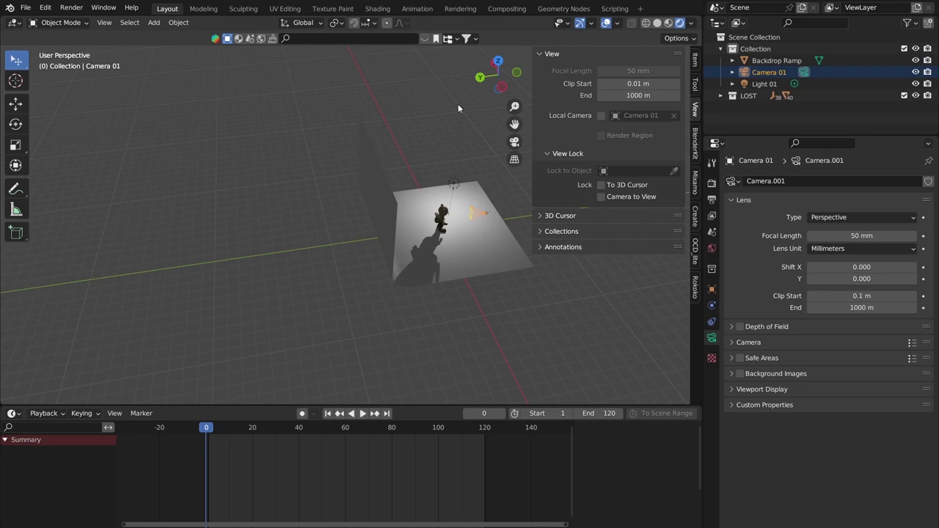
middle_drag(458, 108, 294, 293)
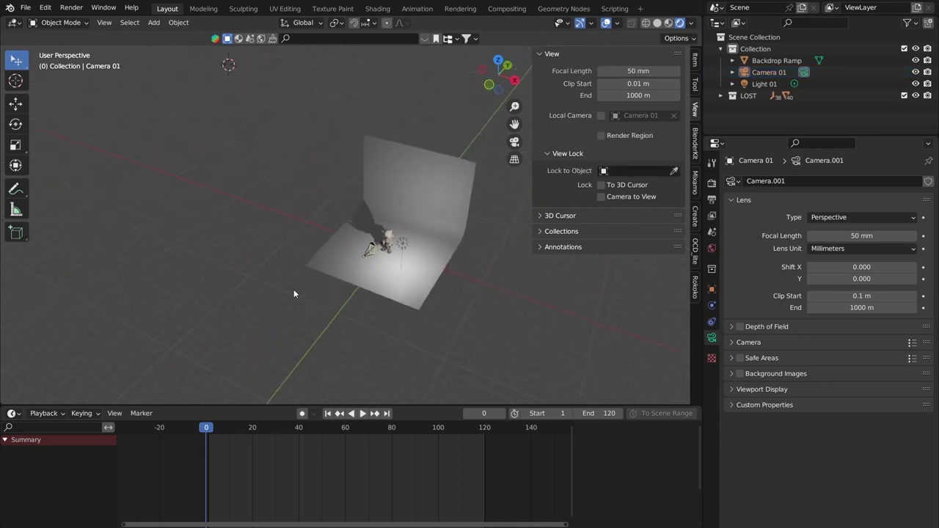
ctrl+scroll(294, 294, up, 2)
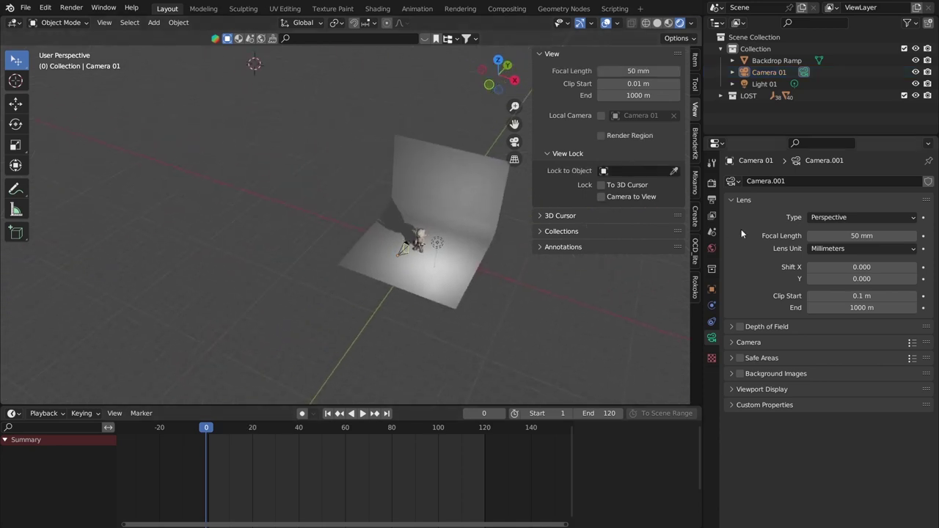
Return to the Camera 01 view with its whole frame fitting inside the viewport
click(514, 141)
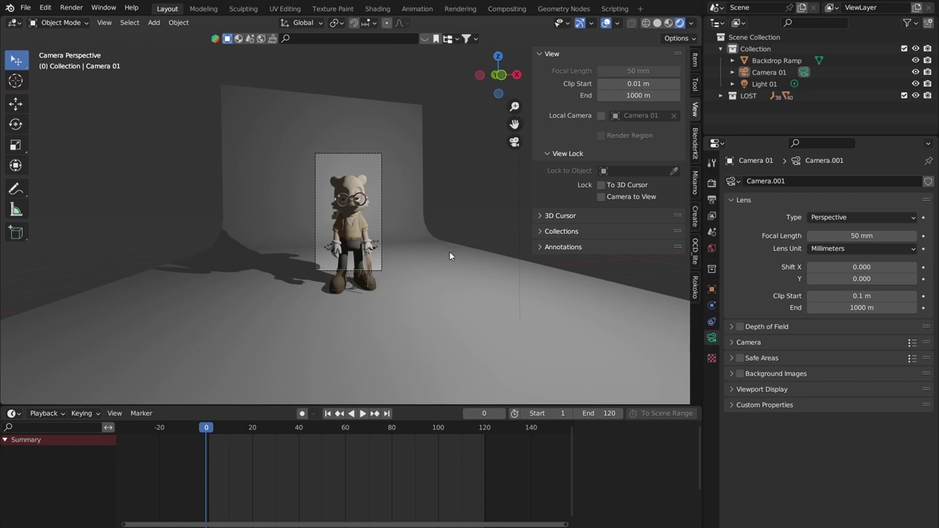
scroll(449, 256, up, 6)
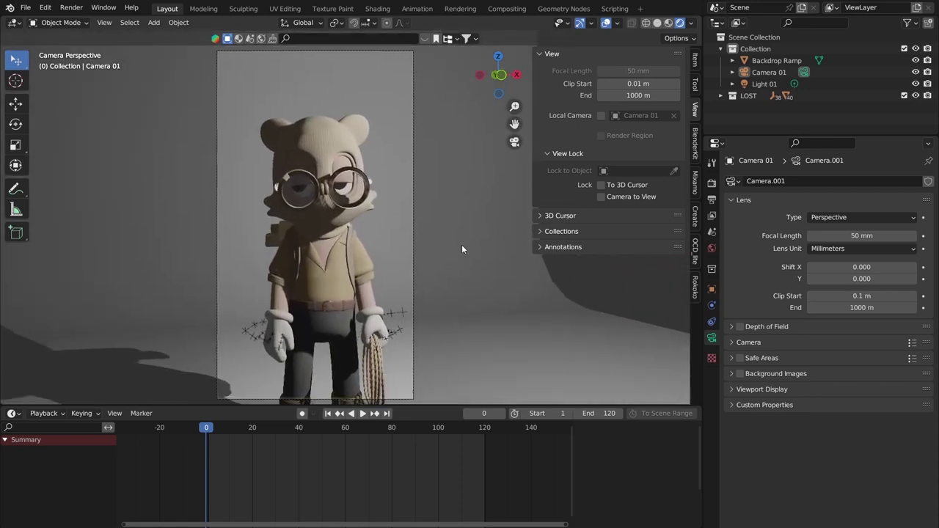
scroll(462, 249, down, 3)
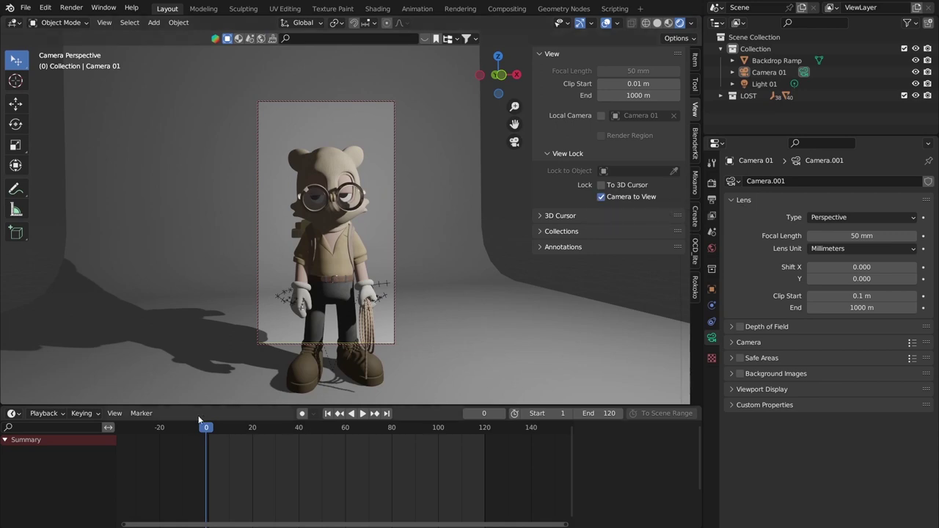
Make sure the Camera to View lock is off and select Camera 01 by its frame
click(602, 197)
mouse_move(214, 437)
mouse_down()
mouse_move(398, 437)
mouse_move(207, 436)
mouse_up()
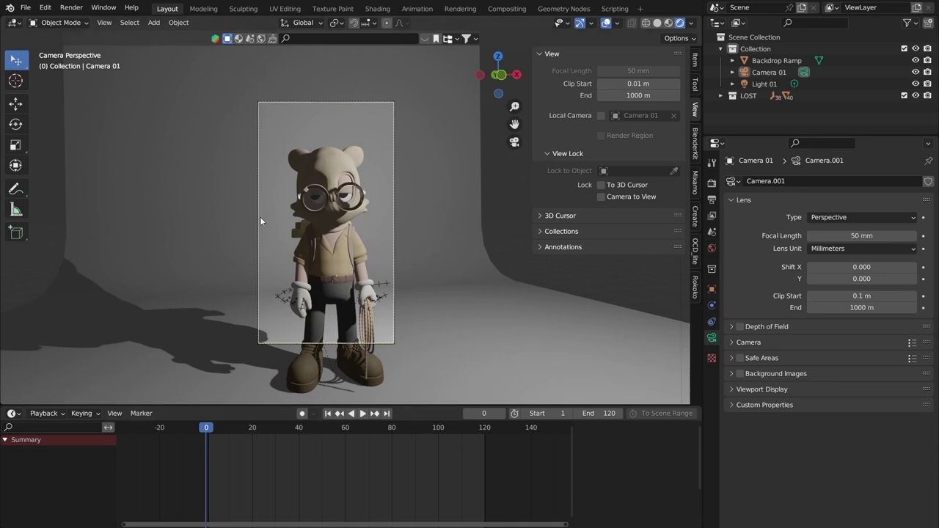
click(398, 280)
shift+click(393, 248)
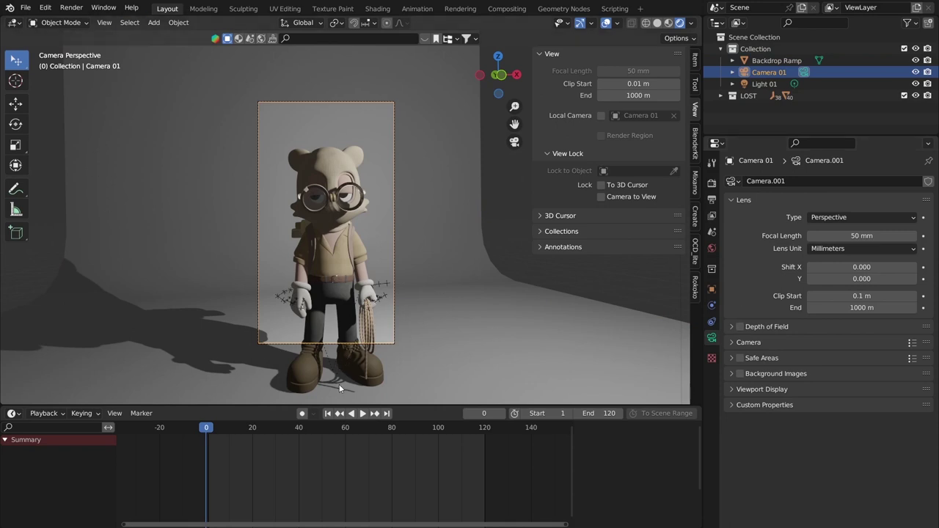
Enlarge the timeline area and move the playhead to frame 1
drag(396, 406, 396, 363)
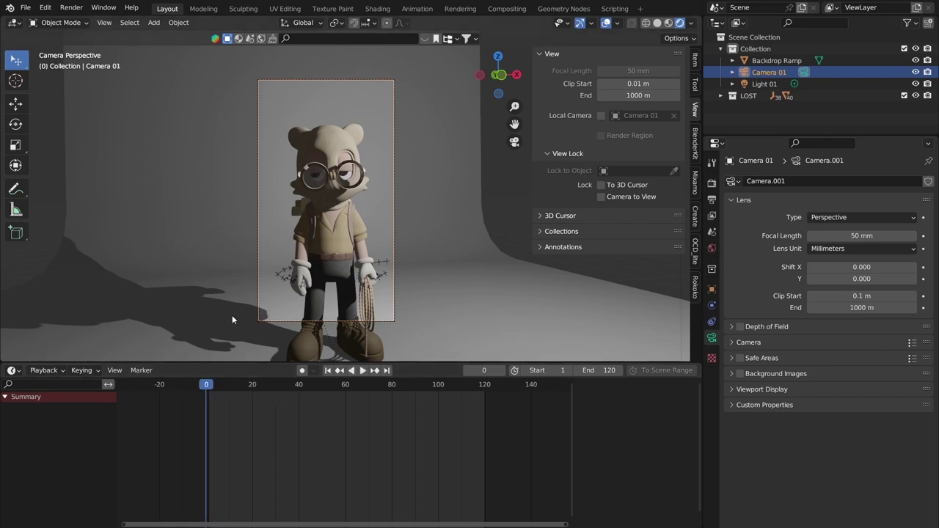
drag(297, 393, 207, 386)
drag(199, 389, 209, 391)
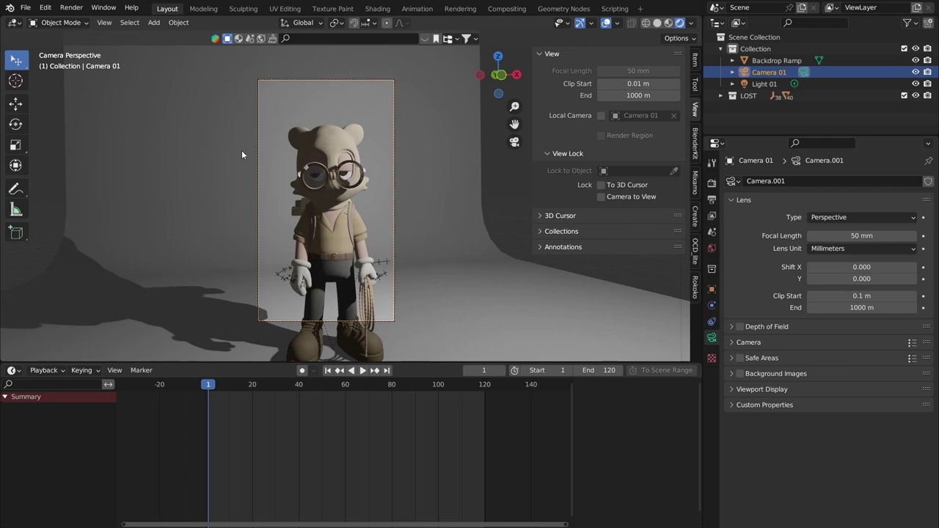
Show Camera 01's object properties and try keyframing all its Location axes at frame 1, removing the keyframes each time
click(711, 291)
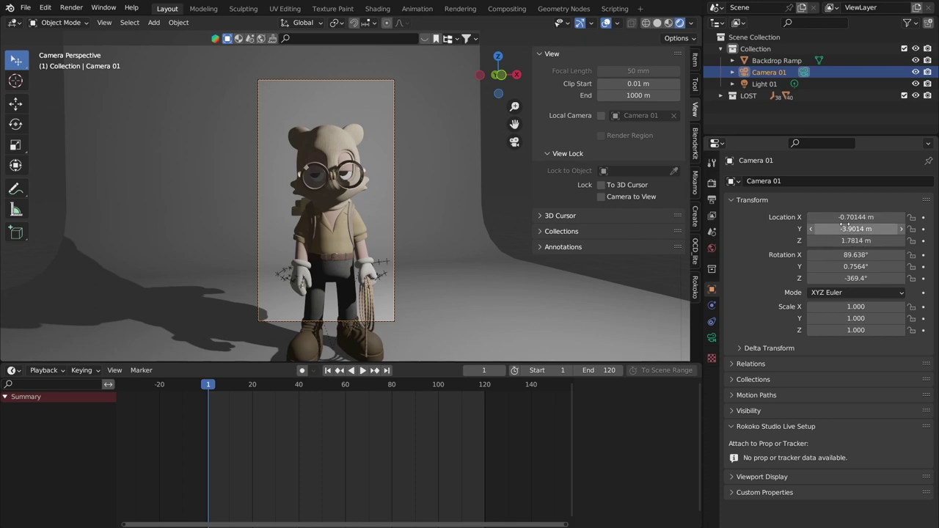
right_click(850, 218)
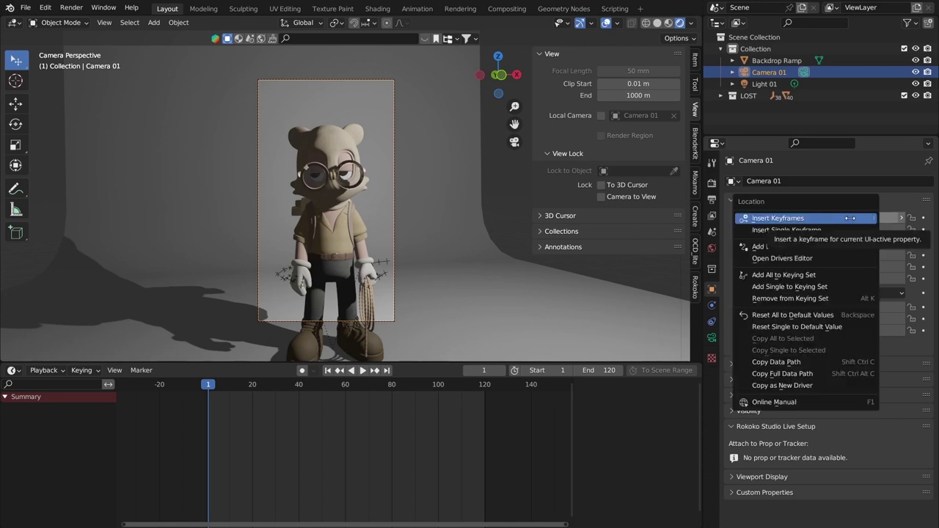
right_click(821, 217)
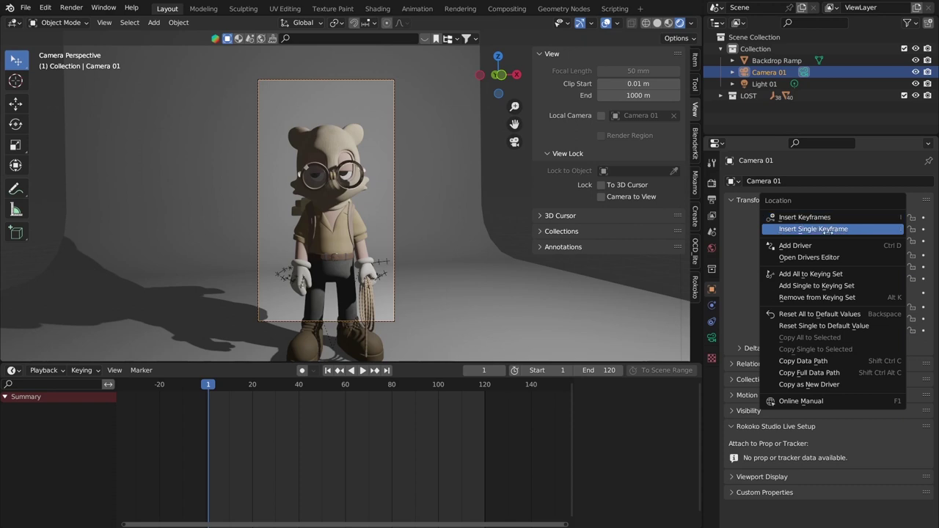
click(820, 218)
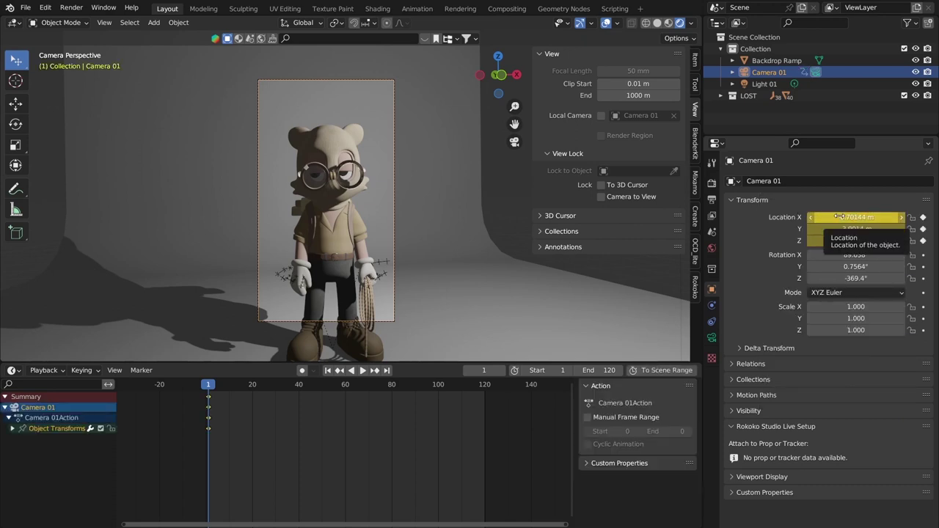
key(alt+i)
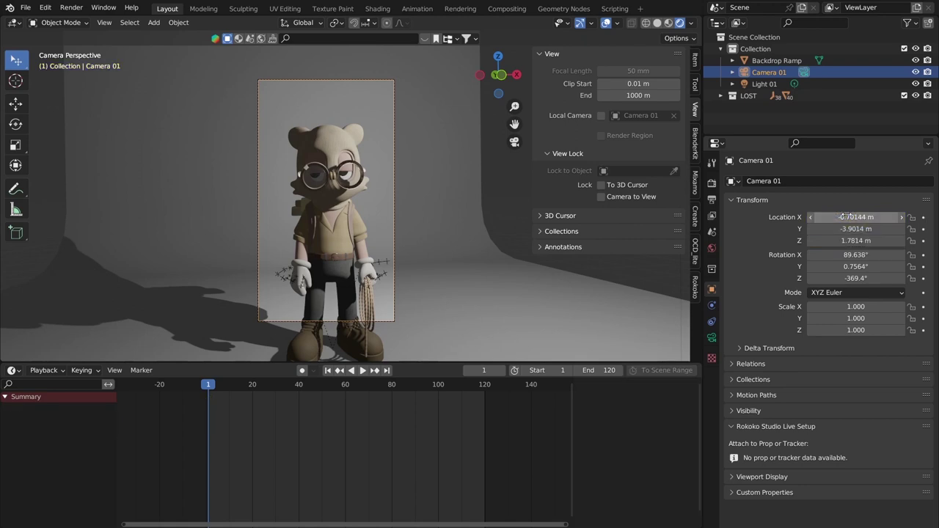
right_click(843, 217)
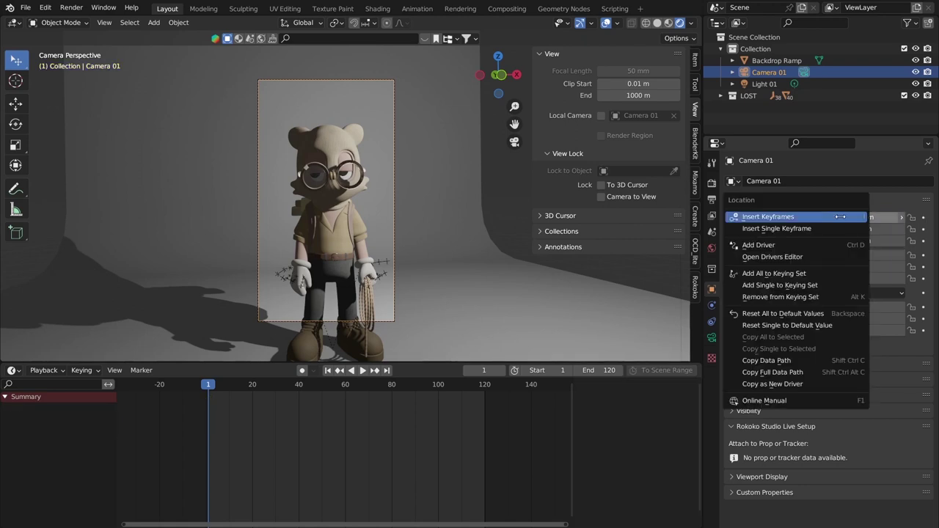
click(768, 217)
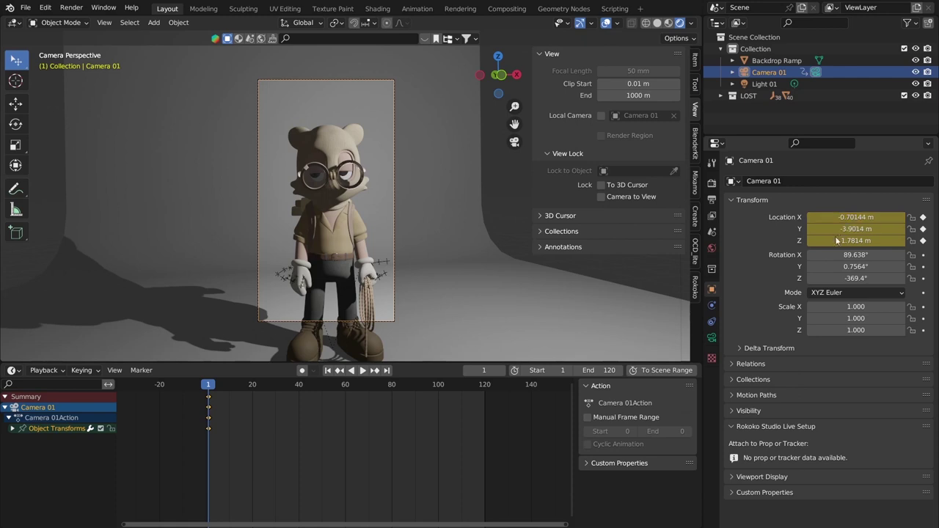
key(ctrl+z)
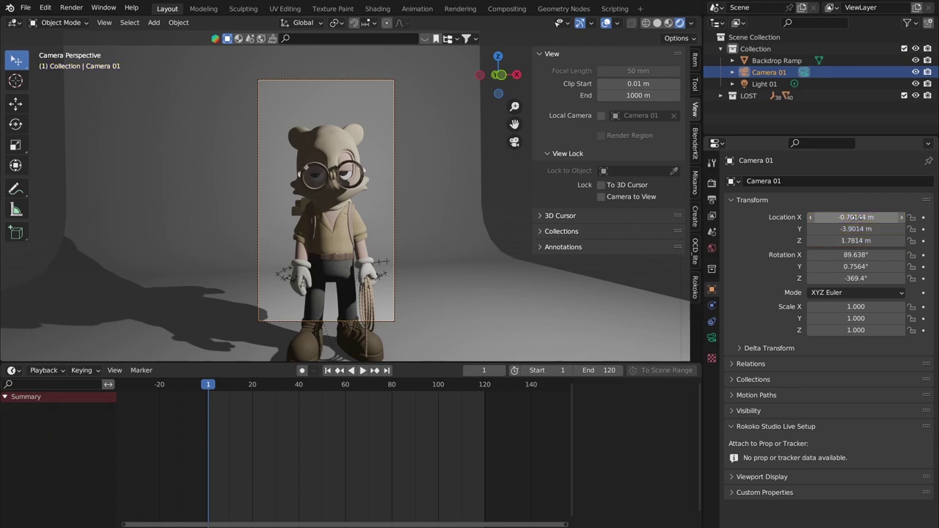
Insert a single keyframe on the camera's Location X only and delete it again
right_click(830, 214)
click(822, 228)
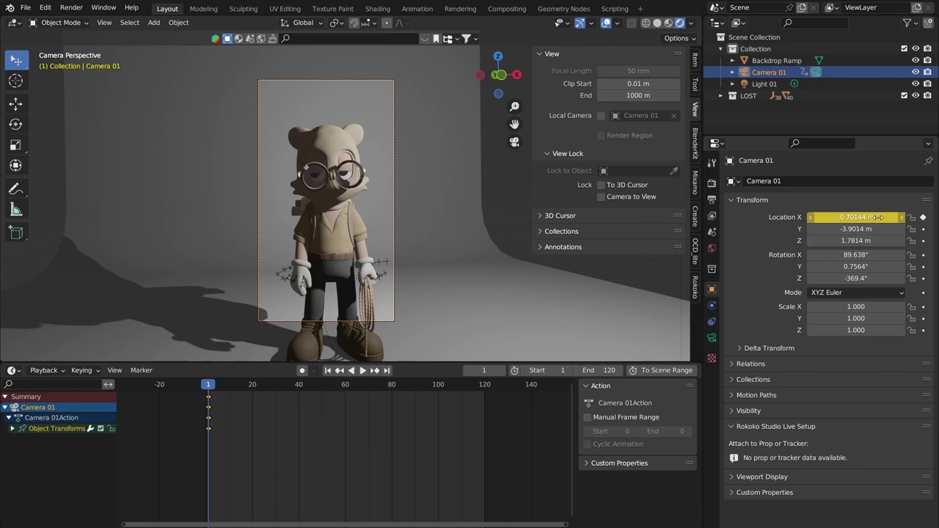
key(alt+i)
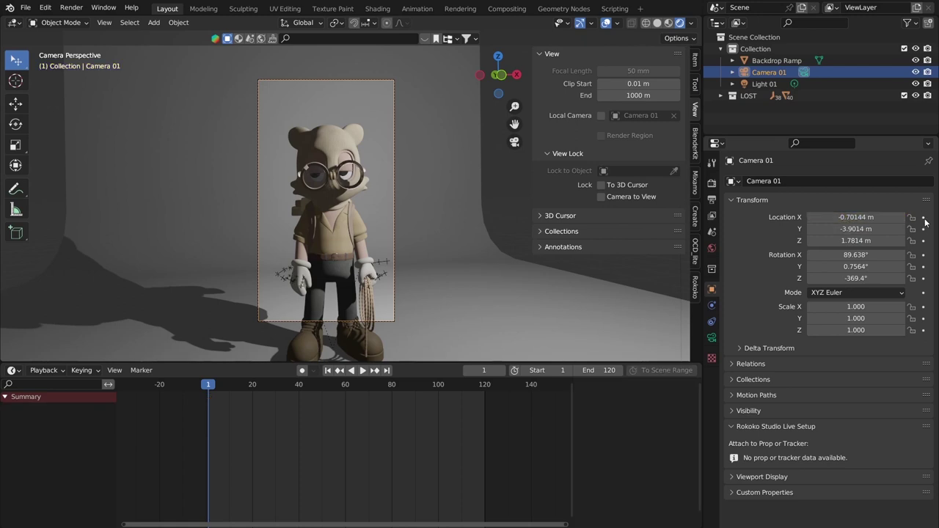
Add and remove the Location X keyframe several times with the property's own animate toggle, ending without a keyframe
click(924, 218)
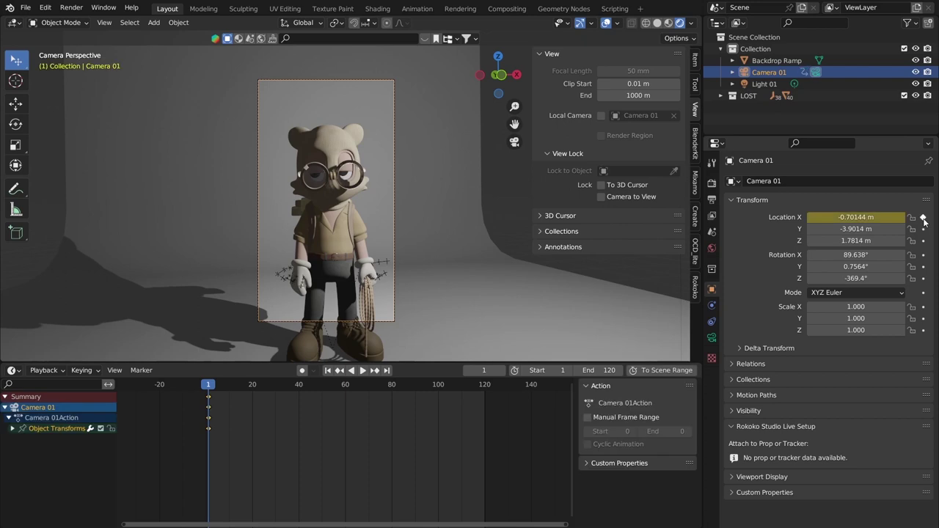
click(924, 218)
click(924, 219)
click(924, 218)
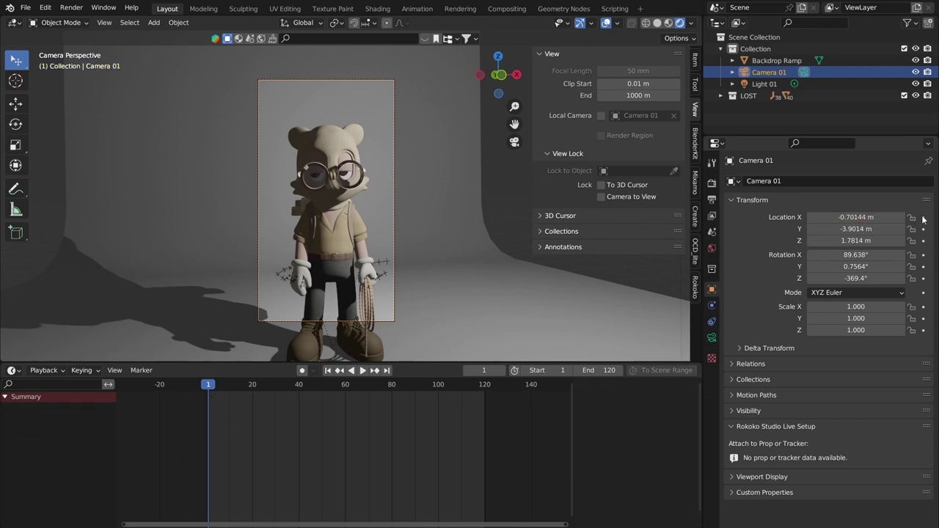
click(923, 219)
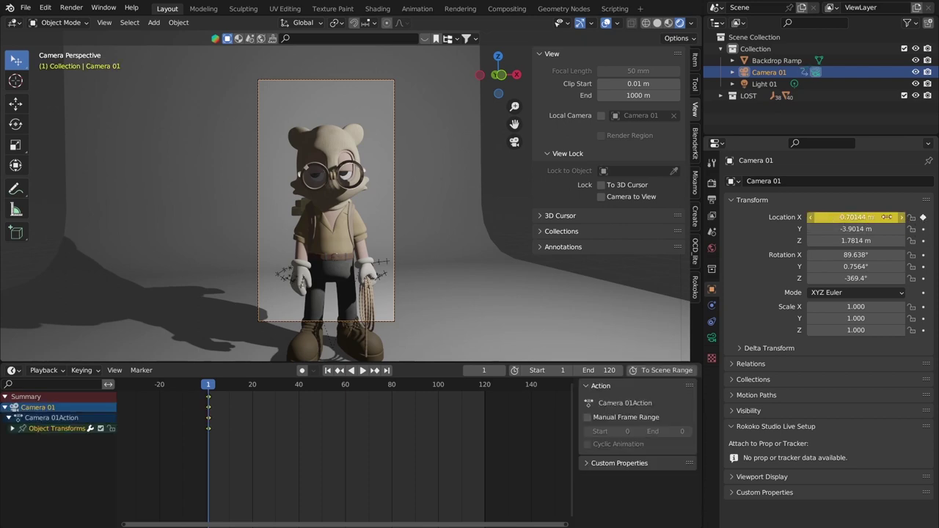
key(alt+i)
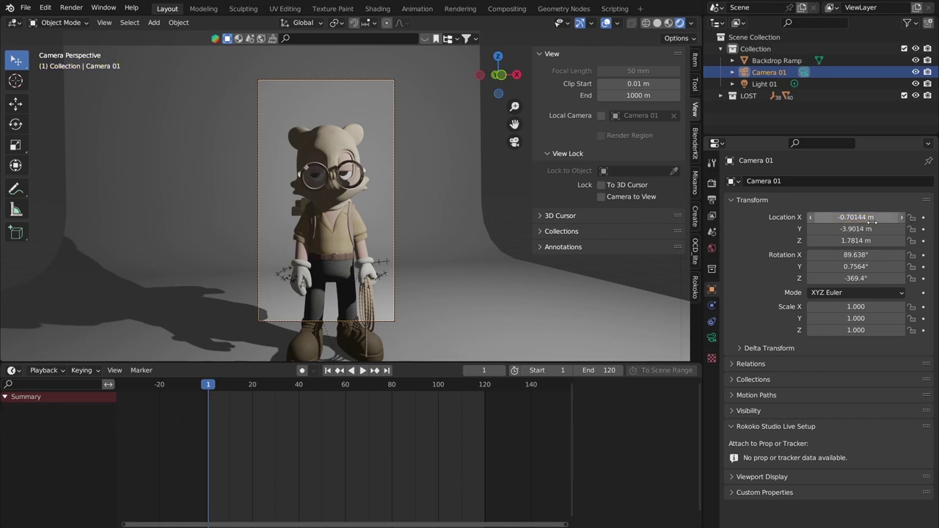
Insert a Location keyframe for Camera 01 at frame 1, covering the X, Y and Z axes
key(i)
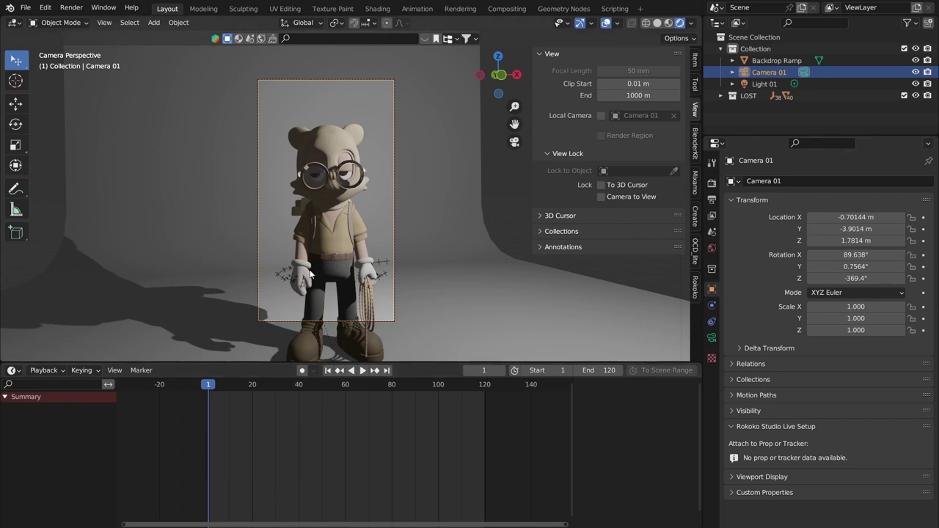
key(i)
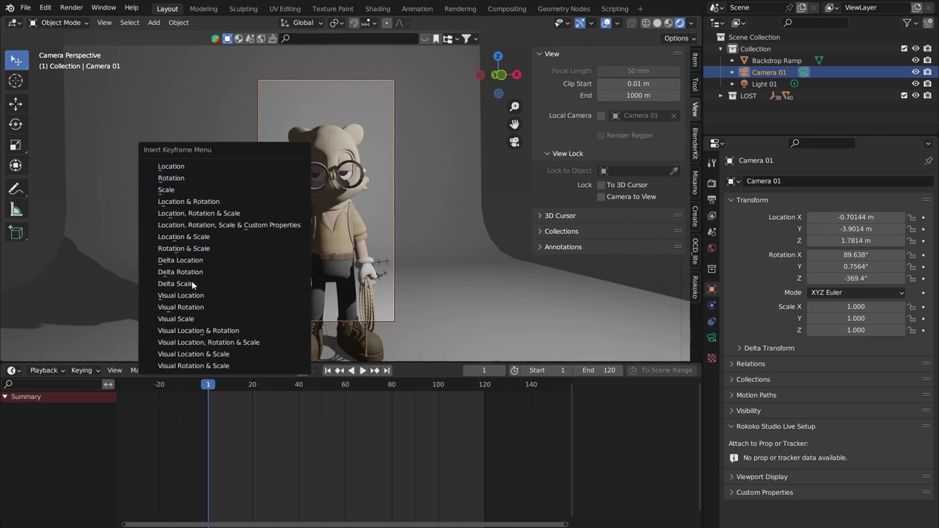
click(214, 165)
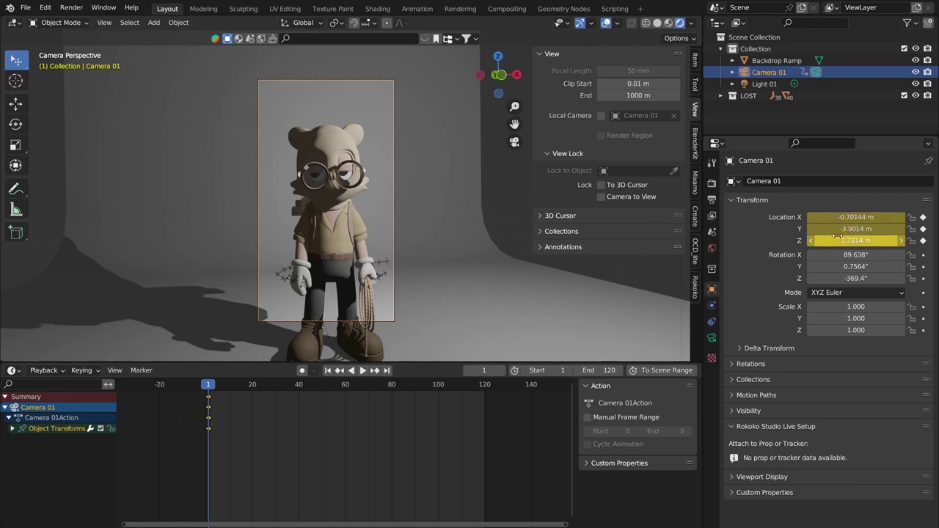
right_click(855, 220)
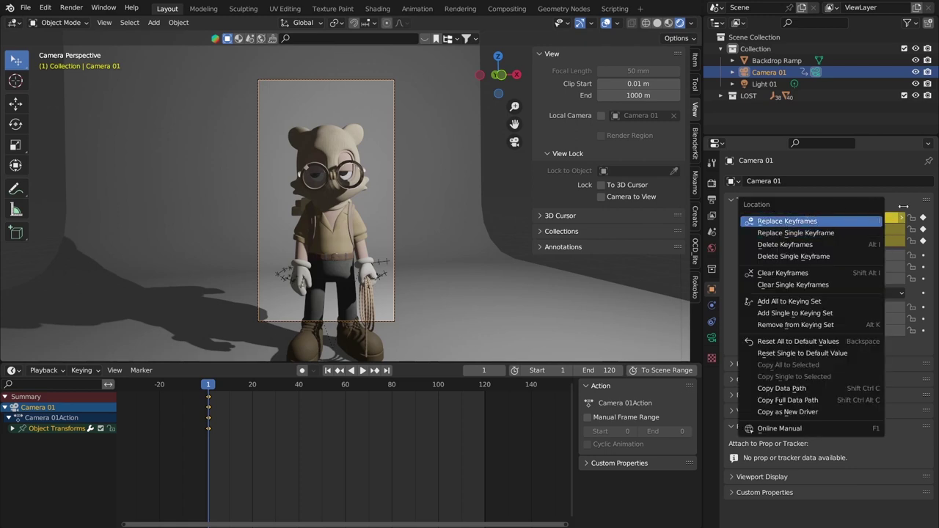
click(844, 221)
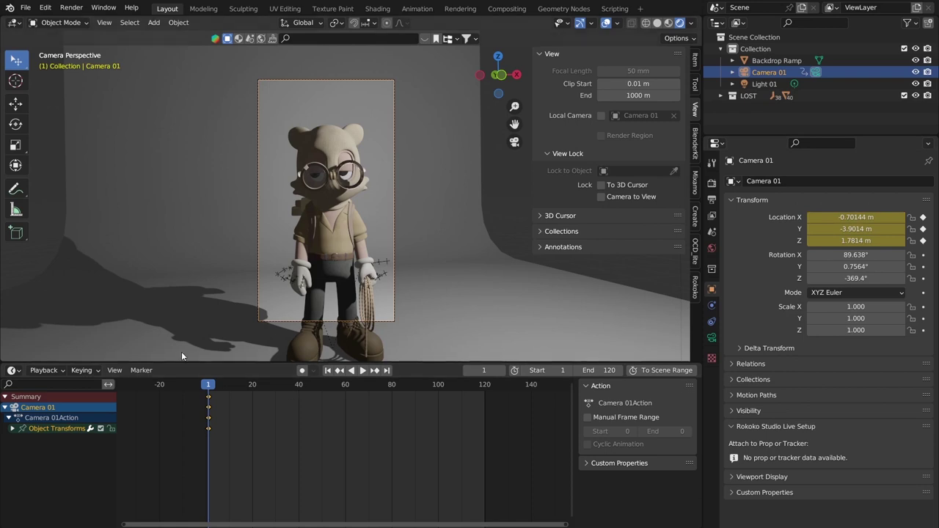
Set the editor area below the 3D viewport to the Timeline editor
click(12, 371)
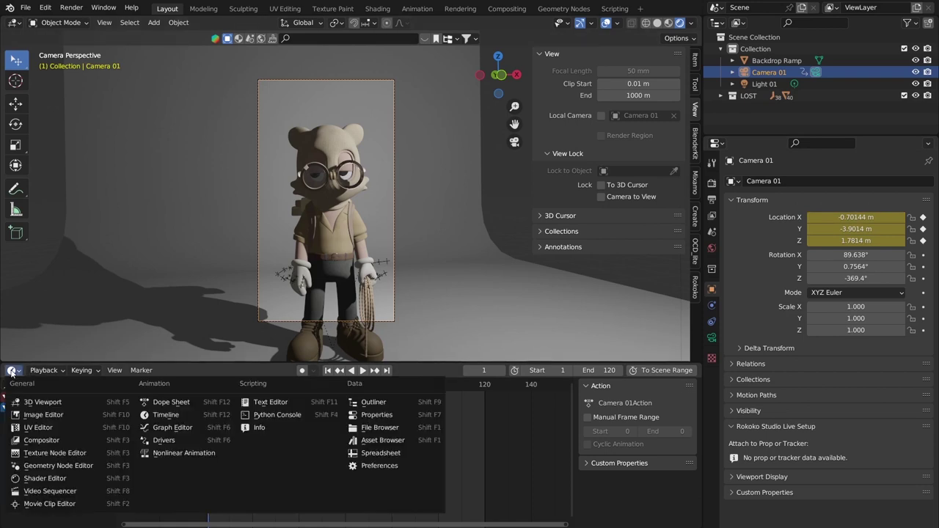
click(166, 415)
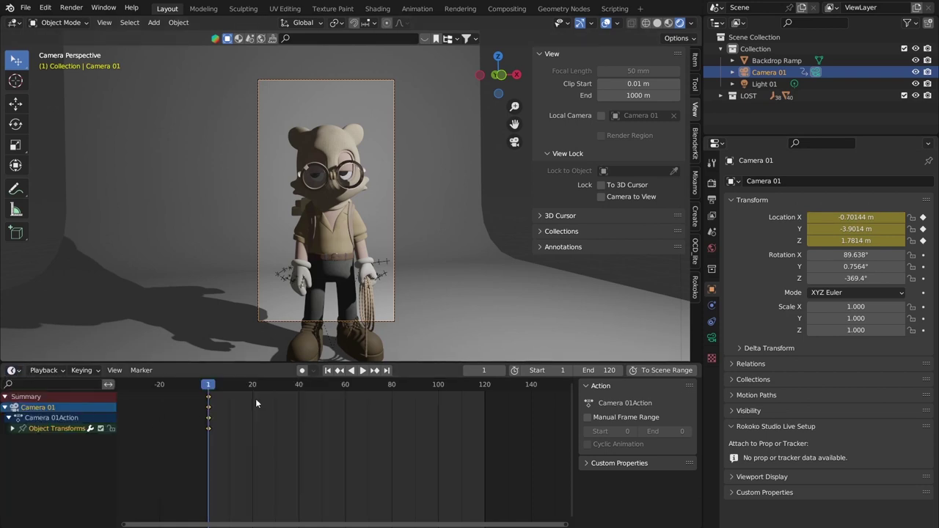
Expand Camera 01's Object Transforms channels in the Timeline to view the location axes, and collapse the channel hierarchy again
click(11, 428)
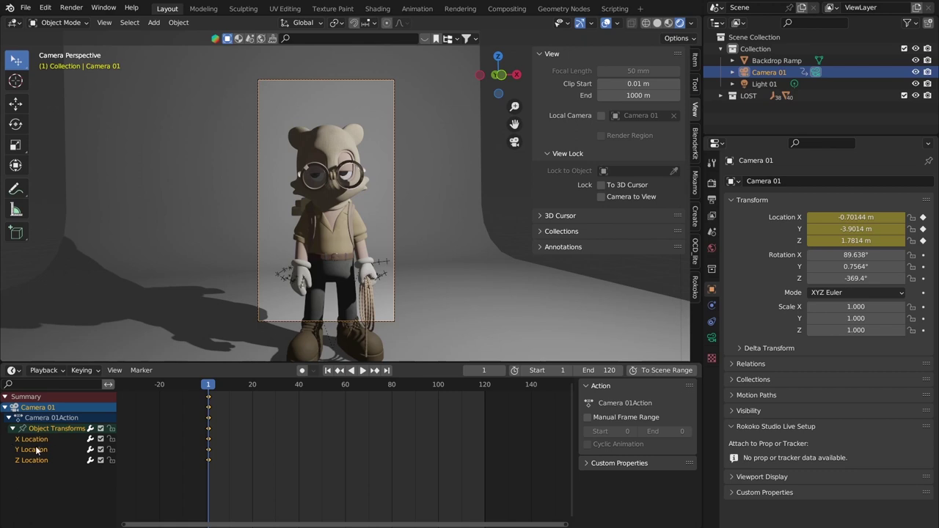
click(12, 428)
click(9, 418)
click(5, 408)
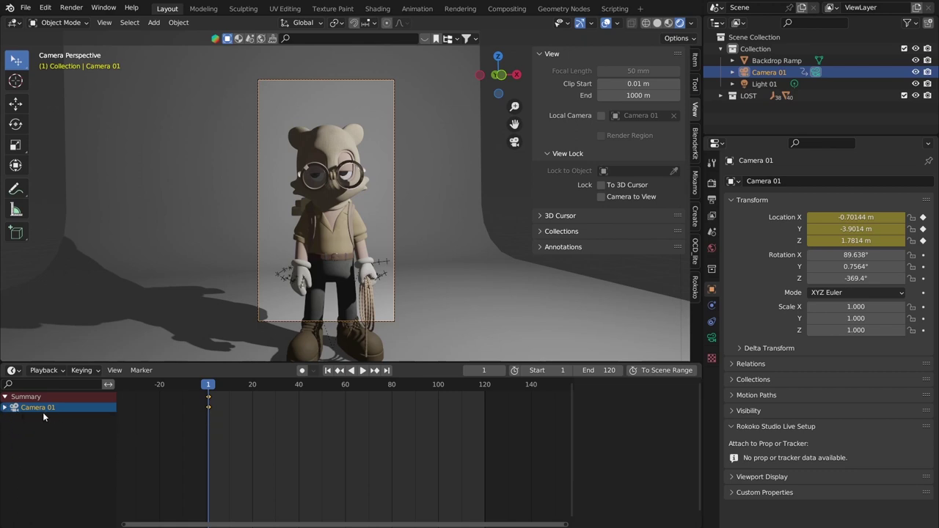
Select the Backdrop Ramp to compare its Timeline, reselect Camera 01 and expand its action down to the X, Y and Z Location channels
click(360, 253)
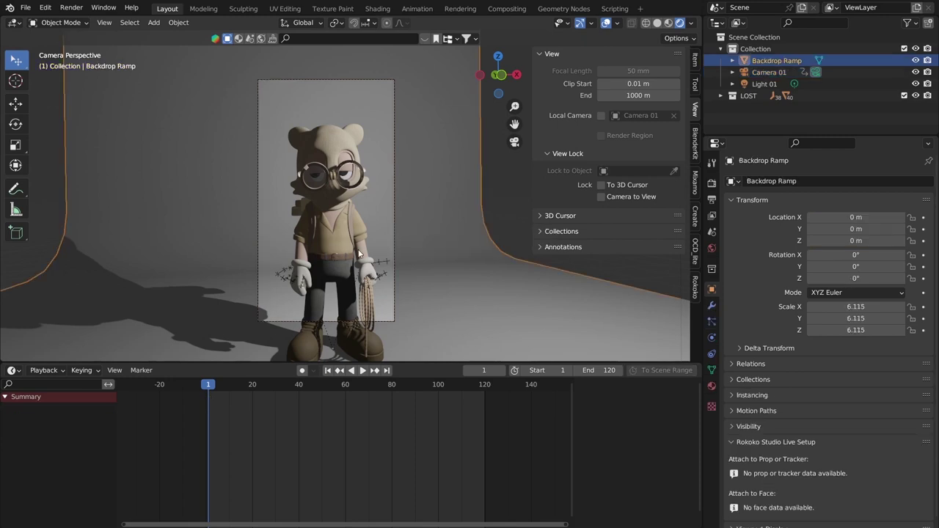
click(393, 237)
click(5, 408)
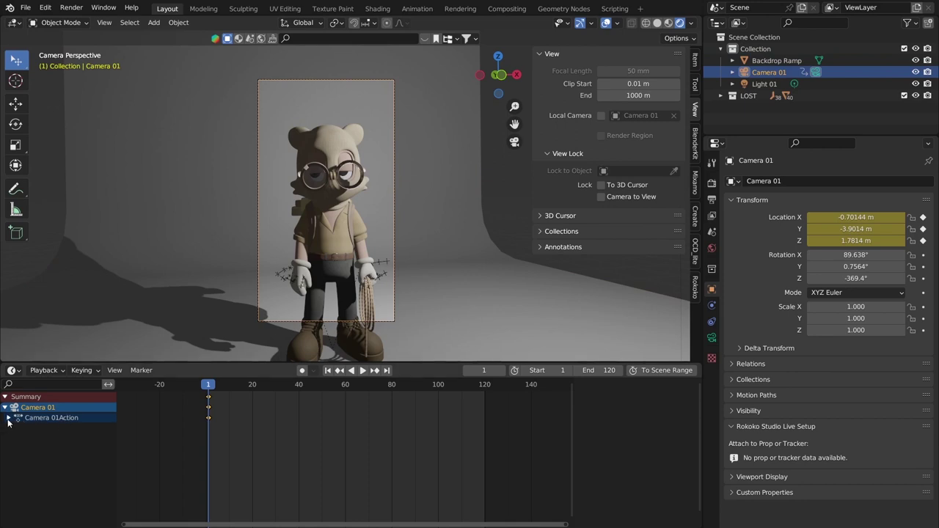
click(8, 418)
click(11, 429)
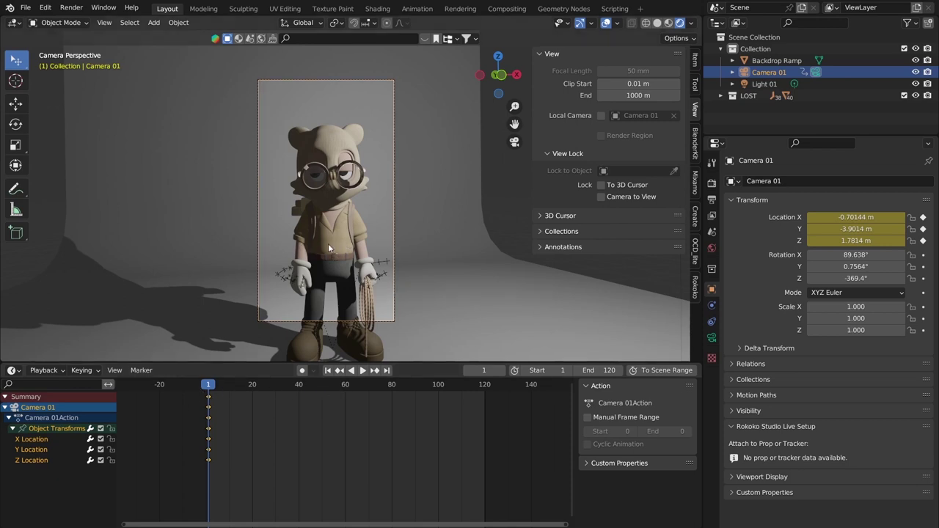
Select the character's glasses frame to check its Timeline channels, reselect Camera 01 and re-expand the Summary
click(342, 171)
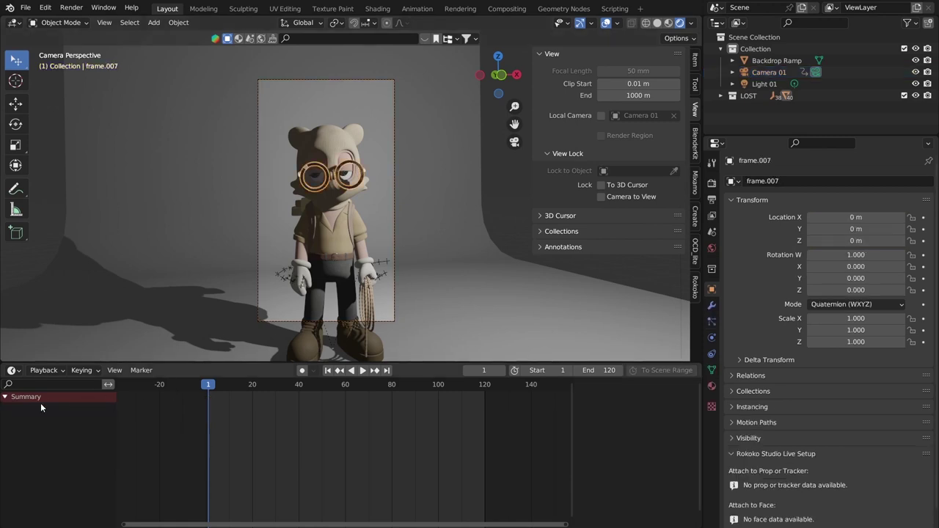
click(6, 397)
click(393, 201)
click(394, 201)
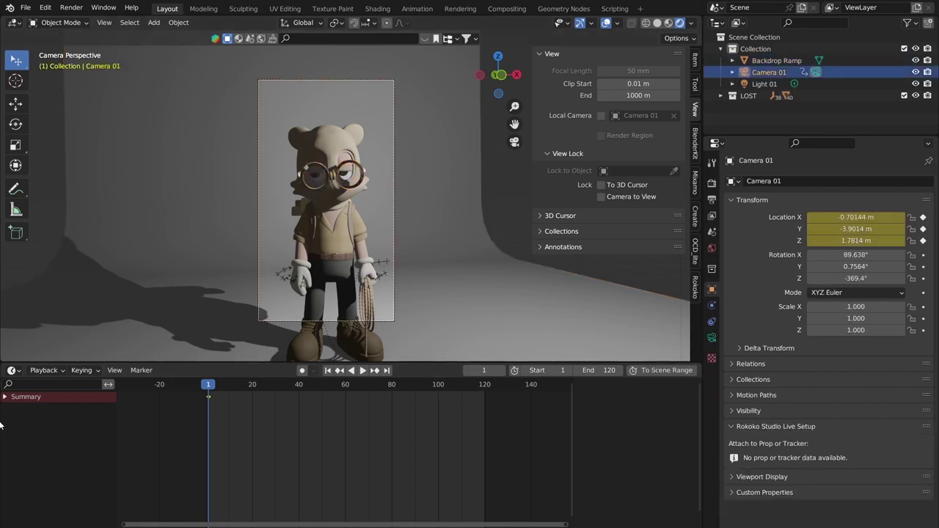
click(5, 397)
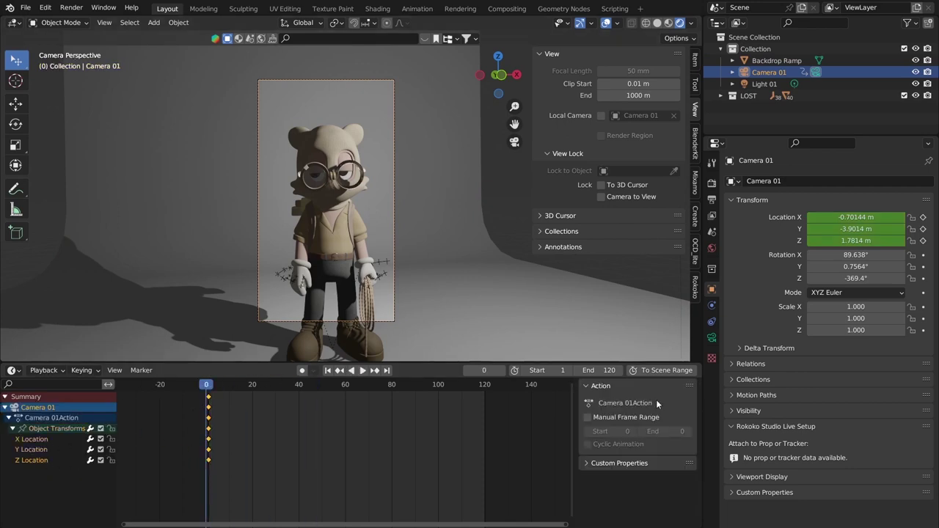
Scrub the playhead through the first frames to examine Camera 01's Location keyframes at frame 1
key(space)
key(Escape)
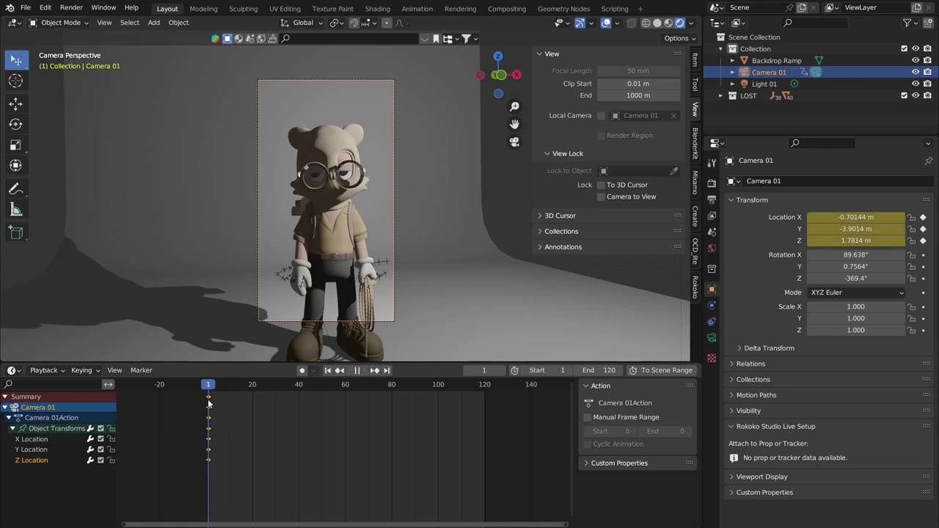
drag(225, 396, 246, 414)
ctrl+drag(238, 485, 186, 394)
drag(223, 472, 201, 437)
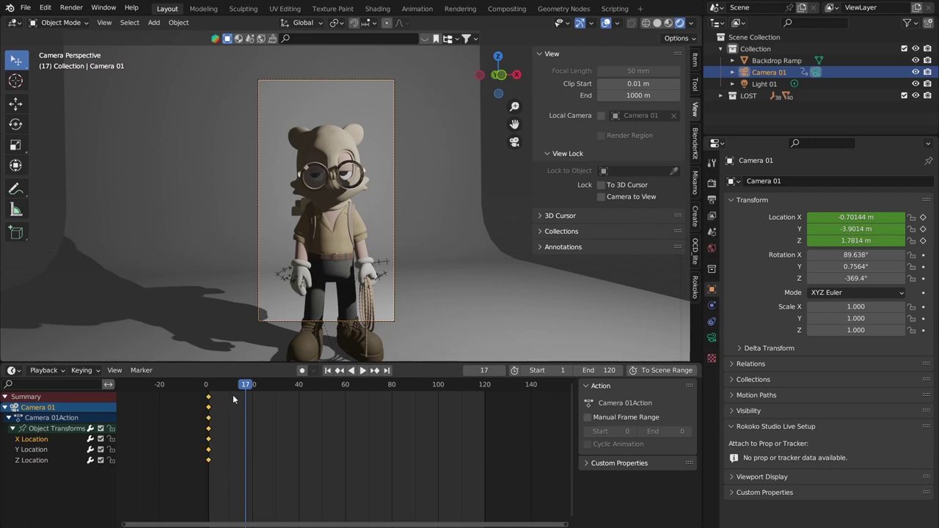
key(shift+Left)
key(space)
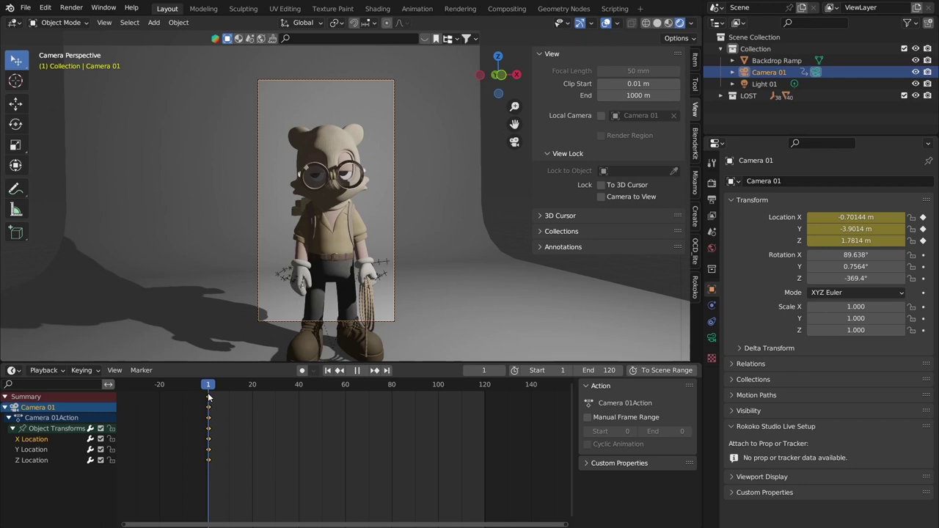
Try moving Camera 01 at frame 48 to Location X -0.49144 m and Y -3.0914 m without inserting a keyframe, and change frames
drag(208, 397, 318, 395)
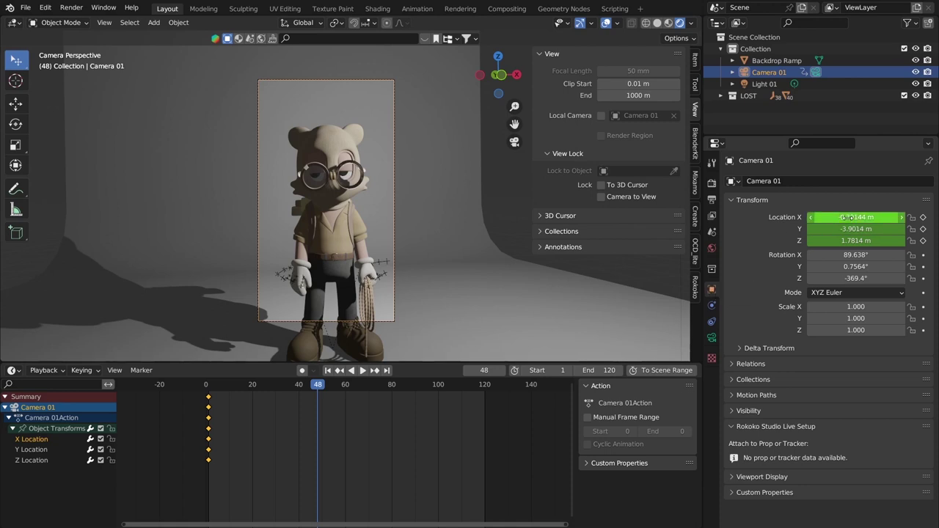
drag(837, 218, 889, 217)
key(ctrl+z)
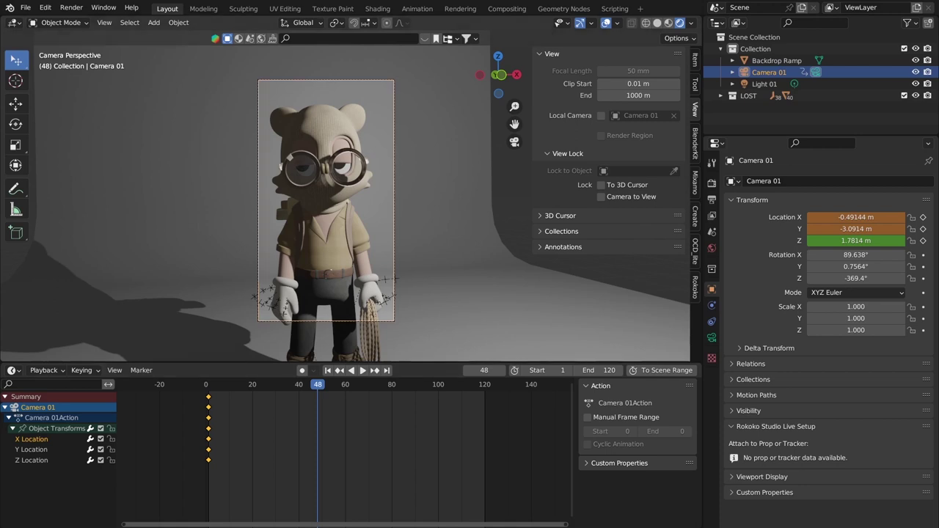
key(shift+Left)
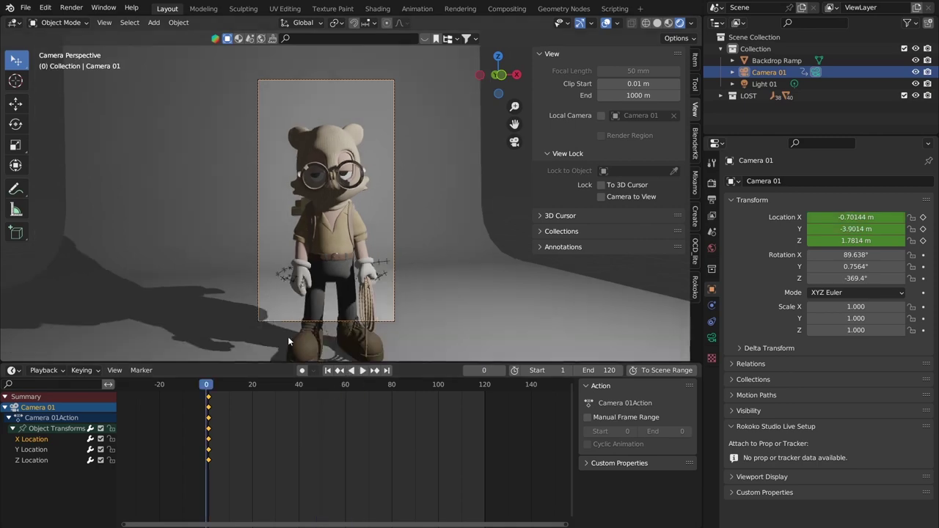
Look at Camera 01 from outside its view and return to the camera view
middle_drag(503, 222, 332, 241)
alt+scroll(332, 241, down, 20)
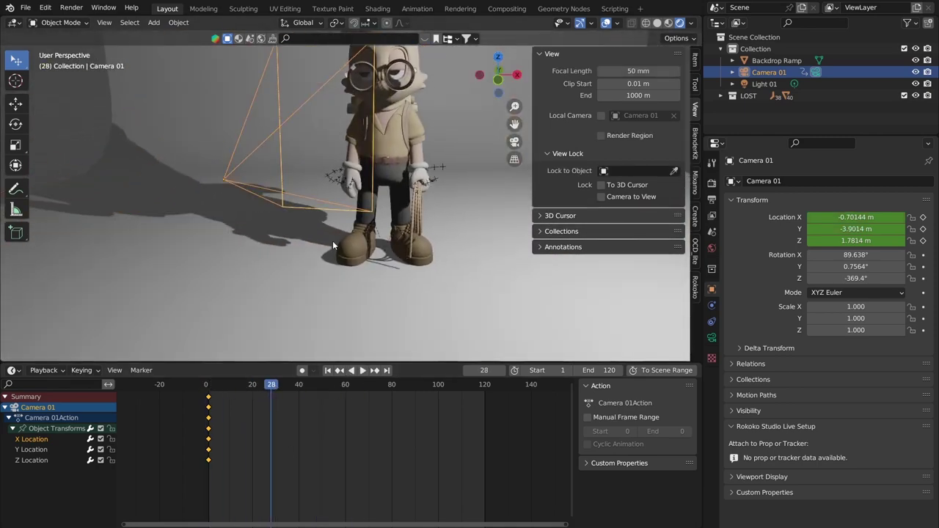
key(KP_0)
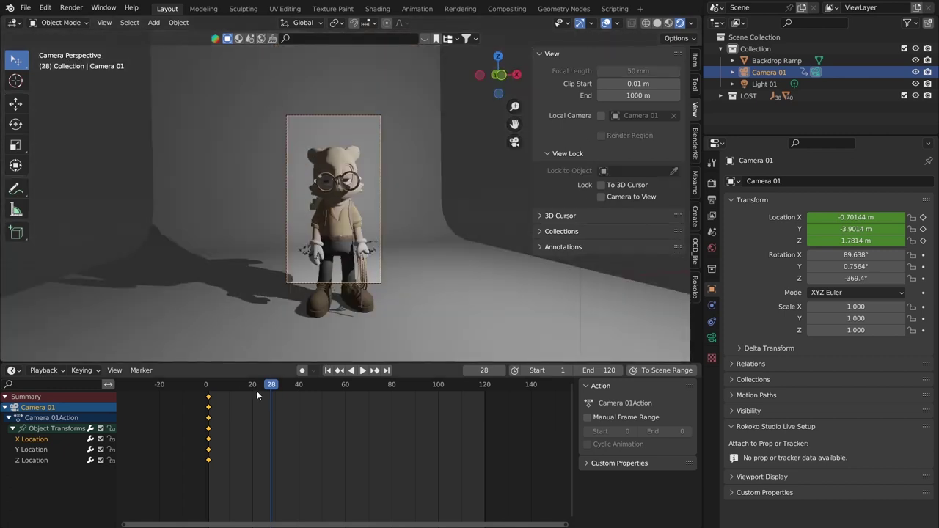
At frame 48, set Camera 01's Location X to -0.52144 m and Y to -3.2514 m, and insert Location keyframes
key(space)
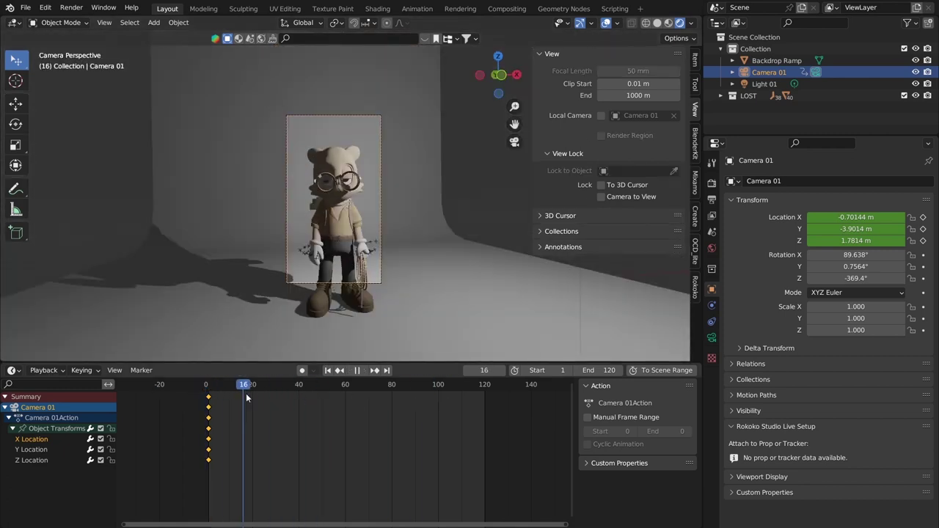
drag(246, 397, 318, 392)
key(space)
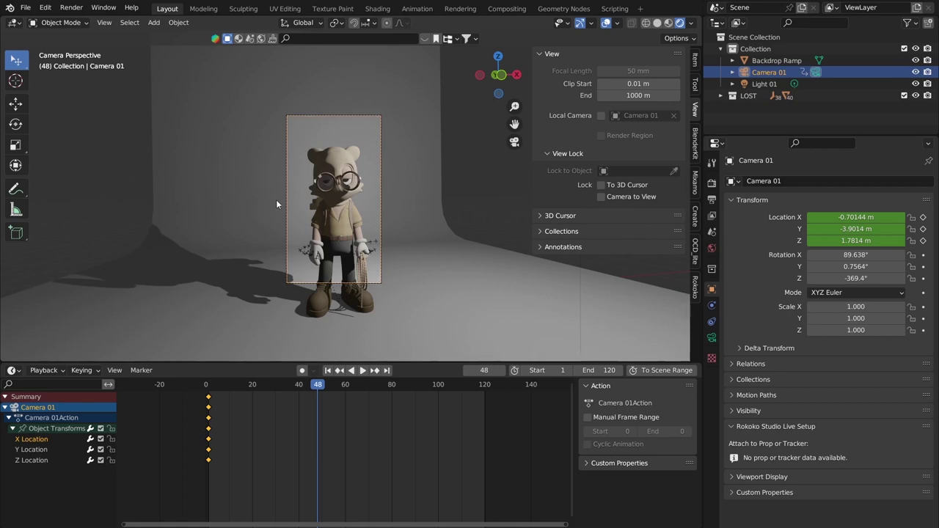
scroll(340, 176, up, 4)
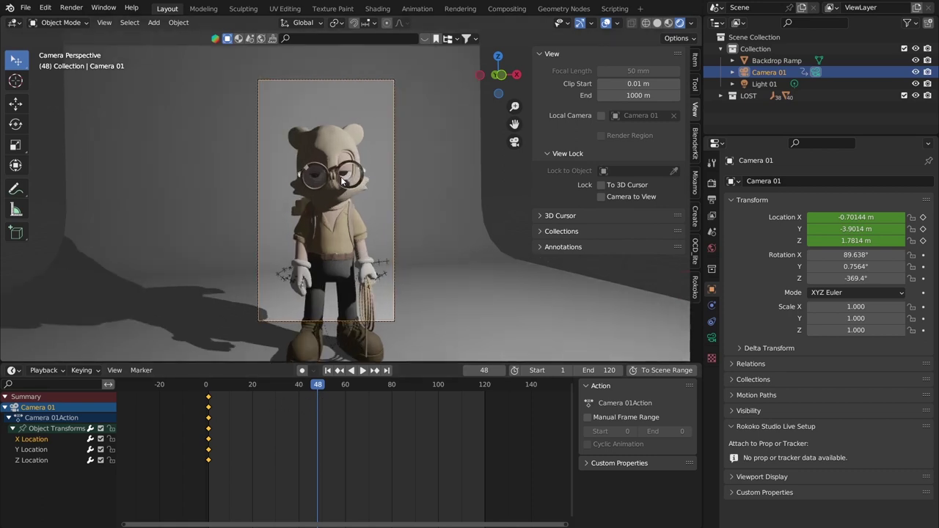
mouse_move(851, 229)
mouse_down()
mouse_move(815, 229)
mouse_move(860, 217)
mouse_up()
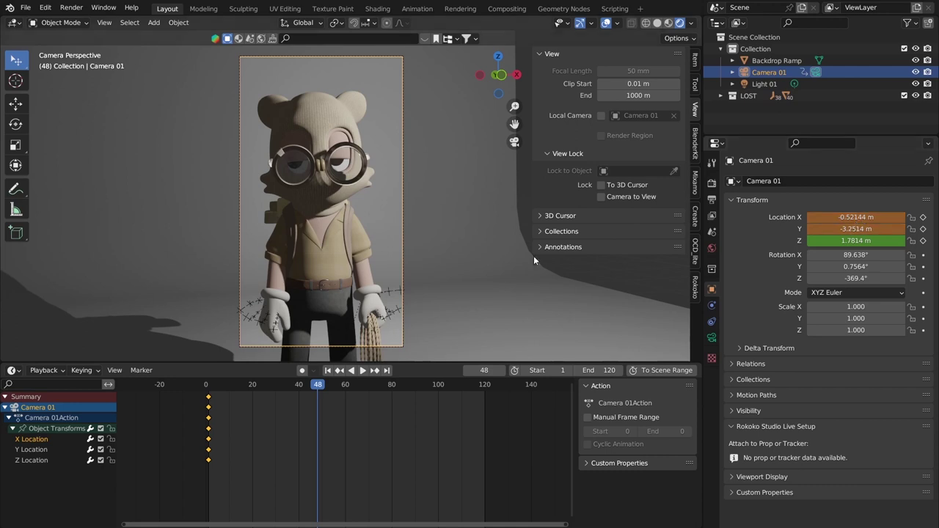
right_click(857, 218)
click(835, 211)
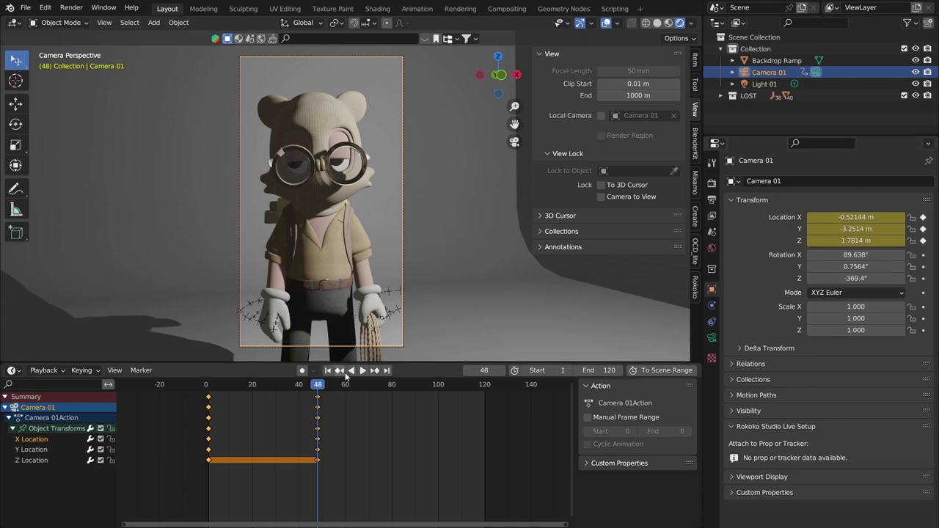
Play and scrub the animation between frames 1 and 48 to examine the camera's move towards the character
drag(320, 389, 273, 389)
drag(338, 484, 296, 389)
key(space)
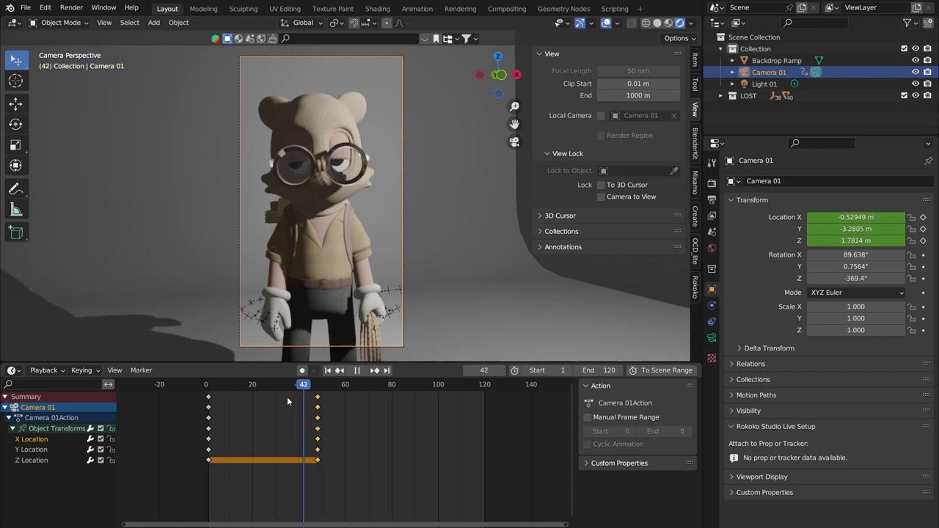
key(Escape)
click(365, 486)
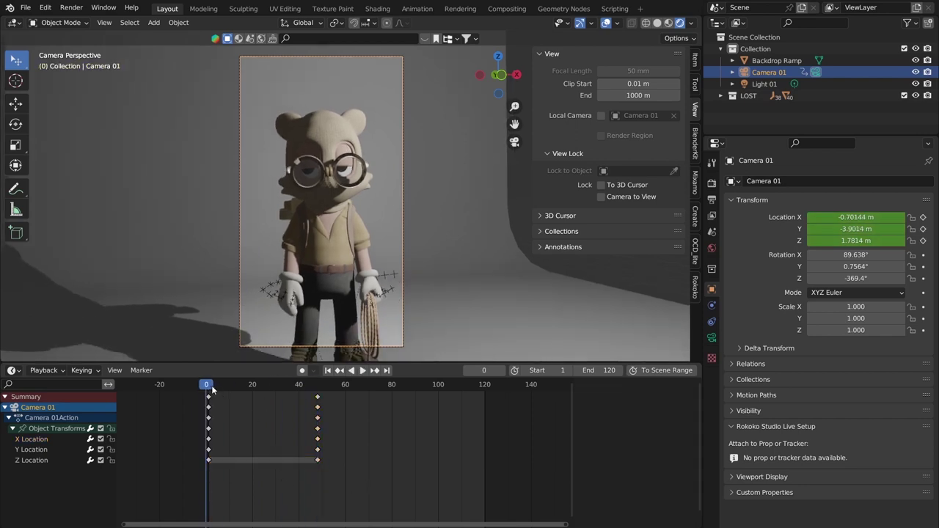
key(space)
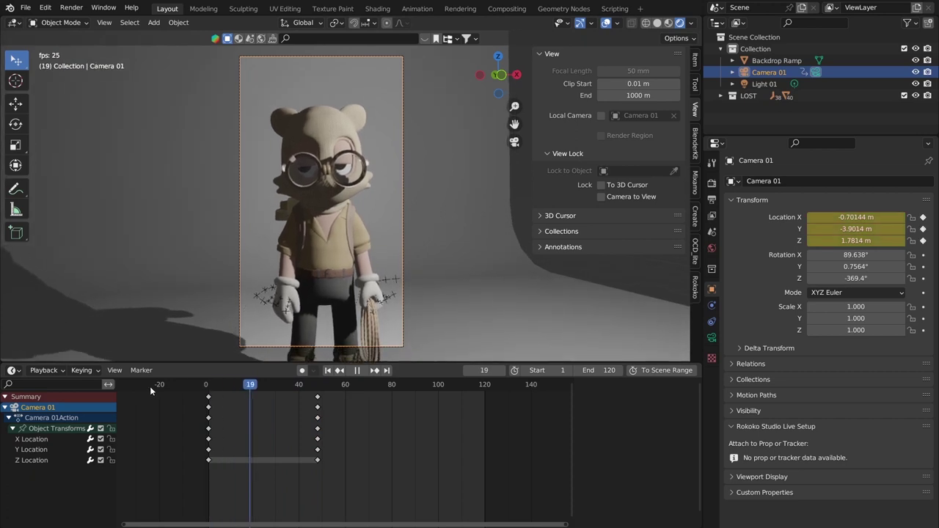
mouse_move(235, 388)
mouse_down()
mouse_move(167, 388)
mouse_move(220, 389)
mouse_up()
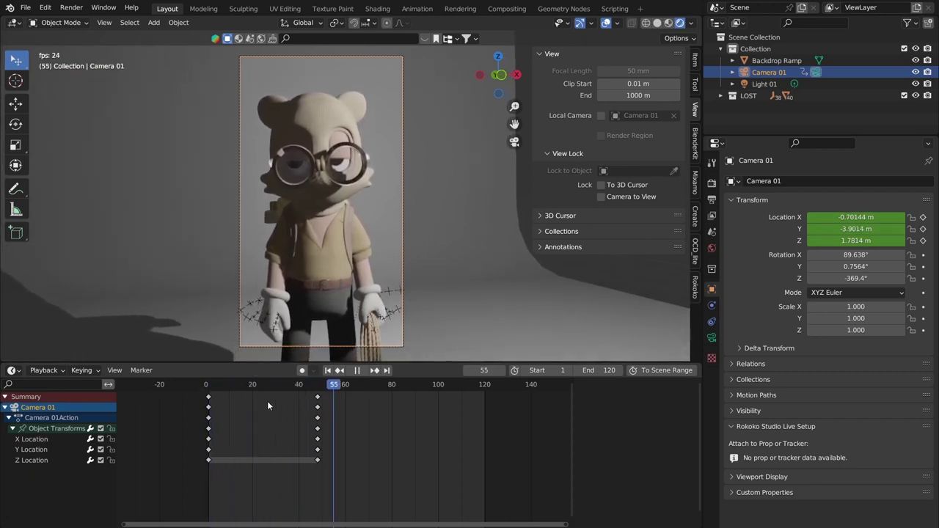
drag(355, 388, 169, 396)
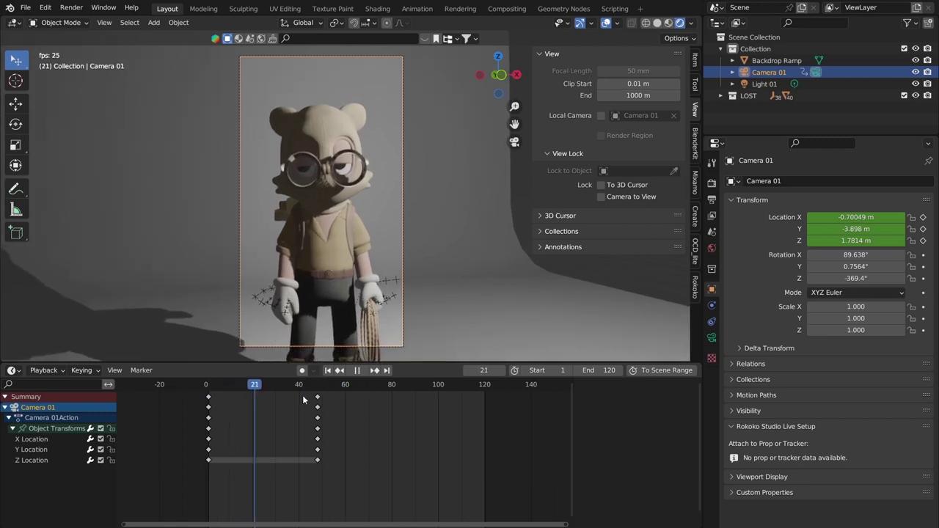
drag(293, 388, 171, 390)
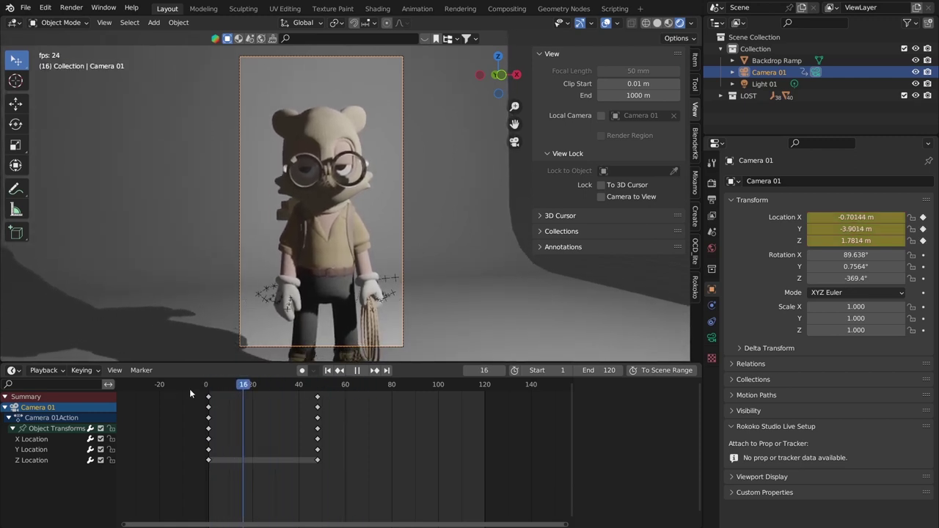
drag(299, 389, 209, 396)
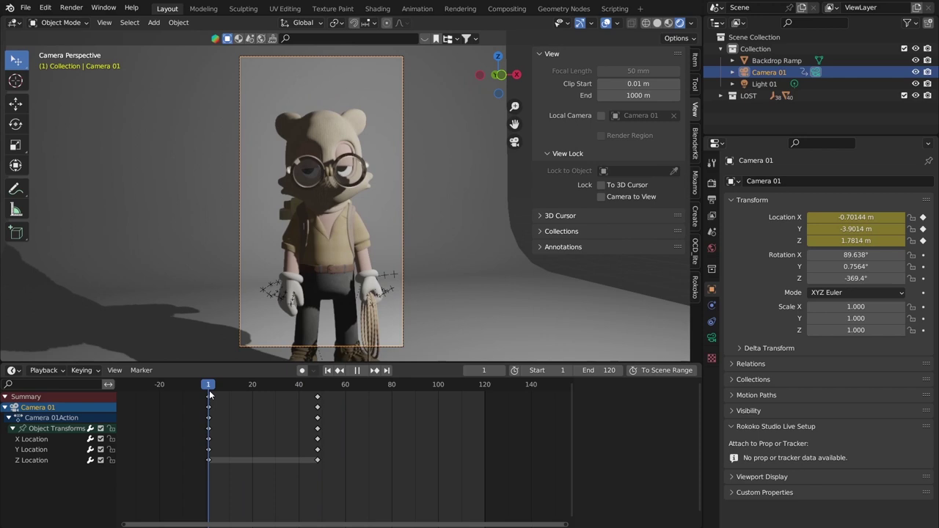
drag(209, 394, 318, 392)
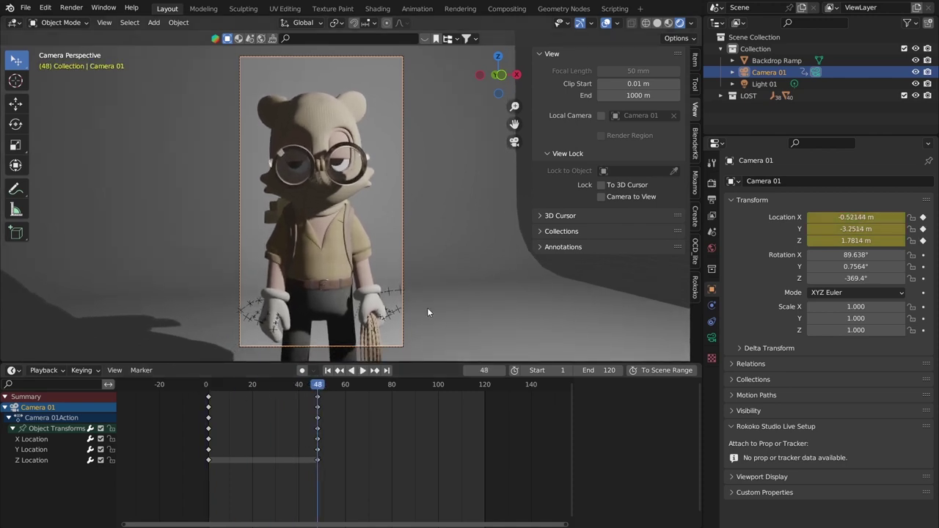
Insert Rotation keyframes for Camera 01 on the X, Y and Z axes at frame 1
drag(317, 452, 208, 394)
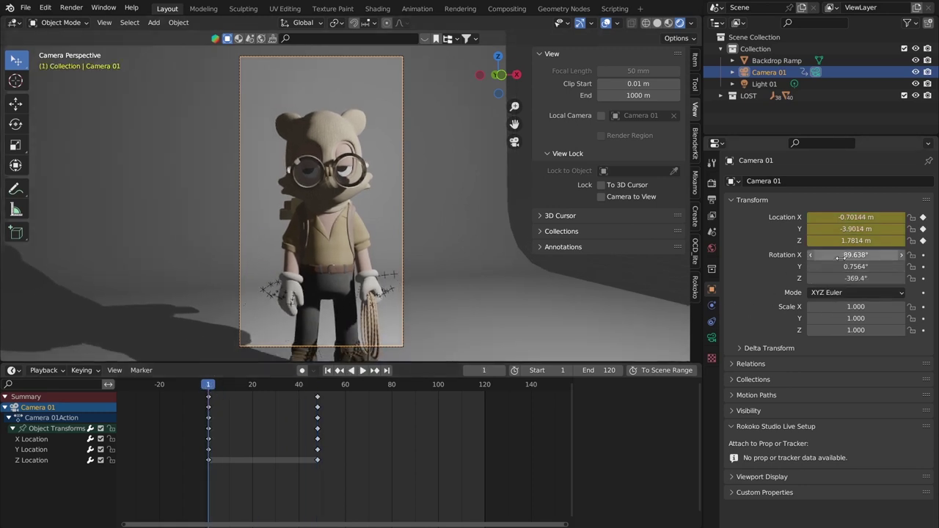
key(i)
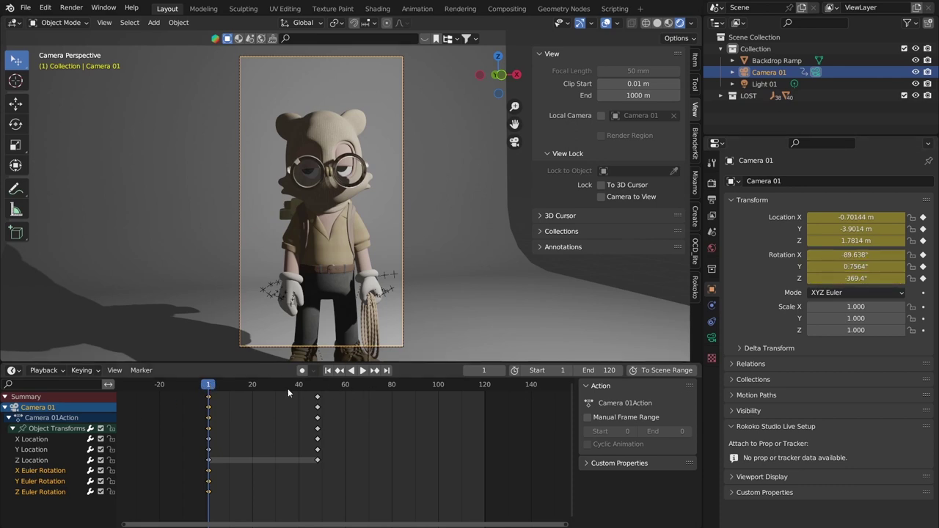
At frame 48, set Camera 01's Rotation Y to 15.756°, insert Rotation keyframes and scrub back to preview the tilt
drag(213, 391, 317, 393)
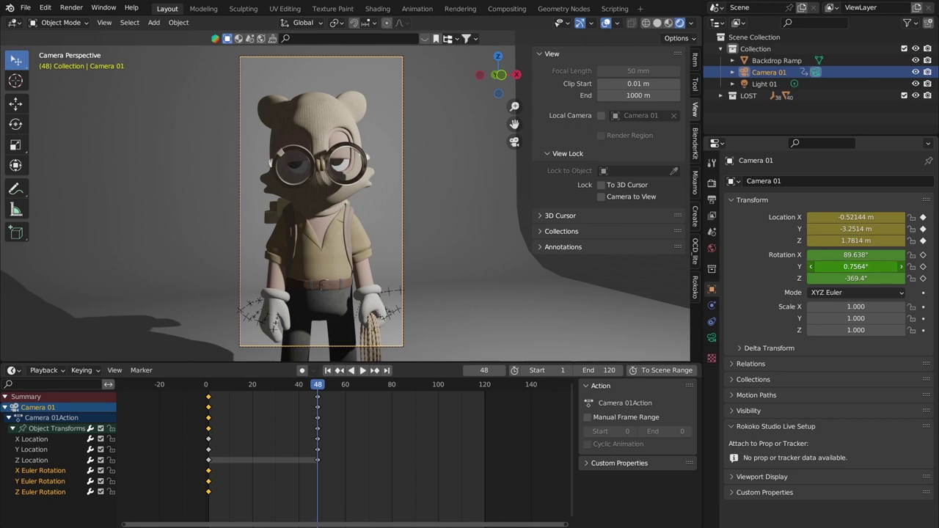
drag(856, 267, 902, 266)
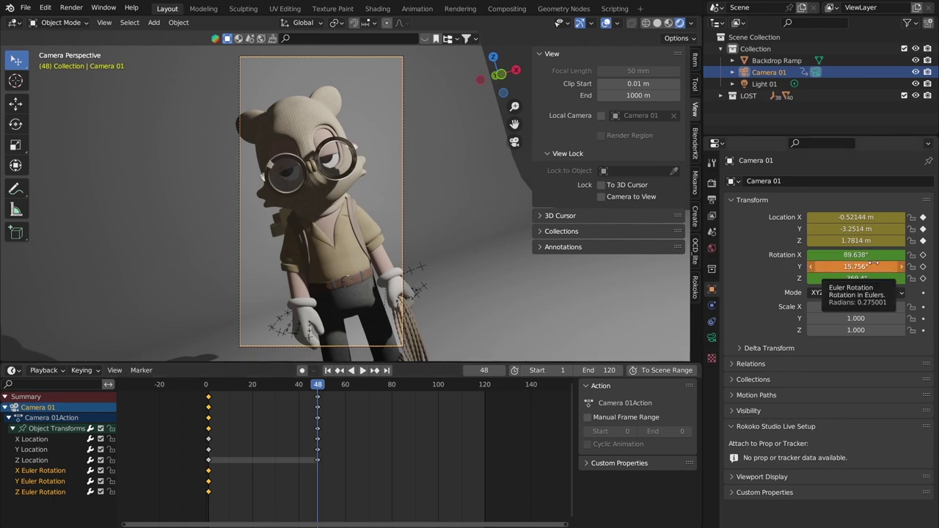
right_click(849, 267)
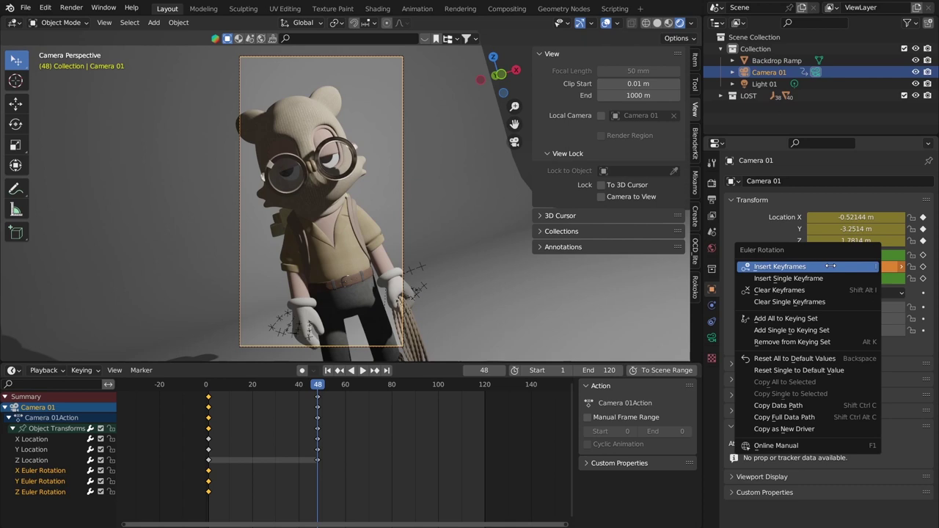
click(831, 267)
drag(320, 385, 186, 400)
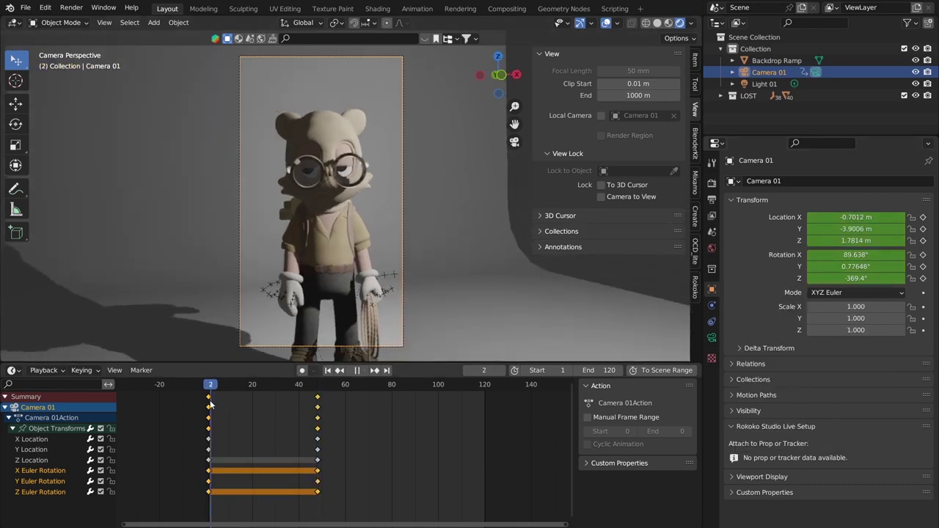
Play and scrub the animation through Camera 01 to examine its combined move and tilt between the two keyframes
key(space)
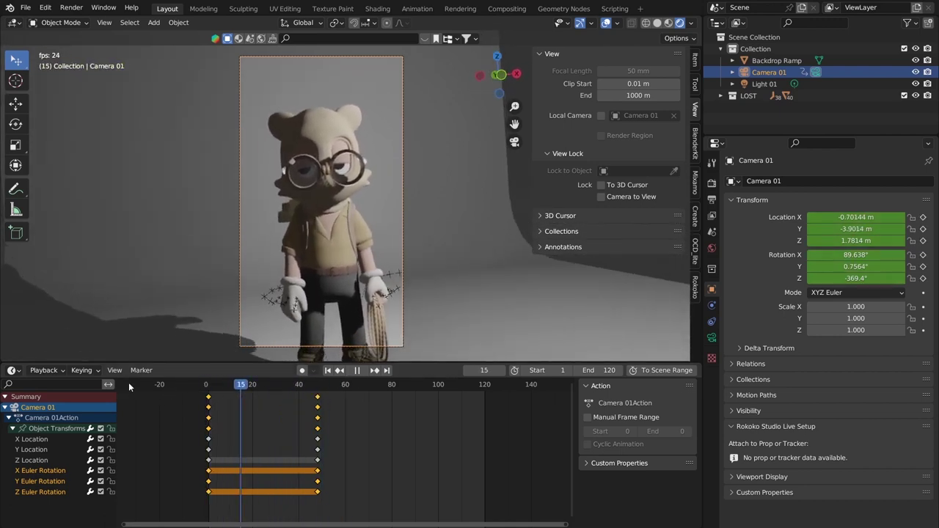
key(space)
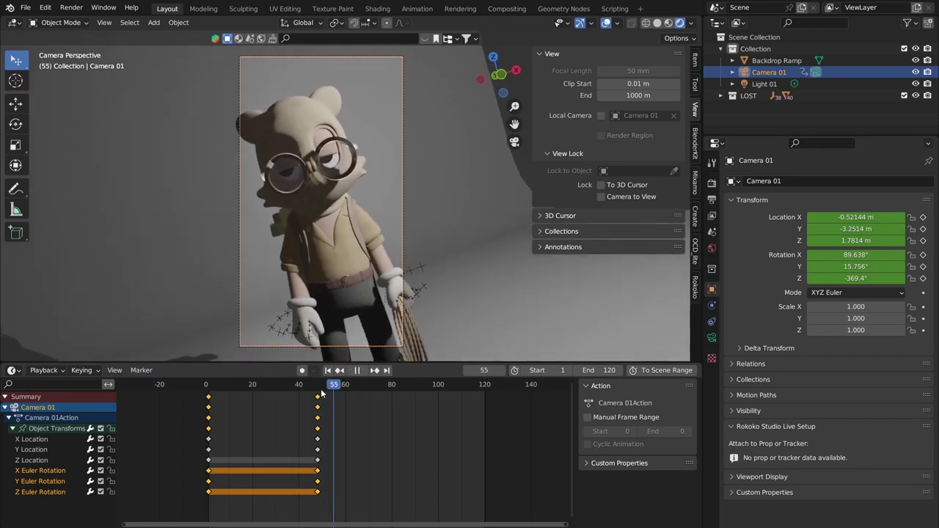
drag(185, 394, 317, 397)
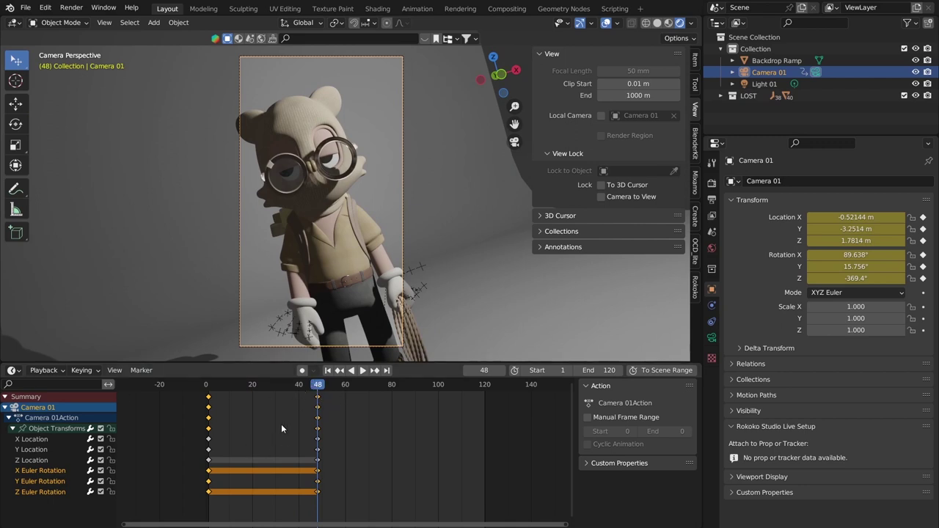
key(space)
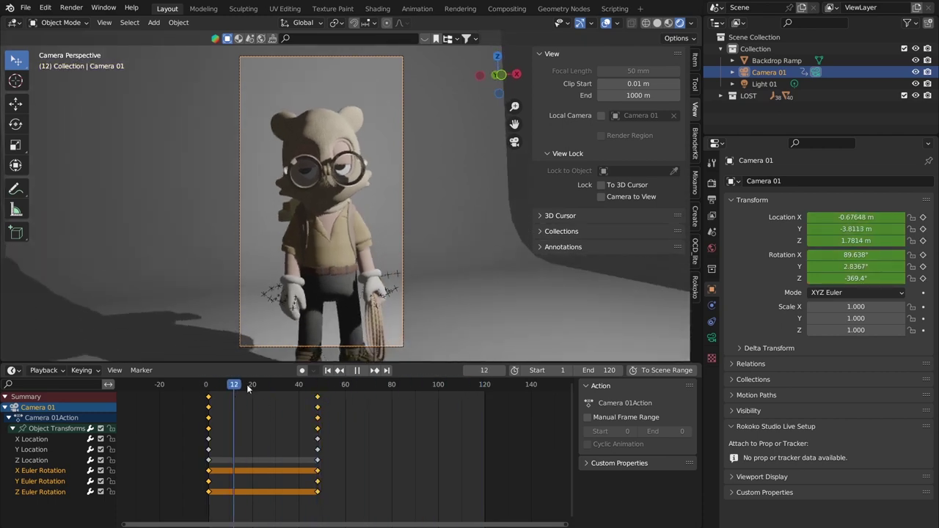
drag(222, 397, 294, 395)
key(Escape)
Leave the camera view and play the animation from outside to examine Camera 01's motion relative to the character
middle_drag(280, 233, 420, 214)
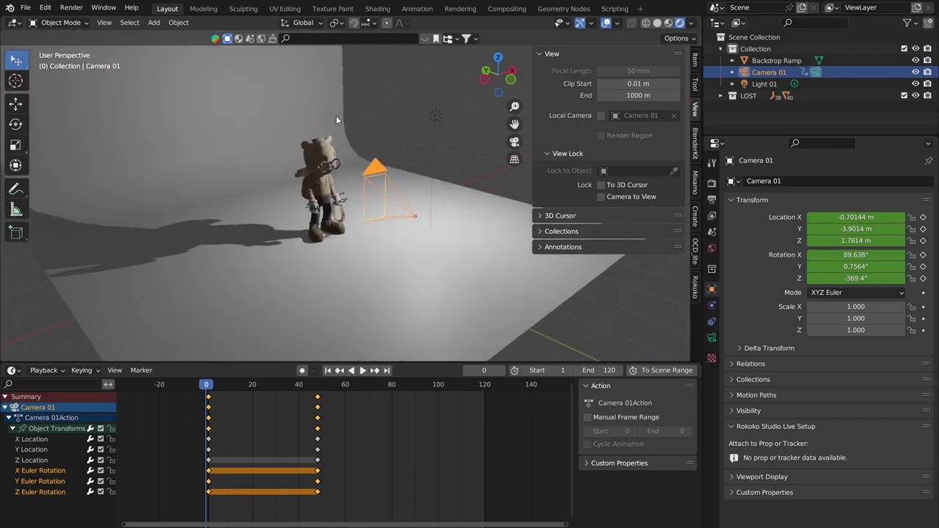
middle_drag(420, 174, 292, 226)
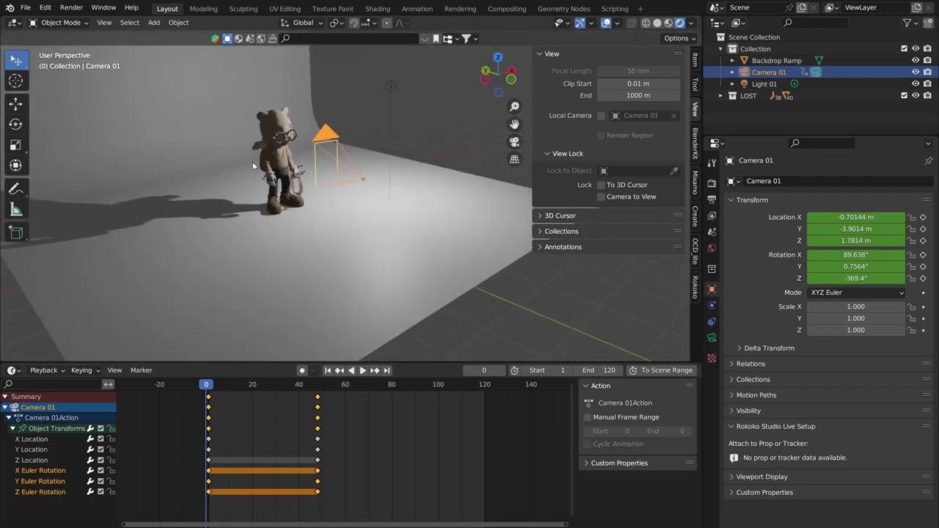
middle_drag(252, 164, 247, 249)
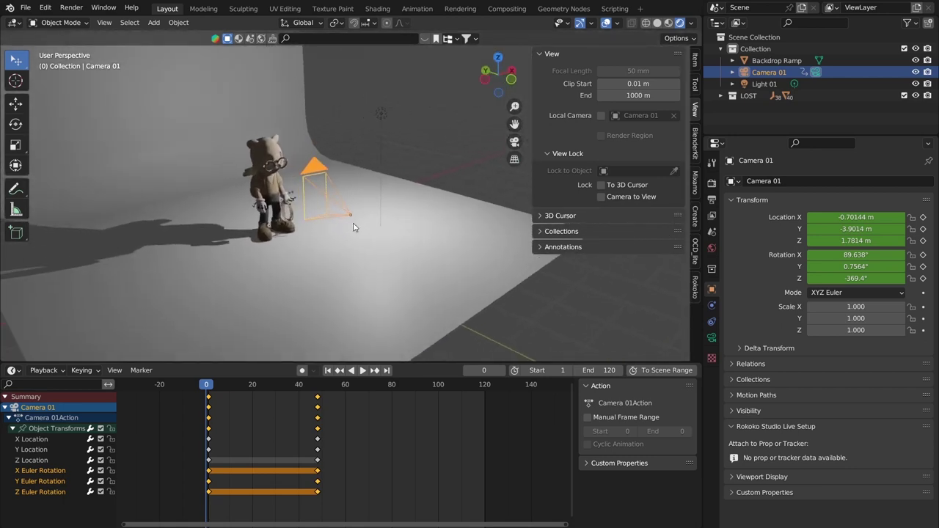
middle_drag(434, 162, 242, 243)
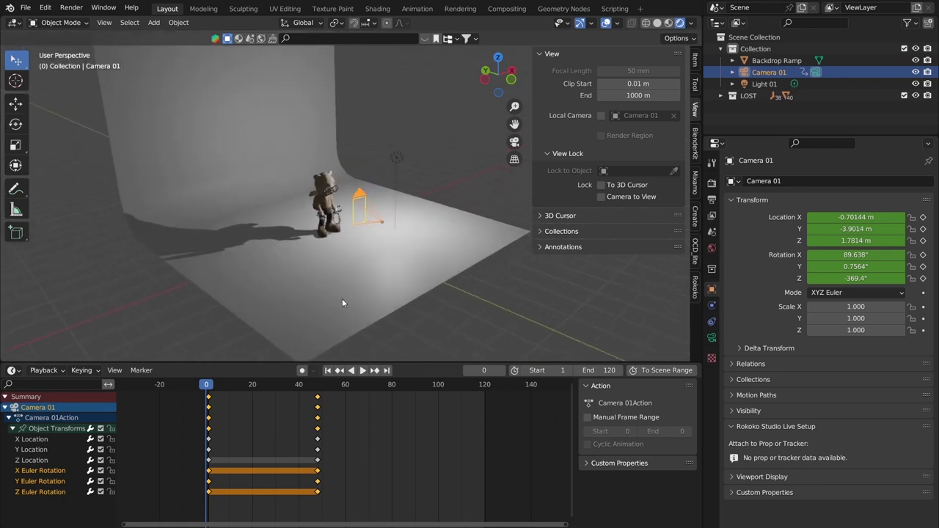
key(space)
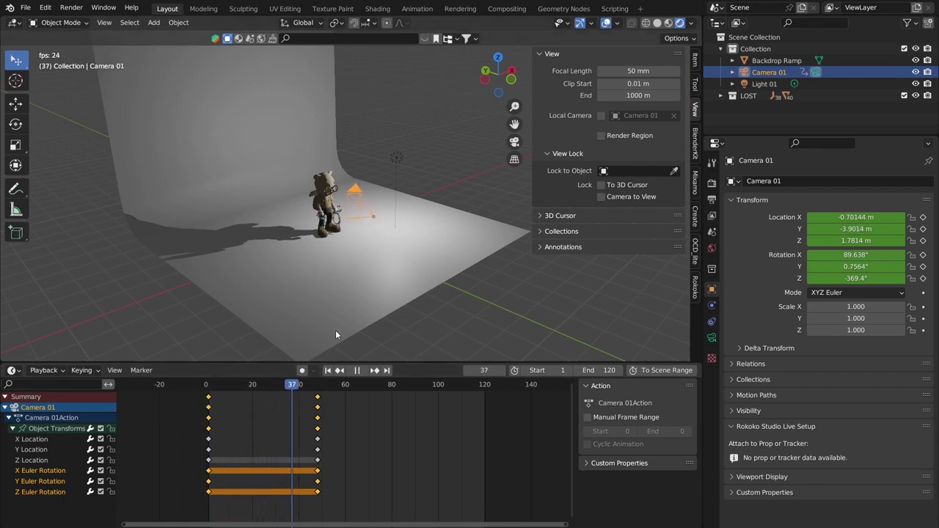
key(shift+Left)
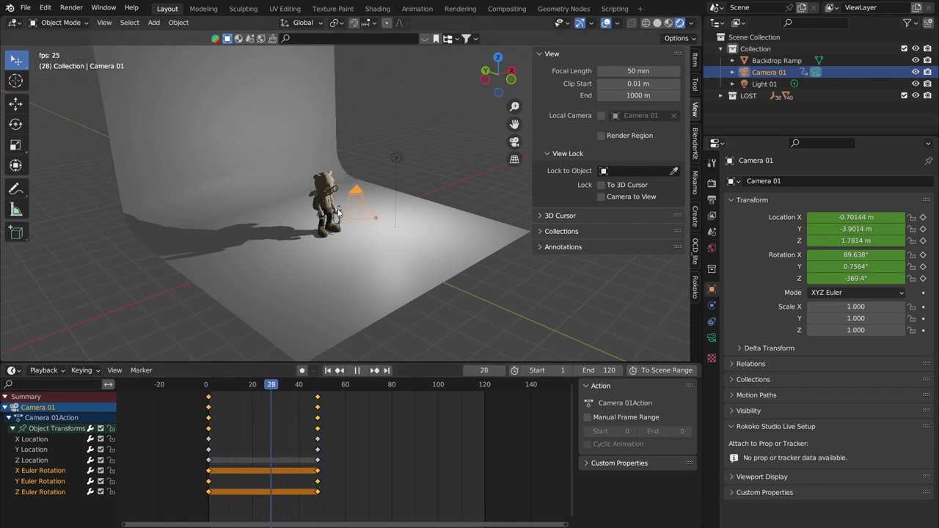
key(shift+Left)
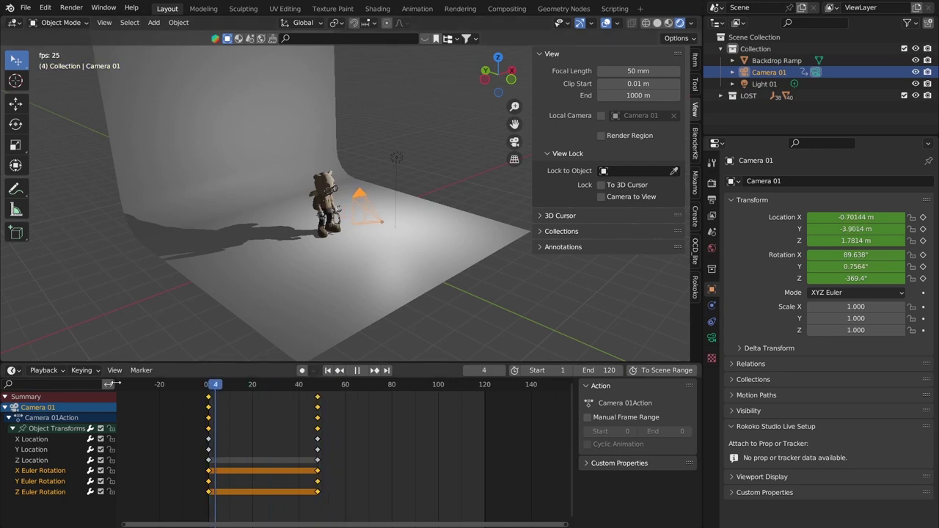
key(Escape)
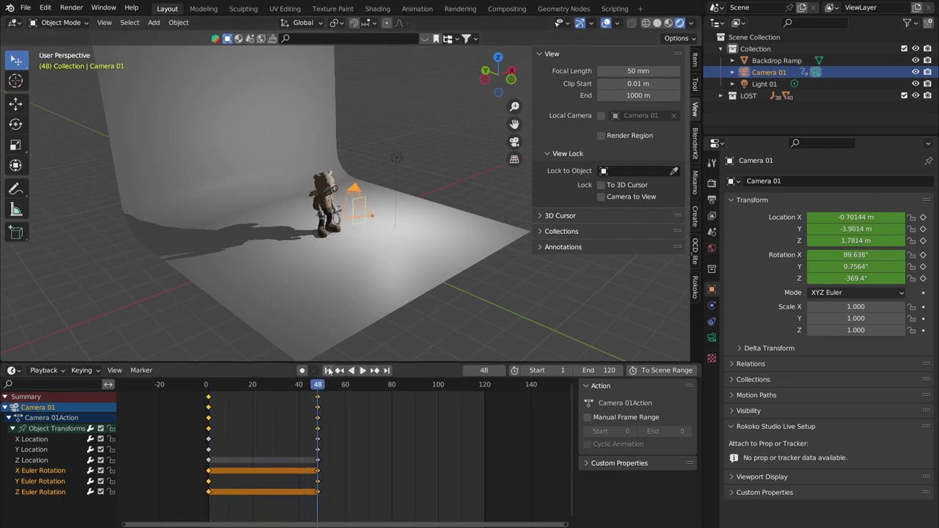
key(space)
Place the 3D cursor on the backdrop floor beside the character and add a second camera there
click(241, 244)
shift+right_click(293, 234)
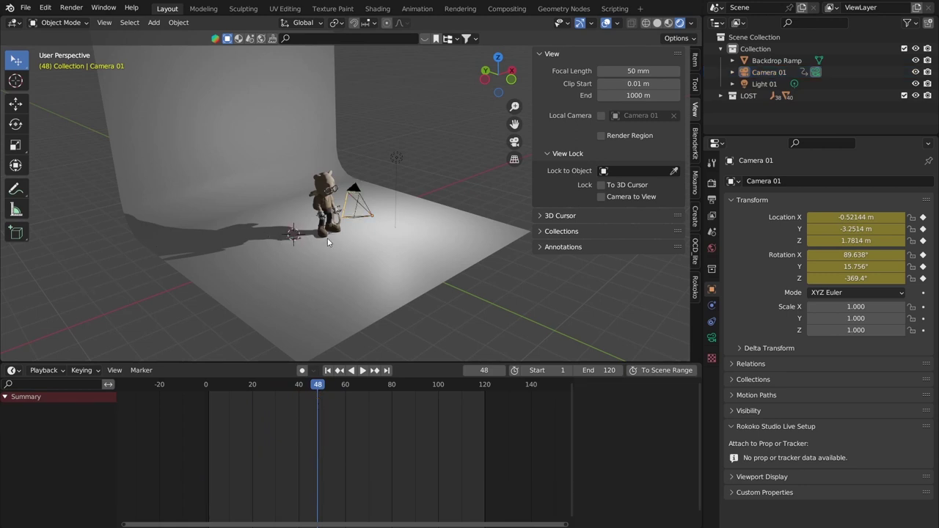
scroll(331, 230, down, 5)
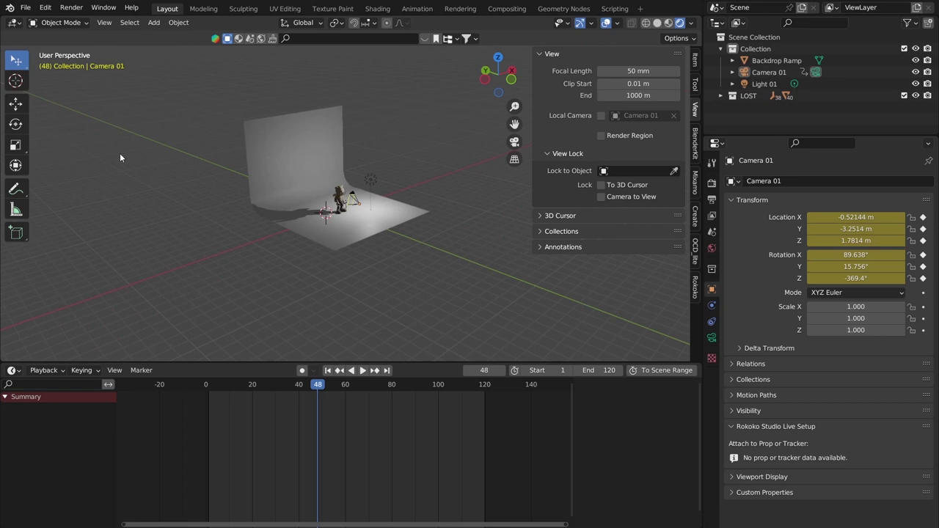
scroll(204, 191, up, 6)
key(shift+a)
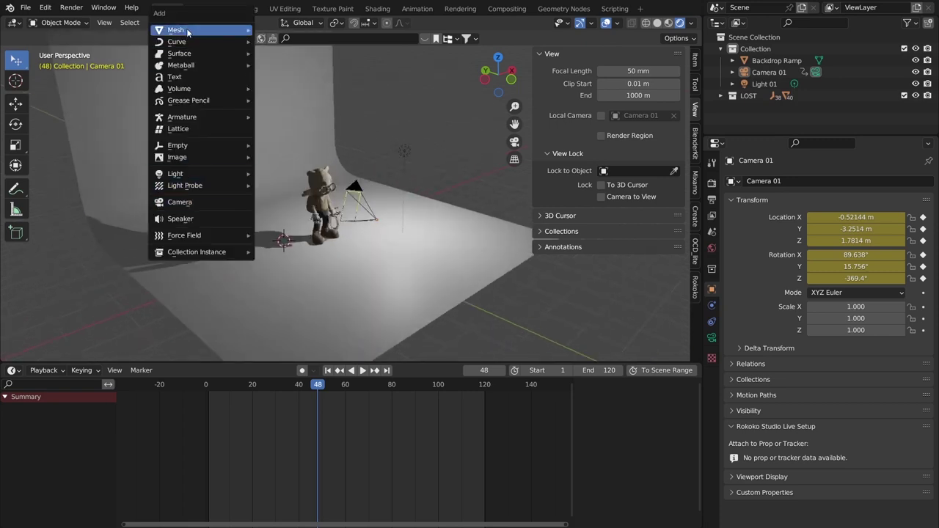
click(180, 202)
Move the new camera off the floor to about X -2.75 m, Y -2.95 m, Z 3.4 m, near the character
scroll(264, 204, down, 4)
mouse_move(264, 204)
middle_down()
mouse_move(352, 189)
mouse_move(252, 215)
middle_up()
key(g)
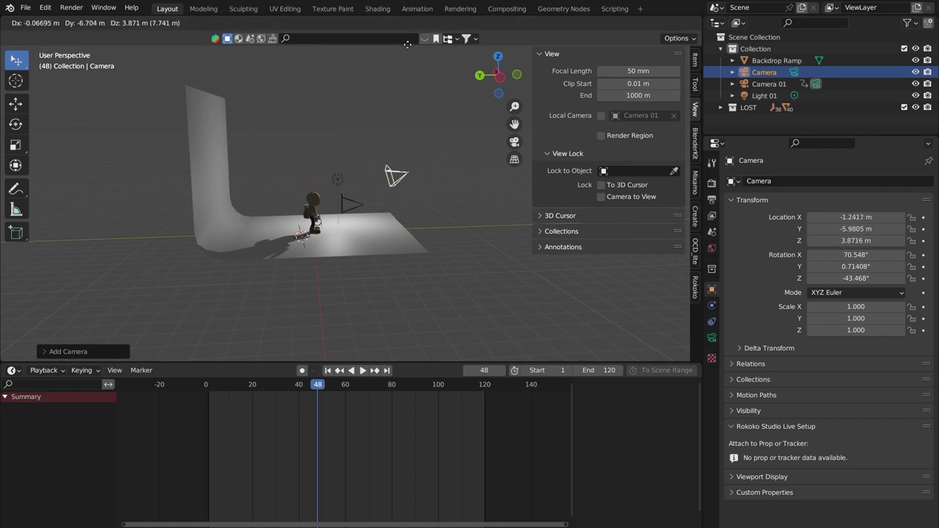
click(377, 162)
middle_drag(378, 162, 267, 161)
key(g)
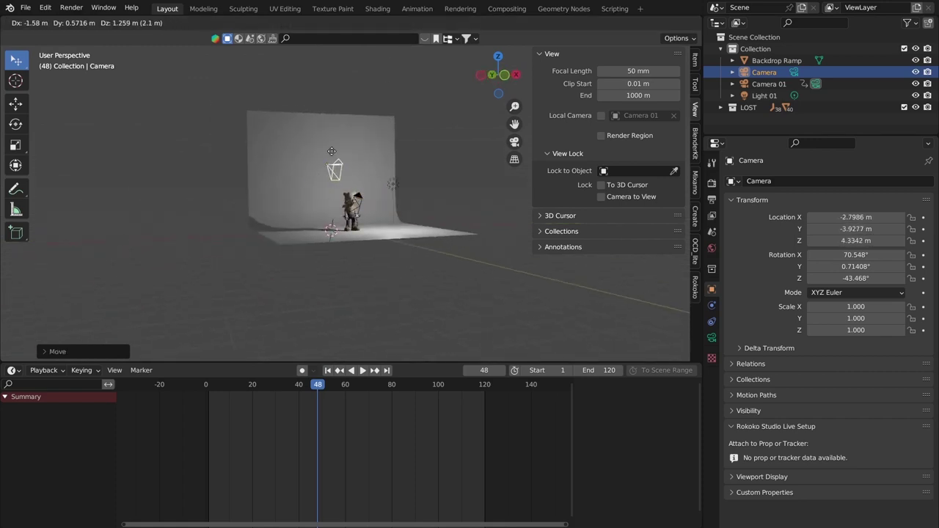
middle_drag(332, 152, 345, 220)
key(x)
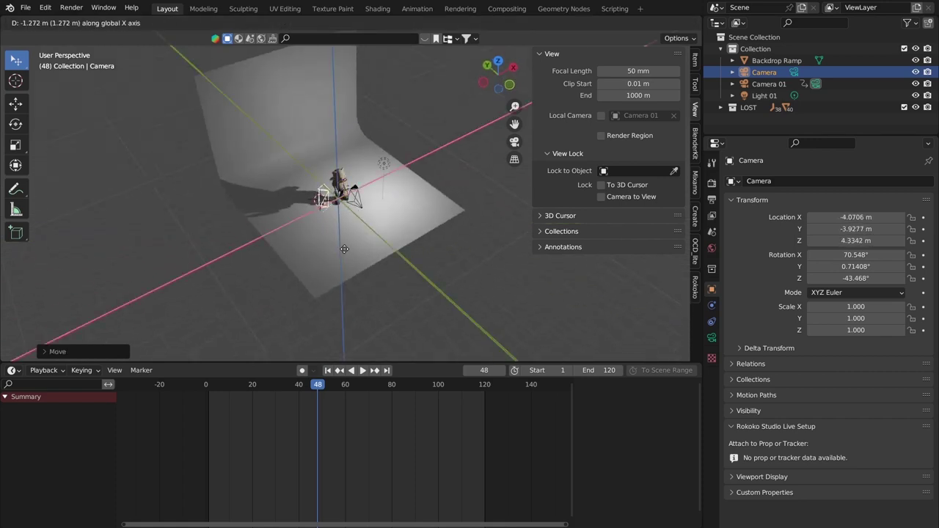
key(x)
key(x)
middle_drag(344, 249, 374, 228)
click(359, 283)
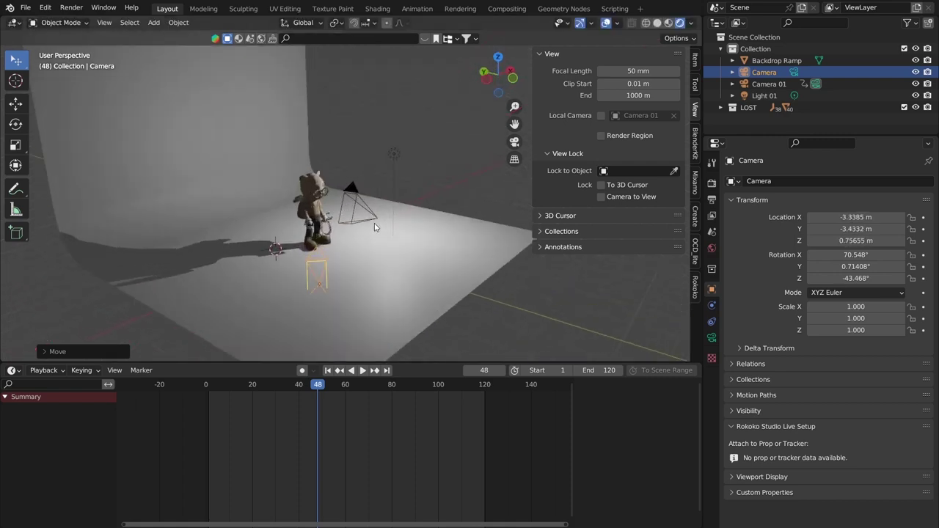
key(g)
click(419, 187)
middle_drag(418, 187, 440, 179)
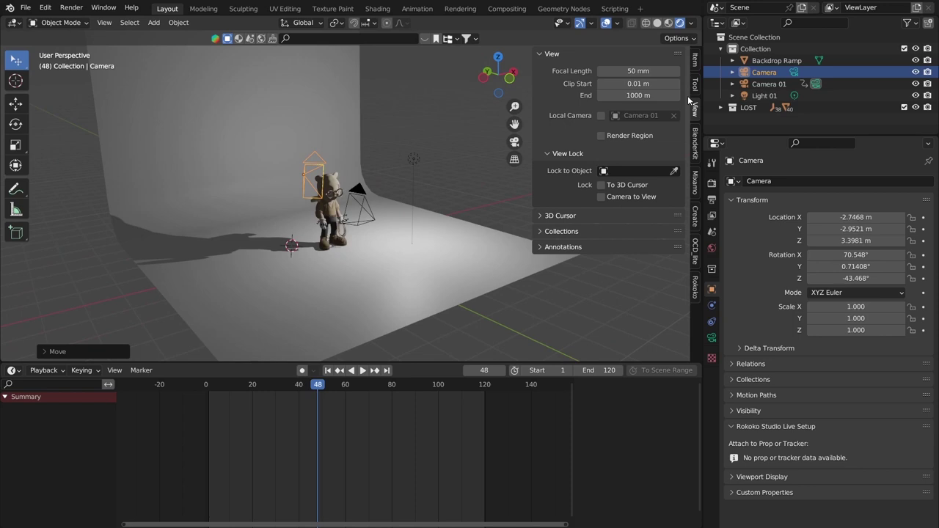
Rename the new camera as Camera 02 and make it the active scene camera
double_click(770, 75)
text(Camera)
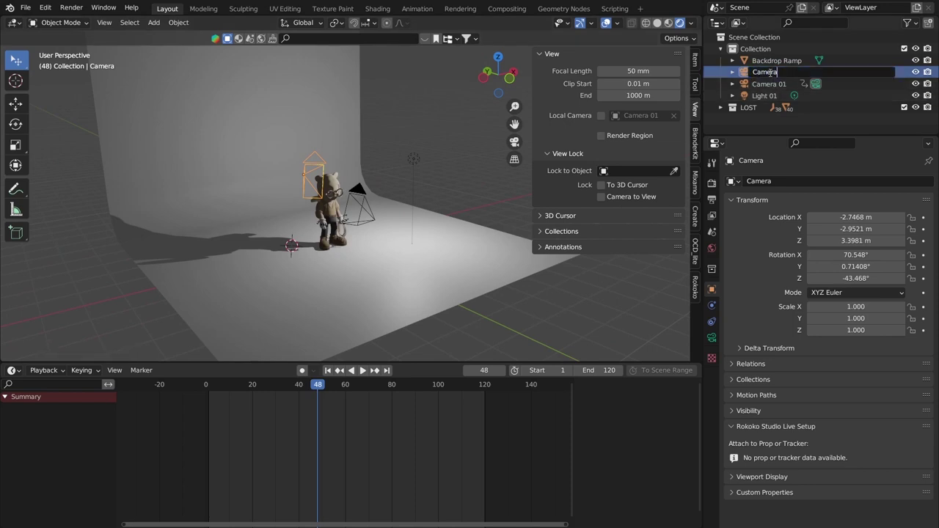
text( 02)
key(Return)
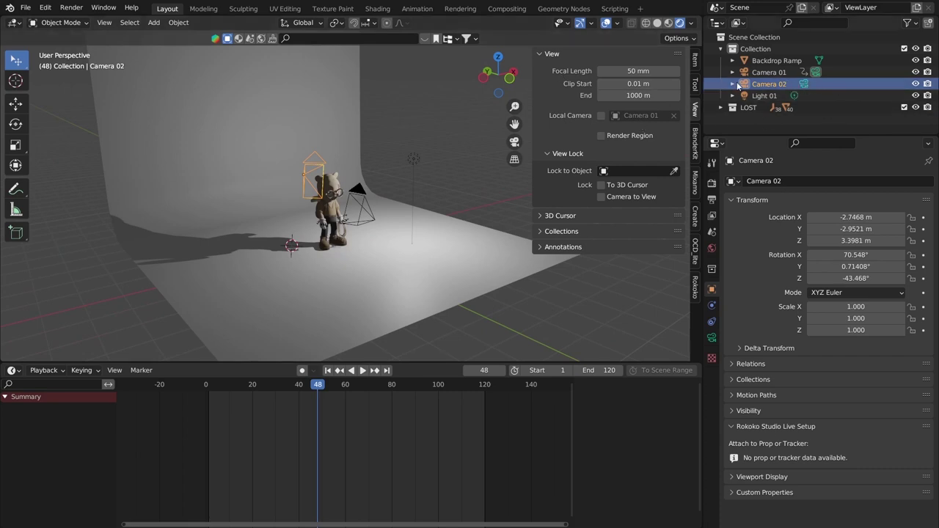
click(805, 84)
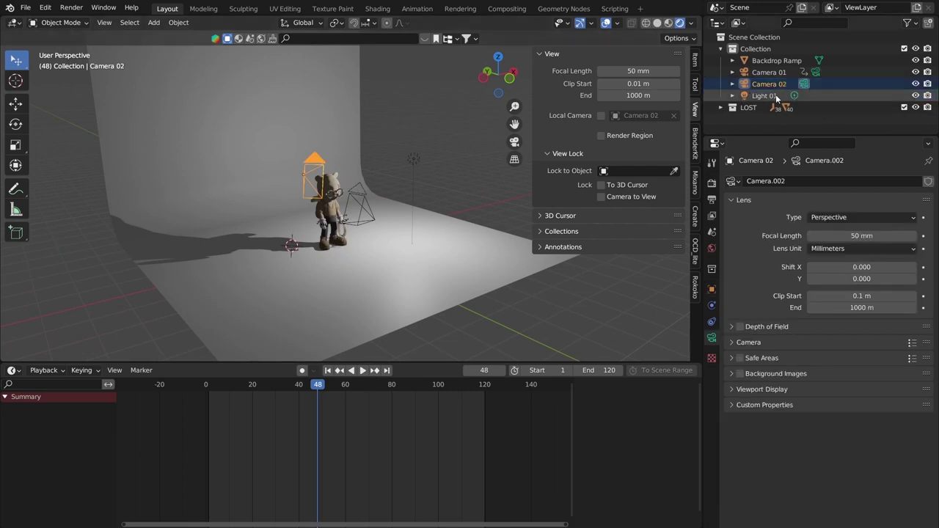
Select Camera 01 and Camera 02 in turn to compare them, leaving Camera 02 selected
click(352, 196)
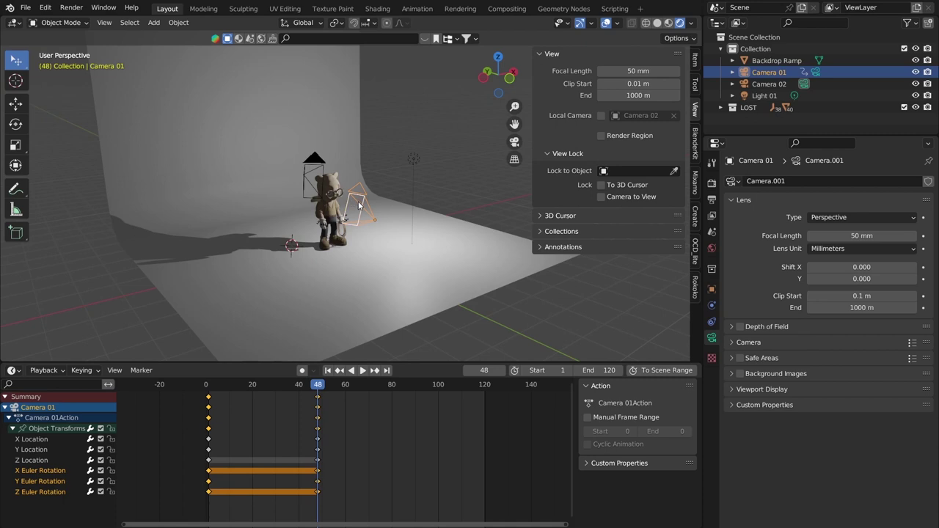
click(312, 163)
click(356, 196)
click(317, 164)
shift+click(358, 203)
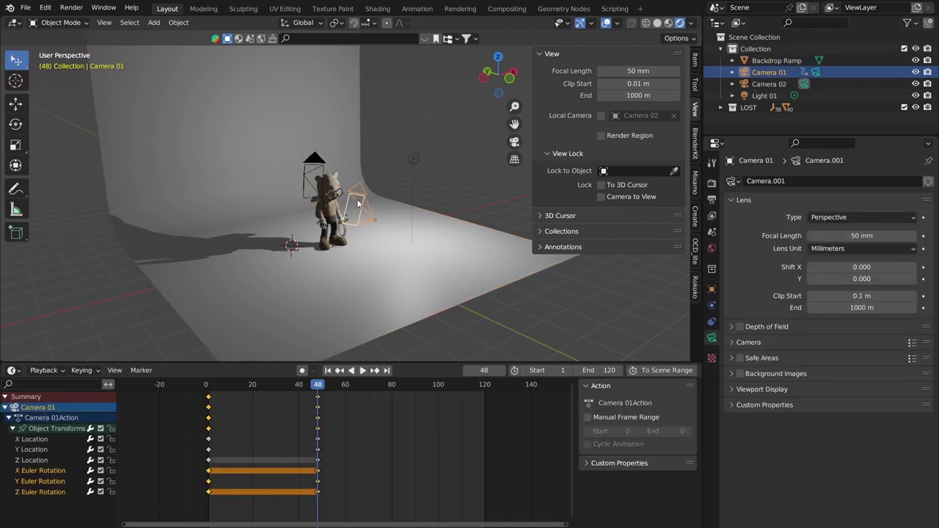
click(804, 85)
key(Up)
key(Down)
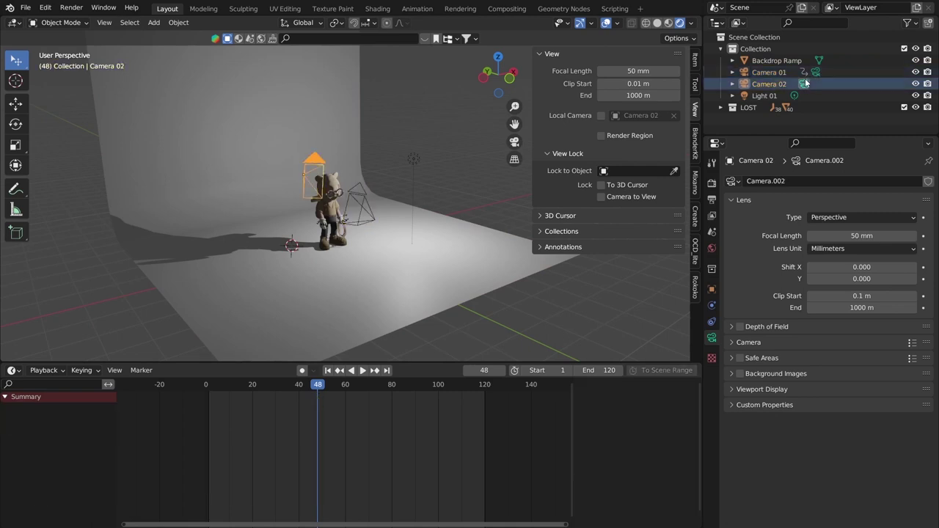
key(Up)
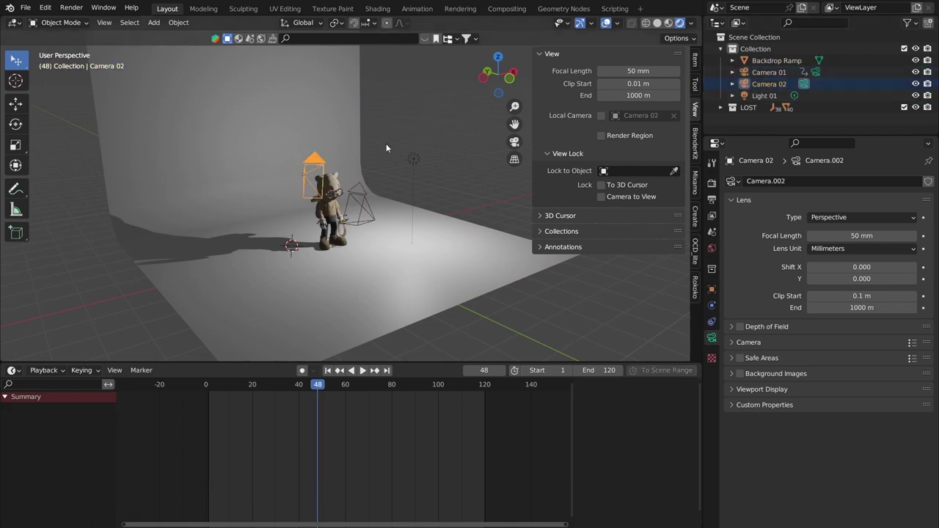
Look through Camera 02 and enable the Camera to View lock
click(514, 143)
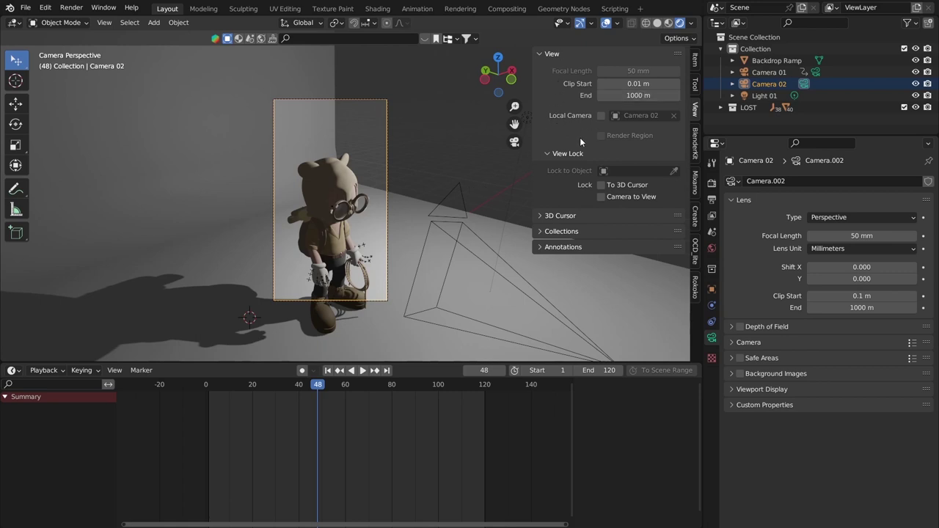
key(n)
key(n)
key(n)
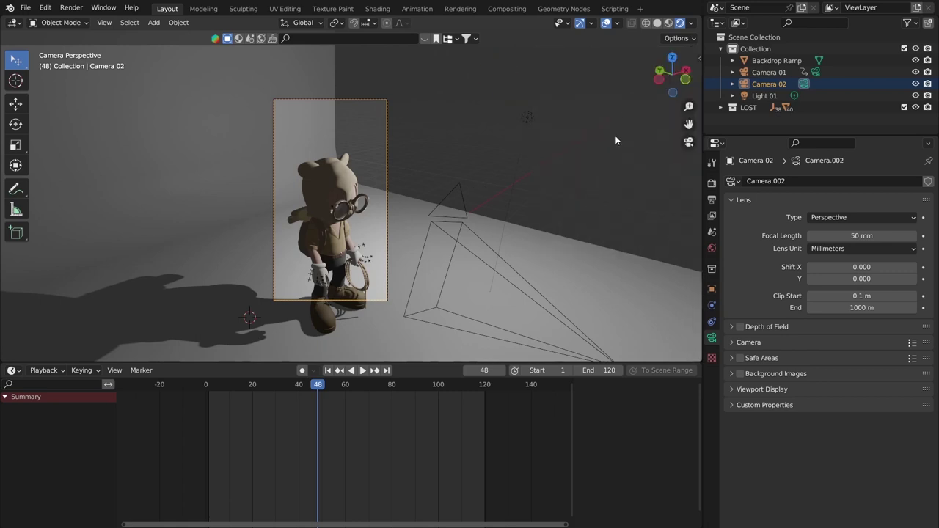
key(n)
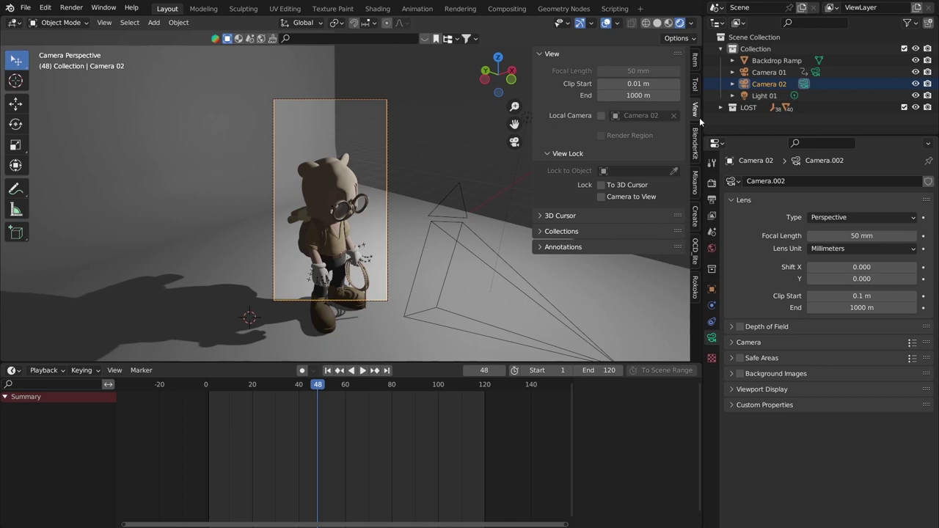
click(602, 196)
Reframe Camera 02 to a low frontal angle that shows the whole character with some floor below the feet
middle_drag(419, 217, 197, 341)
scroll(388, 271, down, 3)
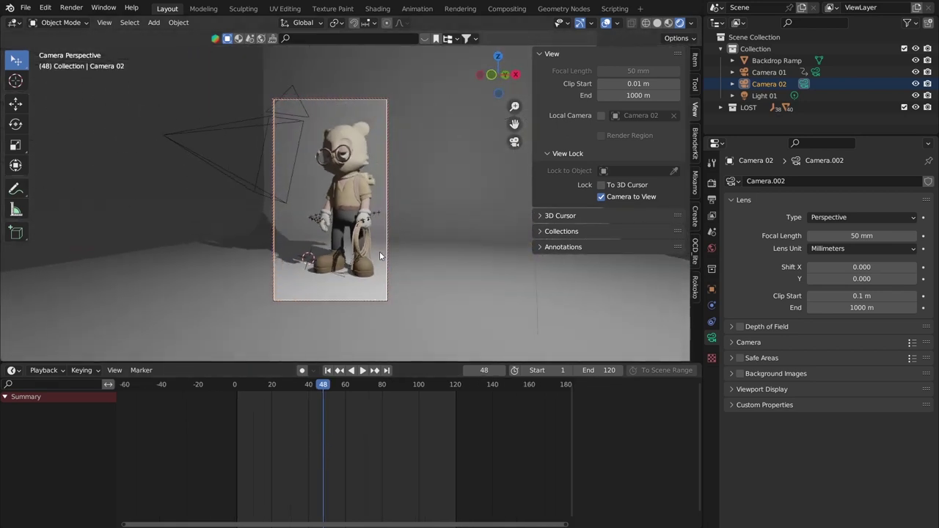
middle_drag(379, 251, 398, 266)
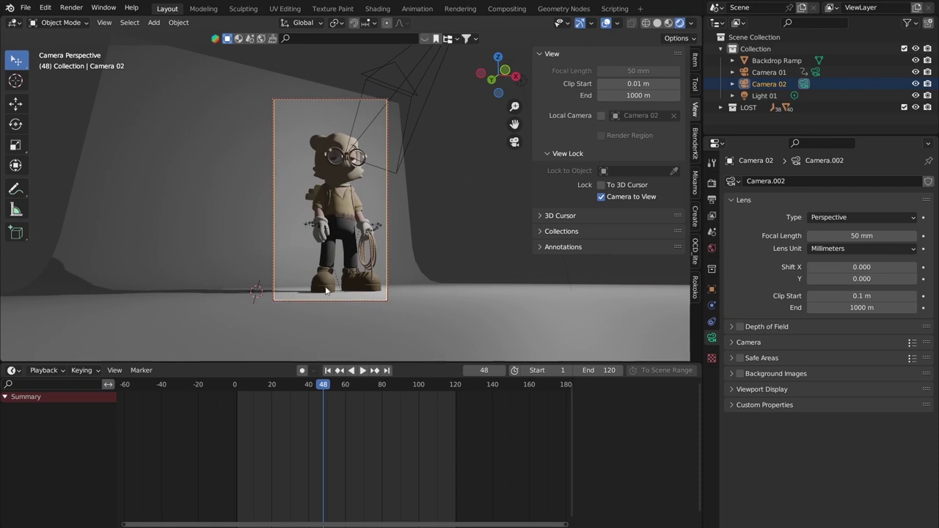
scroll(351, 292, up, 5)
scroll(352, 289, down, 6)
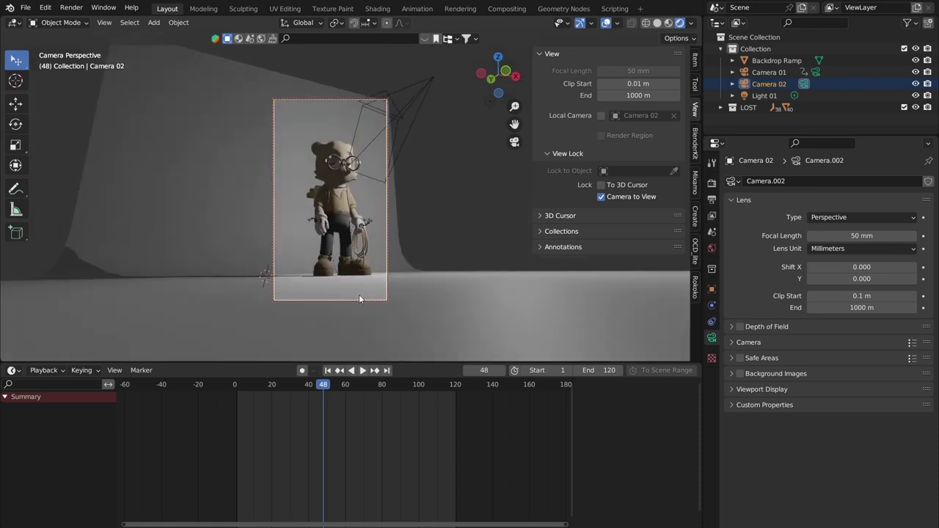
middle_drag(355, 233, 359, 240)
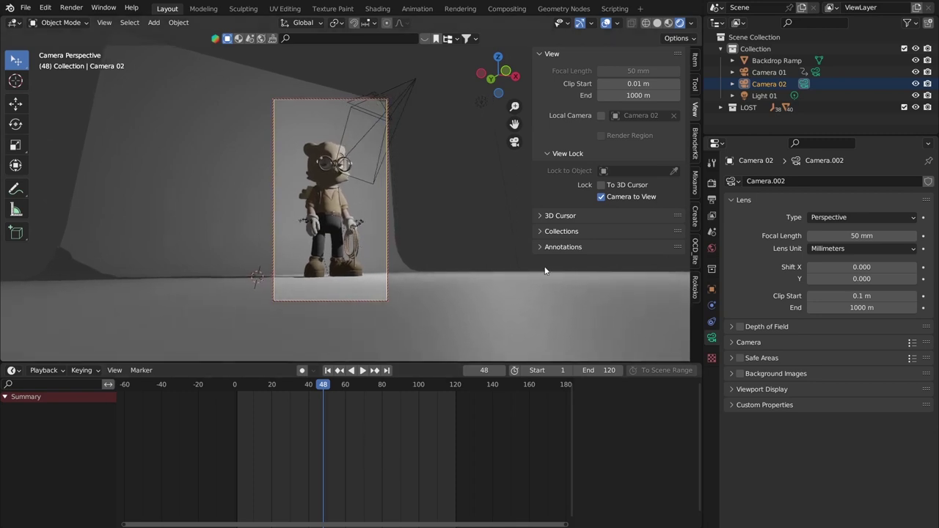
Turn off the Camera to View lock and leave the camera view to see both cameras around the character
click(601, 196)
middle_drag(425, 192, 166, 277)
scroll(296, 235, down, 4)
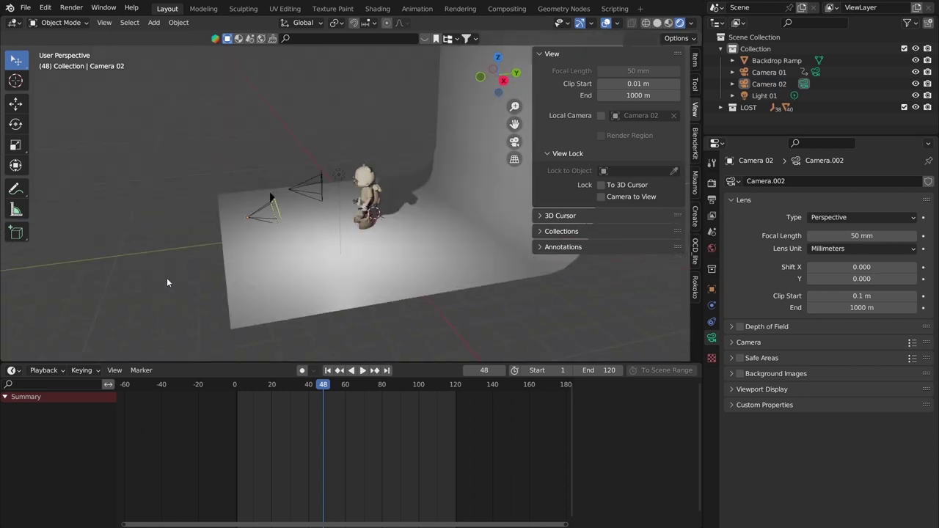
middle_drag(258, 212, 325, 191)
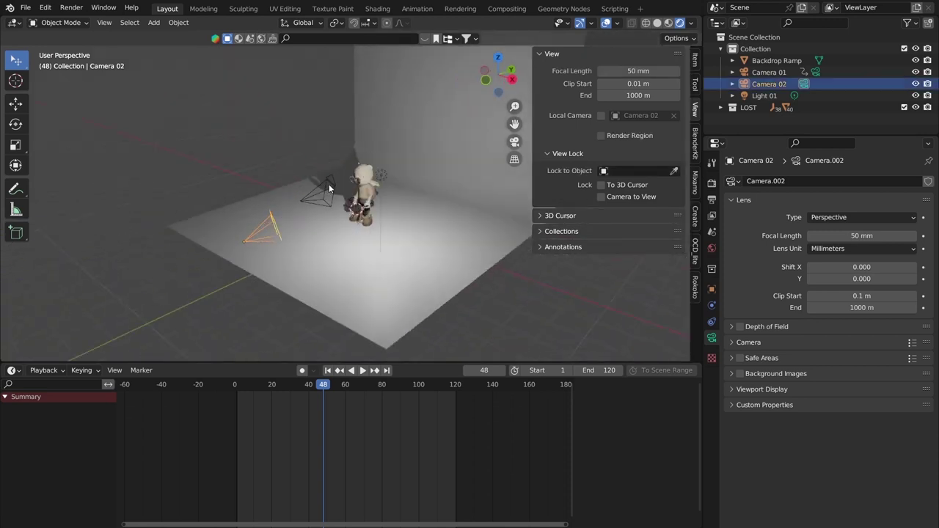
Play back the animation of Camera 01 from the first frame
click(329, 187)
key(shift+Left)
key(space)
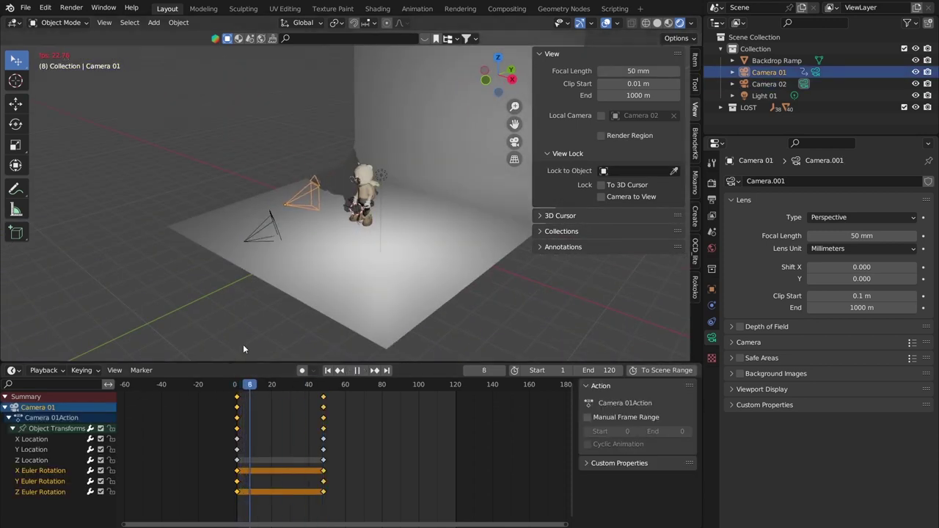
Select Camera 02, stop the playback and return the timeline to frame 0
click(254, 245)
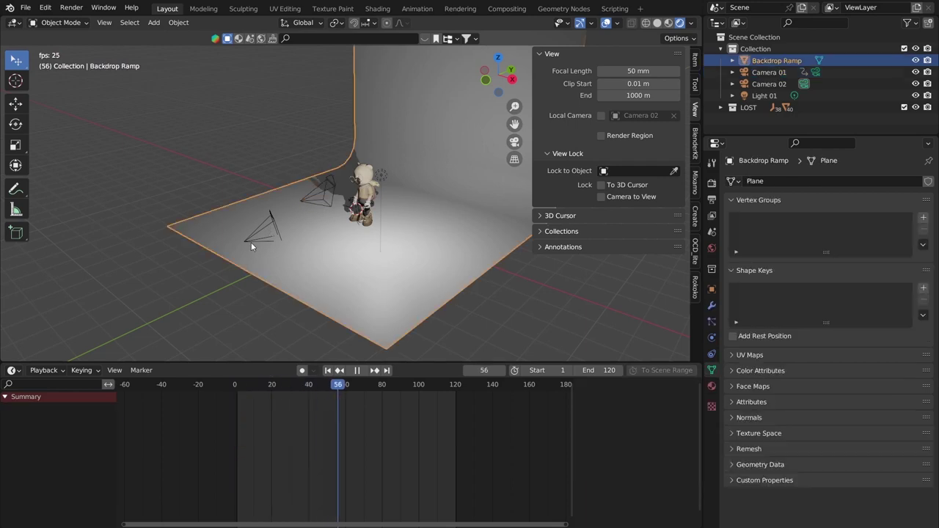
shift+click(258, 232)
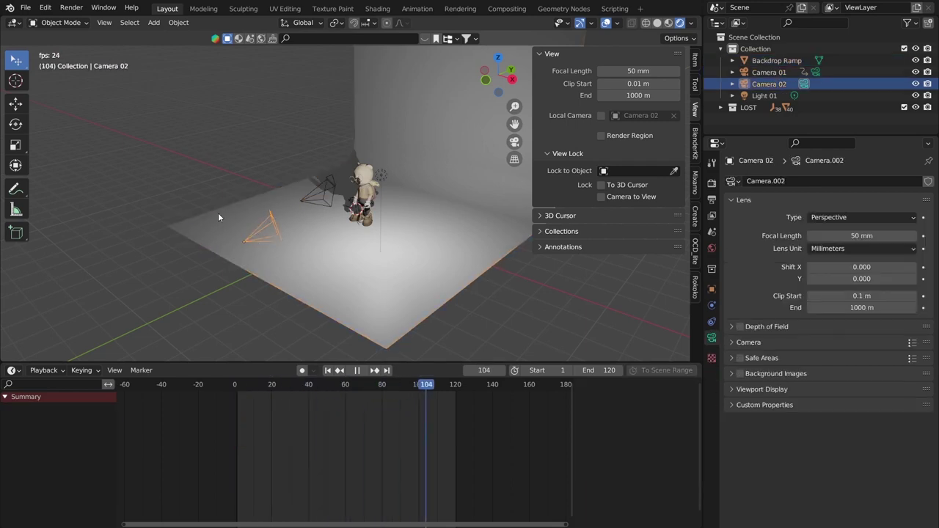
middle_drag(218, 213, 332, 285)
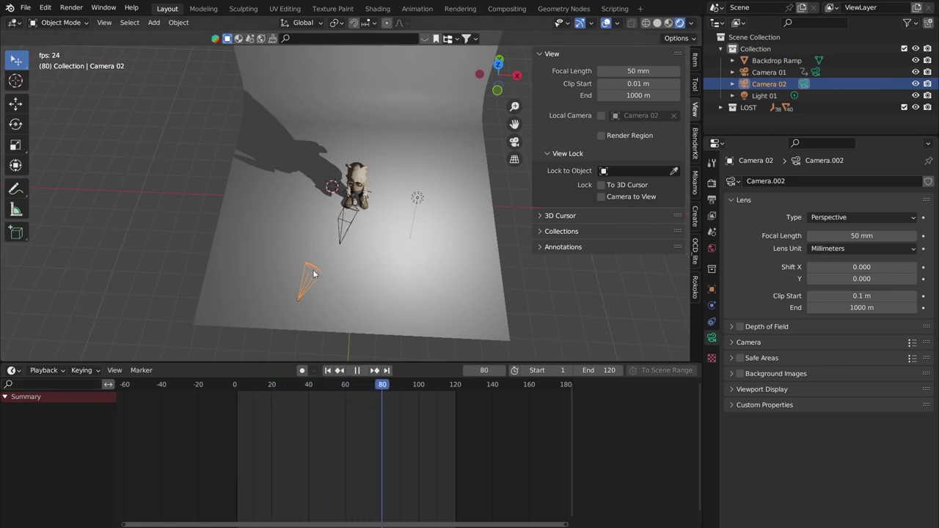
key(space)
drag(387, 380, 235, 381)
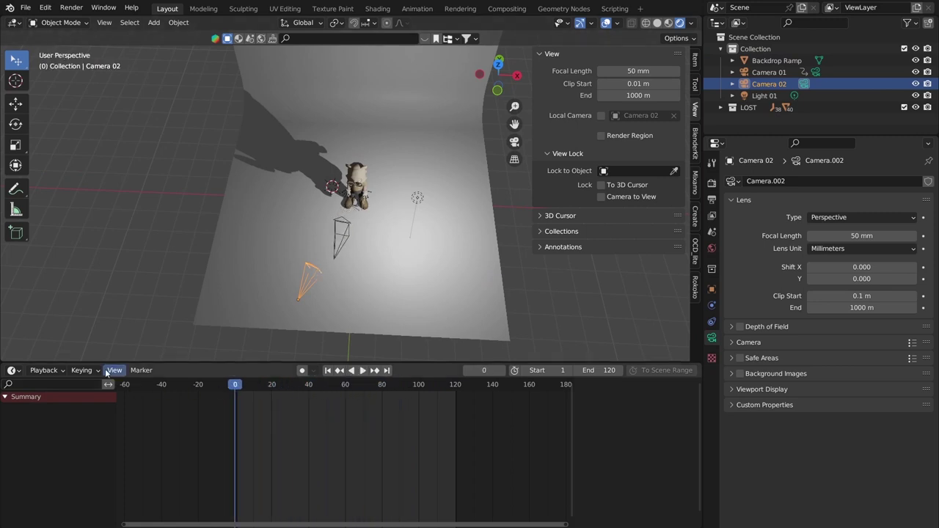
Try to rotate Camera 02 about the X axis
middle_drag(279, 264, 388, 233)
scroll(294, 242, up, 4)
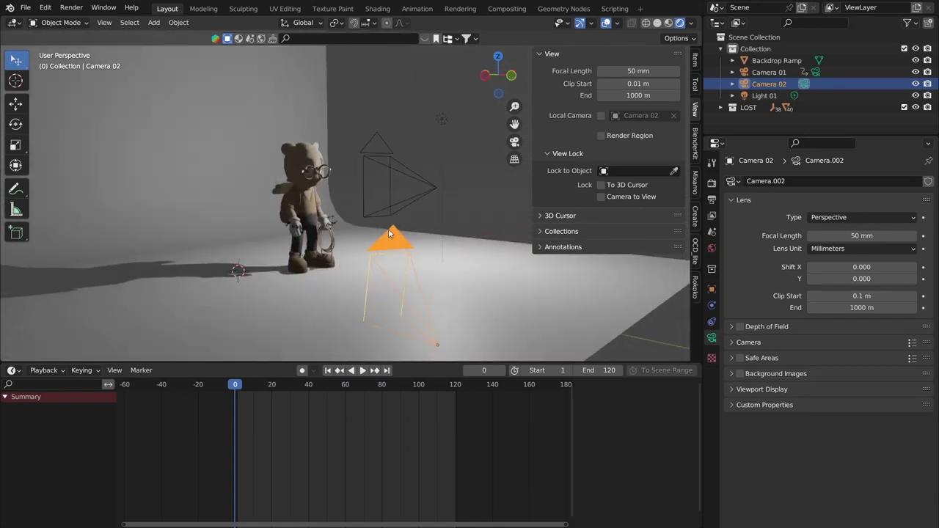
key(r)
key(x)
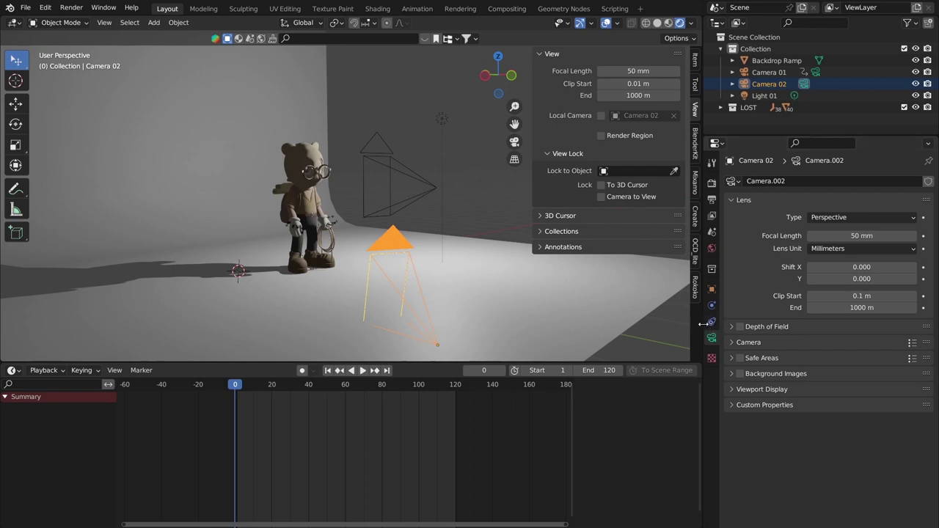
Add a Track To object constraint to Camera 02
click(712, 322)
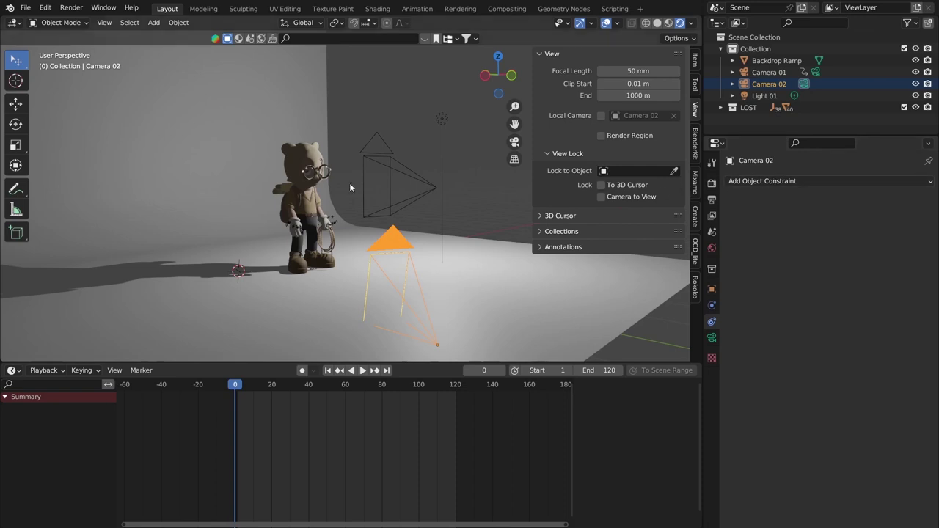
click(780, 182)
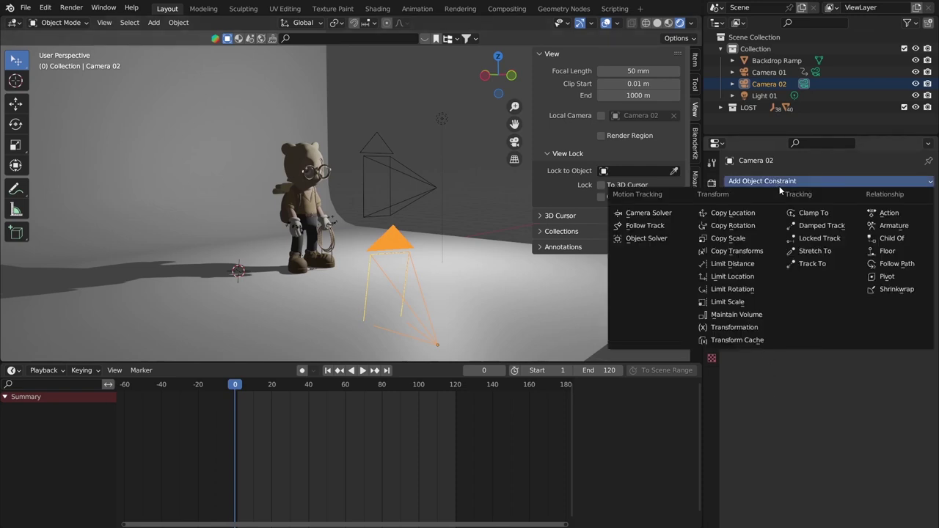
click(771, 184)
click(811, 182)
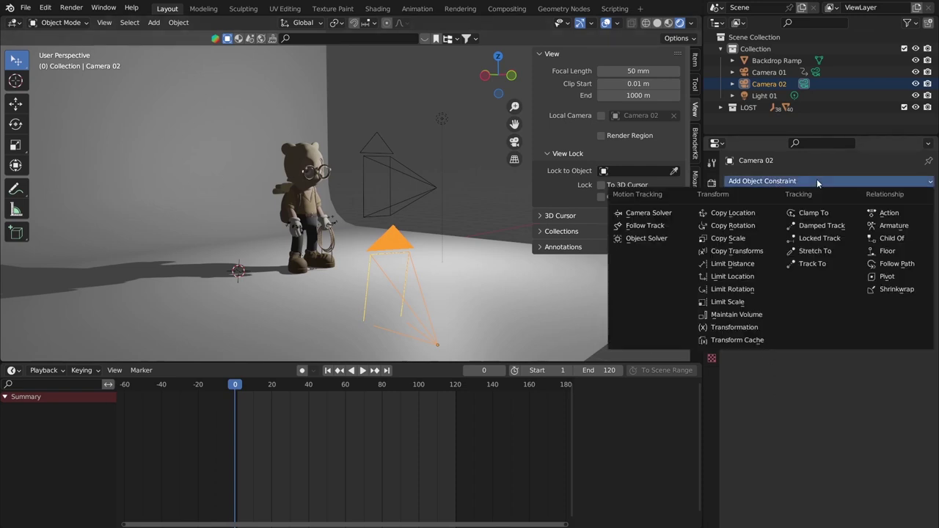
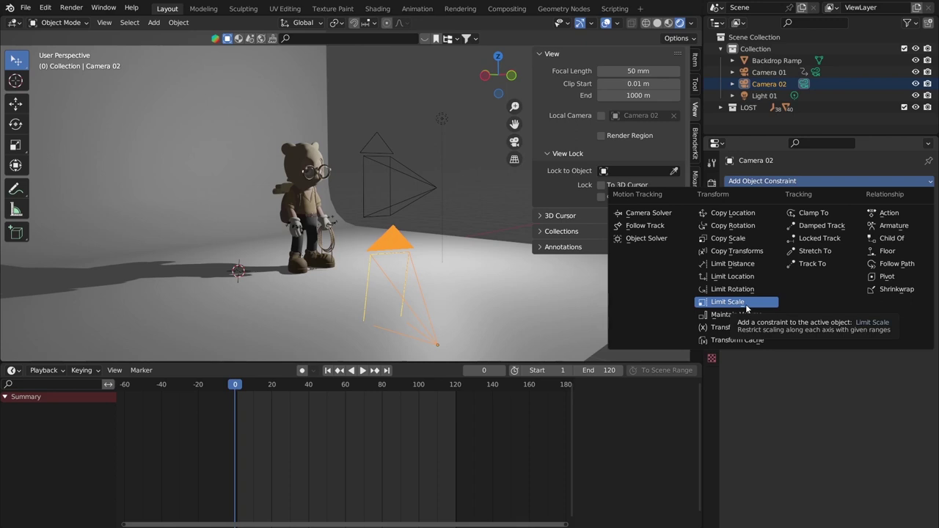
click(811, 271)
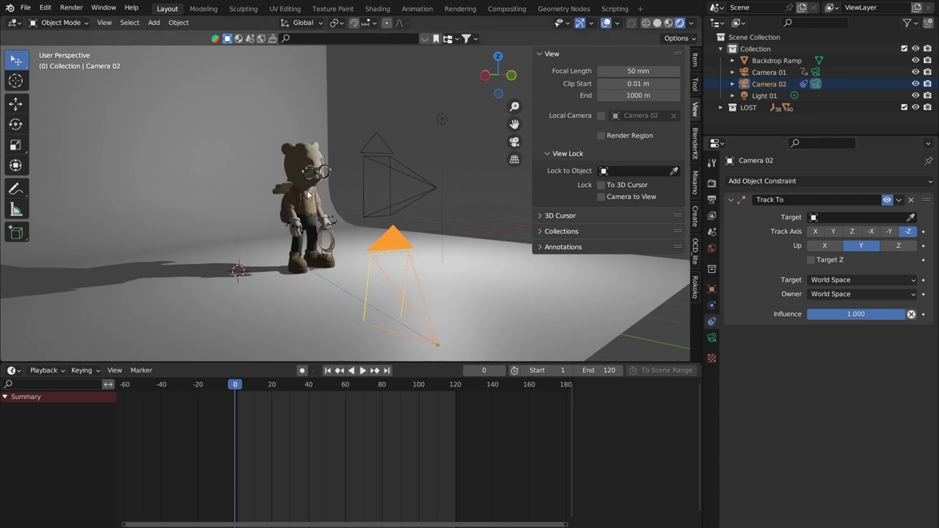
Try a Solidify modifier with an adjusted thickness on the Backdrop Ramp and remove it again
middle_drag(474, 257, 208, 234)
click(444, 265)
scroll(234, 202, up, 3)
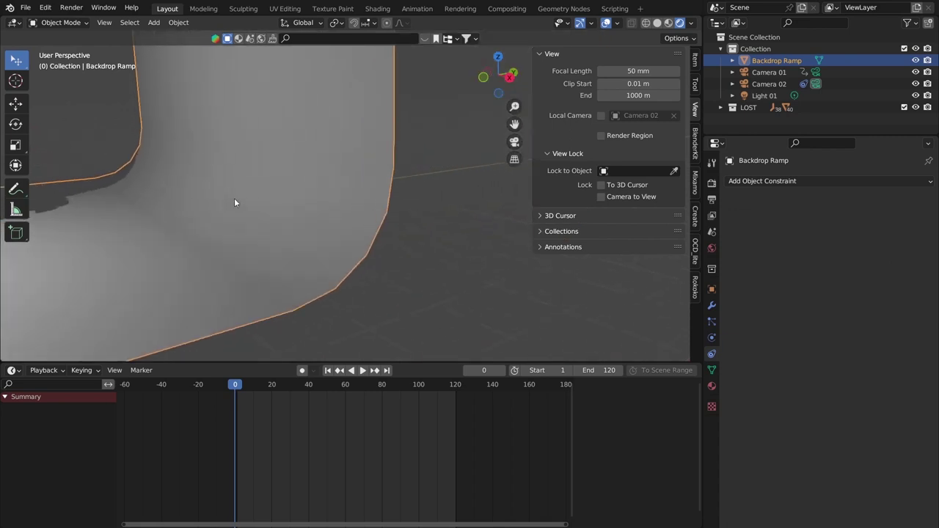
middle_drag(234, 202, 302, 187)
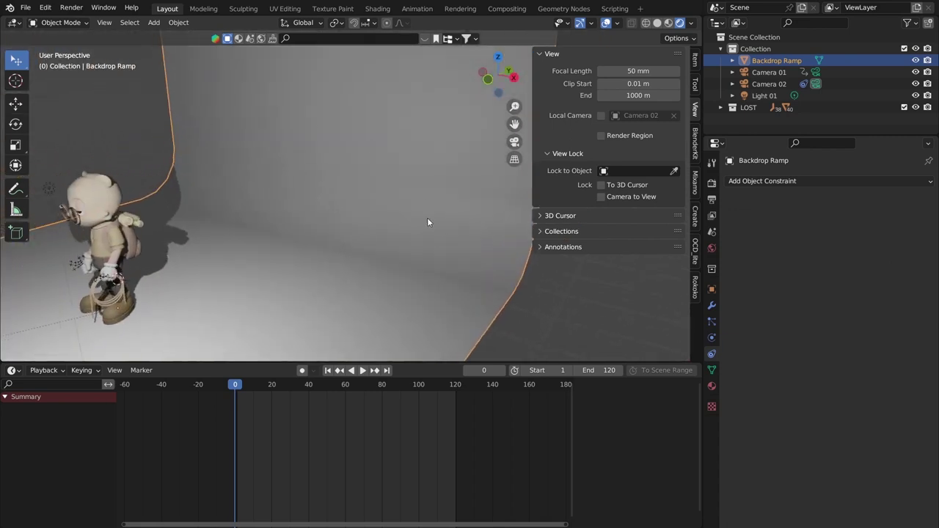
click(715, 306)
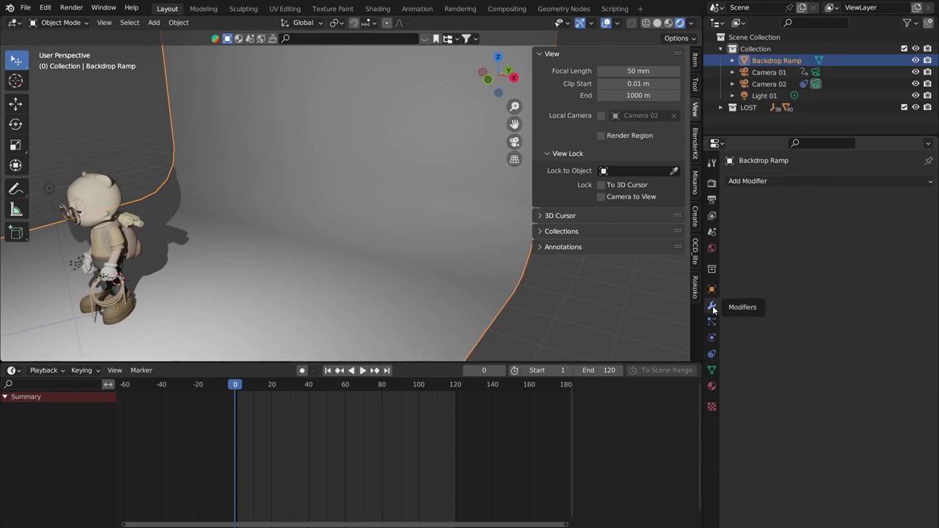
click(779, 183)
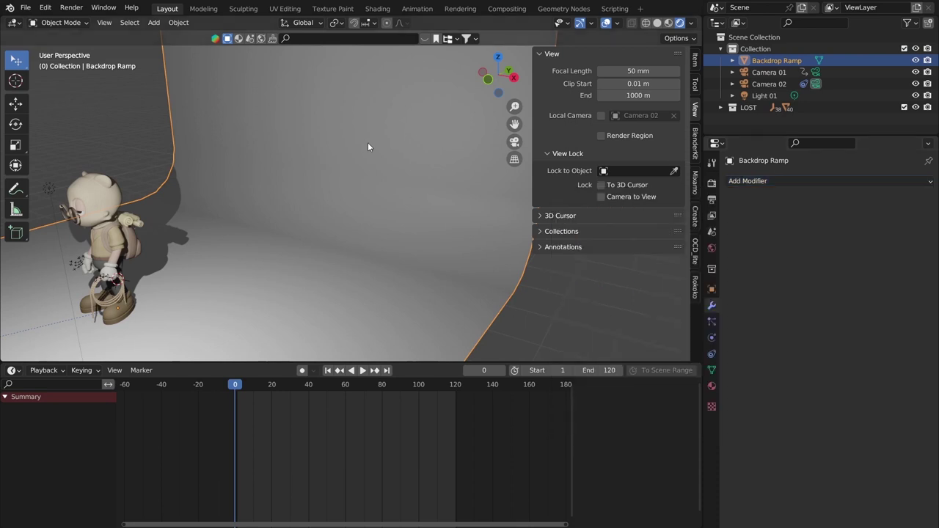
click(791, 182)
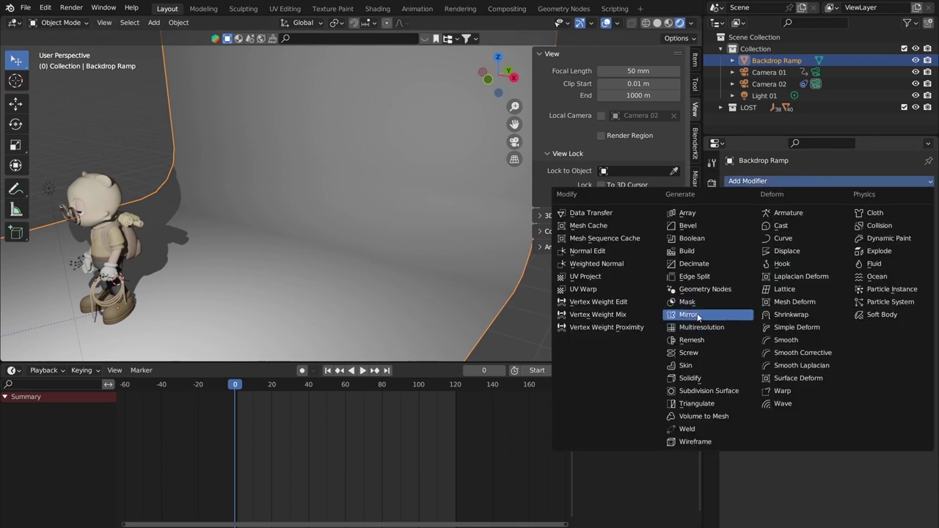
click(696, 378)
middle_drag(443, 259, 367, 242)
drag(833, 232, 778, 231)
key(ctrl+x)
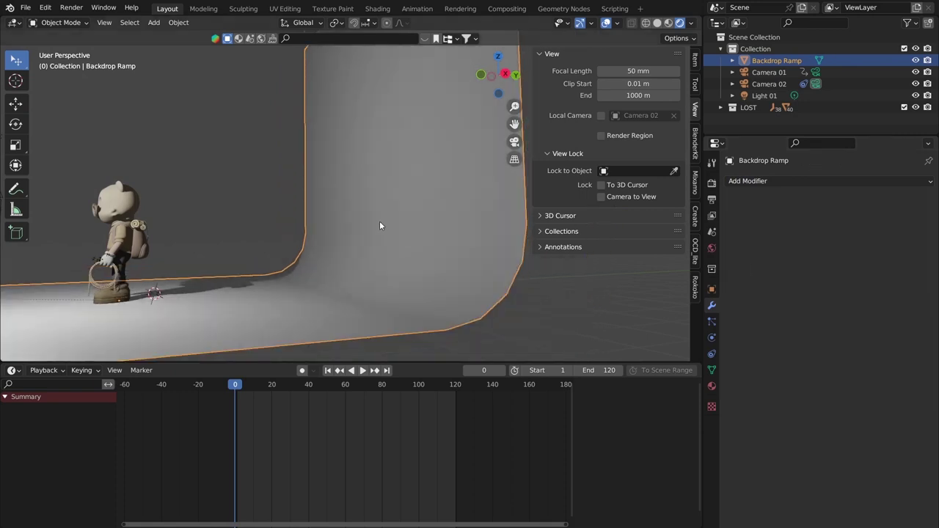
Reselect Camera 02 and show its object constraints
scroll(410, 228, up, 3)
scroll(453, 235, down, 4)
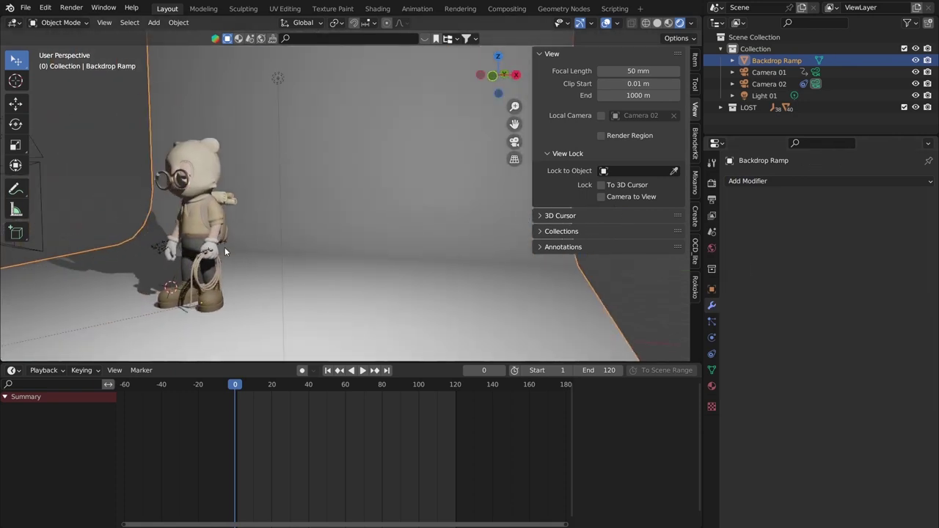
scroll(224, 248, down, 2)
scroll(224, 248, up, 1)
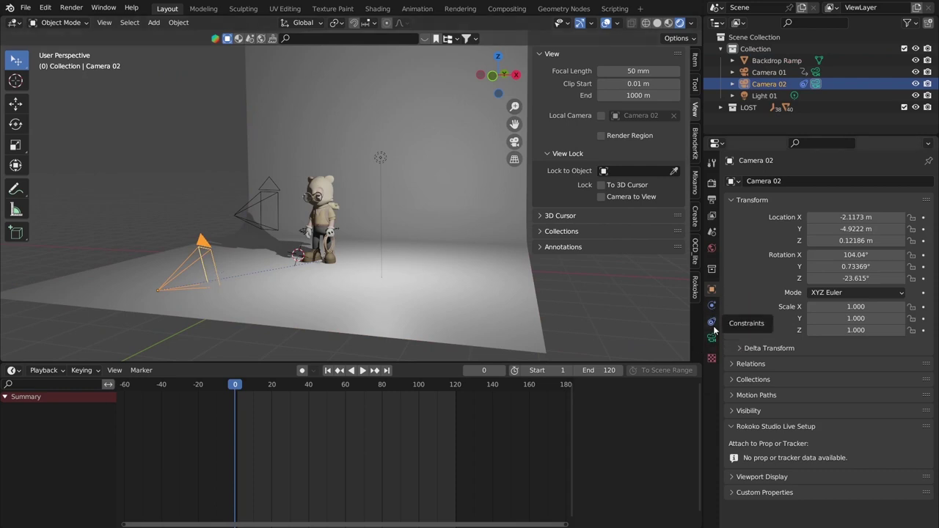
click(712, 321)
middle_drag(622, 276, 257, 231)
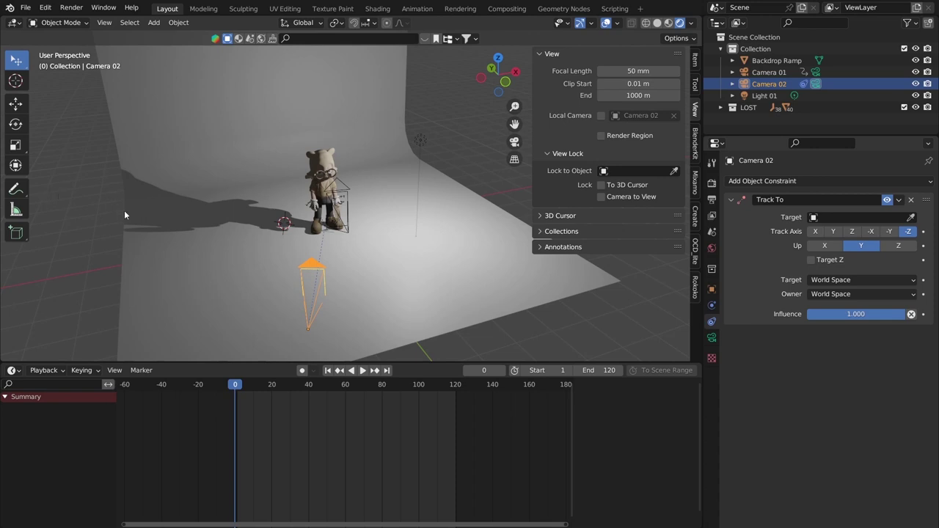
Add two more Track To constraints to Camera 02, collapsing each constraint's settings
scroll(377, 203, down, 3)
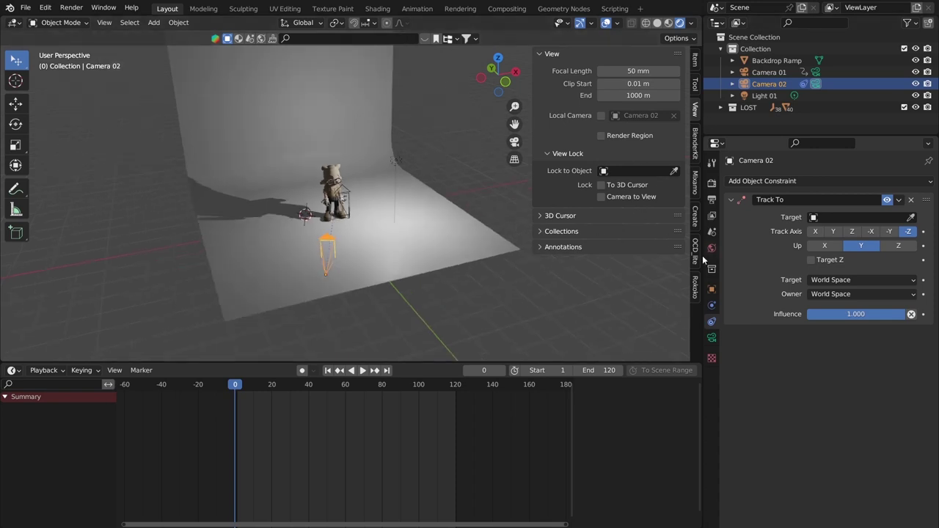
click(743, 204)
click(763, 183)
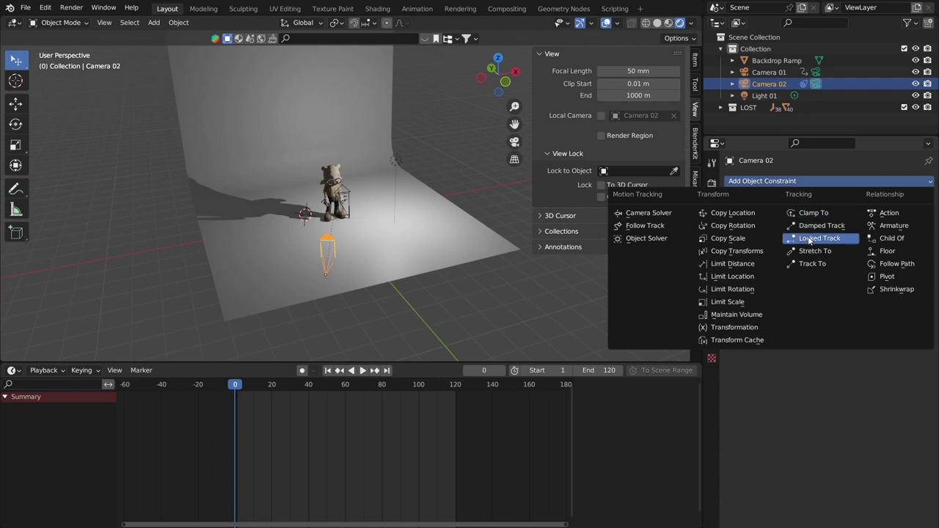
click(804, 269)
click(794, 183)
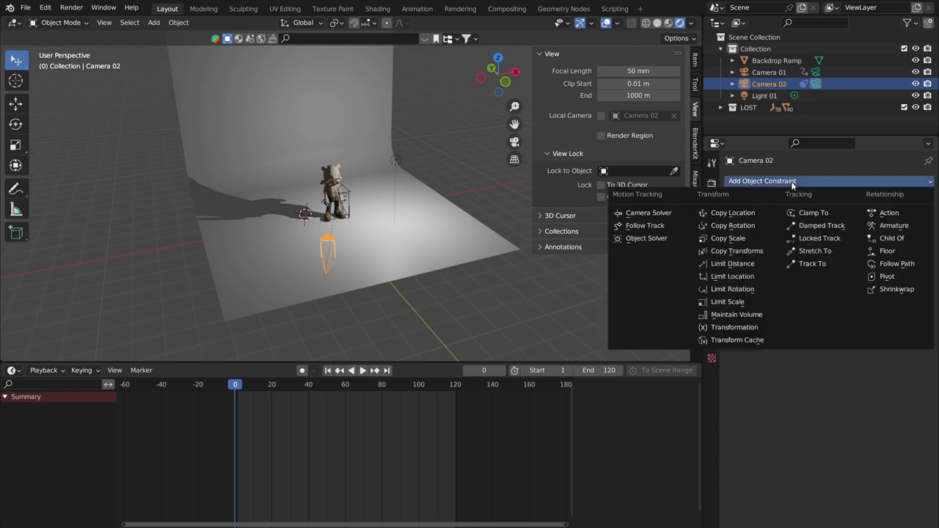
click(810, 264)
click(732, 215)
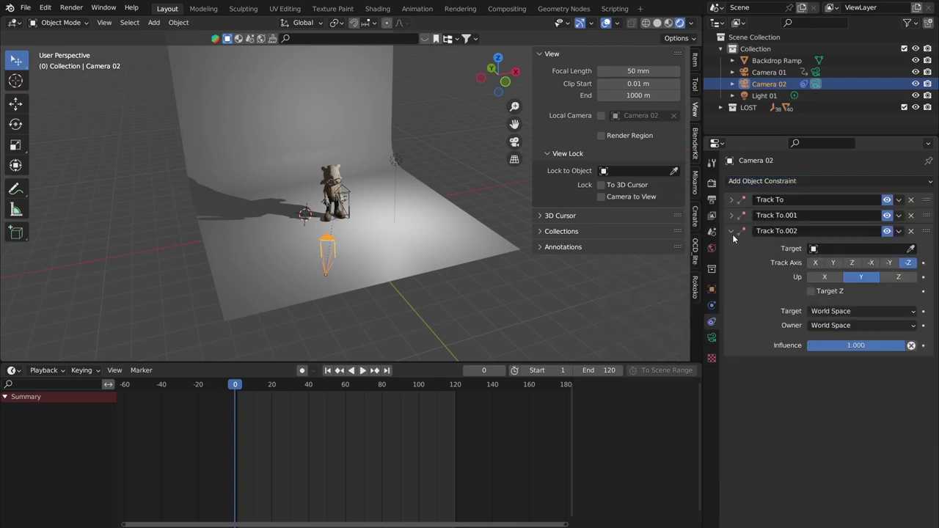
click(731, 231)
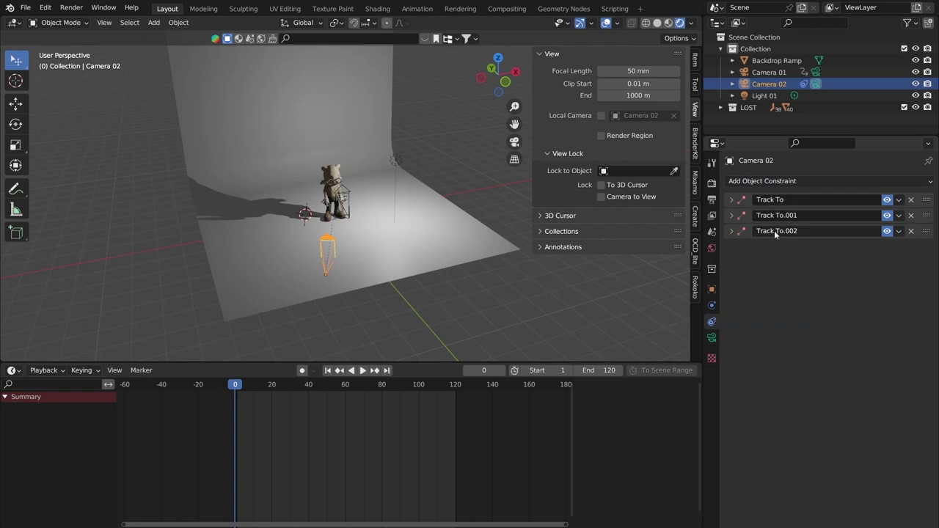
Remove the two extra Track To constraints from Camera 02 and expand the original one
click(910, 215)
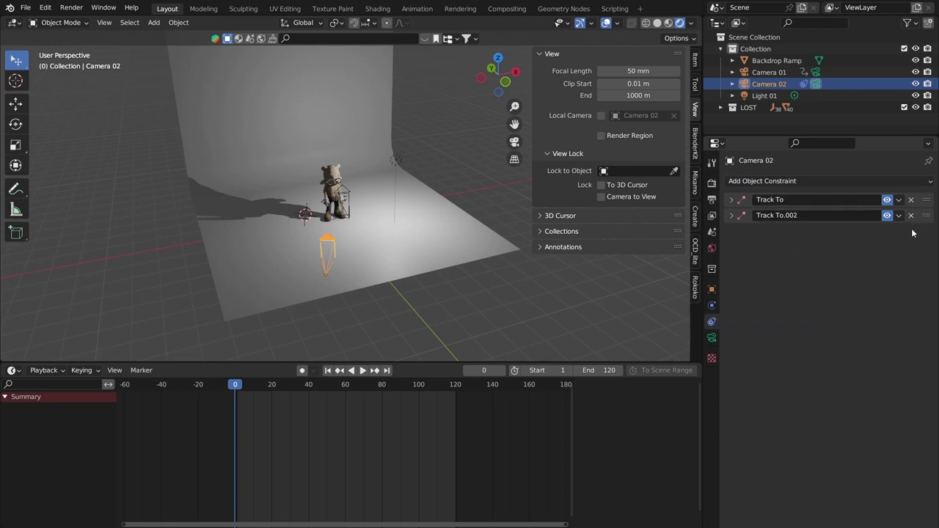
click(910, 215)
click(730, 200)
Browse the possible targets of Camera 02's Track To constraint and search them for "arm"
scroll(435, 210, up, 3)
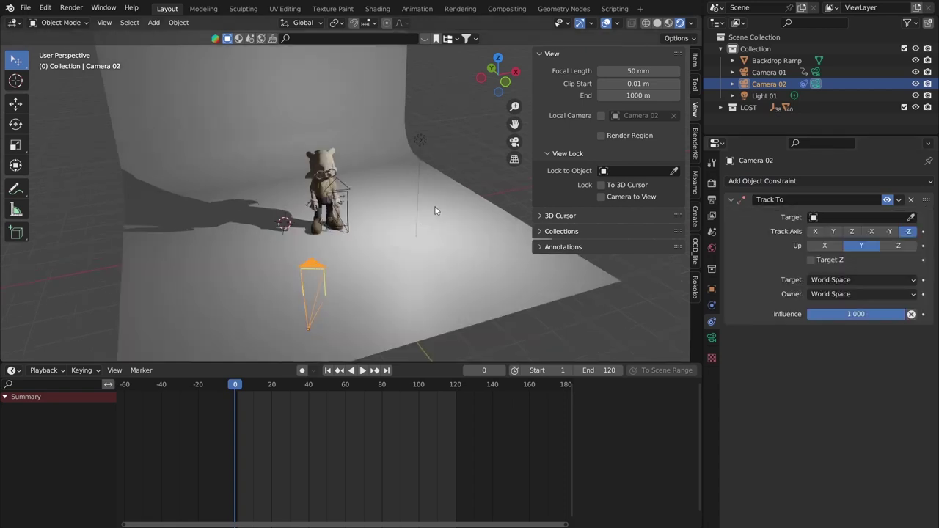
mouse_move(436, 211)
middle_down()
mouse_move(439, 174)
mouse_move(395, 187)
mouse_move(433, 192)
middle_up()
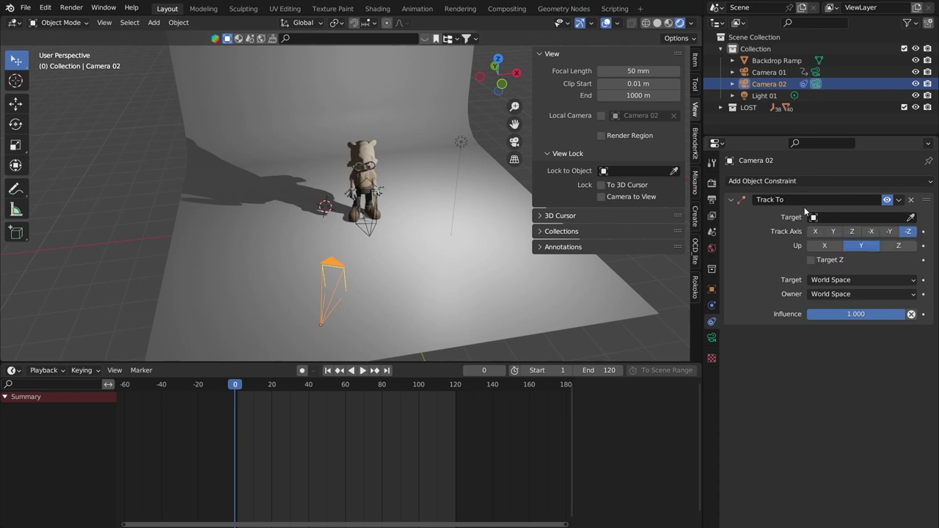
click(851, 217)
scroll(838, 317, down, 11)
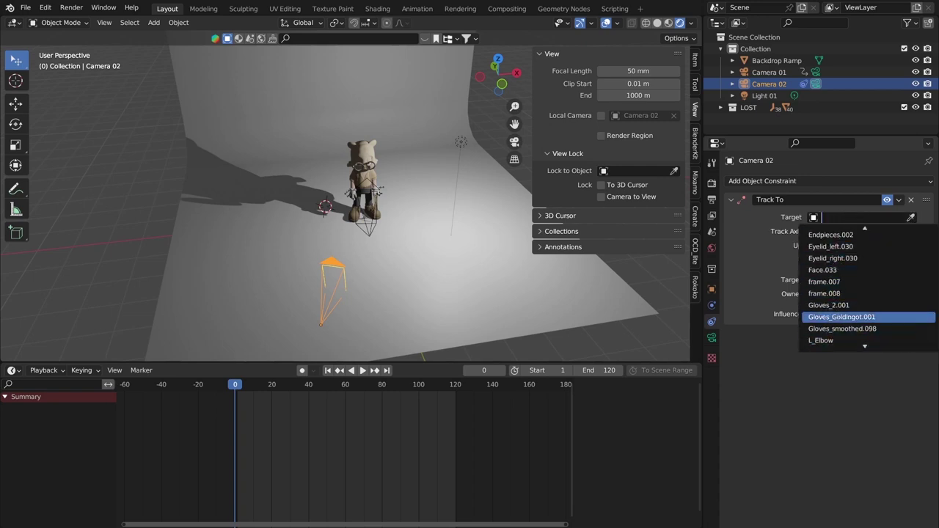
scroll(821, 282, up, 9)
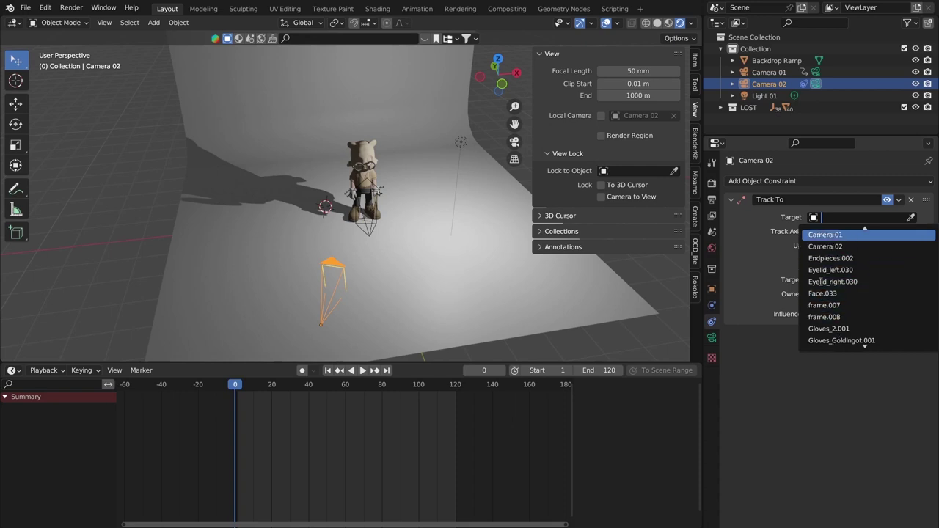
text(arm)
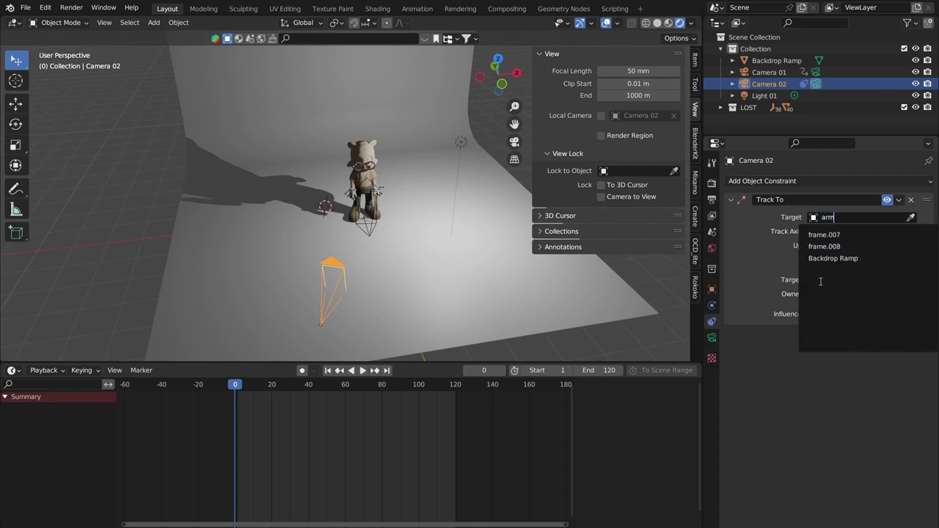
key(BackSpace)
key(BackSpace)
key(BackSpace)
Set Backdrop Ramp as the target of Camera 02's Track To constraint
text(back)
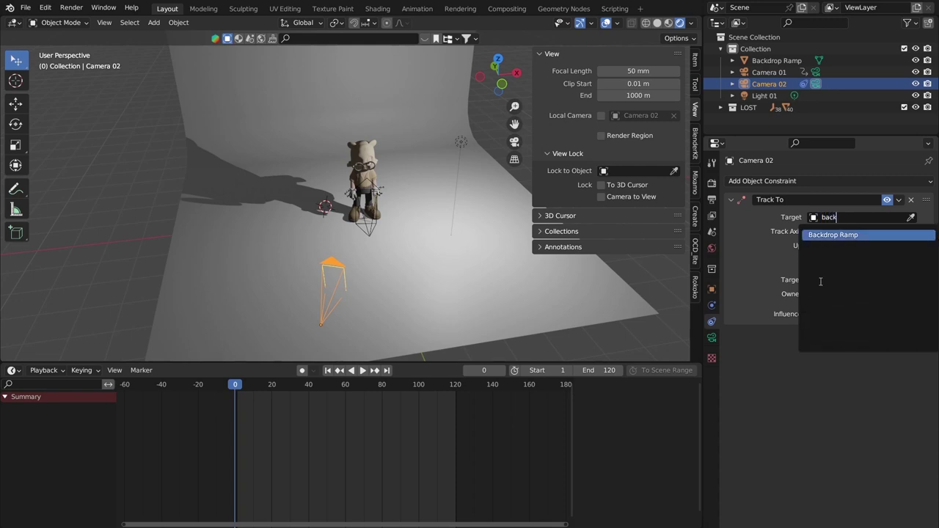
key(BackSpace)
key(BackSpace)
key(BackSpace)
key(BackSpace)
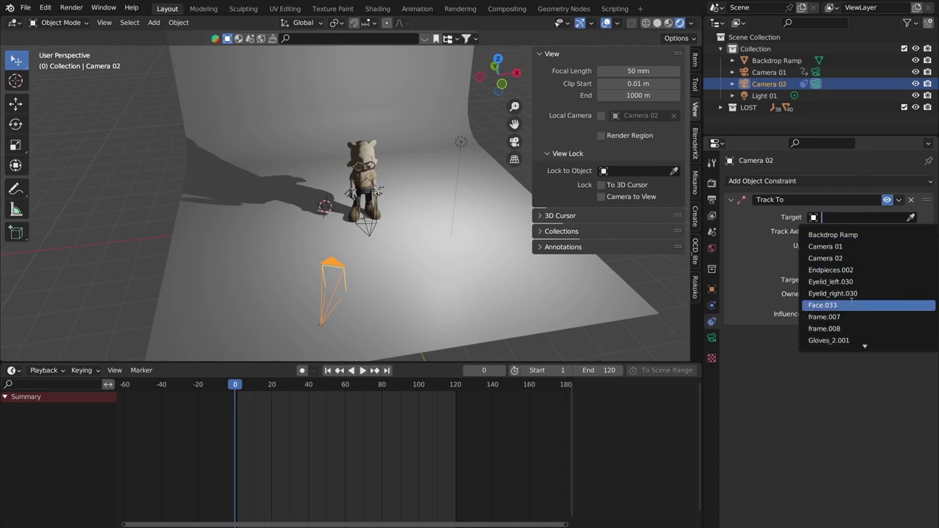
click(851, 235)
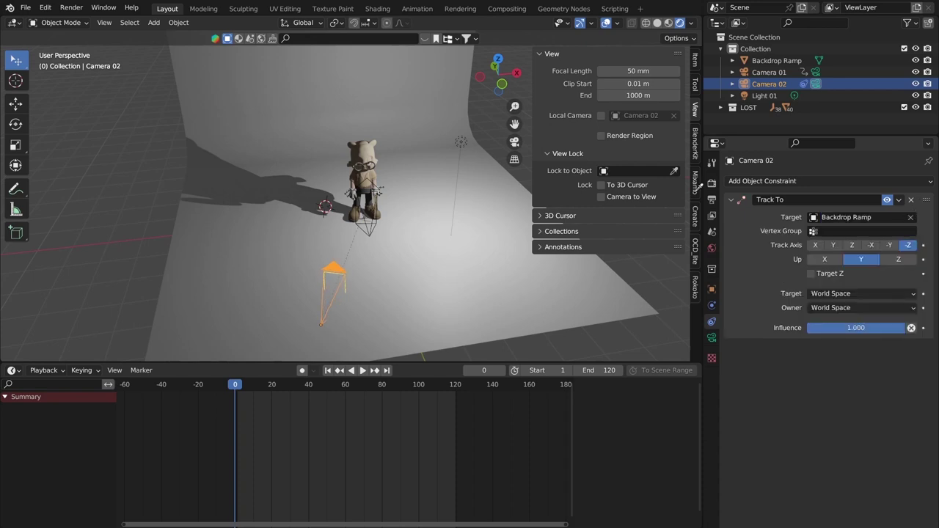
Replace the target of Camera 02's Track To constraint with the character's shirt, Shirt.013, and look through the camera
click(911, 217)
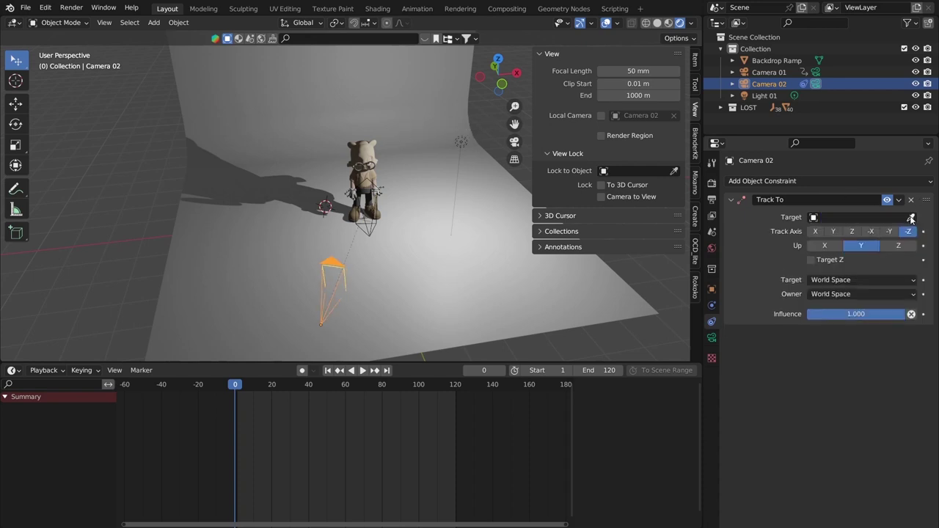
click(911, 218)
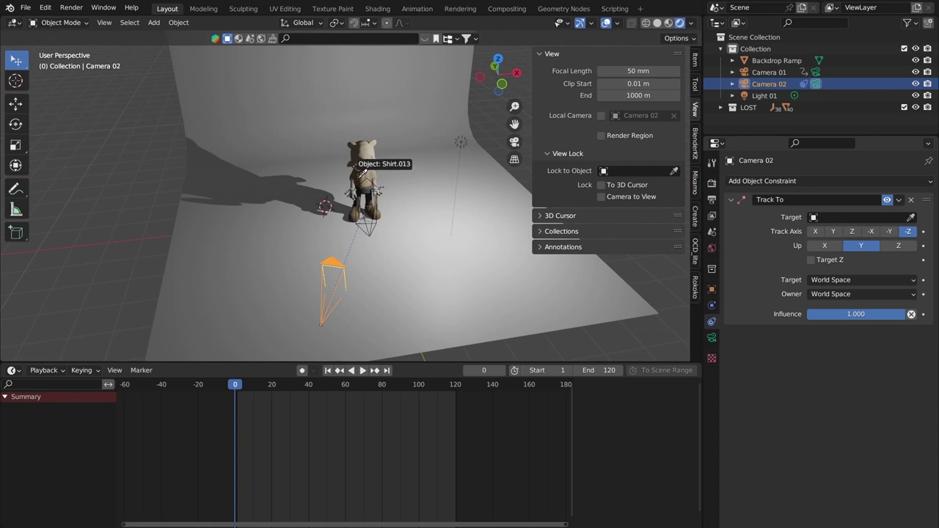
click(362, 171)
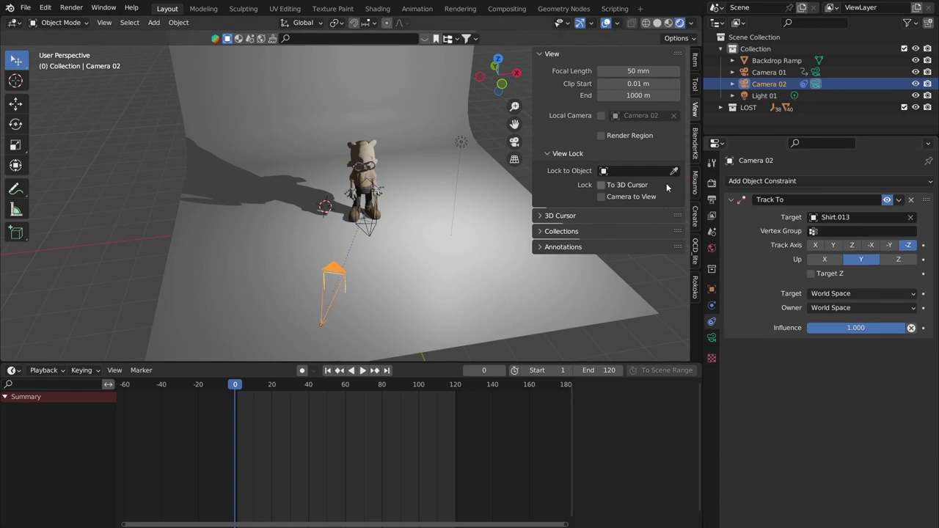
middle_drag(444, 247, 455, 193)
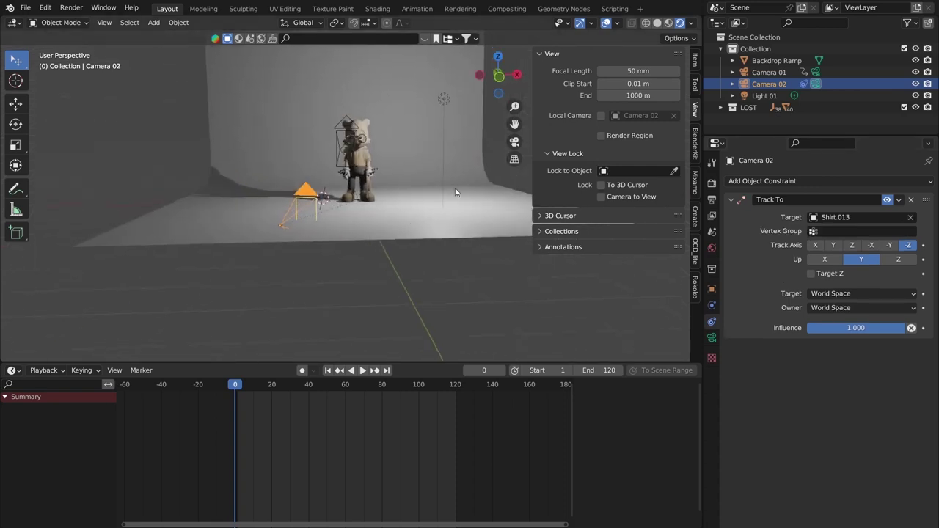
click(514, 142)
scroll(329, 203, up, 5)
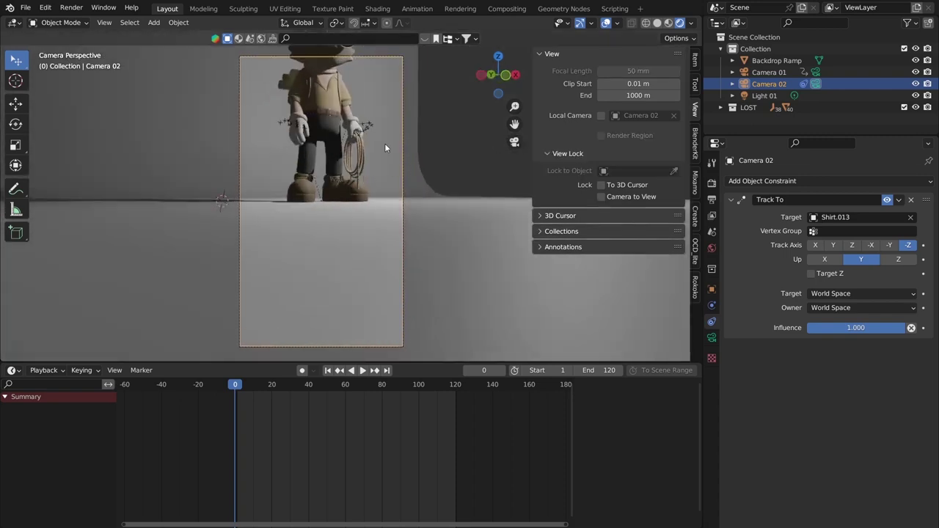
Clear Camera 02's Track To target and pick the character's shirt again
click(910, 217)
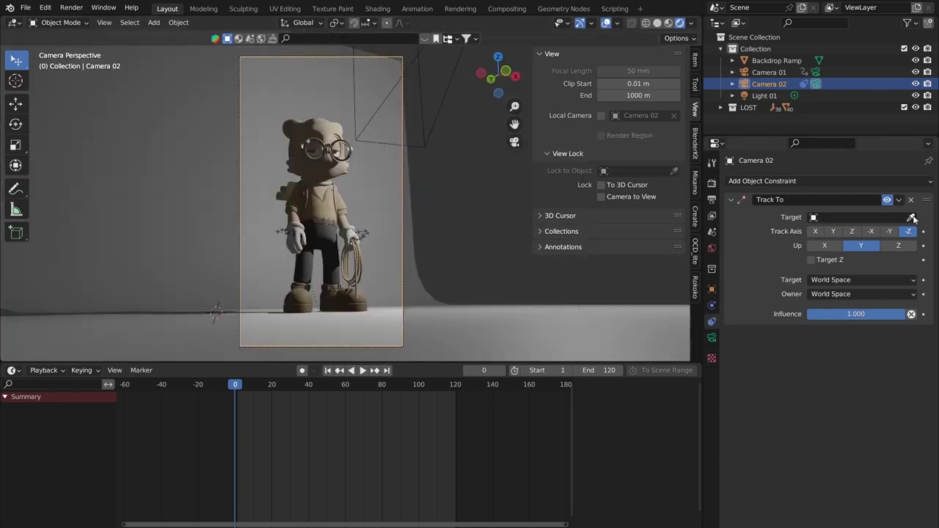
click(912, 218)
click(369, 178)
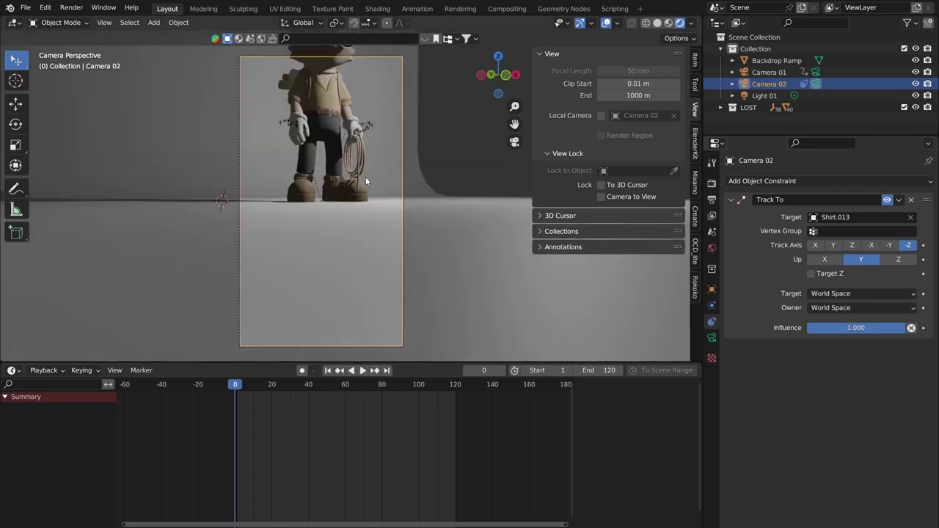
click(912, 218)
key(ctrl+z)
Set the origin of the character's shirt to its geometry
click(327, 108)
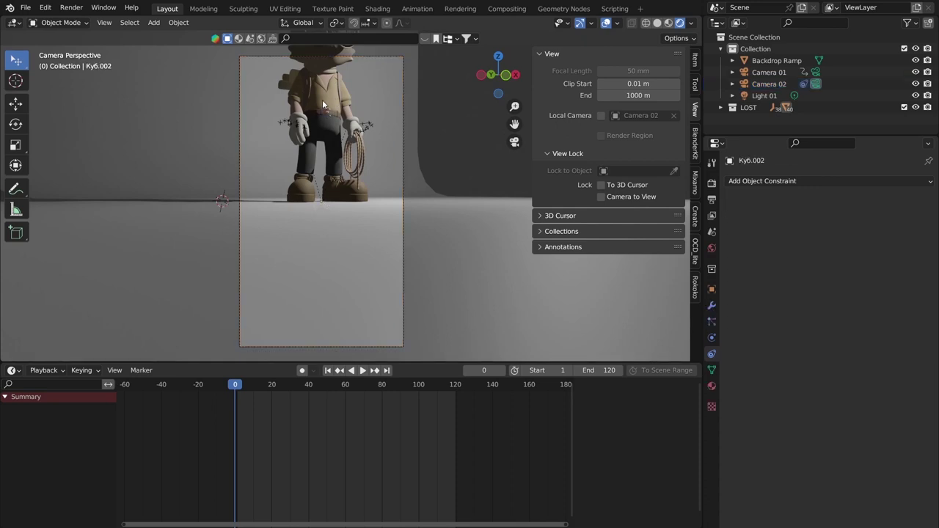
right_click(322, 100)
mouse_move(290, 152)
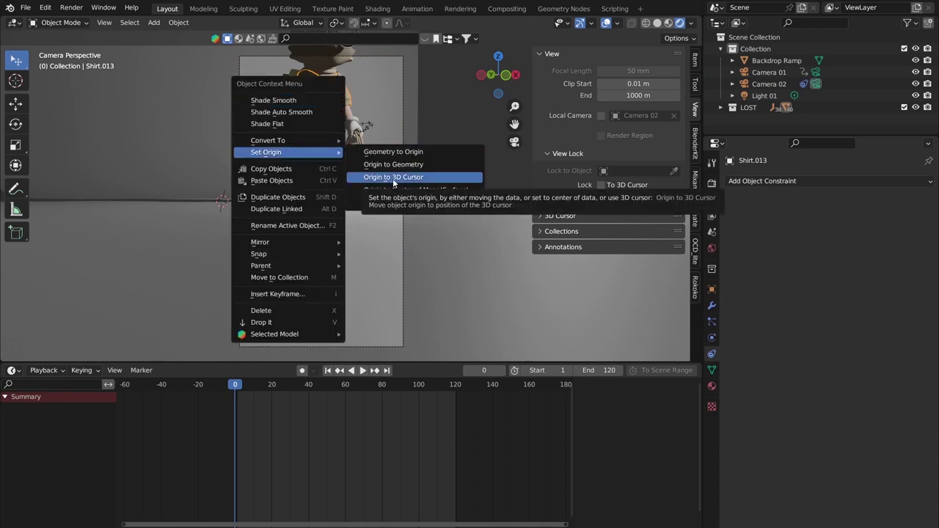
click(439, 166)
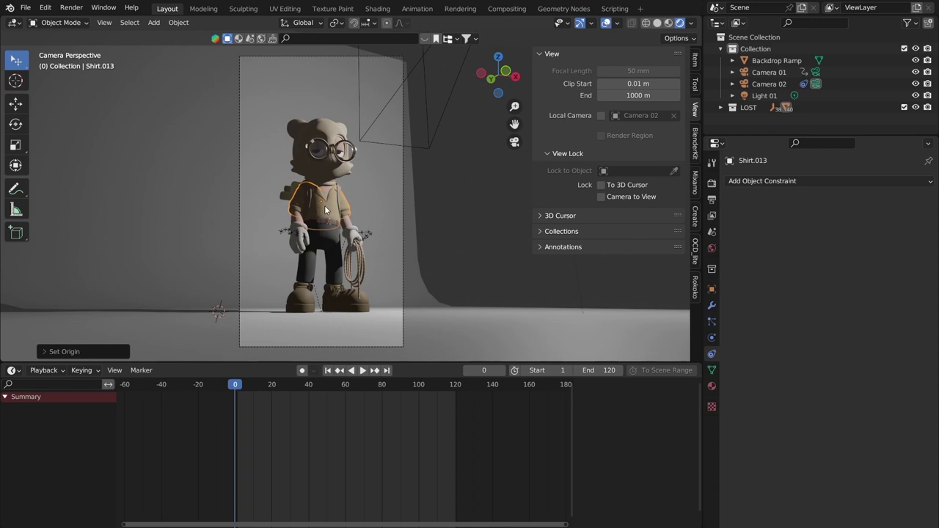
click(330, 244)
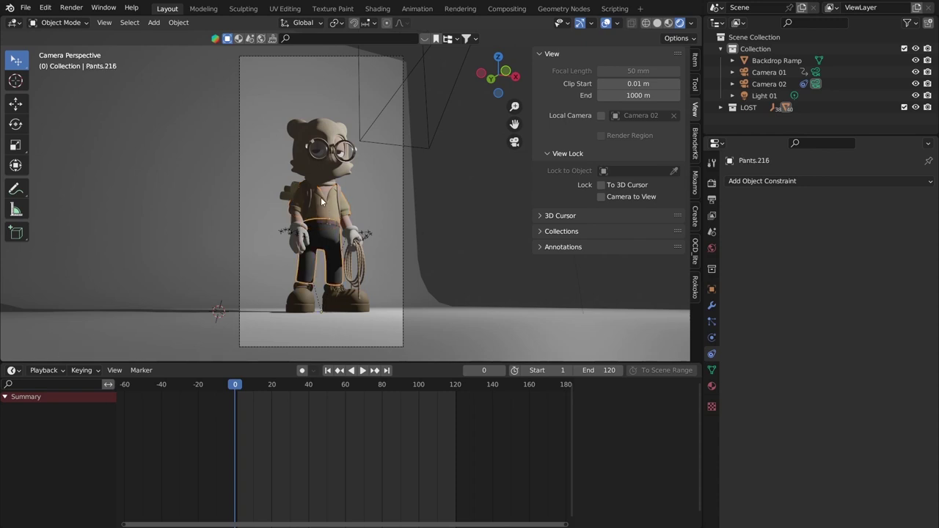
click(309, 135)
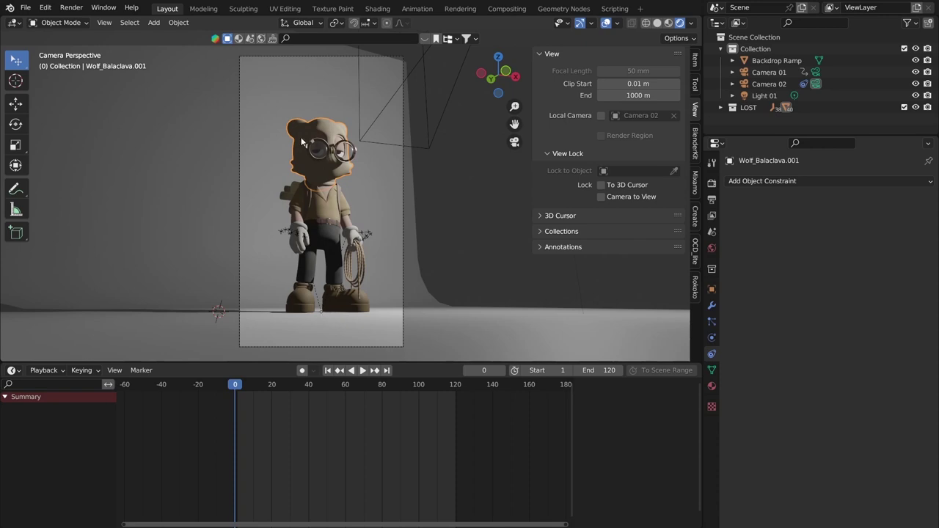
click(322, 211)
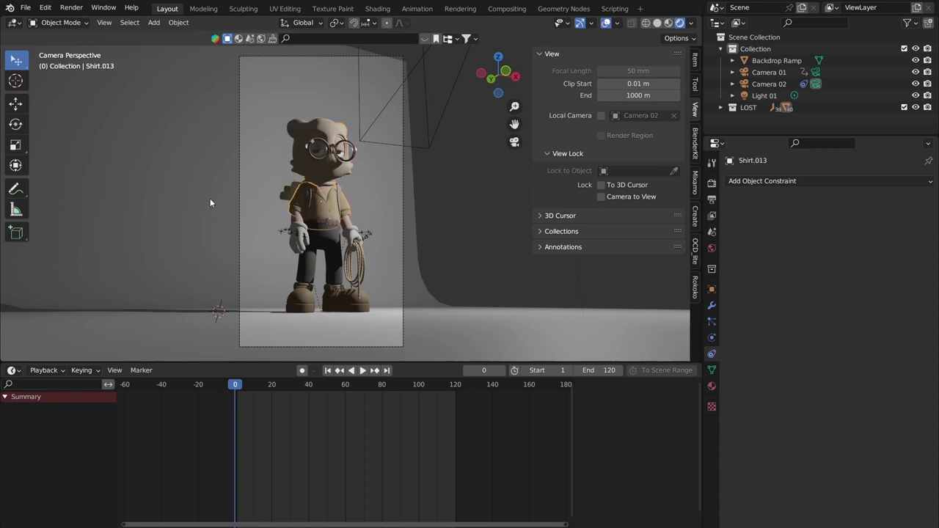
scroll(395, 191, down, 2)
scroll(382, 210, up, 1)
Select Camera 02 and preview its view by scrubbing the timeline to frame 48
click(403, 207)
drag(240, 390, 322, 393)
key(space)
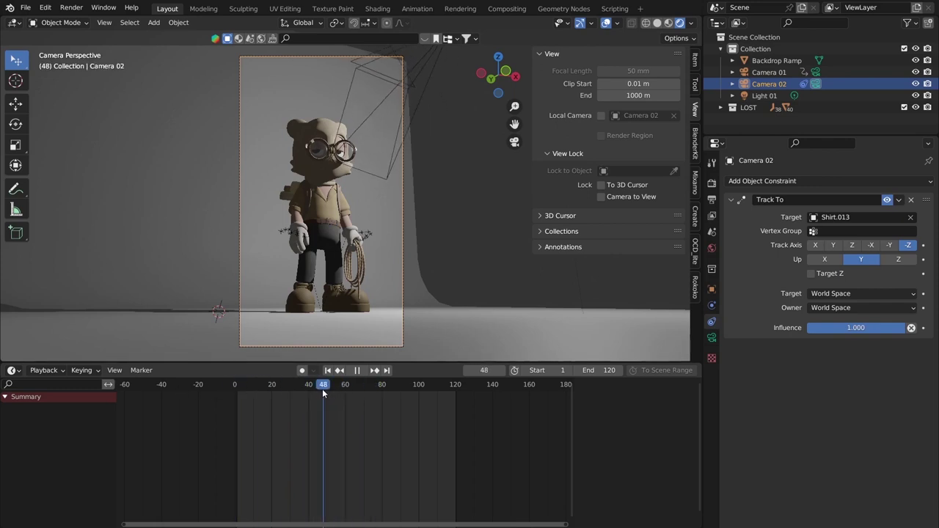
key(Escape)
Make Camera 01 the active scene camera, play its animation and stop at frame 48
click(815, 71)
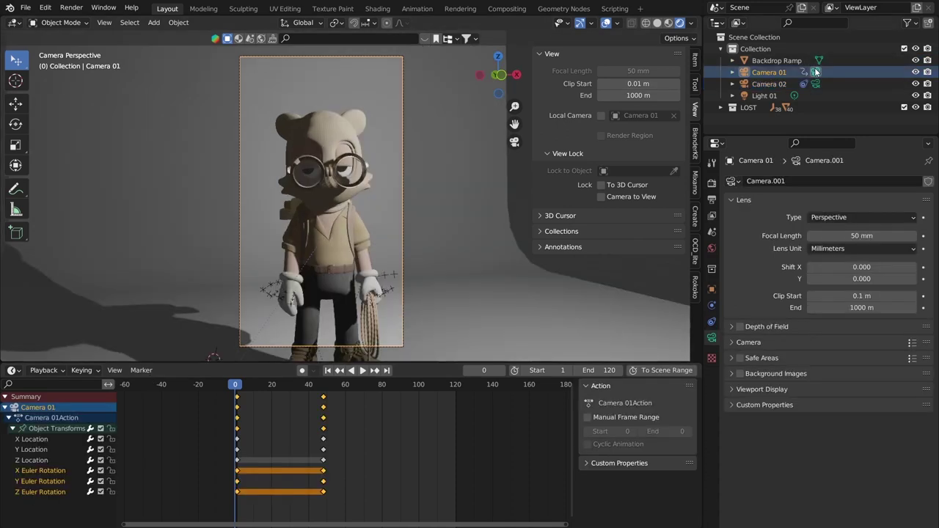
key(space)
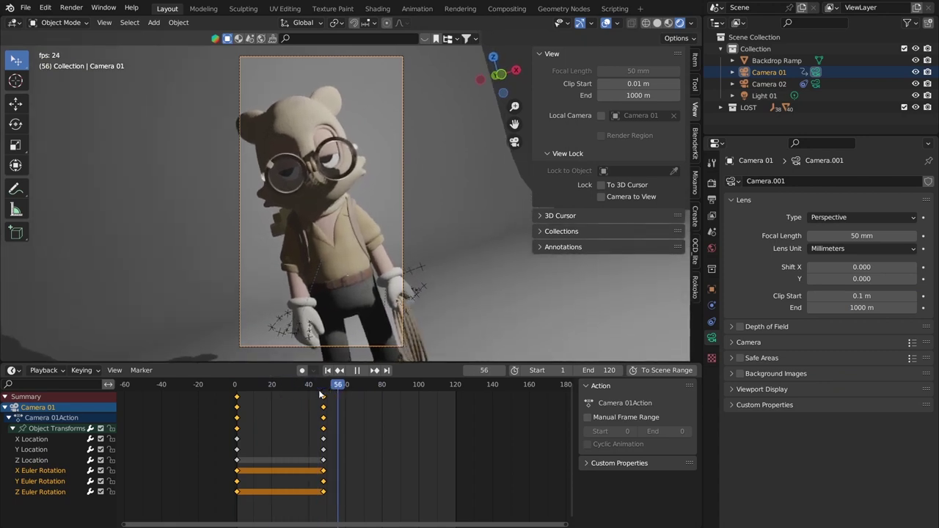
mouse_move(320, 394)
mouse_down()
mouse_move(275, 389)
mouse_move(331, 389)
mouse_move(237, 391)
mouse_move(325, 397)
mouse_up()
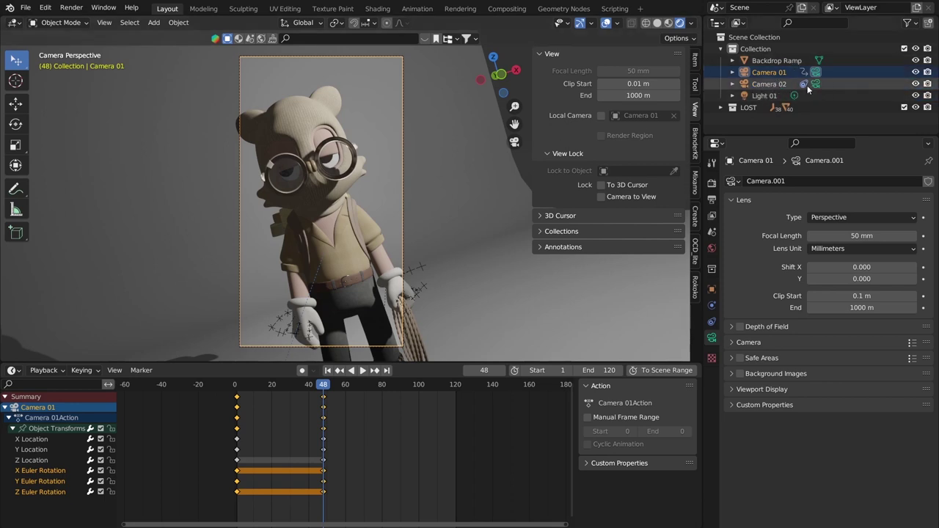
Make Camera 02 the active scene camera and select it
click(815, 85)
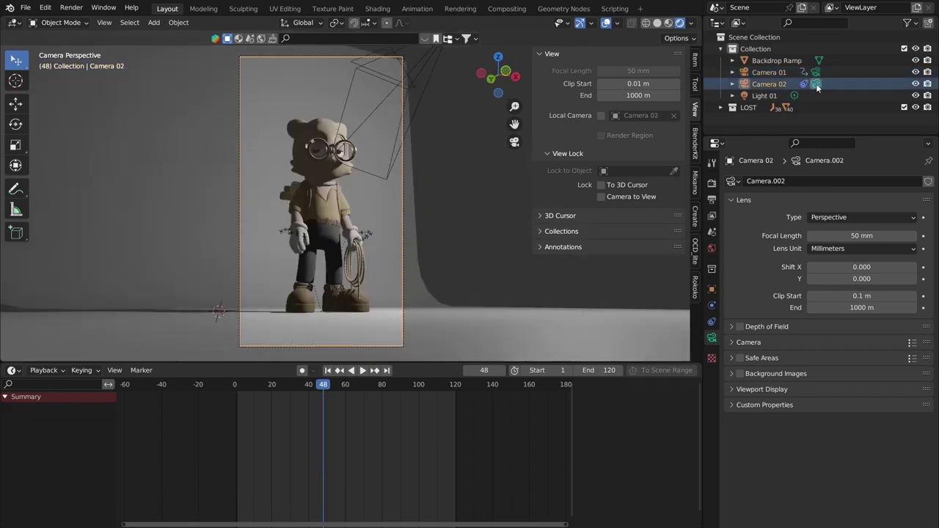
click(764, 72)
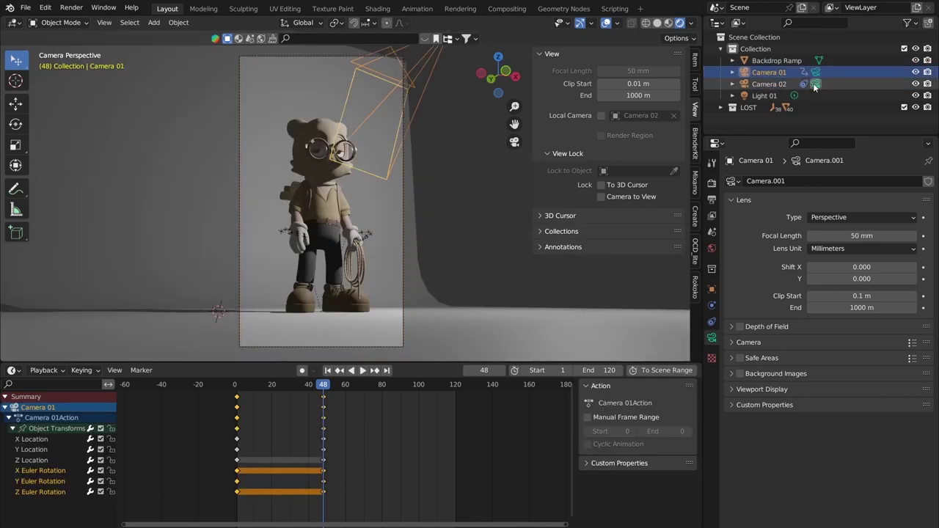
click(766, 83)
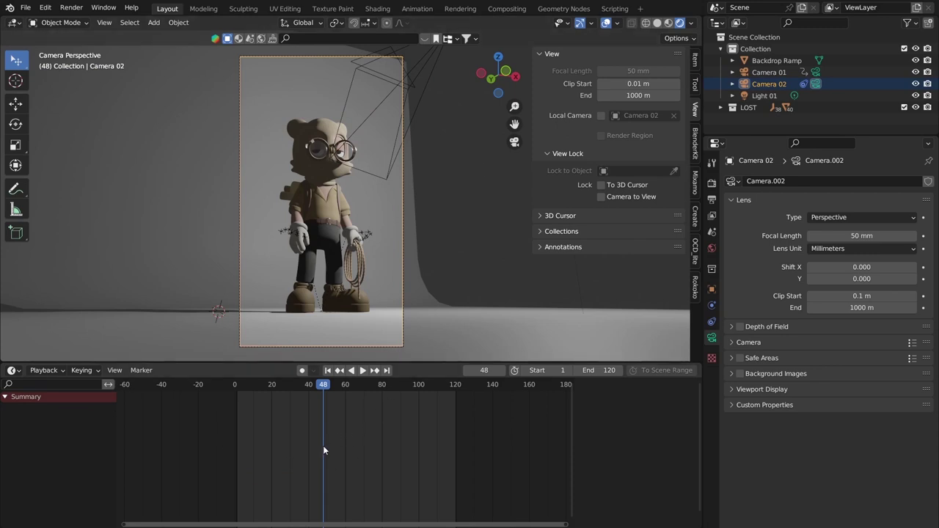
Try to add a plain timeline marker at frame 48
key(ctrl+b)
key(ctrl+z)
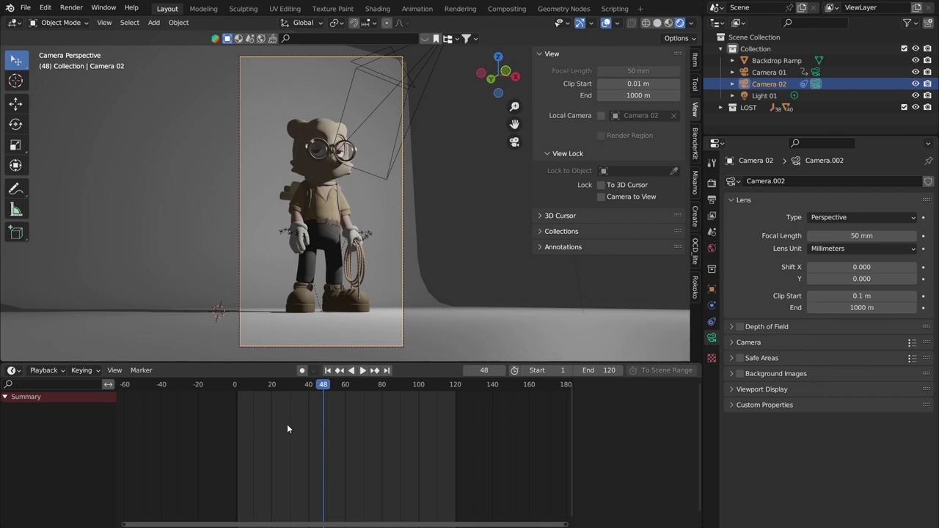
key(ctrl+m)
click(326, 489)
key(m)
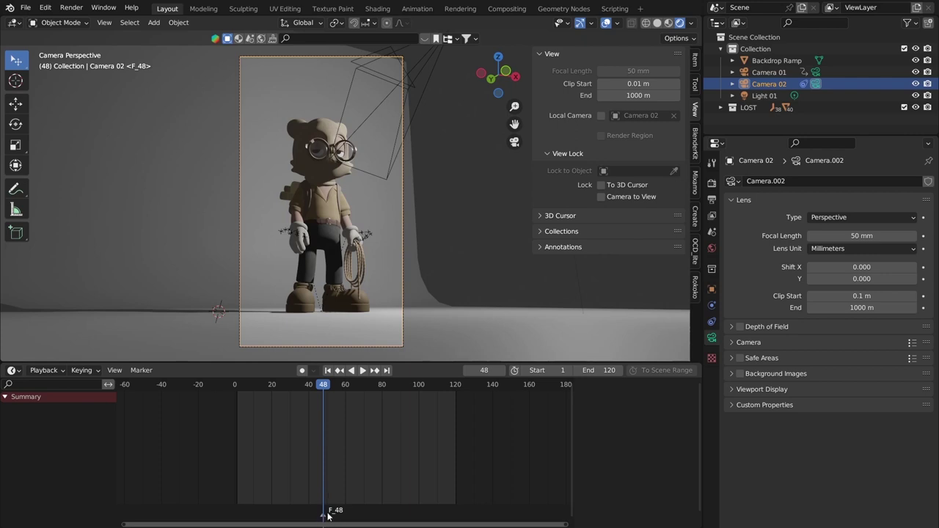
key(ctrl+z)
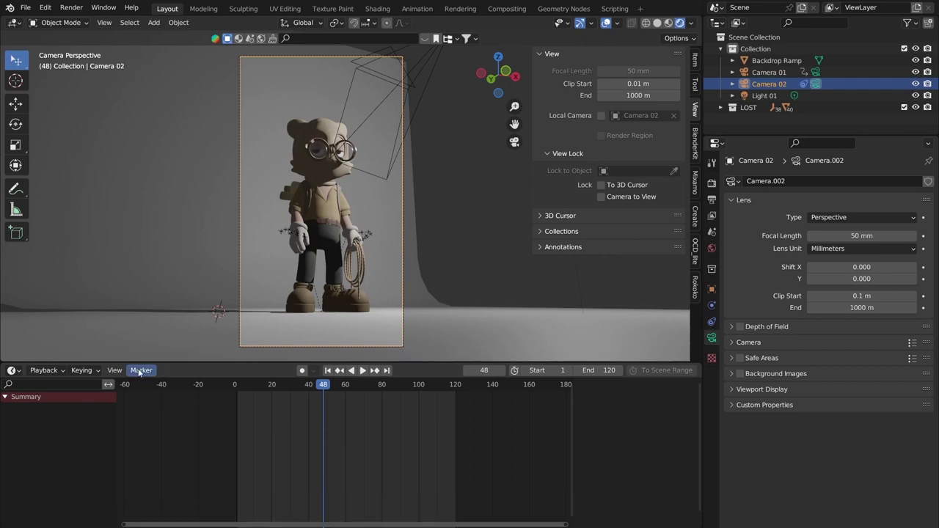
Bind Camera 02 to a timeline marker at frame 48 and scrub around the marker to check it
click(140, 371)
key(ctrl+b)
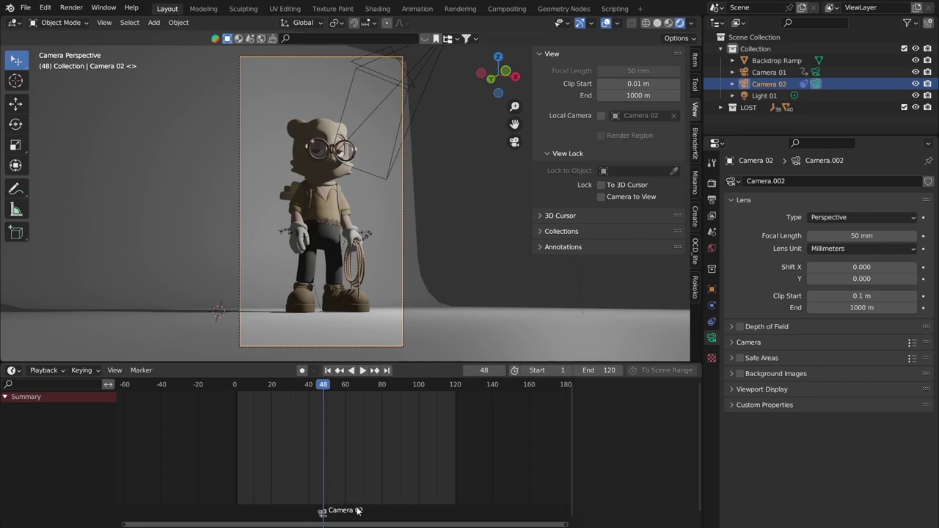
key(shift+ctrl+space)
click(323, 396)
mouse_move(324, 394)
mouse_down()
mouse_move(229, 400)
mouse_move(339, 395)
mouse_move(319, 400)
mouse_up()
key(shift+Left)
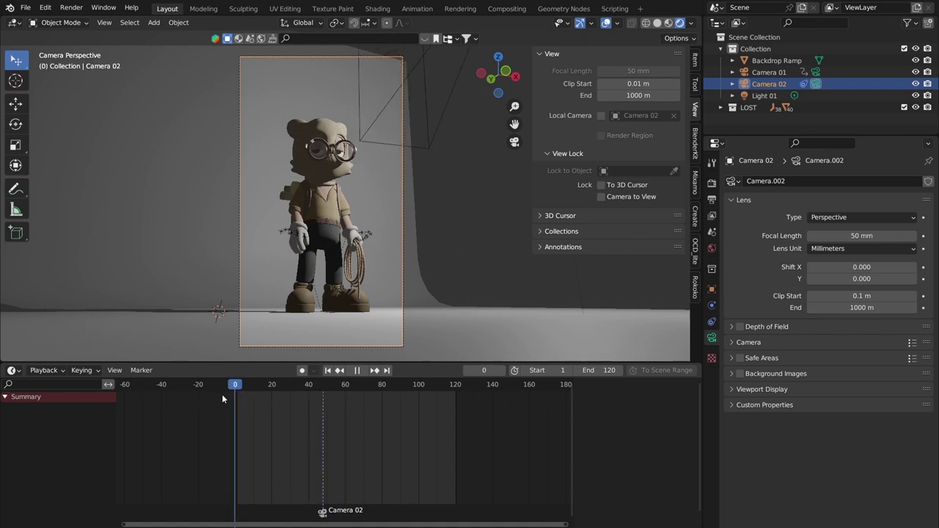
Make Camera 01 the active scene camera at frame 1 and bind it to a timeline marker there
click(235, 388)
click(236, 389)
click(764, 73)
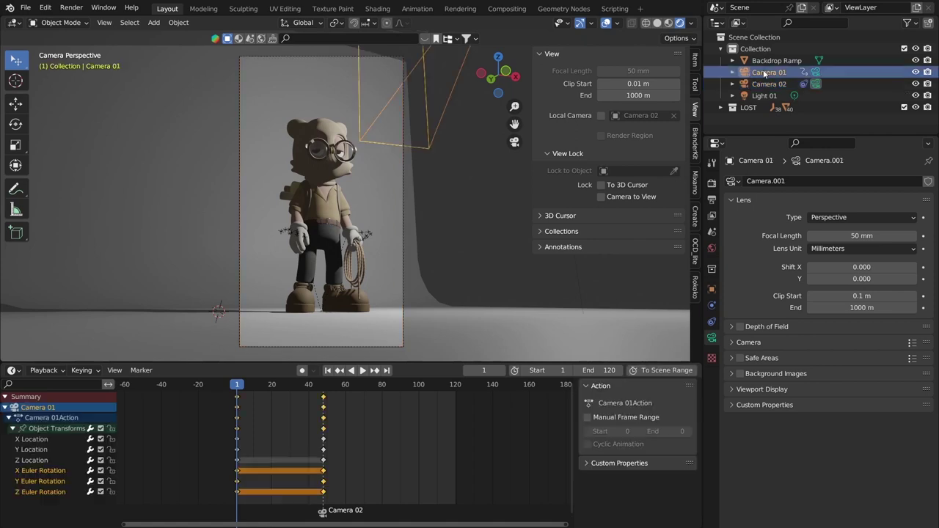
click(815, 72)
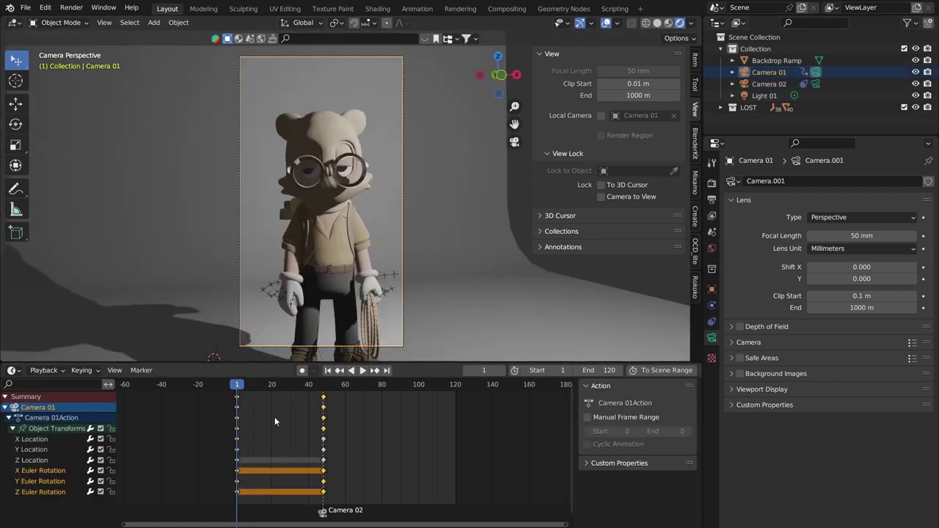
key(ctrl+b)
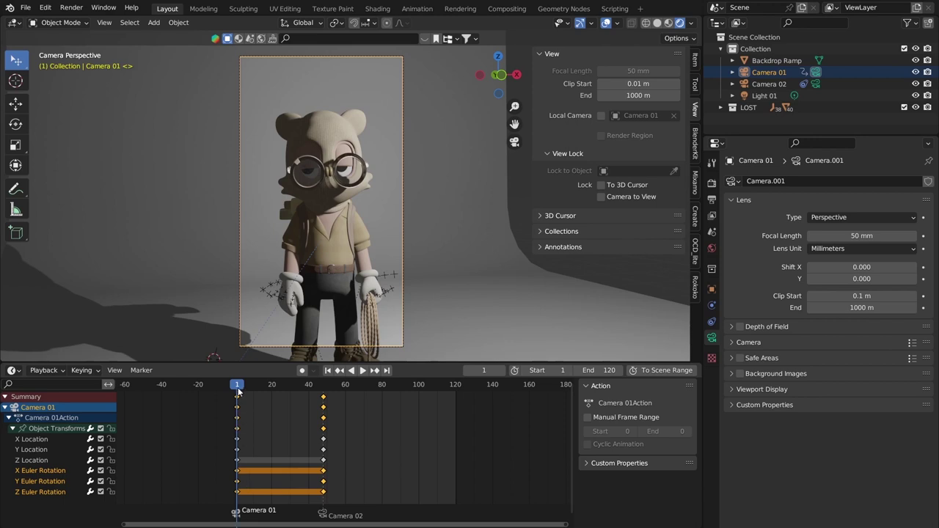
Play and scrub the timeline from the start to check the switch from Camera 01 to Camera 02 at frame 48
key(ctrl+bracketright)
key(space)
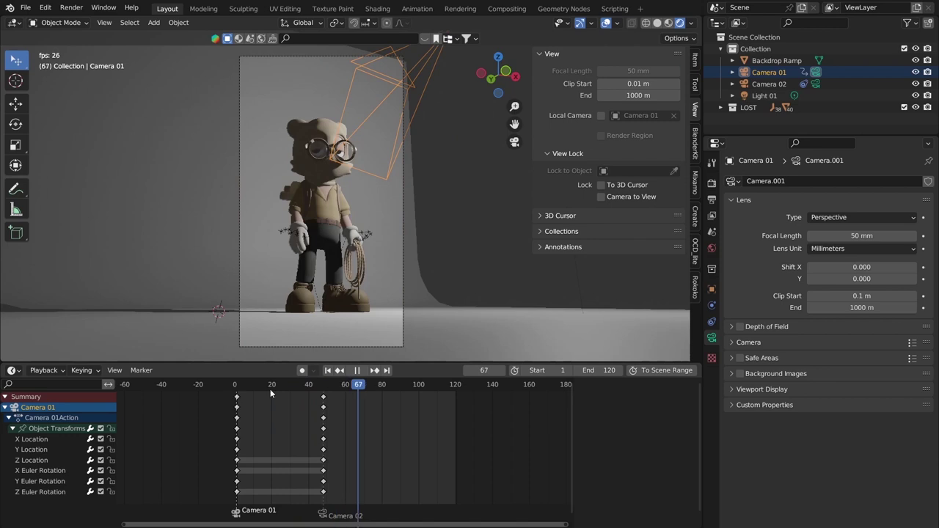
key(shift+Left)
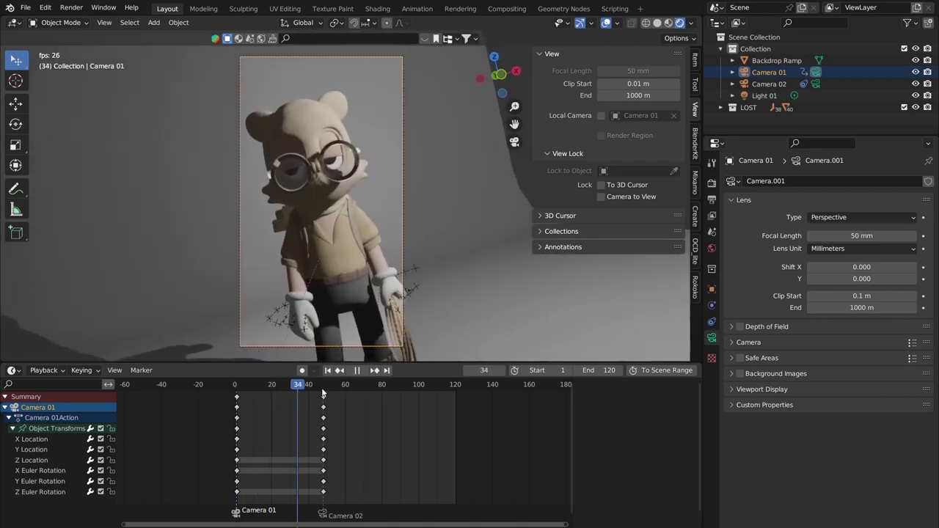
key(space)
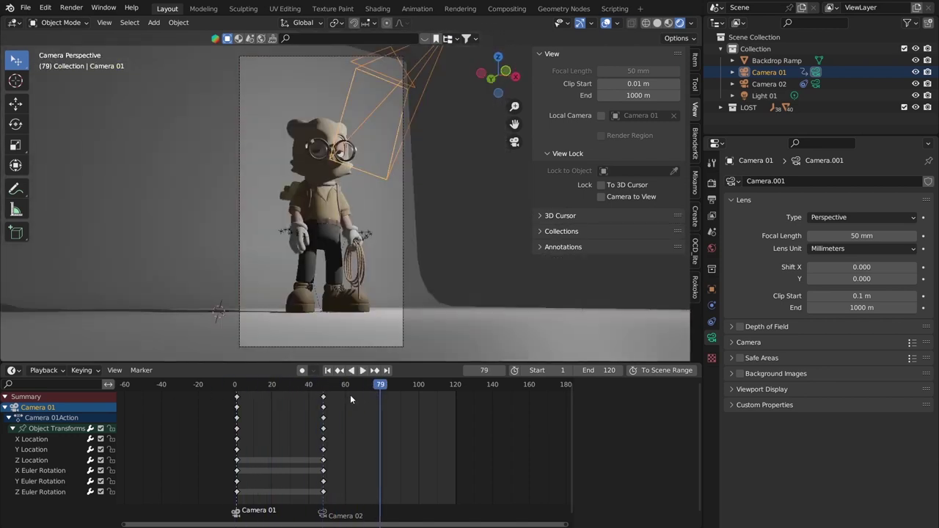
drag(350, 389, 301, 391)
key(shift+Left)
key(space)
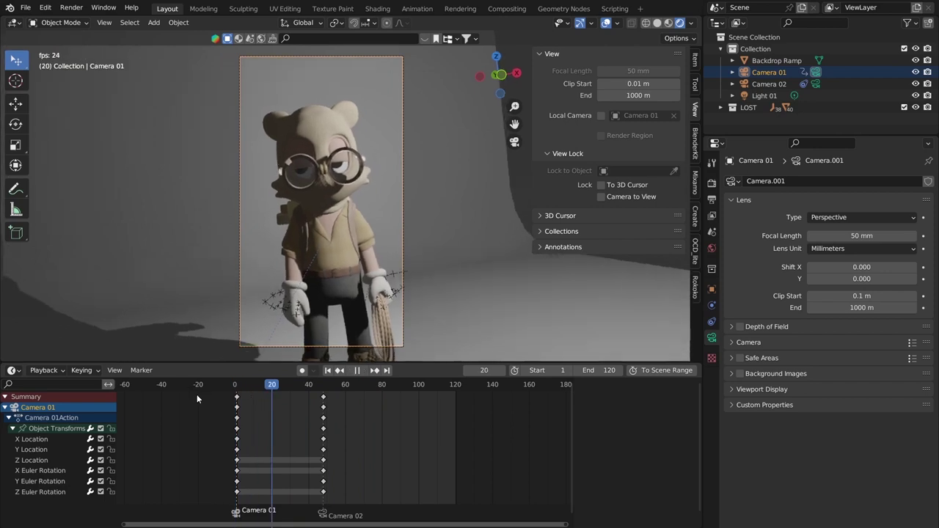
key(space)
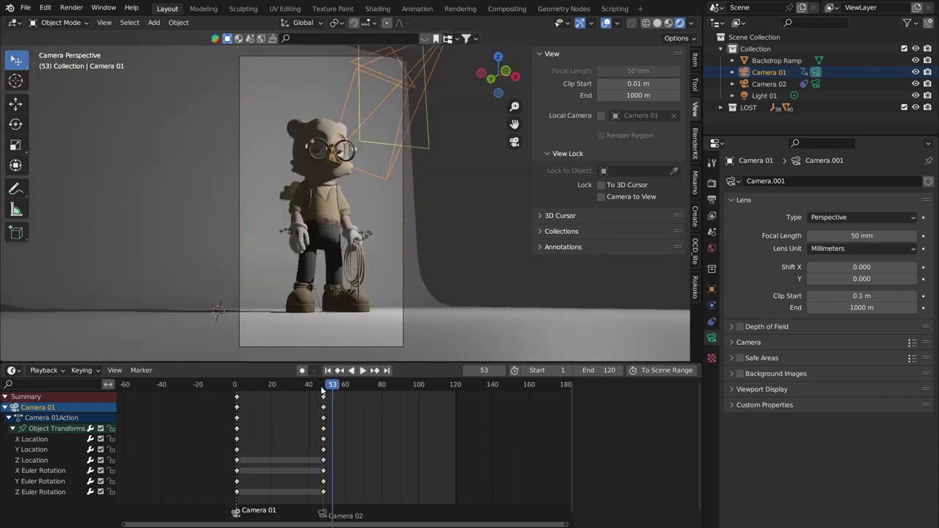
Return the timeline to frame 0 and leave the camera view to see the whole scene
click(237, 392)
drag(238, 393, 209, 404)
scroll(377, 270, down, 5)
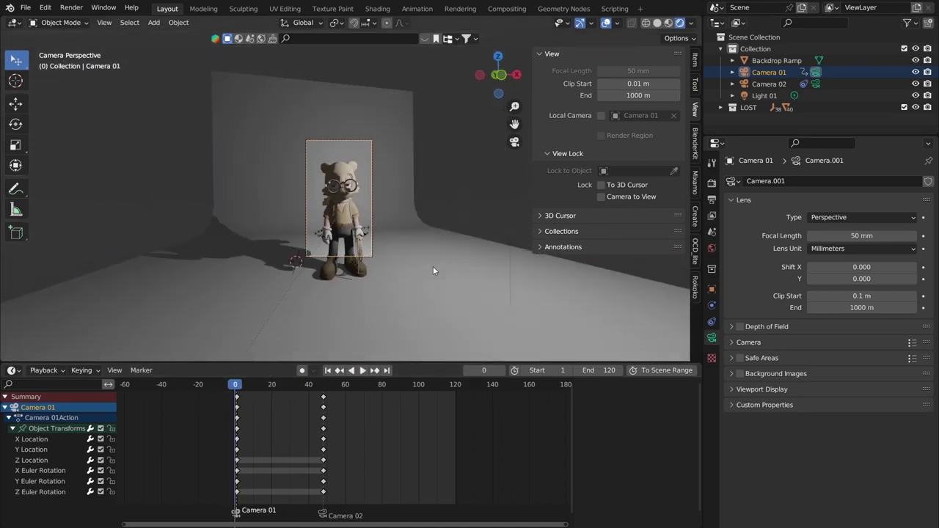
middle_drag(381, 273, 390, 274)
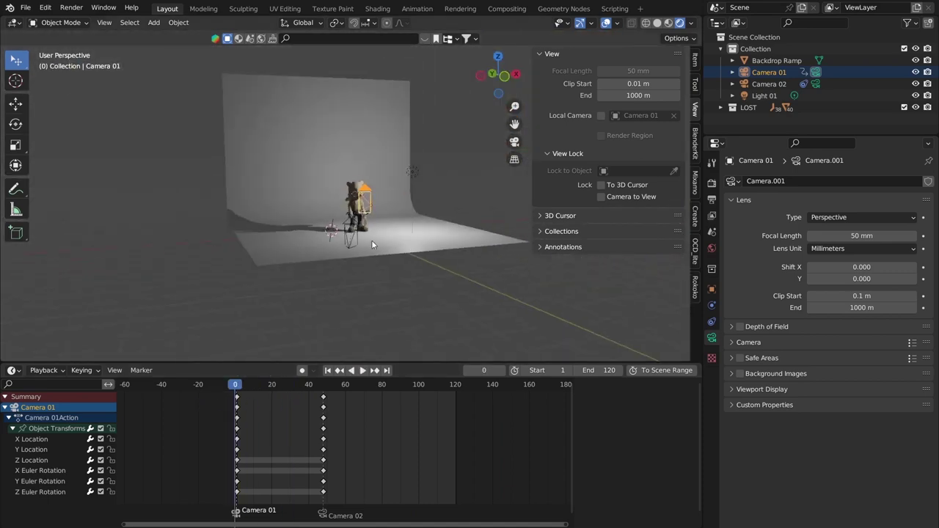
Scrub the timeline from frame 0 to 84 and back outside the camera view to watch the active camera switch
middle_drag(372, 240, 349, 261)
scroll(350, 261, up, 6)
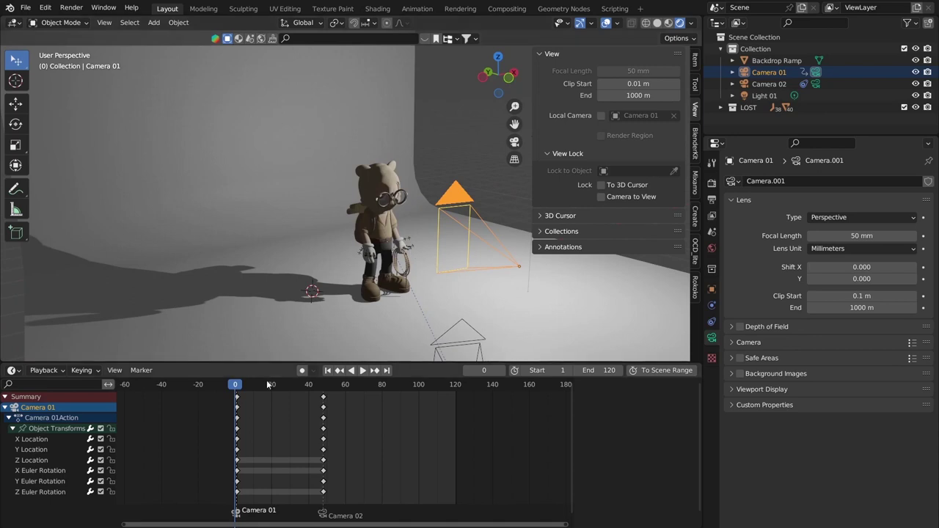
drag(269, 384, 390, 403)
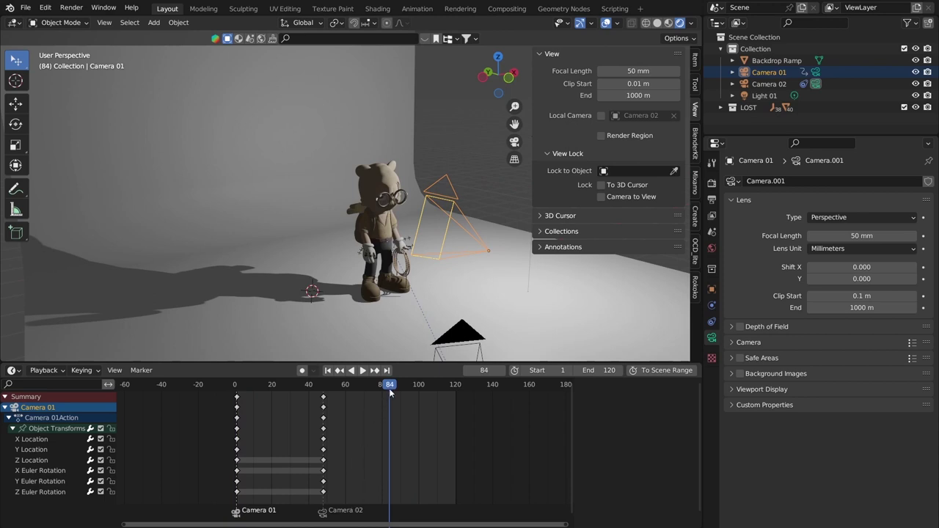
key(n)
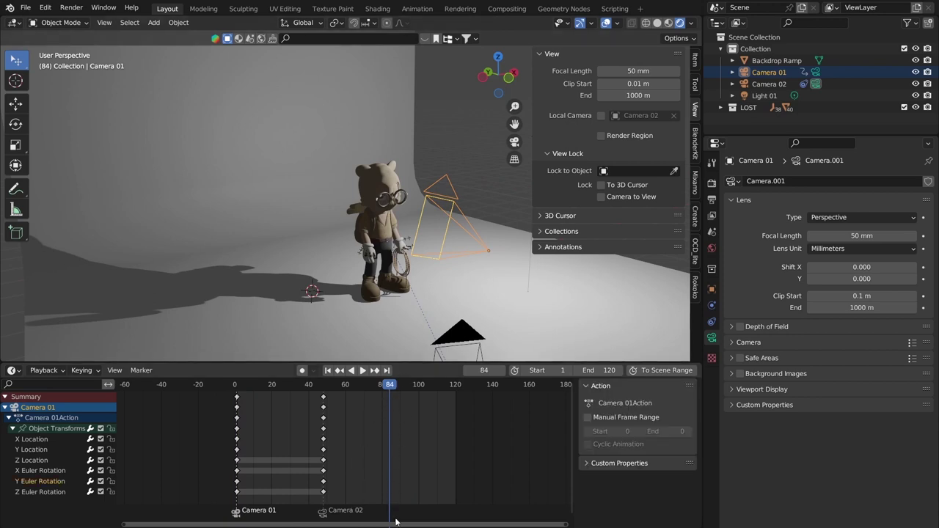
drag(390, 385, 166, 395)
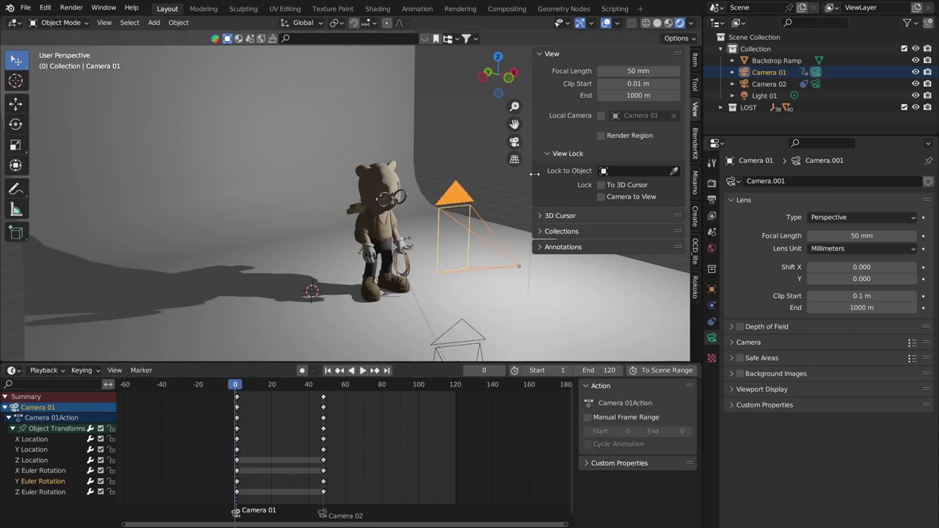
Look through the active camera and play the animation past frame 48 to review the switch to Camera 02
click(516, 142)
scroll(342, 272, up, 3)
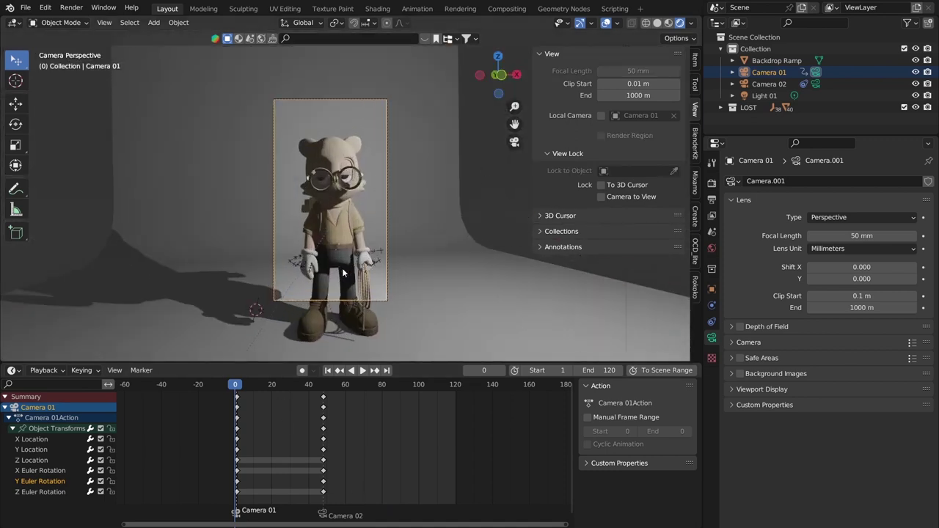
key(space)
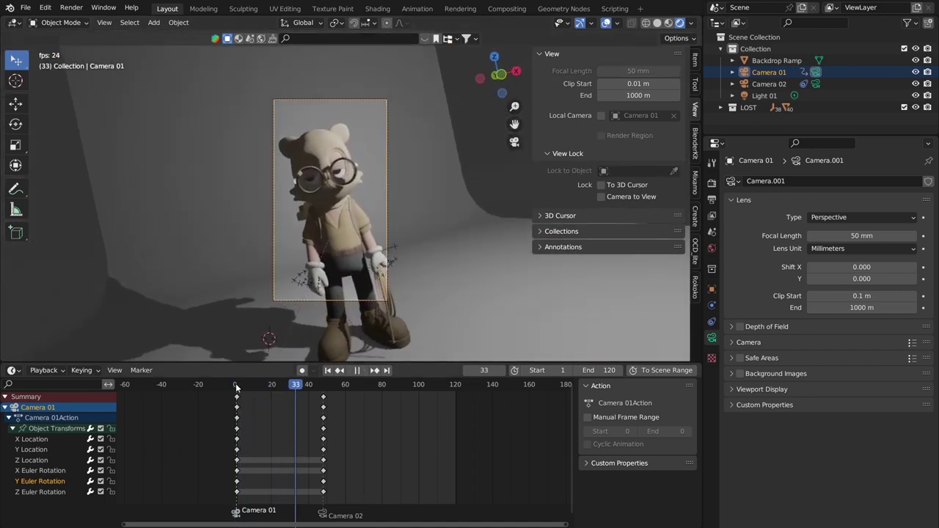
key(space)
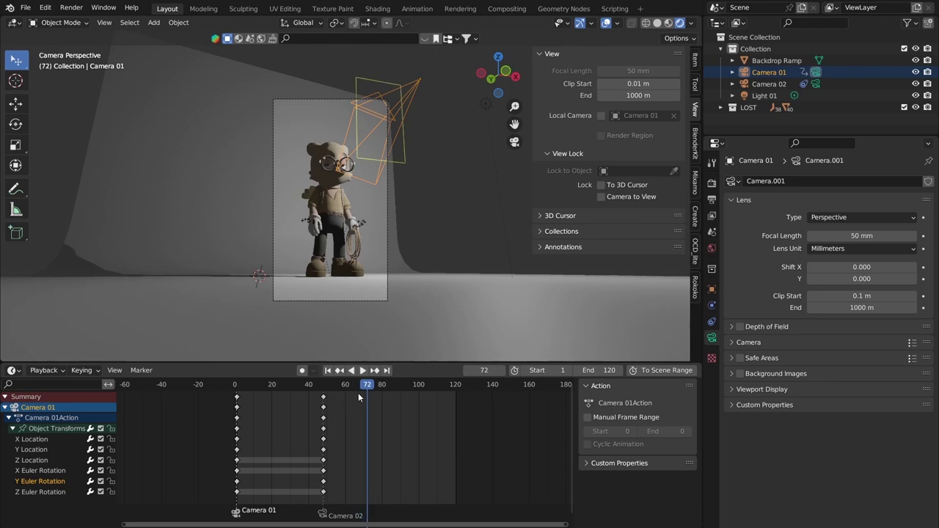
Go to frame 48, select Camera 02, and review its Track To constraint and object transform values
drag(324, 383, 323, 417)
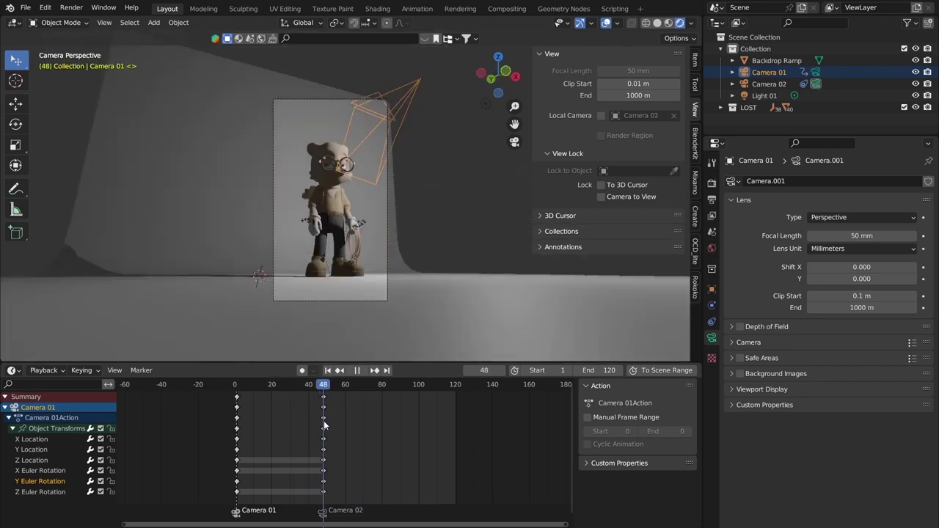
click(820, 85)
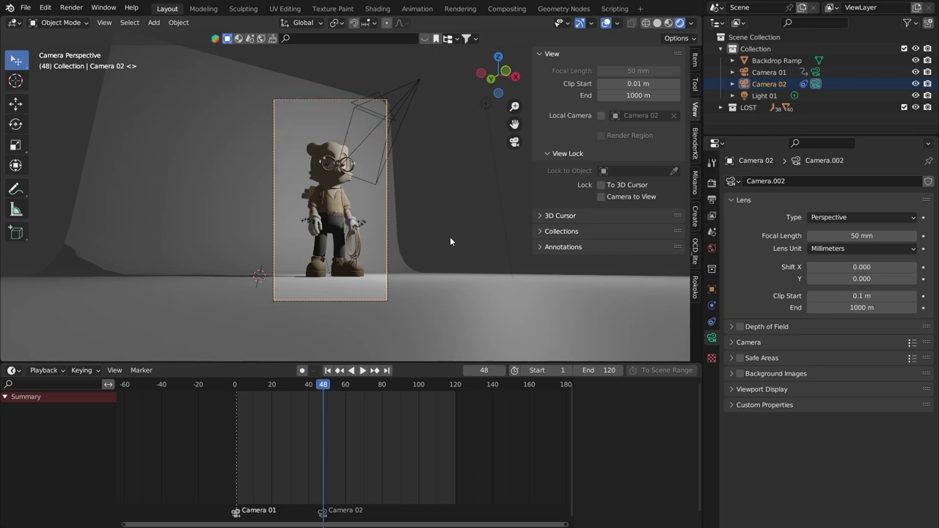
click(711, 296)
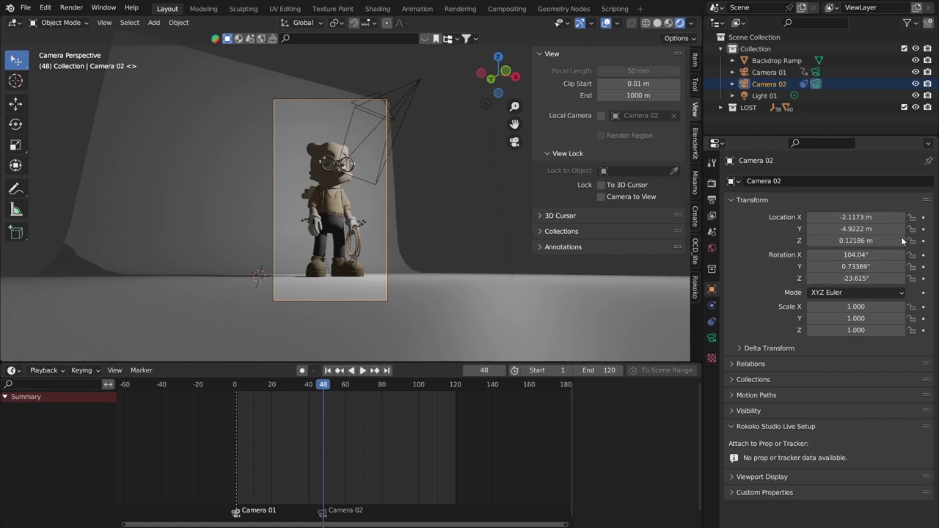
click(712, 323)
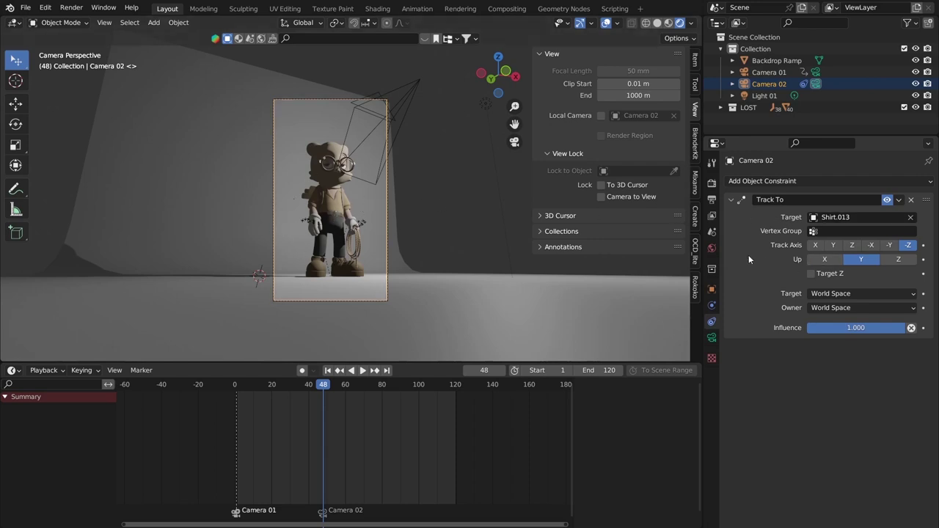
click(711, 290)
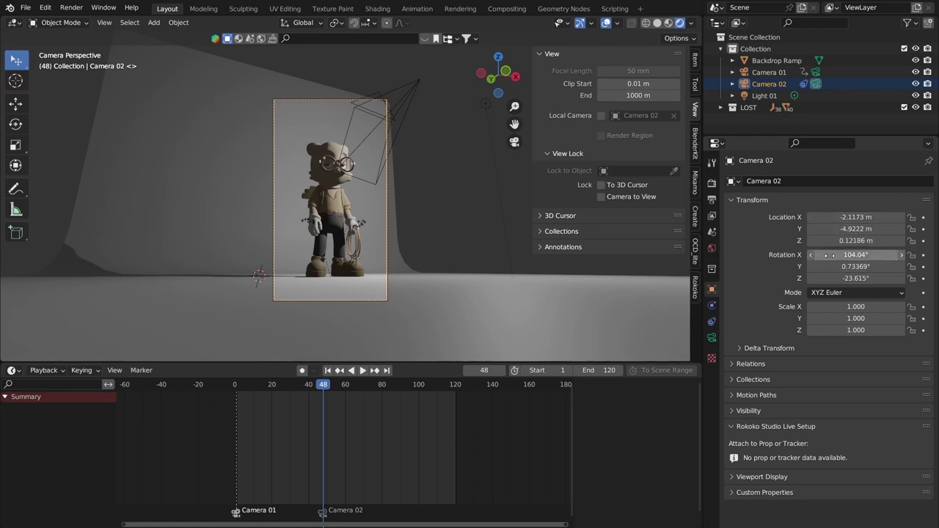
Try rotating Camera 02 to 126.04° on X and 16.385° on Z, undoing the trial changes
drag(834, 254, 862, 255)
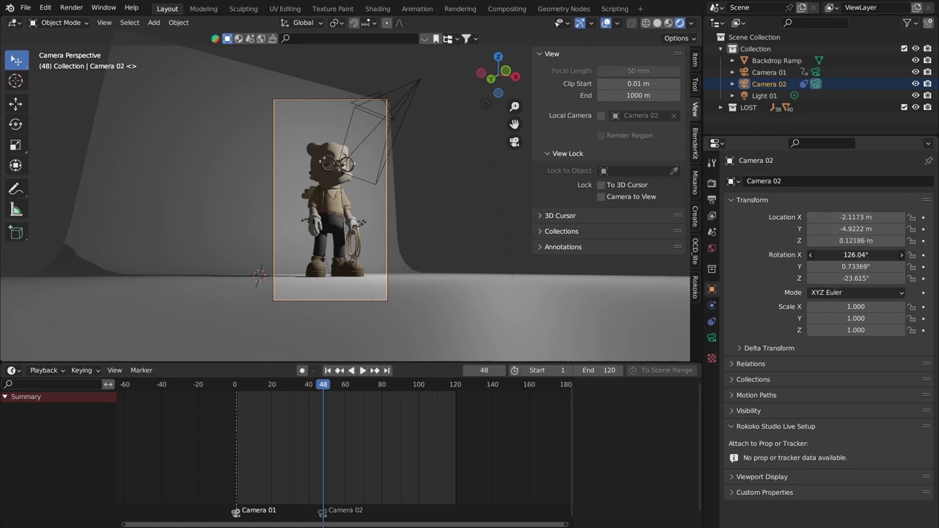
key(ctrl+z)
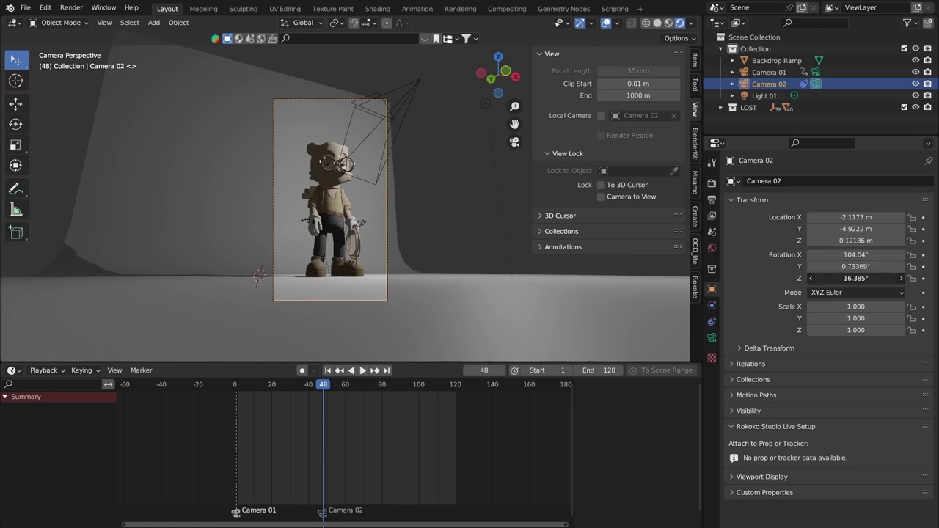
mouse_move(332, 394)
mouse_down()
mouse_move(309, 396)
mouse_move(330, 396)
mouse_move(323, 392)
mouse_up()
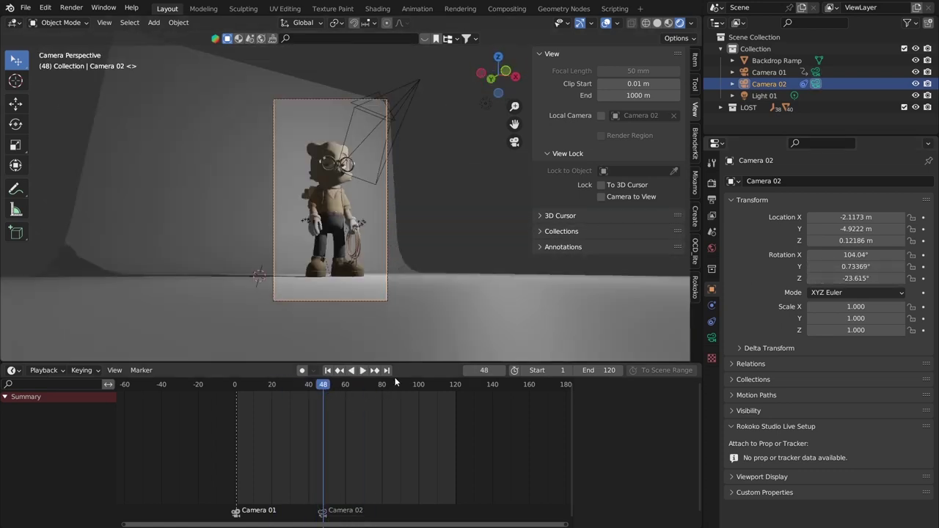
Try shifting Camera 02's Location Z and X values, cancelling each change
mouse_move(856, 241)
mouse_down()
mouse_move(936, 240)
mouse_move(822, 236)
mouse_move(937, 236)
mouse_move(857, 240)
mouse_up()
key(Escape)
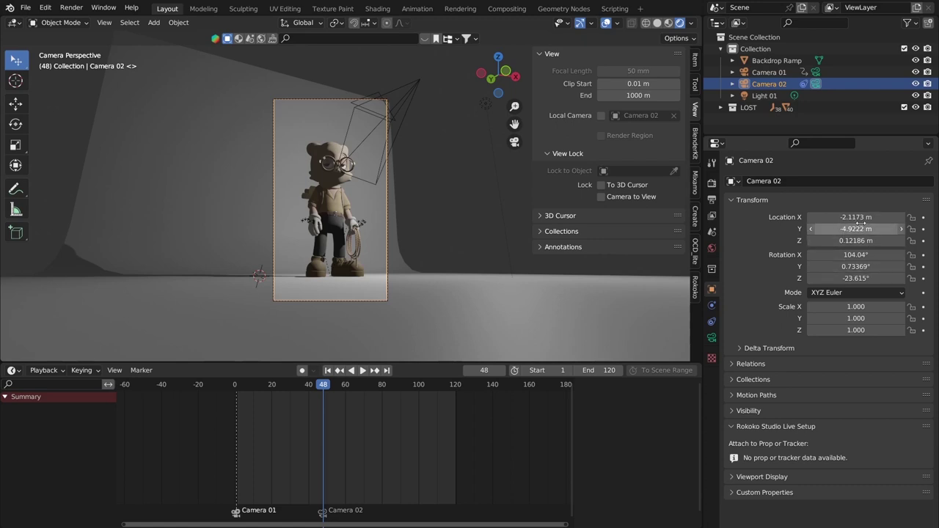
drag(852, 218, 402, 218)
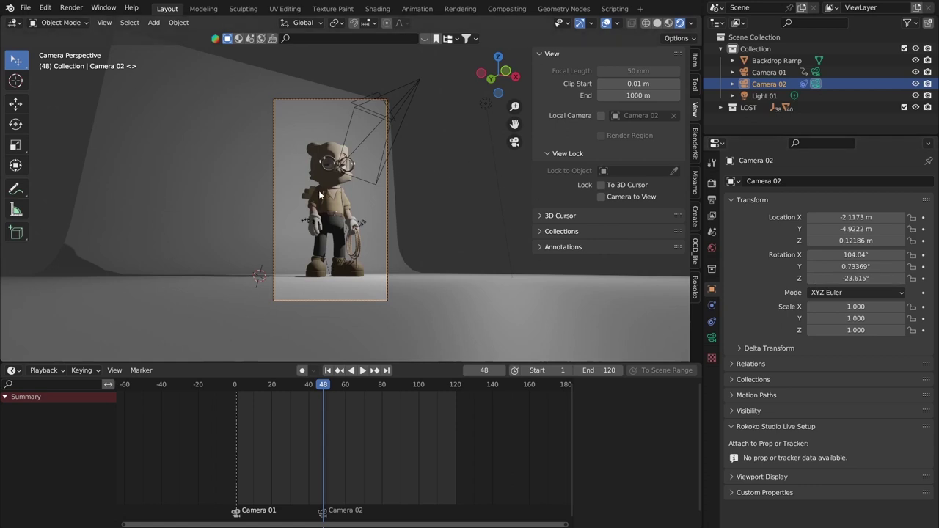
mouse_move(855, 217)
mouse_down()
mouse_move(879, 217)
mouse_move(818, 217)
mouse_move(881, 218)
mouse_move(841, 217)
mouse_up()
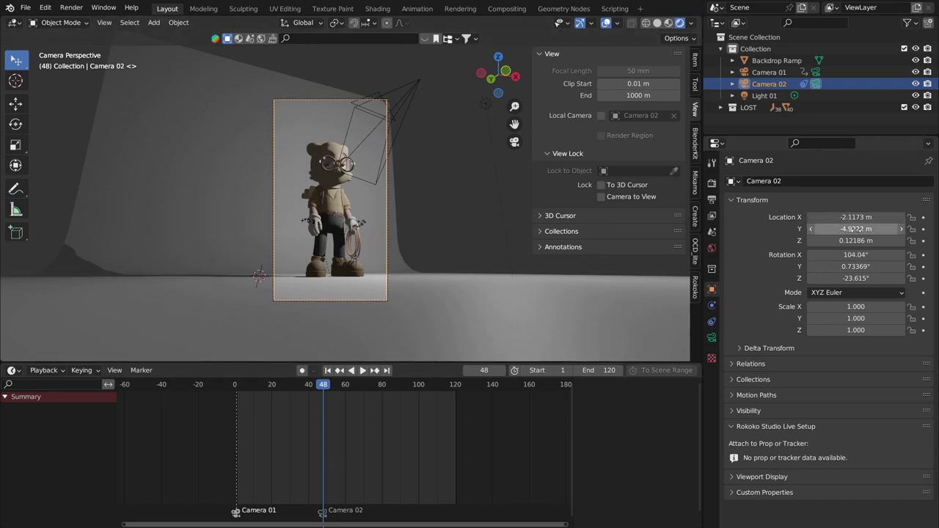
Insert keyframes on all of Camera 02's Location values at frame 48, and undo them
right_click(877, 217)
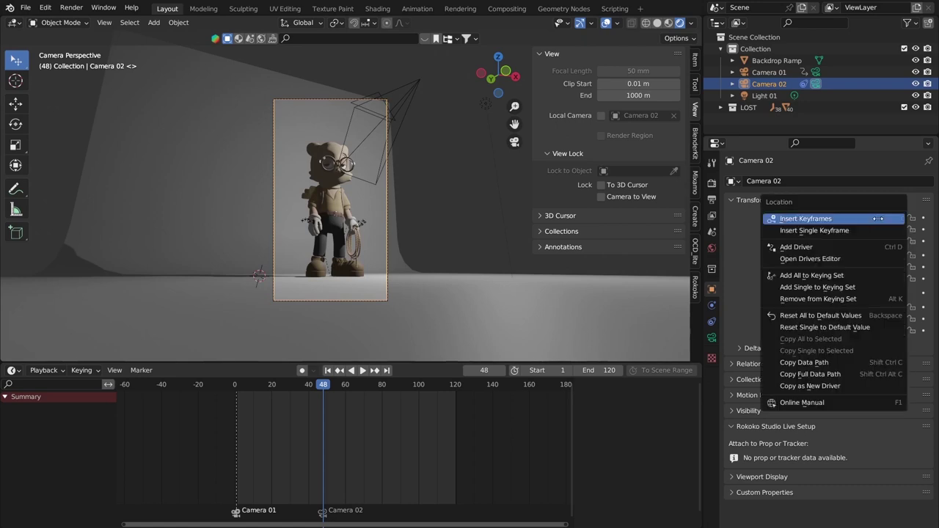
click(833, 219)
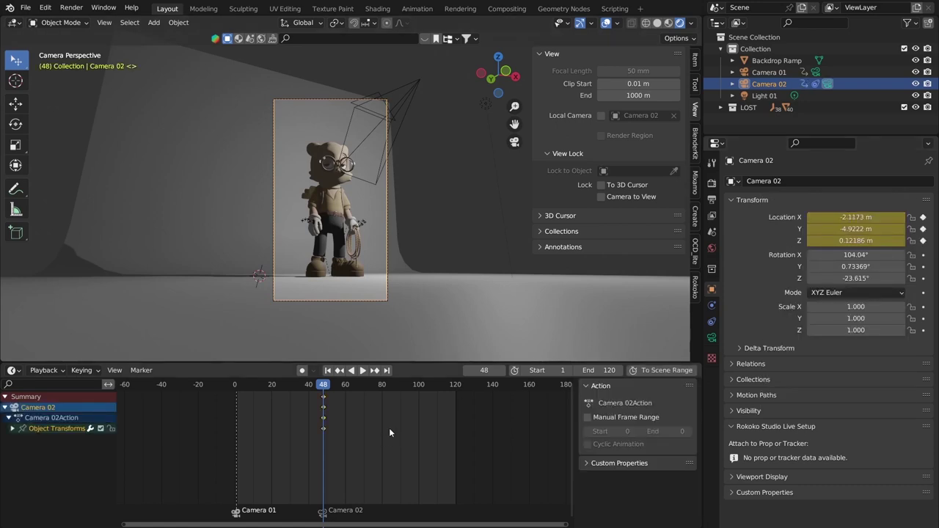
key(ctrl+z)
Insert a Location keyframe for Camera 02 from the 3D view at frame 48, and undo it
key(i)
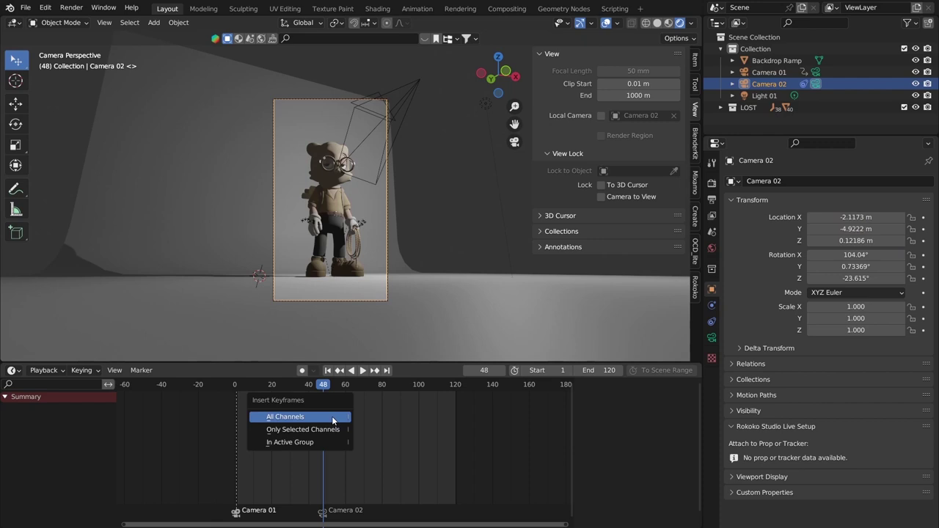
key(i)
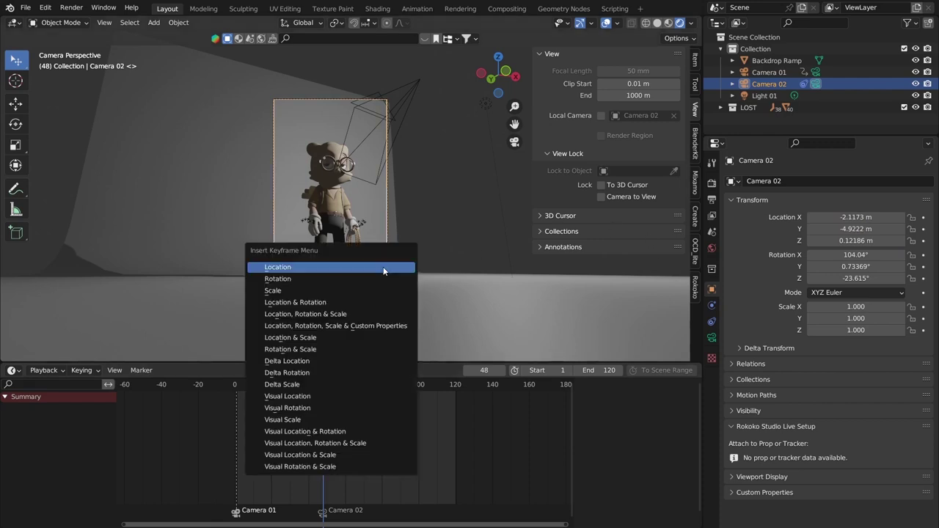
click(299, 270)
key(ctrl+z)
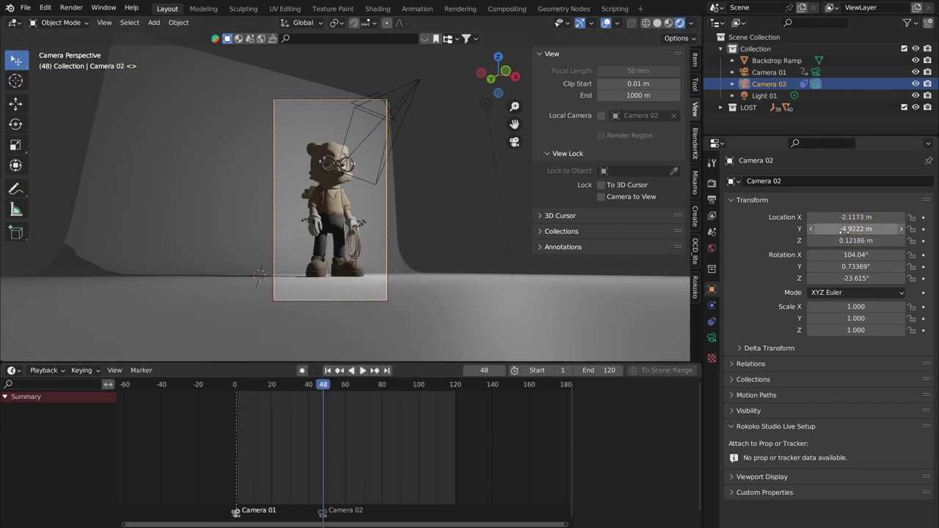
Key Camera 02's location directly from its Location Y value at frame 48, and undo the keyframes
key(i)
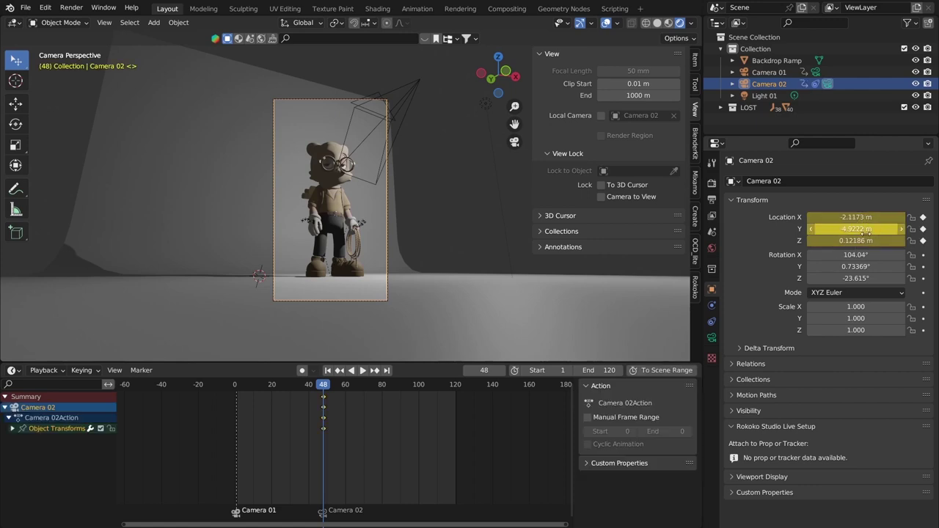
key(ctrl+z)
key(ctrl+z)
key(ctrl+z)
key(ctrl+z)
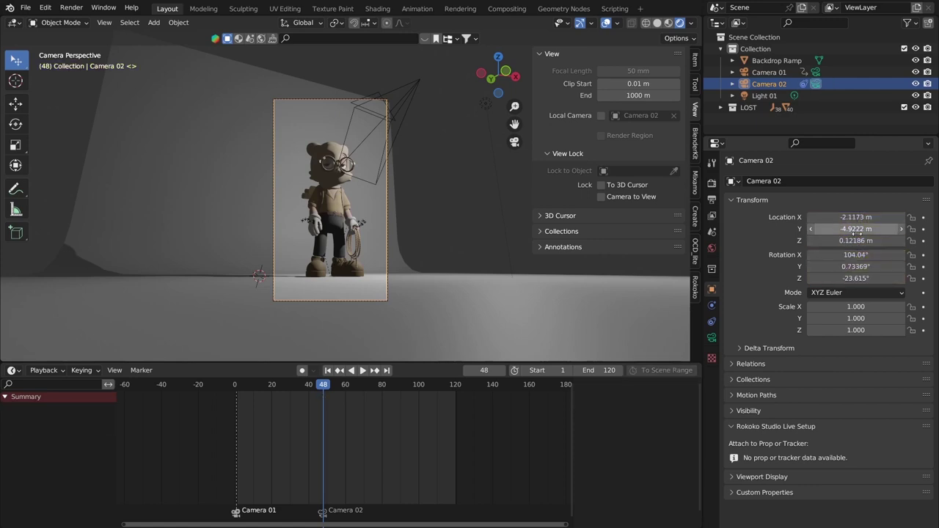
Try keyframing Camera 02's transform groups one at a time, including Scale and Location, undoing each set
key(i)
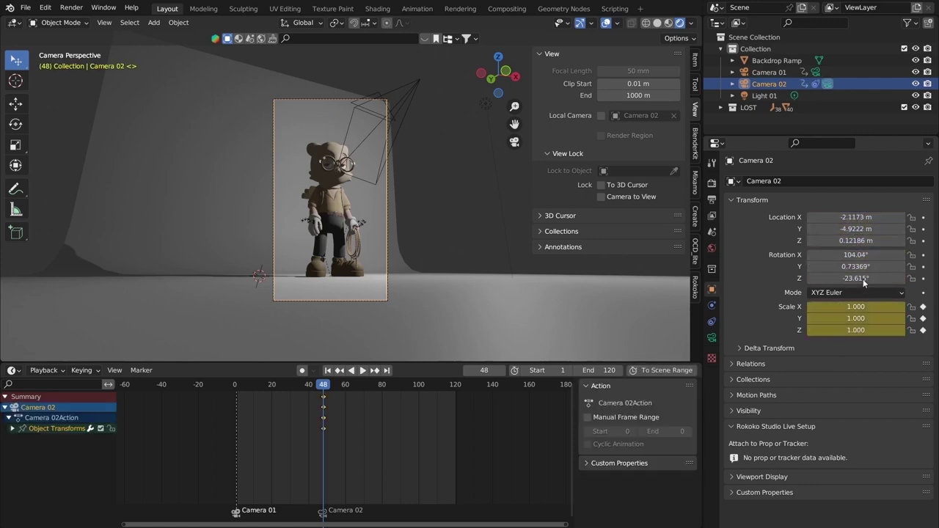
key(ctrl+z)
key(i)
key(ctrl+z)
key(i)
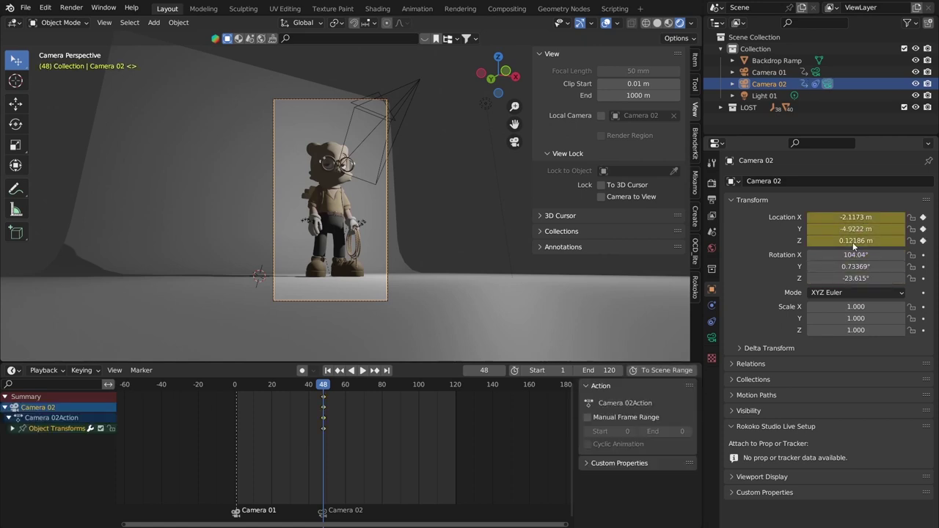
key(ctrl+z)
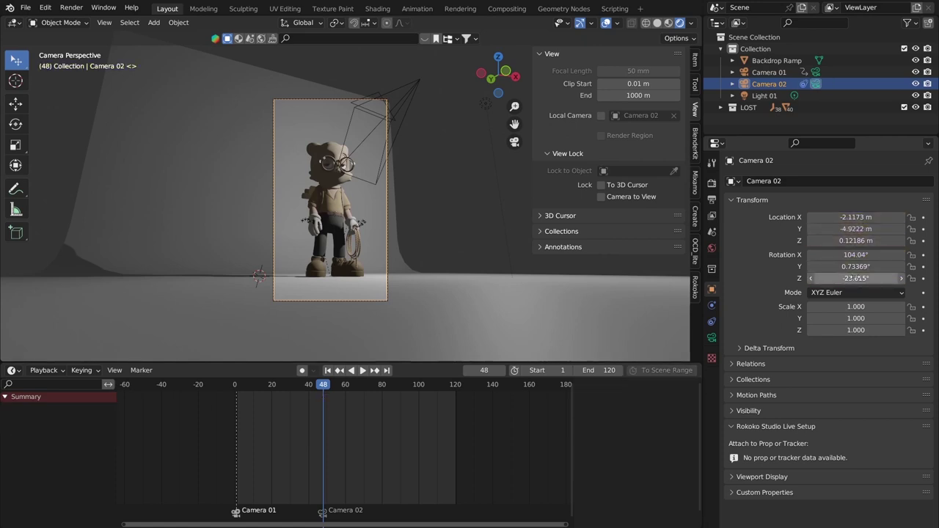
Keyframe Camera 02's Location X, Y and Z separately at frame 48, and remove the Z and Y keyframes
click(923, 217)
click(923, 229)
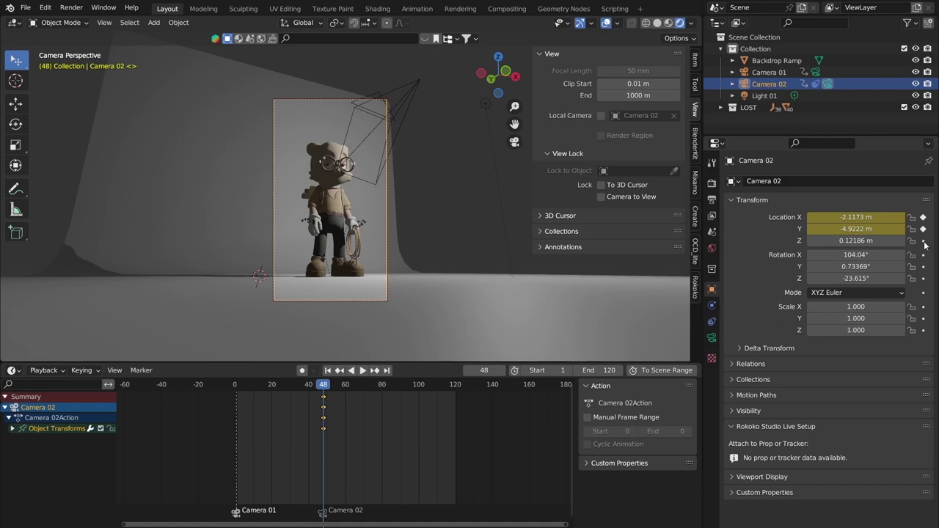
click(923, 241)
click(923, 241)
click(923, 229)
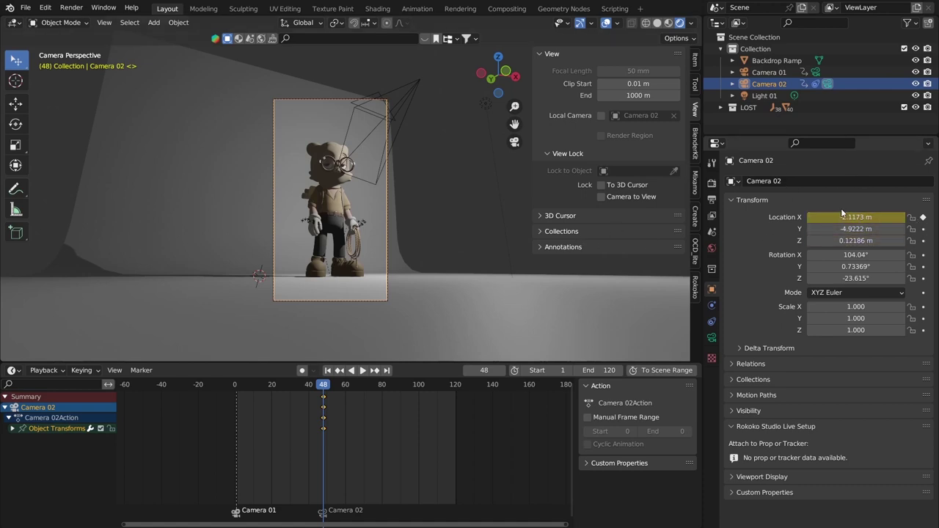
Try adjusting Camera 02's Location X and Y, and toggle the Location X keyframe until it is removed
mouse_move(843, 217)
mouse_down()
mouse_move(859, 217)
mouse_move(829, 217)
mouse_move(851, 218)
mouse_move(842, 217)
mouse_up()
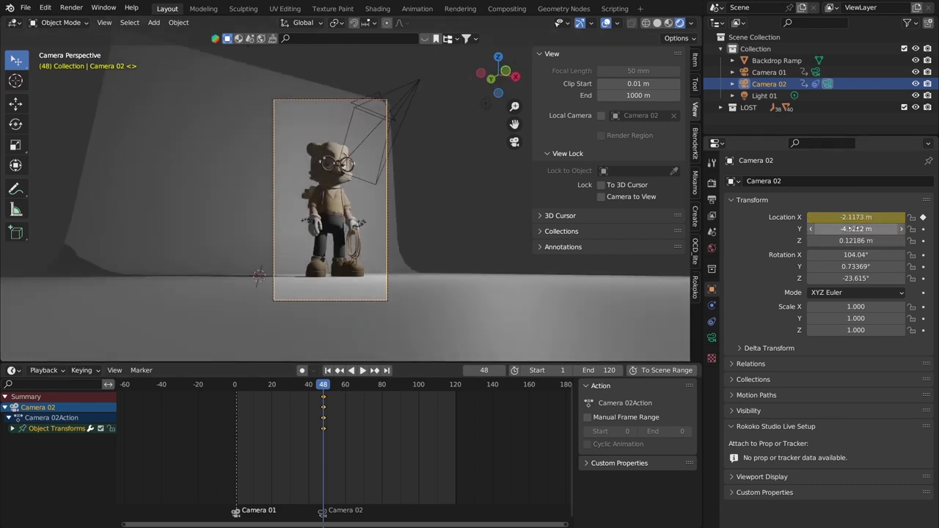
mouse_move(845, 229)
mouse_down()
mouse_move(830, 229)
mouse_move(853, 229)
mouse_up()
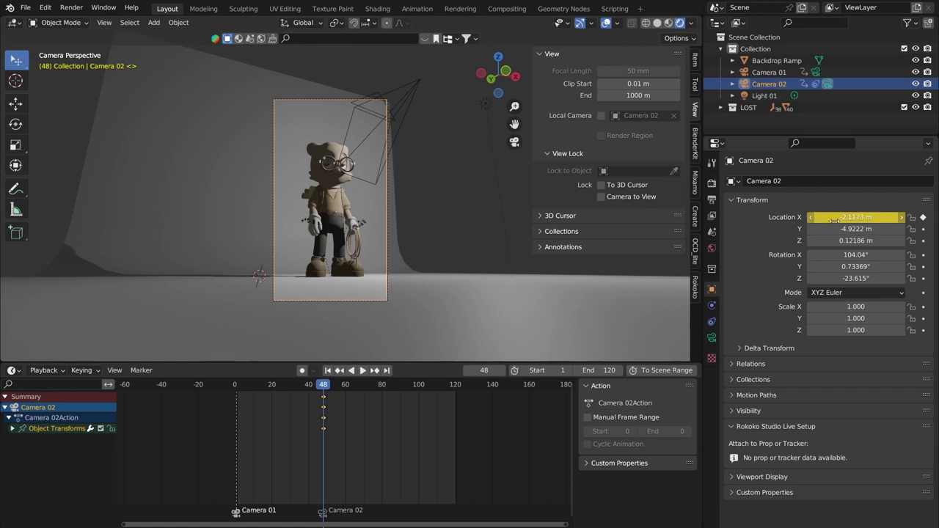
click(924, 217)
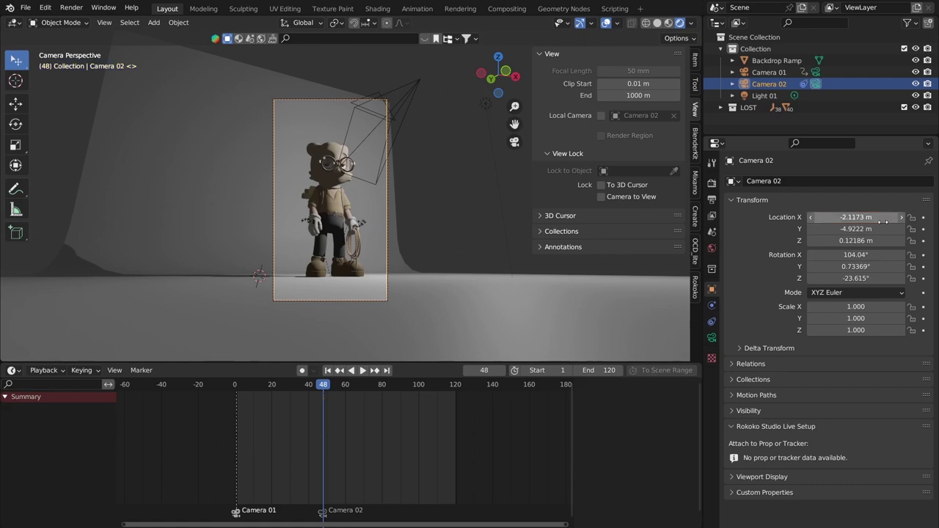
click(923, 217)
click(923, 218)
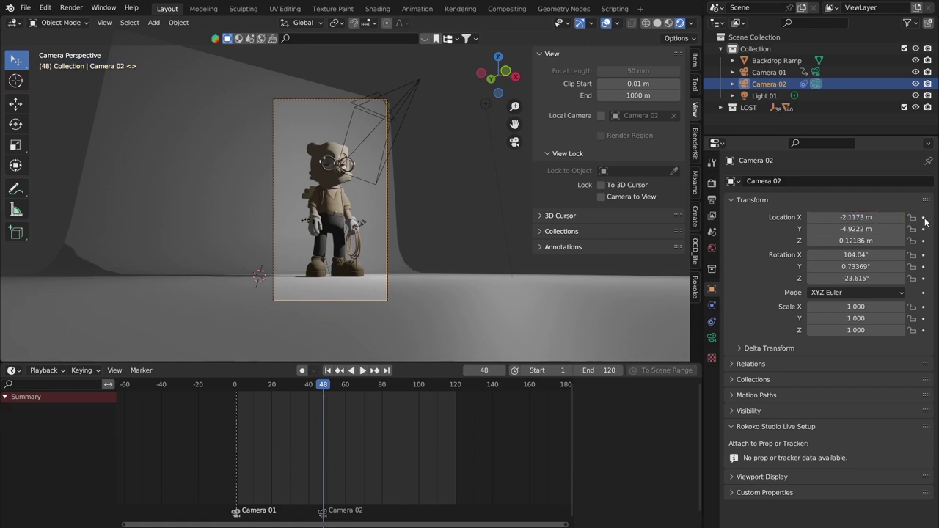
Insert a single keyframe on Camera 02's Location X only, at frame 48
click(877, 217)
key(Escape)
right_click(868, 218)
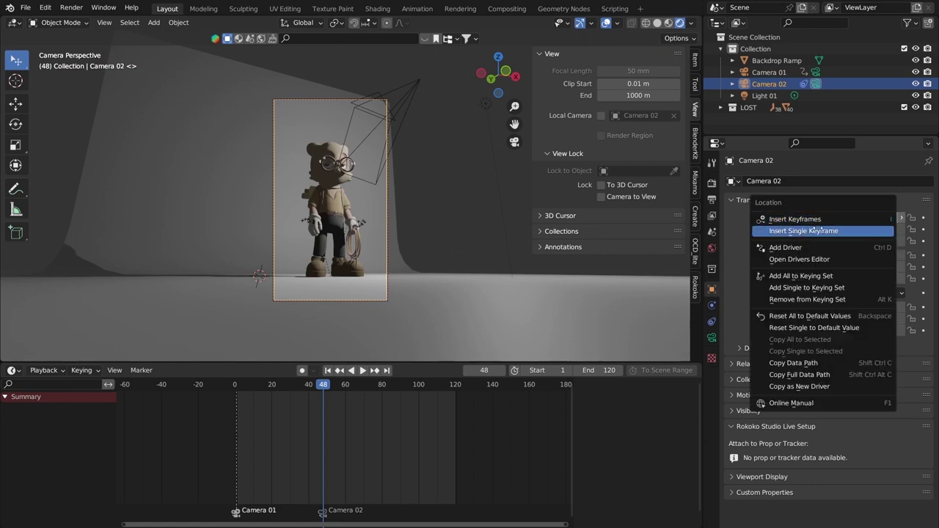
click(769, 230)
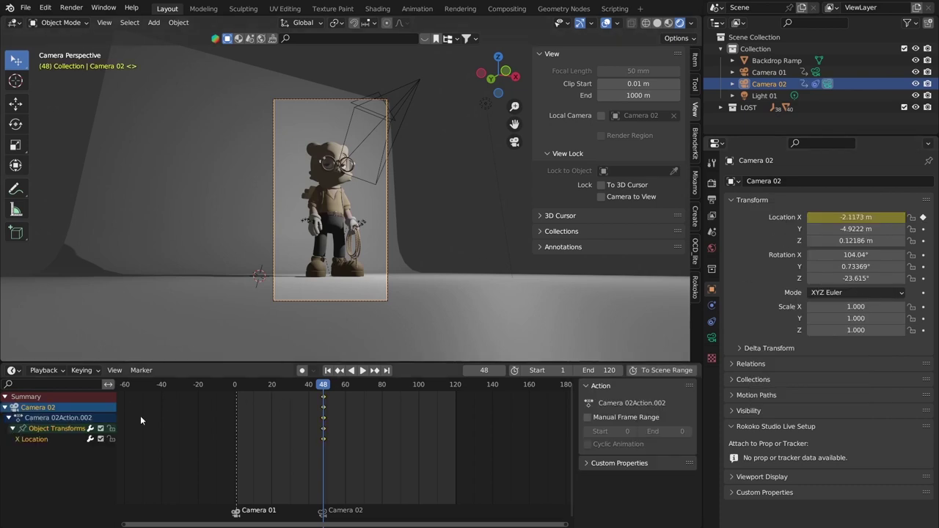
At frame 96, set Camera 02's Location X to about 1.9327 m and insert a single keyframe on it
key(space)
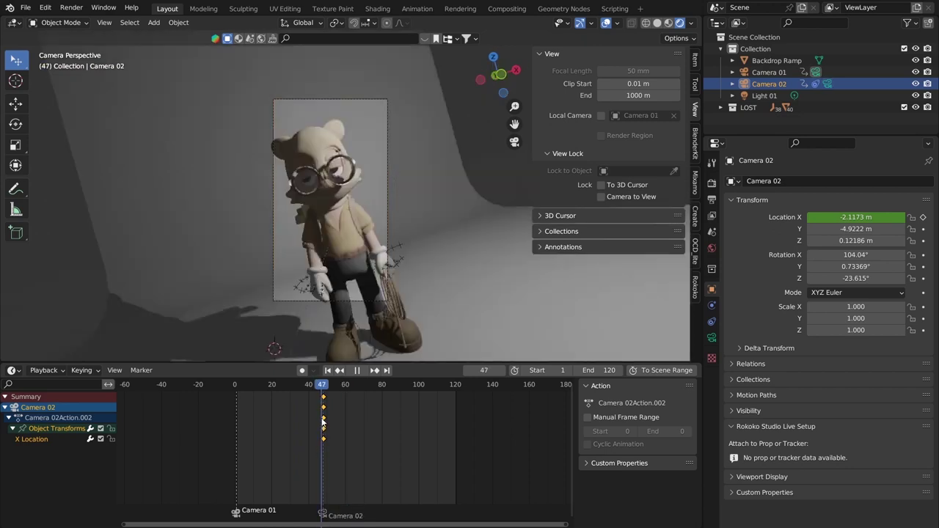
drag(323, 385, 410, 395)
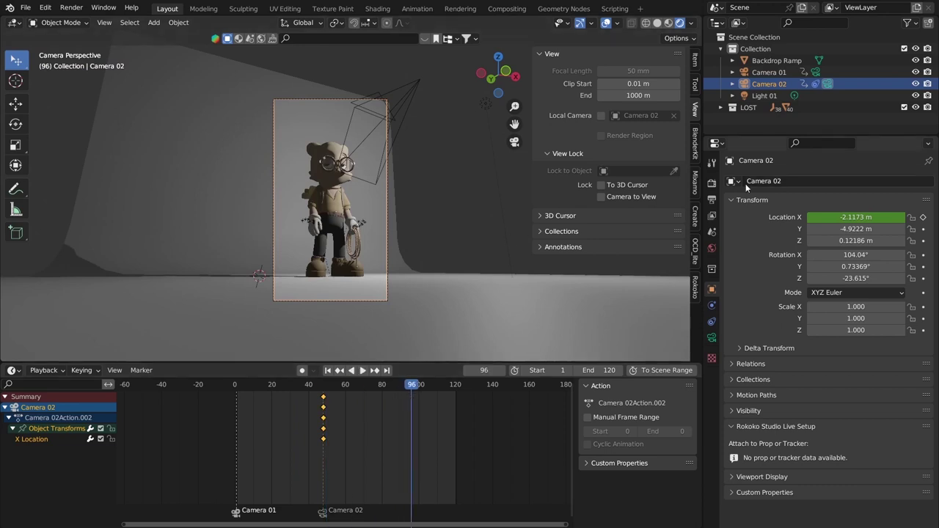
drag(837, 217, 914, 217)
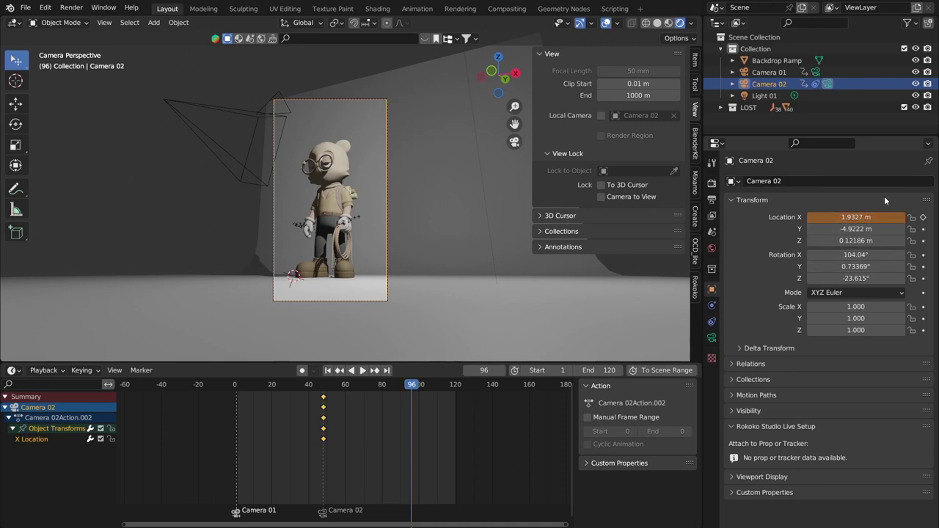
right_click(851, 217)
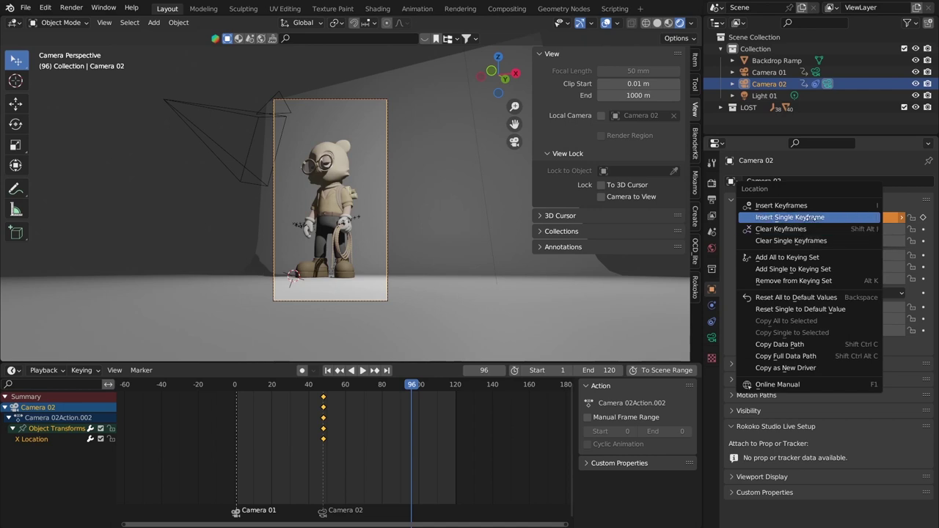
click(827, 218)
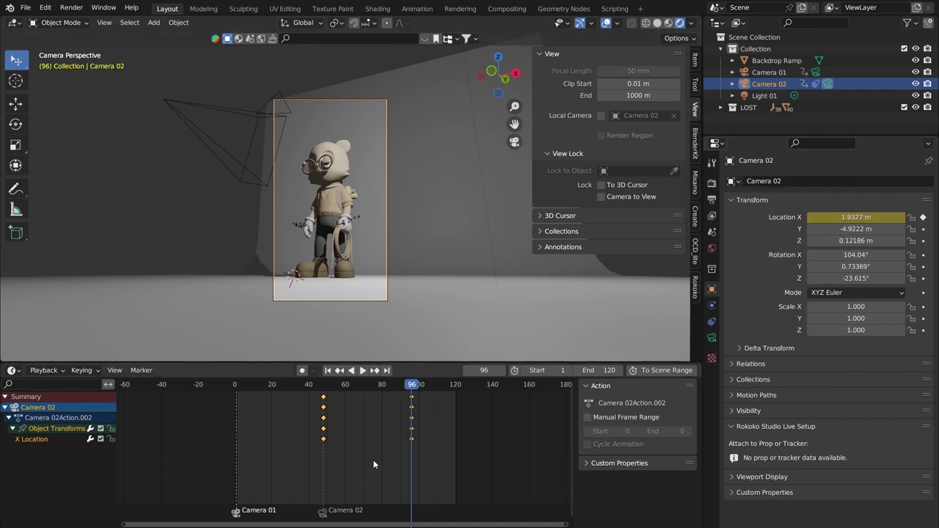
Play and scrub the animation from its start to check Camera 02's sideways move after the camera switch
drag(421, 391, 181, 389)
key(space)
click(245, 388)
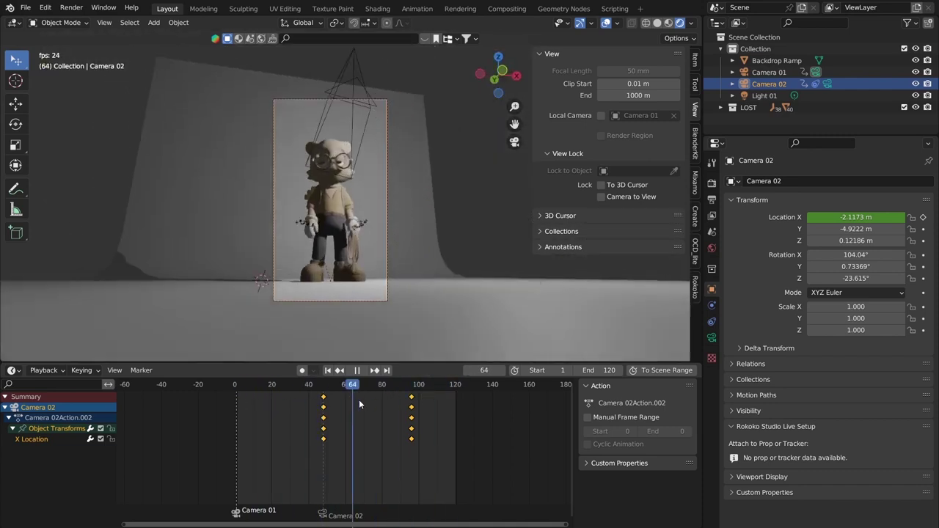
drag(404, 384, 311, 380)
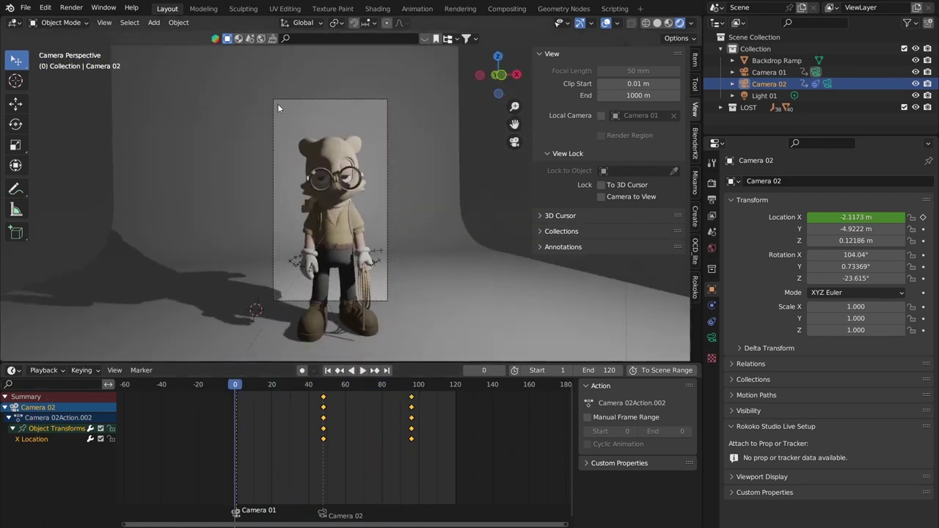
Inspect the keyframes of Camera 01 and Camera 02 in turn, selecting all of each camera's keyframes in the timeline
click(280, 99)
click(280, 99)
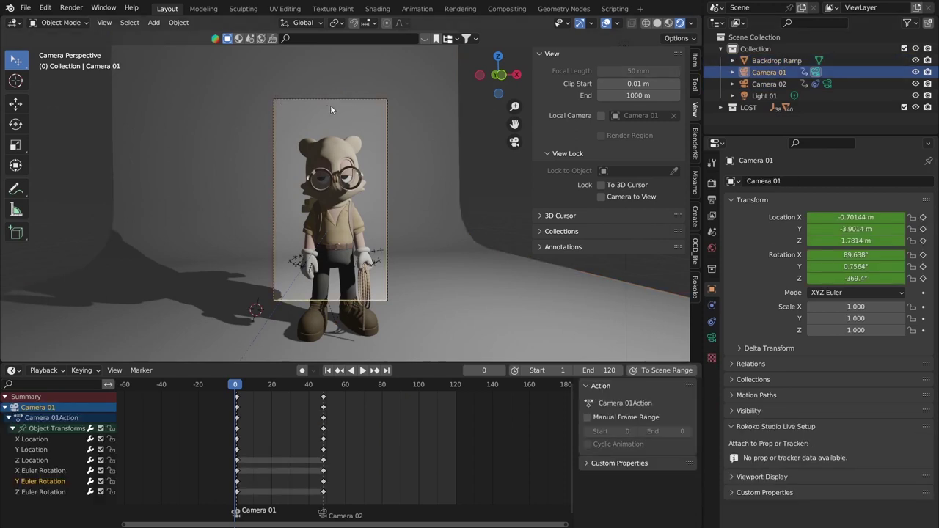
drag(211, 397, 405, 516)
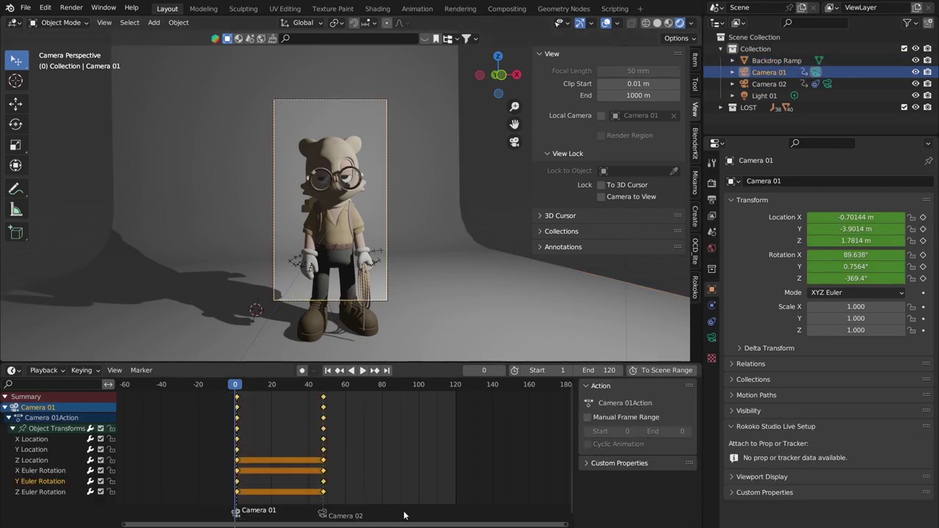
click(769, 83)
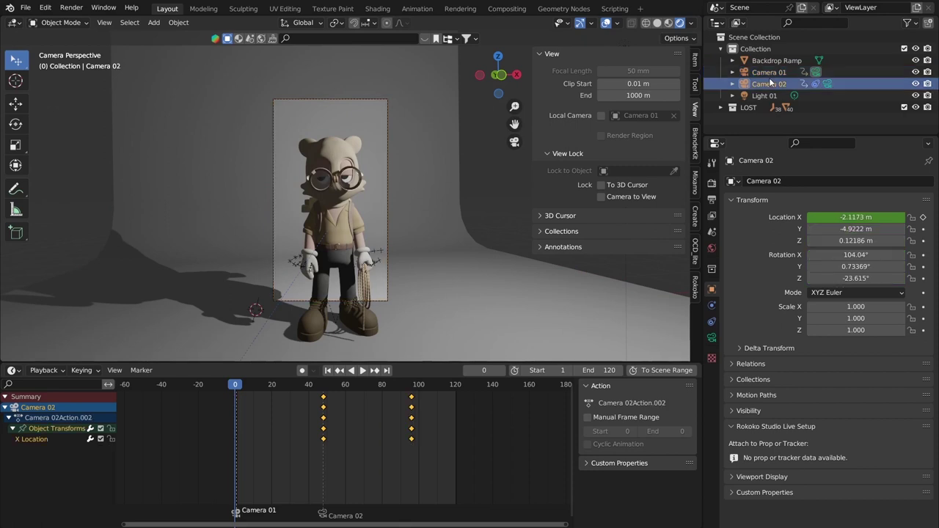
drag(262, 393, 448, 478)
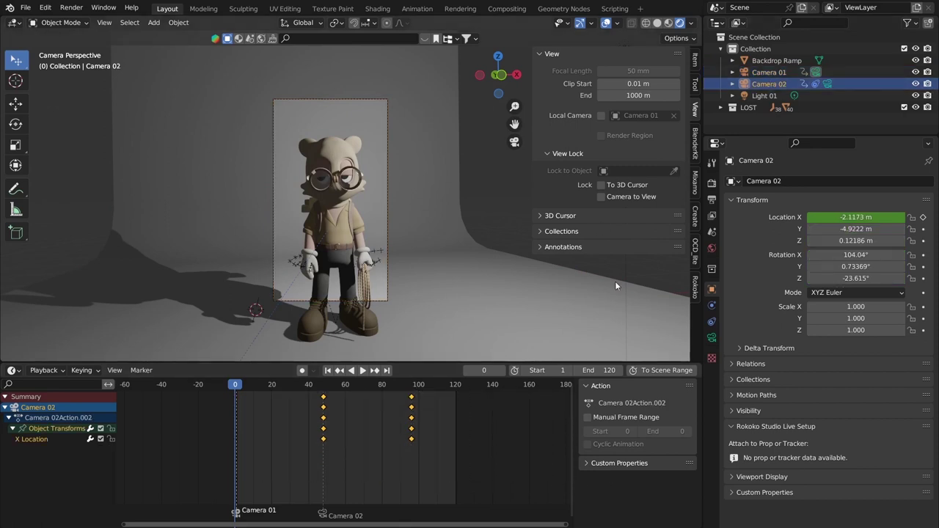
Select both cameras together and collapse each one's timeline channels into a single row
click(774, 73)
scroll(386, 436, down, 2)
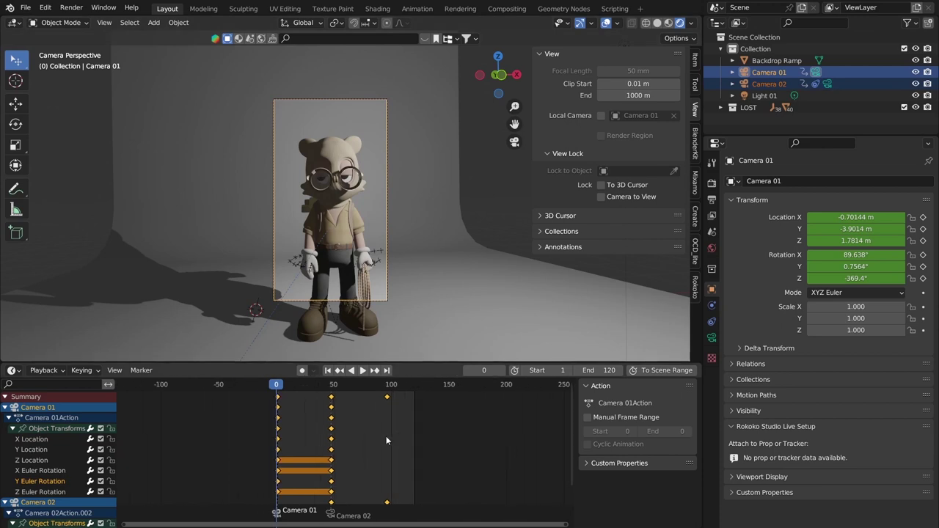
scroll(344, 443, up, 2)
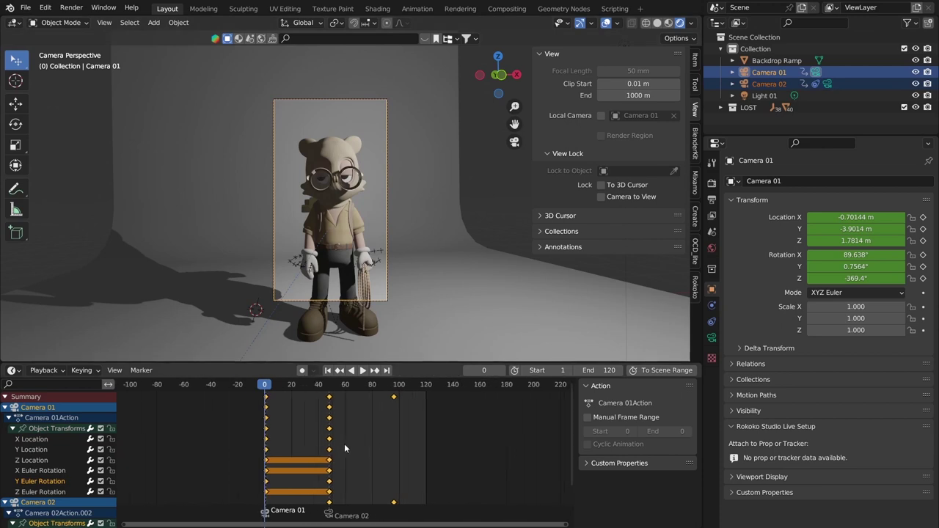
click(12, 429)
click(9, 419)
click(12, 449)
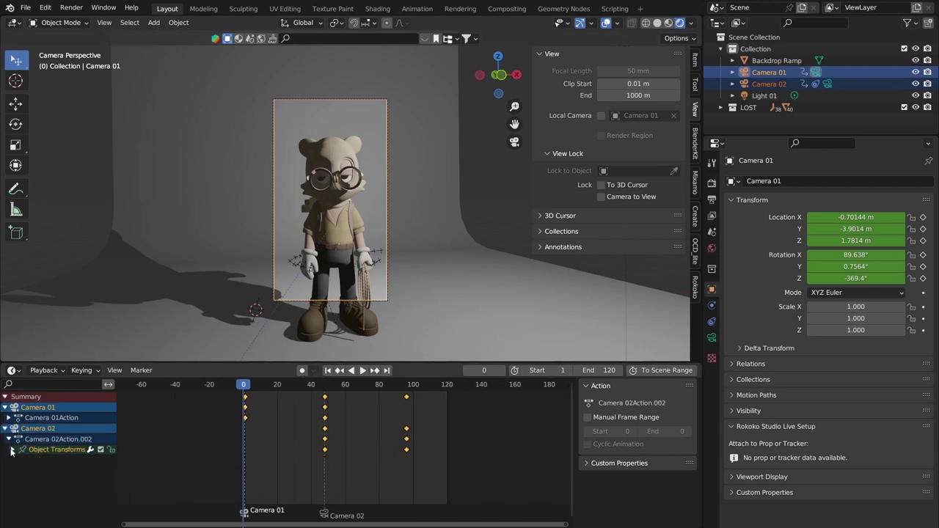
click(9, 439)
click(5, 429)
click(5, 429)
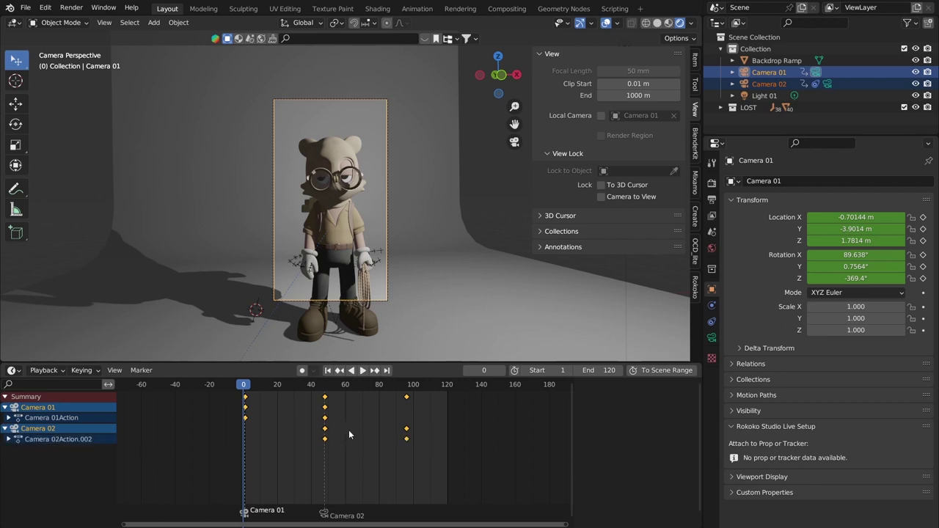
click(6, 439)
click(6, 439)
click(5, 430)
click(5, 407)
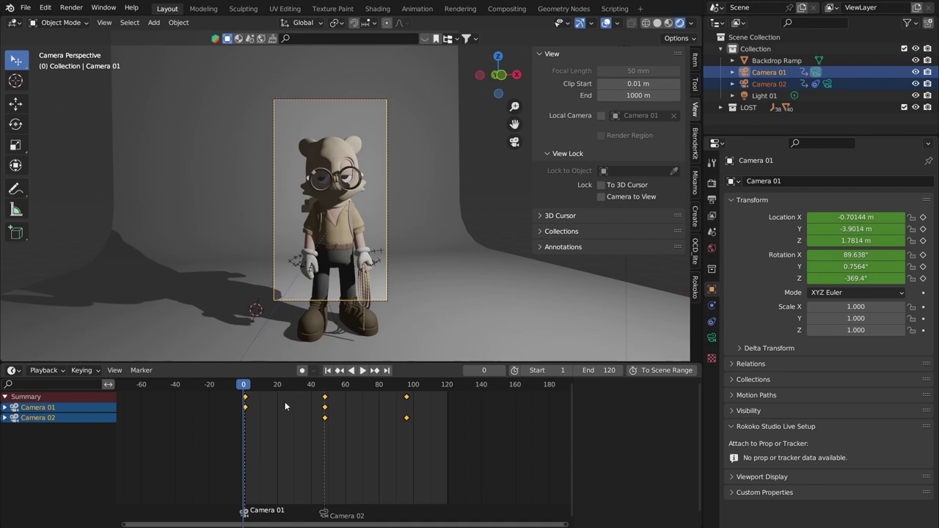
Expand Camera 02's timeline channels down to its X Location row
click(5, 417)
click(8, 428)
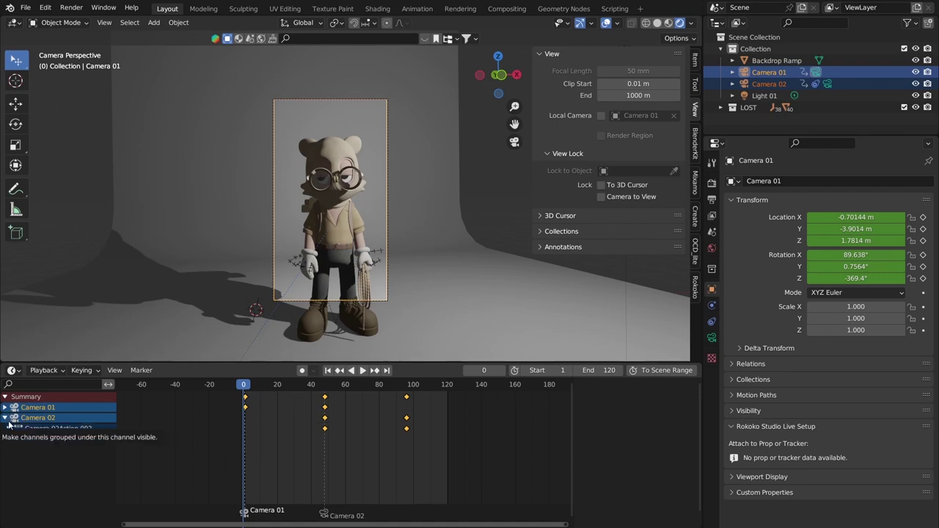
click(9, 428)
click(9, 429)
click(12, 439)
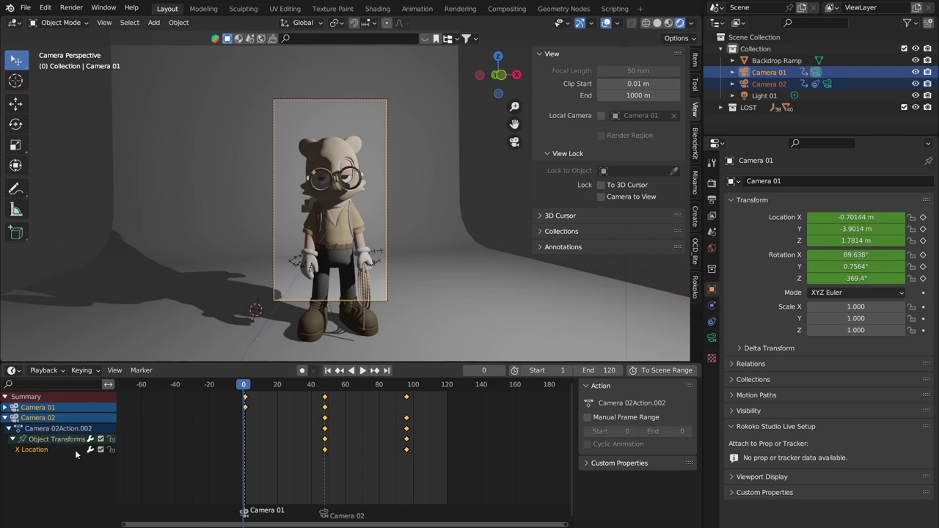
Select only Camera 02's keyframes in the timeline and collapse its channels into a single row
drag(332, 454, 474, 444)
key(ctrl+bracketright)
key(ctrl+bracketright)
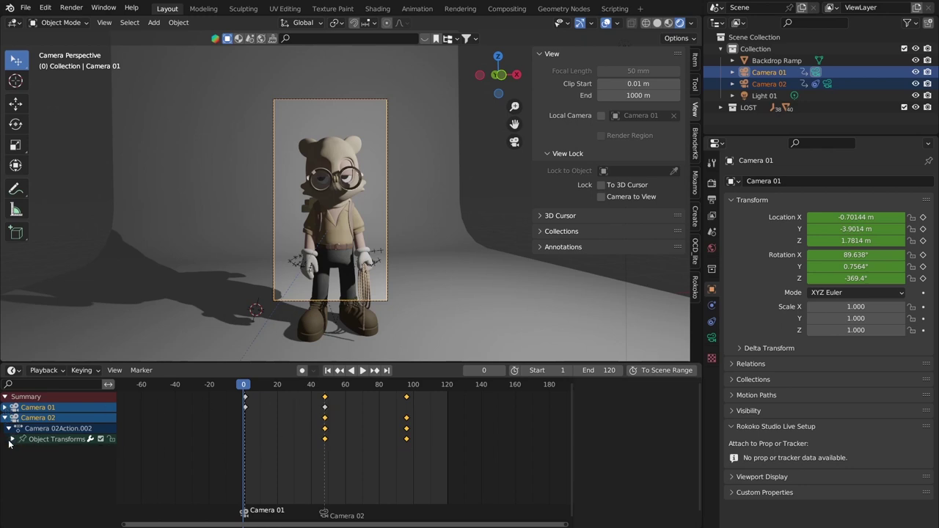
key(ctrl+bracketright)
click(8, 429)
click(4, 418)
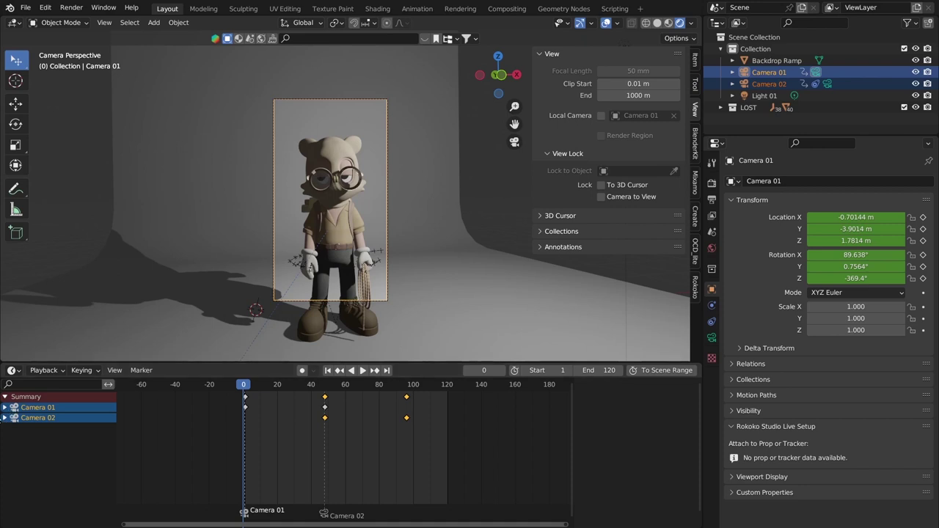
Reopen Camera 02's action and Object Transforms group and select its X Location channel
click(6, 418)
click(8, 429)
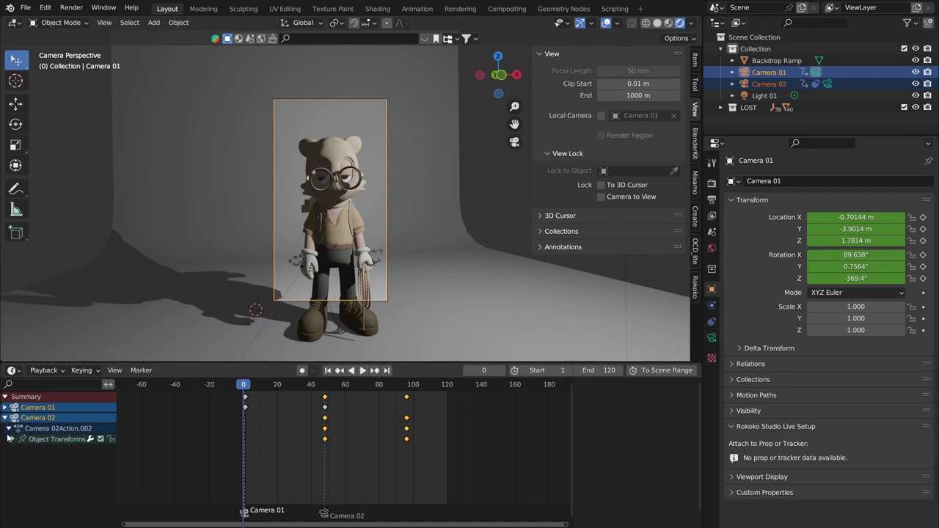
key(ctrl+bracketright)
click(8, 440)
click(10, 439)
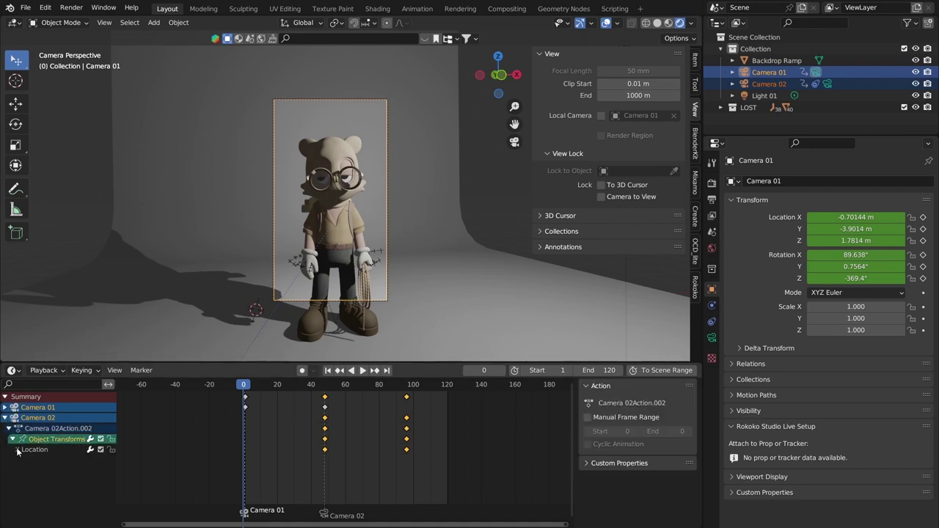
click(45, 451)
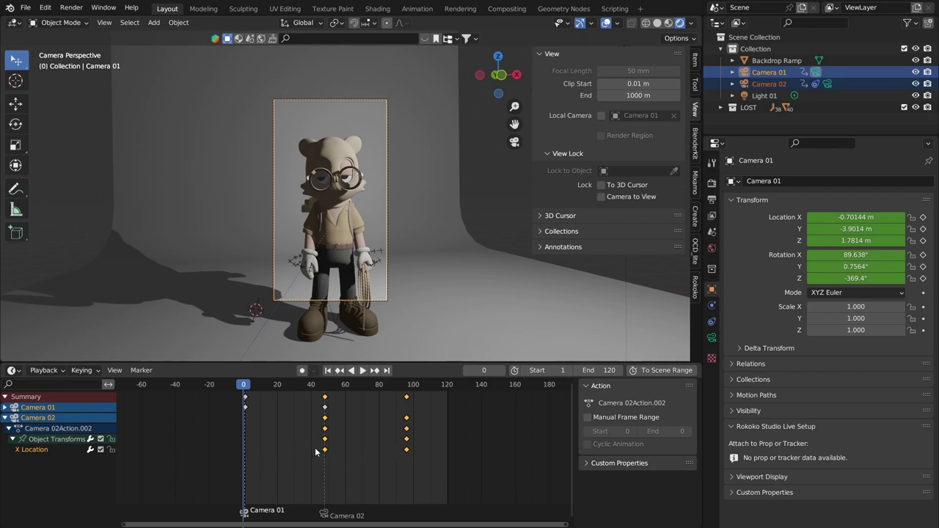
Select only Camera 01 and expand its timeline channels to show the individual location and rotation rows
click(272, 265)
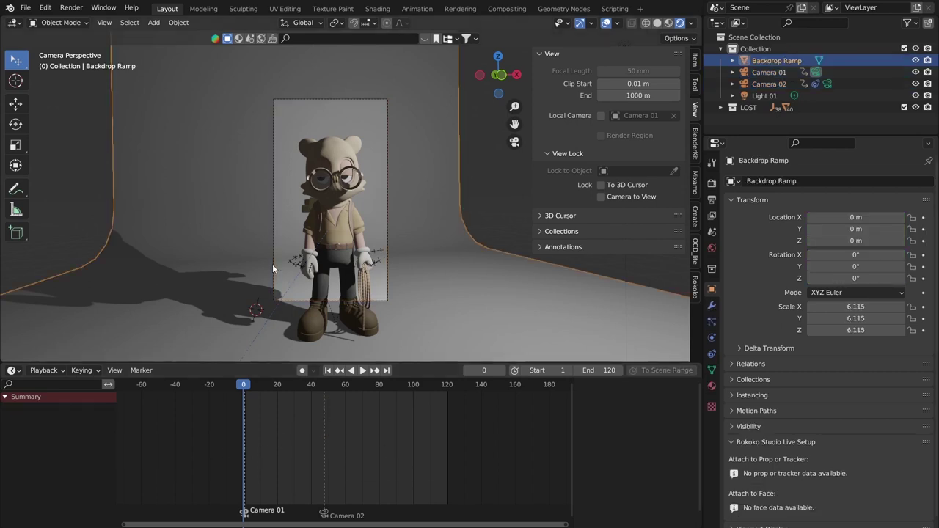
click(273, 264)
click(6, 408)
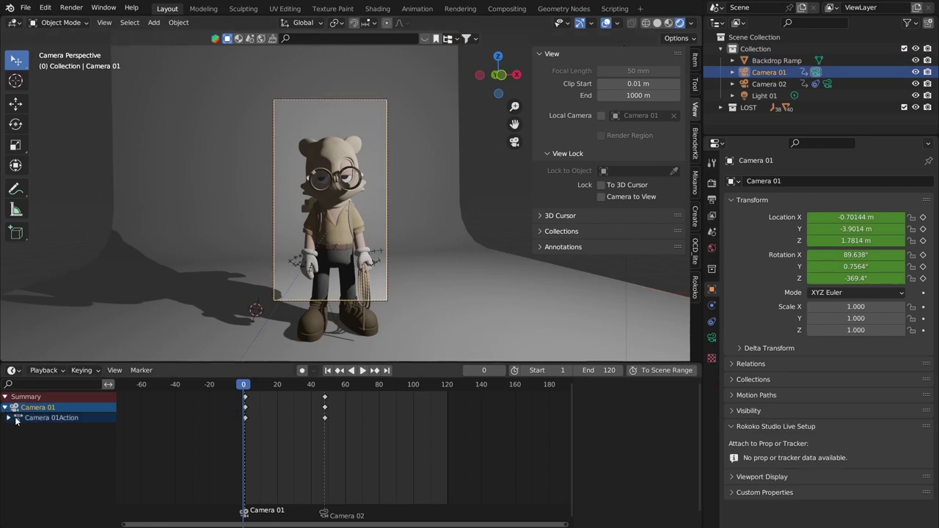
click(8, 418)
click(12, 429)
key(n)
click(35, 441)
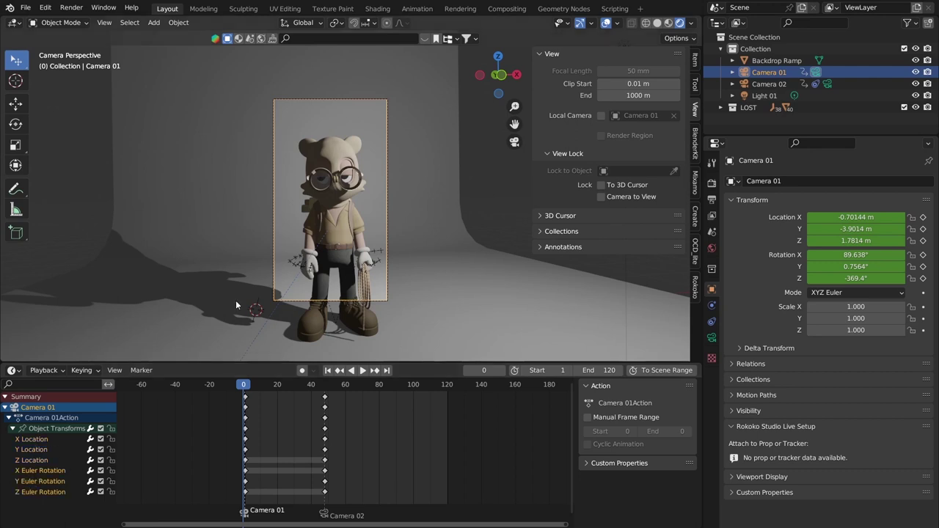
Play the animation from frame 0 and scrub through both camera shots to review the switch
drag(247, 396, 164, 401)
key(space)
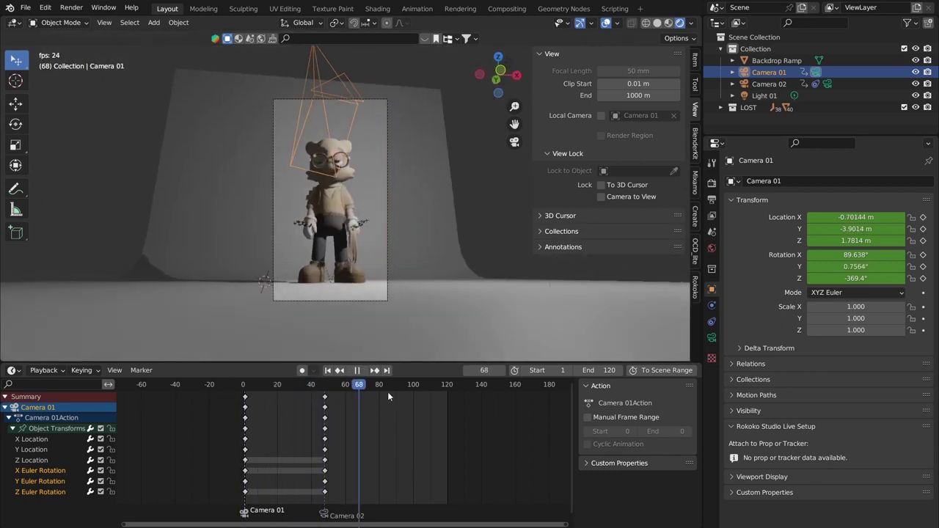
key(space)
drag(421, 387, 243, 396)
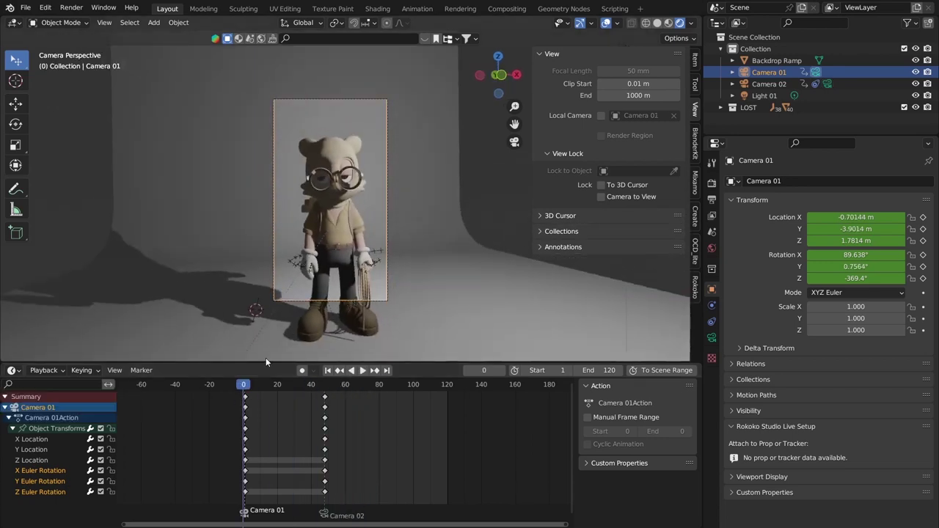
drag(341, 388, 243, 387)
drag(317, 385, 128, 410)
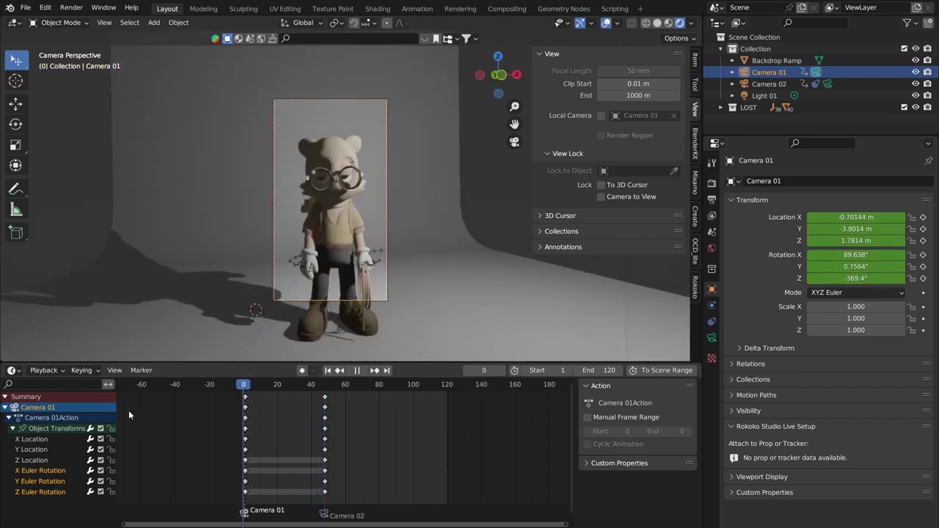
Place the 3D cursor on the backdrop floor behind the character and add a new camera there
middle_drag(217, 217, 391, 212)
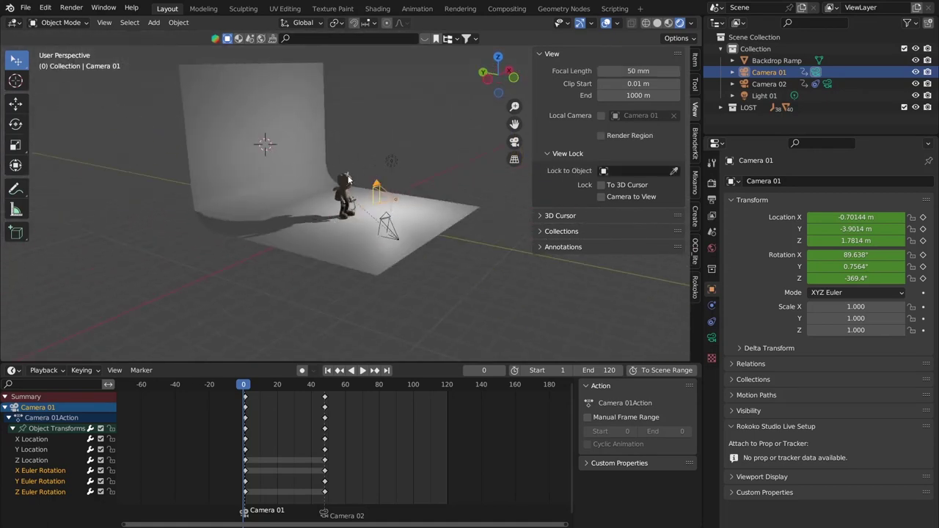
shift+right_drag(280, 150, 363, 34)
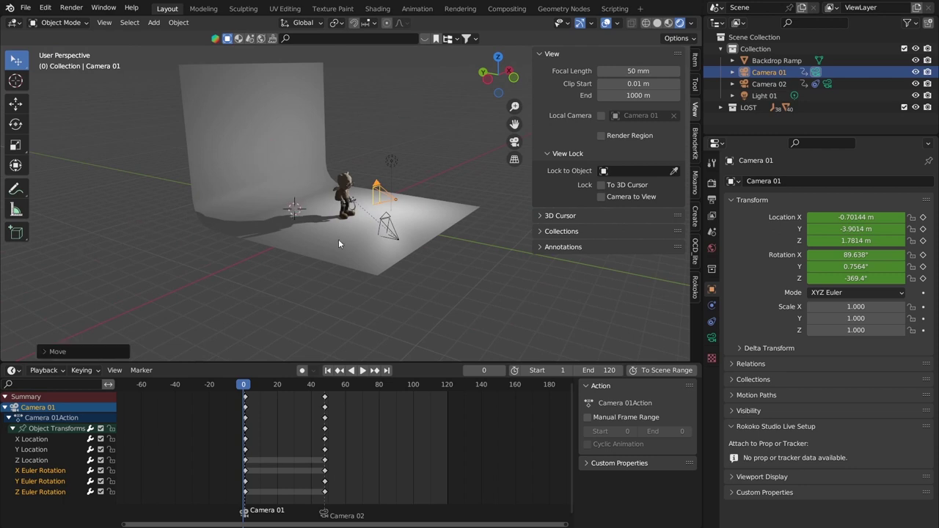
scroll(339, 241, up, 2)
key(shift+a)
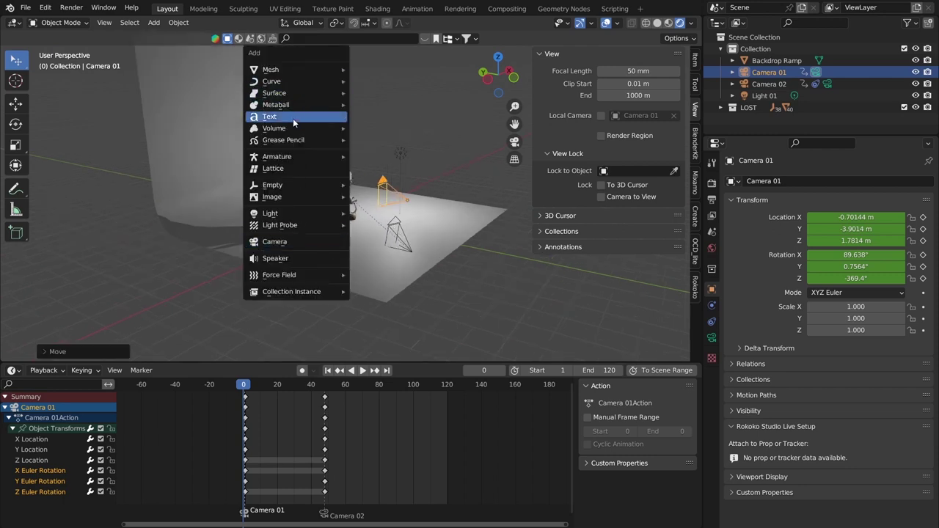
click(280, 247)
middle_drag(461, 248, 230, 187)
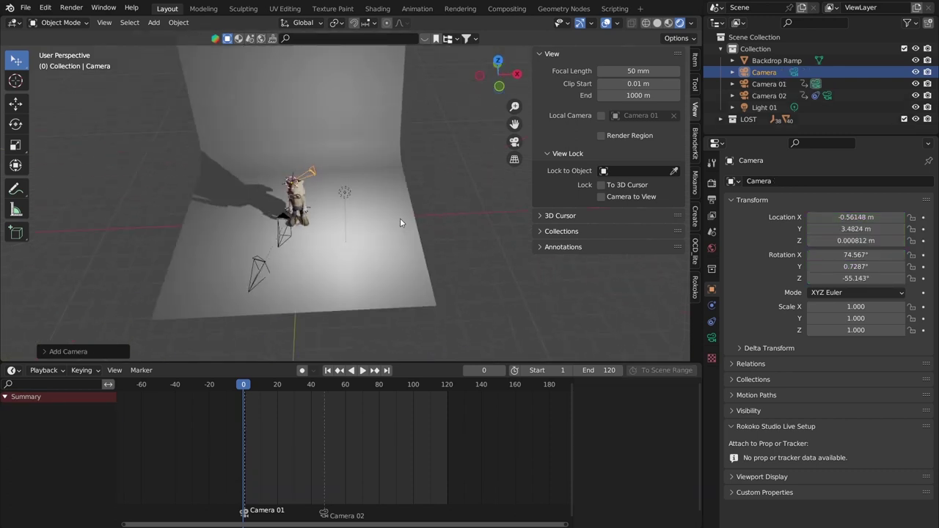
Move the new camera to the front side of the character, at about X -4.21 m, Y -2.63 m, Z 0.94 m
middle_drag(399, 218, 322, 205)
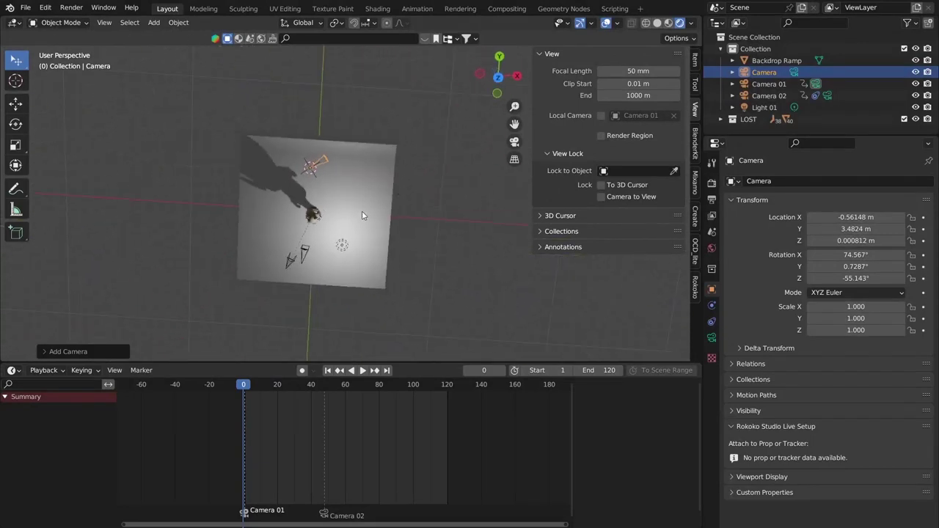
scroll(314, 228, up, 2)
middle_drag(315, 228, 342, 178)
key(g)
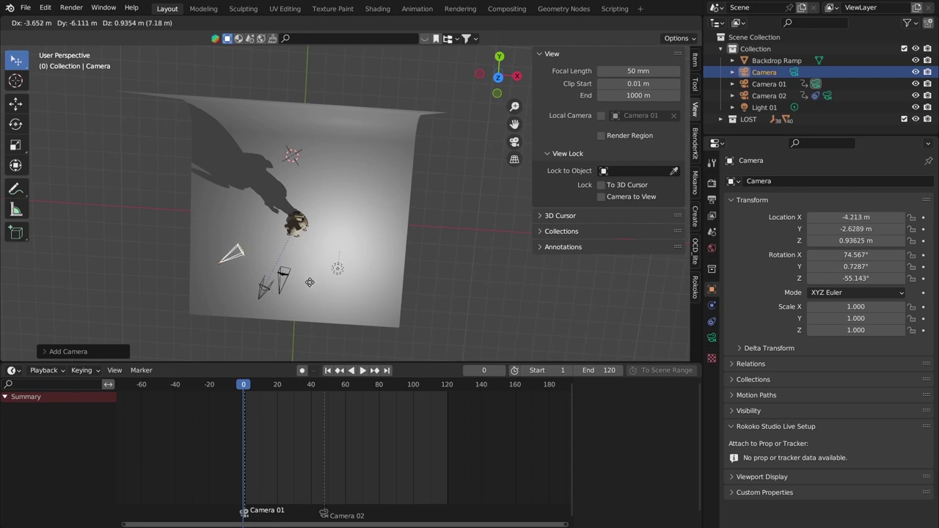
click(309, 286)
middle_drag(310, 286, 287, 326)
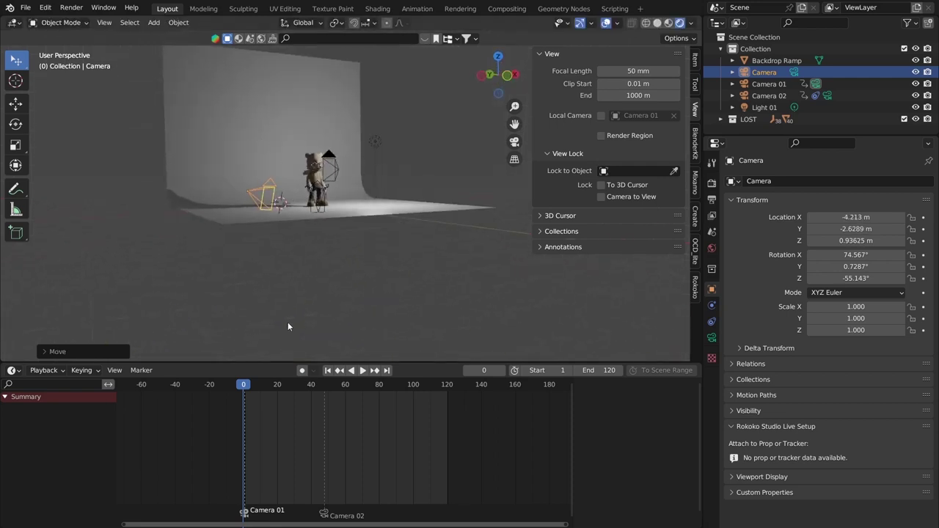
drag(243, 386, 365, 405)
key(Escape)
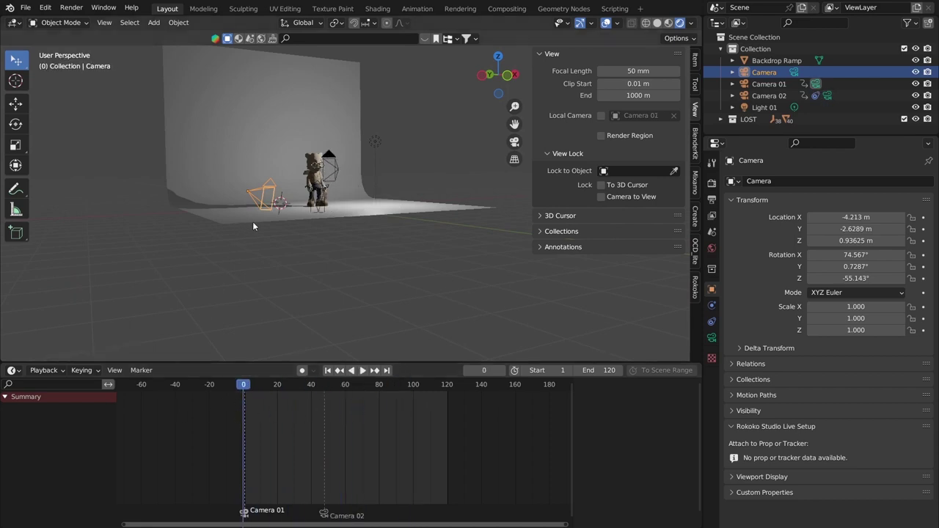
Raise the new camera to about X -4.87 m, Y -0.77 m, Z 3.84 m and rotate it sideways toward the character
scroll(256, 222, up, 2)
middle_drag(258, 220, 337, 235)
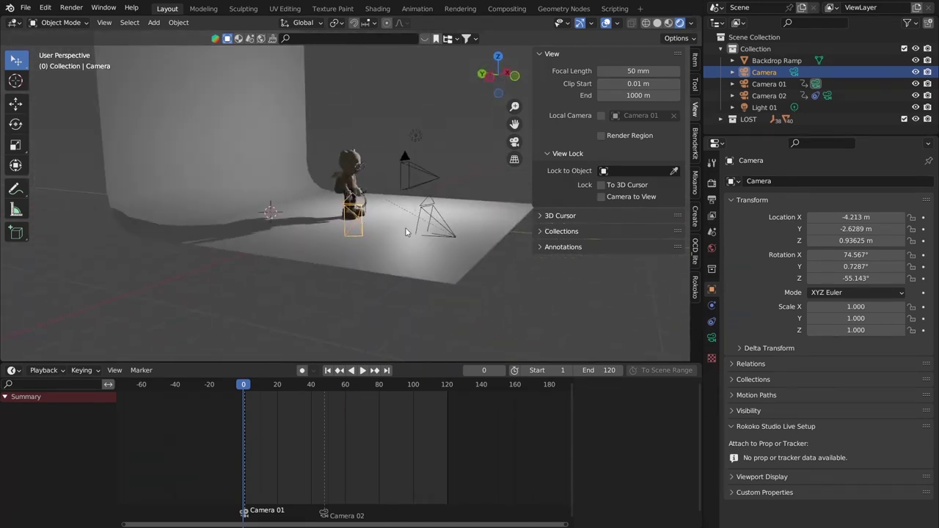
key(g)
click(345, 109)
middle_drag(345, 109, 329, 146)
key(g)
click(411, 308)
key(r)
click(310, 141)
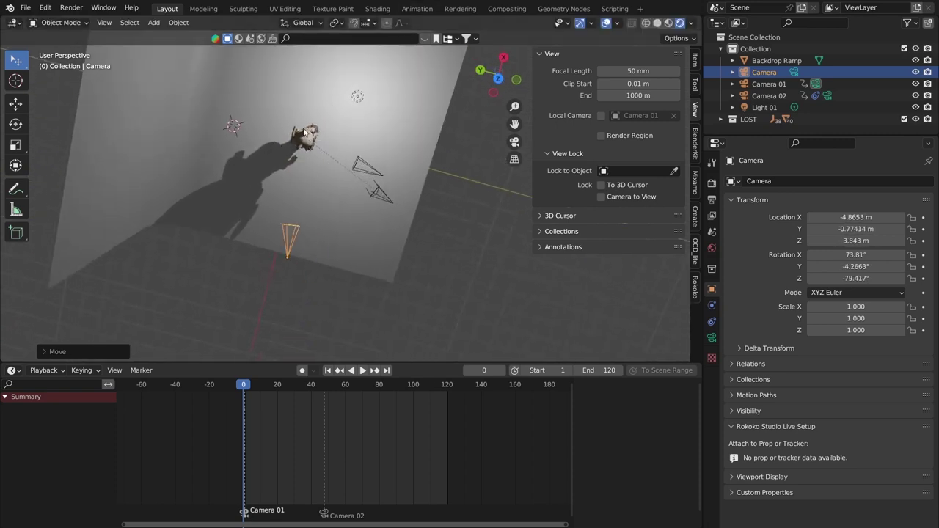
middle_drag(237, 111, 368, 154)
middle_drag(314, 212, 291, 208)
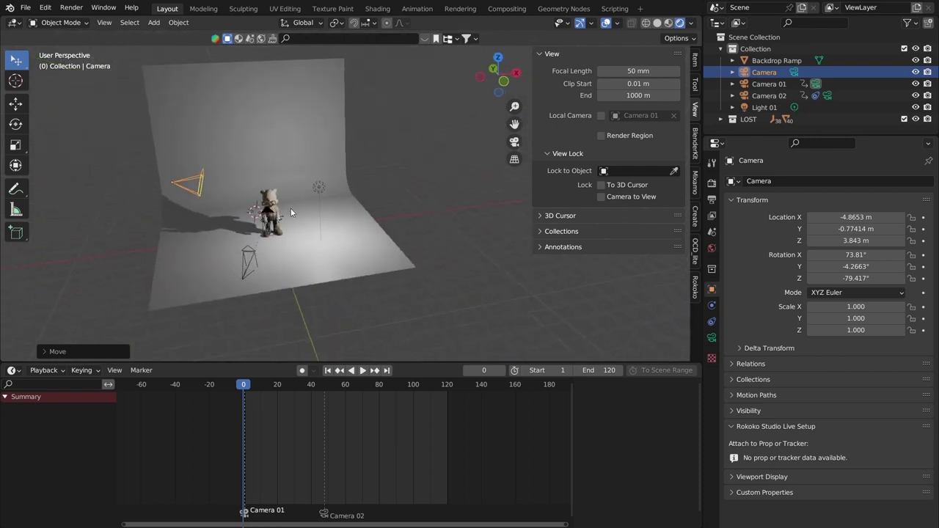
Rename the new camera as Camera 03
double_click(779, 71)
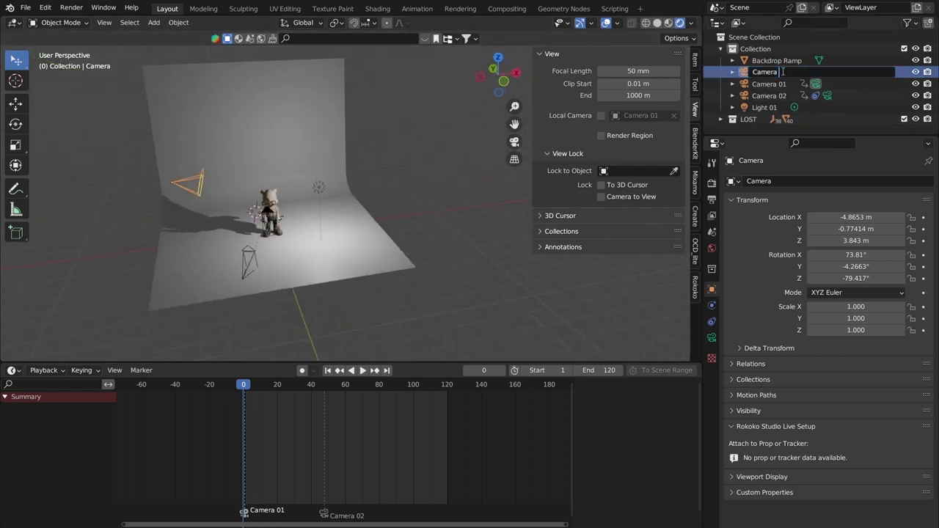
text(03)
key(Return)
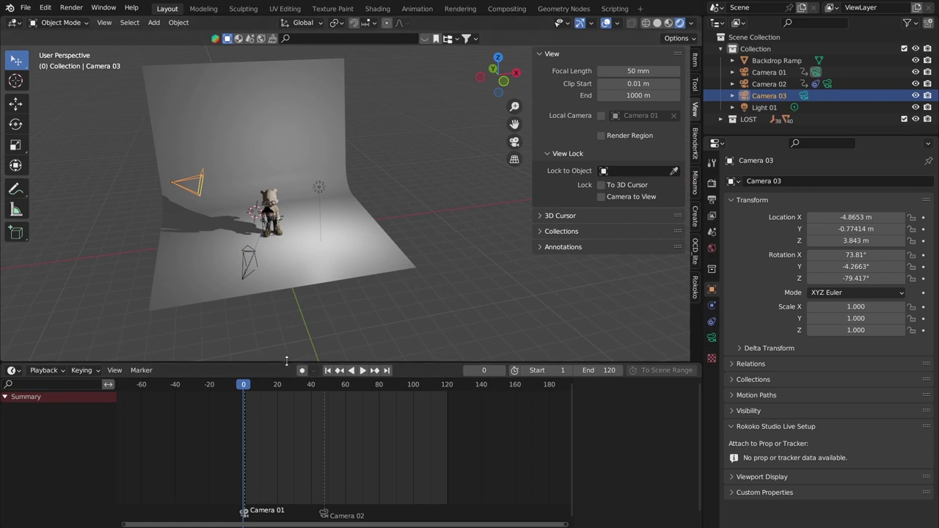
Move Camera 03 behind the character to about X -1.9 m, Y 2.37 m, Z 1.47 m, with a Z rotation of about -124°
middle_drag(235, 265, 373, 212)
click(268, 227)
click(268, 228)
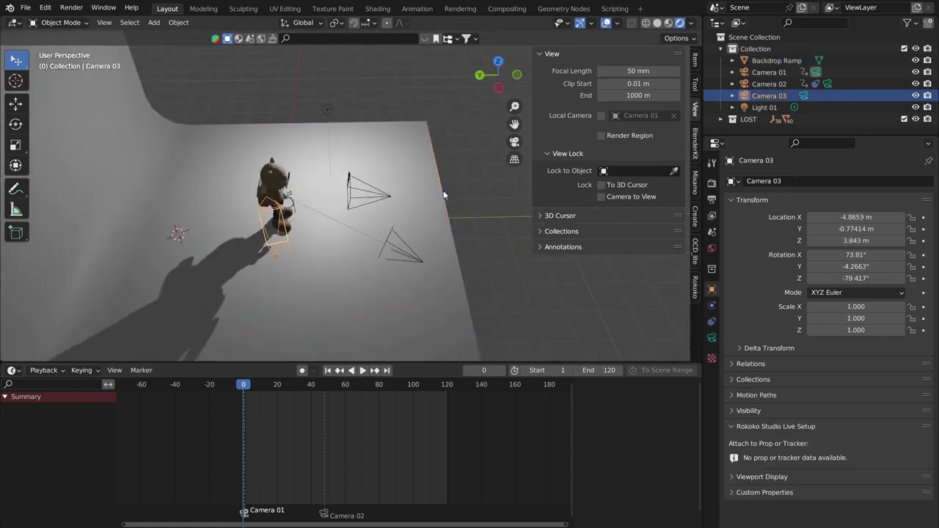
middle_drag(443, 194, 443, 234)
key(r)
click(443, 249)
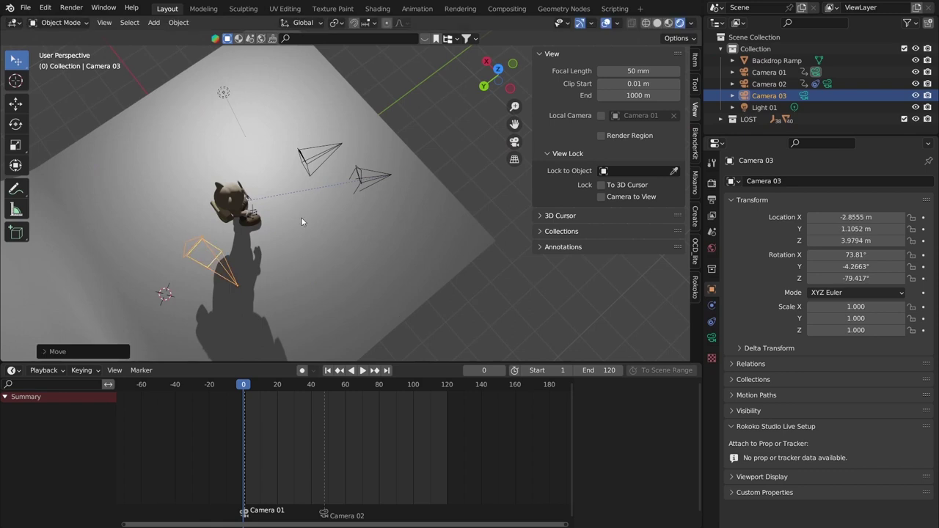
key(g)
click(337, 297)
middle_drag(337, 297, 247, 200)
key(r)
click(344, 255)
key(g)
click(206, 293)
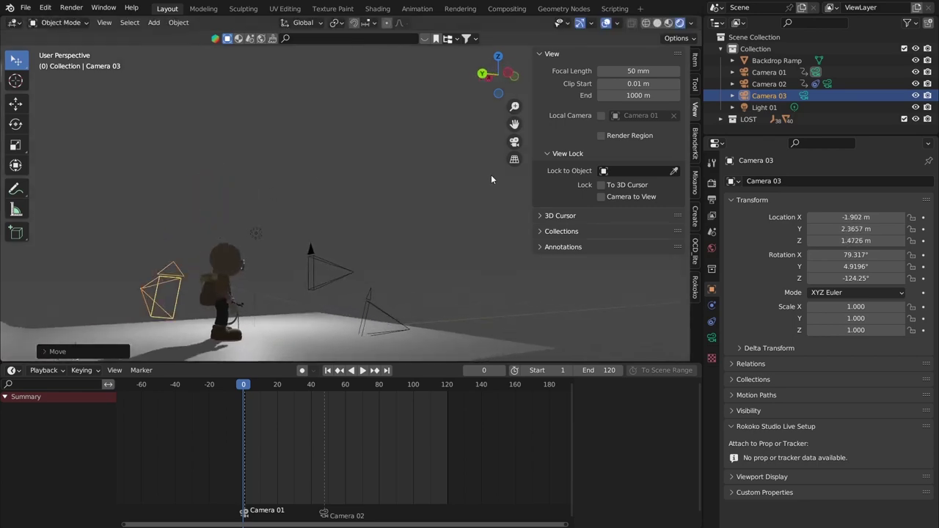
Make Camera 03 the active scene camera and look through it
click(514, 142)
middle_drag(365, 234, 381, 220)
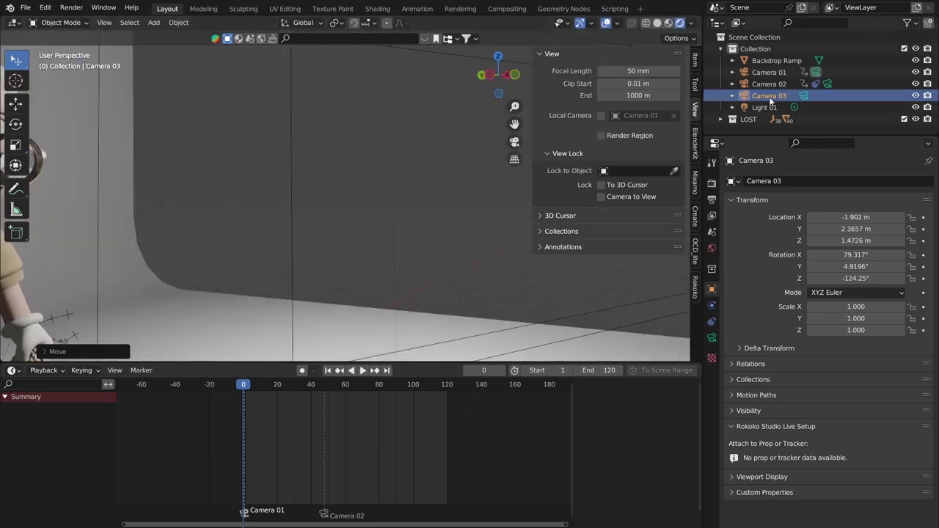
click(804, 96)
click(515, 142)
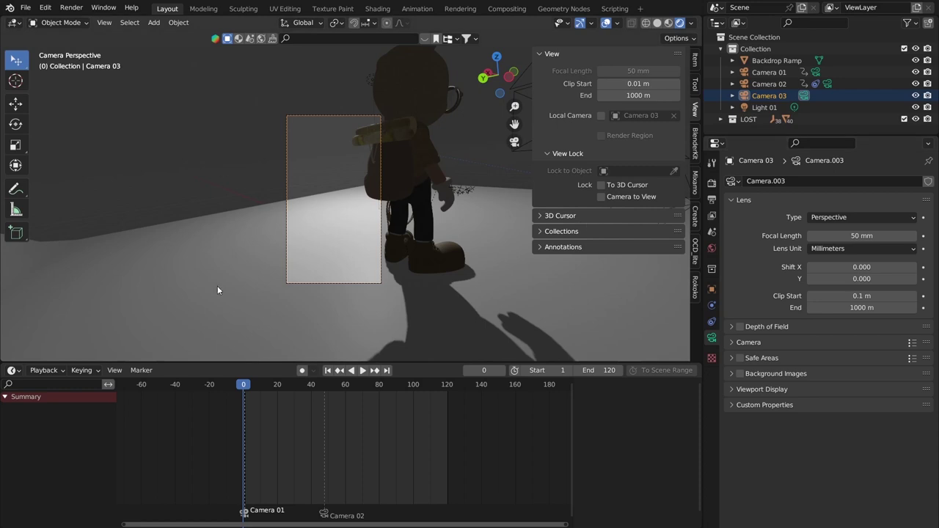
Lock Camera 03 to the view, frame the whole character from a high side-rear angle, and unlock it again
click(631, 199)
middle_drag(470, 213, 393, 194)
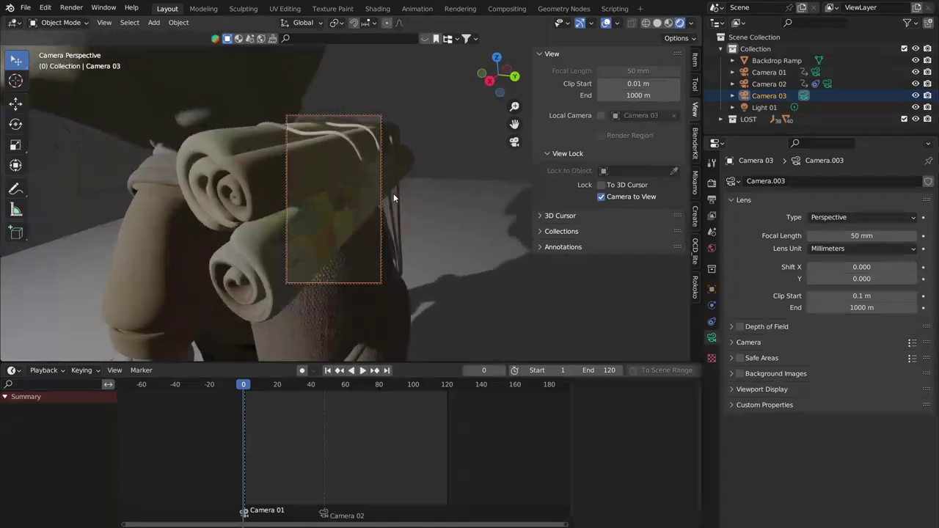
middle_drag(302, 220, 163, 288)
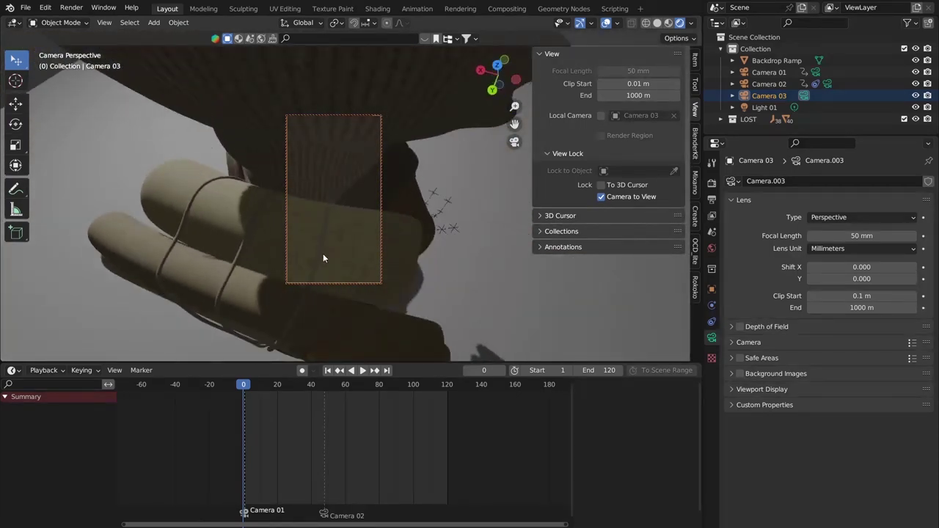
shift+middle_drag(330, 255, 335, 227)
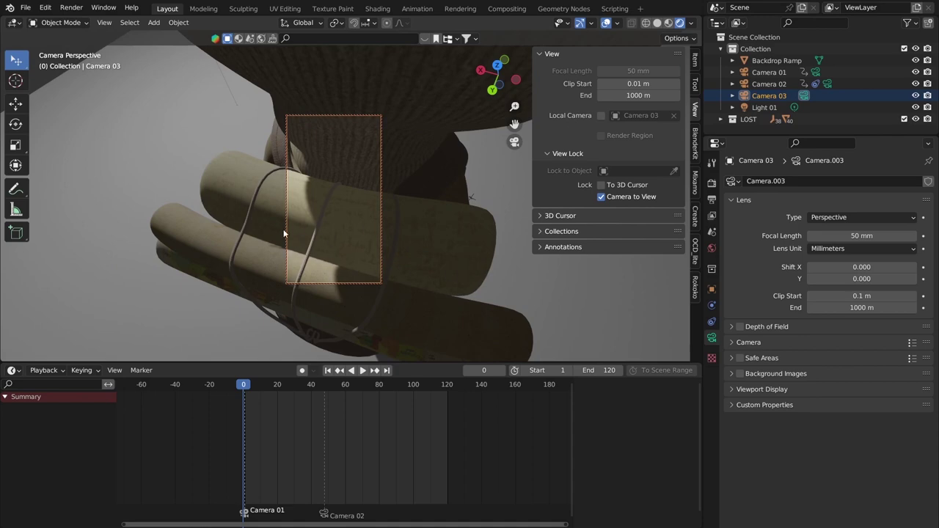
middle_drag(439, 251, 330, 195)
scroll(331, 213, up, 2)
scroll(330, 213, down, 4)
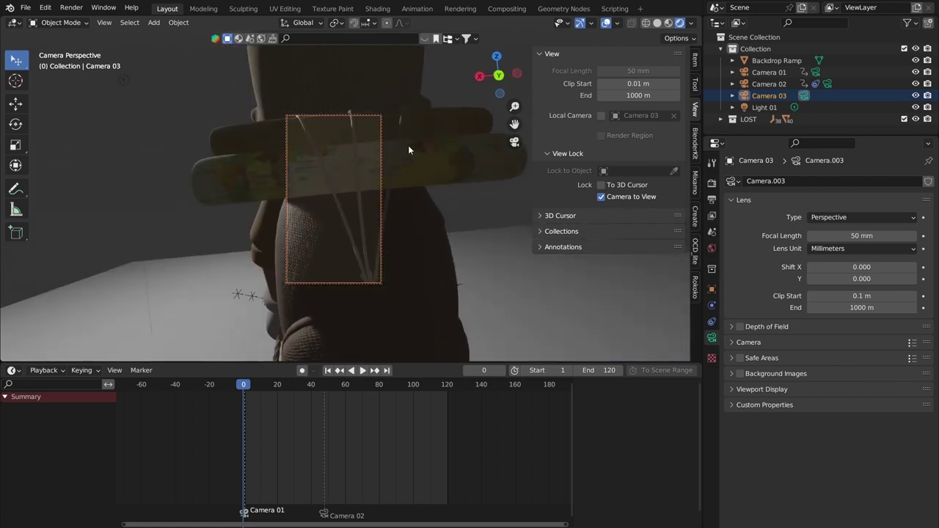
middle_drag(384, 226, 421, 245)
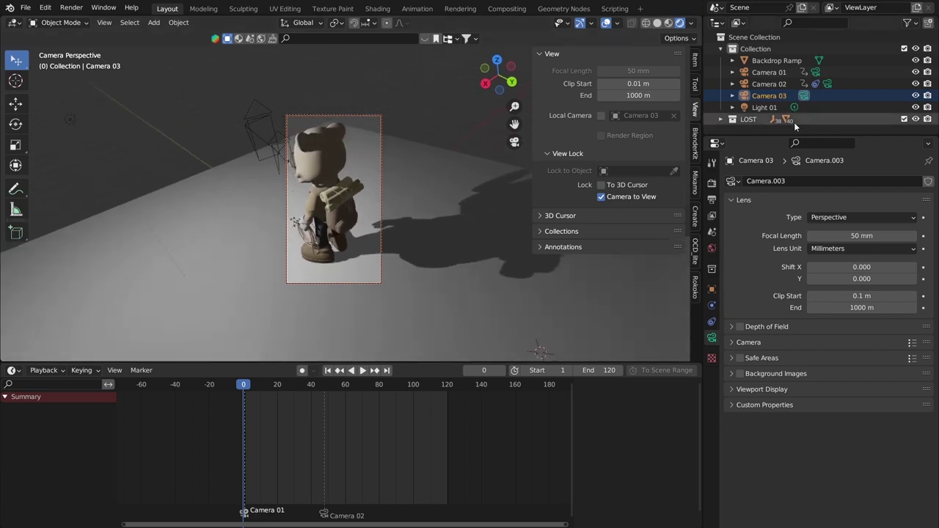
click(602, 198)
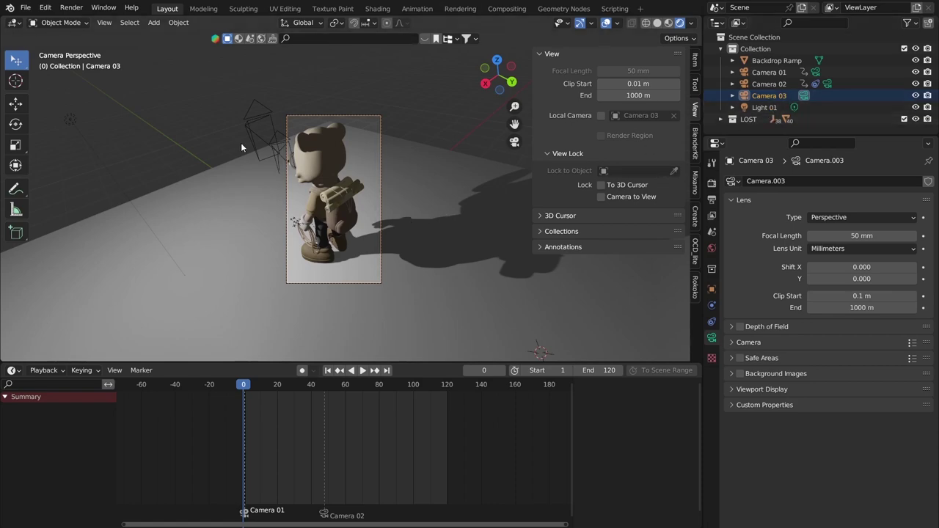
Leave the camera view and select Camera 01 and Camera 02 in turn to review their placement and keyframes
scroll(179, 137, down, 2)
middle_drag(179, 138, 271, 169)
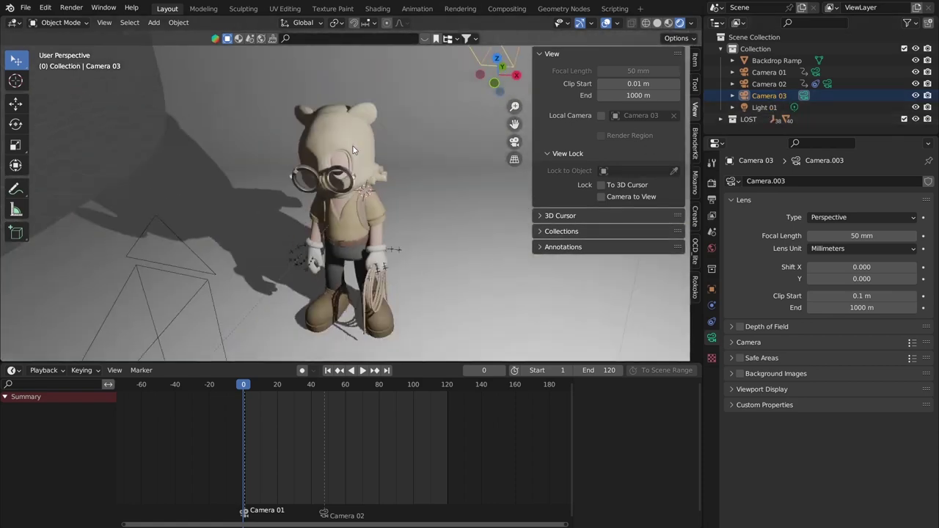
scroll(272, 168, down, 3)
click(326, 212)
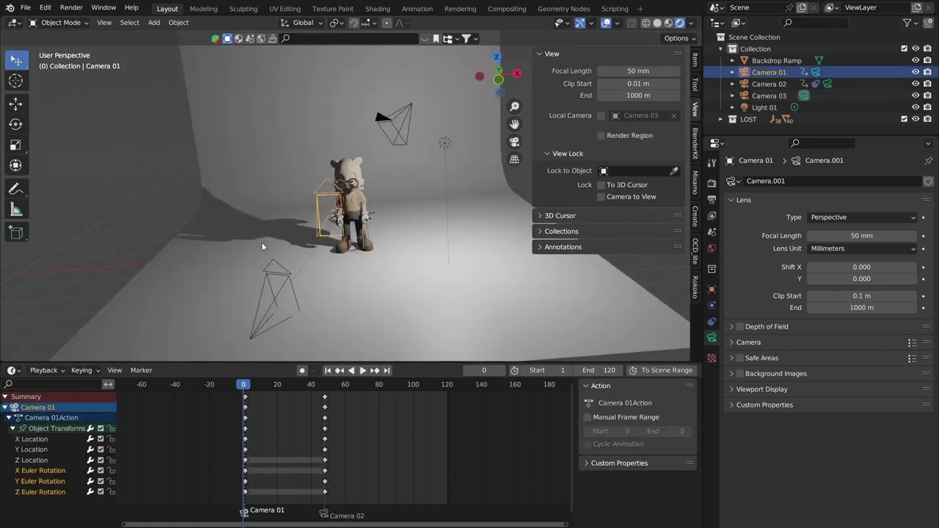
middle_drag(347, 192, 390, 189)
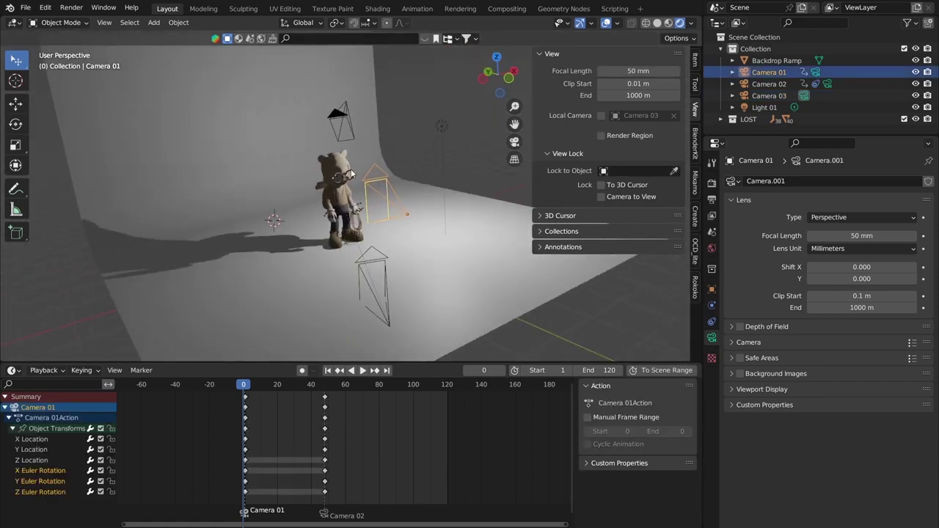
click(378, 256)
click(367, 266)
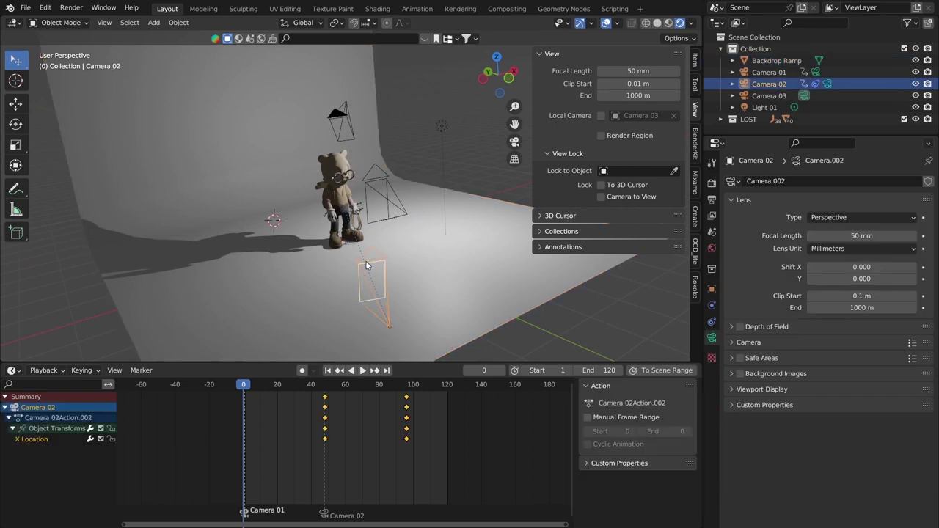
middle_drag(353, 203, 397, 235)
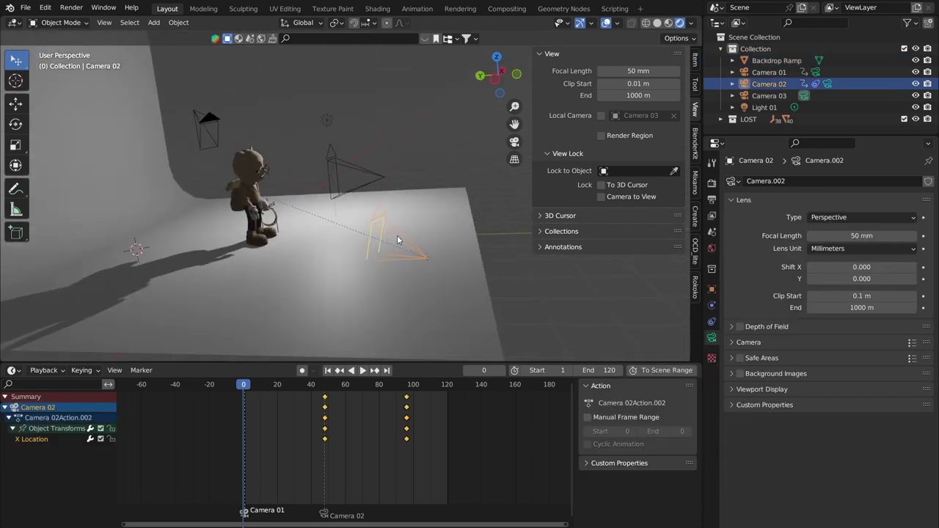
scroll(397, 234, up, 6)
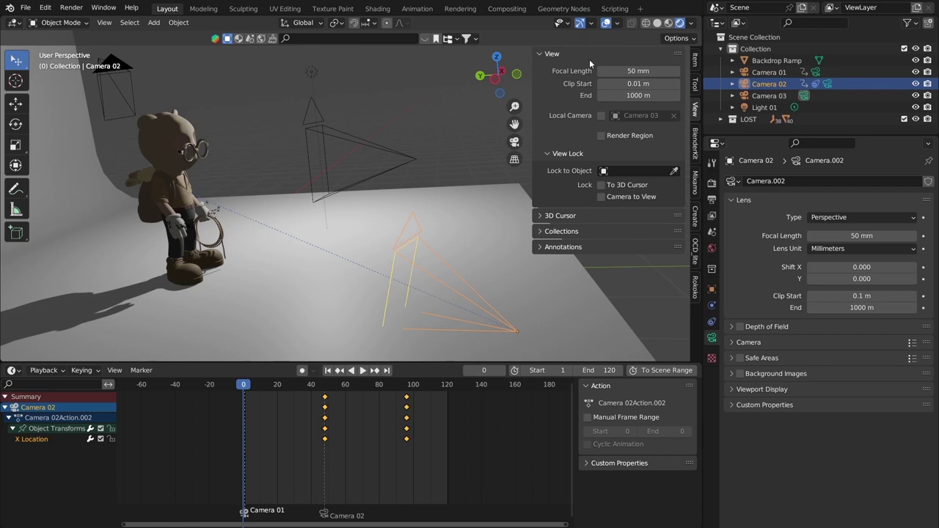
Hide all viewport overlays and show them again
click(618, 23)
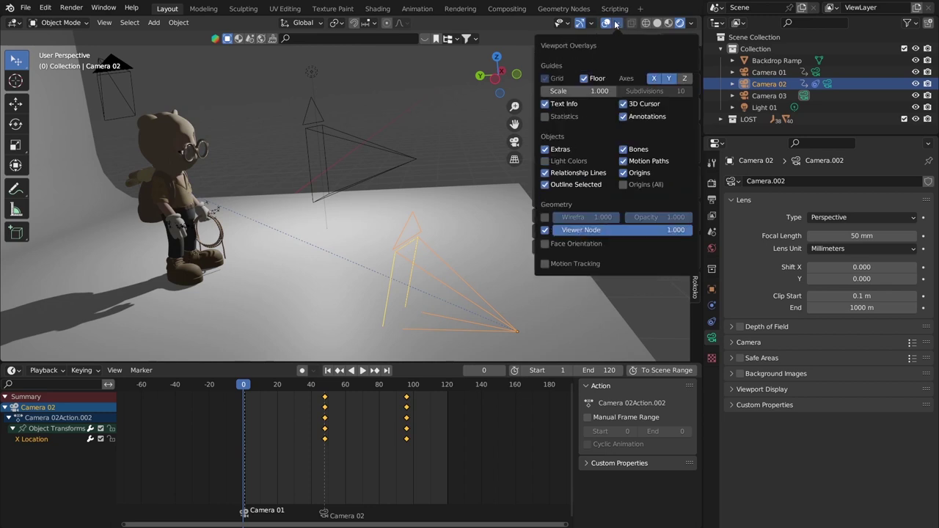
click(617, 24)
click(606, 23)
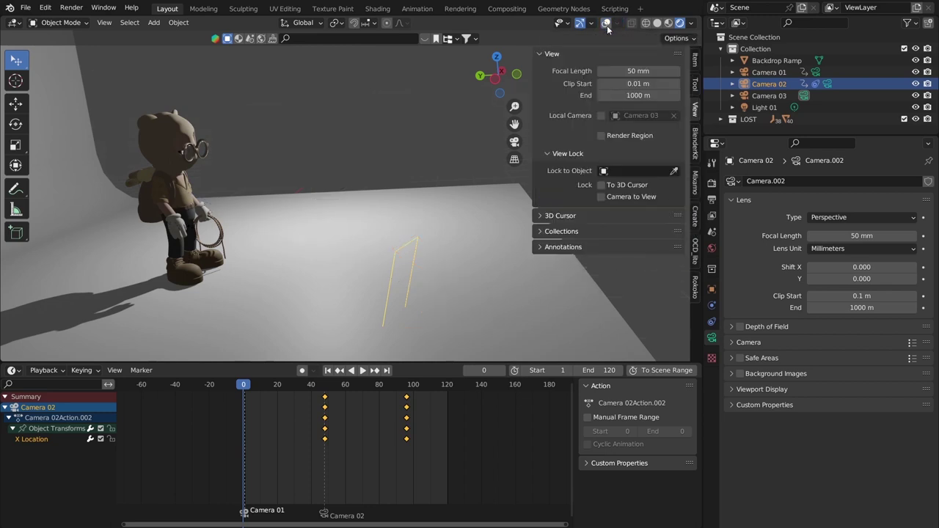
click(606, 24)
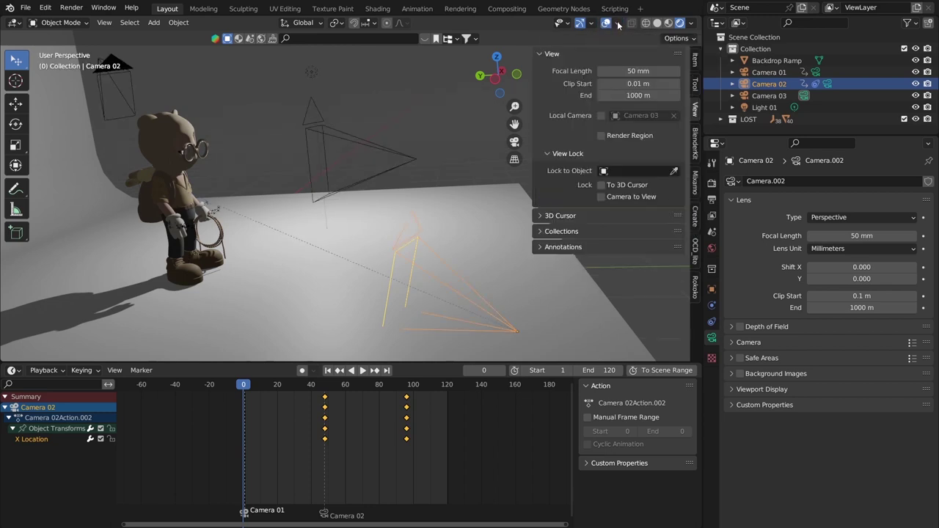
Toggle the Floor and Relationship Lines overlays off and back on
click(617, 24)
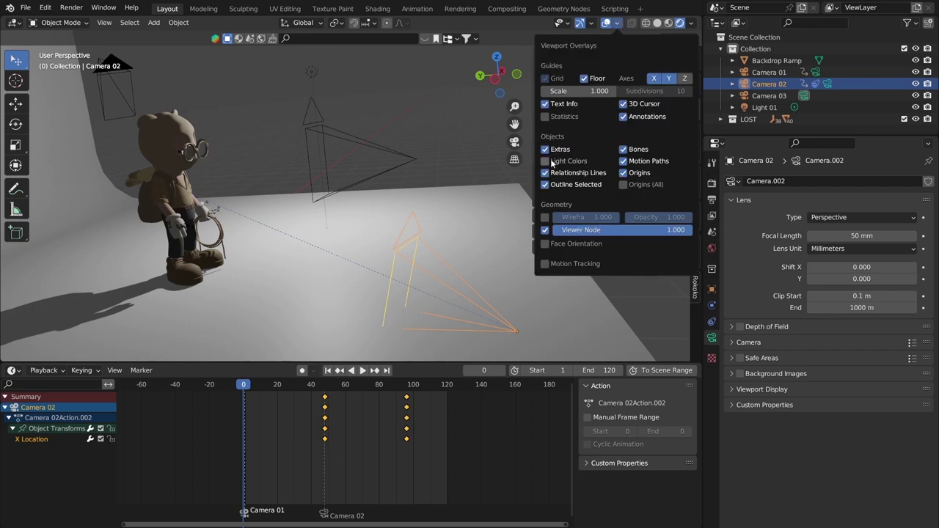
click(584, 79)
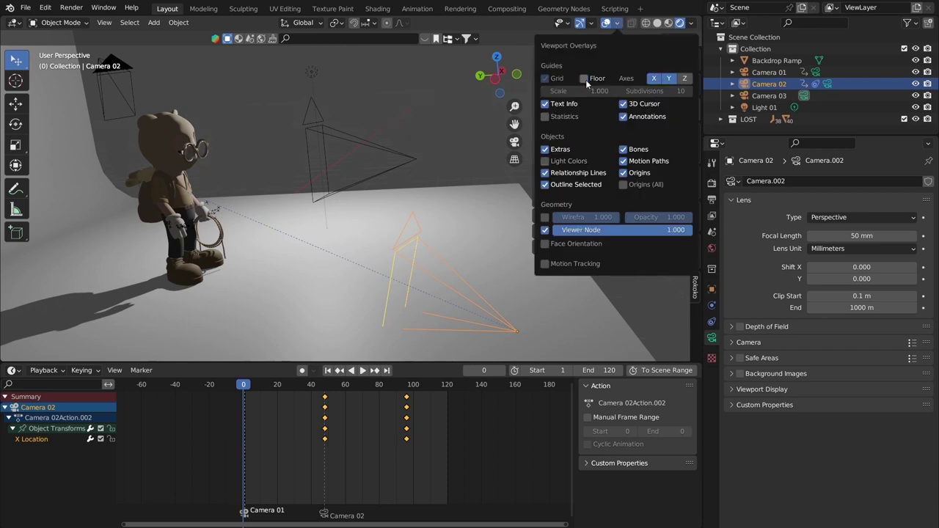
click(584, 79)
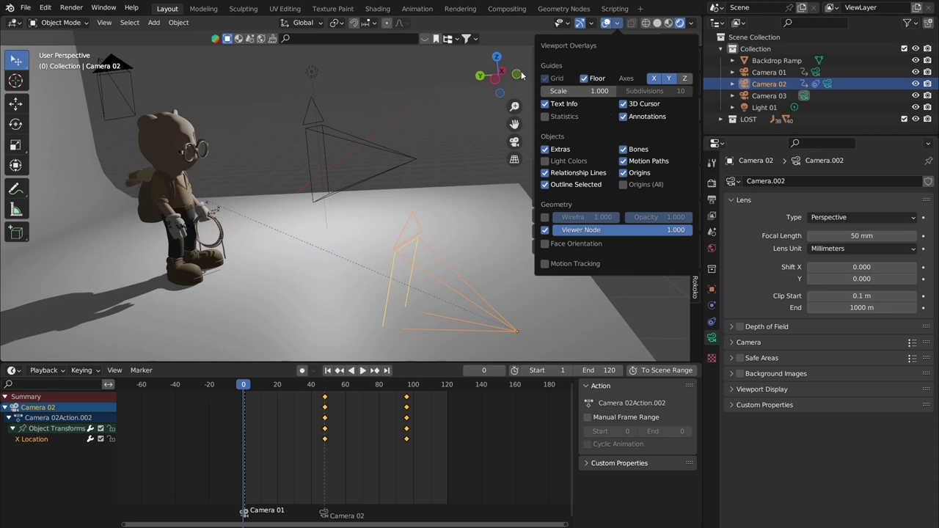
click(546, 173)
click(546, 173)
click(546, 173)
click(546, 173)
click(546, 174)
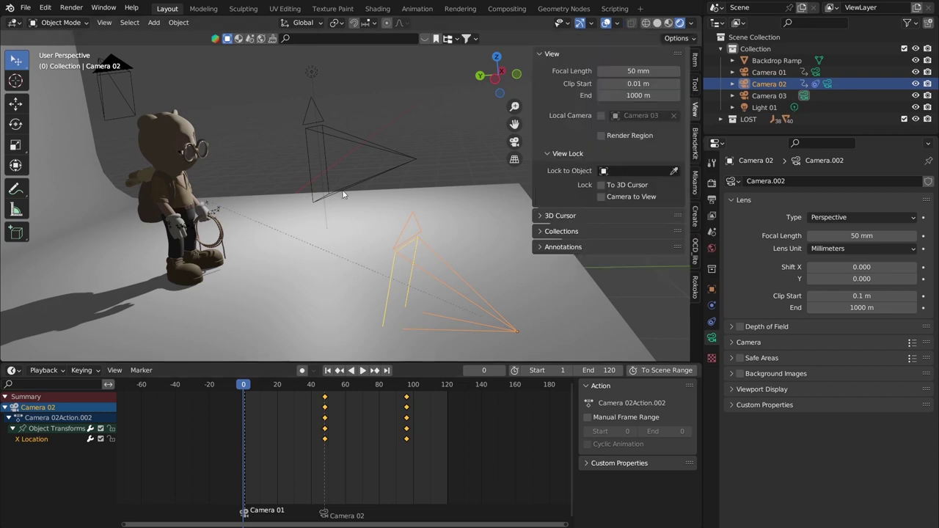
Try to parent the character's Wolf_Balaclava head mesh to the Backdrop Ramp using the Object option
middle_drag(342, 192, 266, 139)
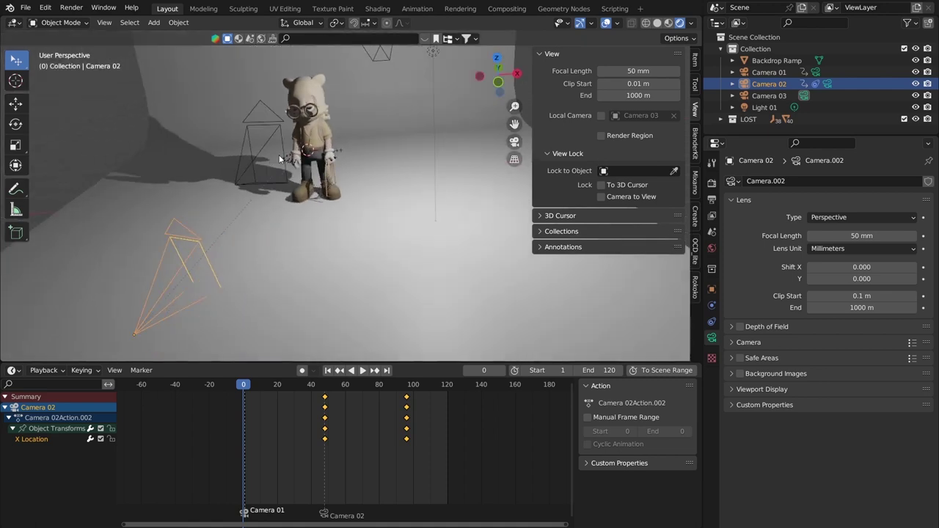
click(265, 138)
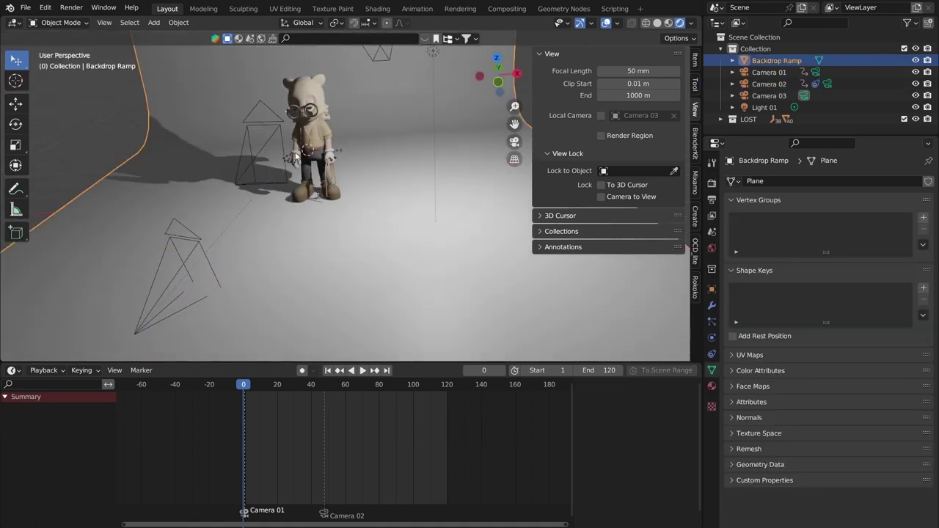
click(306, 89)
middle_drag(345, 106, 226, 110)
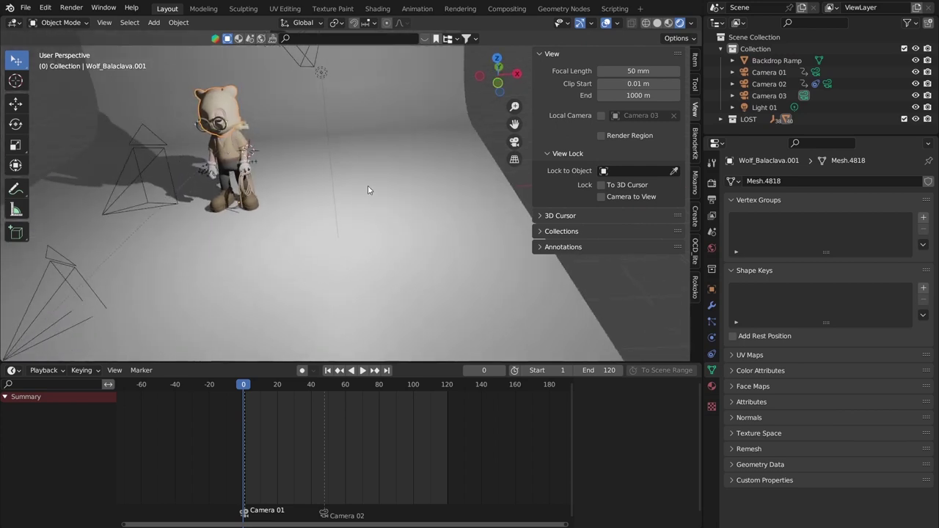
click(393, 190)
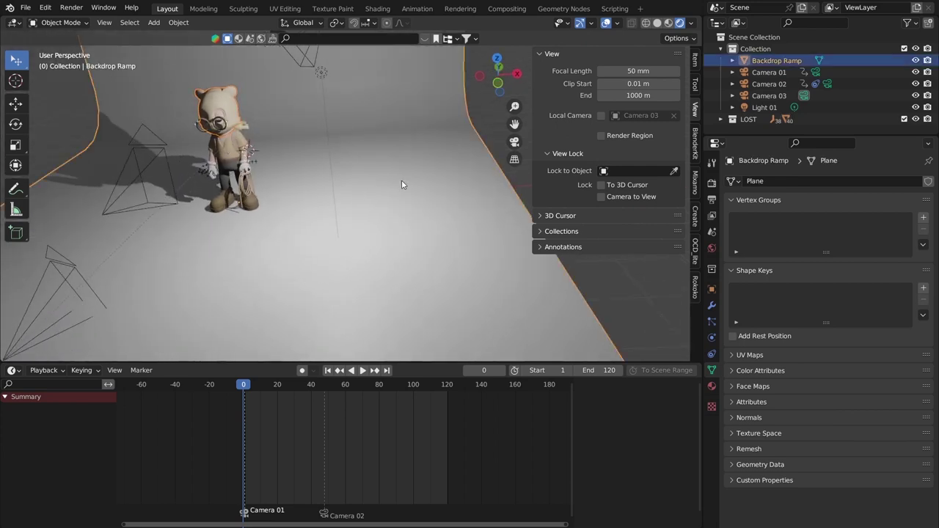
key(ctrl+p)
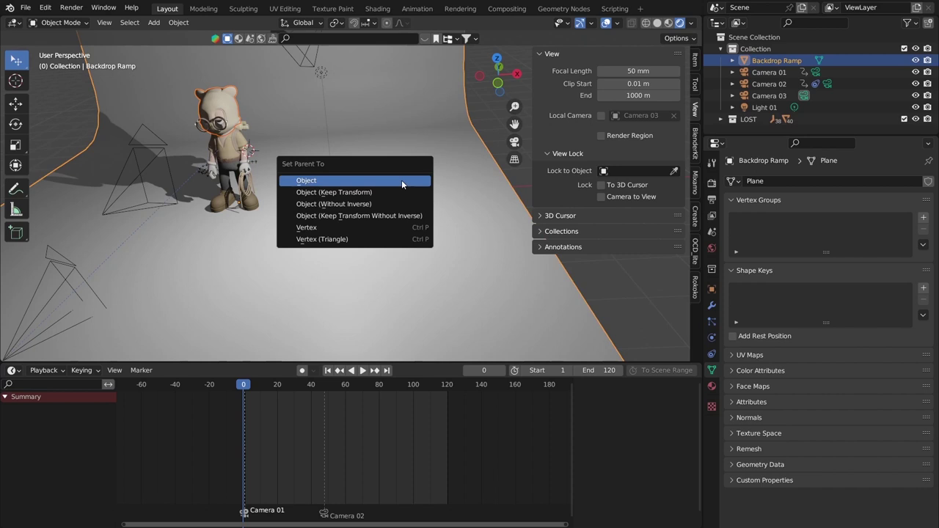
click(401, 182)
Inspect the character closely and undo the parenting to the Backdrop Ramp
scroll(234, 177, up, 5)
middle_drag(234, 178, 179, 198)
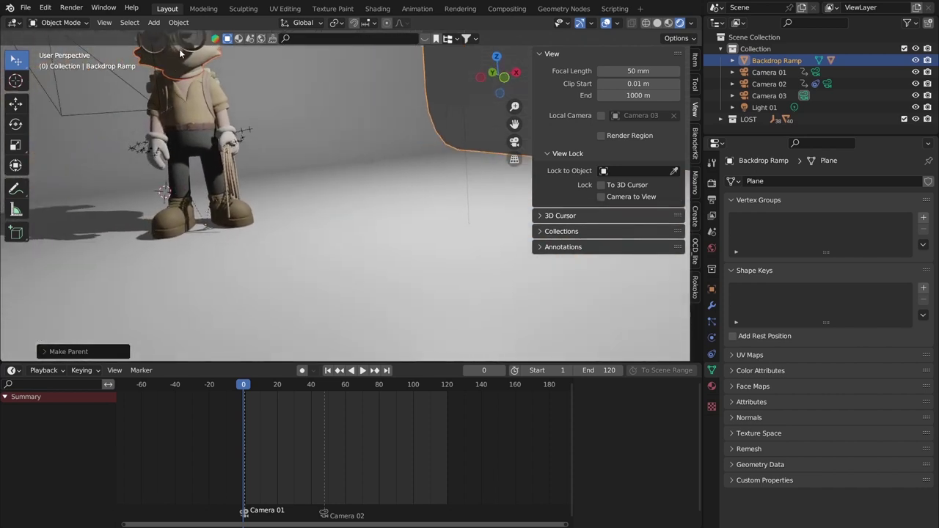
middle_drag(180, 53, 205, 81)
scroll(232, 261, up, 4)
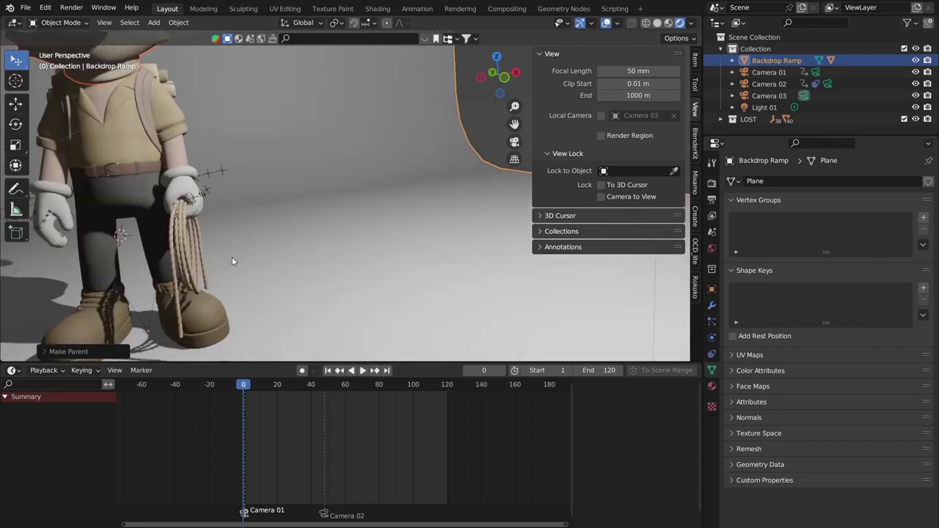
middle_drag(232, 261, 319, 210)
key(ctrl+z)
scroll(374, 232, down, 5)
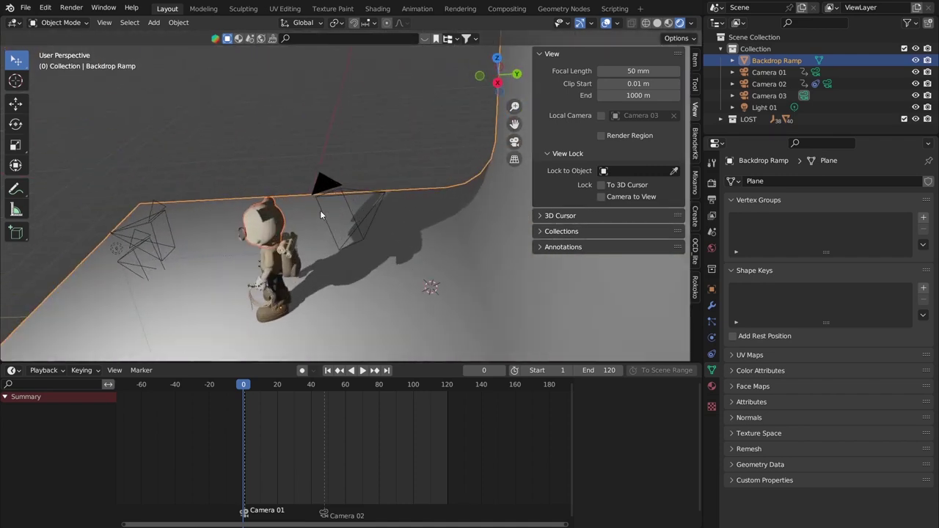
Select Camera 03 and add a Follow Path object constraint to it
click(769, 96)
middle_drag(470, 243, 401, 157)
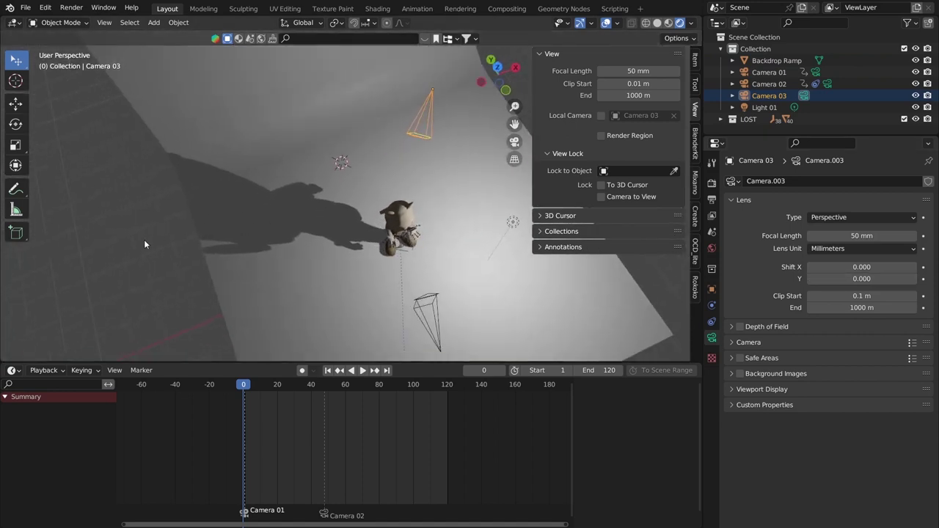
middle_drag(145, 243, 251, 227)
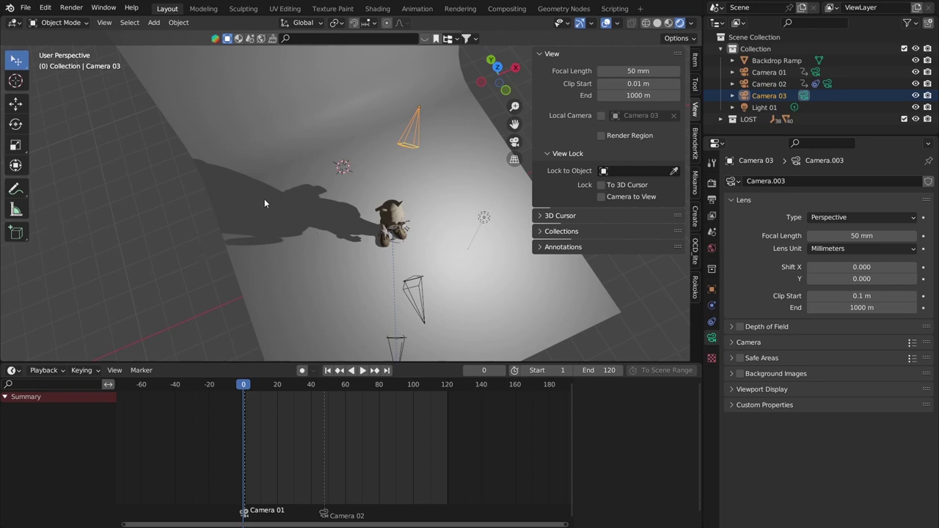
middle_drag(265, 199, 421, 214)
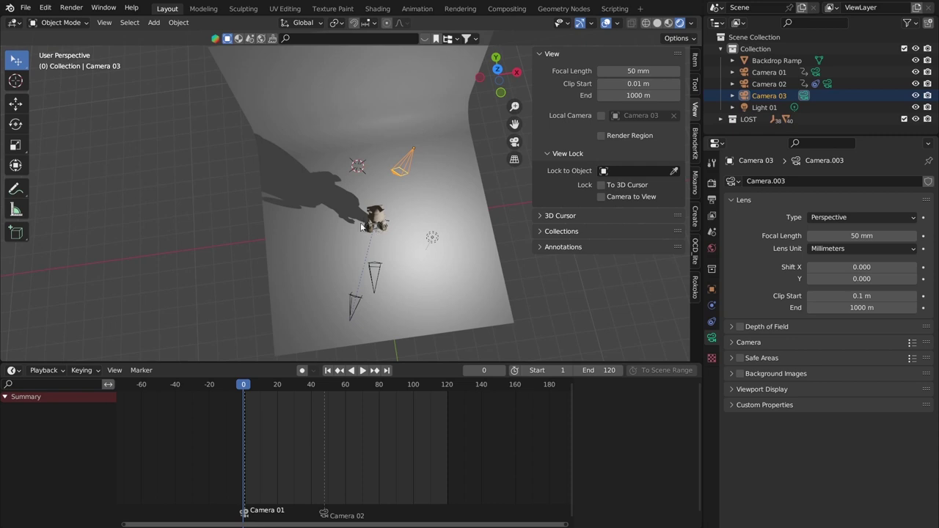
middle_drag(377, 224, 571, 247)
scroll(395, 210, up, 1)
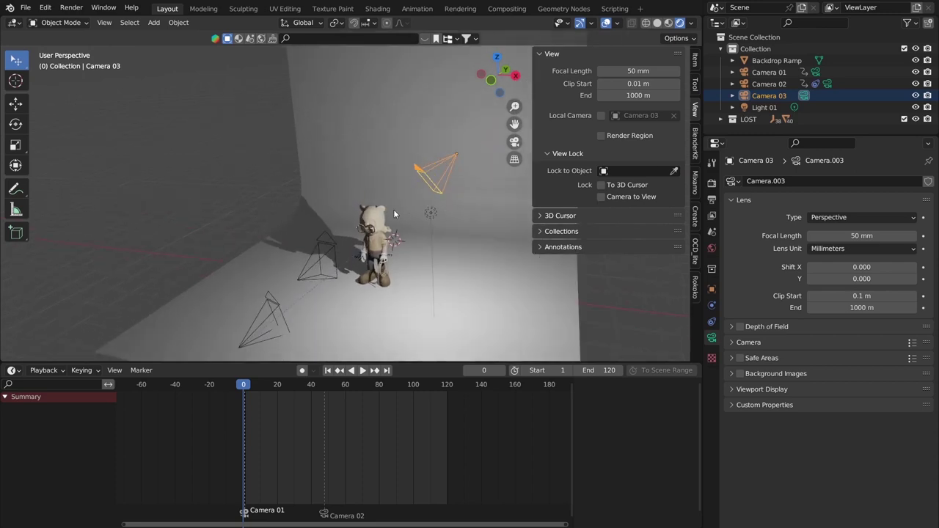
middle_drag(297, 204, 629, 275)
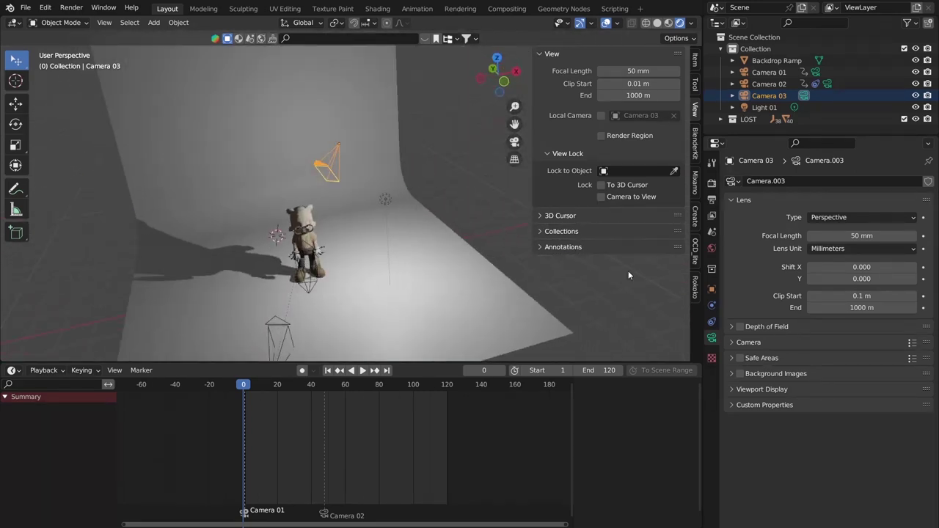
click(712, 323)
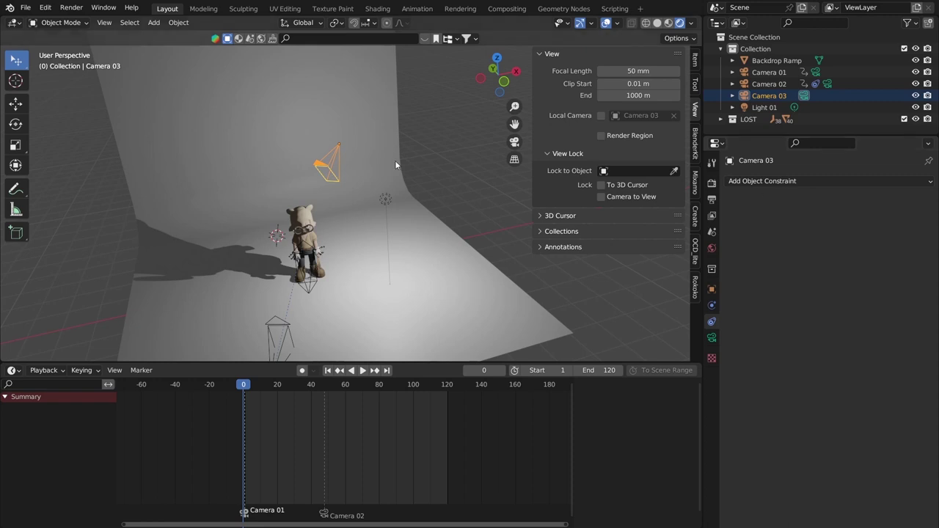
click(804, 96)
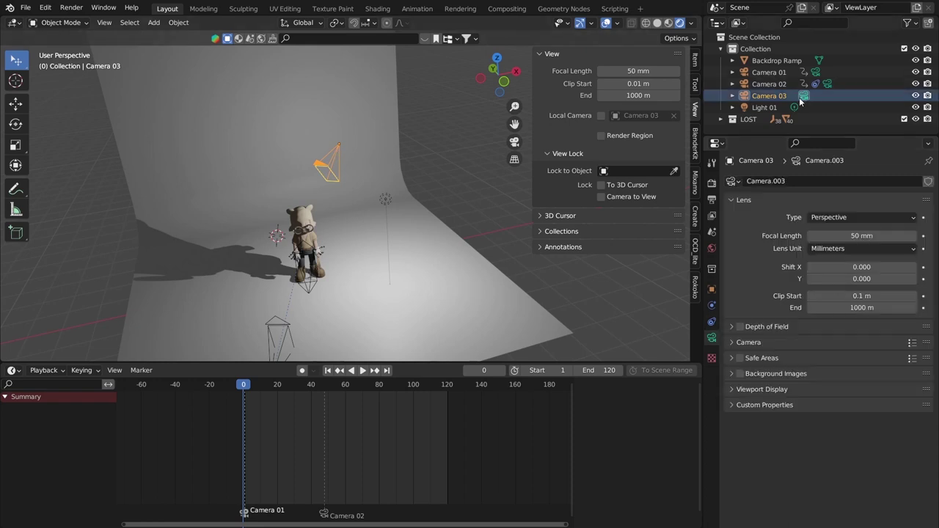
click(712, 322)
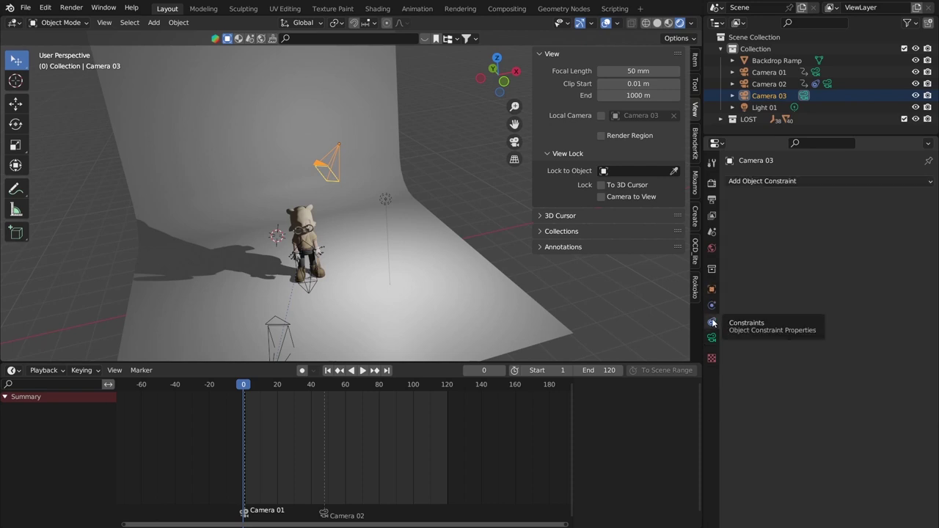
click(779, 181)
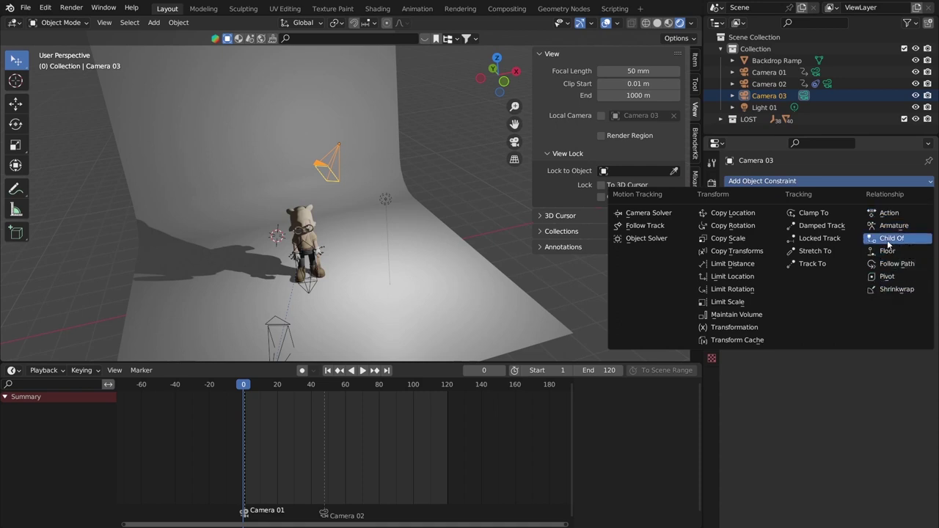
click(894, 263)
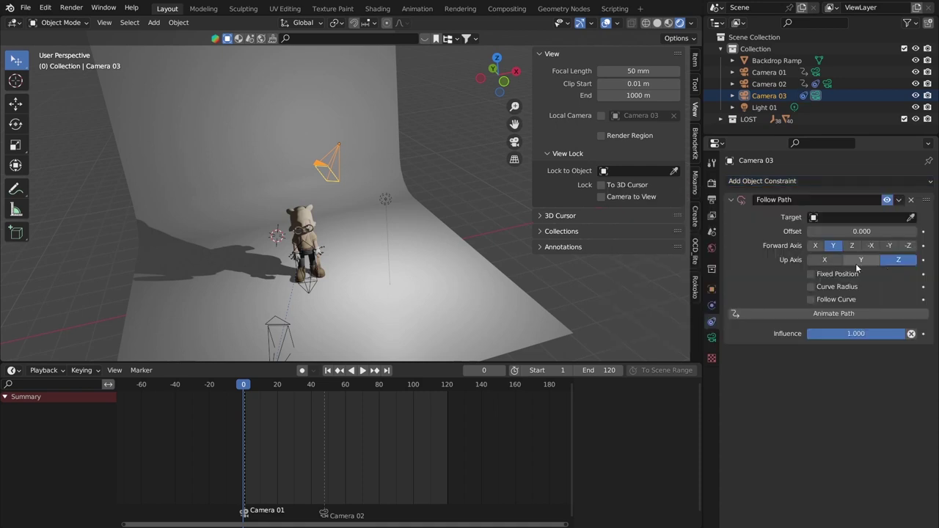
Compare Camera 02's Track To constraint target with the Follow Path settings on Camera 03
mouse_move(411, 184)
middle_down()
mouse_move(172, 143)
mouse_move(356, 166)
mouse_move(252, 143)
mouse_move(270, 161)
mouse_move(230, 199)
mouse_move(396, 195)
middle_up()
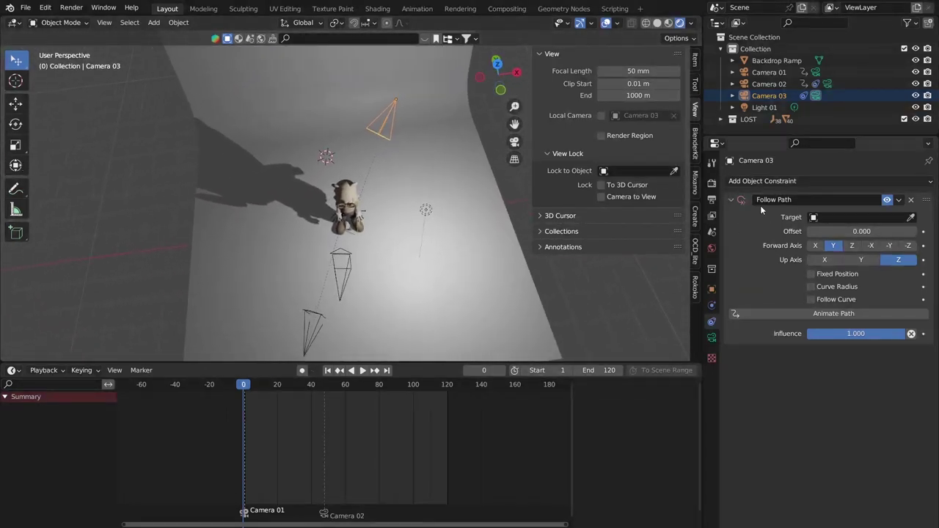
click(310, 330)
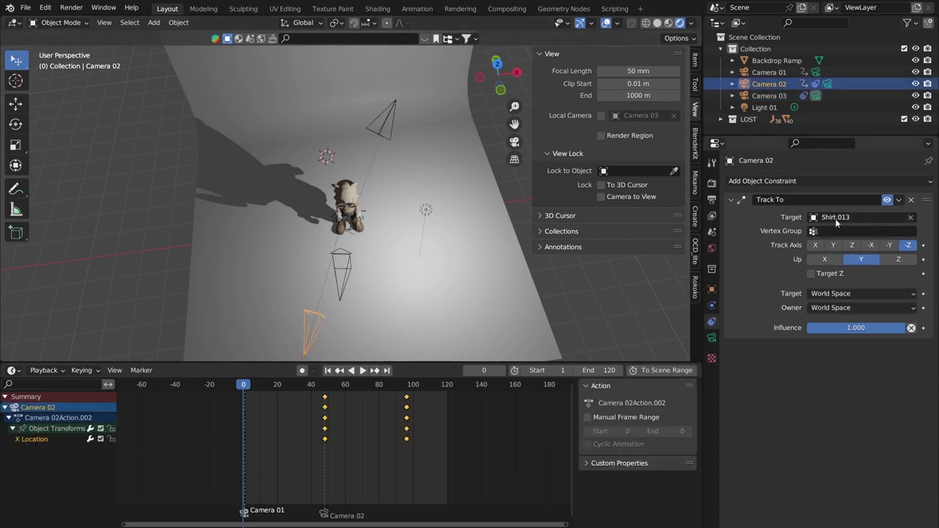
click(385, 123)
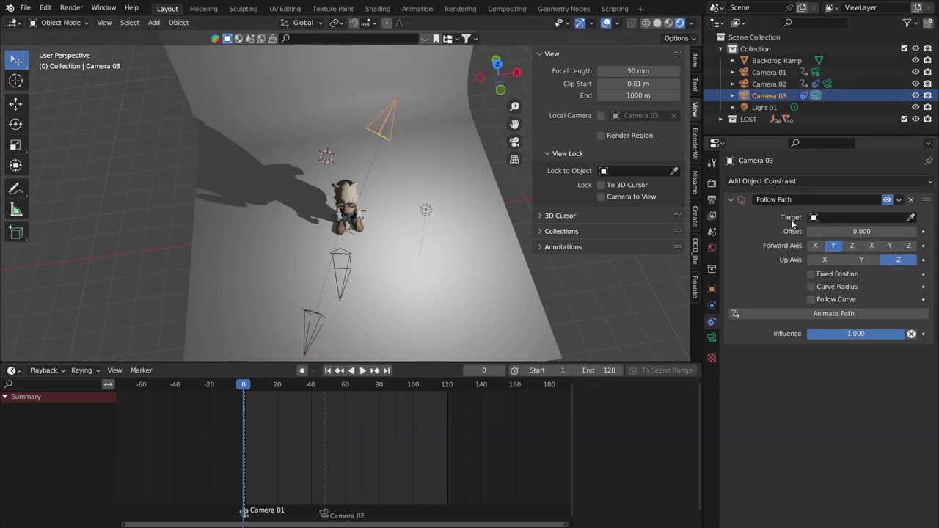
middle_drag(411, 242, 335, 277)
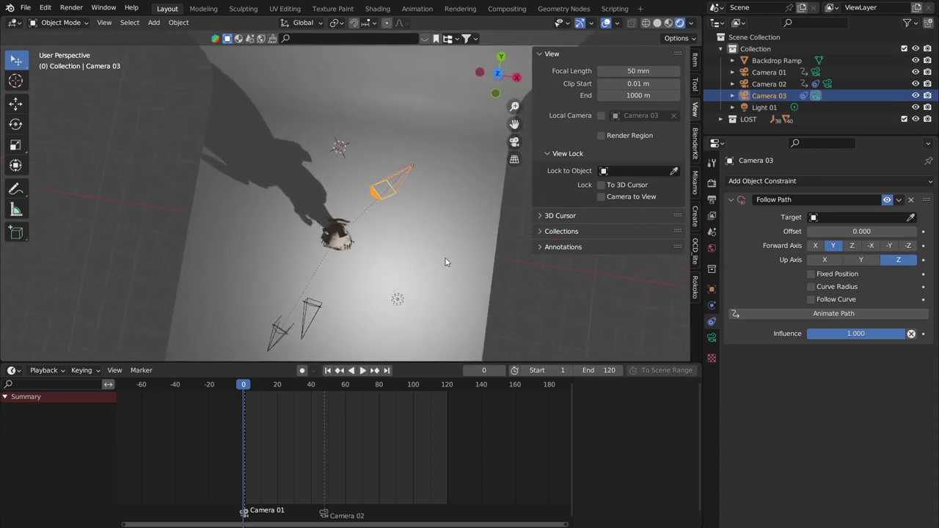
Add a Path curve to the scene at the 3D cursor
middle_drag(446, 262, 267, 217)
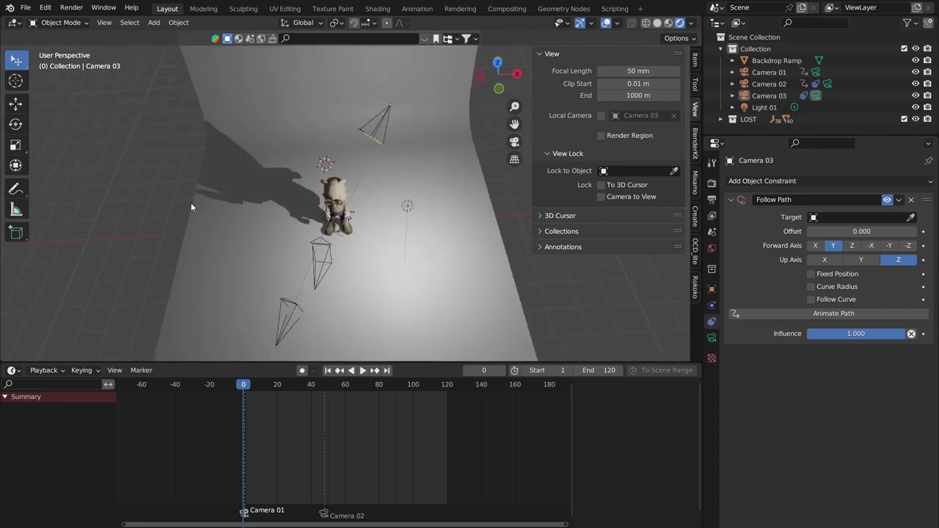
key(shift+a)
mouse_move(217, 193)
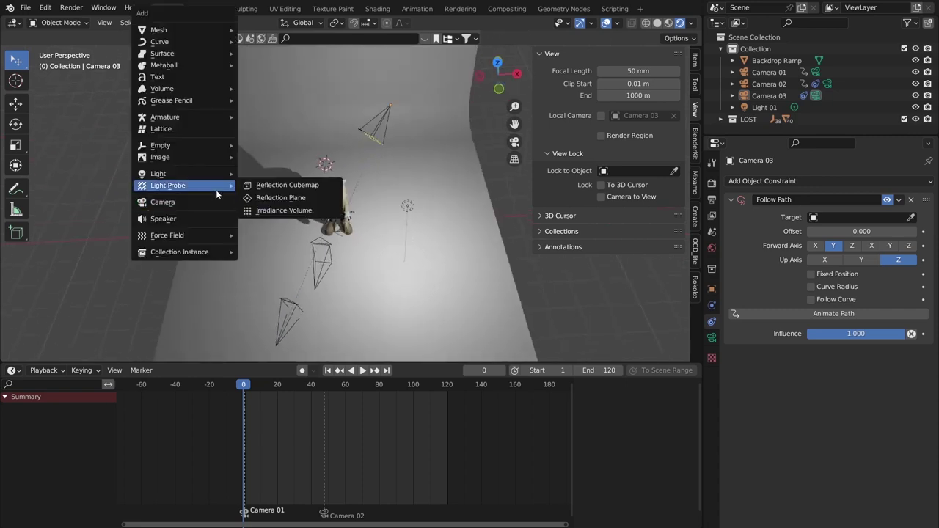
key(Escape)
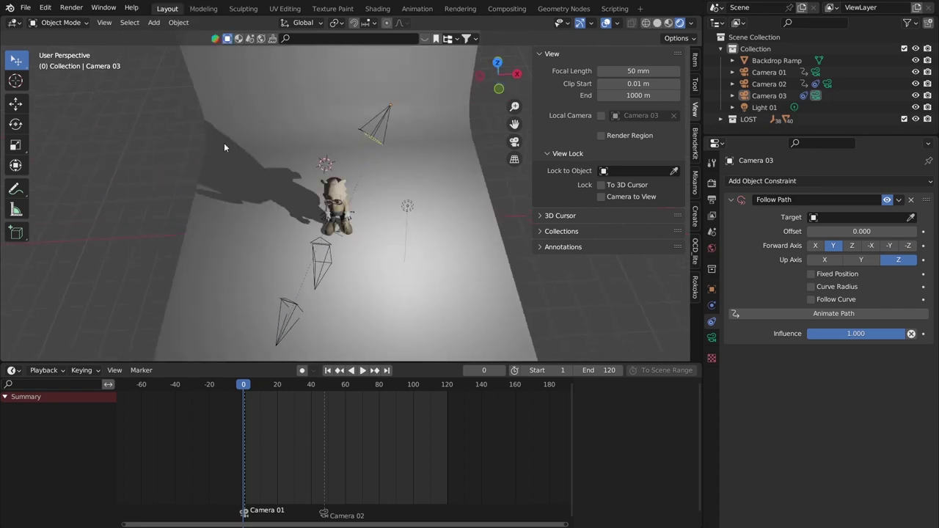
key(shift+a)
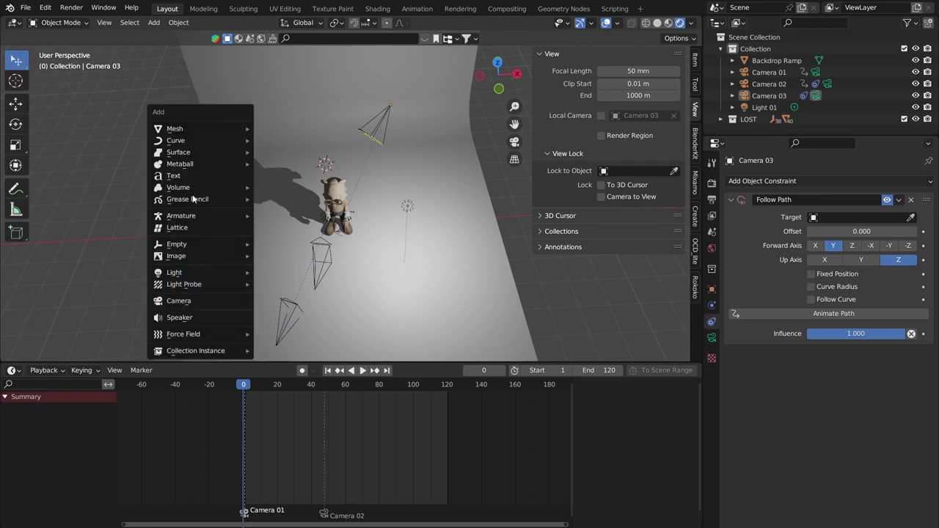
mouse_move(174, 150)
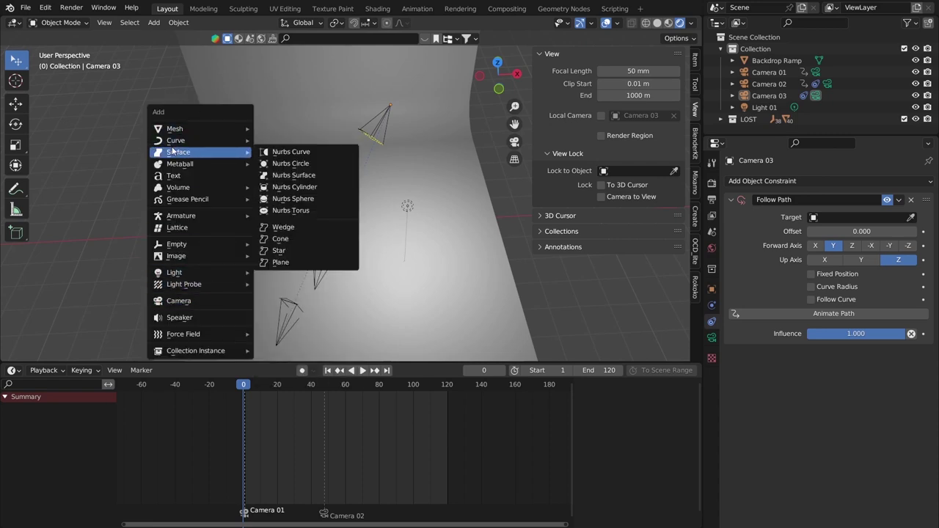
mouse_move(213, 141)
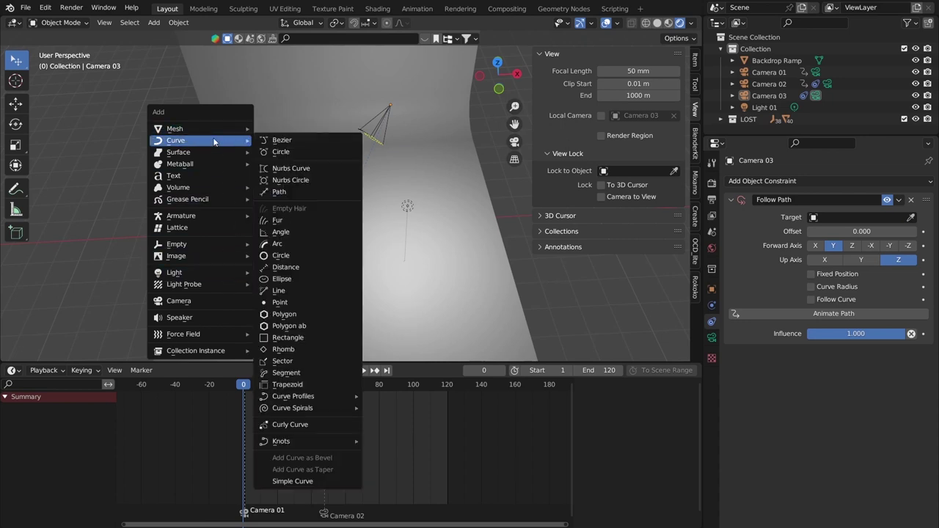
click(286, 192)
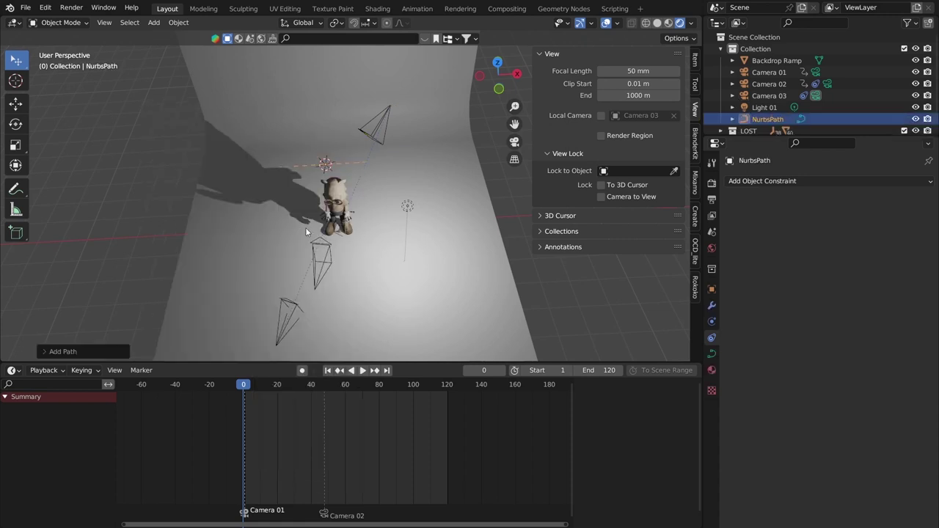
View the new path up close behind the character and enlarge the Outliner area to fit all scene entries
middle_drag(309, 232, 381, 219)
scroll(360, 199, up, 5)
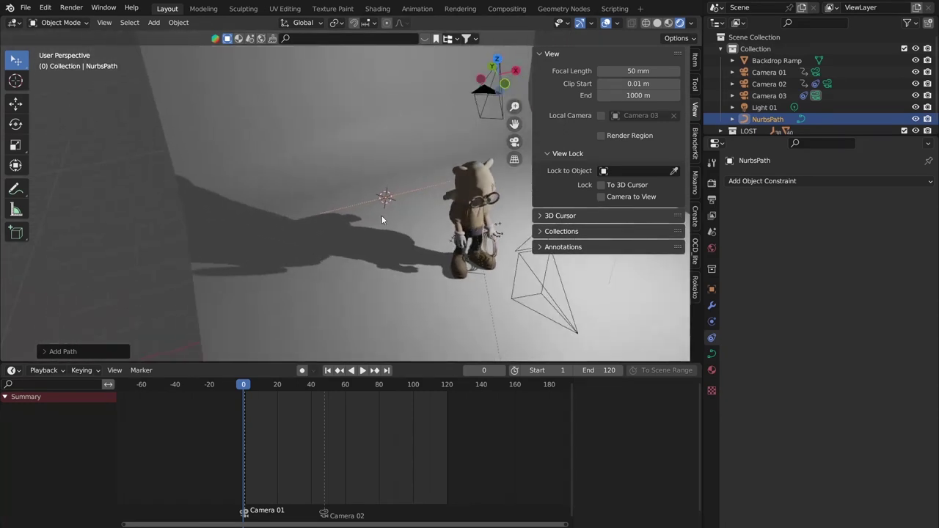
middle_drag(321, 196, 260, 250)
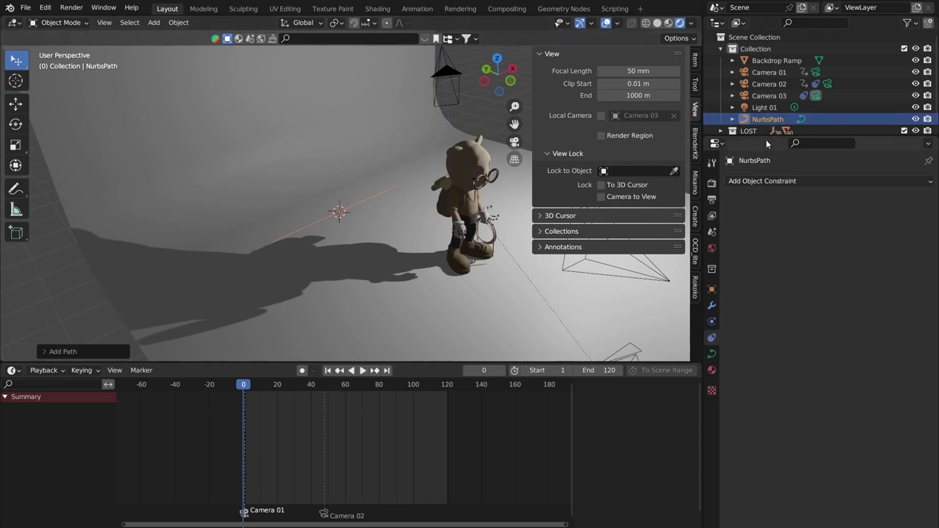
drag(776, 135, 776, 232)
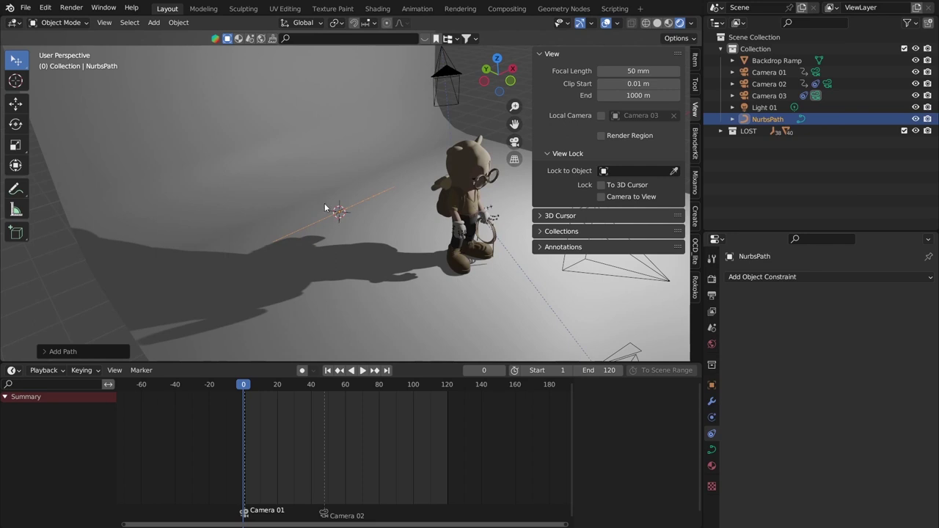
Move the path up along the Z axis, above the character's head to roughly the height of Camera 03
mouse_move(325, 207)
middle_down()
mouse_move(360, 167)
mouse_move(291, 294)
mouse_move(291, 257)
middle_up()
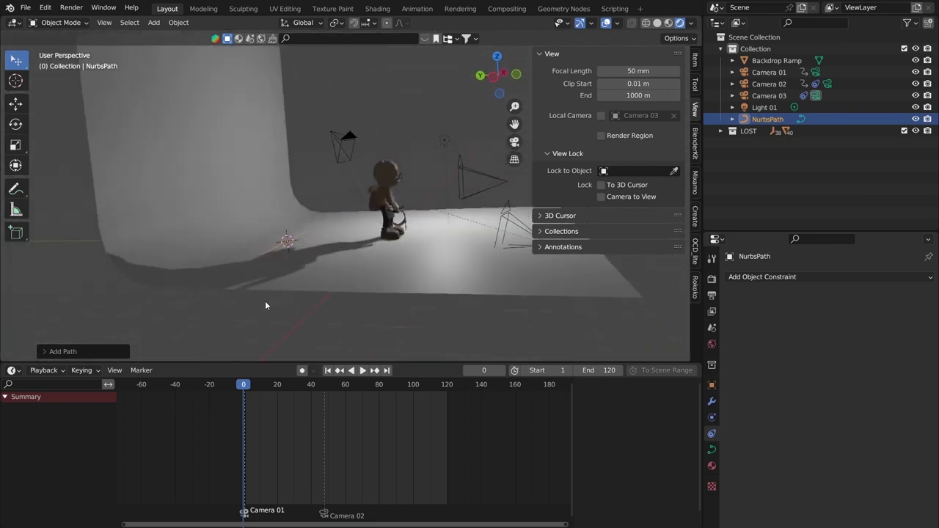
middle_drag(266, 305, 331, 220)
key(g)
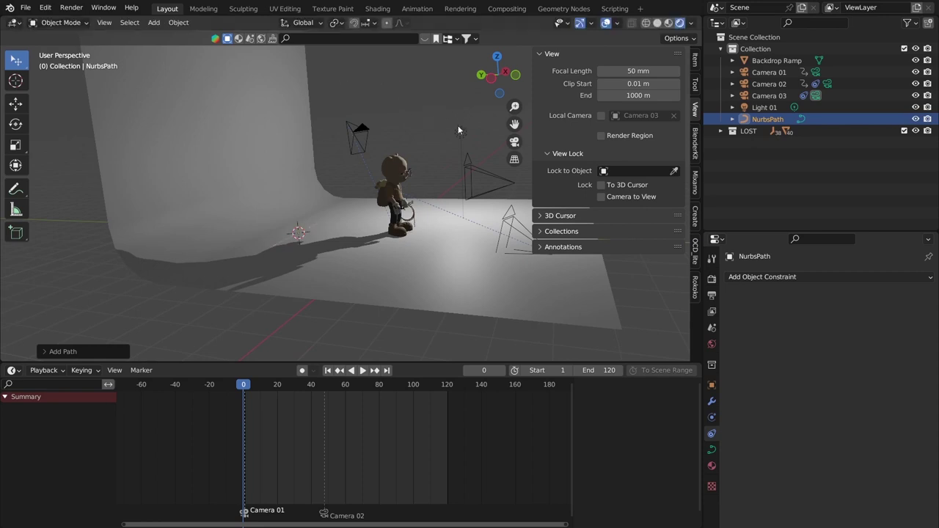
key(z)
click(466, 54)
middle_drag(462, 65, 254, 149)
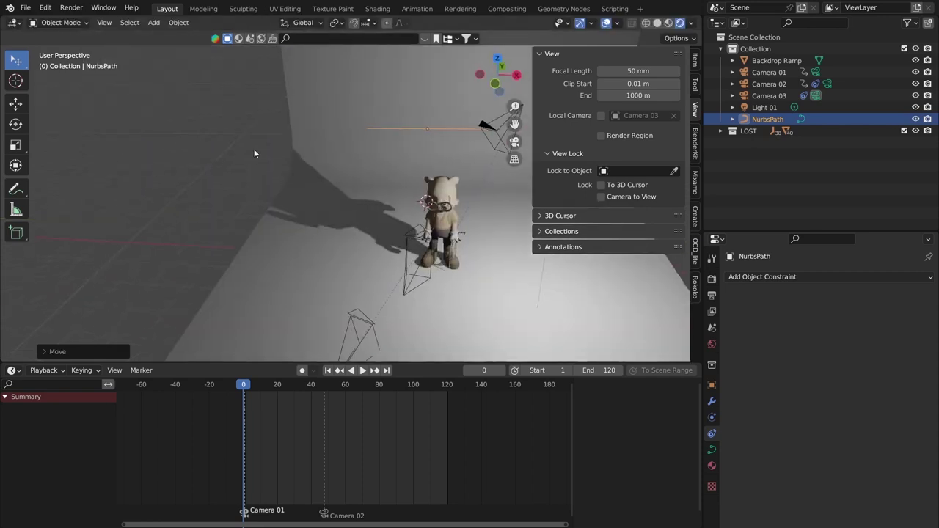
Enter Edit Mode on the path and view its control points up close from above
key(s)
key(Escape)
middle_drag(448, 139, 365, 158)
key(Tab)
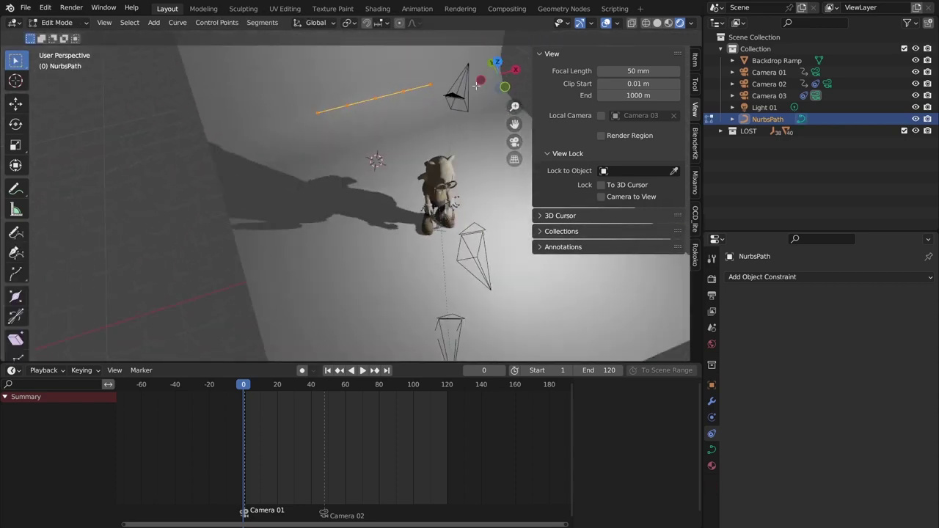
middle_drag(477, 86, 481, 139)
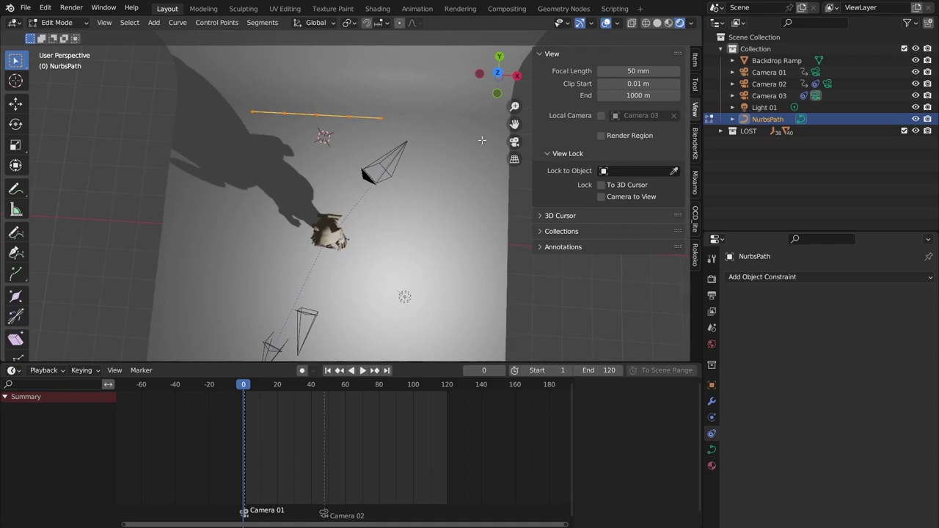
click(515, 143)
click(517, 143)
shift+middle_drag(490, 151, 275, 215)
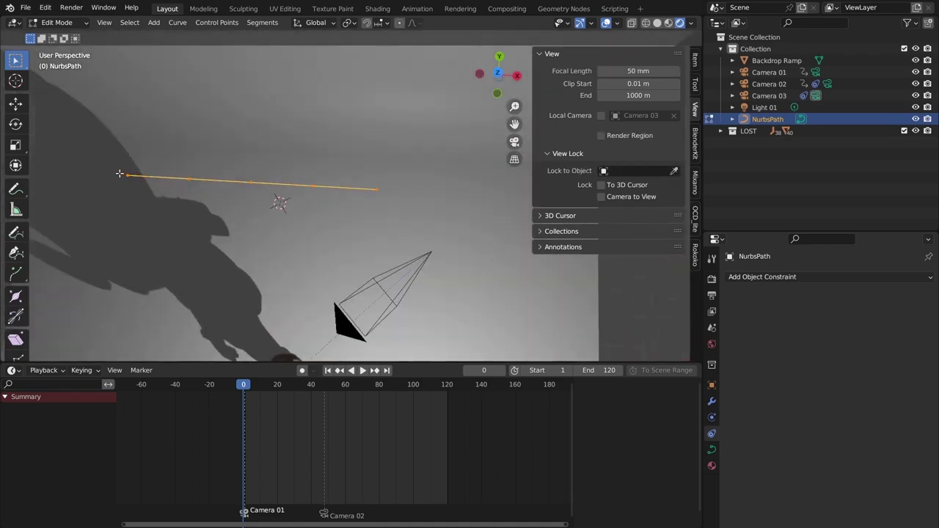
Compare the path's selectable control points in Edit Mode with the whole curve in Object Mode
click(74, 152)
drag(74, 152, 379, 233)
click(426, 236)
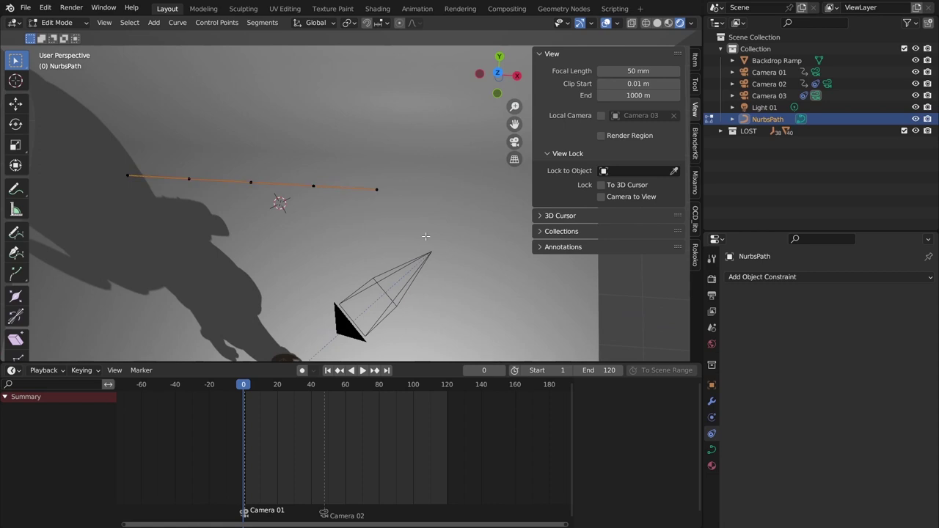
drag(470, 239, 63, 126)
key(Tab)
click(310, 190)
click(323, 188)
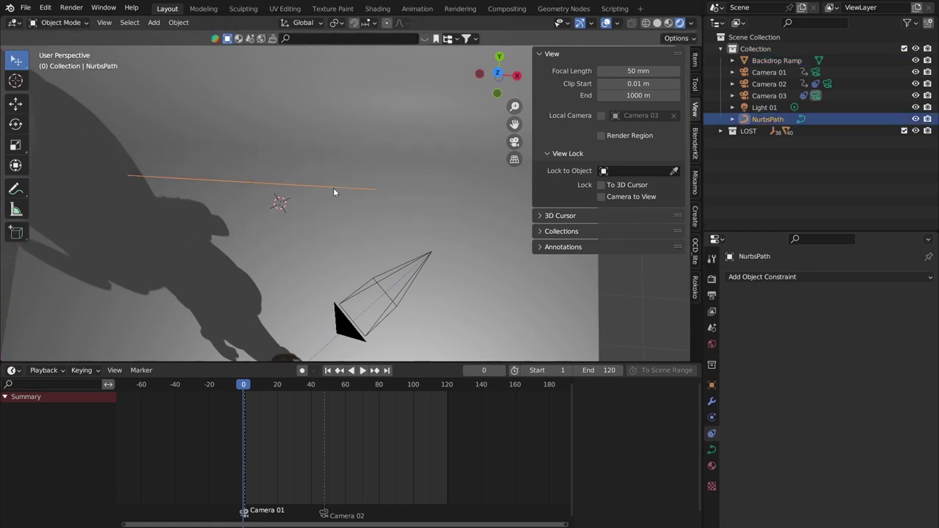
key(Tab)
shift+middle_drag(194, 189, 217, 147)
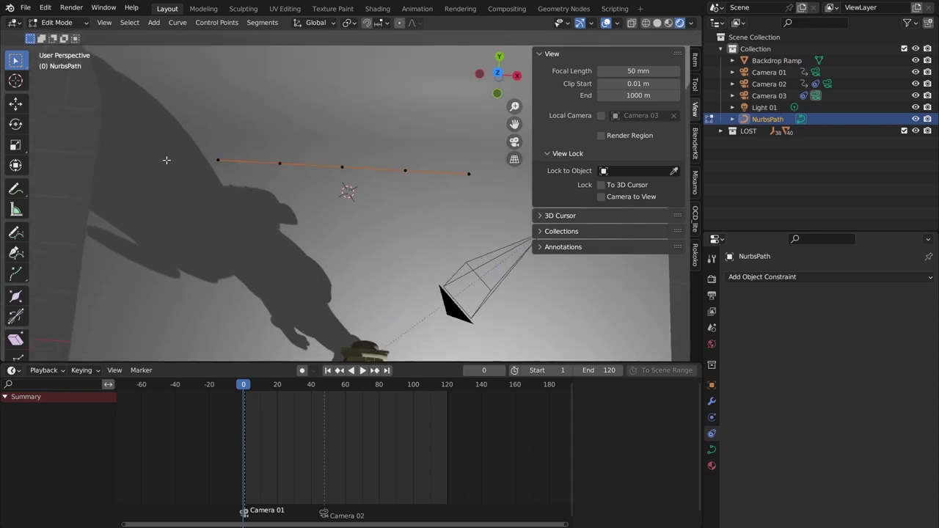
drag(342, 147, 366, 194)
click(405, 170)
drag(475, 176, 487, 223)
Switch to the orthographic top view and select the path's end point beside the character's shadow
middle_drag(408, 156, 351, 163)
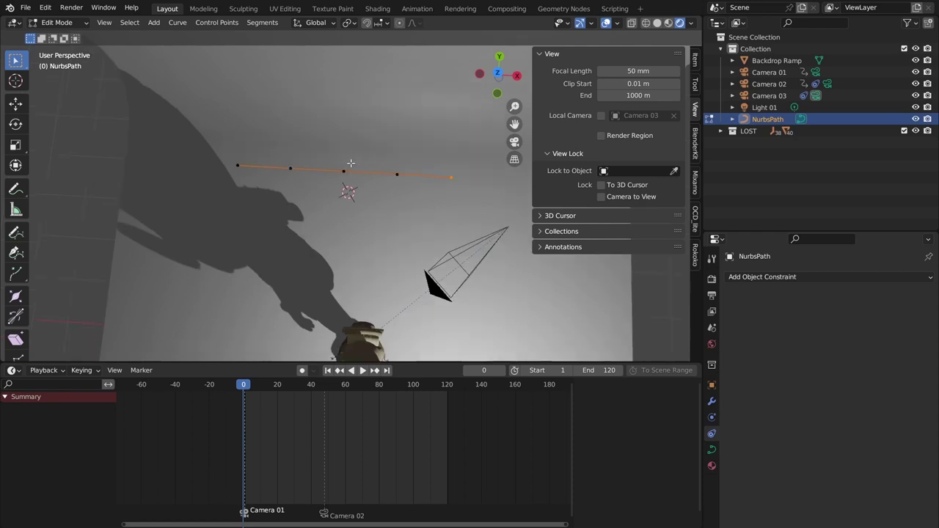
click(498, 74)
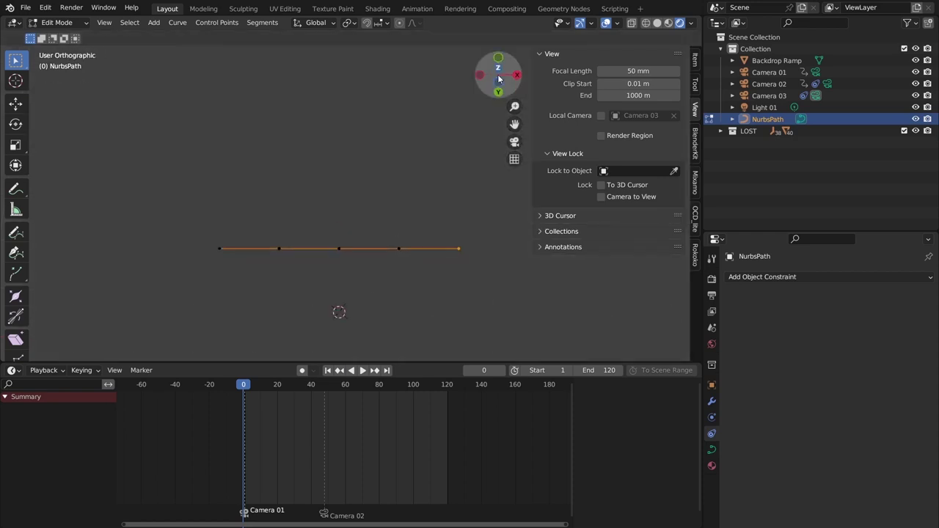
scroll(430, 155, down, 3)
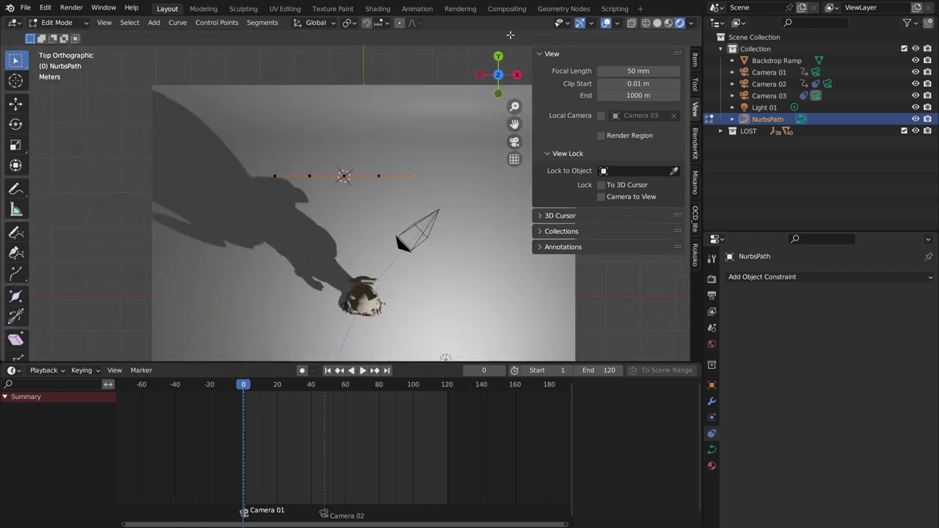
ctrl+scroll(505, 82, down, 3)
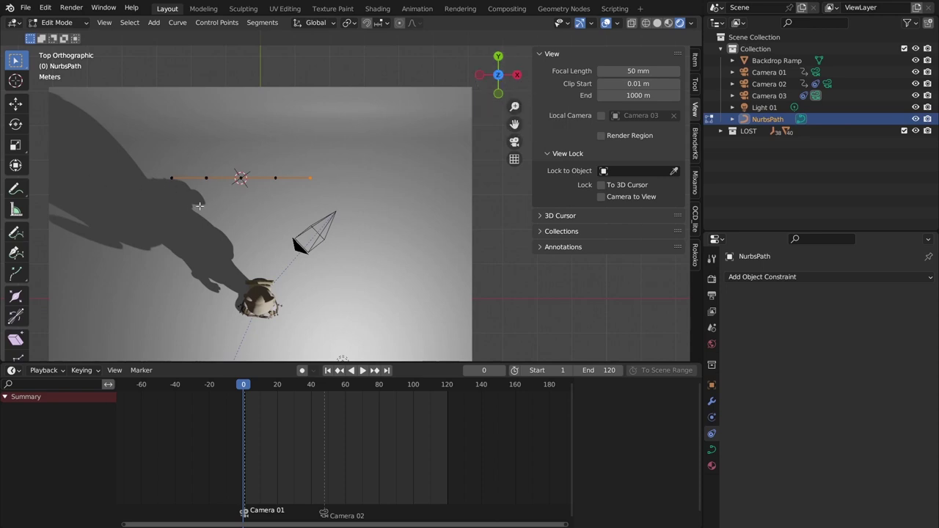
scroll(343, 226, up, 2)
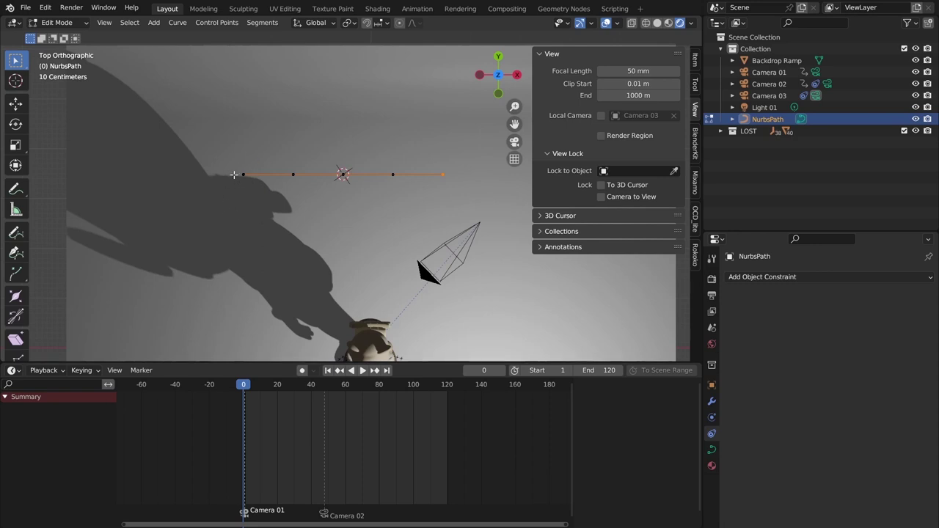
drag(209, 160, 263, 218)
Enter Edit Mode on the Backdrop Ramp and clear its mesh selection
key(Tab)
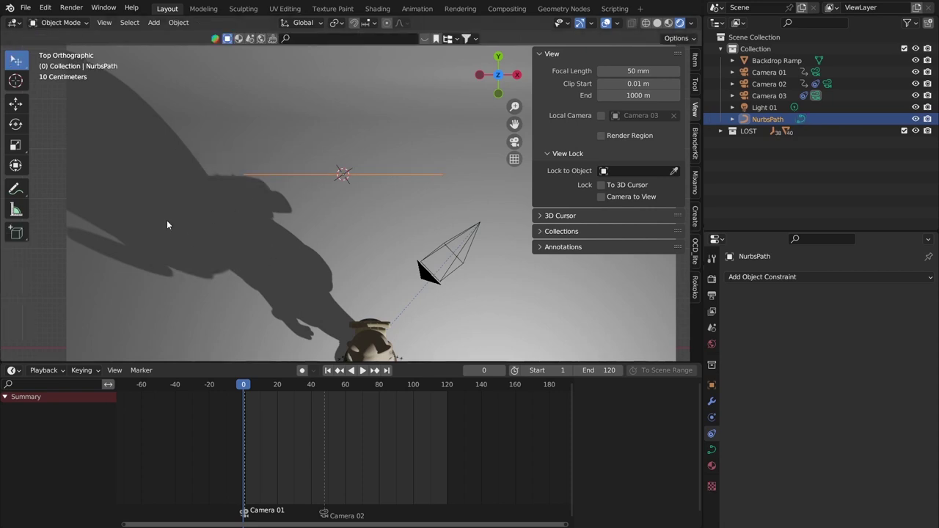
click(168, 223)
mouse_move(282, 183)
middle_down()
mouse_move(263, 182)
mouse_move(258, 199)
mouse_move(295, 169)
middle_up()
key(Tab)
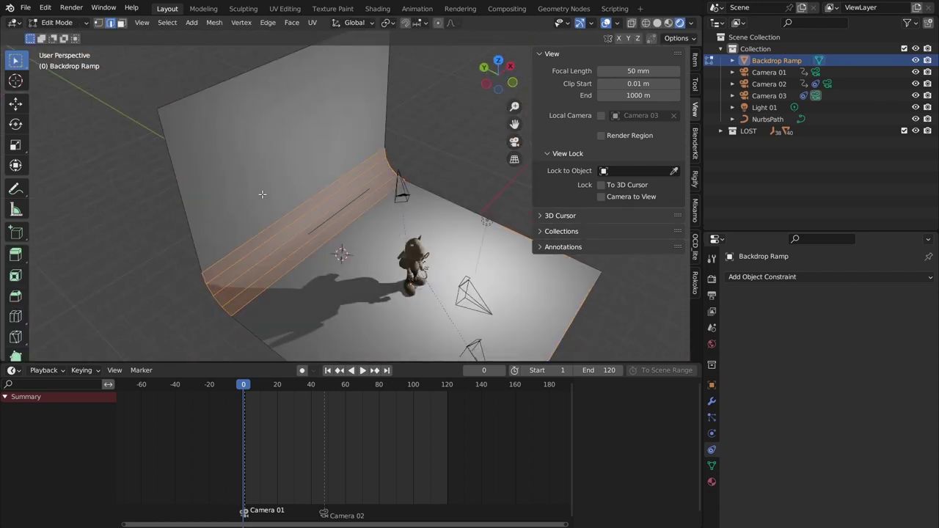
key(alt+a)
scroll(218, 136, down, 3)
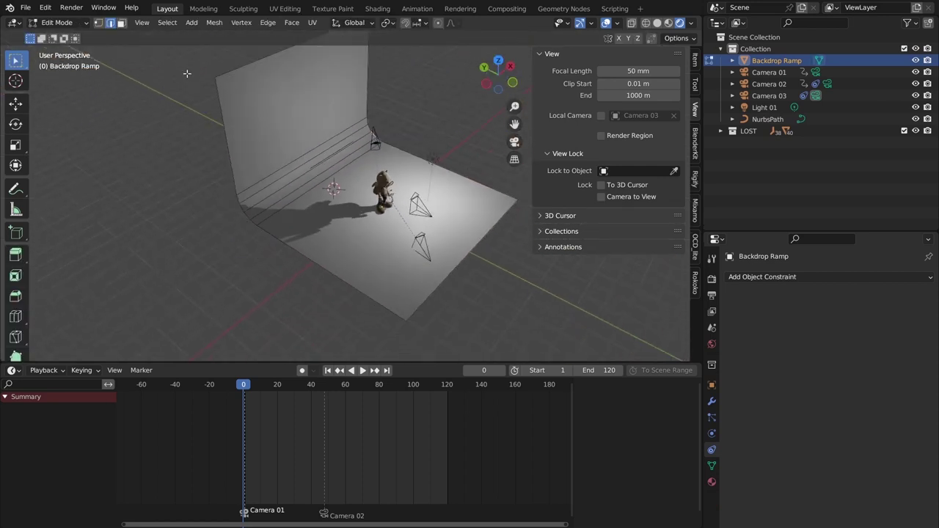
Try moving vertices of the Backdrop Ramp in vertex select mode, and return to Object Mode
key(1)
click(213, 77)
alt+click(226, 205)
key(g)
right_click(218, 221)
key(g)
key(Escape)
key(Tab)
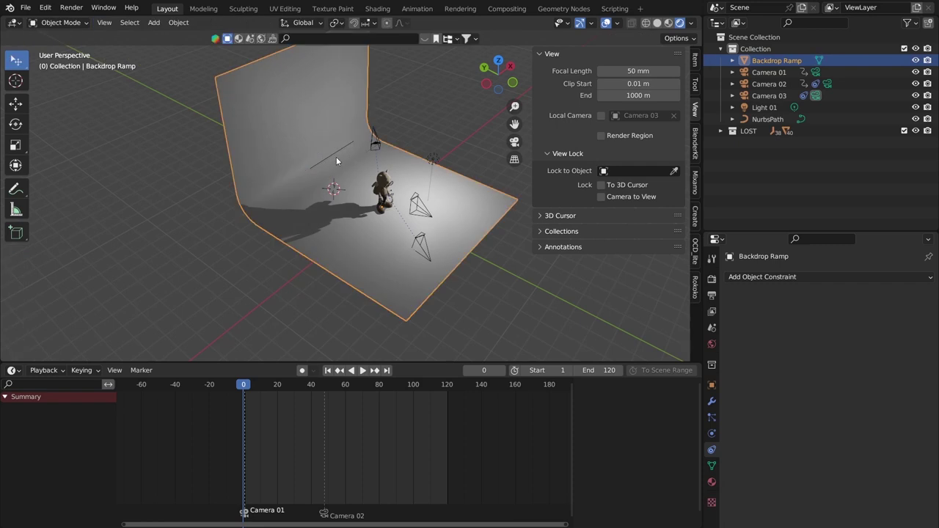
Open the path in Edit Mode again and frame it with the character in the orthographic top view
click(329, 154)
key(Tab)
click(514, 143)
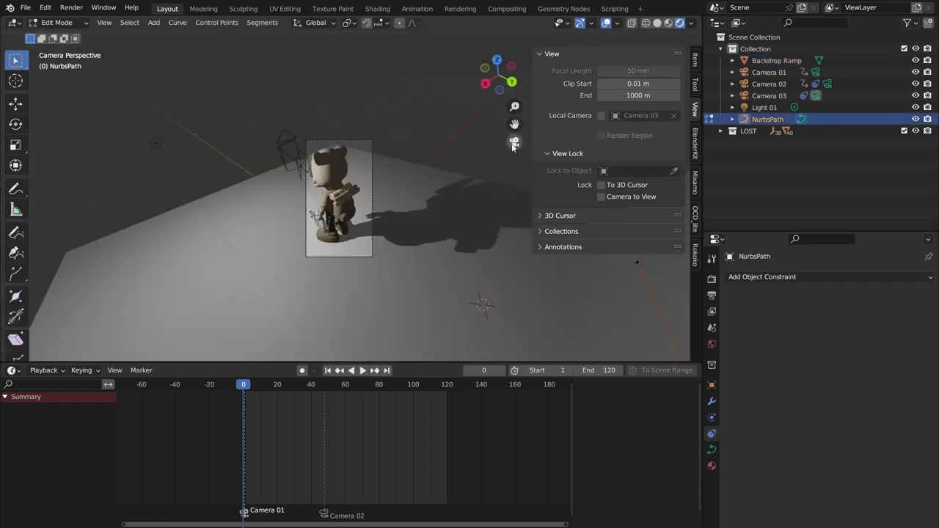
drag(500, 72, 511, 79)
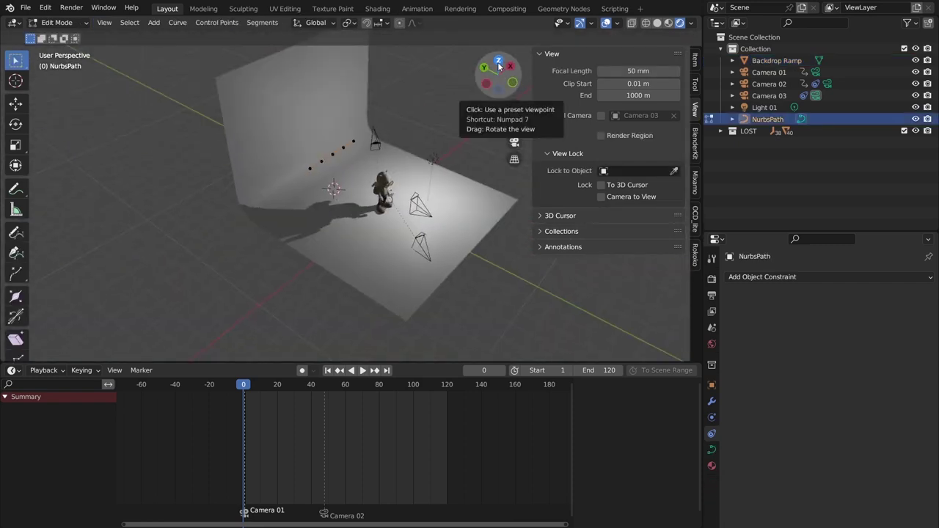
click(498, 60)
scroll(358, 151, up, 5)
shift+middle_drag(433, 136, 293, 191)
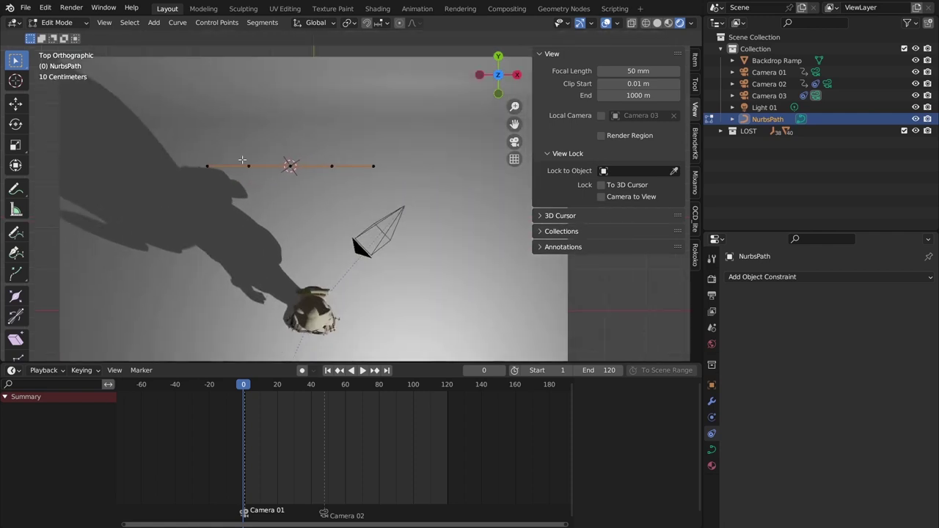
Move the path's end point on the shadow side outward and forward so the curve bends around the character
drag(184, 142, 232, 213)
scroll(232, 213, up, 3)
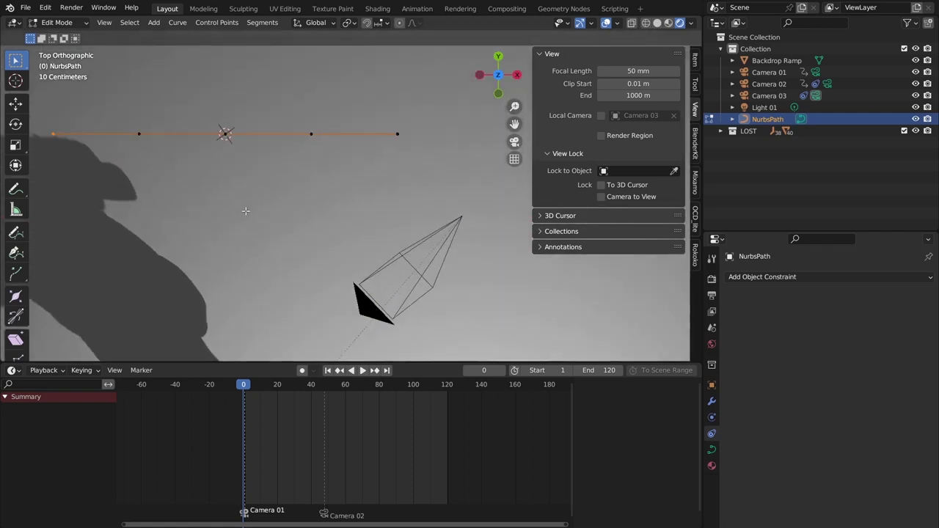
scroll(220, 209, down, 2)
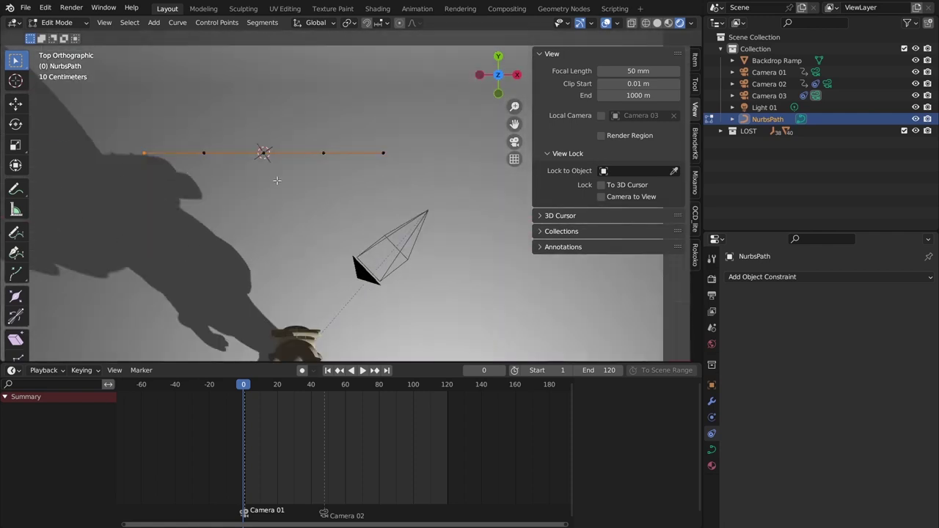
key(g)
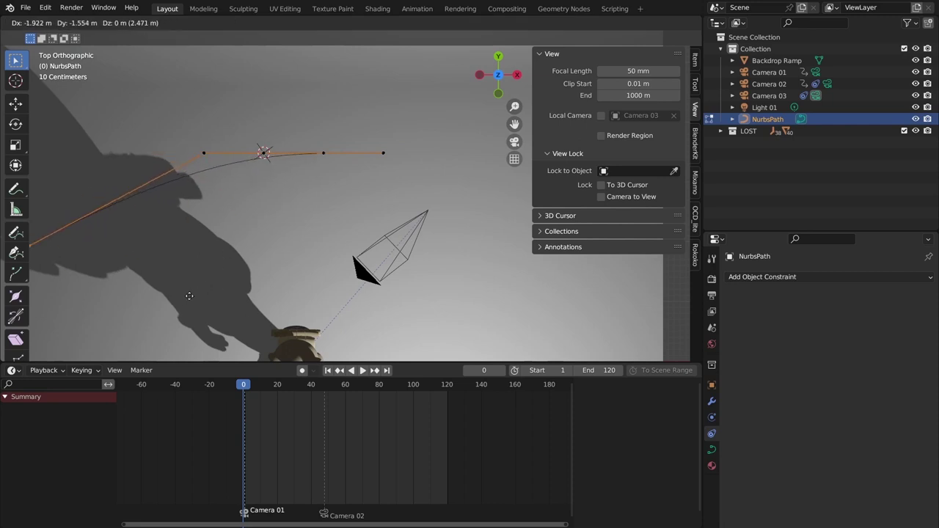
click(212, 273)
shift+middle_drag(212, 273, 281, 168)
scroll(282, 169, down, 2)
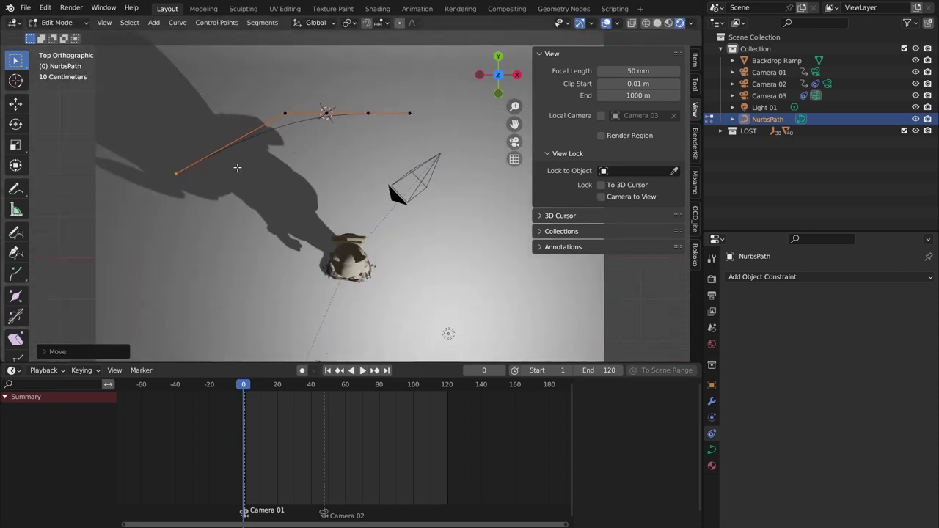
key(g)
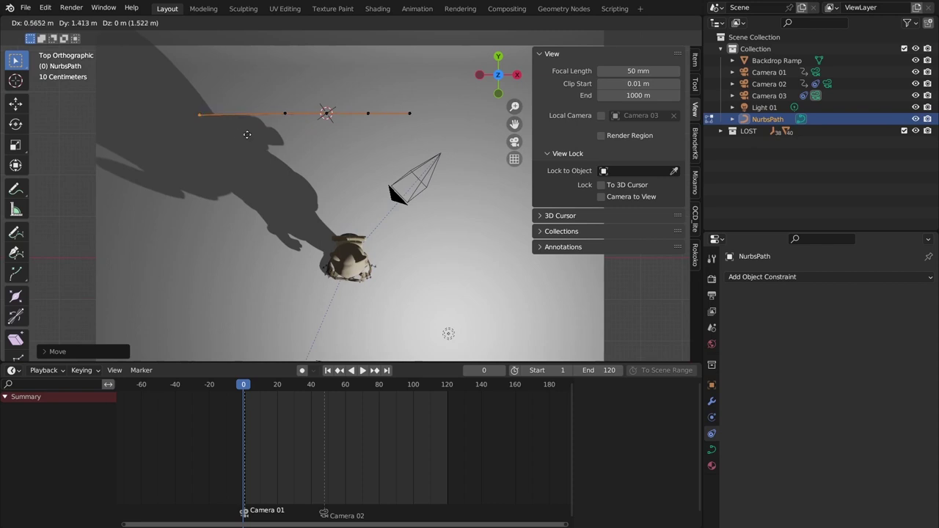
click(214, 232)
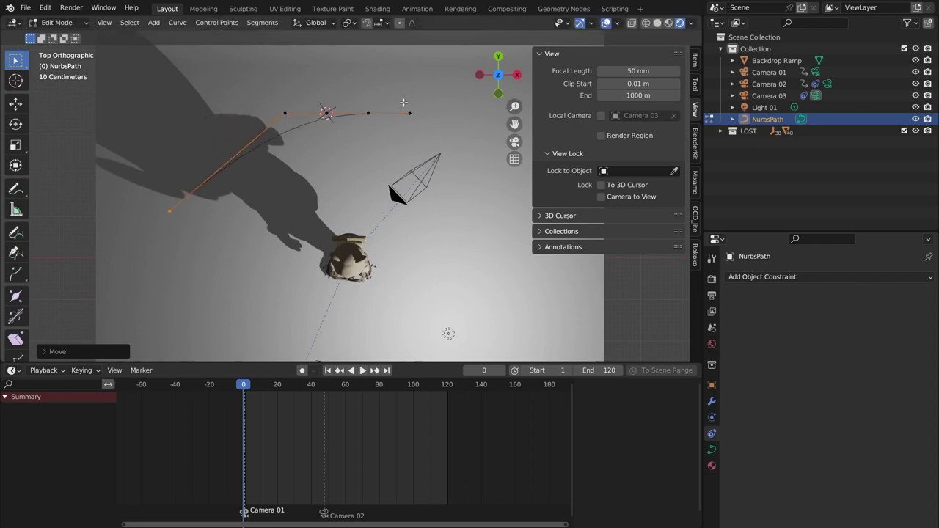
Move the path's opposite end point outward and forward past Camera 03 to form an arch behind the character
key(g)
click(483, 211)
ctrl+scroll(367, 169, down, 3)
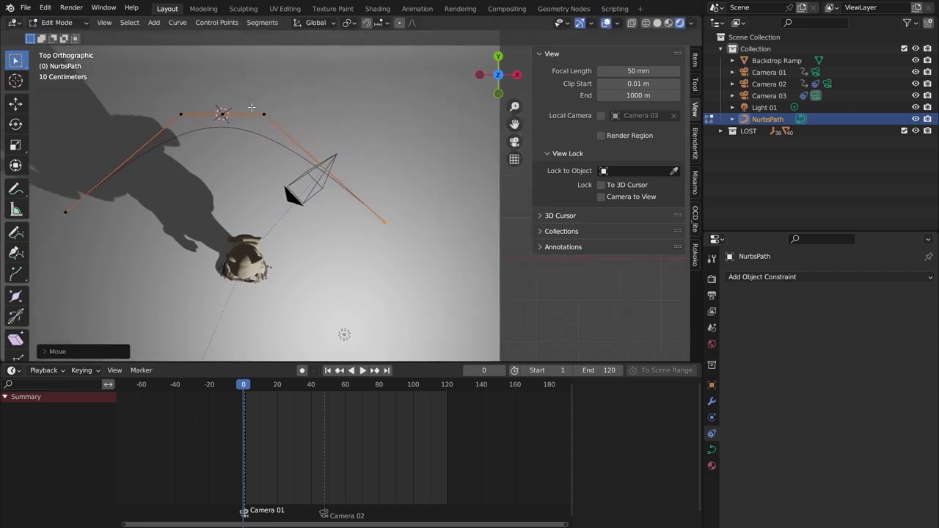
Spread the two control points either side of the path's centre outward to widen the arch
click(262, 113)
key(g)
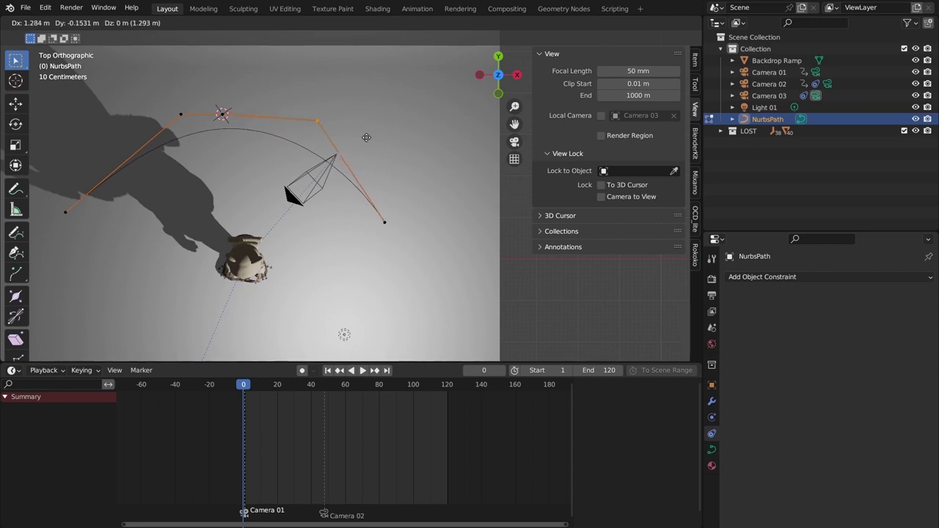
click(378, 136)
key(g)
click(131, 133)
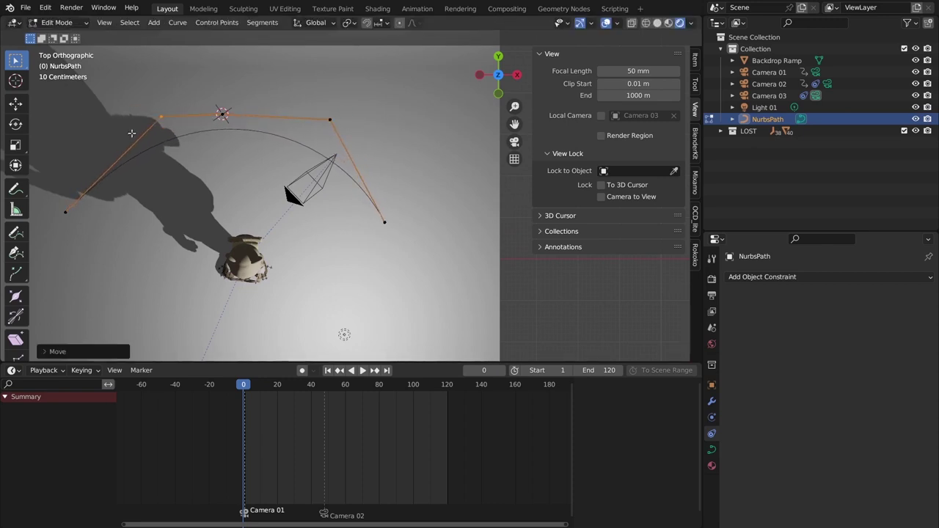
Extrude a new control point from the shadow-side end of the path, out beyond the edge of the backdrop
shift+middle_drag(157, 199, 266, 163)
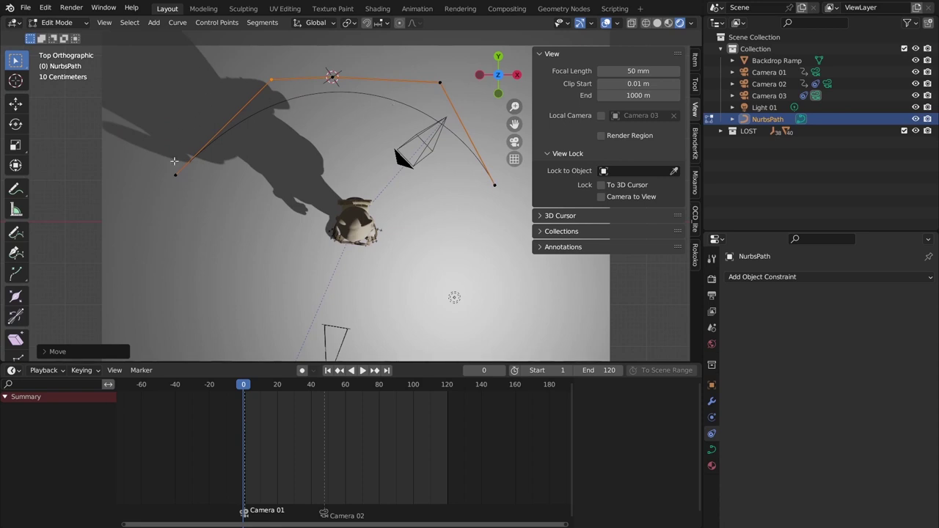
scroll(388, 90, down, 1)
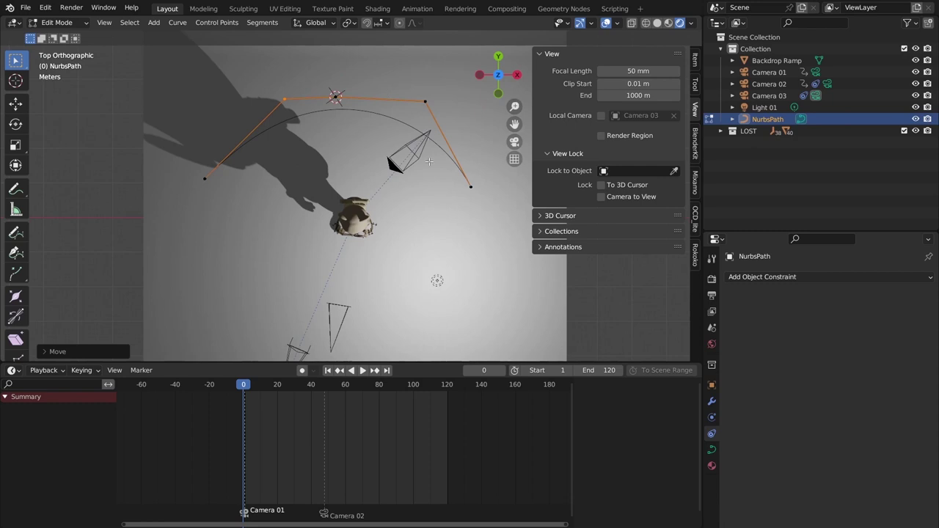
shift+middle_drag(429, 162, 414, 150)
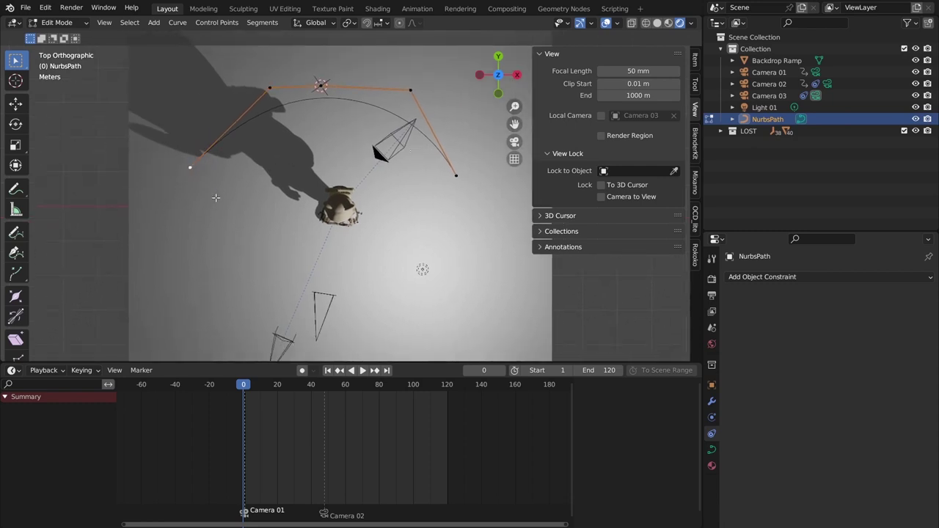
shift+middle_drag(216, 198, 290, 172)
key(e)
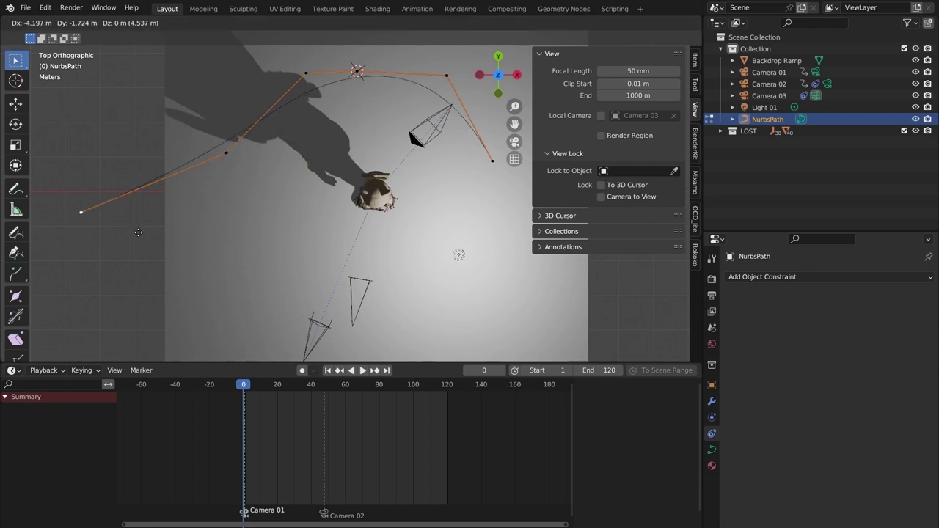
click(93, 164)
key(KP_Decimal)
scroll(432, 211, down, 4)
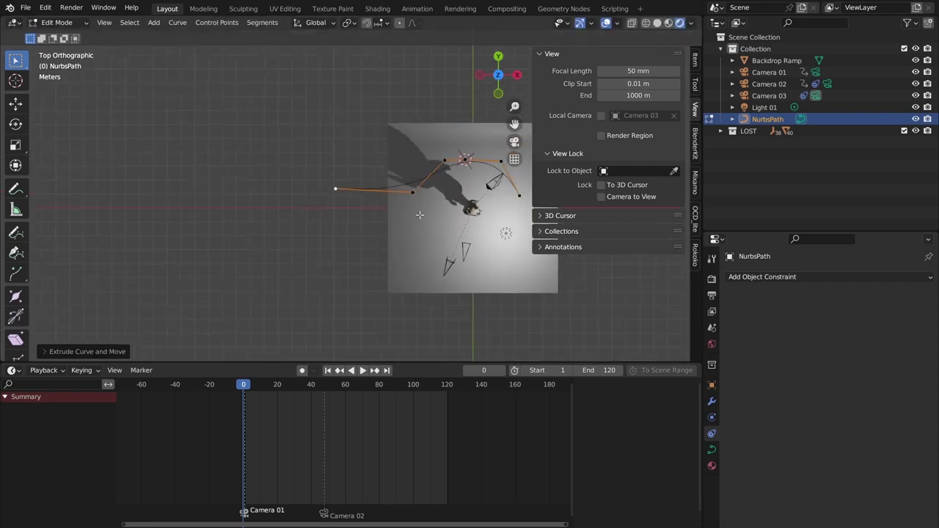
Extrude four more control points to form a wide loop outside the backdrop, turning back towards it
key(e)
click(129, 188)
key(e)
click(68, 250)
key(e)
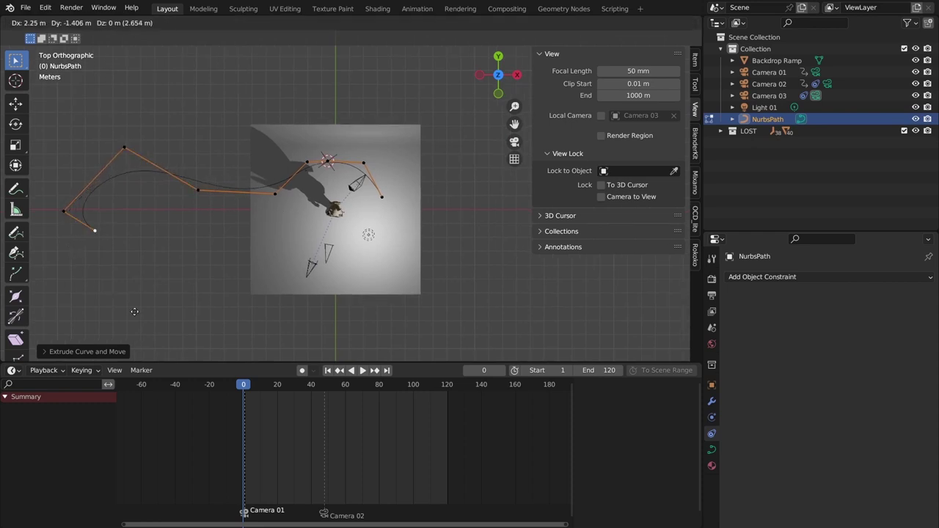
click(147, 296)
key(e)
click(234, 244)
Extrude three more control points across the backdrop, behind the shadow, to its front edge and past the light
key(e)
click(492, 111)
key(e)
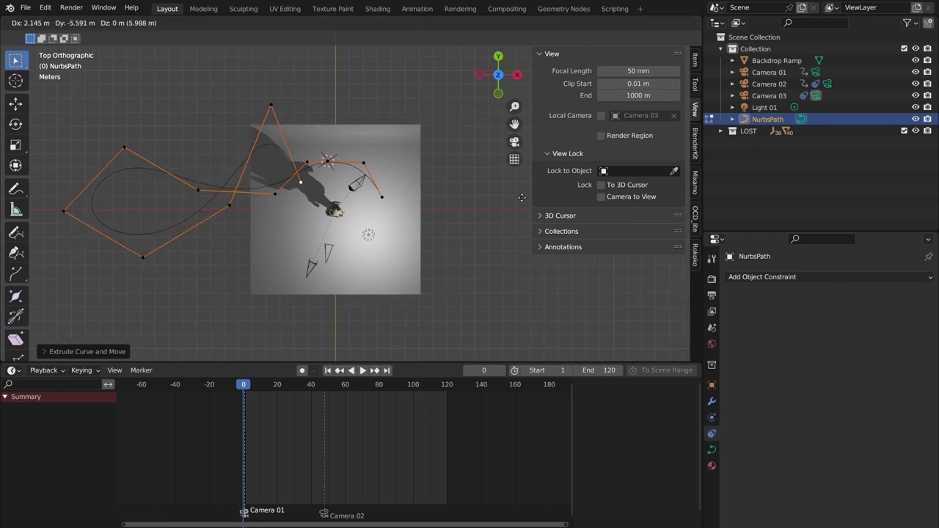
click(527, 301)
key(e)
key(Escape)
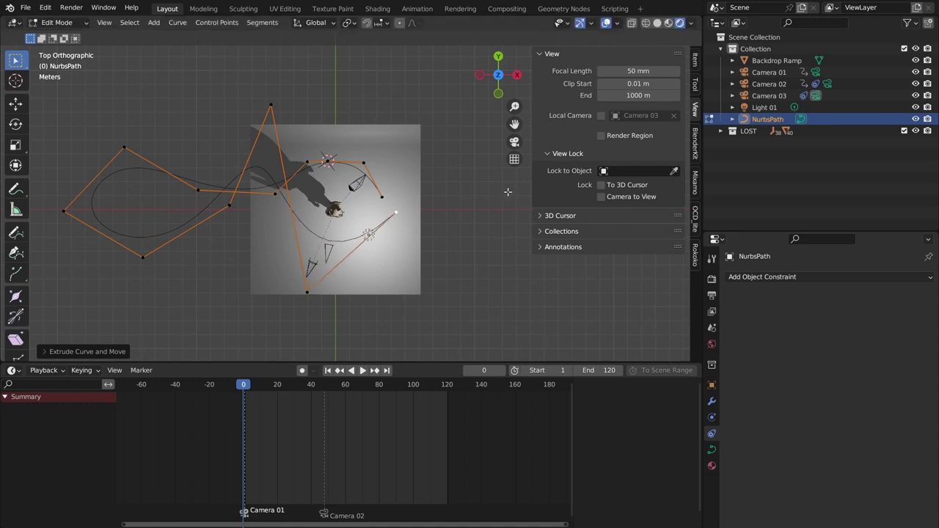
Undo the control points extruded from the path's shadow-side end, back to the arch, and abandon another extrusion there
key(ctrl+z)
key(ctrl+z)
key(ctrl+z)
key(ctrl+z)
key(ctrl+z)
key(ctrl+z)
key(ctrl+z)
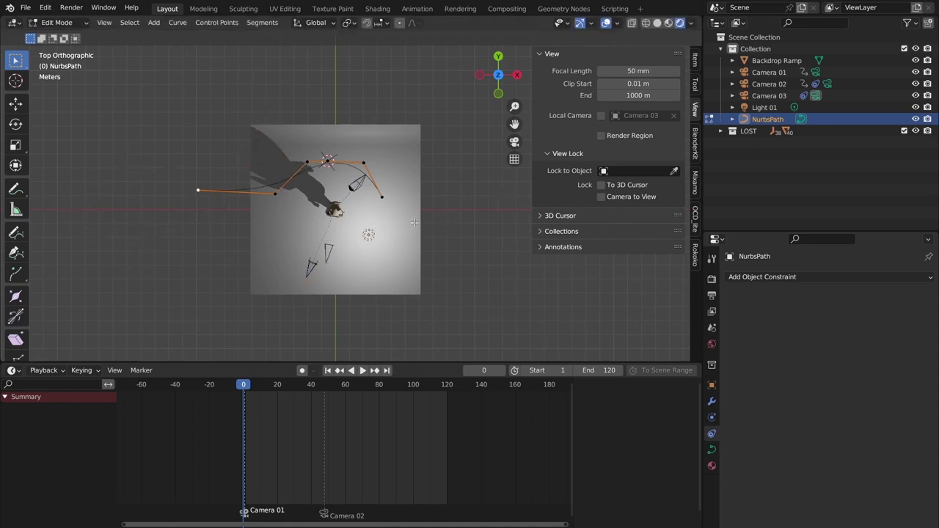
key(ctrl+z)
key(e)
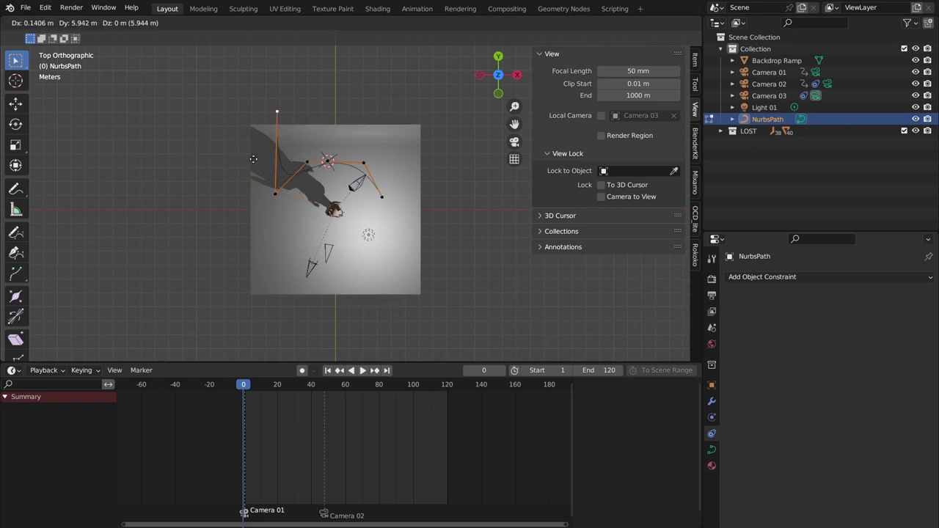
right_click(248, 238)
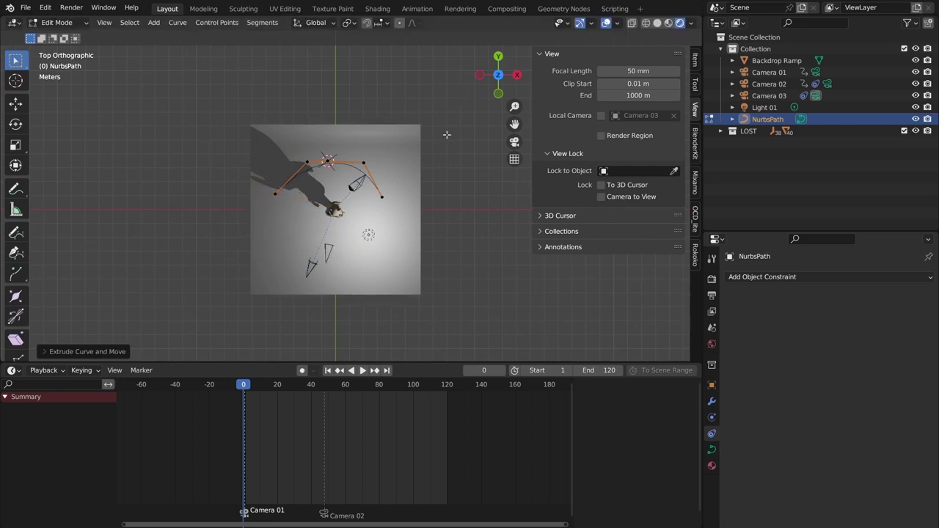
Lower the path's shadow-side end point and raise the control point next to its light-side end
middle_drag(446, 134, 327, 197)
scroll(334, 227, up, 5)
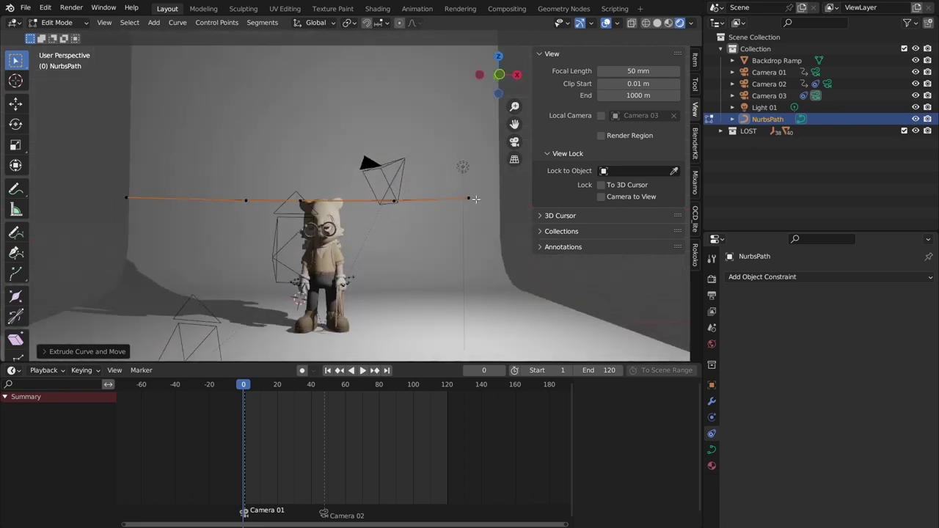
middle_drag(222, 200, 215, 340)
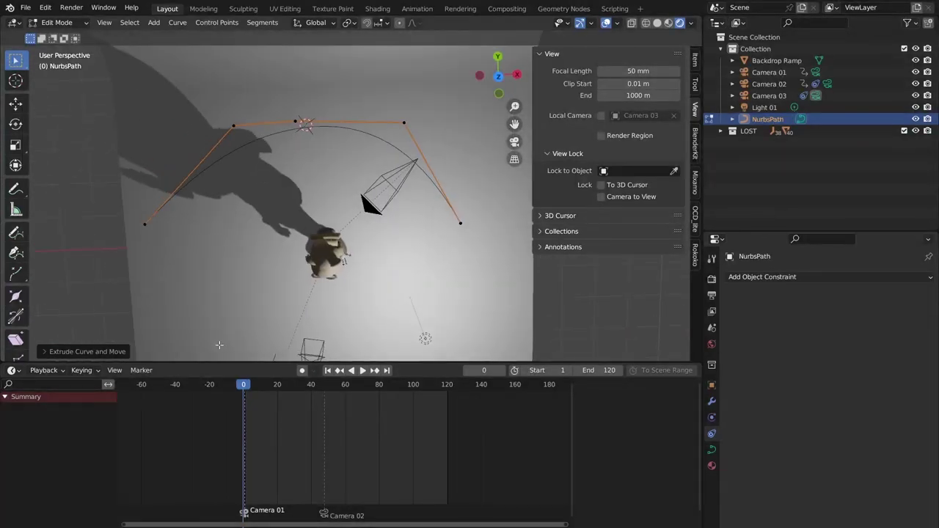
middle_drag(253, 237, 259, 213)
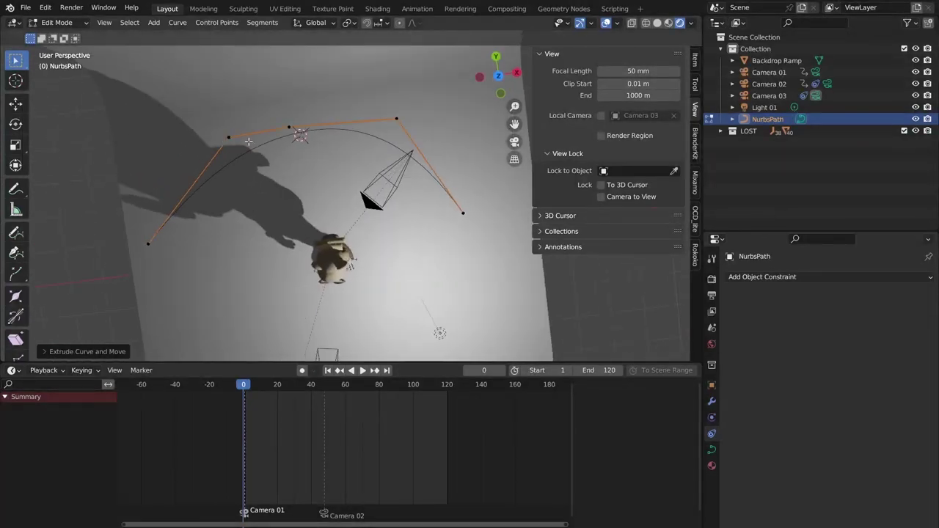
scroll(307, 210, down, 6)
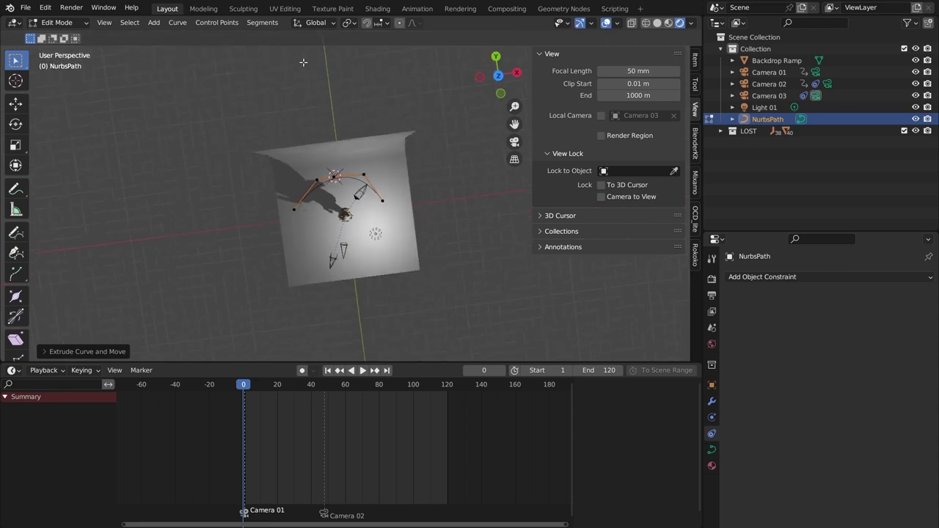
scroll(340, 243, up, 6)
middle_drag(340, 243, 292, 104)
key(g)
click(312, 200)
drag(291, 103, 314, 131)
key(g)
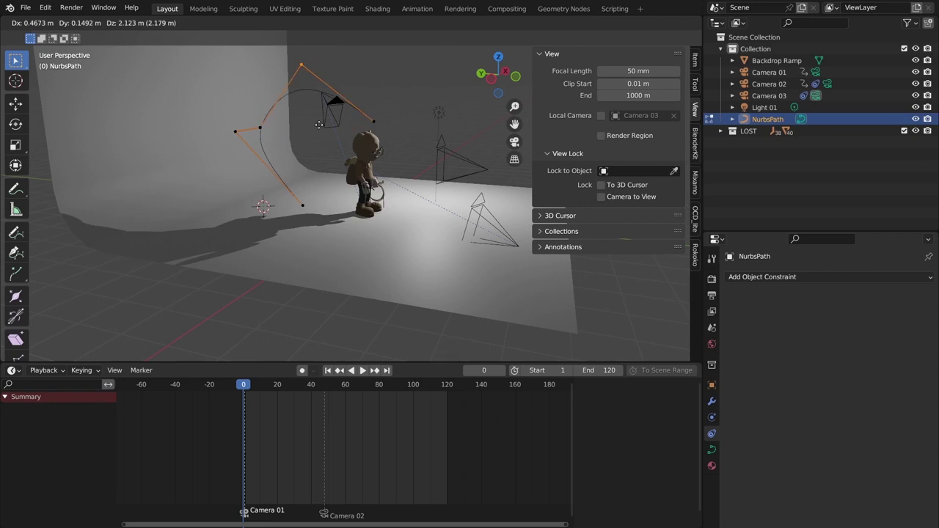
click(366, 111)
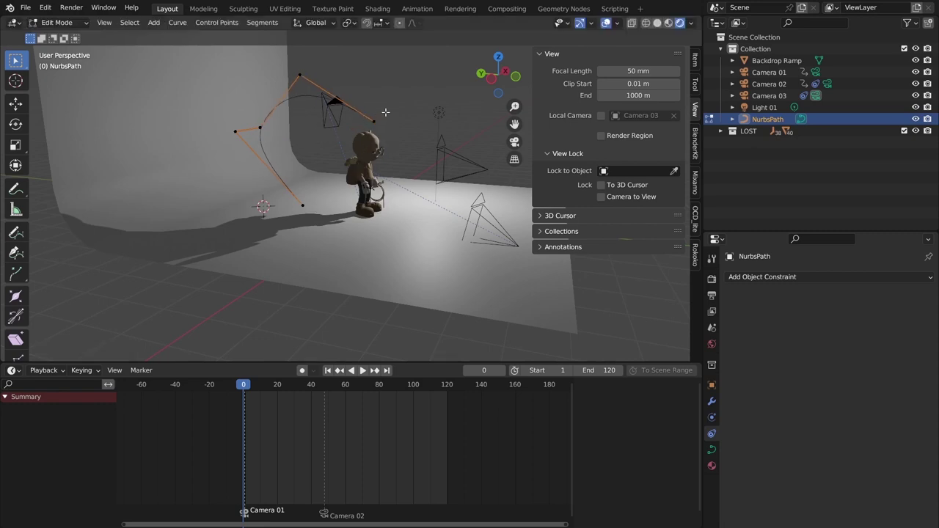
Shift the path's light-side end point slightly down and outward, and raise the centre control point
key(g)
click(389, 135)
key(g)
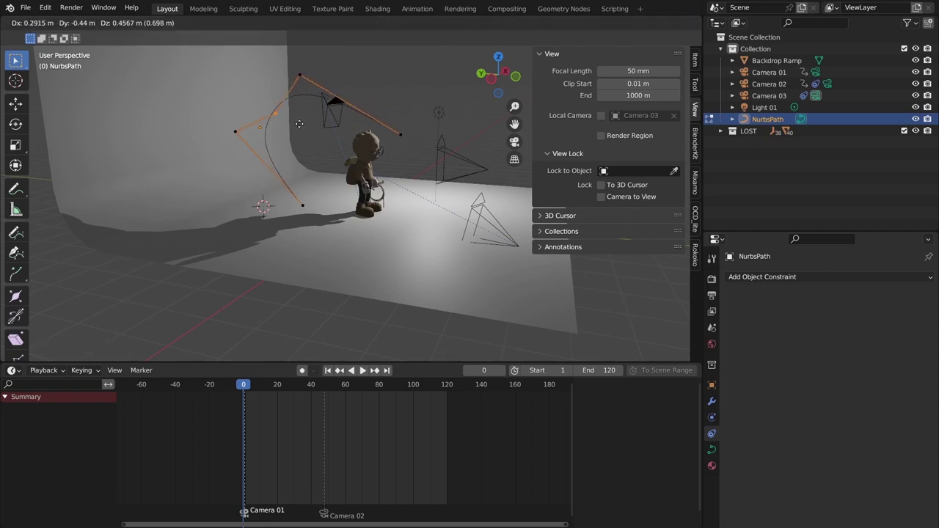
click(327, 116)
Lower the control point next to the path's shadow-side end and shift the centre point above it, towards the shadow
middle_drag(327, 116, 295, 200)
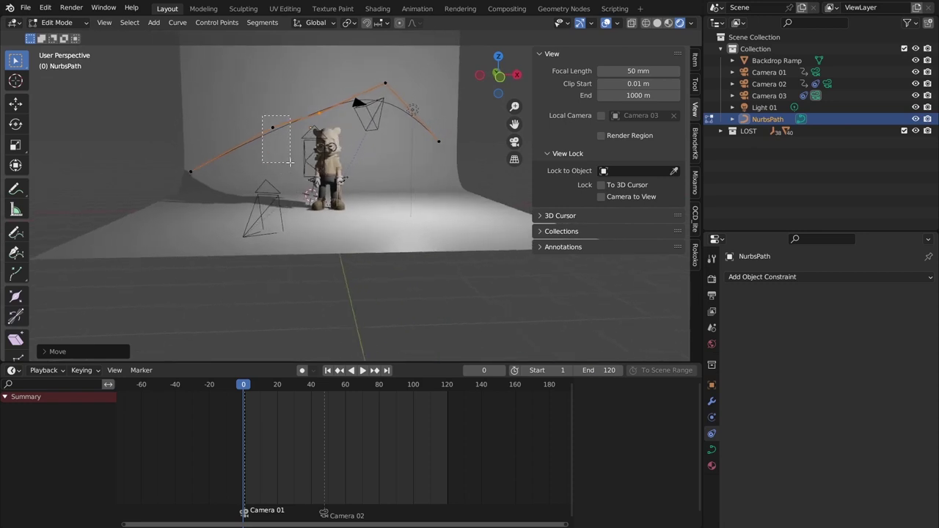
key(g)
click(308, 204)
click(321, 110)
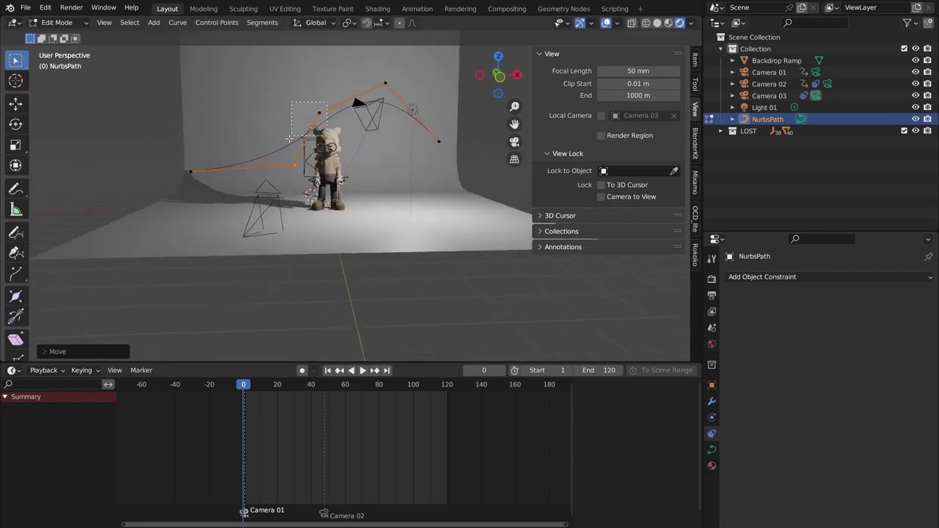
key(g)
click(265, 145)
Check the path's curve around the character from the side, front and above, and return to Object Mode
middle_drag(265, 145, 298, 145)
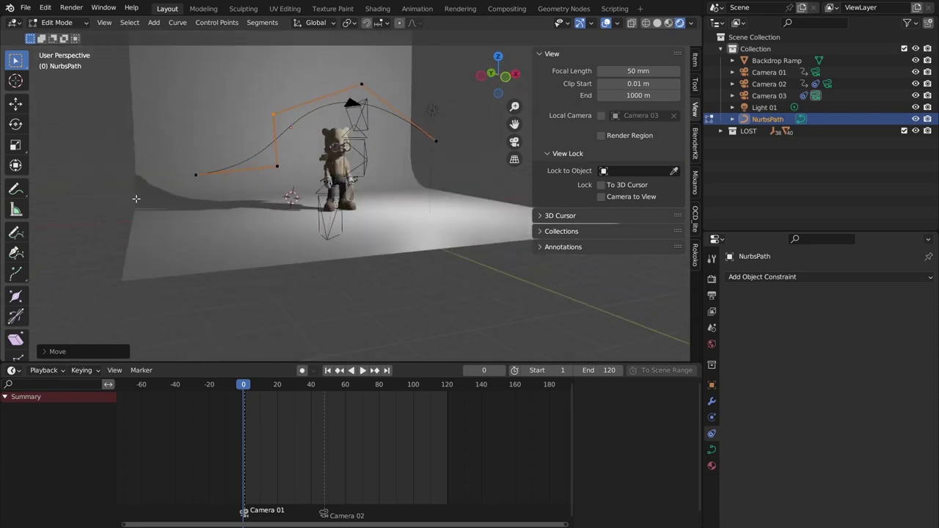
middle_drag(386, 165, 410, 219)
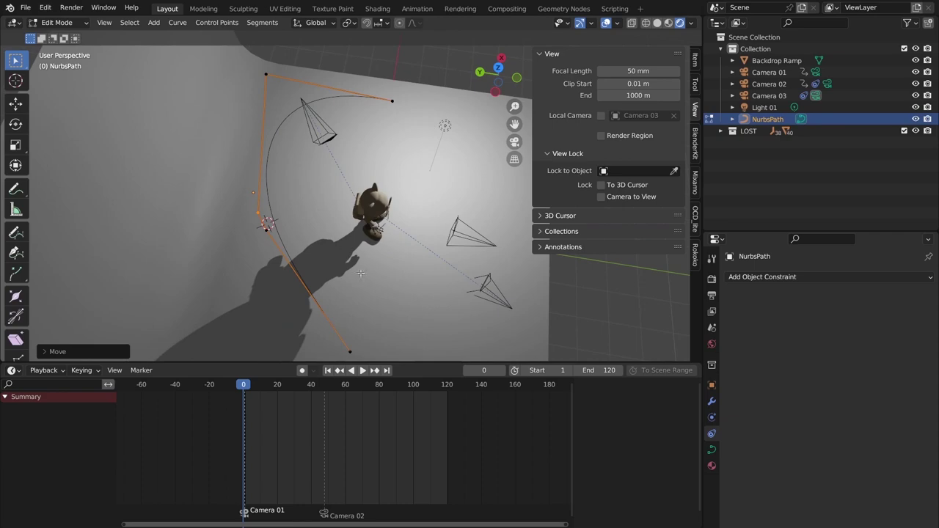
middle_drag(361, 273, 110, 224)
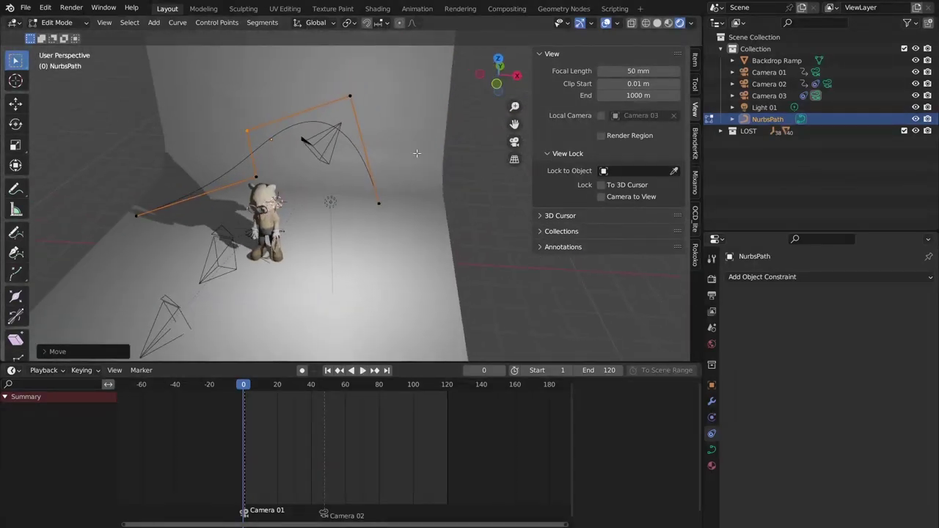
middle_drag(245, 160, 271, 228)
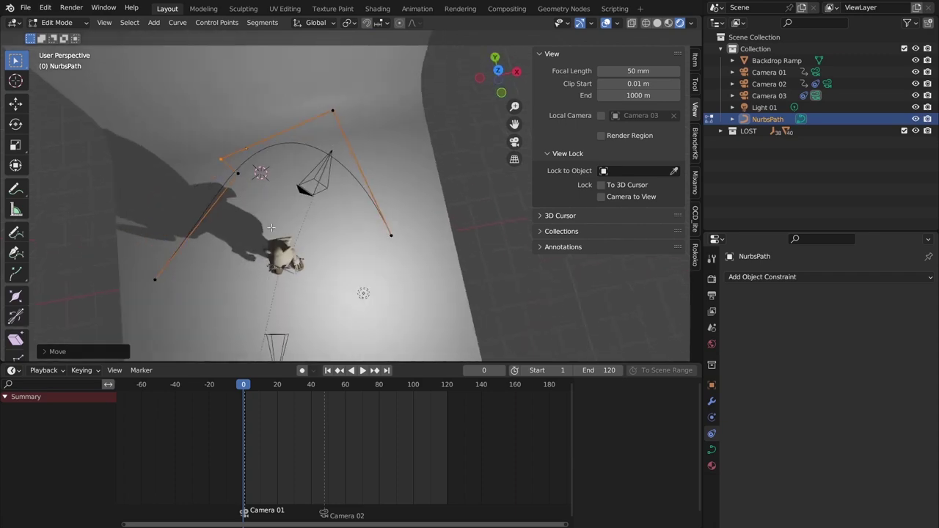
middle_drag(256, 193, 226, 169)
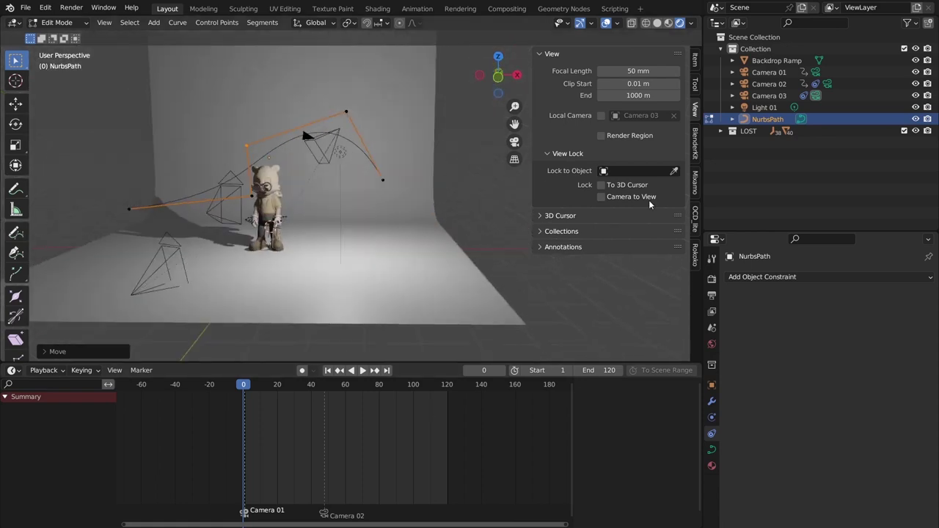
middle_drag(430, 170, 402, 244)
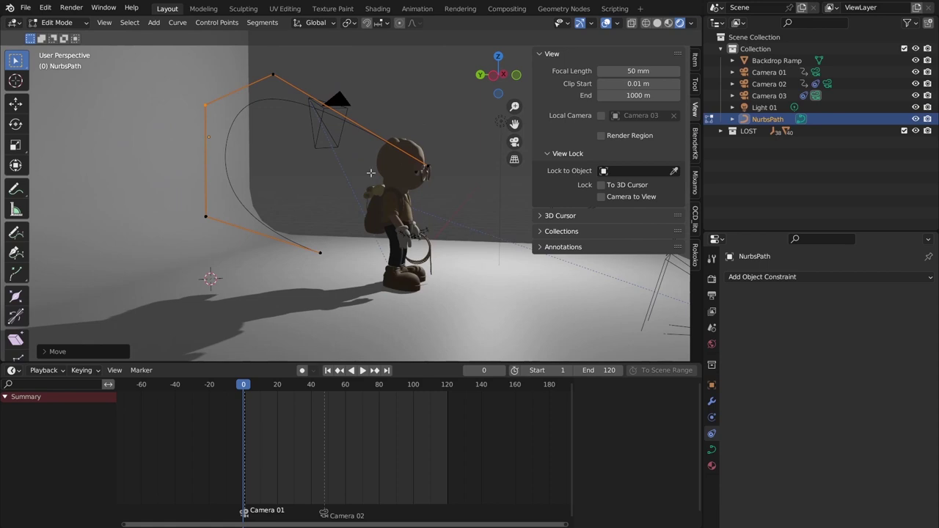
mouse_move(320, 212)
middle_down()
mouse_move(330, 214)
mouse_move(303, 211)
mouse_move(335, 223)
mouse_move(324, 230)
middle_up()
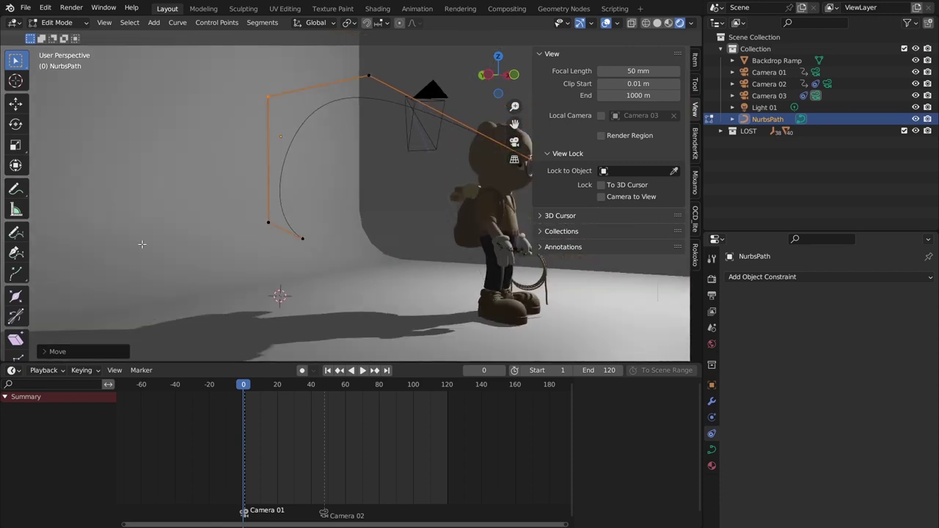
middle_drag(464, 252, 83, 221)
key(Tab)
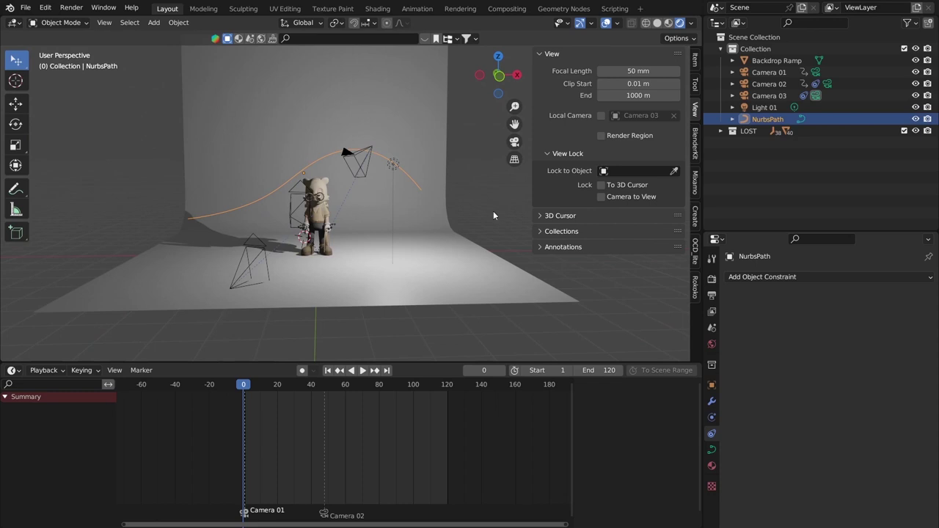
middle_drag(494, 215, 284, 311)
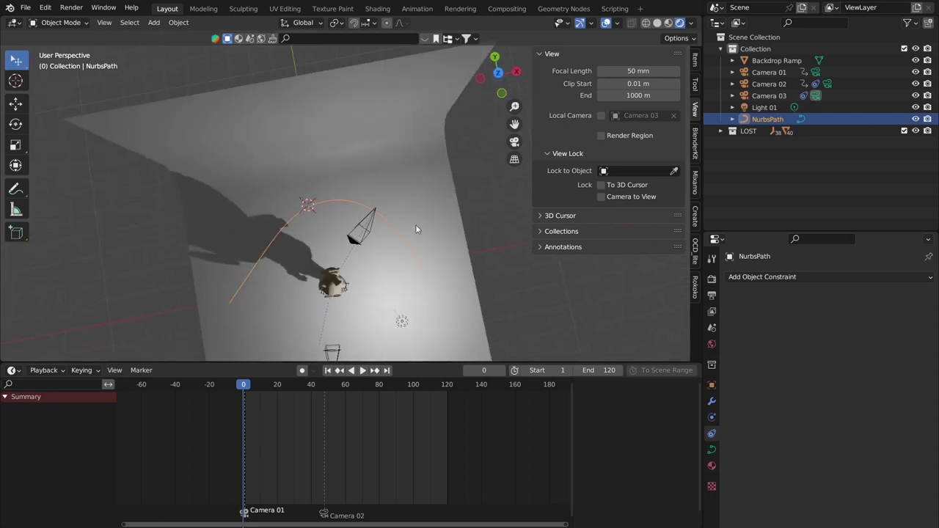
middle_drag(212, 253, 414, 159)
Move Camera 03 up, clear of the path, and set NurbsPath as the target of its Follow Path constraint
click(299, 154)
click(323, 153)
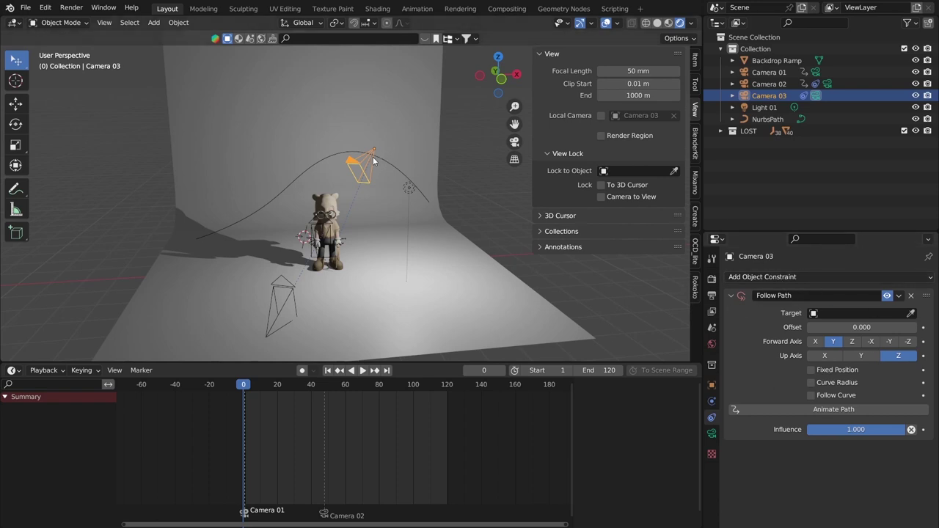
key(g)
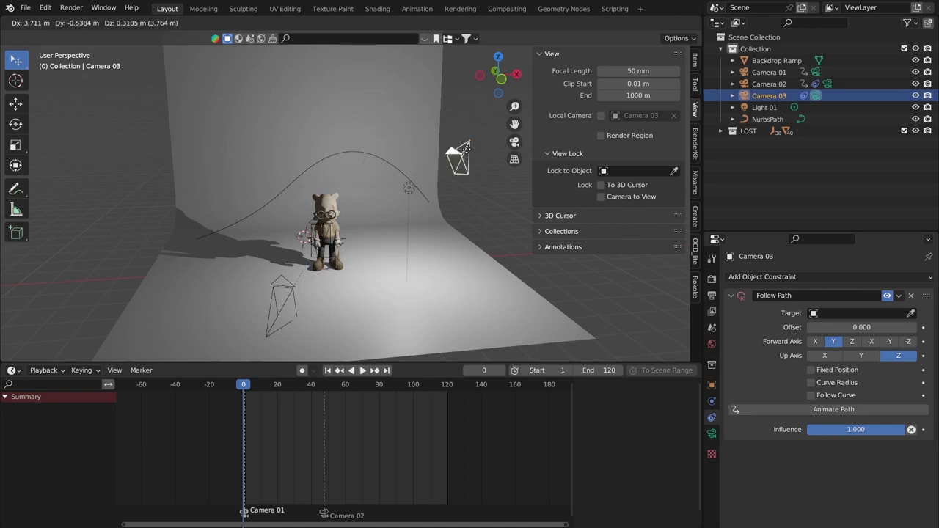
click(418, 120)
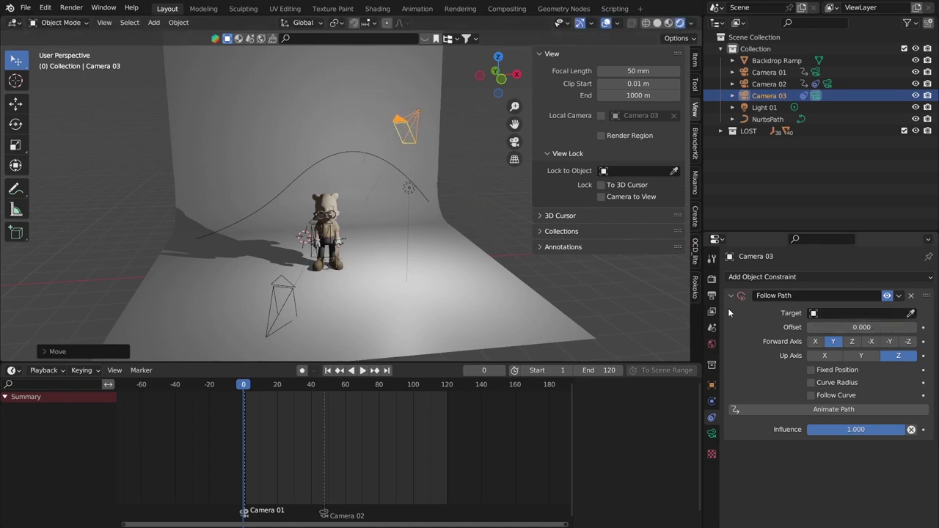
click(911, 314)
click(319, 160)
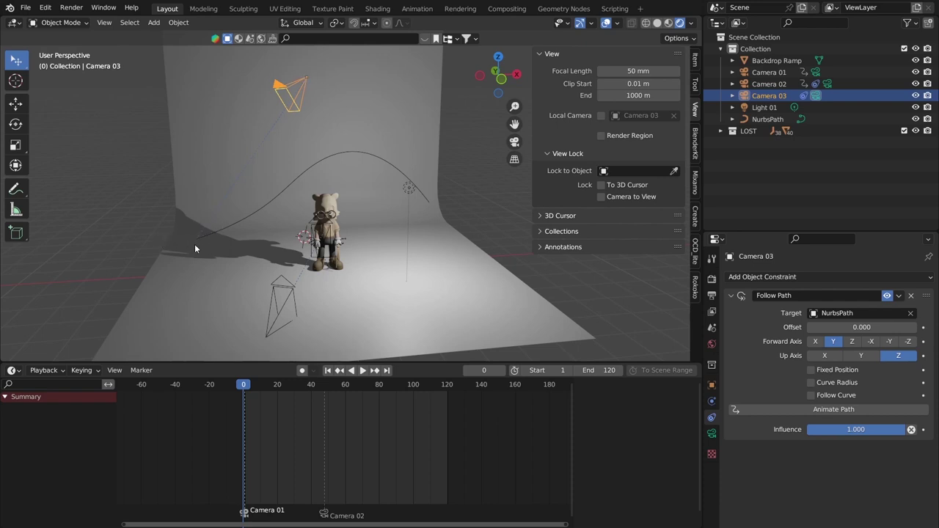
Clear Camera 03's location so that it sits exactly on the start of the path
middle_drag(190, 241, 345, 123)
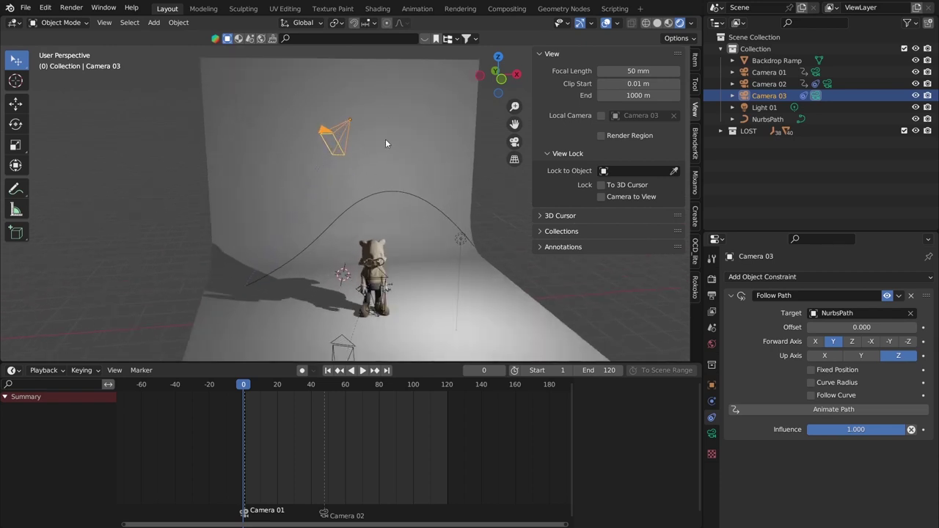
middle_drag(328, 178, 391, 213)
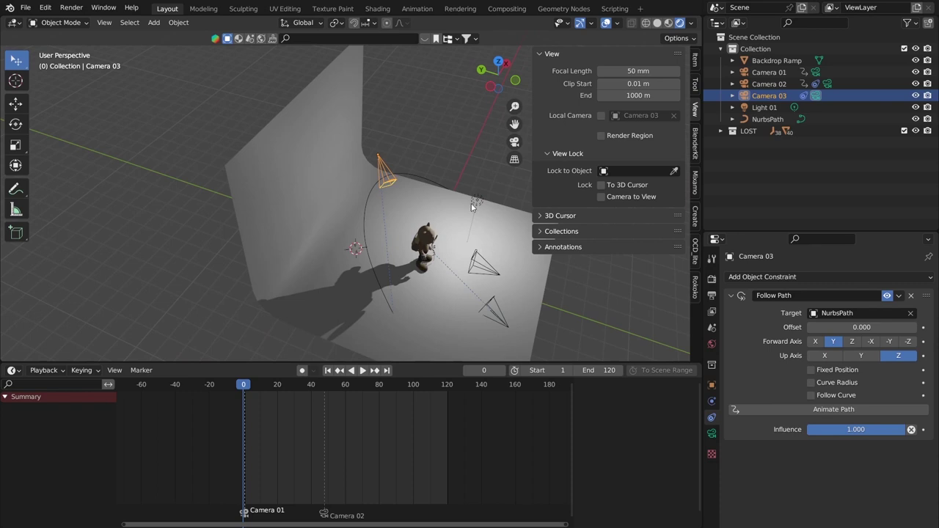
middle_drag(435, 189, 354, 135)
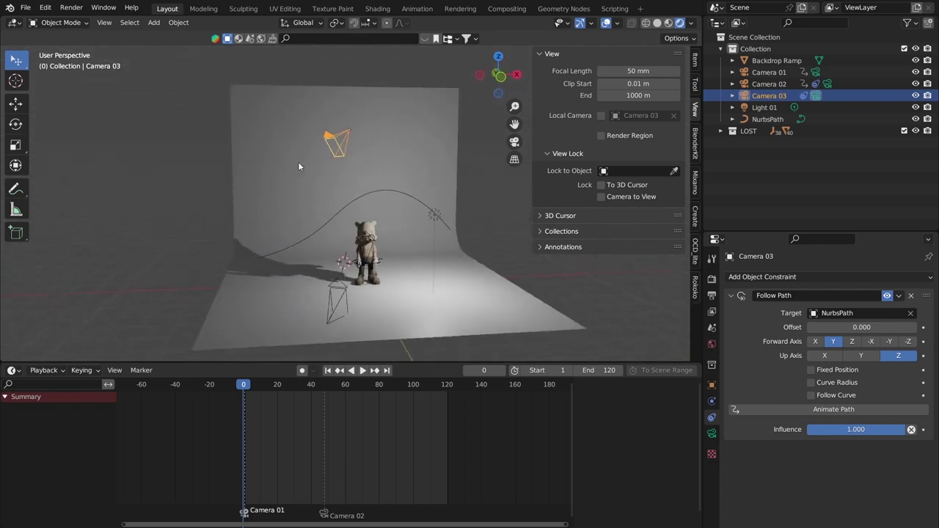
middle_drag(361, 115, 315, 151)
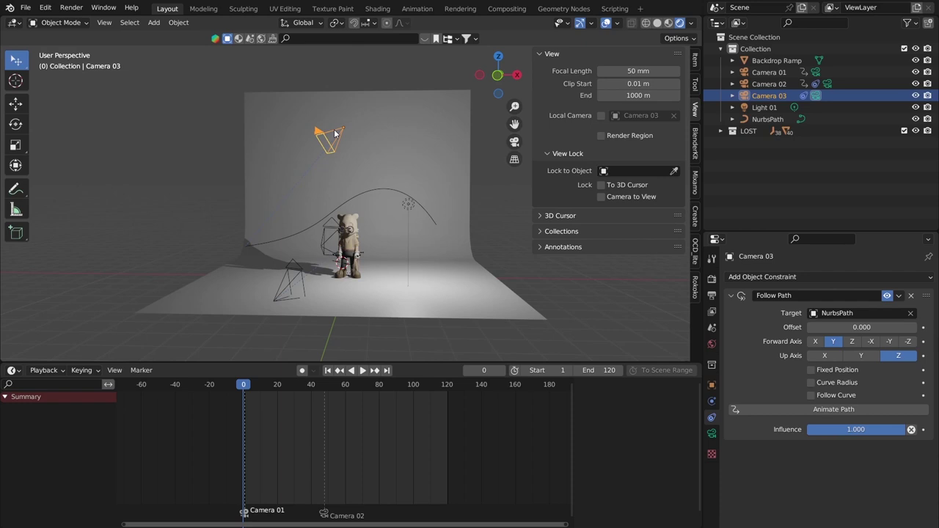
key(alt+g)
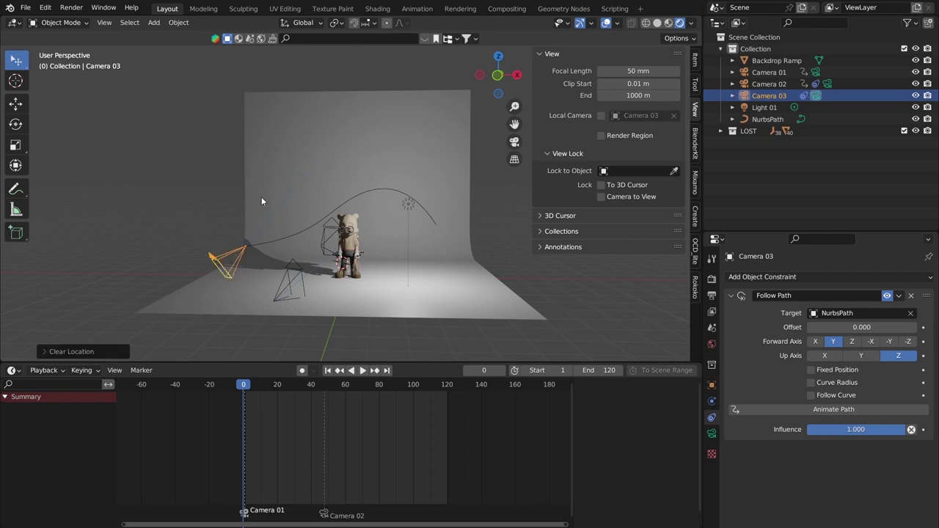
key(ctrl+z)
key(alt+g)
middle_drag(283, 211, 321, 208)
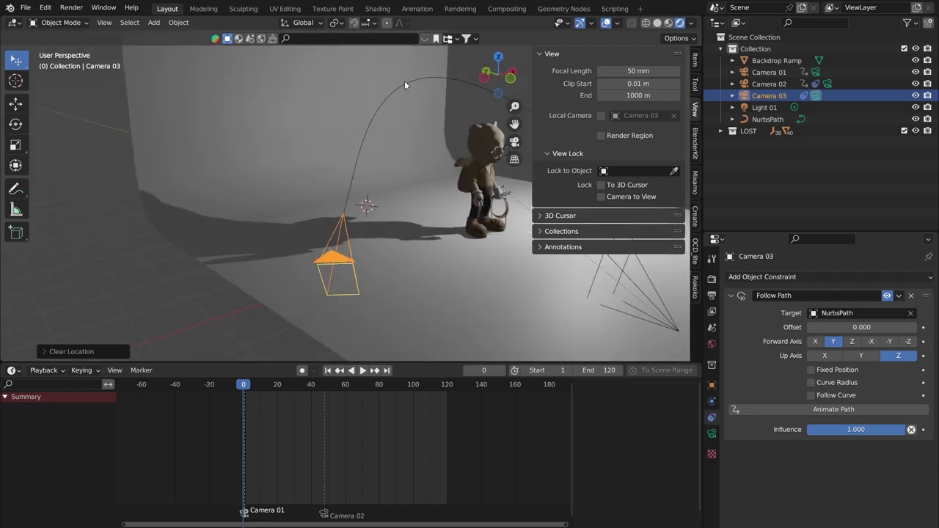
middle_drag(405, 81, 303, 176)
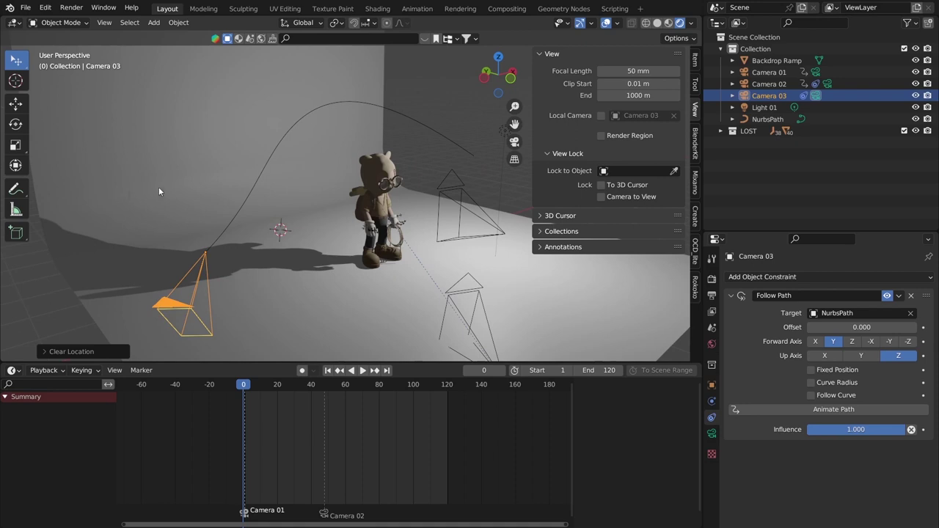
middle_drag(159, 191, 156, 231)
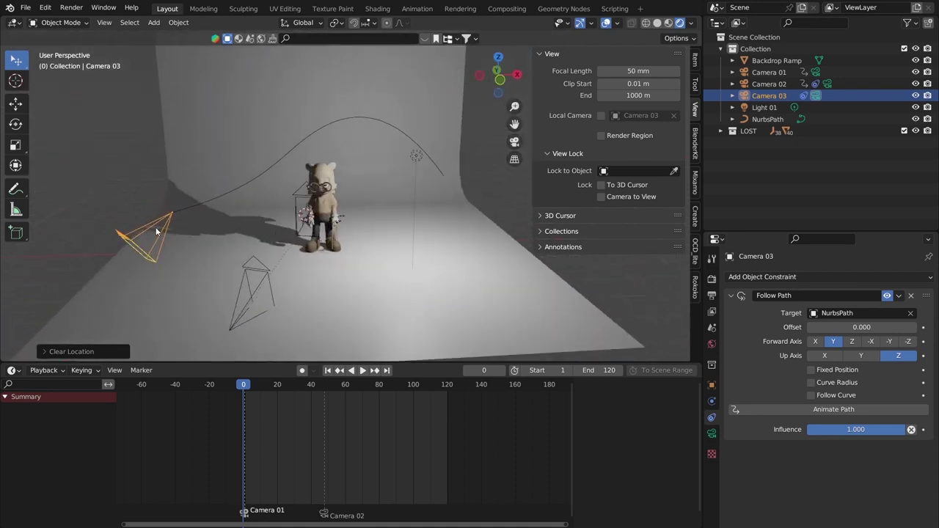
Play the animation to check the cameras, stop playback, and look through the active camera
drag(251, 390, 278, 407)
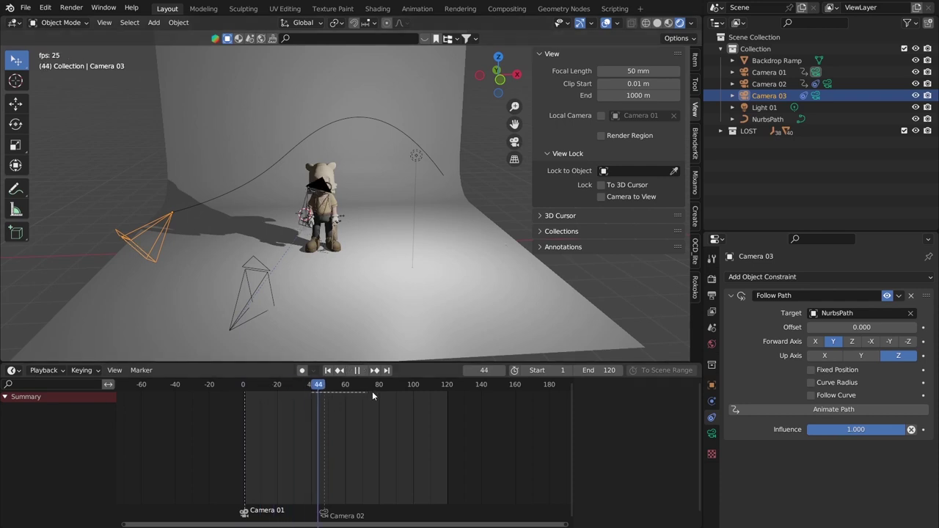
key(Escape)
click(514, 142)
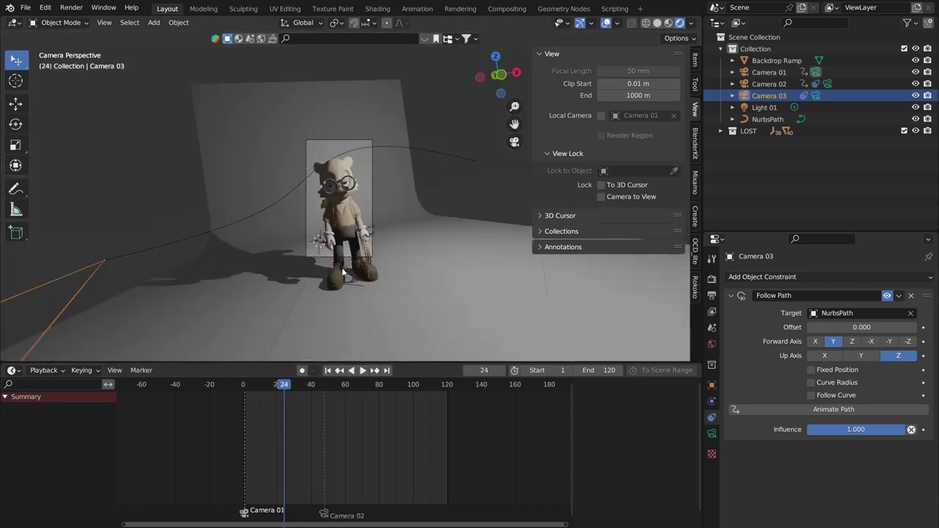
Move to frame 96, make Camera 03 the active camera, and bind it to a timeline marker on that frame
key(space)
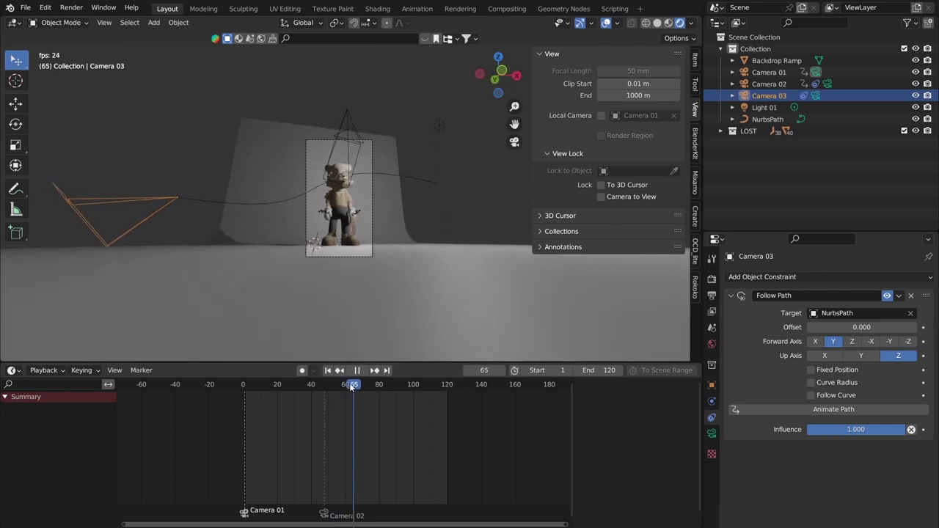
key(space)
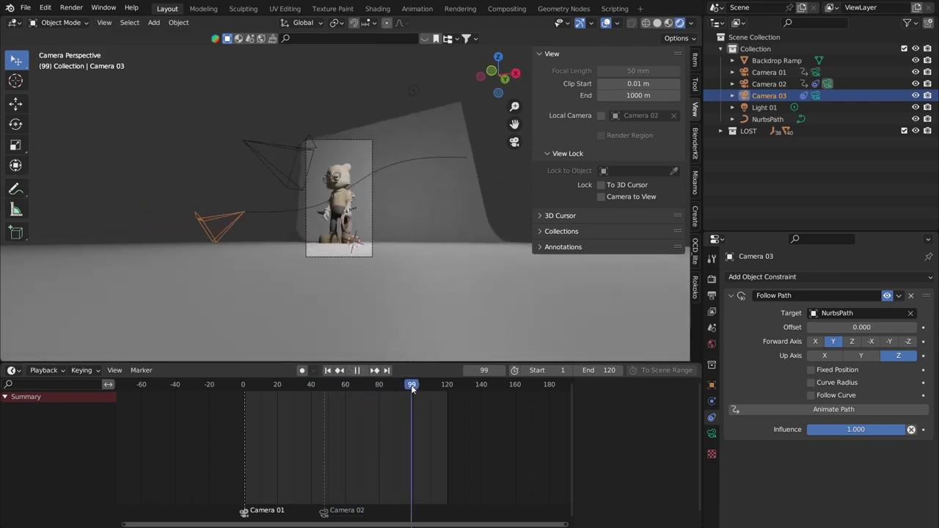
key(space)
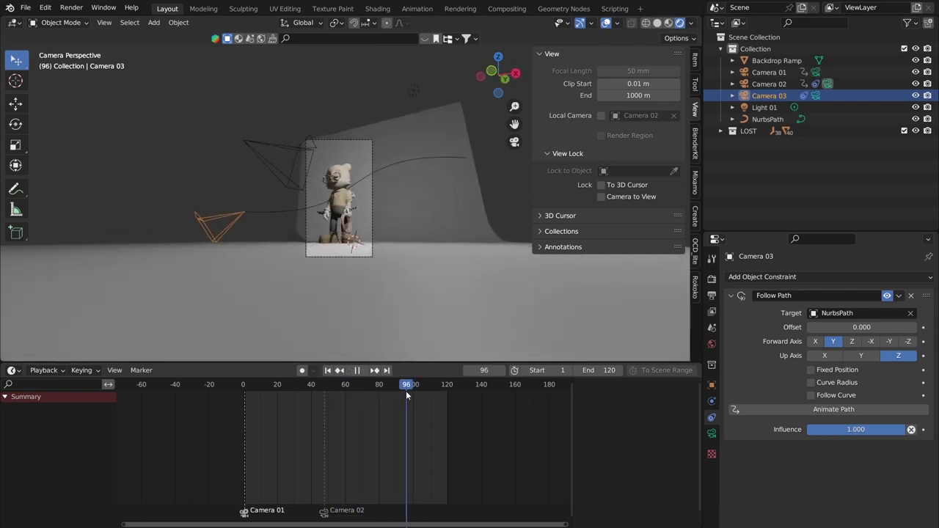
key(space)
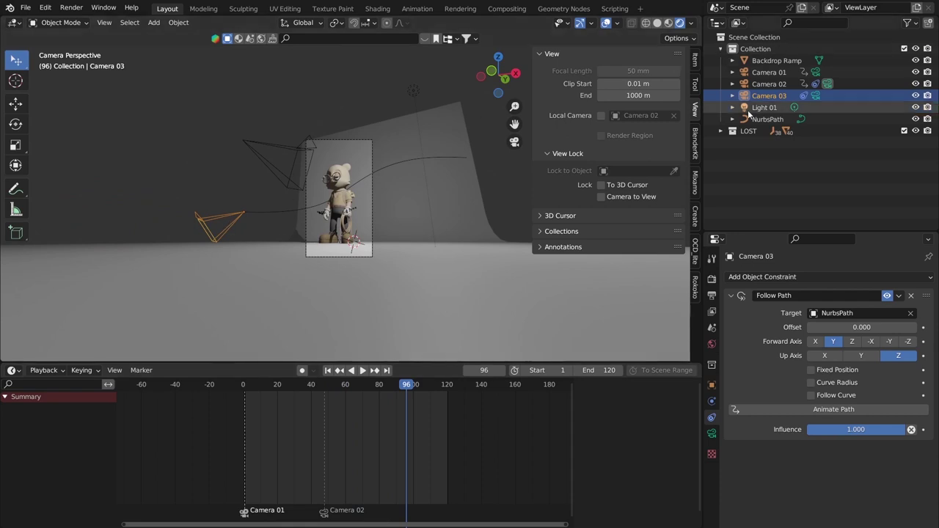
click(826, 95)
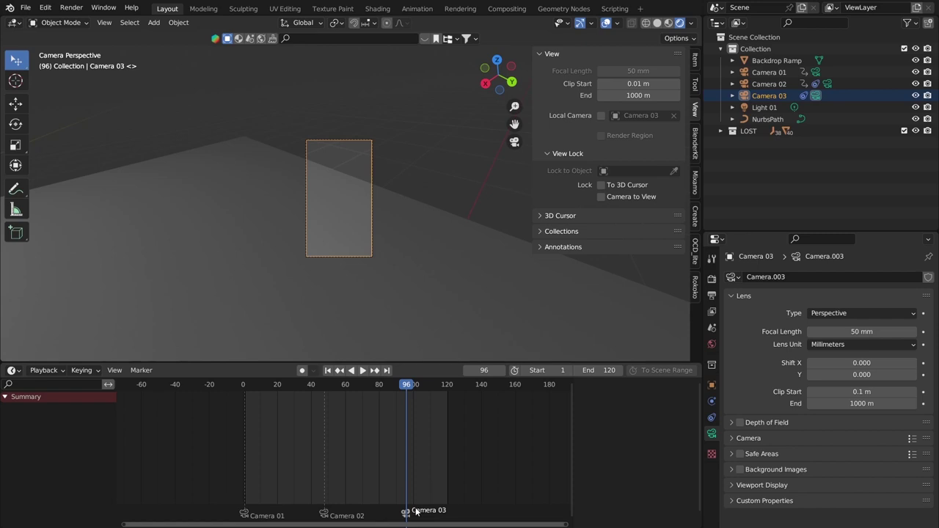
Play the animation from the start to check the cut to Camera 03, and scrub back before its marker
key(shift+Left)
key(space)
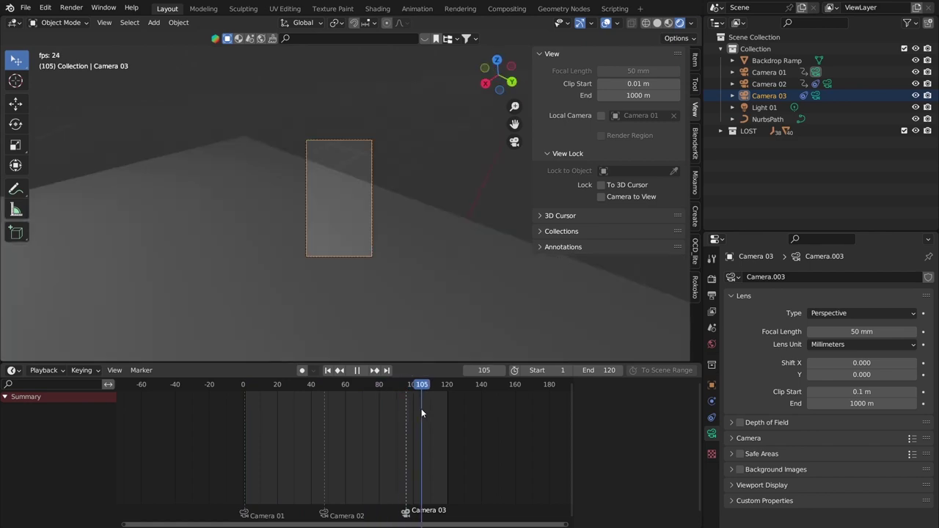
key(space)
drag(457, 380, 377, 382)
Set the animation's end frame to 150
click(609, 371)
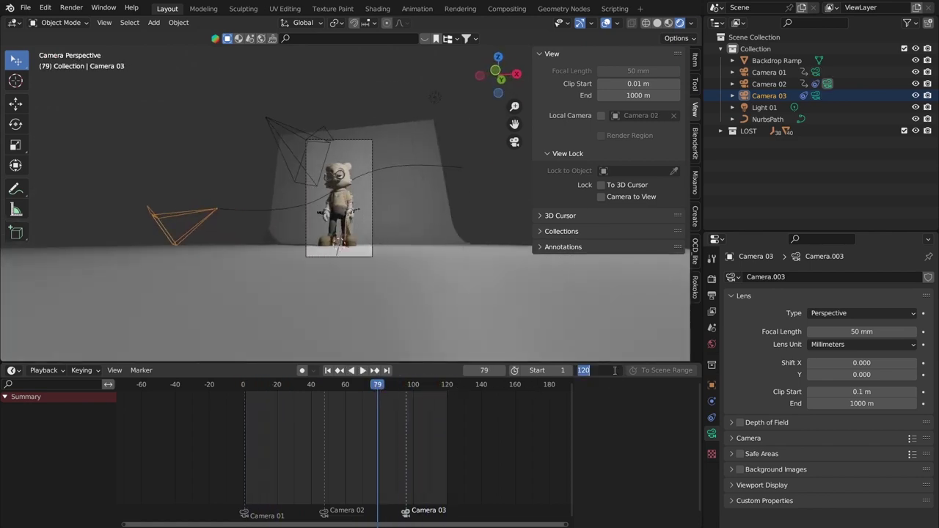
text(150)
key(Return)
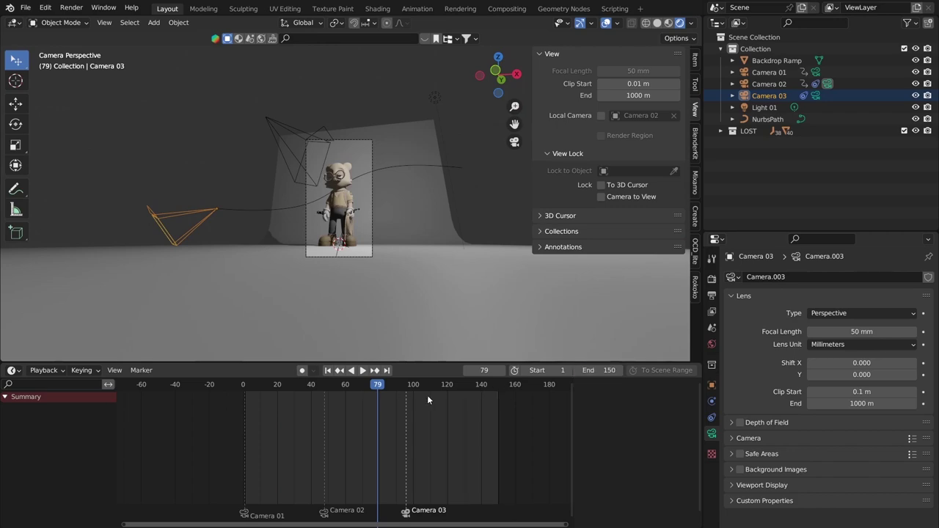
Select Camera 03 and keyframe its Follow Path constraint's Offset at 0 on frame 96
drag(427, 384, 255, 385)
middle_drag(249, 251, 231, 212)
click(139, 252)
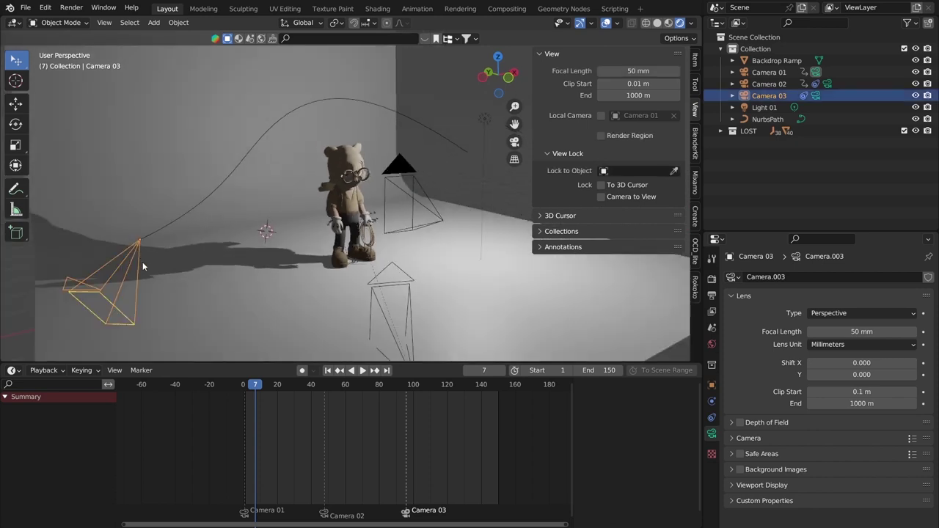
drag(278, 387, 407, 398)
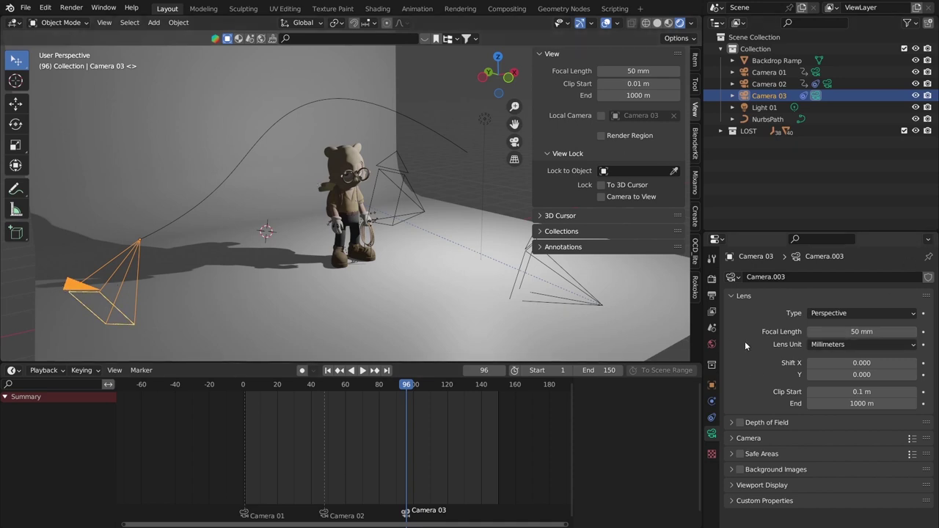
click(712, 418)
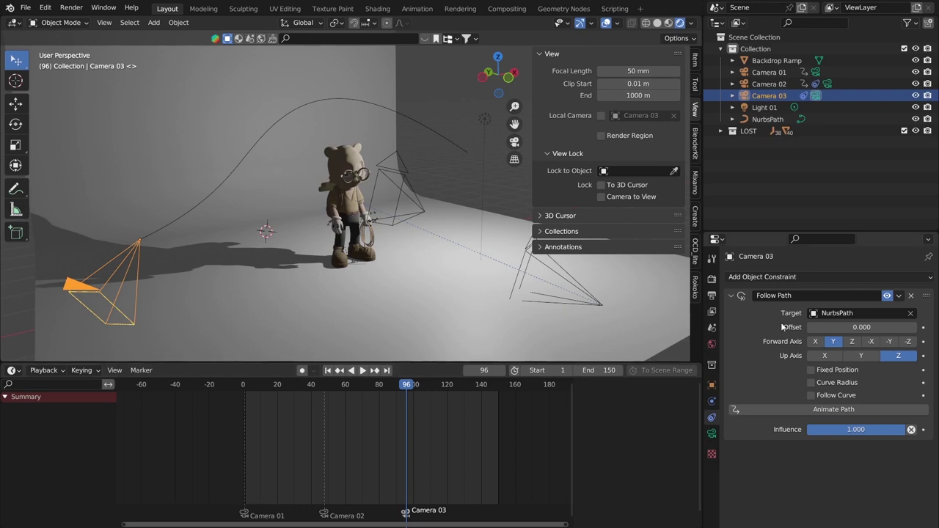
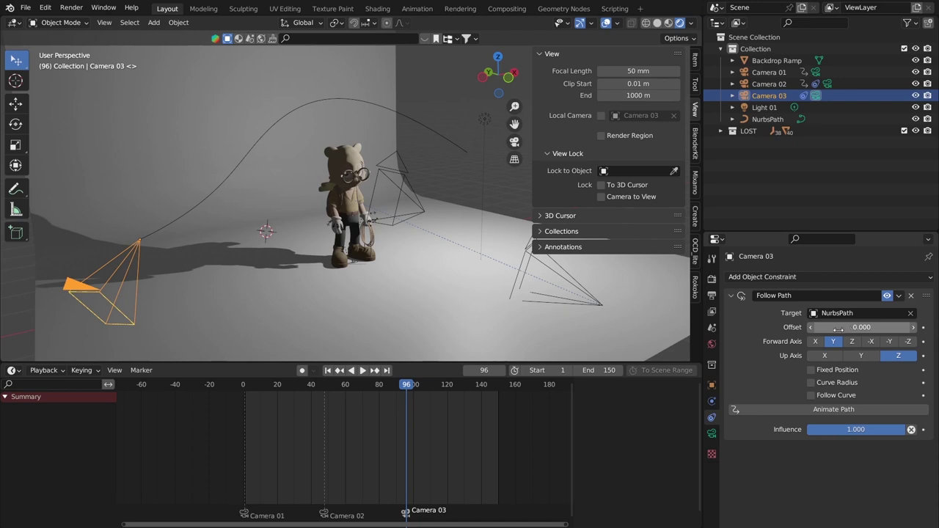
drag(838, 329, 862, 332)
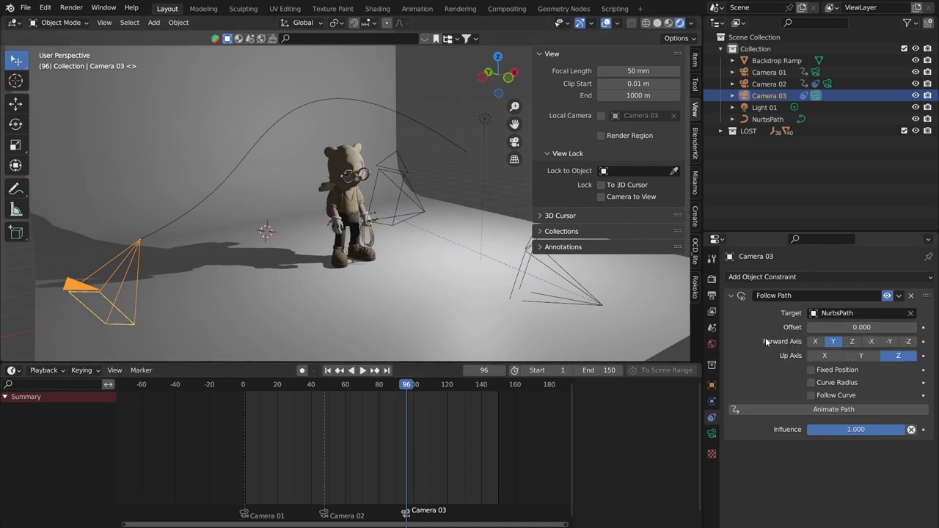
click(923, 328)
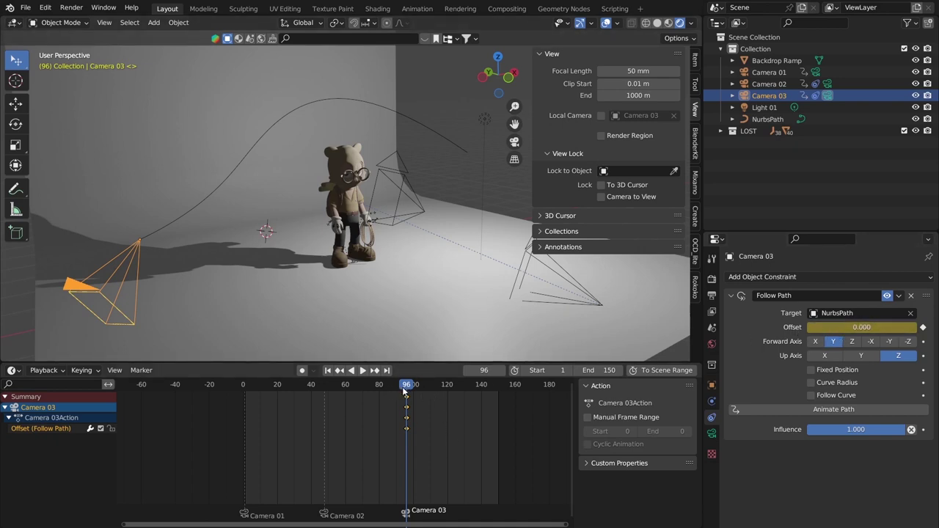
Set Camera 03's Follow Path Offset to -100 on frame 150 and keyframe it
drag(409, 391, 498, 397)
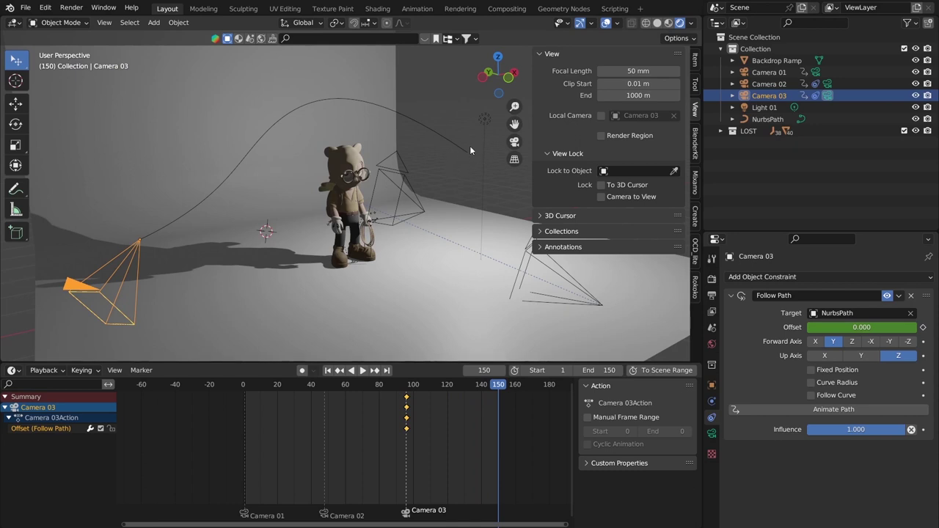
click(830, 328)
text(-100)
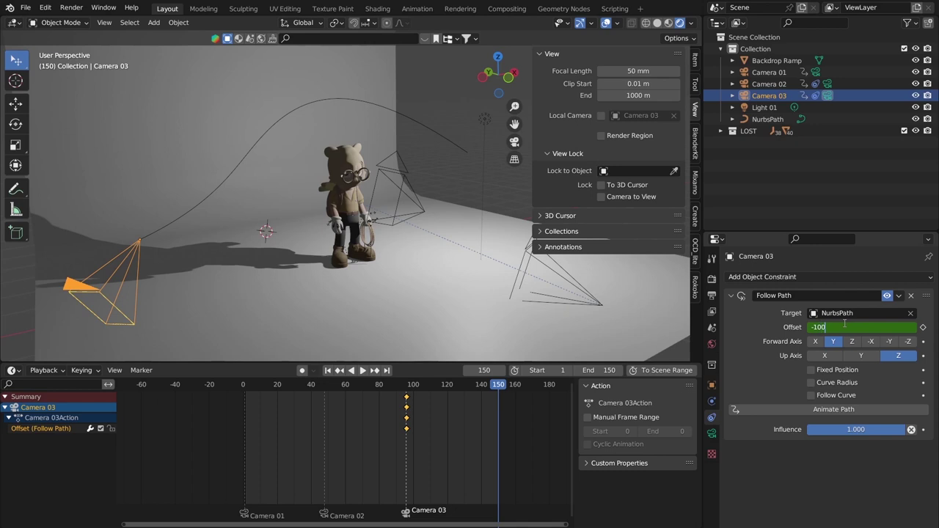
key(Return)
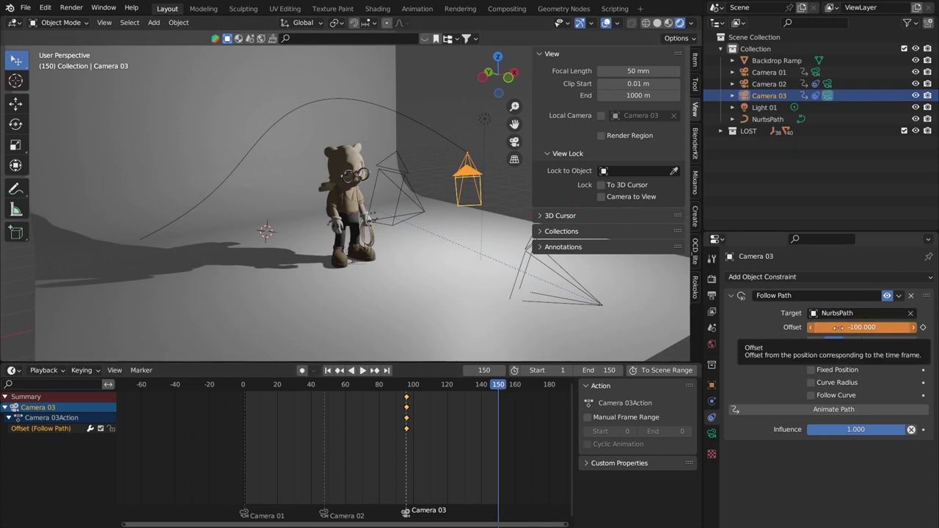
key(i)
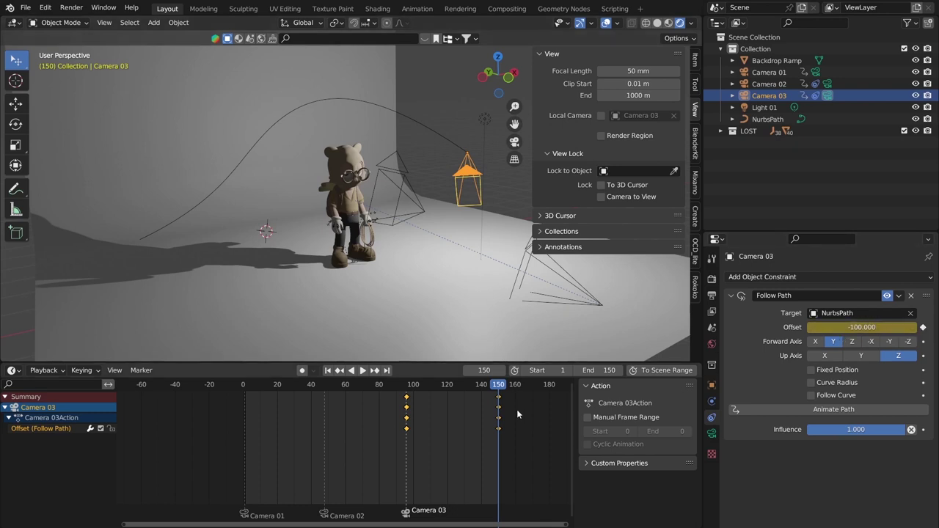
Play the animation from outside the cameras to check Camera 03's travel along the path, then stop and scrub back before frame 96
key(space)
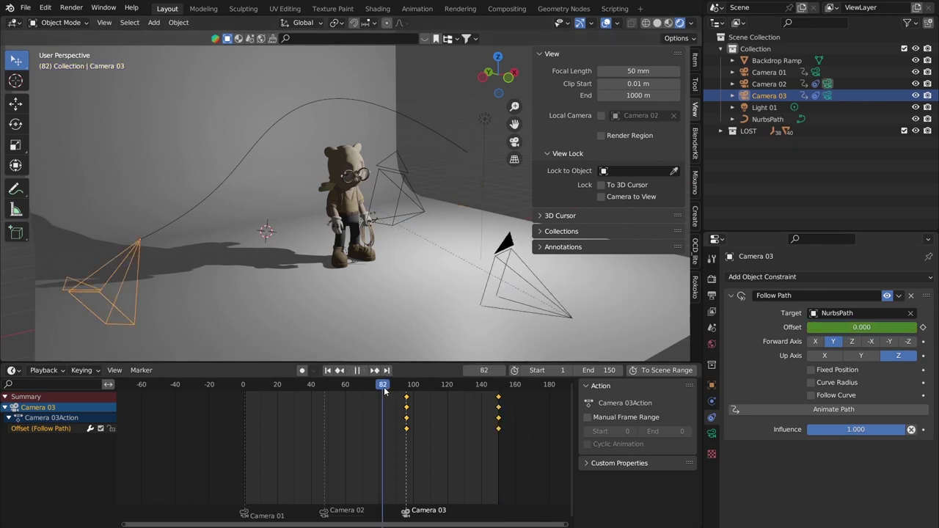
click(278, 391)
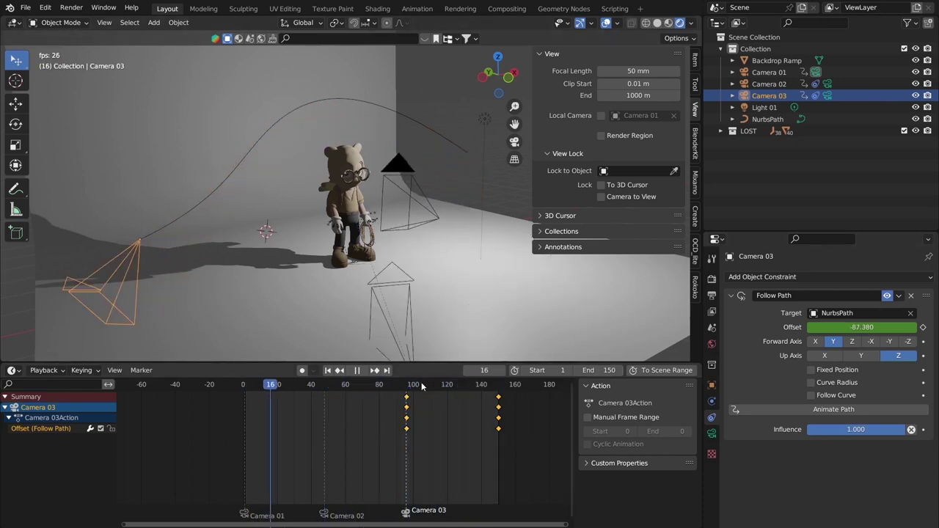
click(394, 384)
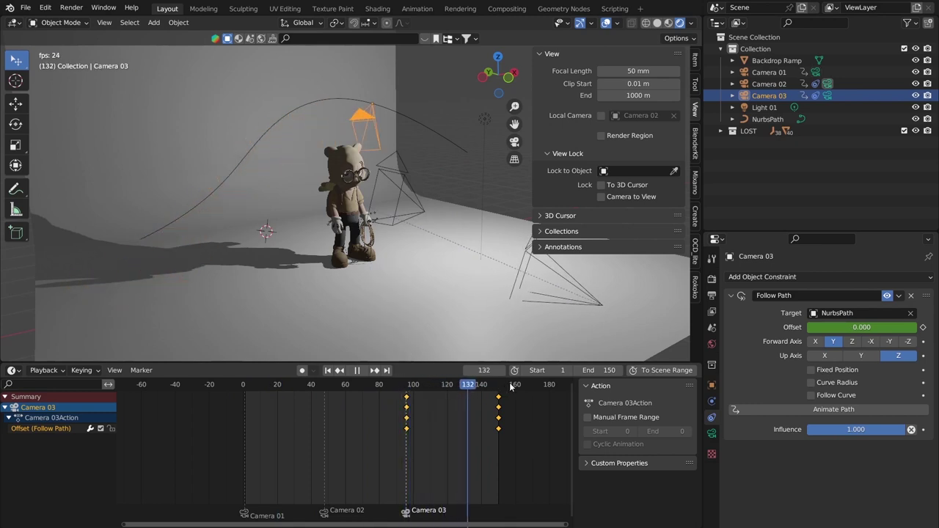
click(397, 384)
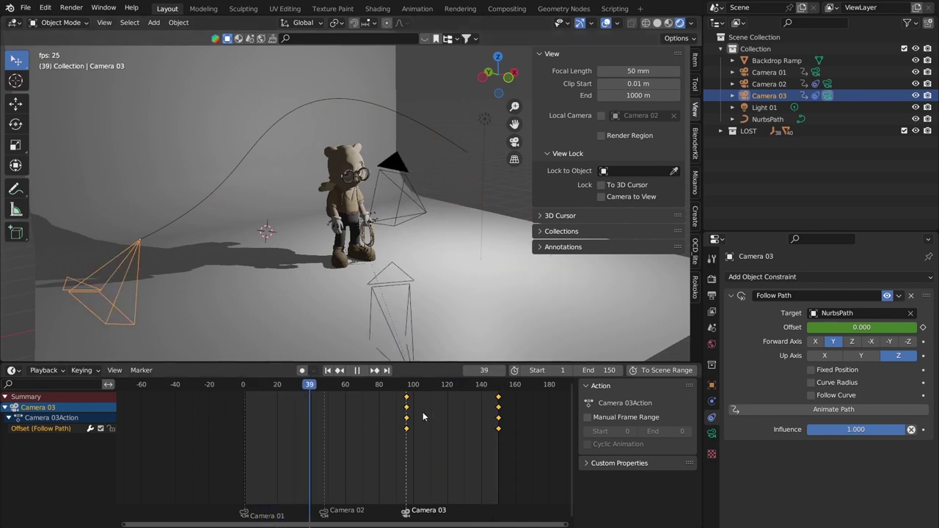
key(space)
drag(369, 384, 391, 385)
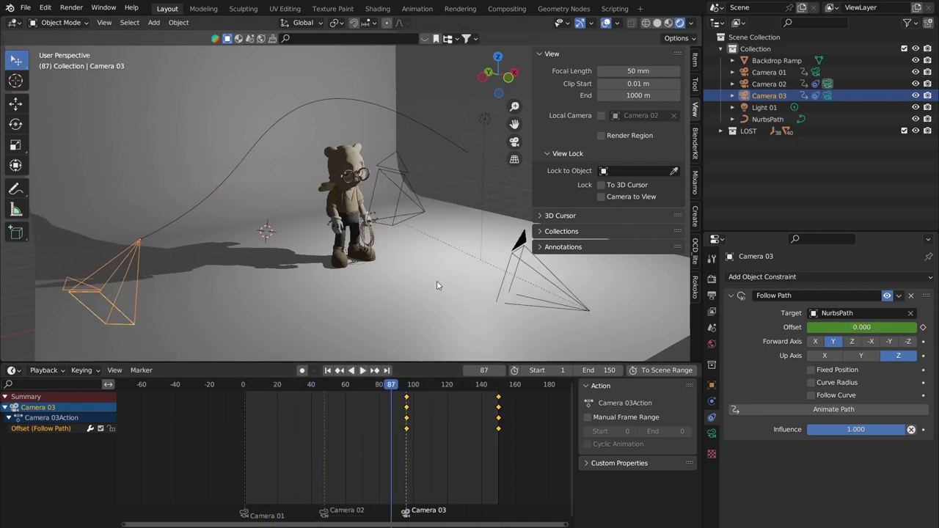
Play the animation through the active camera to check Camera 03's framing, and stop on frame 96
click(514, 142)
click(362, 370)
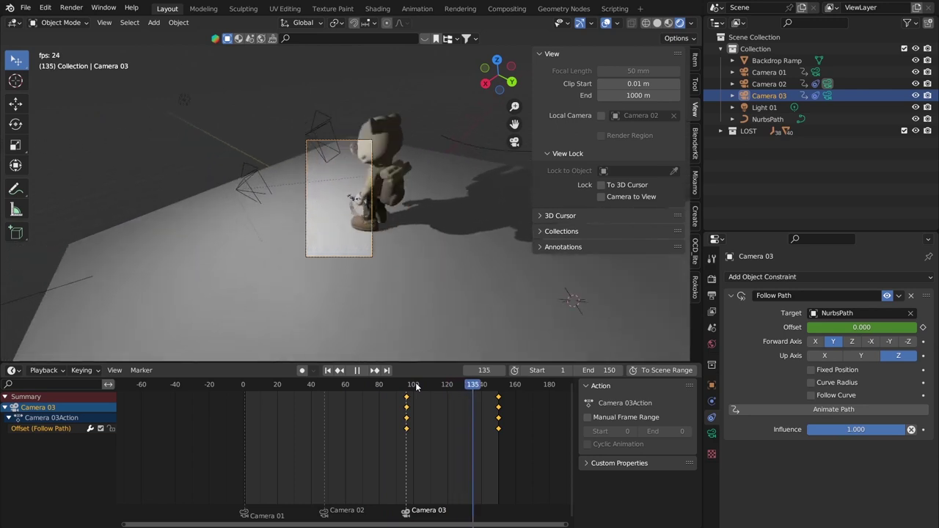
click(333, 387)
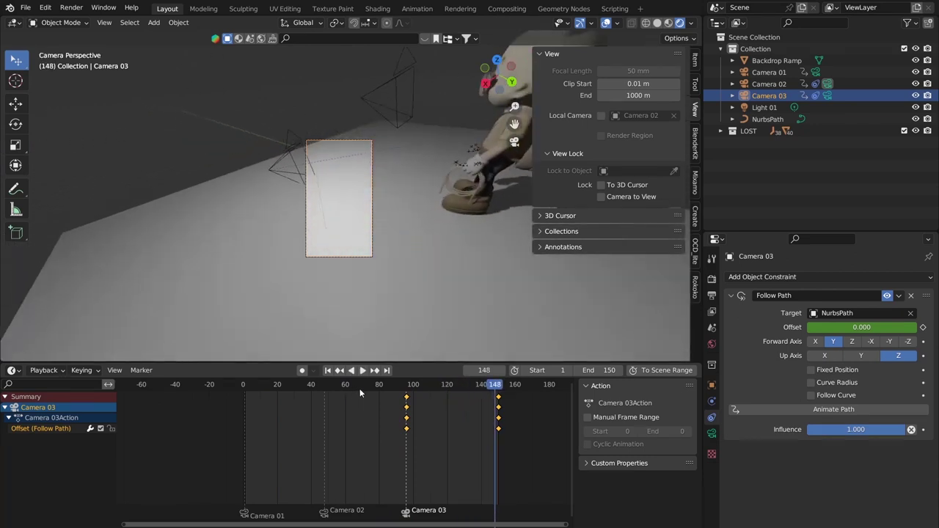
click(398, 385)
drag(399, 387, 406, 404)
key(space)
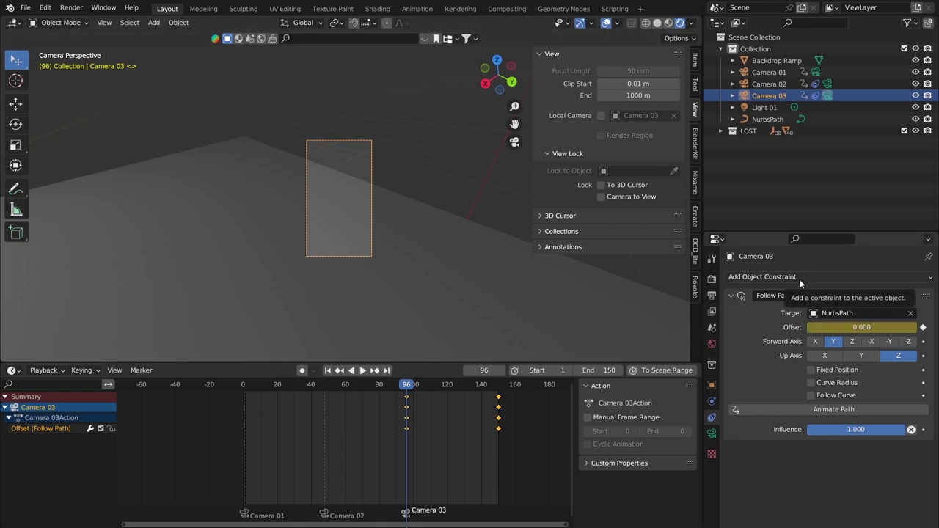
Collapse the Follow Path constraint and add a Track To constraint to Camera 03
click(732, 296)
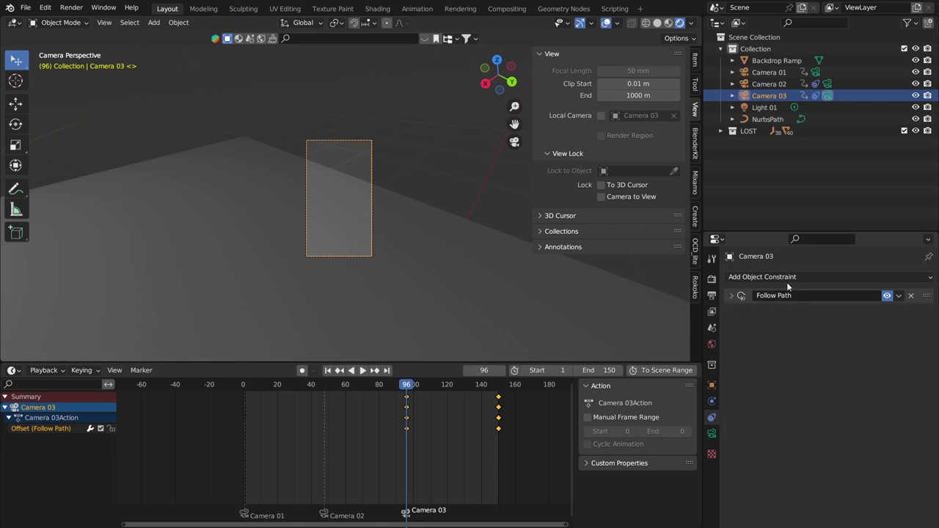
click(791, 278)
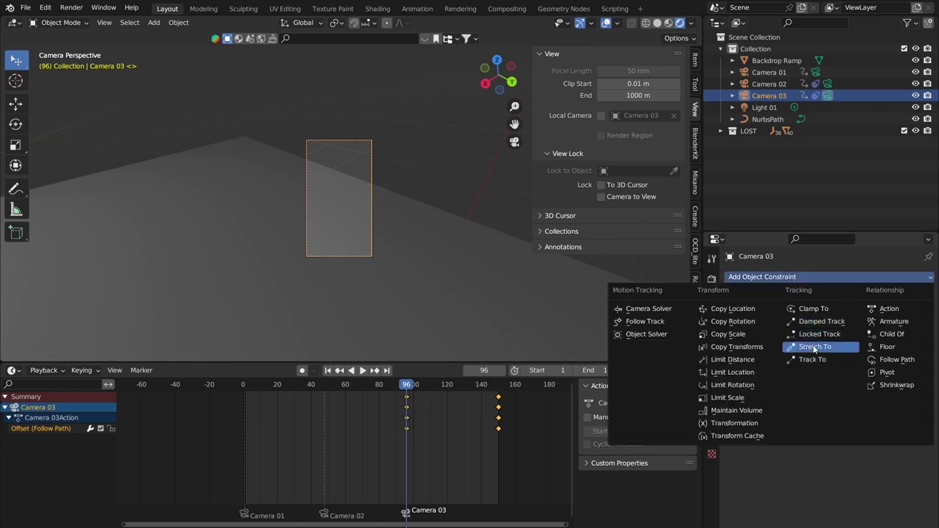
click(836, 361)
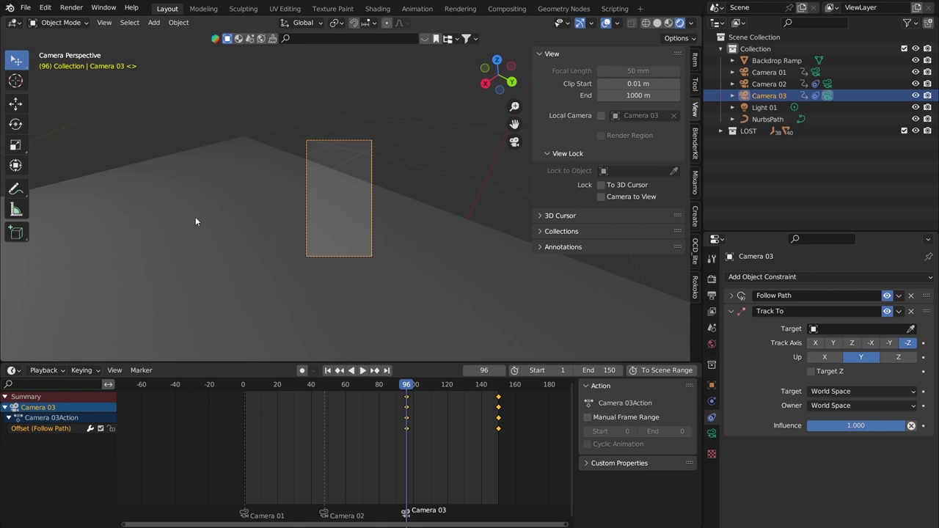
Leave Camera 03's view and add an Arrows empty to the scene at the 3D cursor behind the character
middle_drag(434, 224, 352, 158)
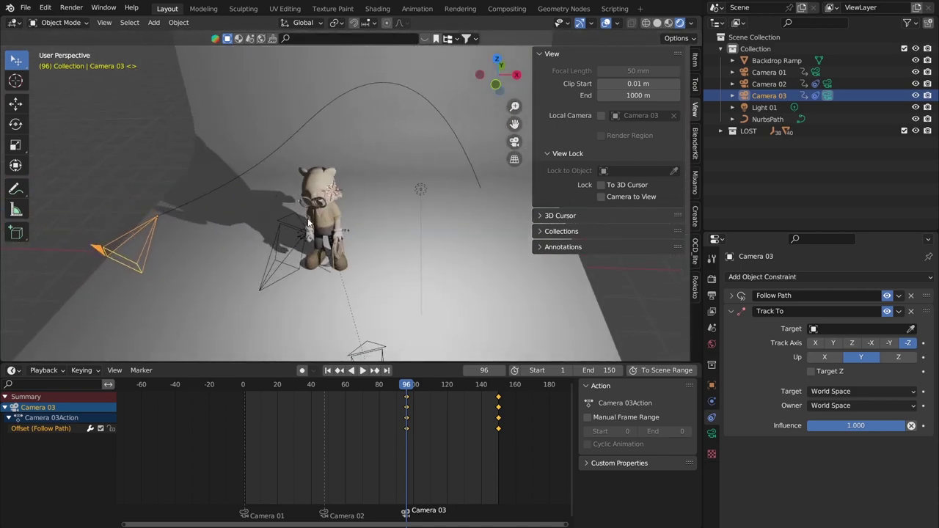
middle_drag(286, 150, 316, 196)
scroll(315, 194, up, 2)
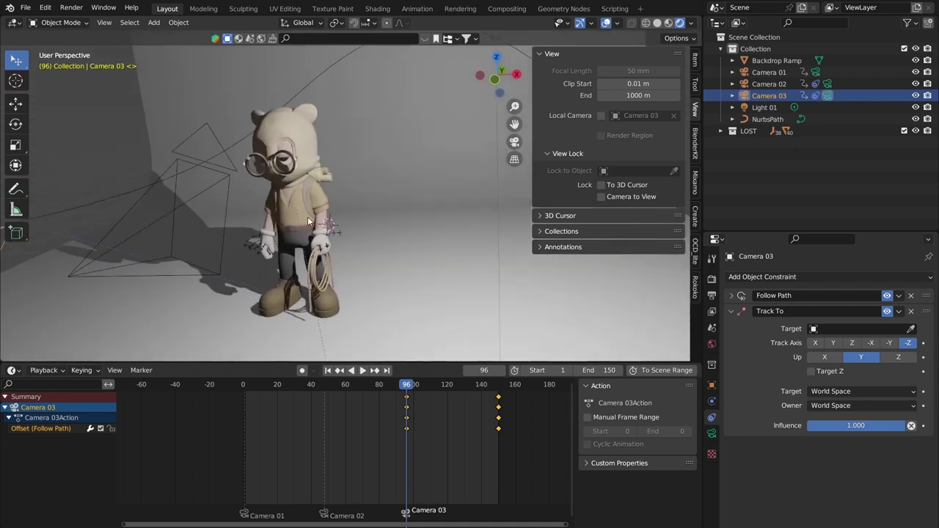
shift+middle_drag(337, 213, 327, 192)
scroll(331, 196, down, 2)
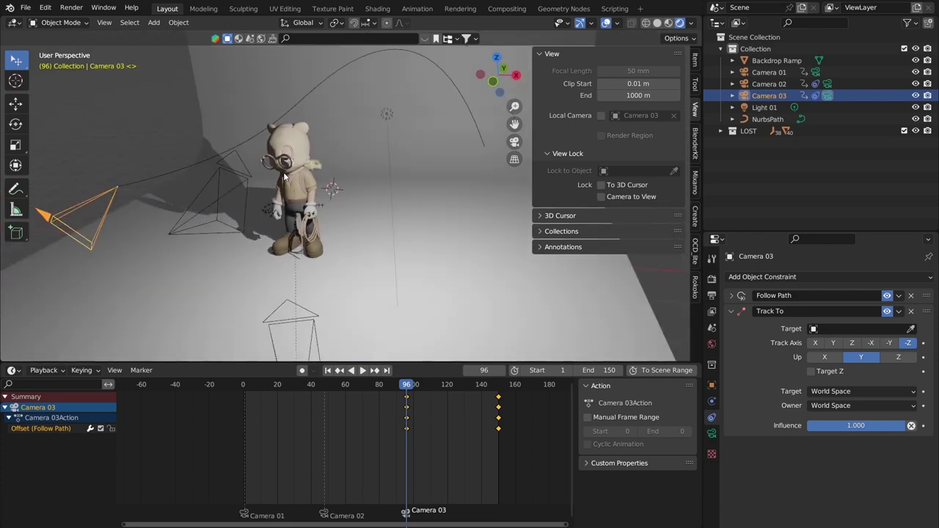
shift+middle_drag(307, 157, 349, 197)
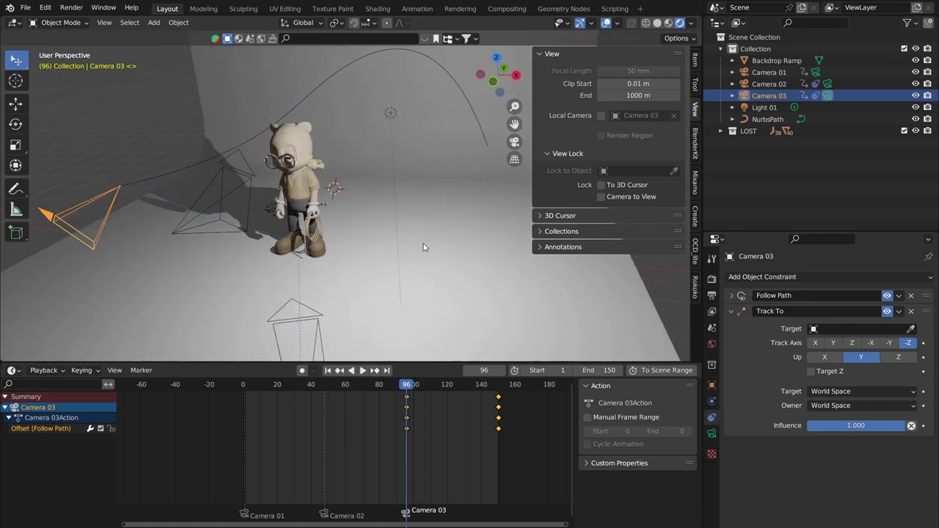
key(shift+a)
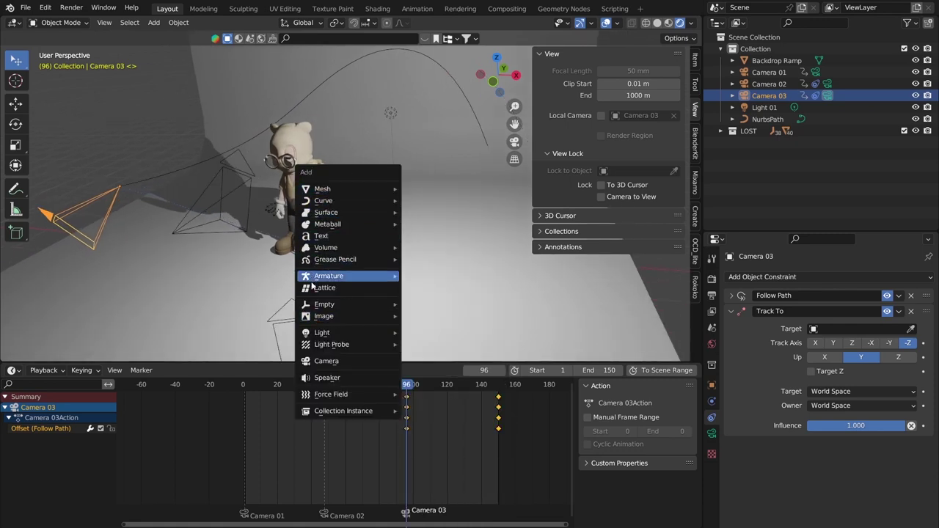
mouse_move(340, 309)
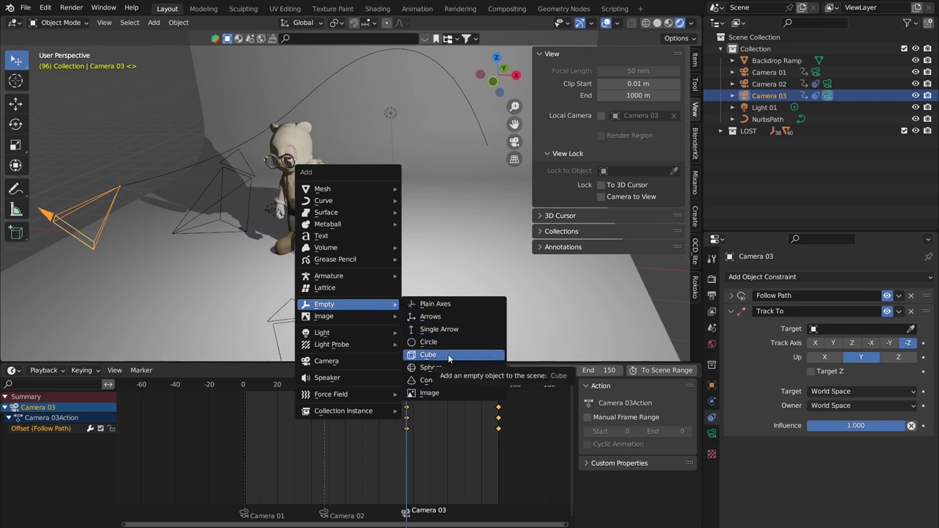
click(430, 316)
middle_drag(430, 316, 339, 156)
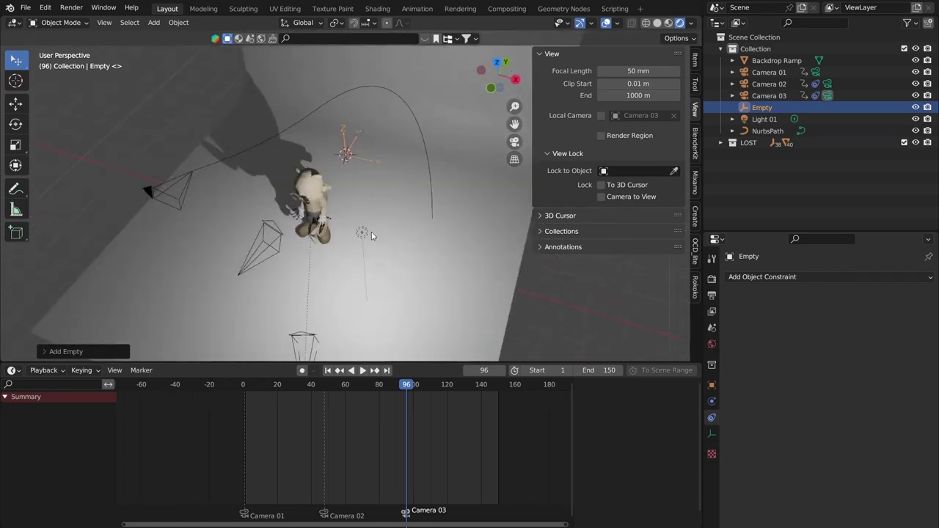
Try to parent the empty and the character's balaclava head to the Backdrop Ramp with the Object option
middle_drag(371, 236, 272, 190)
middle_drag(335, 183, 393, 185)
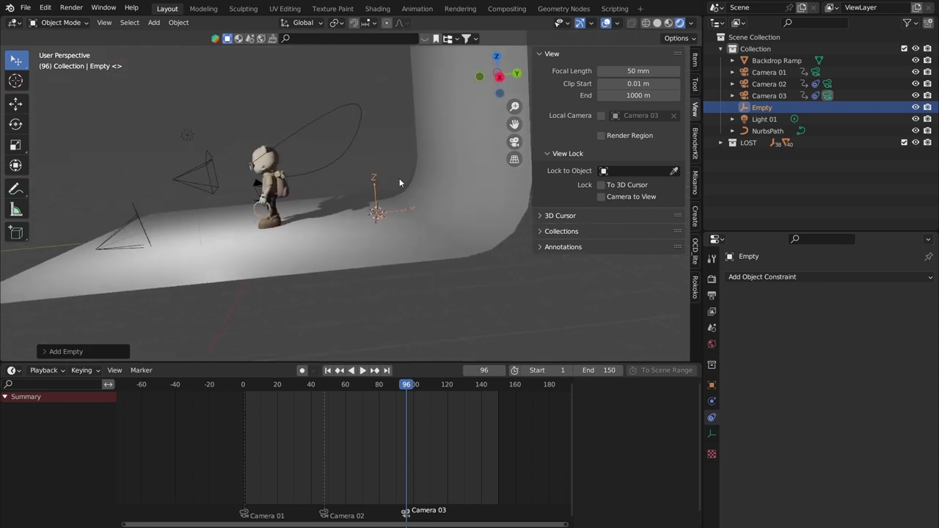
middle_drag(399, 179, 465, 220)
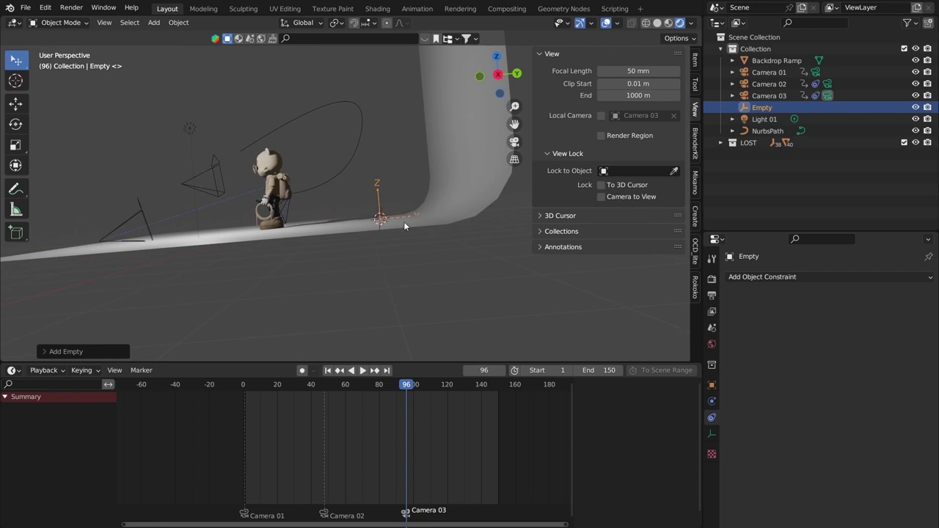
middle_drag(334, 221, 440, 290)
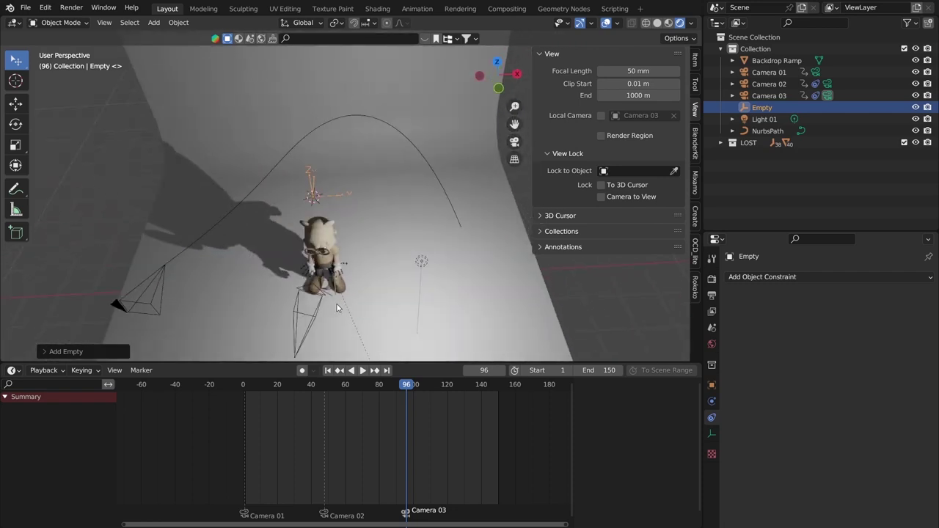
middle_drag(328, 237, 289, 226)
click(289, 225)
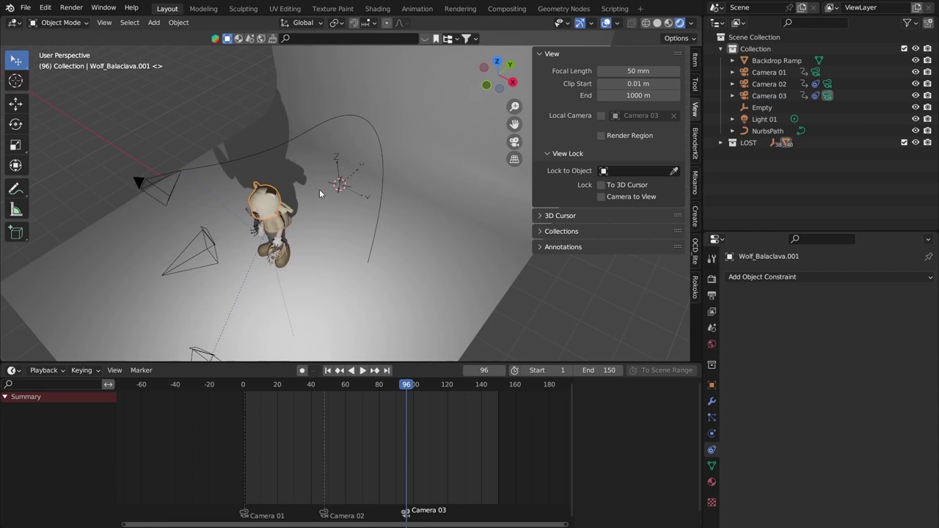
click(352, 179)
click(271, 207)
click(351, 179)
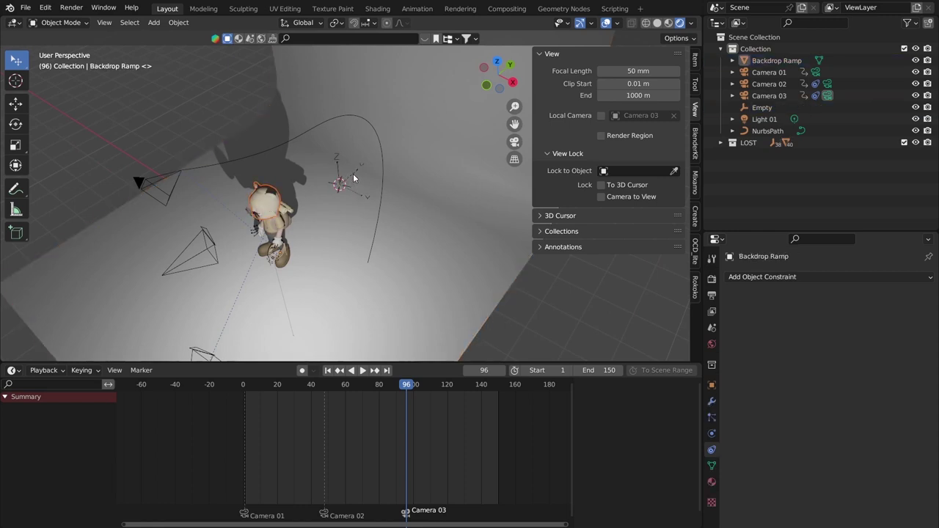
shift+click(355, 178)
shift+click(347, 144)
key(ctrl+p)
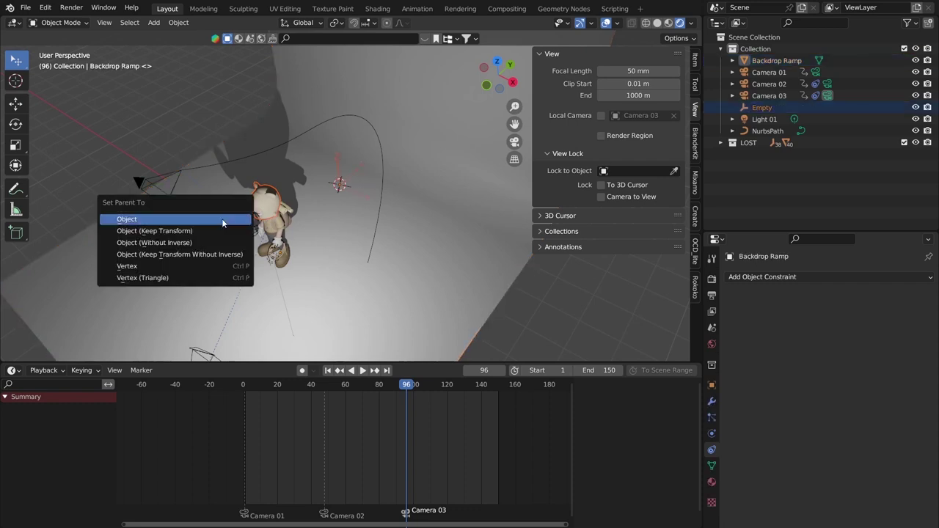
click(222, 219)
middle_drag(300, 170, 324, 138)
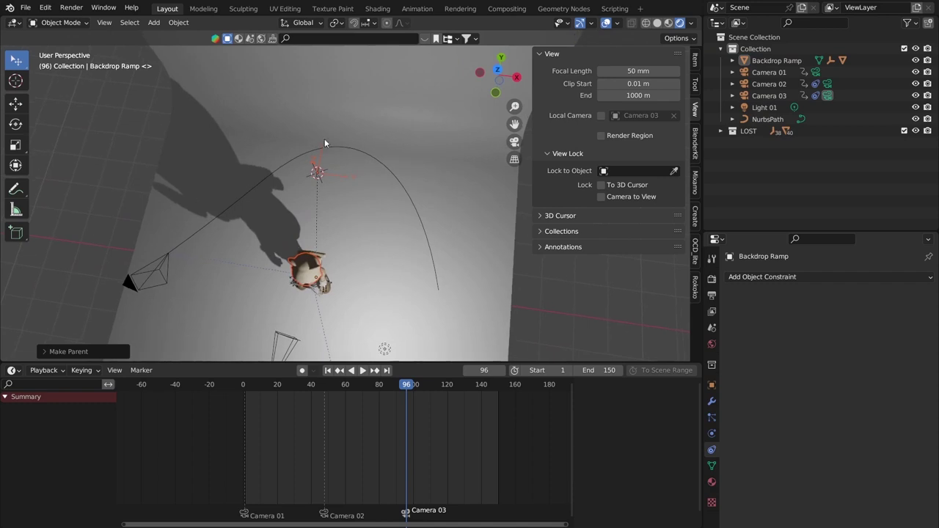
middle_drag(402, 194, 422, 197)
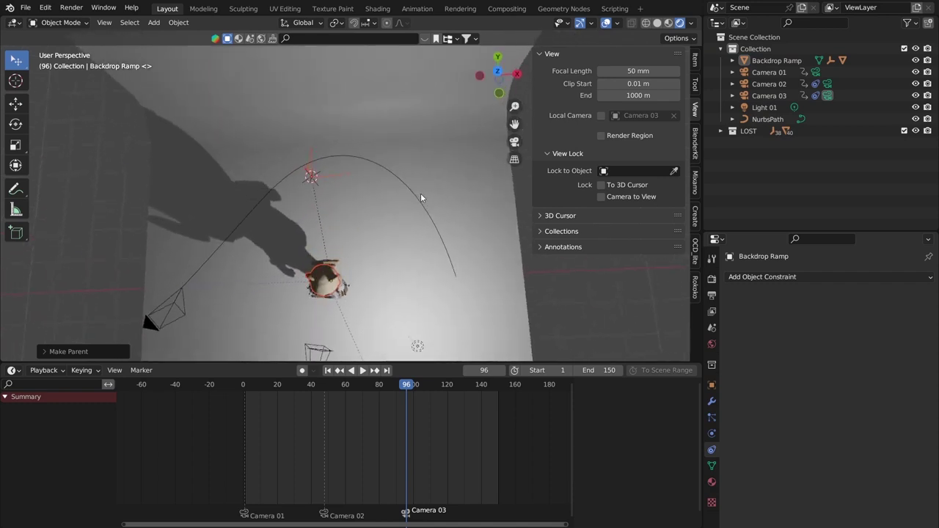
Test-rotate the selected head, empty and backdrop together, and undo the rotation and the parenting
key(r)
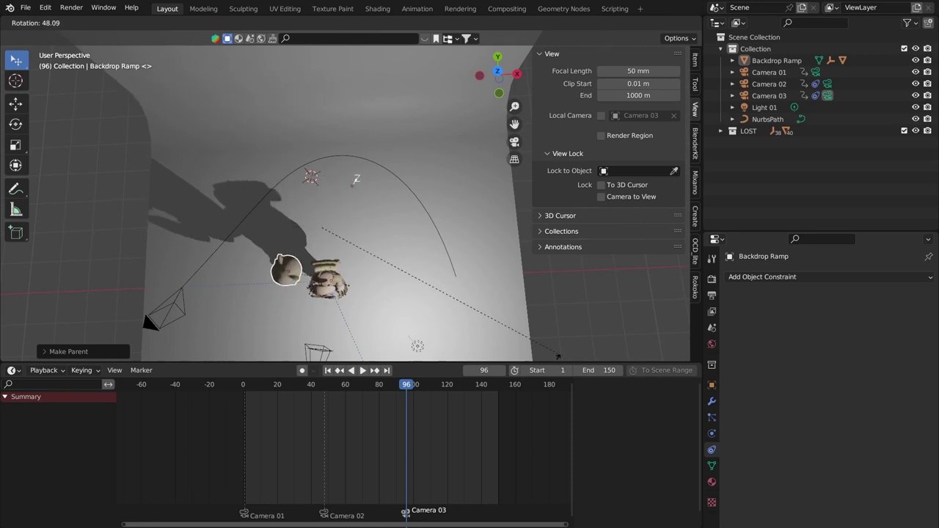
click(458, 71)
middle_drag(412, 133, 325, 182)
middle_drag(388, 176, 440, 250)
key(ctrl+z)
Move the empty from the 3D cursor onto the character's upper body, aligning it from the side and front
click(338, 196)
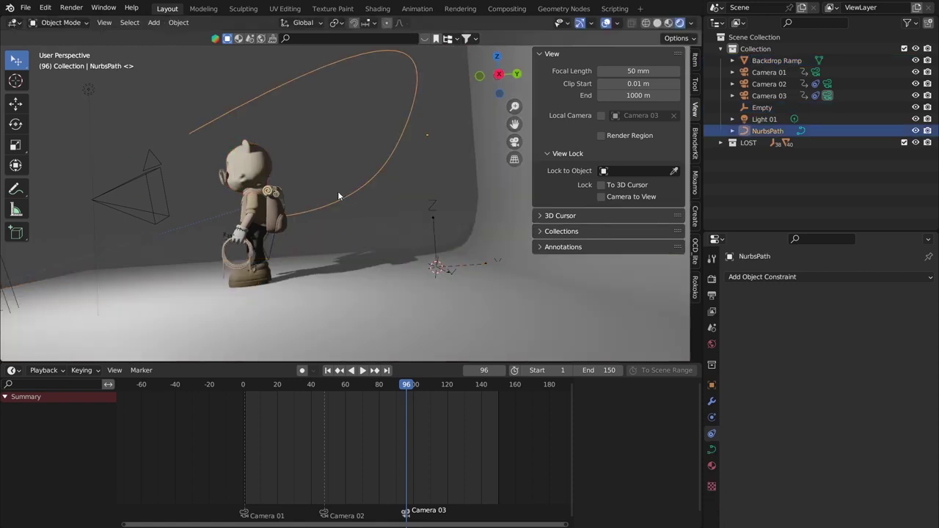
click(436, 264)
key(g)
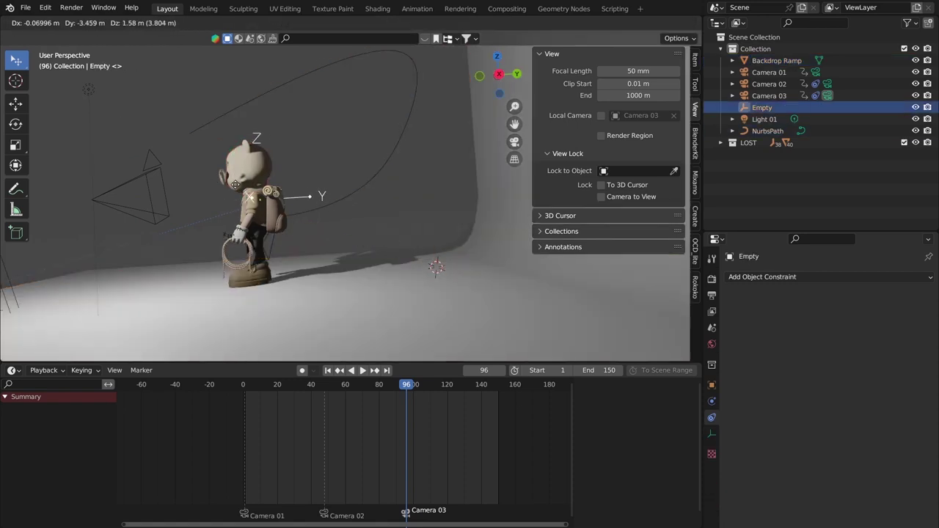
click(236, 185)
middle_drag(236, 185, 302, 187)
key(g)
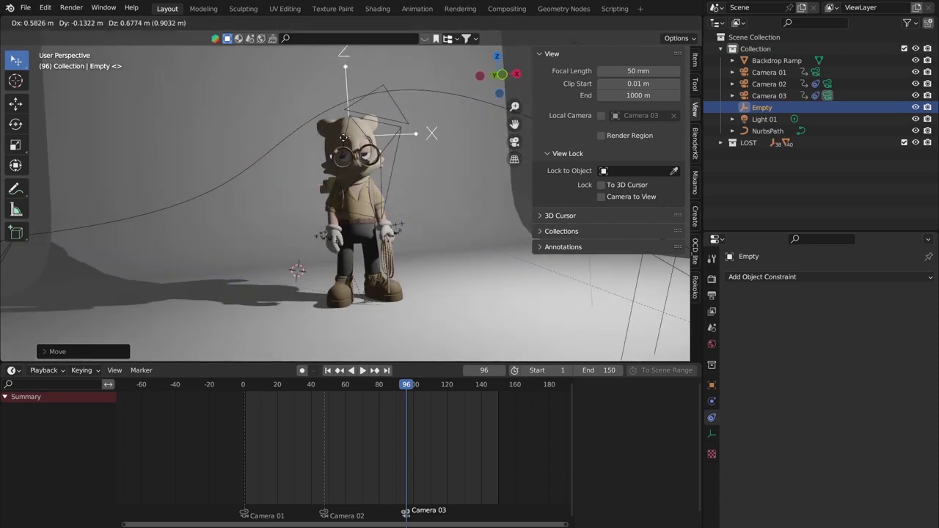
middle_drag(344, 154, 363, 168)
click(459, 196)
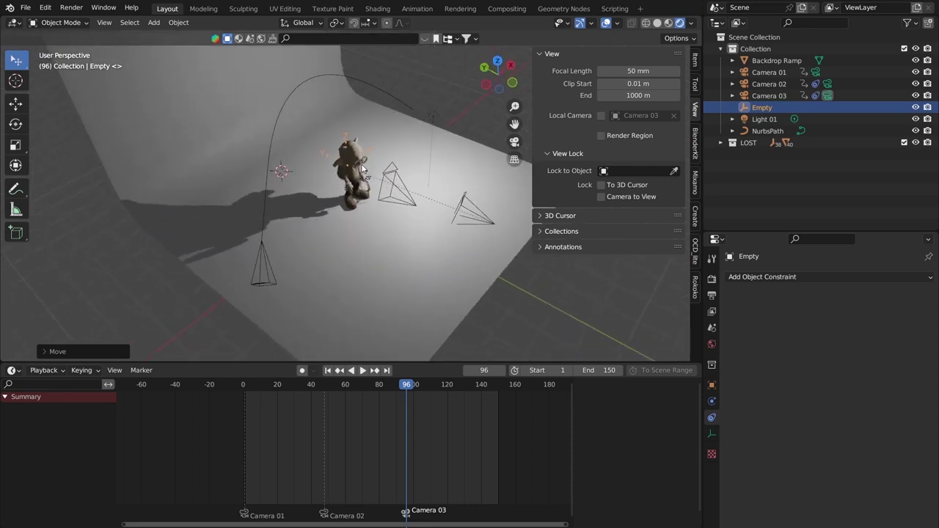
Inspect the empty's placement around the character, reselect it and try moving it
click(349, 190)
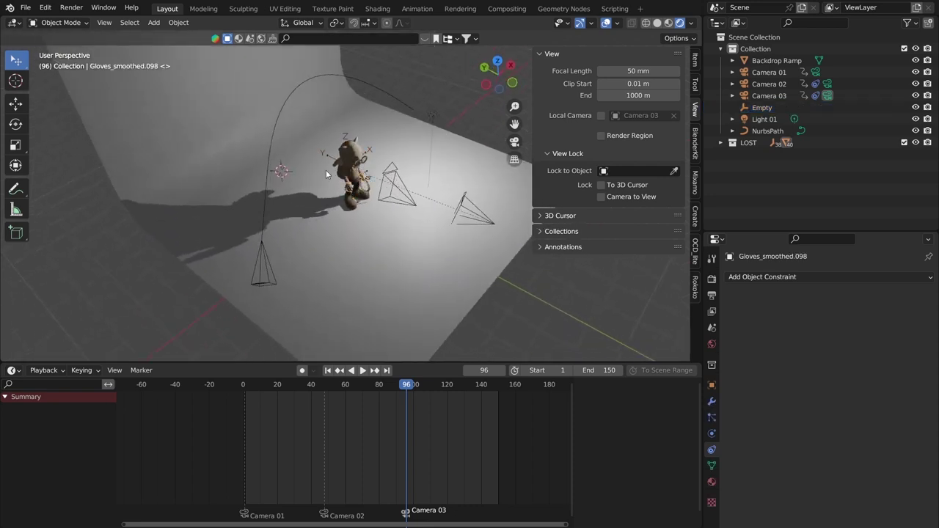
middle_drag(345, 197, 342, 184)
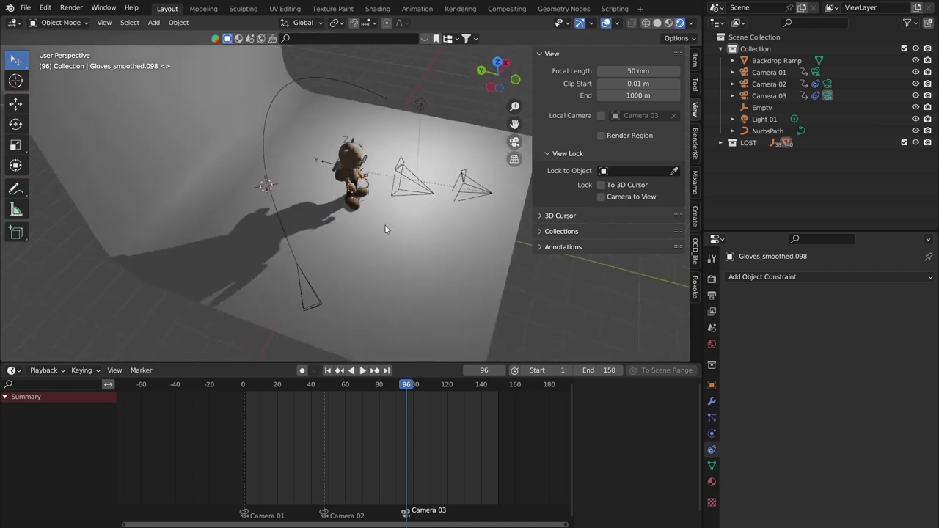
middle_drag(385, 228, 343, 179)
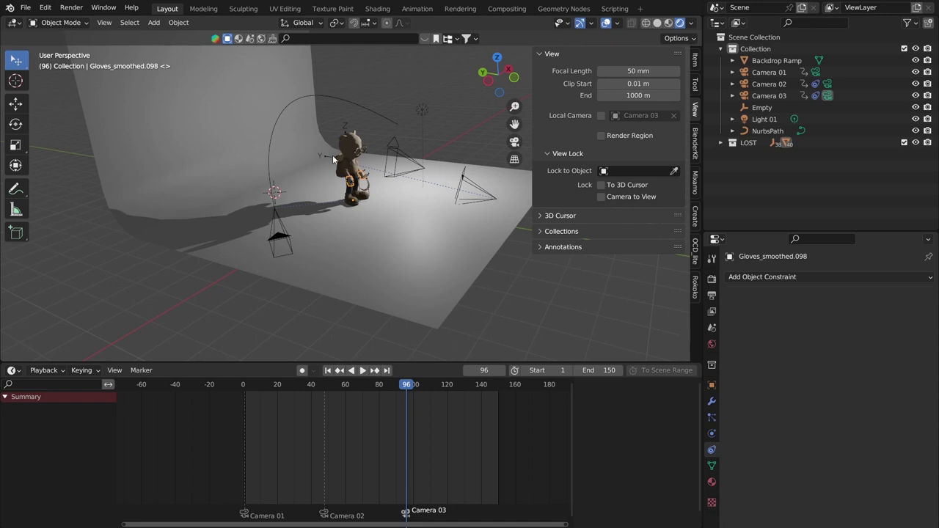
middle_drag(498, 163, 377, 164)
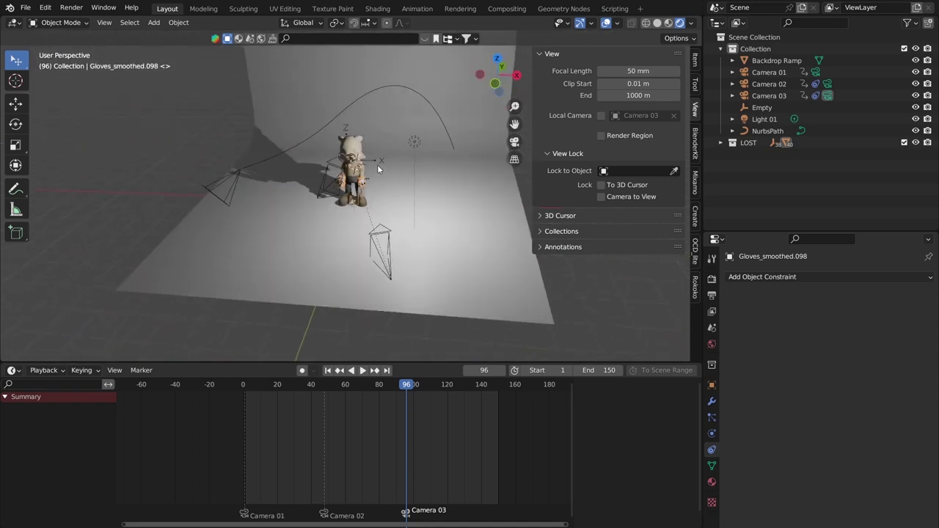
click(370, 152)
click(368, 159)
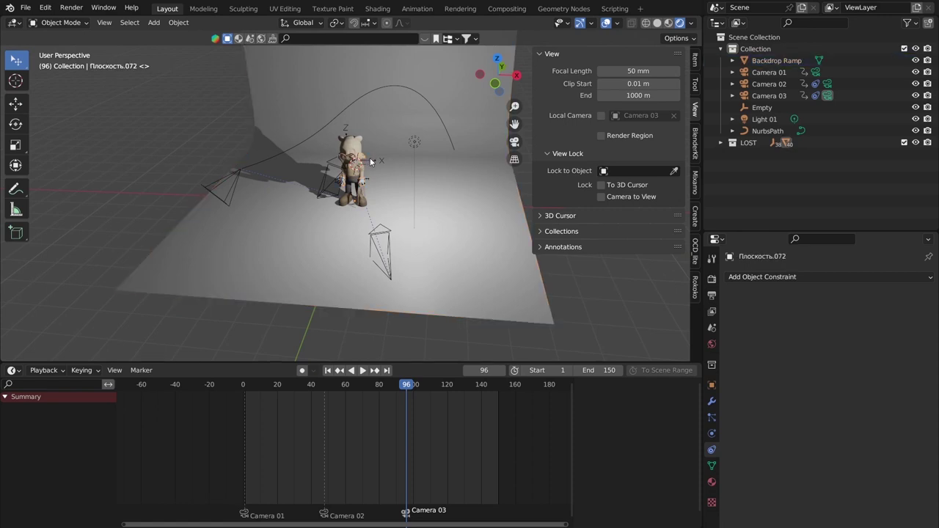
click(369, 163)
key(g)
click(336, 165)
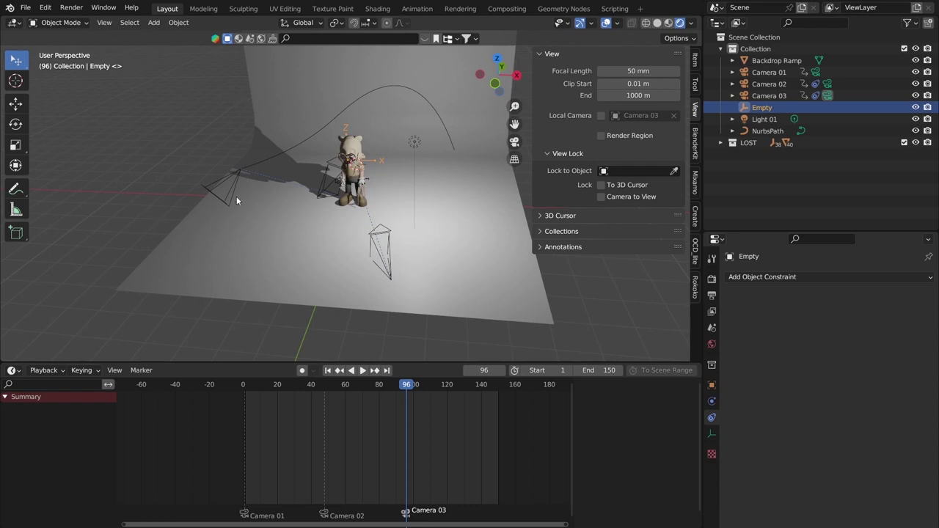
Set the Empty as the target of Camera 03's Track To constraint
middle_drag(237, 196, 220, 215)
click(221, 215)
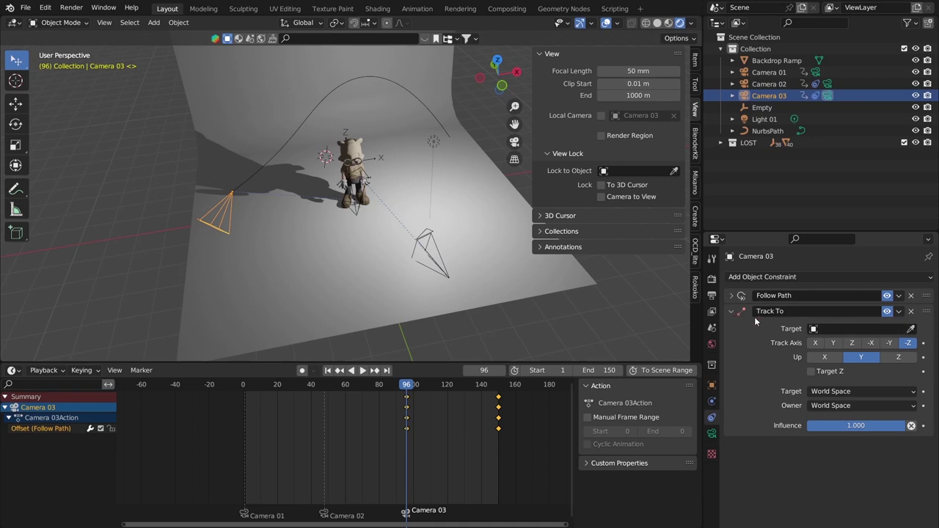
click(910, 328)
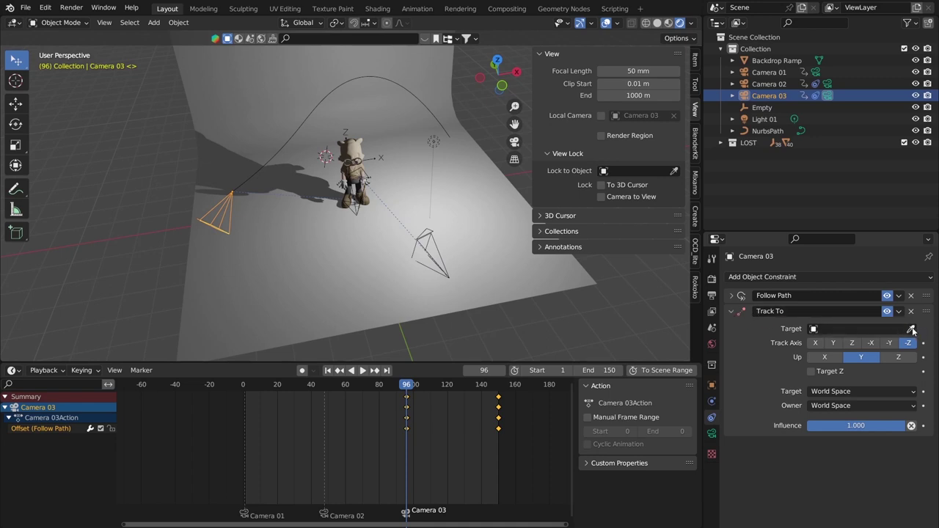
click(764, 106)
key(ctrl+z)
key(ctrl+shift+z)
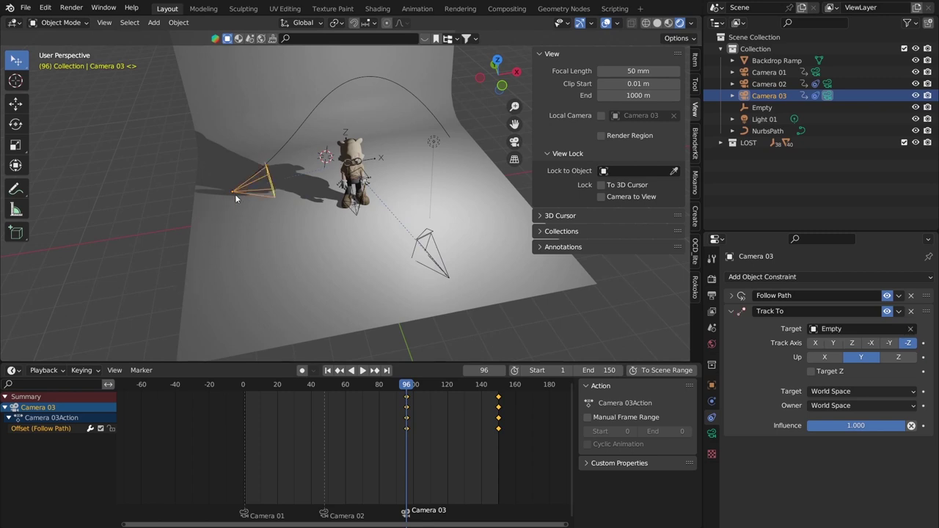
Test Camera 03's tracking by moving the empty around the character and leaving it in its original place
click(374, 163)
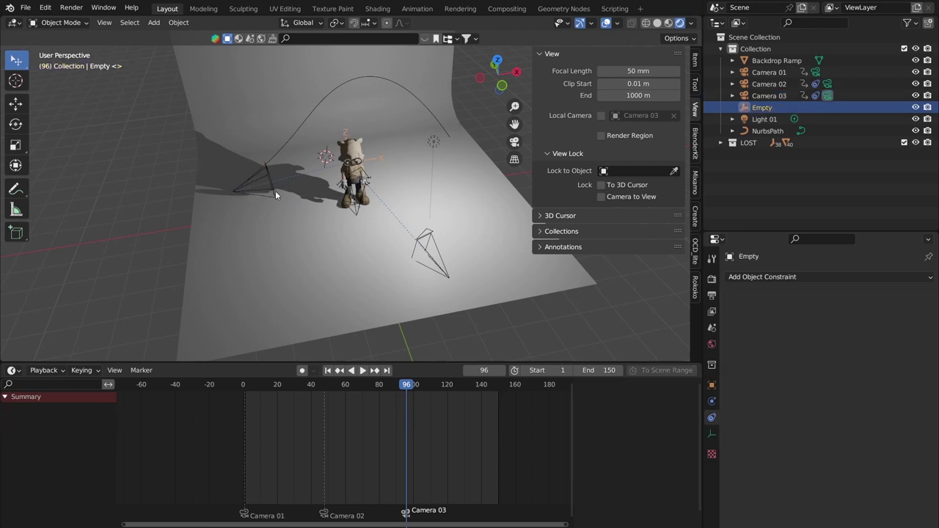
middle_drag(305, 179, 196, 193)
key(g)
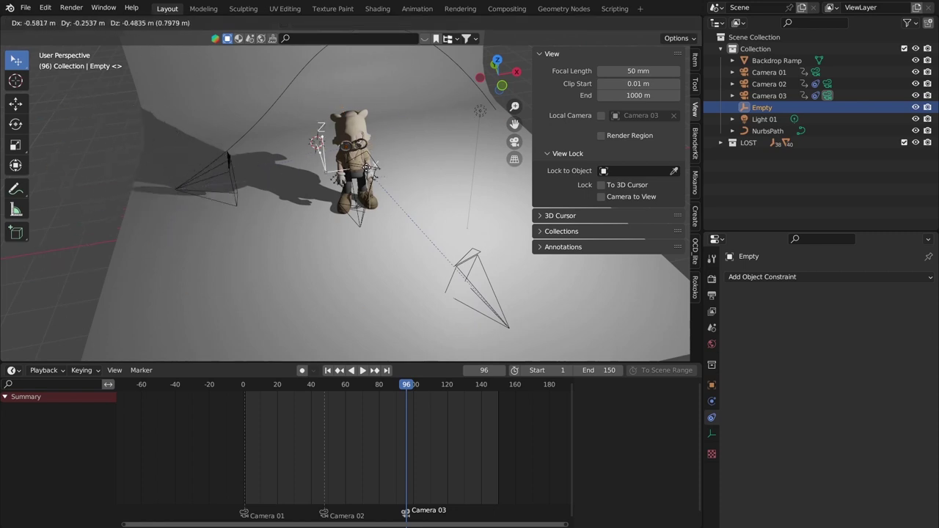
click(361, 82)
middle_drag(361, 82, 319, 90)
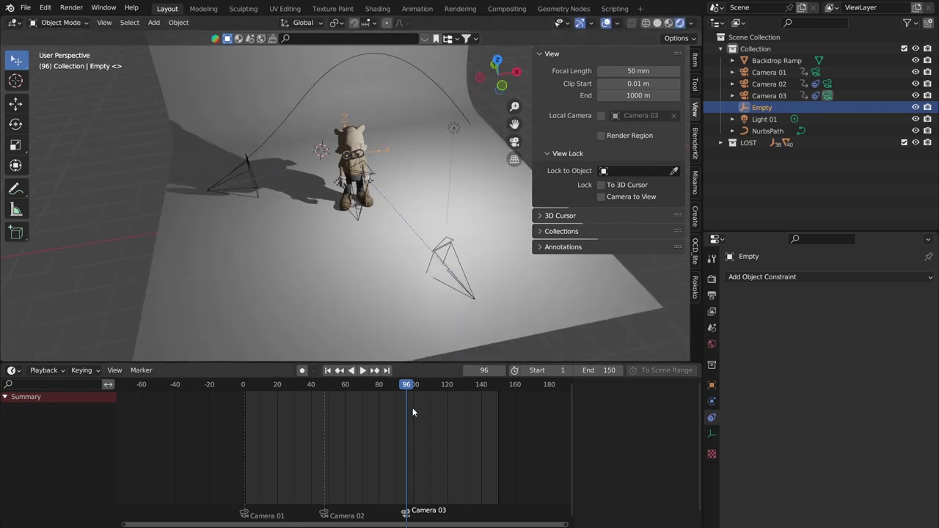
Play the animation through the scene camera from frame 0 to review the three camera shots
drag(412, 413, 243, 382)
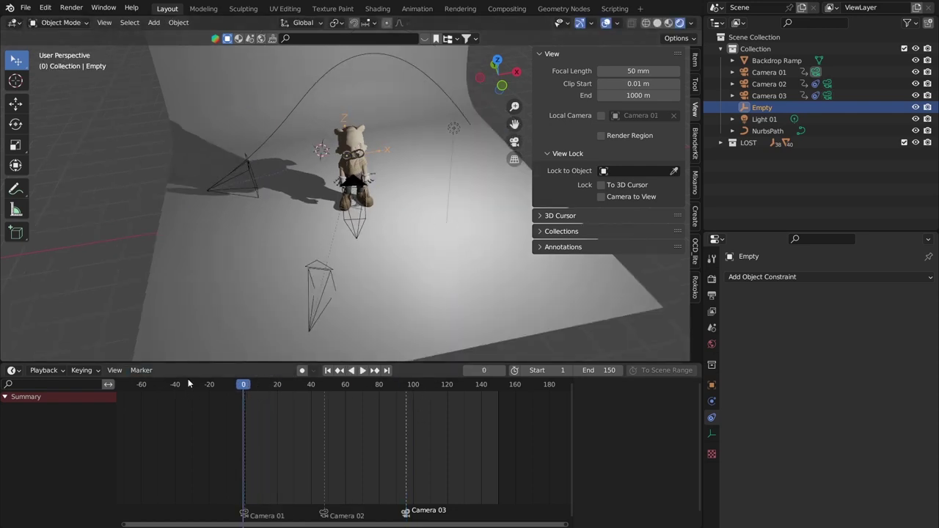
click(515, 142)
key(space)
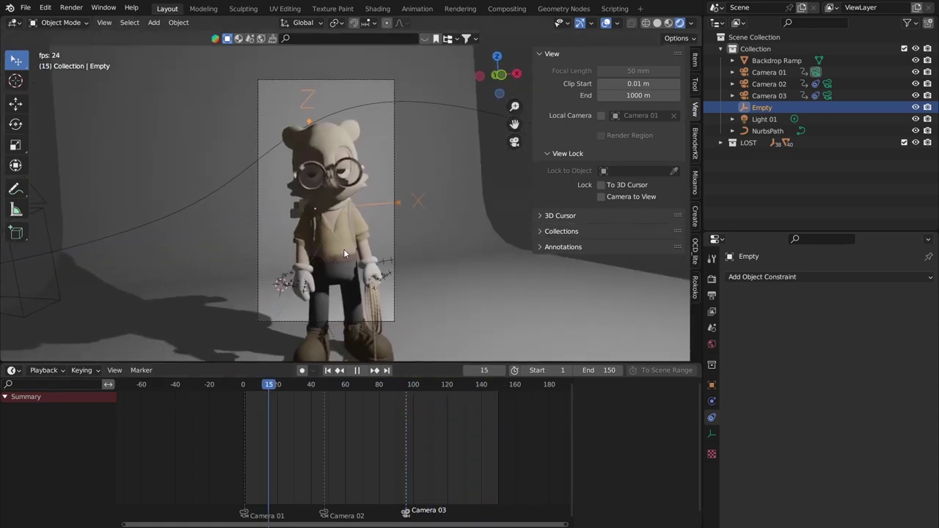
click(377, 388)
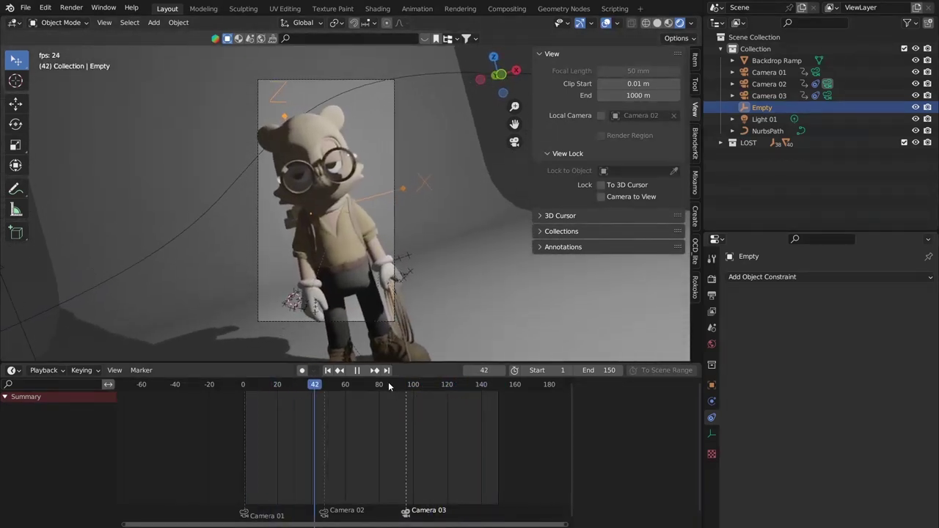
click(389, 387)
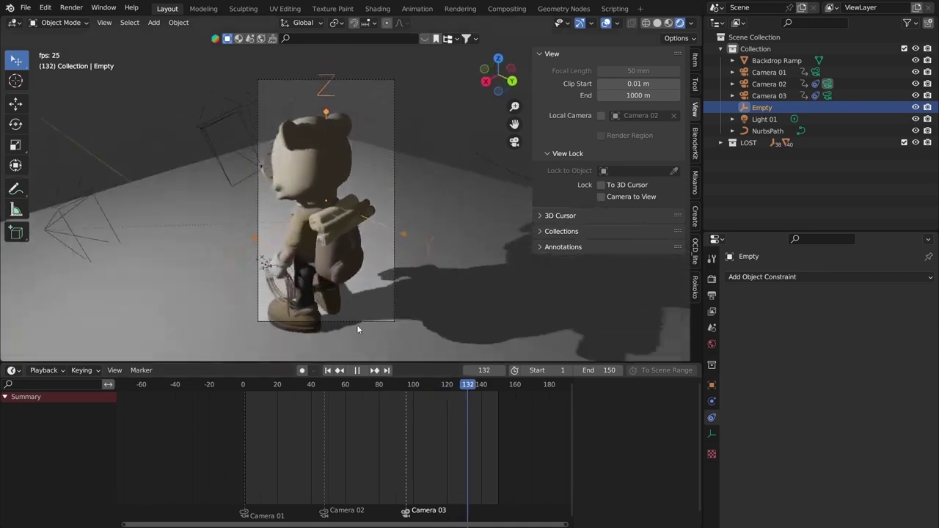
drag(378, 388, 412, 434)
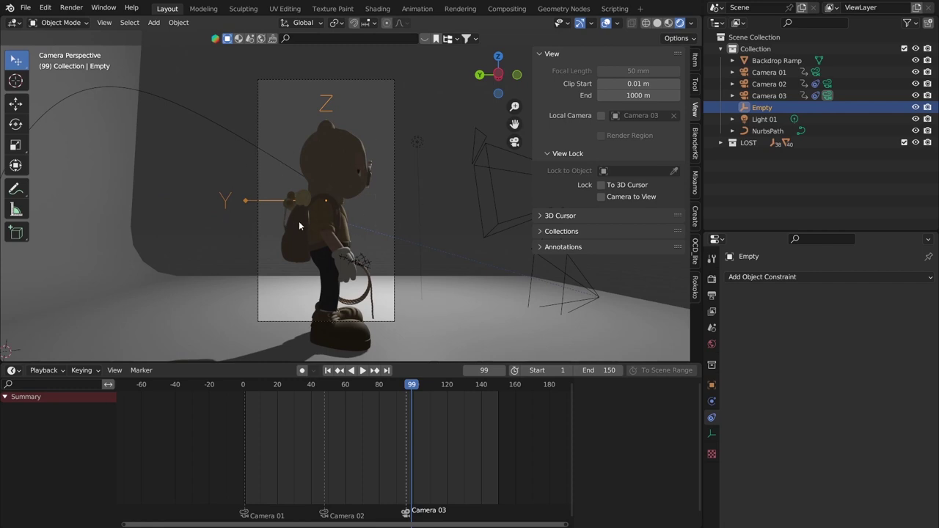
Try moving the empty to a new spot in Camera 03's view and play back the tracking shot
key(g)
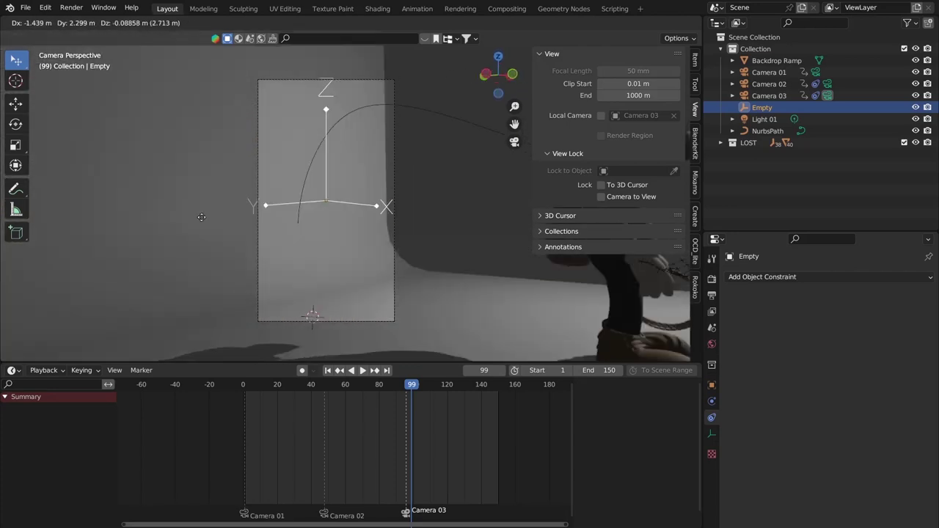
click(326, 207)
key(space)
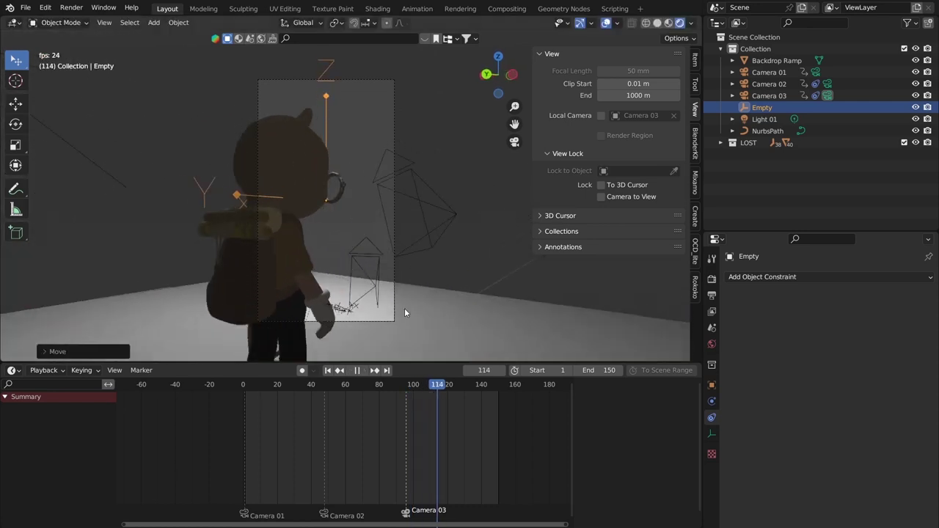
key(space)
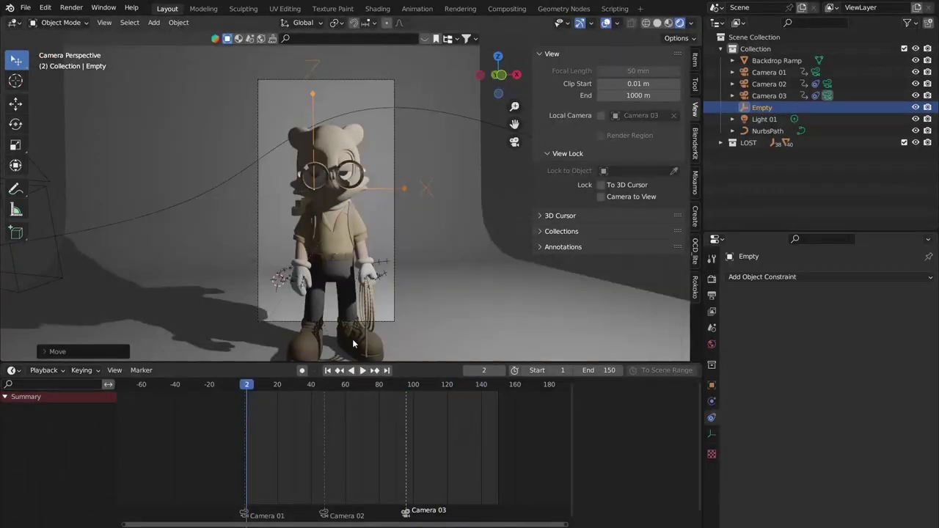
key(space)
At frame 96, move the empty back onto the character's upper body and keyframe its location
drag(367, 387, 409, 389)
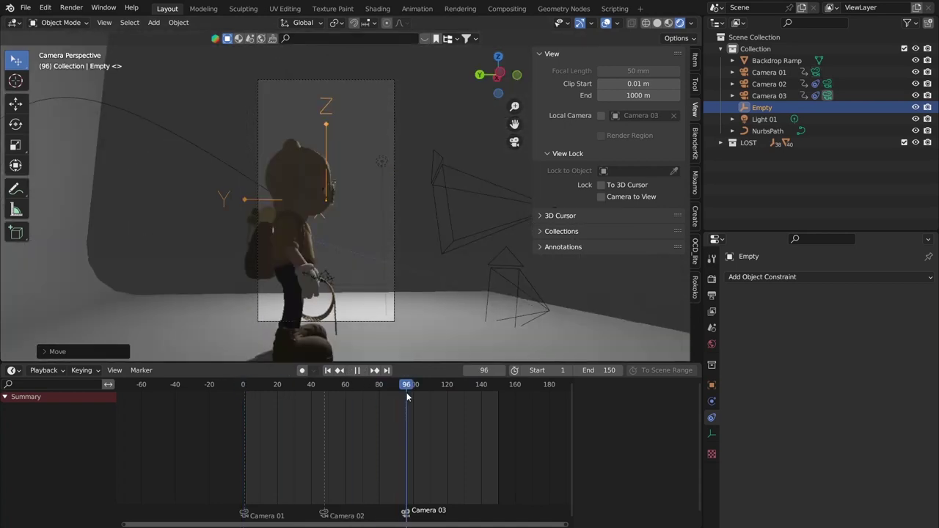
key(g)
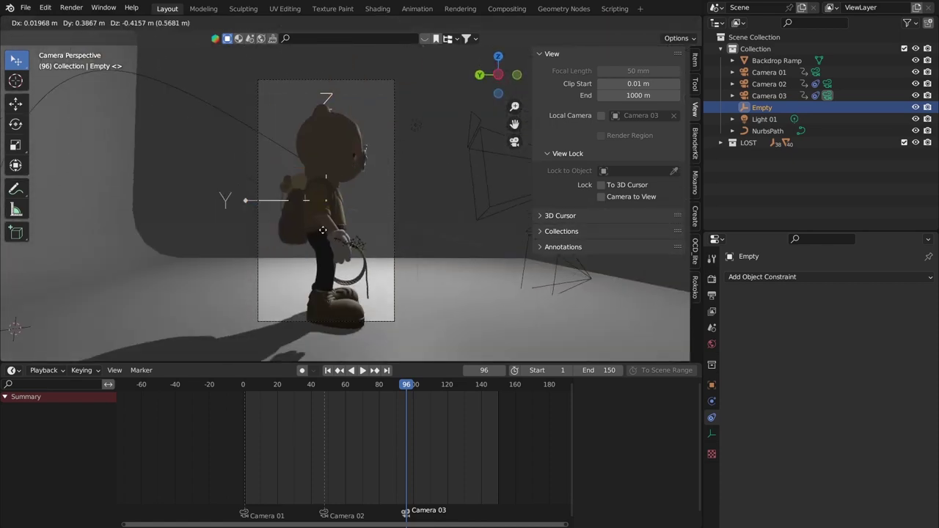
click(323, 231)
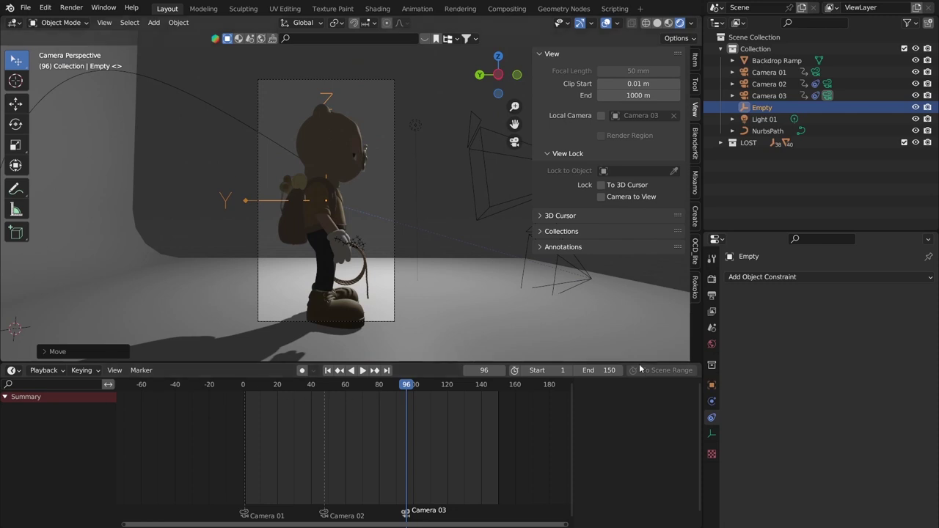
click(712, 384)
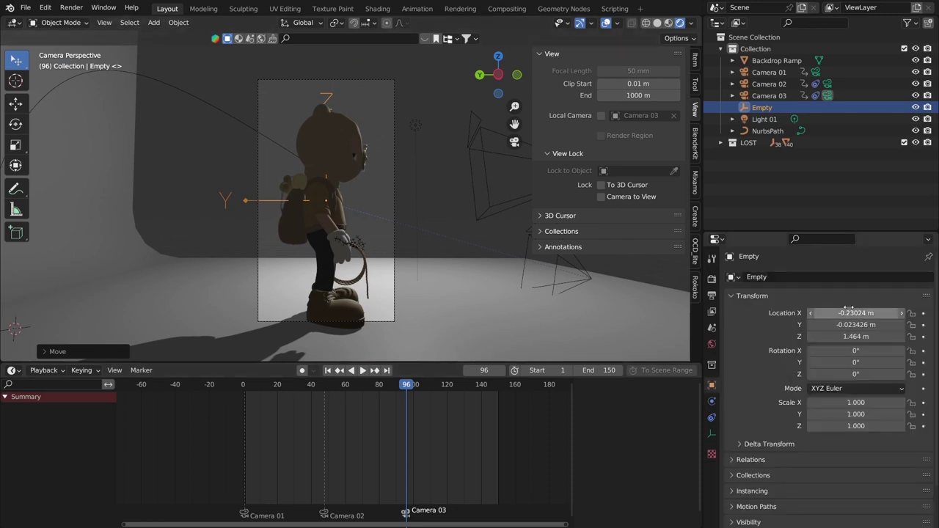
key(i)
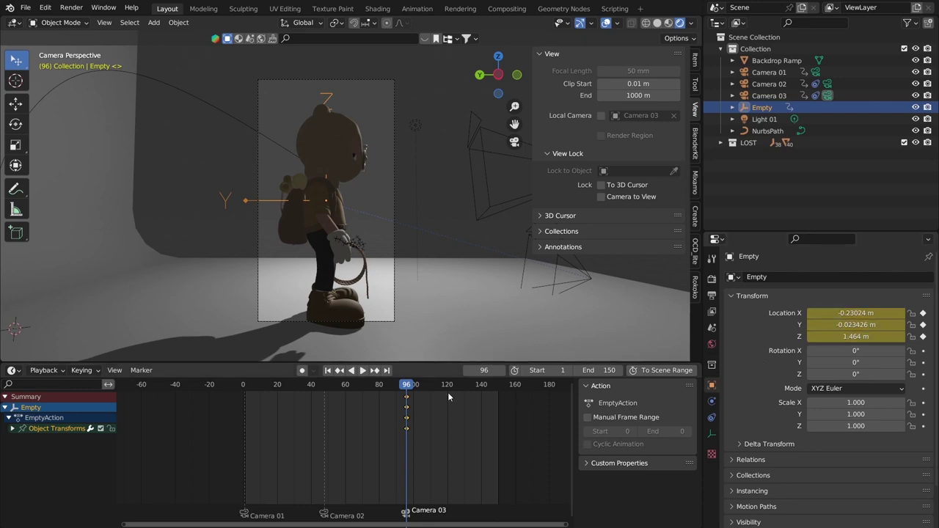
At frame 150, move the empty down to about X 0.70, Y -0.20, Z 0.15 m near the character's feet and keyframe its location
drag(419, 394, 501, 394)
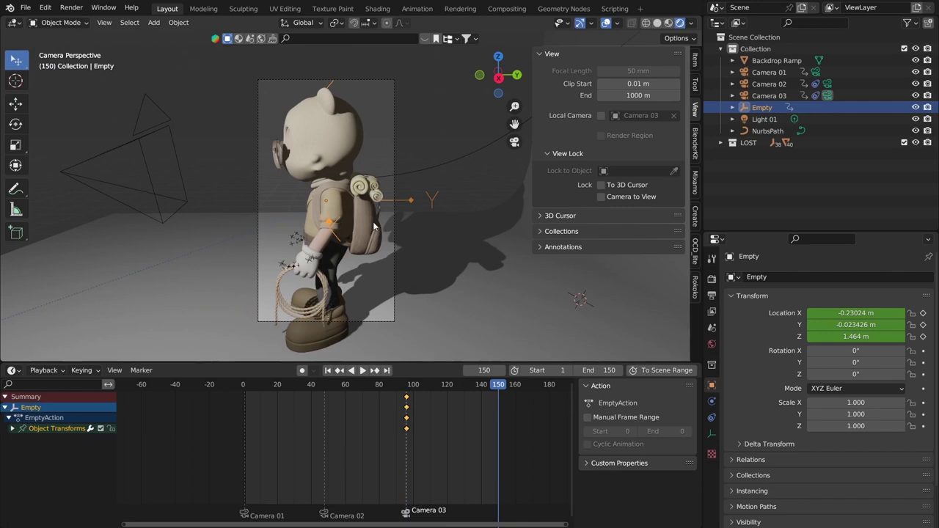
key(g)
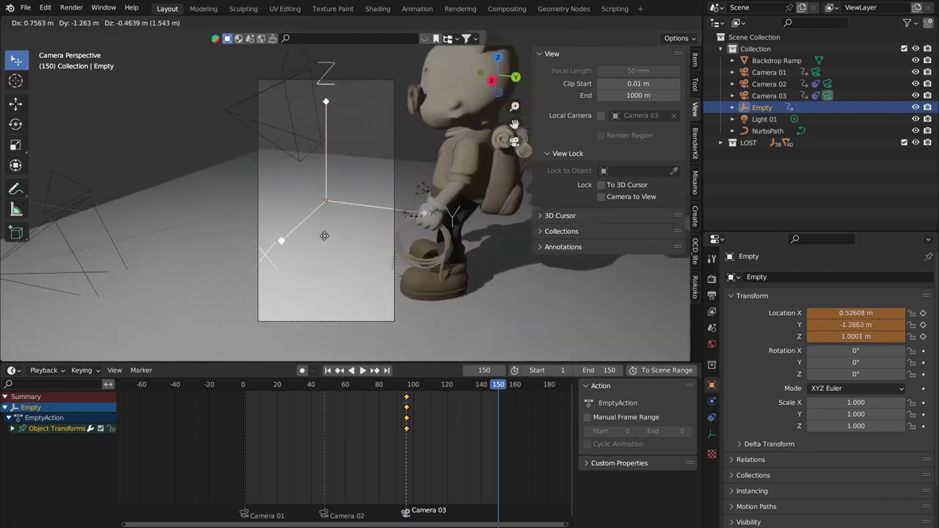
click(358, 270)
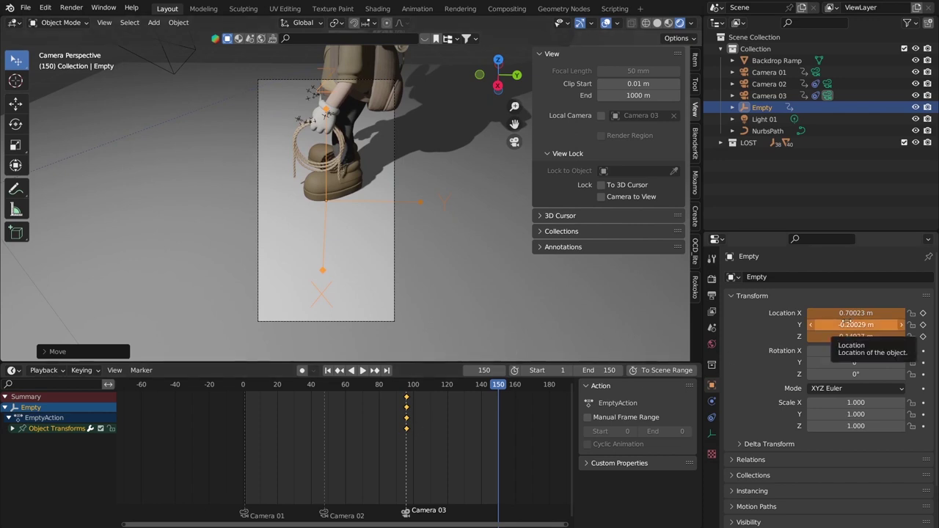
key(i)
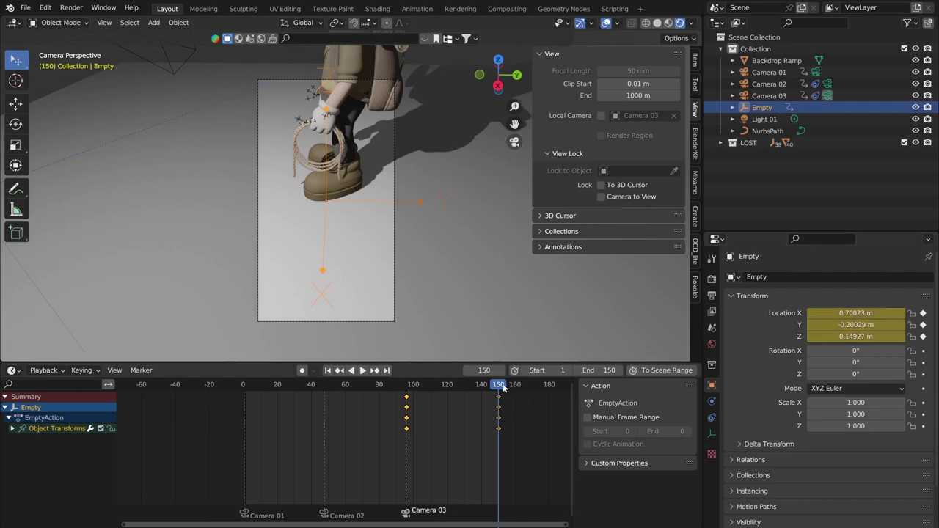
Enlarge the 3D view and play the animation to review how the empty's keyframes steer Camera 03
drag(504, 387, 349, 416)
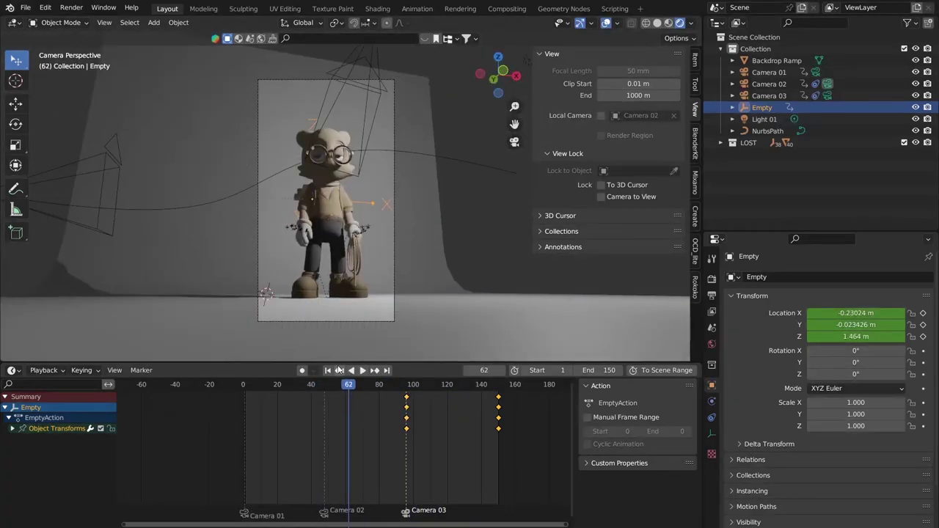
drag(351, 363, 395, 422)
key(space)
drag(348, 443, 260, 447)
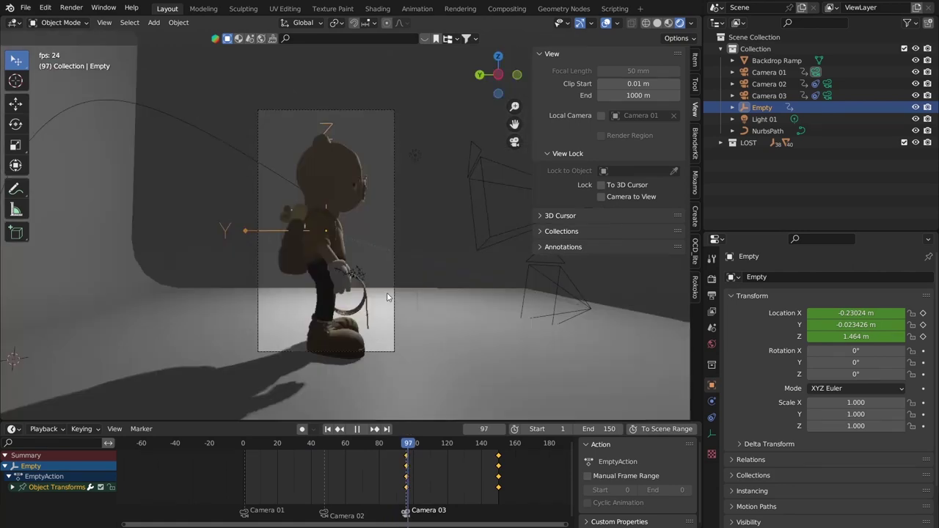
key(space)
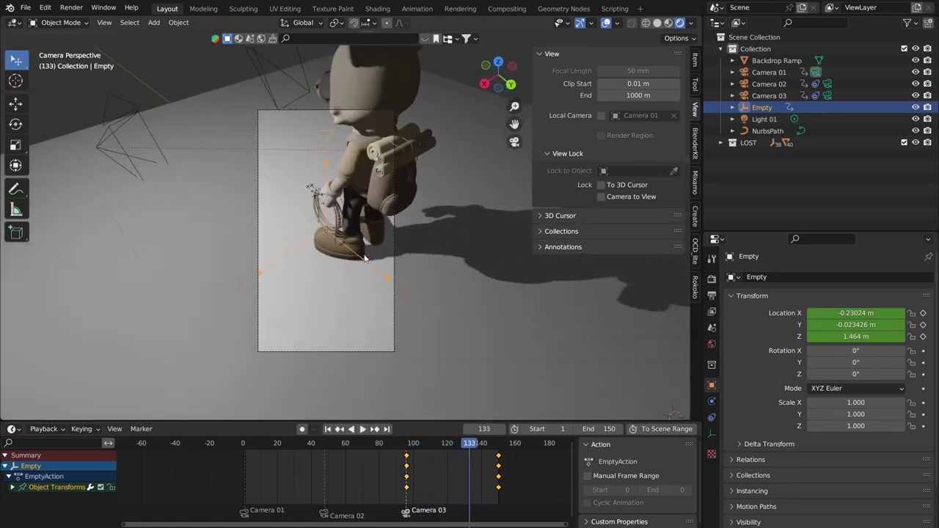
Return to frame 96, select Camera 03 and inspect its position on the path from outside the camera
drag(474, 458, 409, 462)
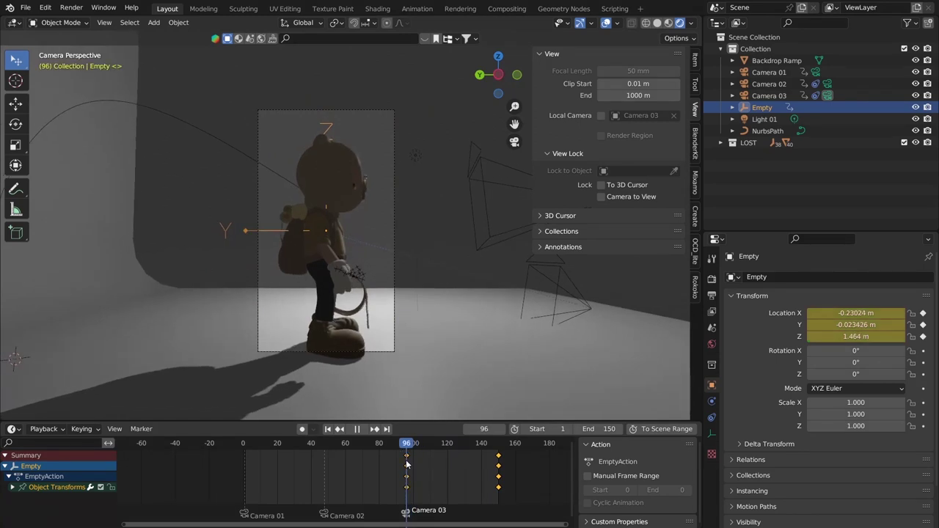
click(359, 111)
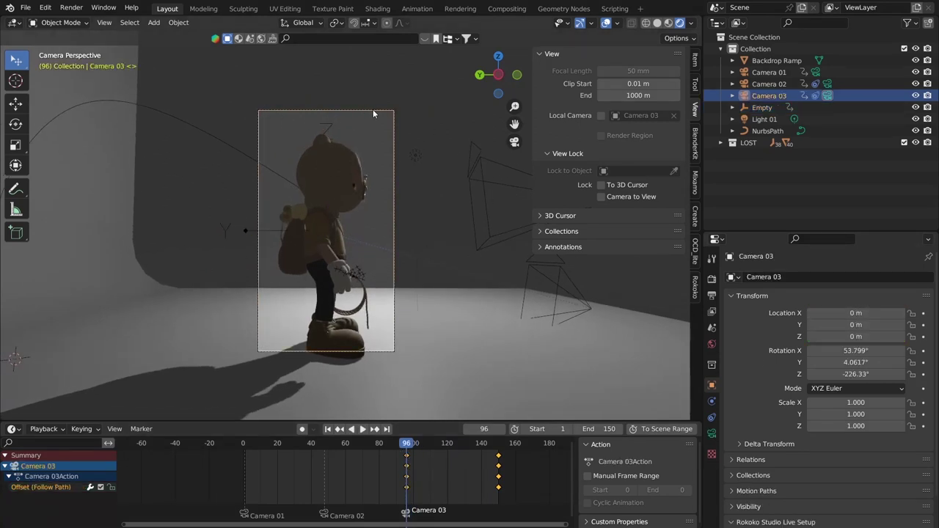
middle_drag(423, 322, 325, 307)
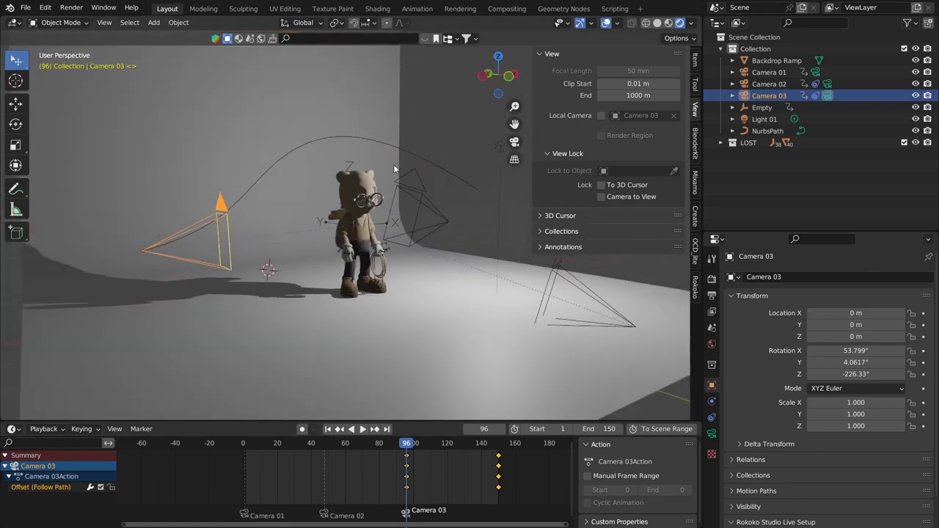
middle_drag(209, 264, 224, 429)
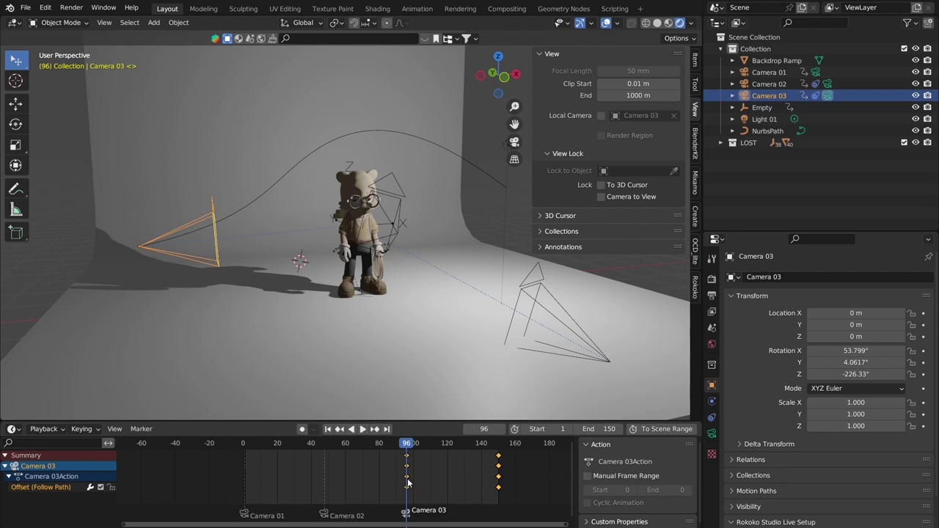
Try offsetting Camera 03's location from the path, then reset the location to 0 m
key(space)
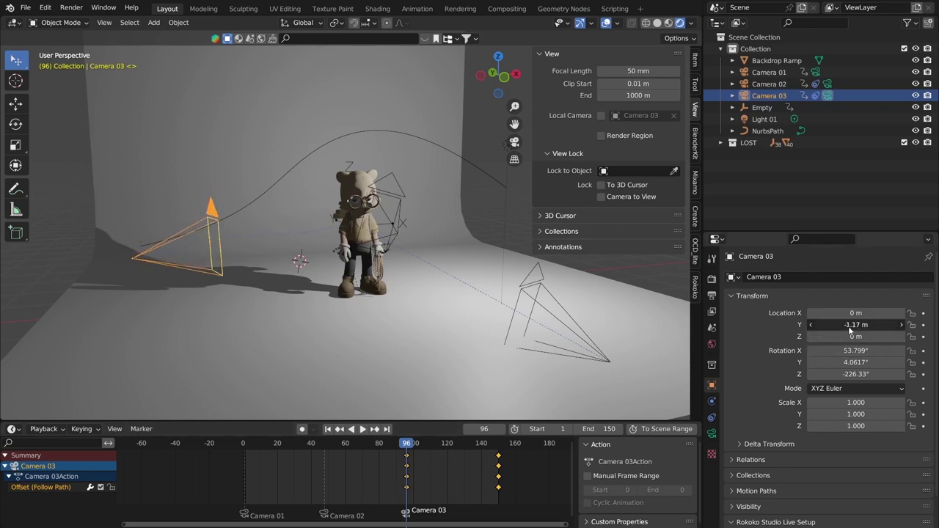
key(BackSpace)
click(515, 141)
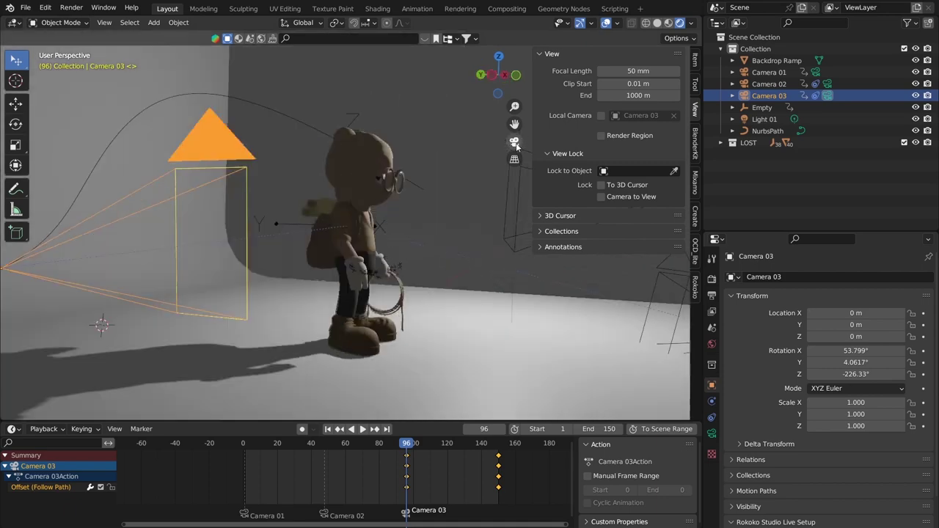
drag(855, 325, 833, 312)
key(BackSpace)
key(BackSpace)
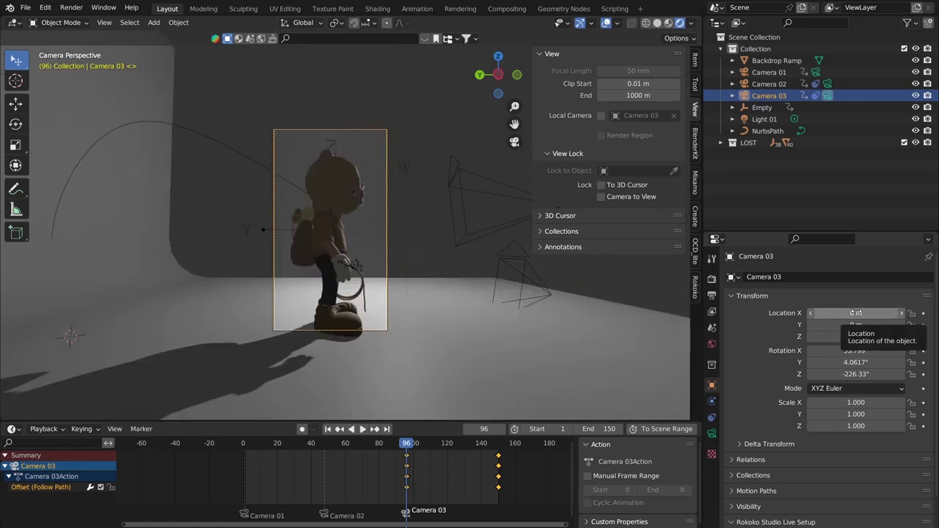
Keyframe Camera 03's location at 0 m on frame 96 and with X at -2.05 m on frame 150
key(i)
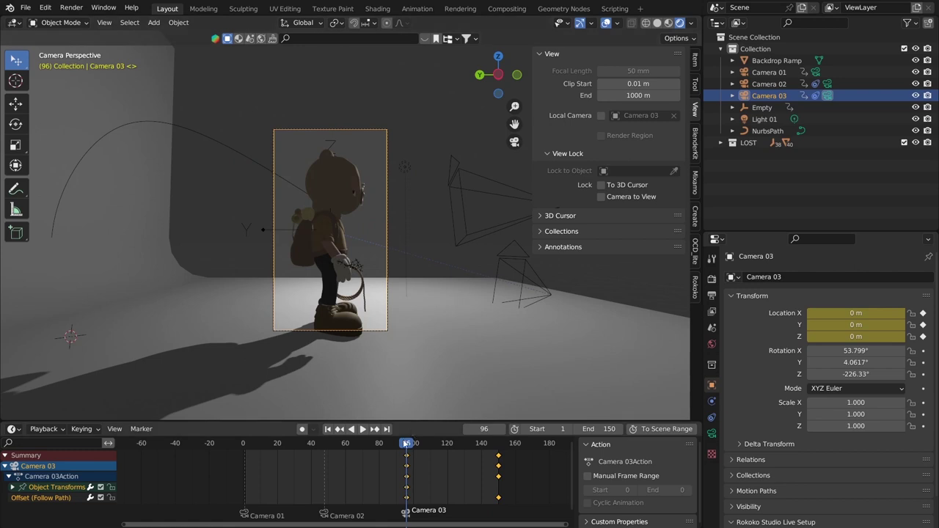
drag(408, 446, 498, 453)
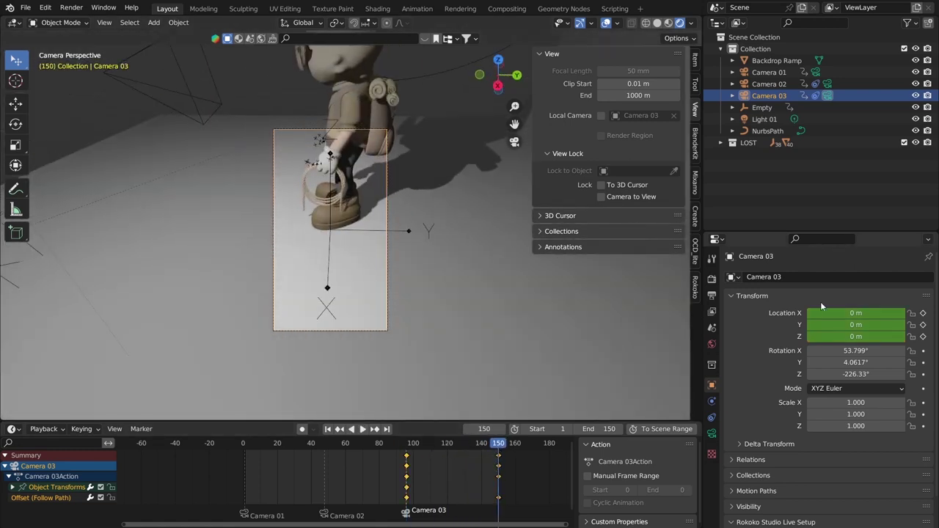
drag(841, 313, 779, 313)
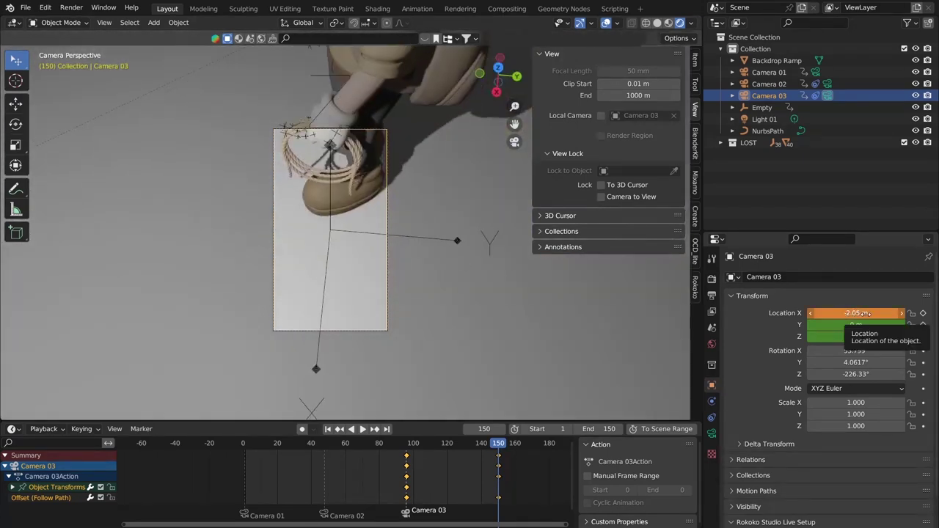
key(i)
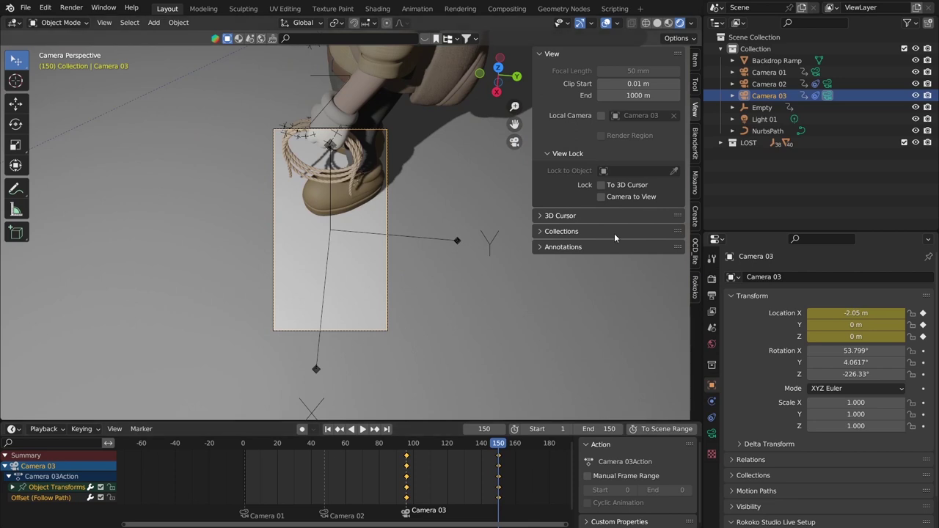
Play the animation from the beginning to check Camera 03's keyframed location
drag(503, 445, 246, 444)
key(space)
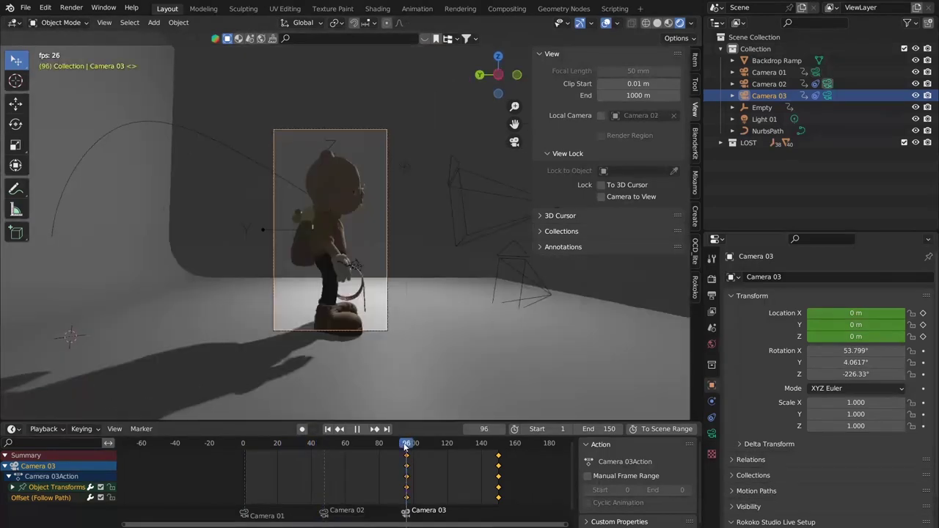
key(space)
Set the playback start frame to 80 and play back Camera 03's shot
click(377, 448)
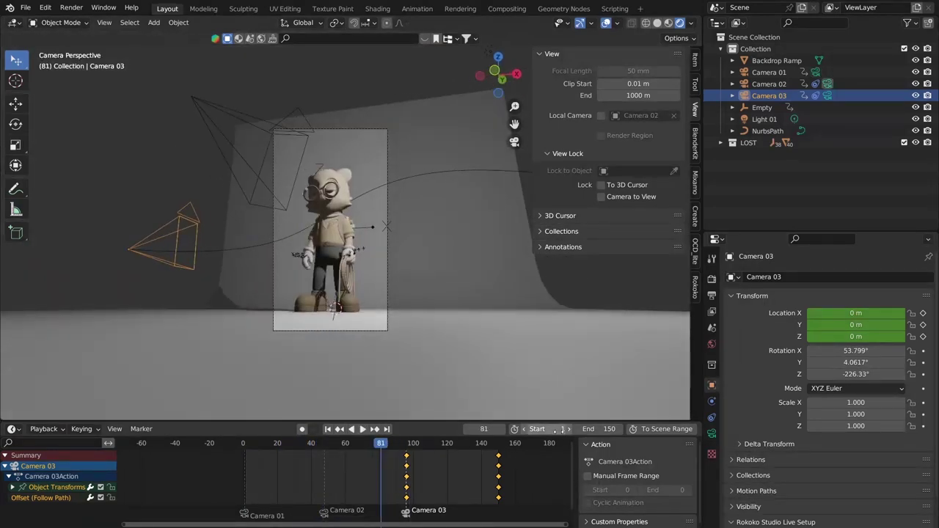
click(548, 433)
text(80)
key(Return)
key(space)
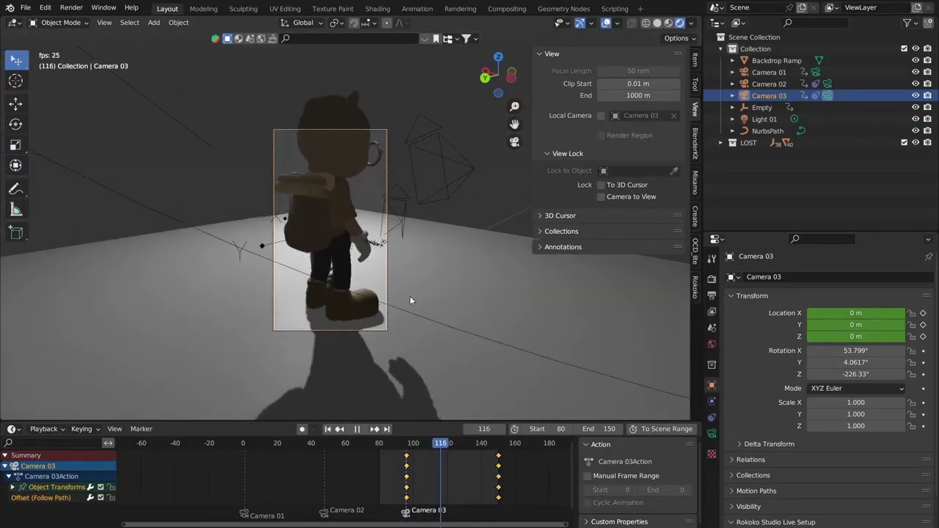
key(space)
middle_drag(268, 201, 396, 182)
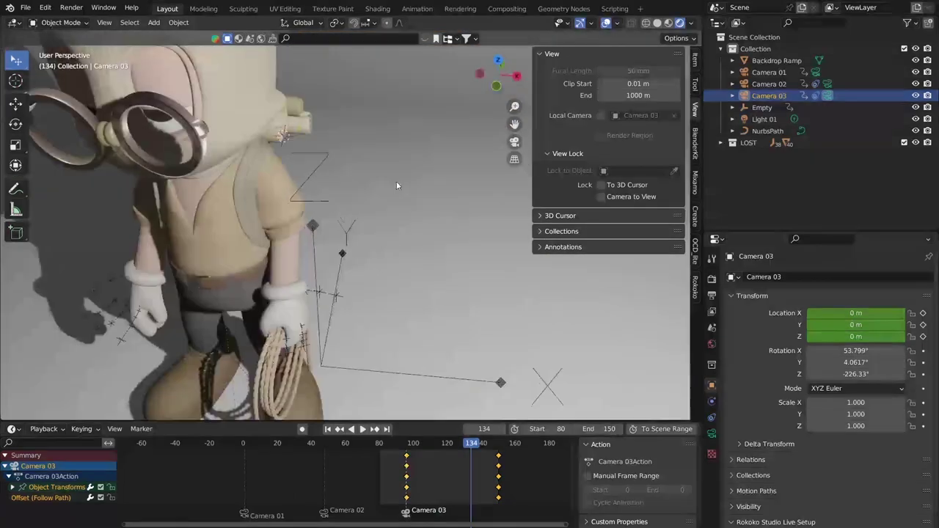
Return the playhead to frame 0 and set the playback start frame to 1
scroll(363, 190, down, 4)
middle_drag(331, 200, 226, 213)
scroll(237, 198, down, 3)
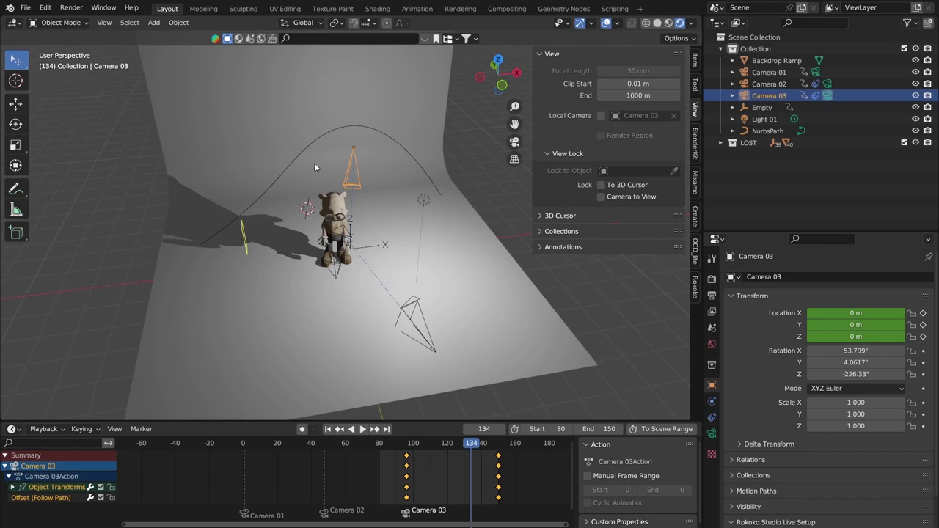
middle_drag(314, 168, 163, 199)
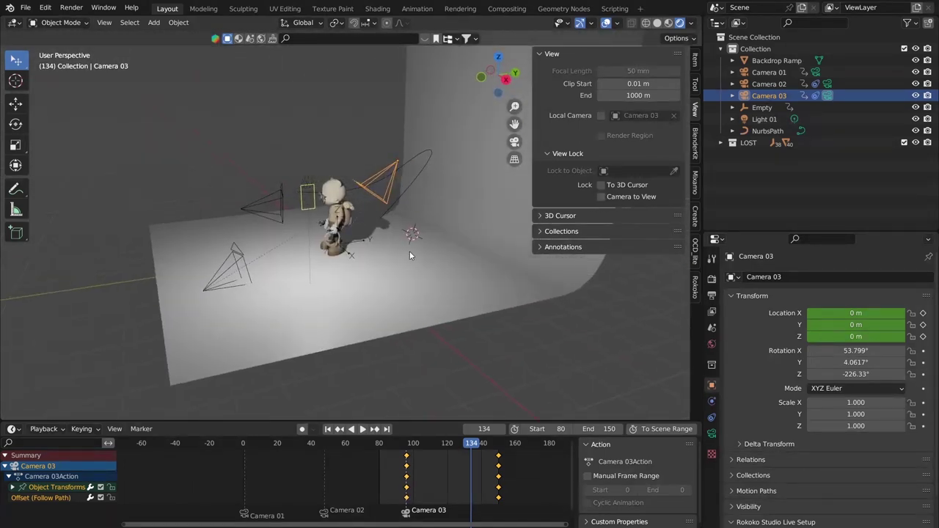
middle_drag(409, 251, 484, 267)
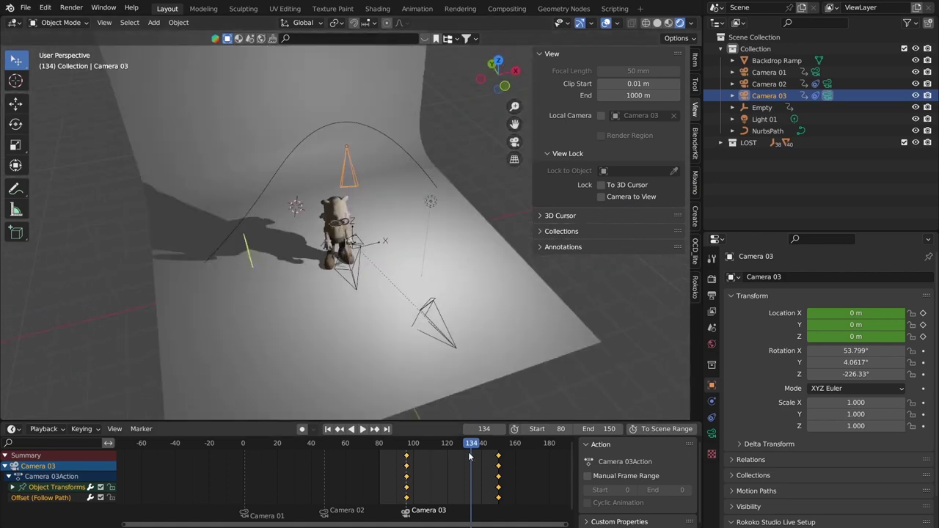
drag(468, 452, 205, 445)
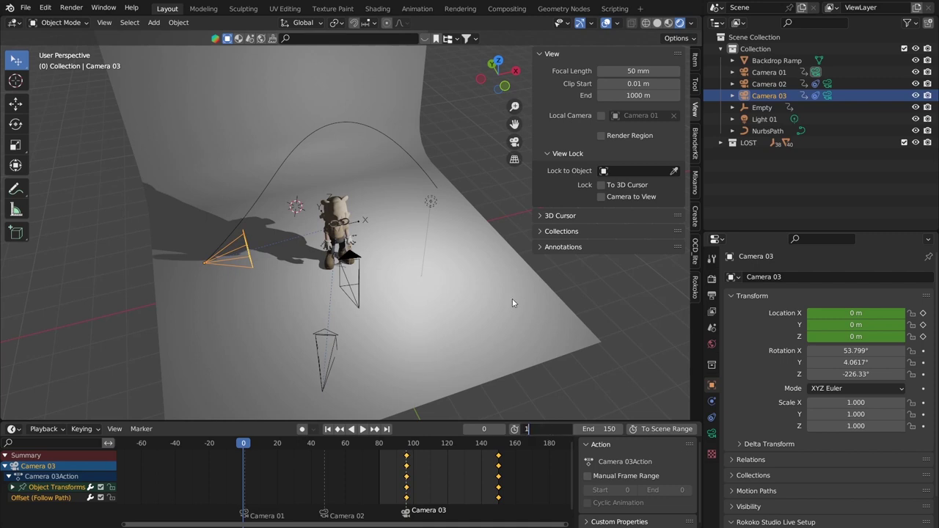
key(Return)
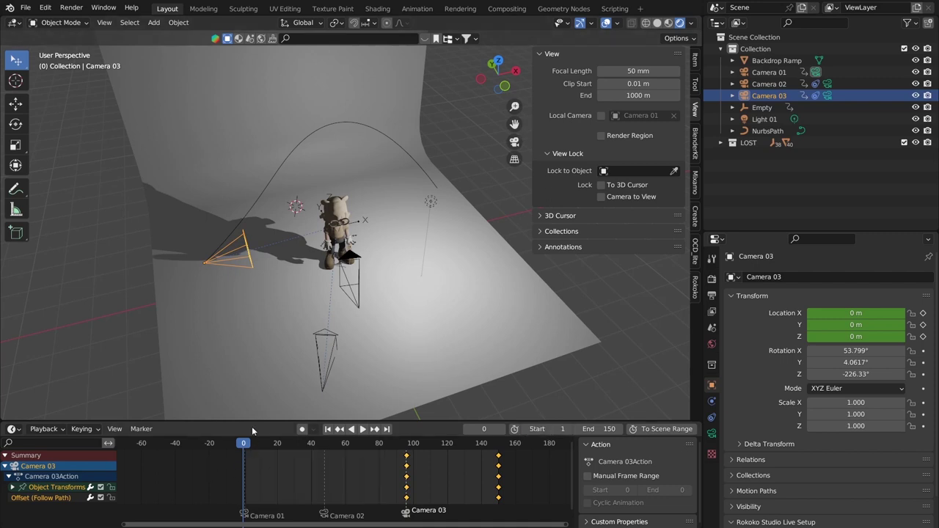
Enlarge the timeline area, and play and scrub the animation from the start through the active camera to check the camera switches
drag(252, 424, 251, 358)
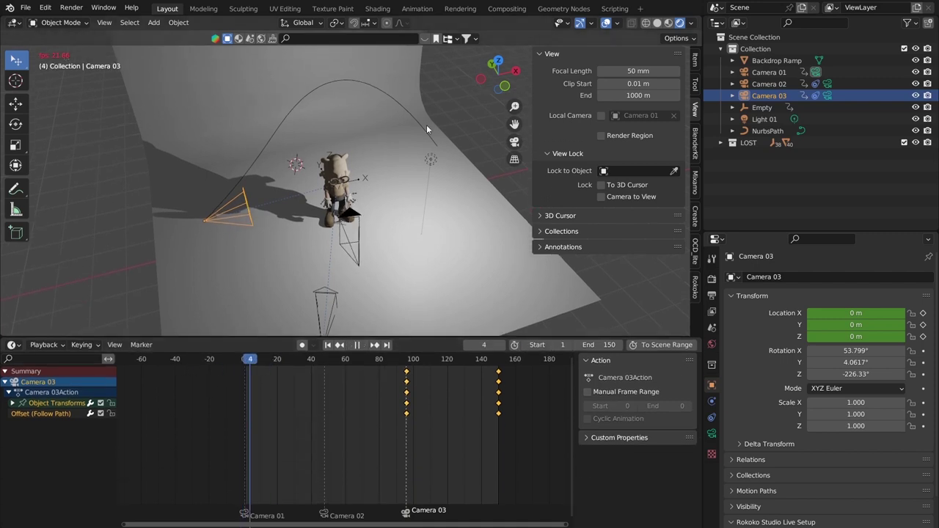
key(KP_0)
key(shift+Left)
key(space)
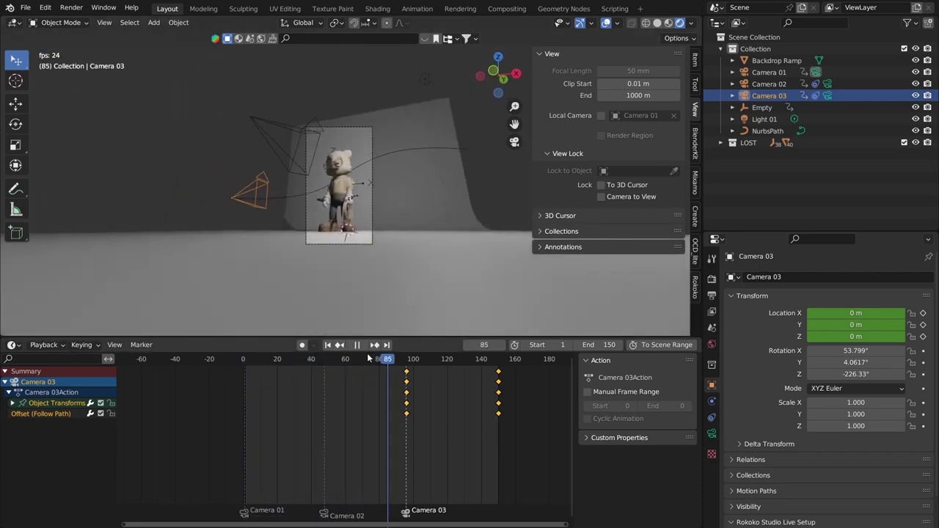
key(space)
drag(373, 359, 342, 367)
drag(380, 372, 252, 372)
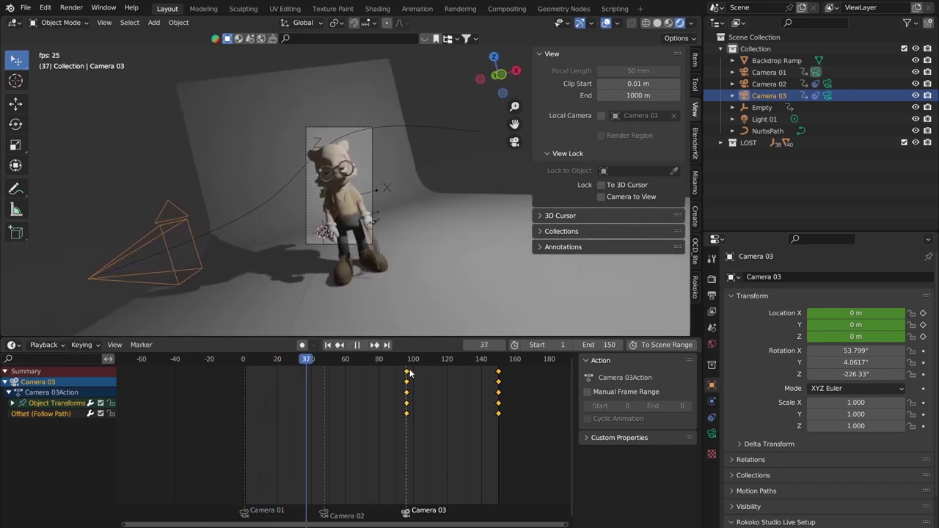